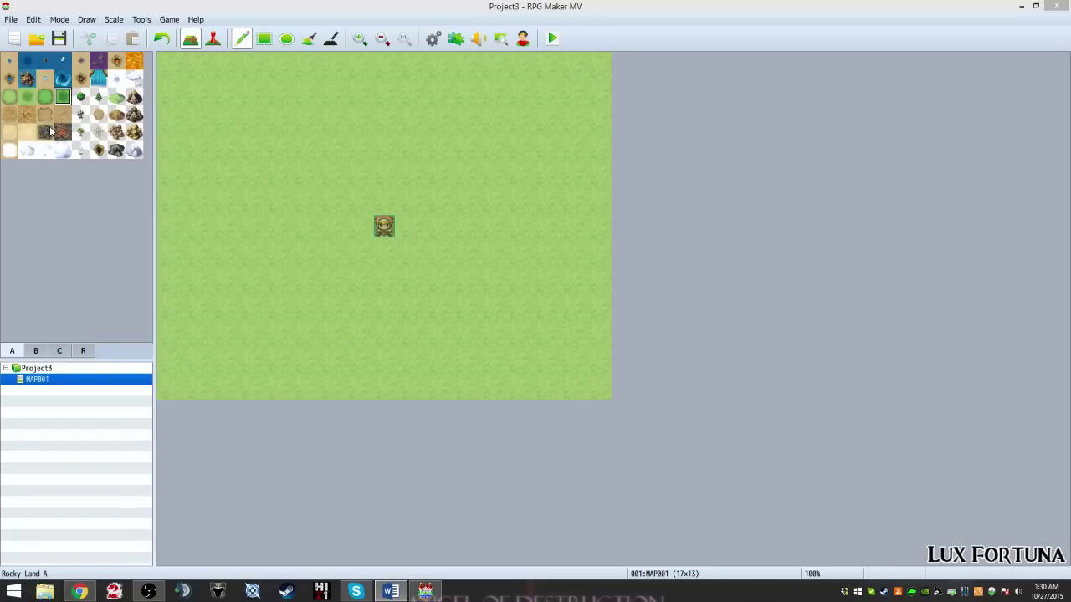
Step: Try painting a single dark grass tile and a freehand loop around the character start position, undoing each
{"action": "left_click", "coordinate": [200, 109]}
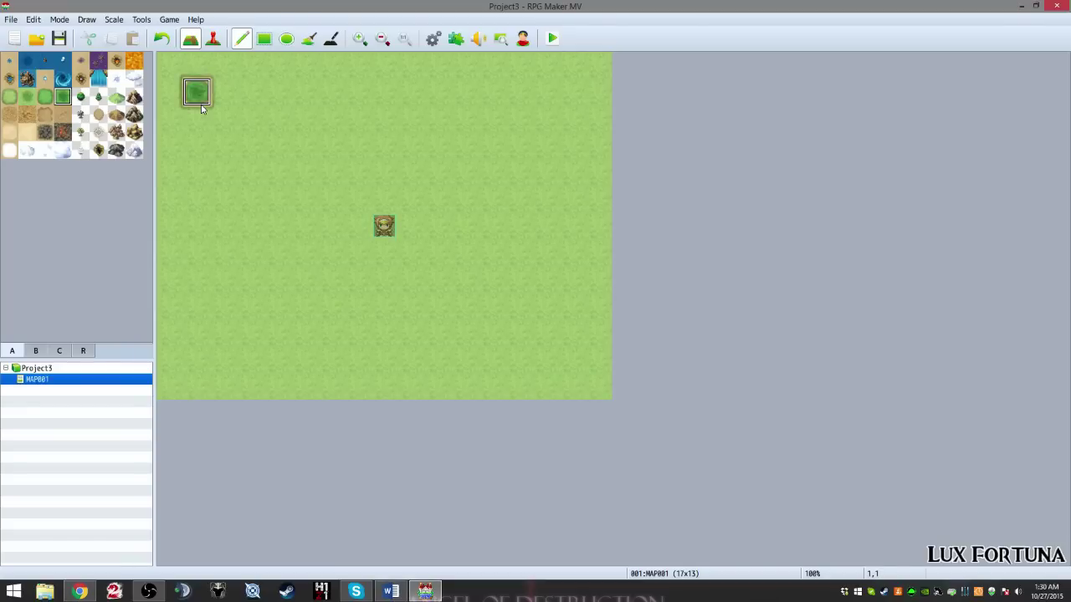
{"action": "key", "text": "ctrl+z"}
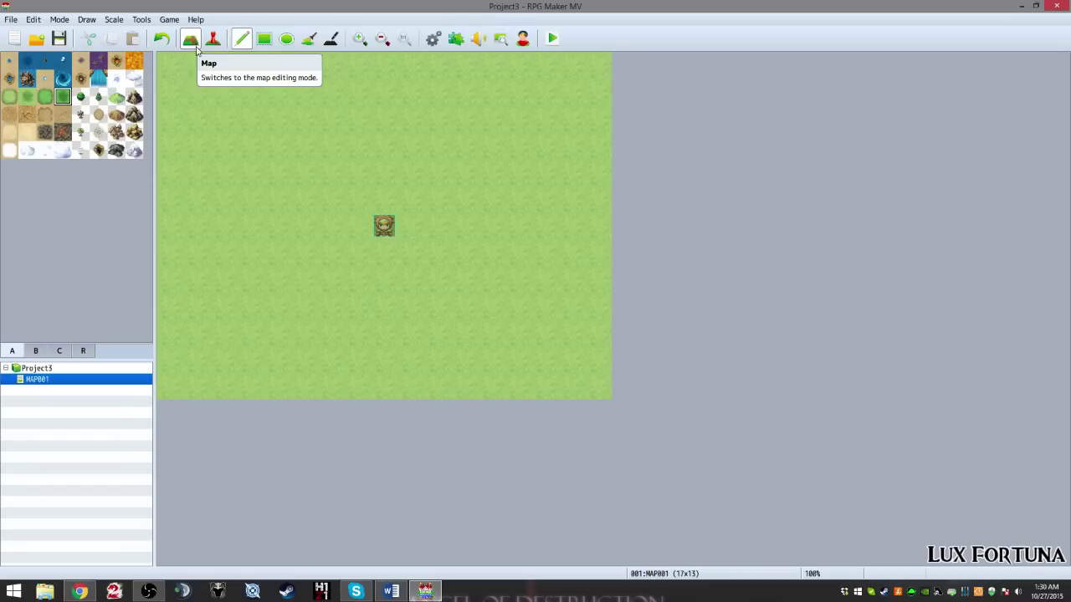
{"action": "mouse_move", "coordinate": [224, 172]}
{"action": "left_mouse_down"}
{"action": "mouse_move", "coordinate": [329, 333]}
{"action": "mouse_move", "coordinate": [256, 167]}
{"action": "left_mouse_up"}
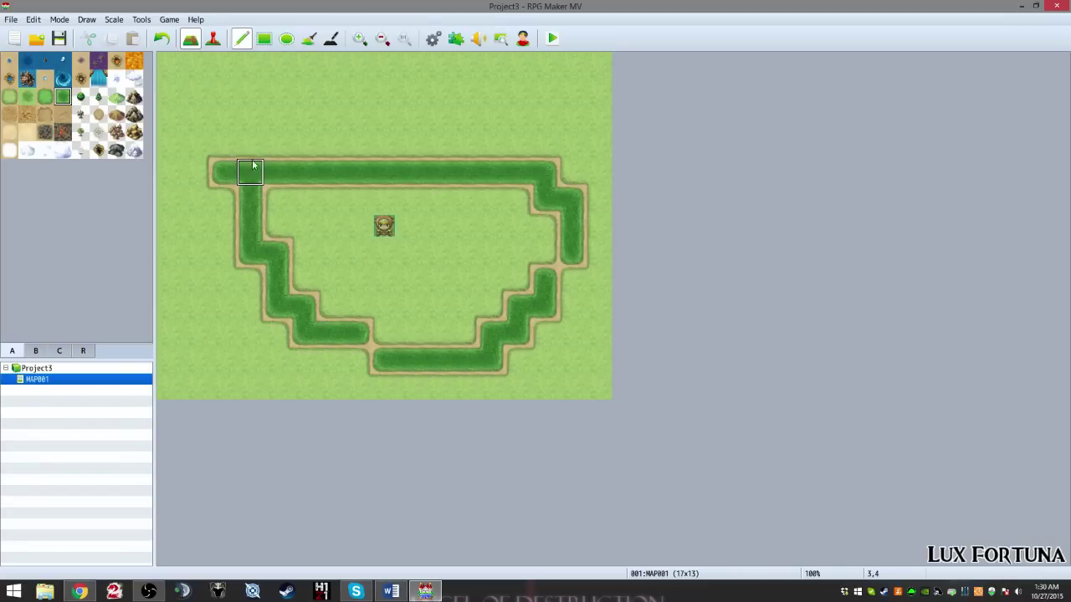
{"action": "key", "text": "ctrl+z"}
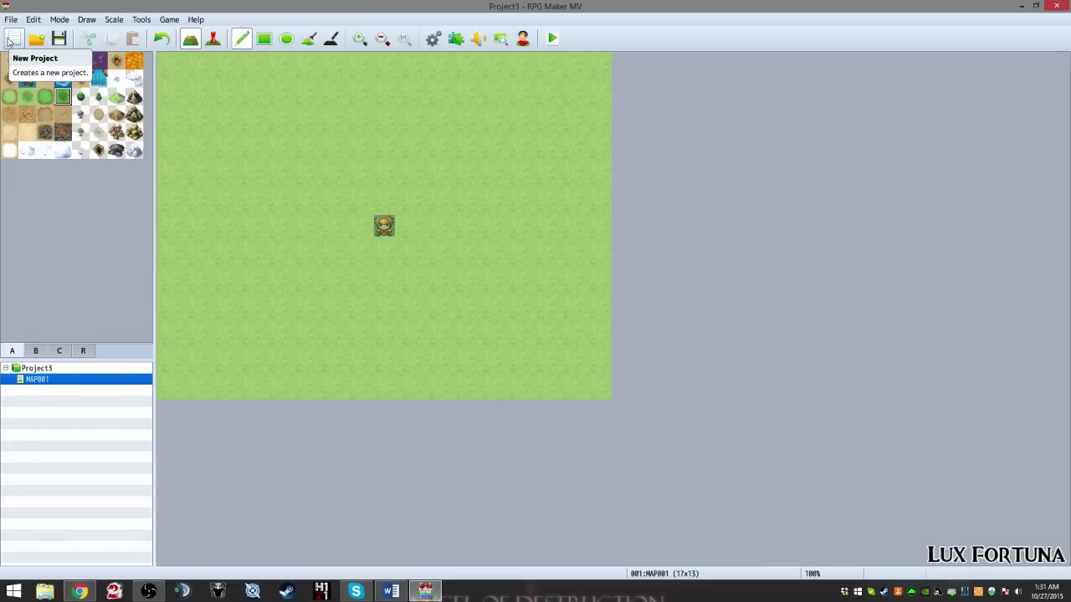
Step: Create a new project named Project4 in the Games folder without saving the changes to the current game
{"action": "left_click", "coordinate": [12, 38]}
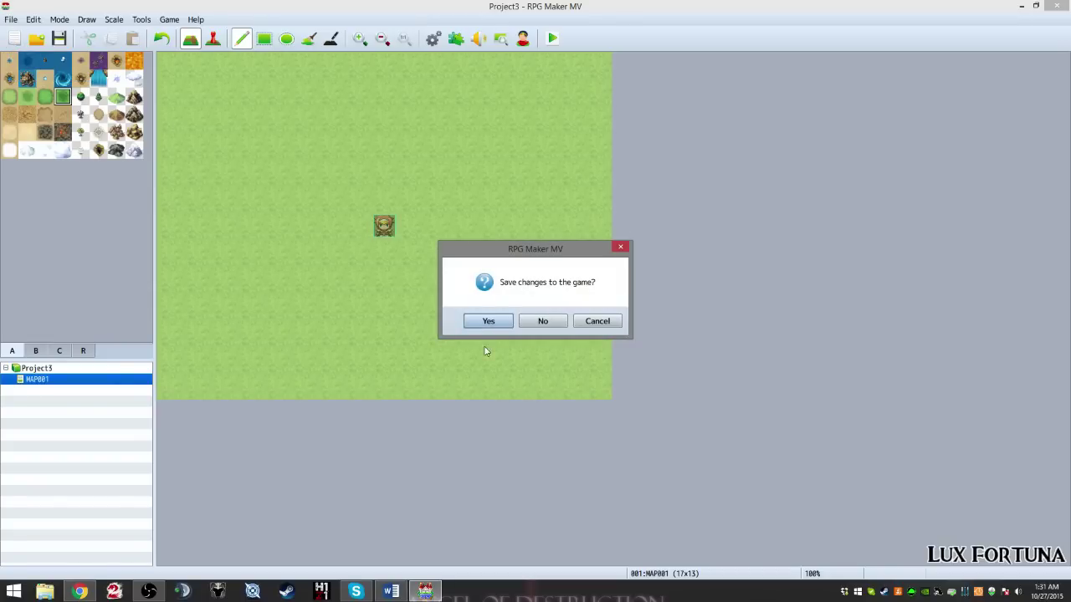
{"action": "left_click", "coordinate": [542, 320]}
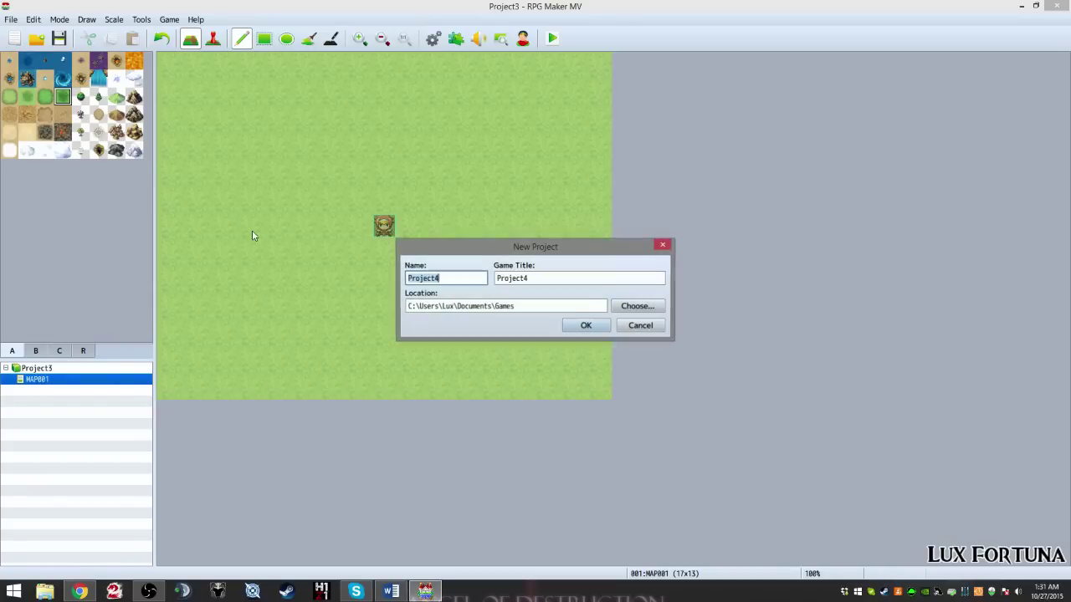
{"action": "left_click", "coordinate": [607, 331]}
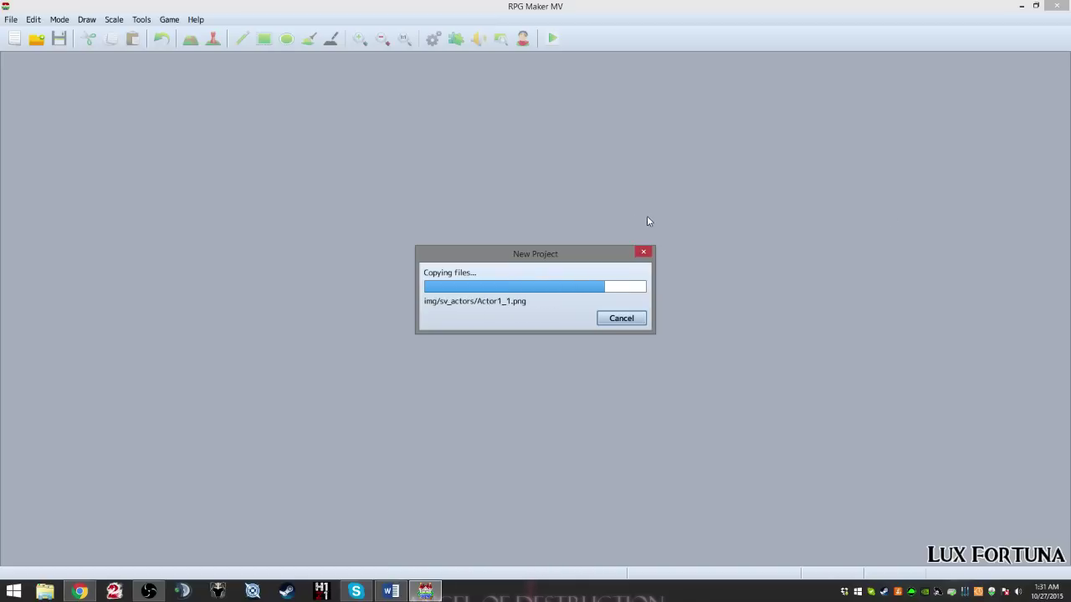
Step: View the project files offered for opening in the Project4 folder and dismiss the dialog
{"action": "left_click", "coordinate": [30, 47]}
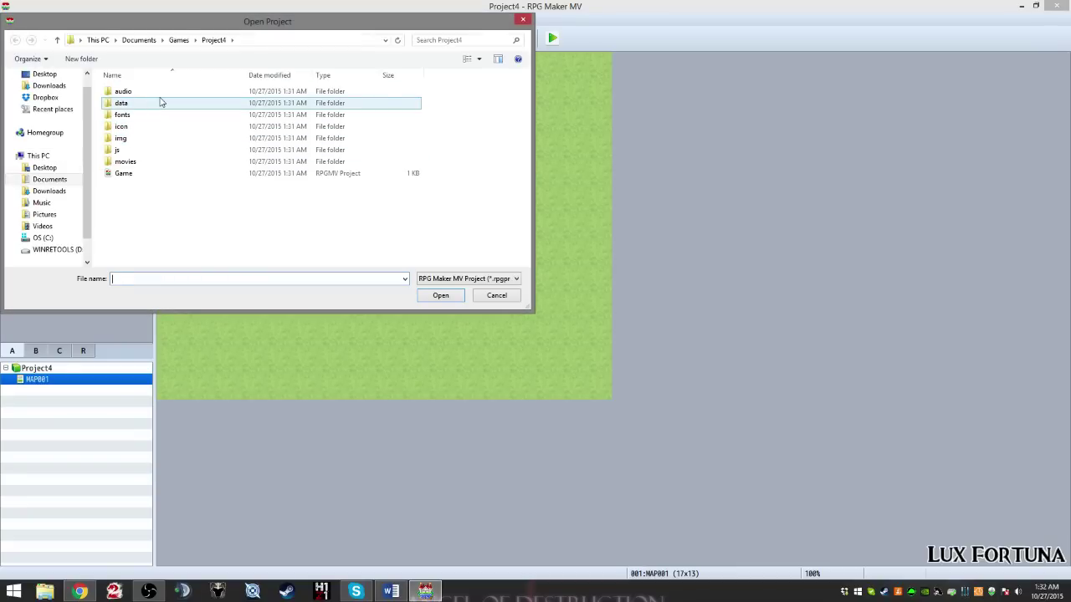
{"action": "left_click", "coordinate": [497, 295]}
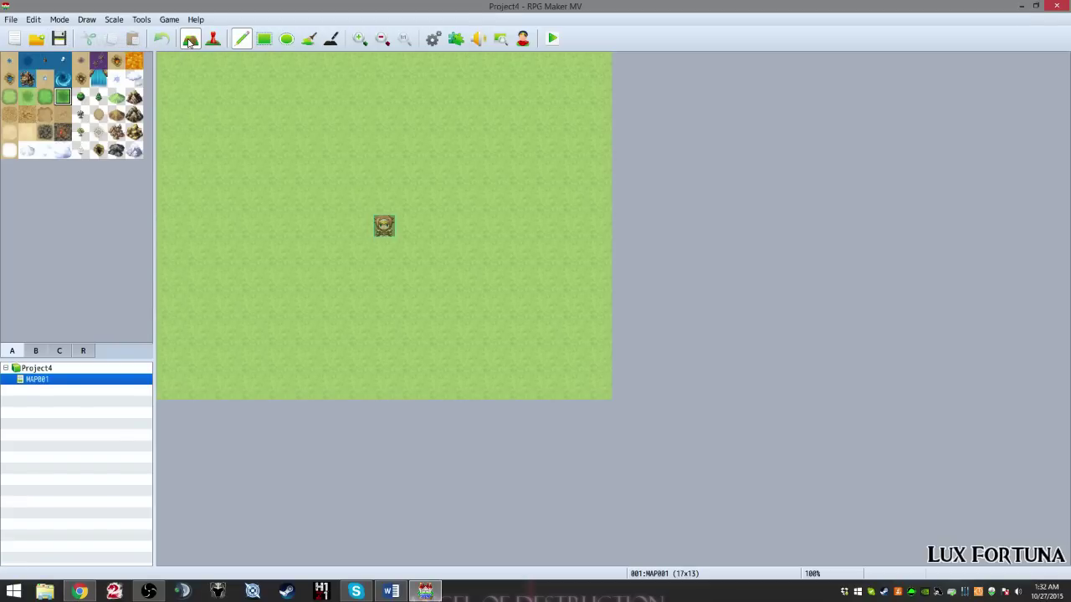
Step: Try painting a Sea area in the map's upper-left corner with purple tiles beside it, and undo the purple tiles
{"action": "left_click", "coordinate": [12, 63]}
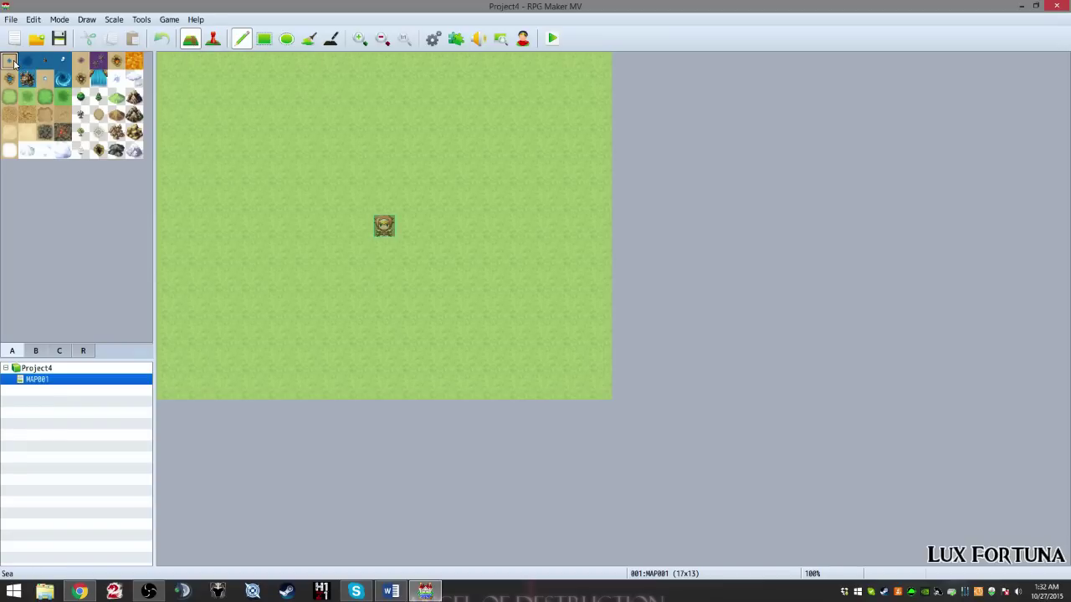
{"action": "left_click", "coordinate": [166, 69]}
{"action": "mouse_move", "coordinate": [167, 68]}
{"action": "left_mouse_down"}
{"action": "mouse_move", "coordinate": [305, 70]}
{"action": "mouse_move", "coordinate": [303, 105]}
{"action": "mouse_move", "coordinate": [201, 94]}
{"action": "mouse_move", "coordinate": [168, 122]}
{"action": "mouse_move", "coordinate": [301, 109]}
{"action": "mouse_move", "coordinate": [349, 65]}
{"action": "mouse_move", "coordinate": [355, 73]}
{"action": "left_mouse_up"}
{"action": "left_click", "coordinate": [98, 61]}
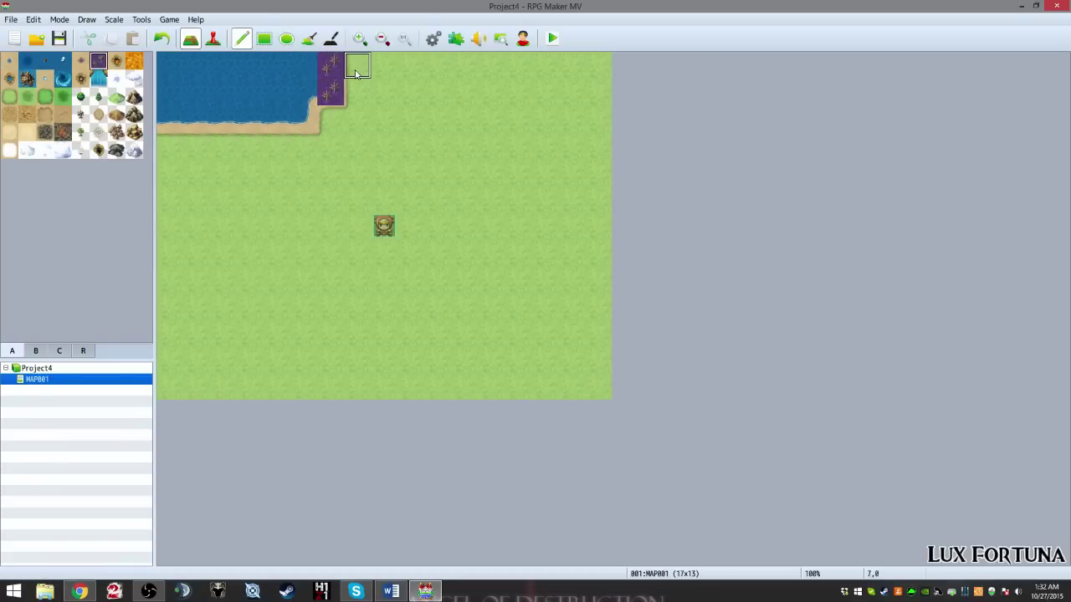
{"action": "key", "text": "ctrl+z"}
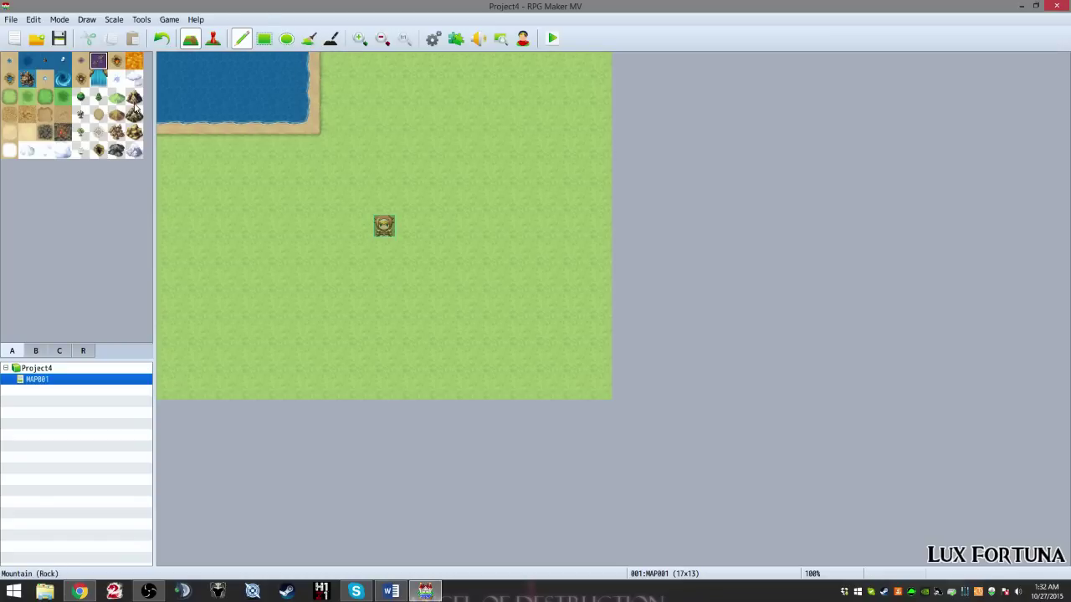
Step: Try painting mountain tiles along the map's upper edge, and undo both the mountains and the sea area
{"action": "left_click", "coordinate": [134, 97]}
{"action": "left_click_drag", "start_coordinate": [331, 67], "coordinate": [459, 72]}
{"action": "key", "text": "ctrl+z"}
{"action": "key", "text": "ctrl+z"}
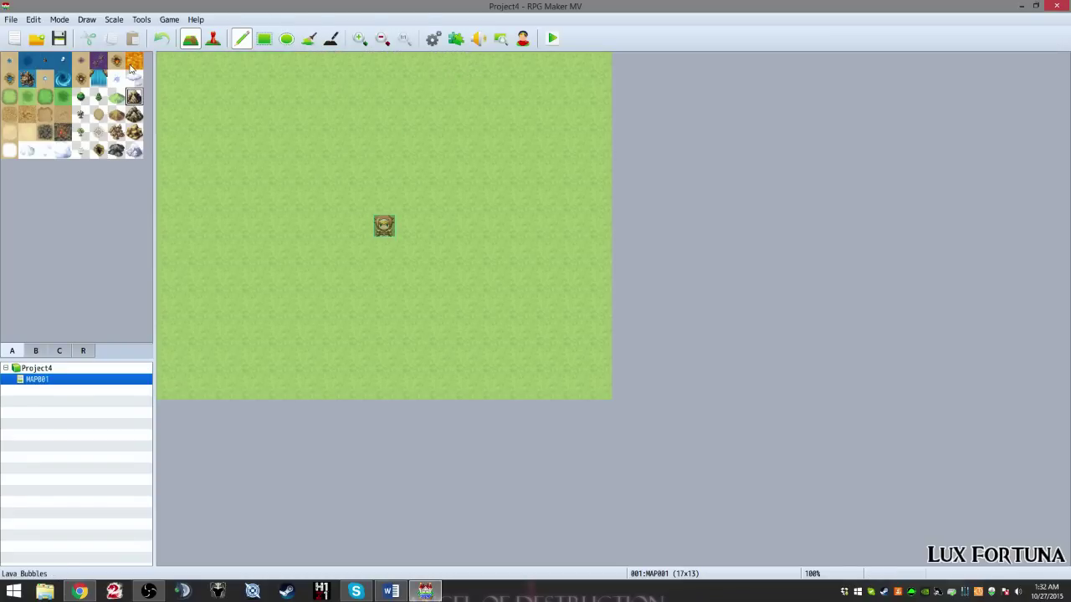
Step: View the map in event editing mode and return to map editing mode
{"action": "left_click", "coordinate": [213, 39]}
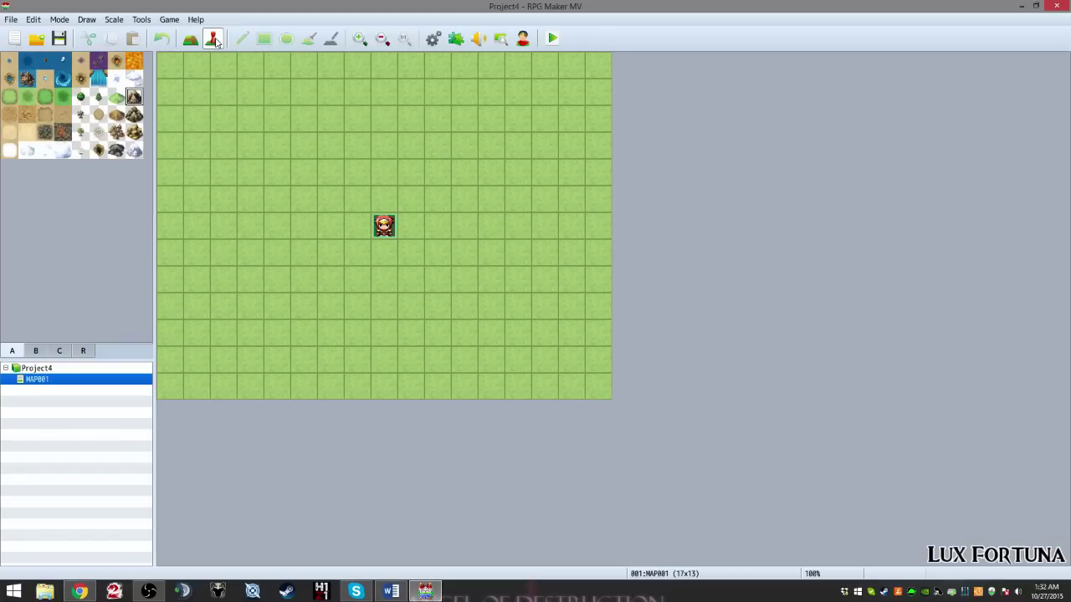
{"action": "left_click", "coordinate": [186, 44]}
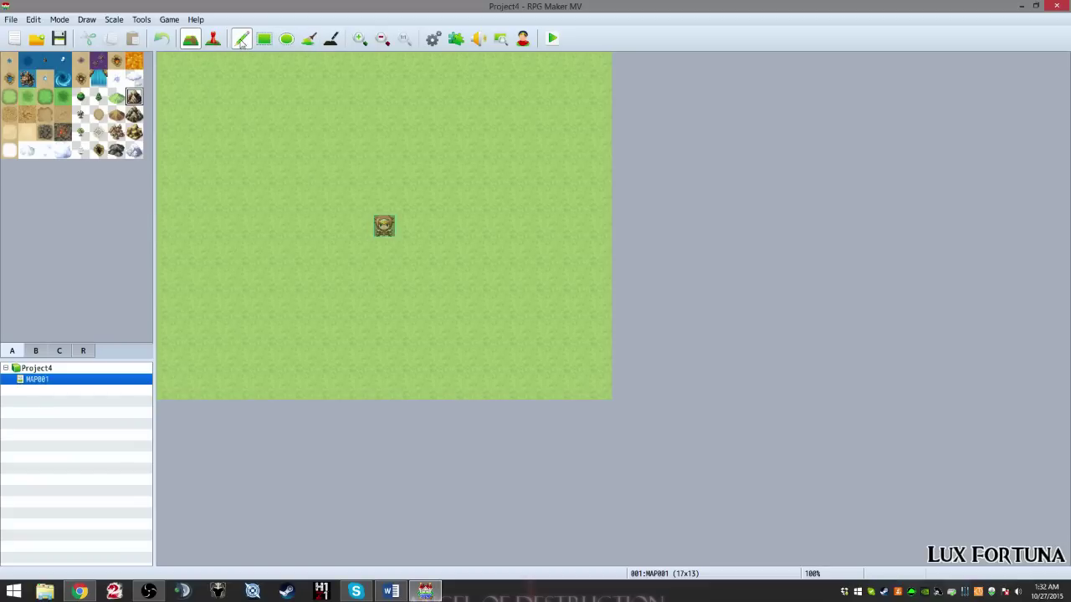
Step: Try drawing mountain tiles freehand with the Pencil and as a filled block with the Rectangle tool, undoing each
{"action": "mouse_move", "coordinate": [200, 71]}
{"action": "left_mouse_down"}
{"action": "mouse_move", "coordinate": [200, 126]}
{"action": "mouse_move", "coordinate": [248, 111]}
{"action": "mouse_move", "coordinate": [248, 71]}
{"action": "mouse_move", "coordinate": [223, 69]}
{"action": "left_mouse_up"}
{"action": "key", "text": "ctrl+z"}
{"action": "left_click", "coordinate": [263, 38]}
{"action": "mouse_move", "coordinate": [205, 65]}
{"action": "left_mouse_down"}
{"action": "mouse_move", "coordinate": [281, 120]}
{"action": "mouse_move", "coordinate": [493, 203]}
{"action": "left_mouse_up"}
{"action": "key", "text": "ctrl+z"}
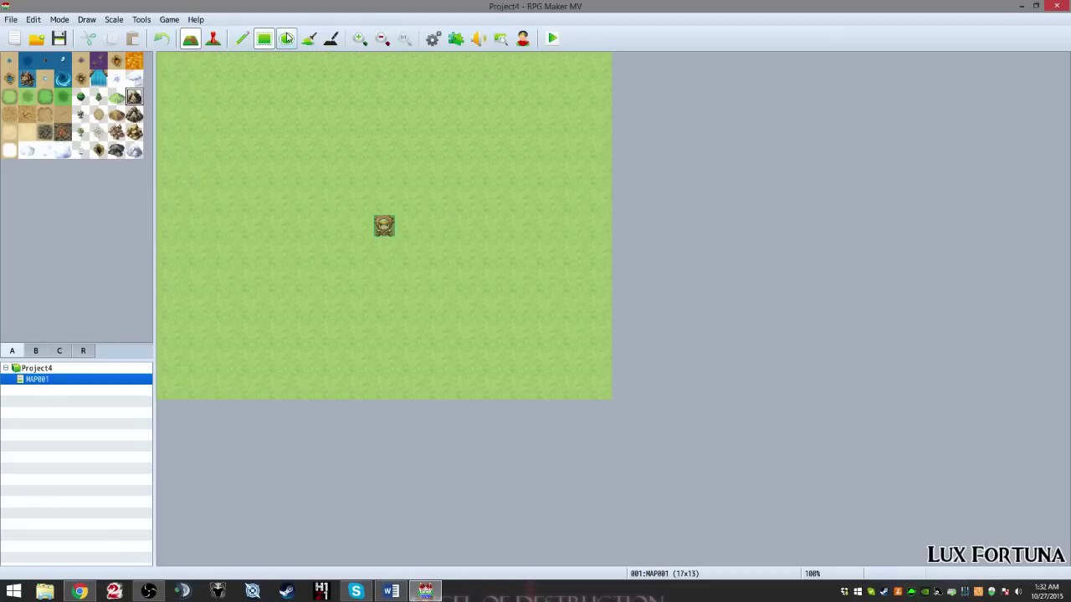
Step: Try drawing mountains with the Ellipse tool and covering the whole map with them using Flood Fill, undoing each
{"action": "left_click", "coordinate": [286, 38]}
{"action": "left_click_drag", "start_coordinate": [251, 92], "coordinate": [393, 256]}
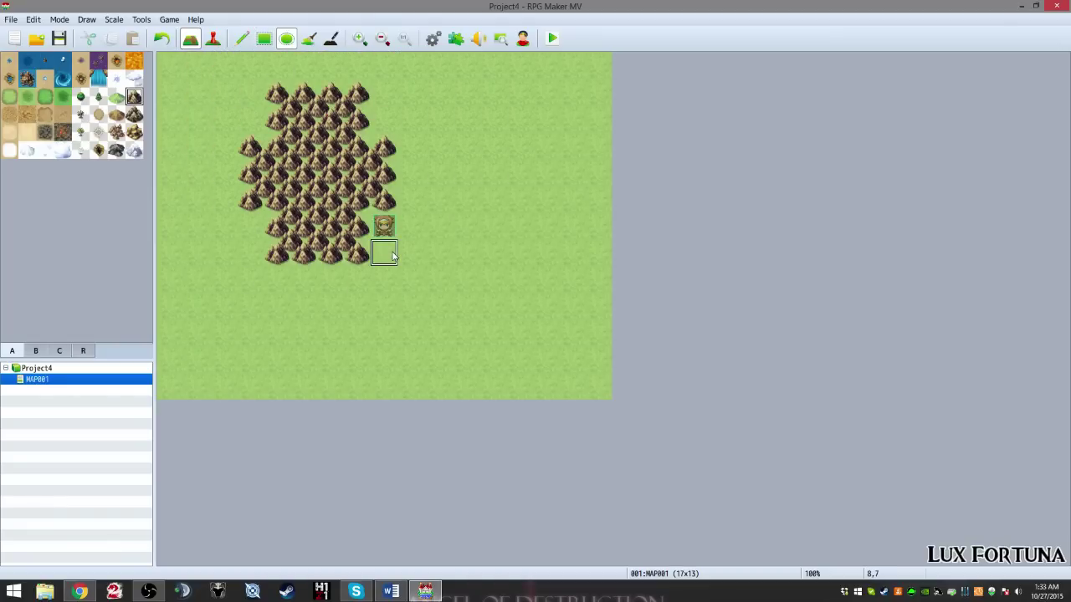
{"action": "key", "text": "ctrl+z"}
{"action": "left_click", "coordinate": [310, 39]}
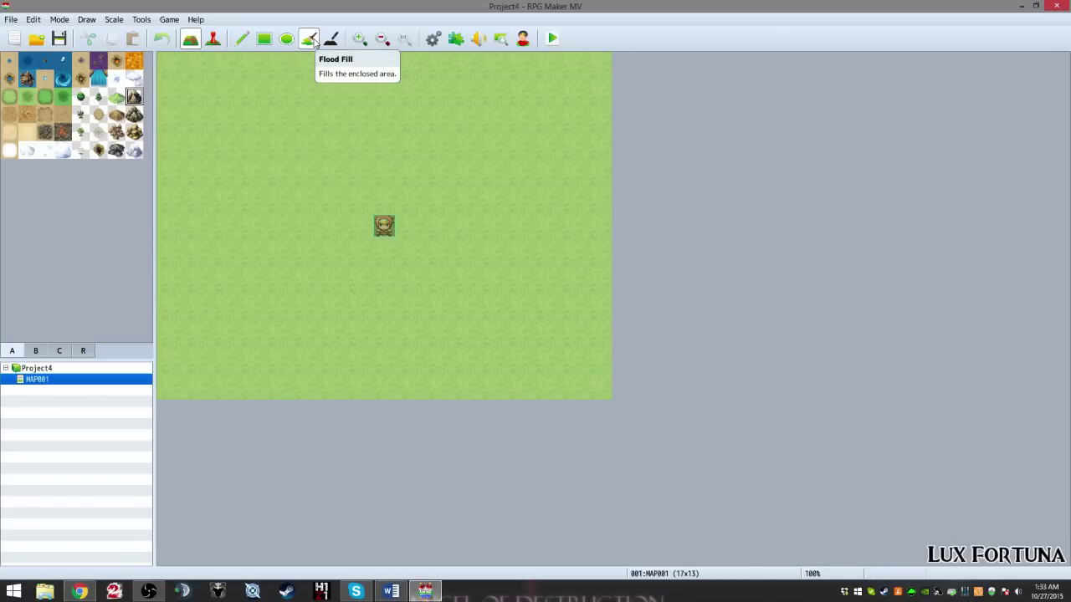
{"action": "left_click", "coordinate": [303, 115]}
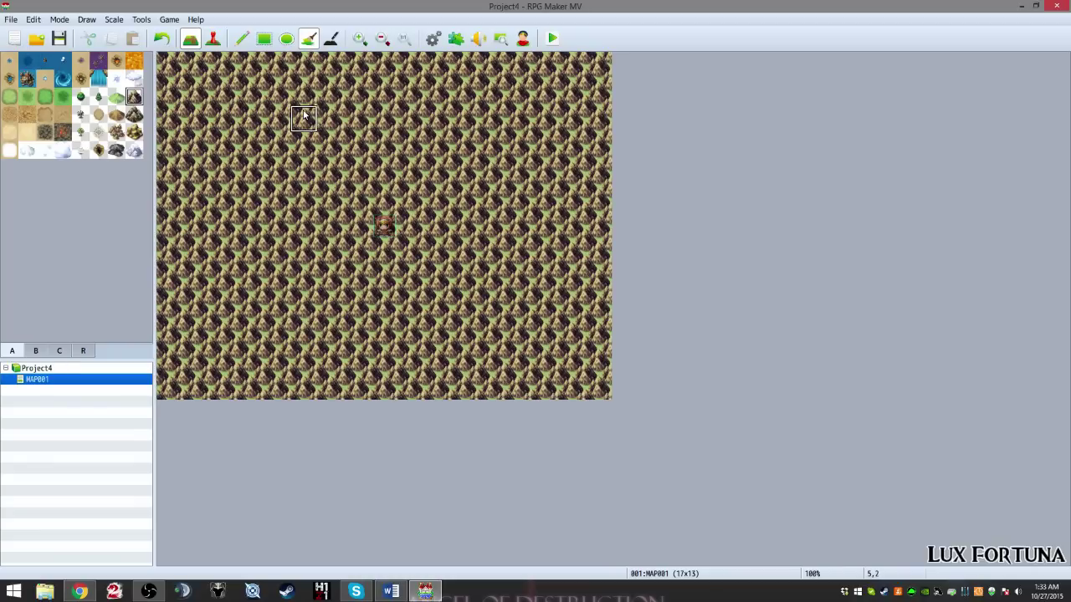
{"action": "key", "text": "ctrl+z"}
Step: Try drawing a vertical shadow stroke on the upper part of the map with the Shadow Pen and undo it
{"action": "left_click", "coordinate": [330, 39]}
{"action": "mouse_move", "coordinate": [325, 97]}
{"action": "left_mouse_down"}
{"action": "mouse_move", "coordinate": [335, 148]}
{"action": "mouse_move", "coordinate": [326, 104]}
{"action": "mouse_move", "coordinate": [338, 84]}
{"action": "mouse_move", "coordinate": [327, 98]}
{"action": "mouse_move", "coordinate": [323, 89]}
{"action": "mouse_move", "coordinate": [325, 152]}
{"action": "left_mouse_up"}
{"action": "key", "text": "ctrl+z"}
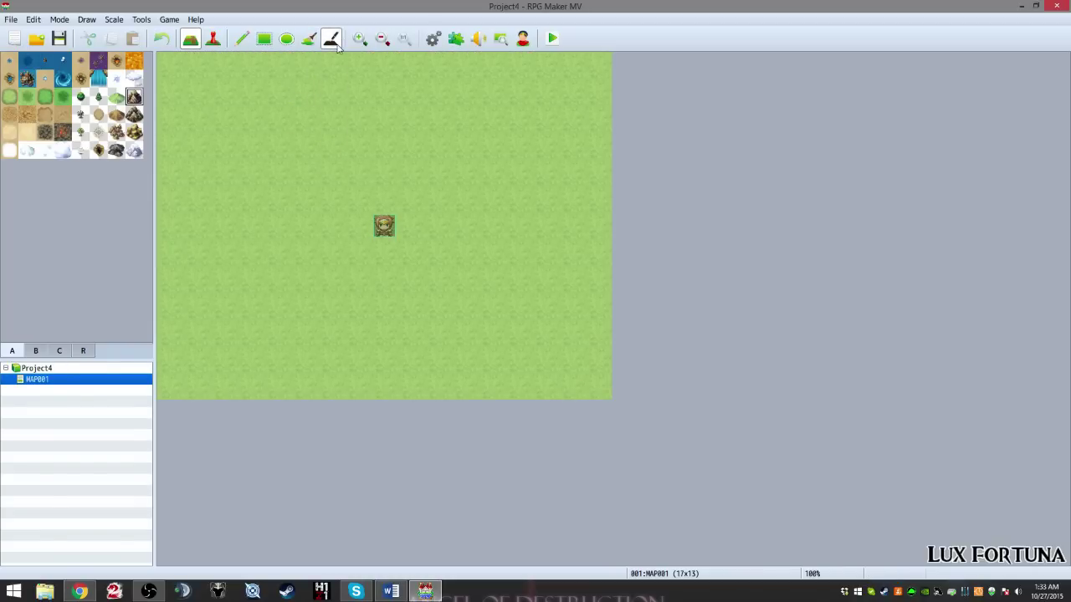
Step: Zoom the map in to 150% and return it to its actual size of 100%
{"action": "left_click", "coordinate": [361, 39]}
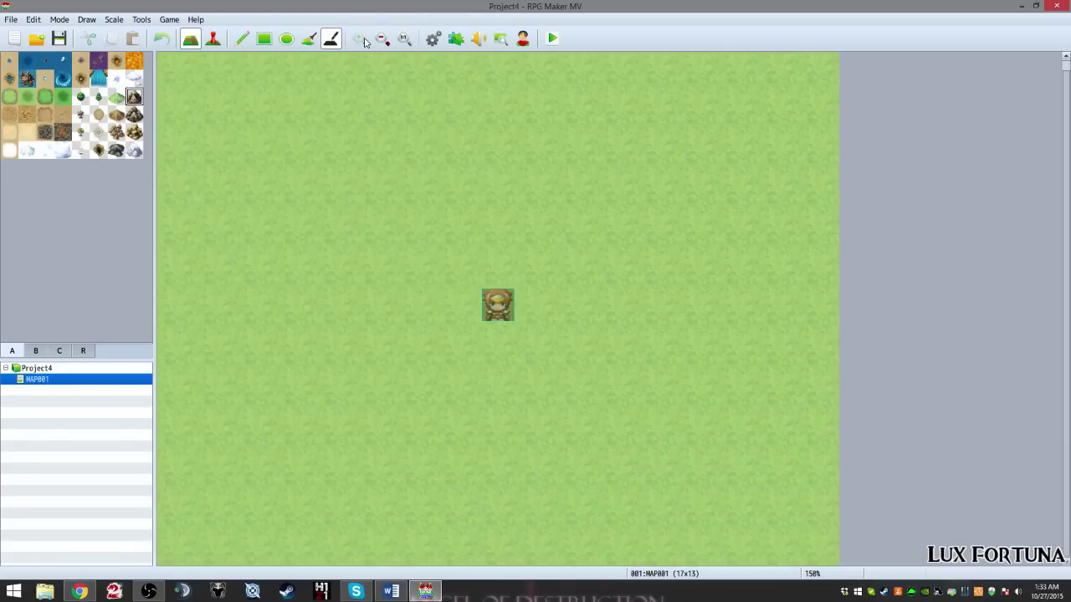
{"action": "left_click", "coordinate": [382, 40]}
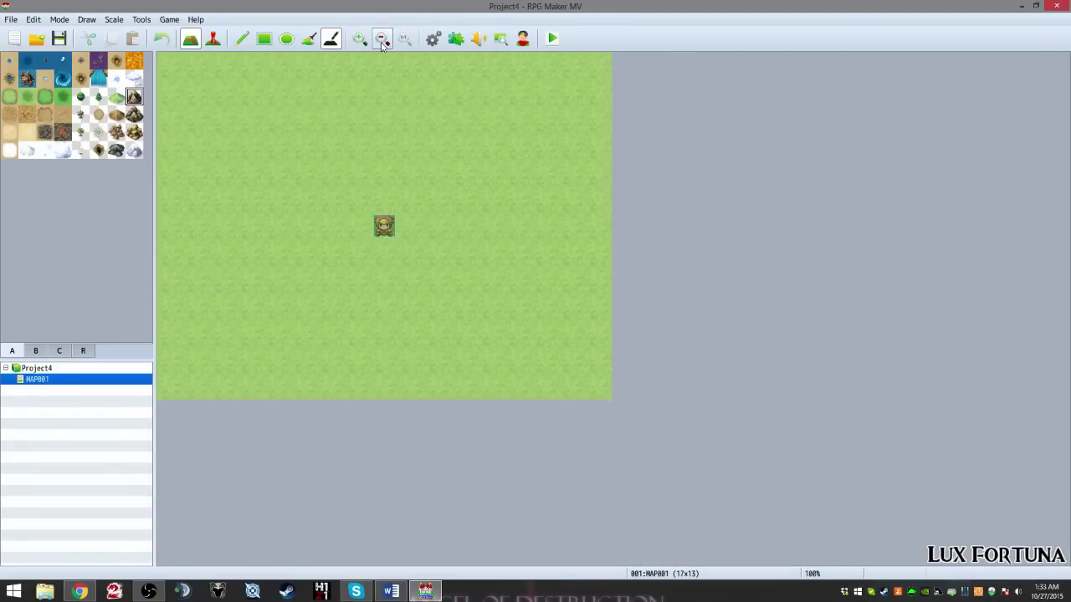
{"action": "left_click", "coordinate": [401, 42]}
Step: View the Actors page of the Database and the Plugin Manager, closing each without changes
{"action": "left_click", "coordinate": [431, 40]}
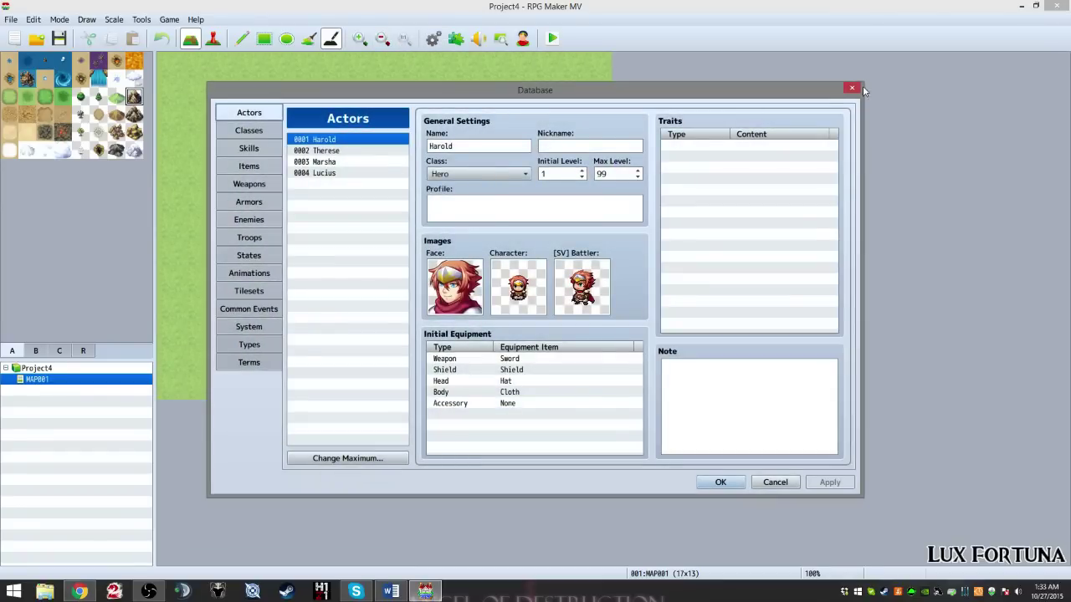
{"action": "left_click", "coordinate": [852, 88]}
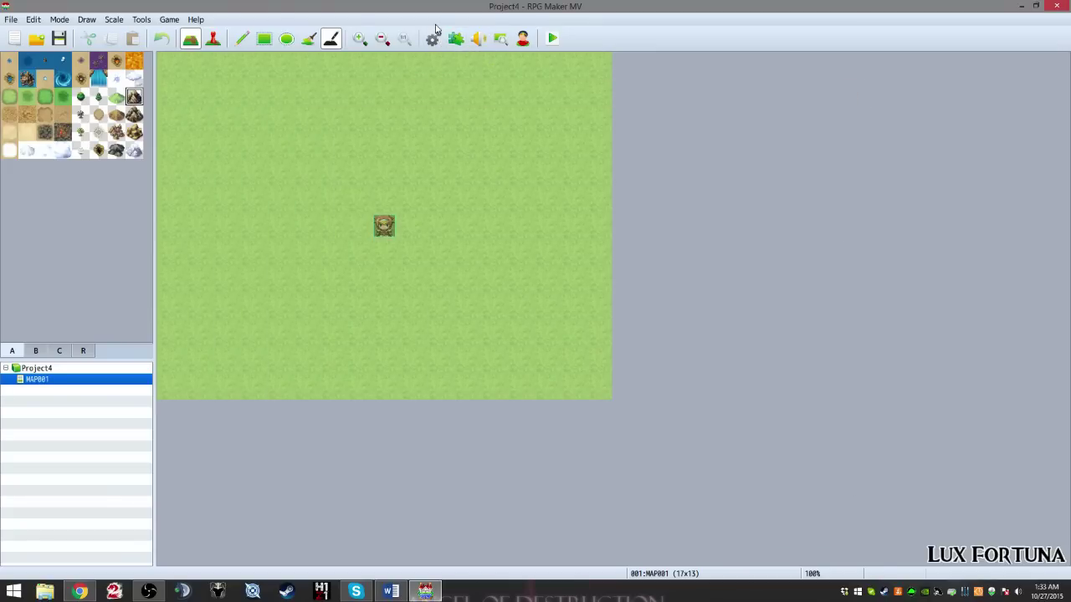
{"action": "left_click", "coordinate": [454, 41]}
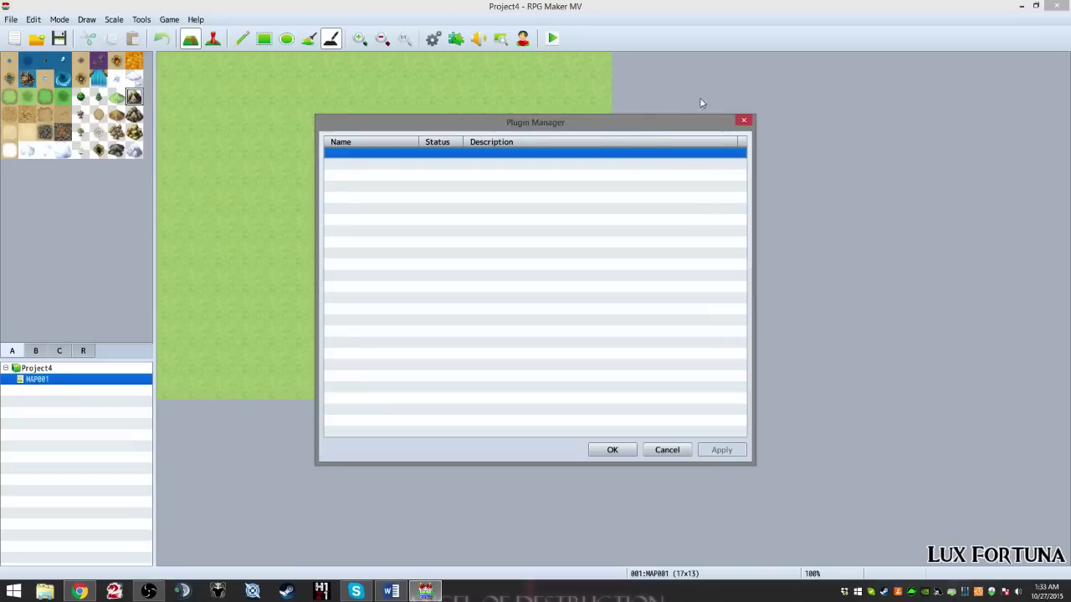
{"action": "left_click", "coordinate": [743, 120]}
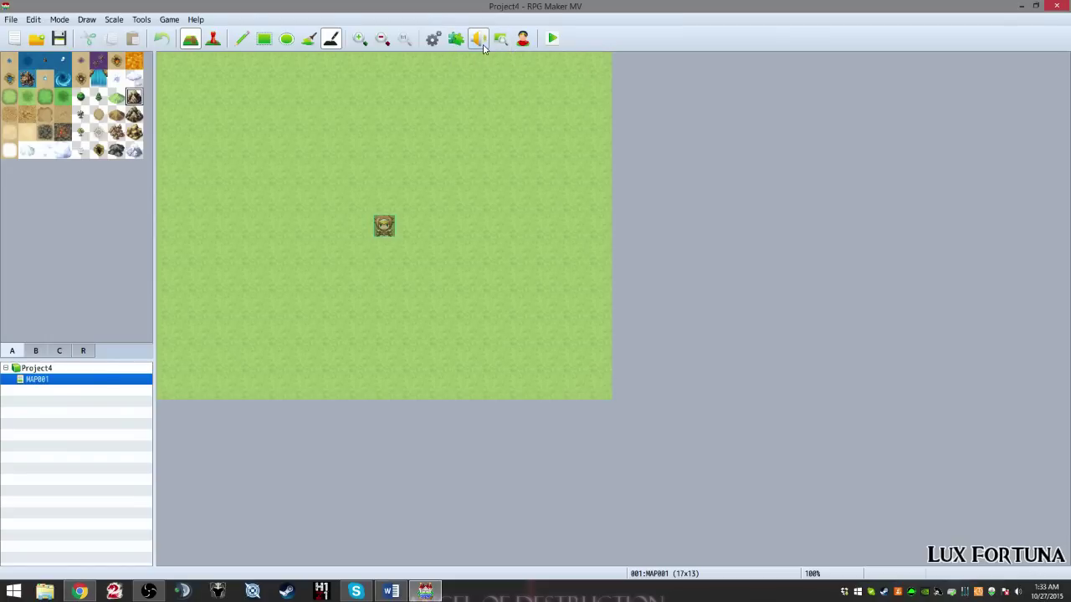
Step: View the background music list in the Sound Test and close it
{"action": "left_click", "coordinate": [481, 42]}
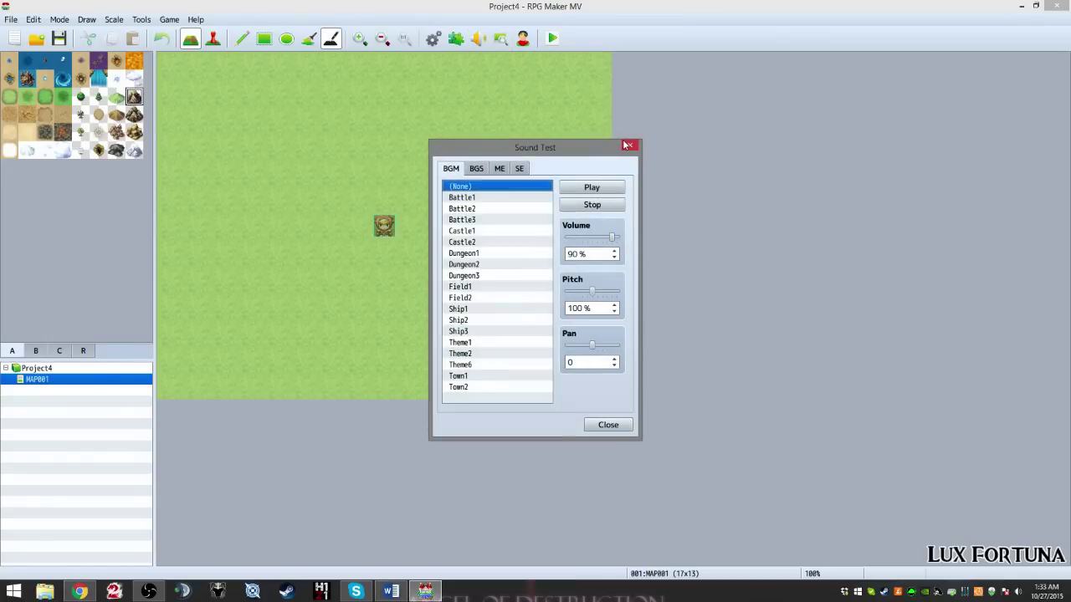
{"action": "left_click", "coordinate": [629, 145]}
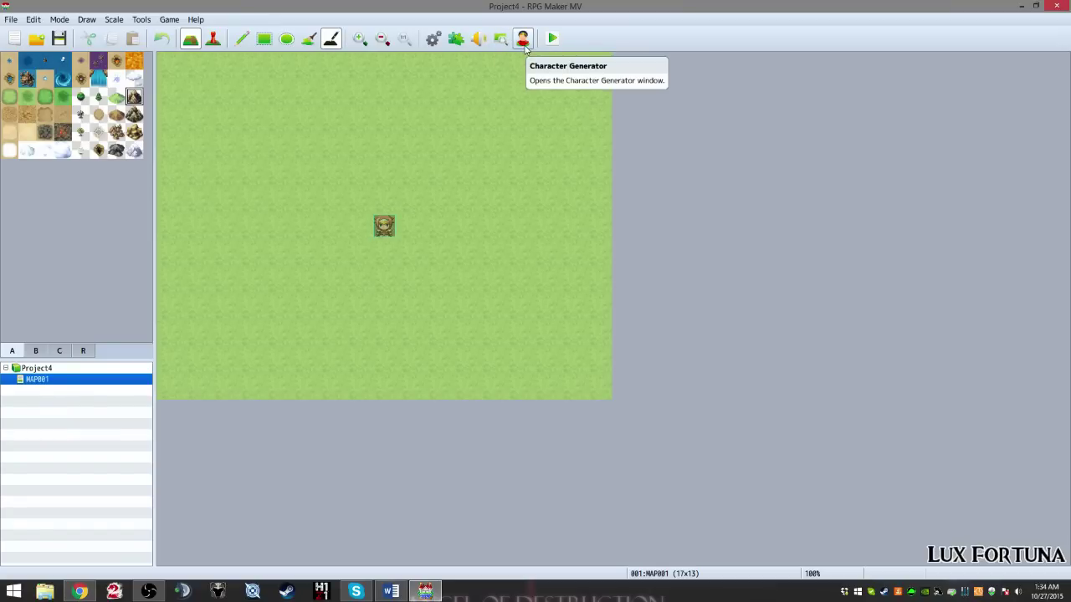
Step: Open the Character Generator for a female character and randomize her appearance repeatedly
{"action": "left_click", "coordinate": [523, 40]}
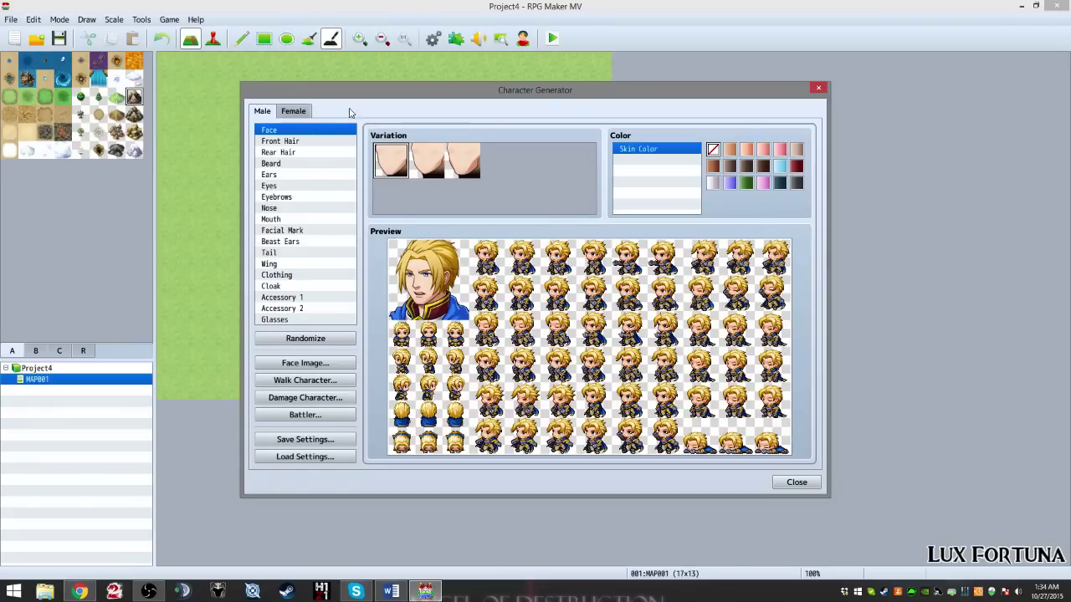
{"action": "left_click", "coordinate": [294, 110]}
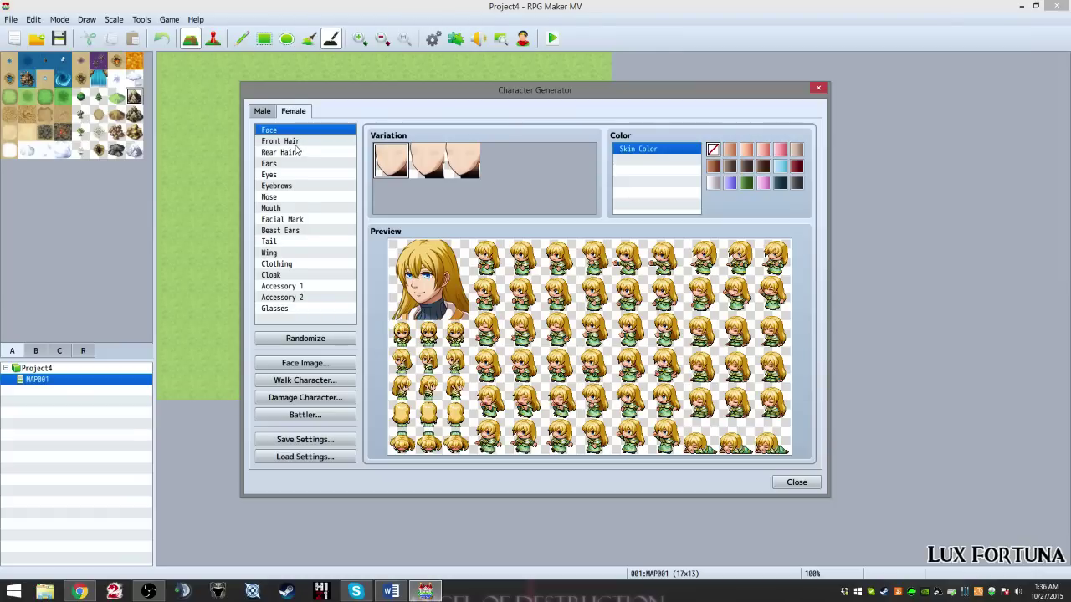
{"action": "left_click", "coordinate": [343, 344]}
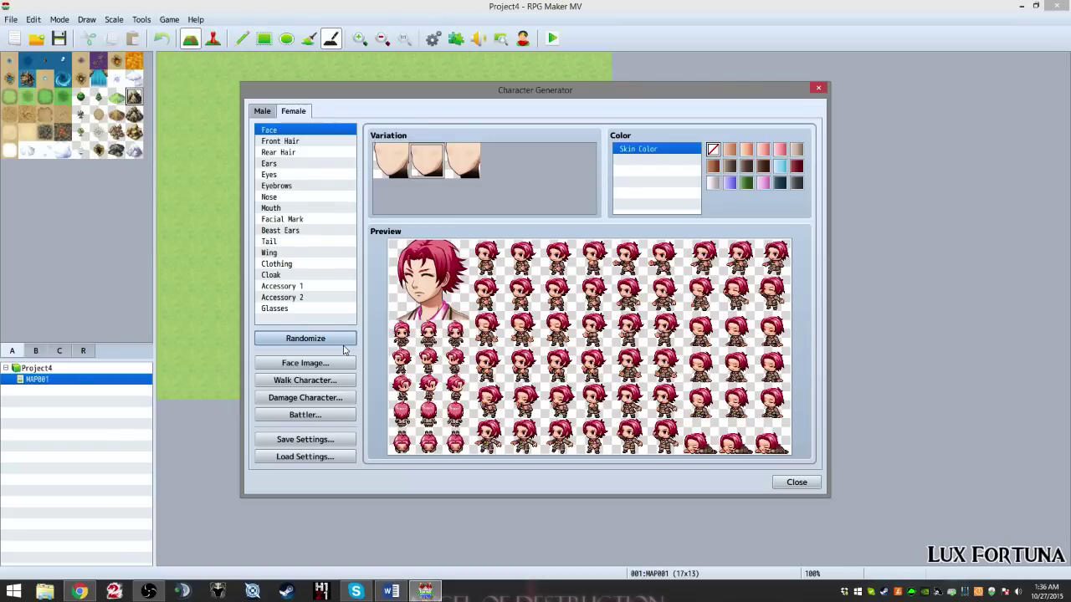
{"action": "left_click", "coordinate": [343, 345]}
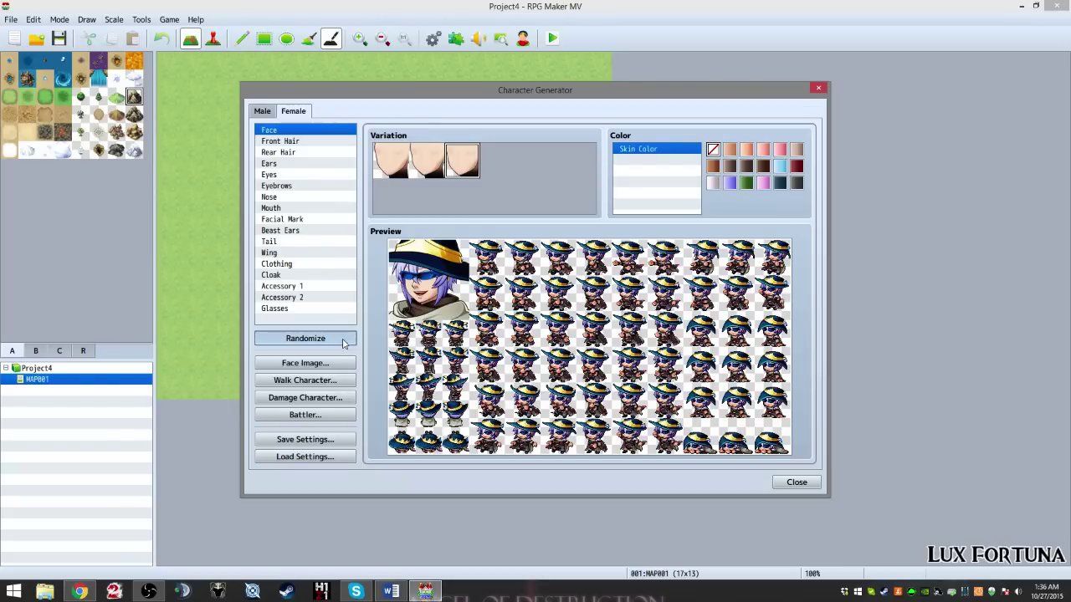
{"action": "left_click", "coordinate": [343, 343]}
{"action": "left_click", "coordinate": [342, 343]}
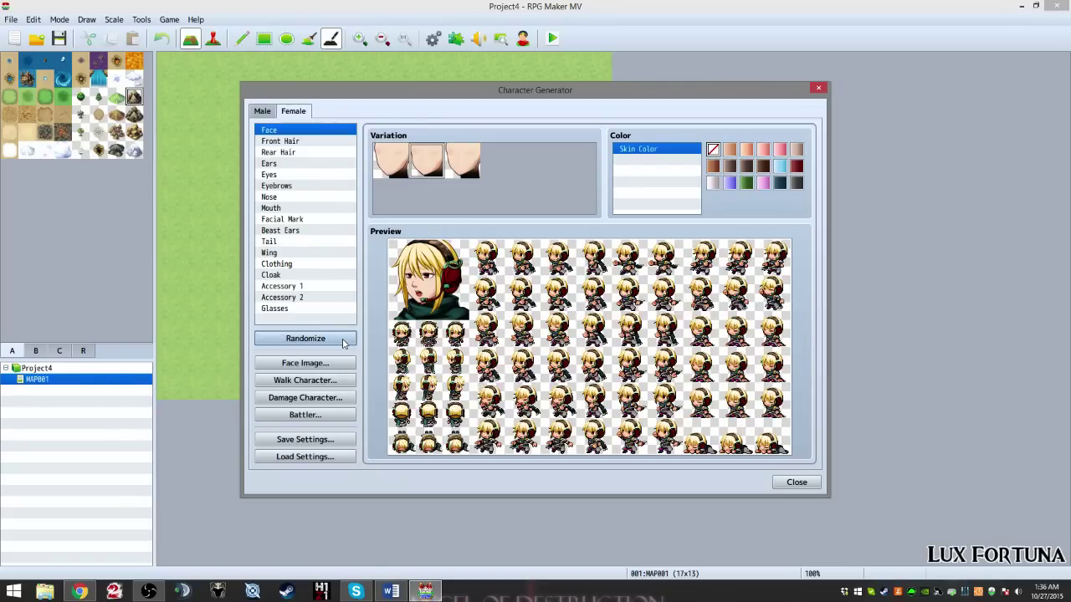
{"action": "left_click", "coordinate": [342, 343]}
{"action": "left_click", "coordinate": [342, 343]}
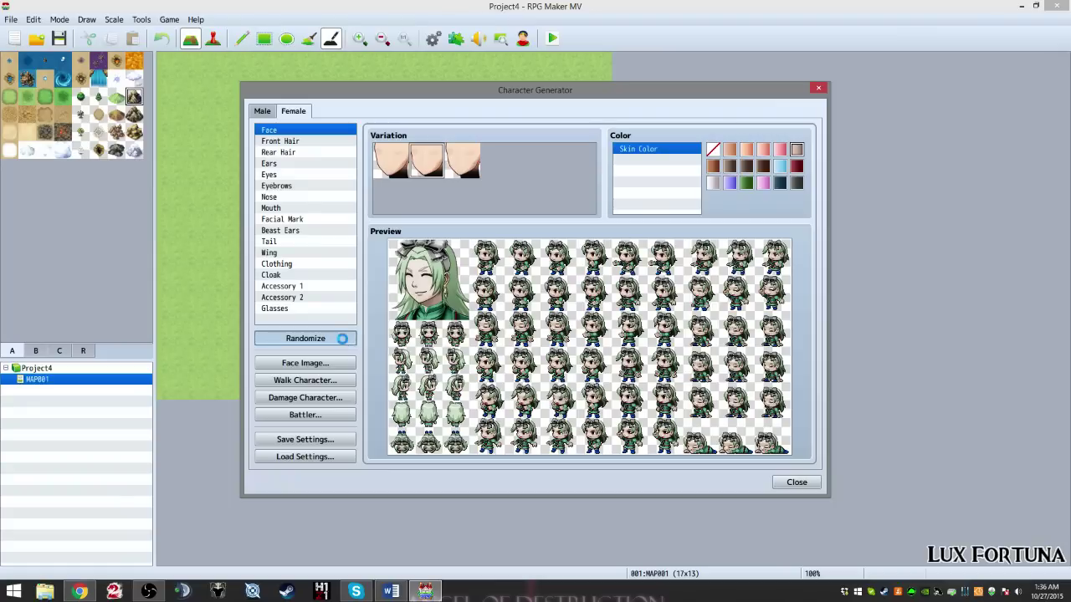
{"action": "left_click", "coordinate": [342, 343]}
{"action": "left_click", "coordinate": [342, 343]}
{"action": "left_click", "coordinate": [343, 343]}
{"action": "left_click", "coordinate": [342, 343]}
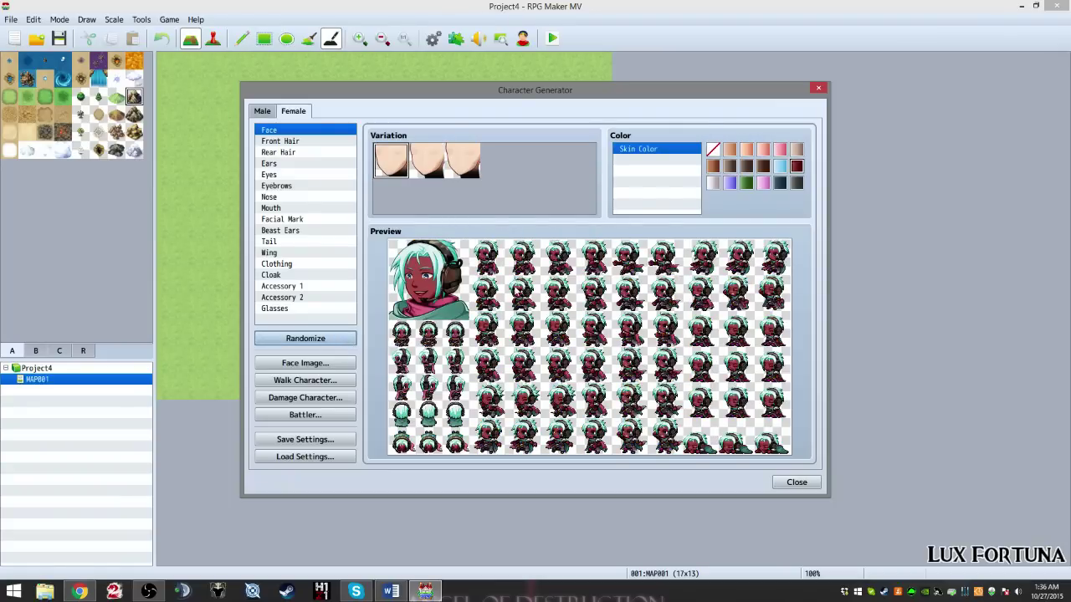
Step: Close the Character Generator and reopen it on the default female character
{"action": "left_click", "coordinate": [819, 87]}
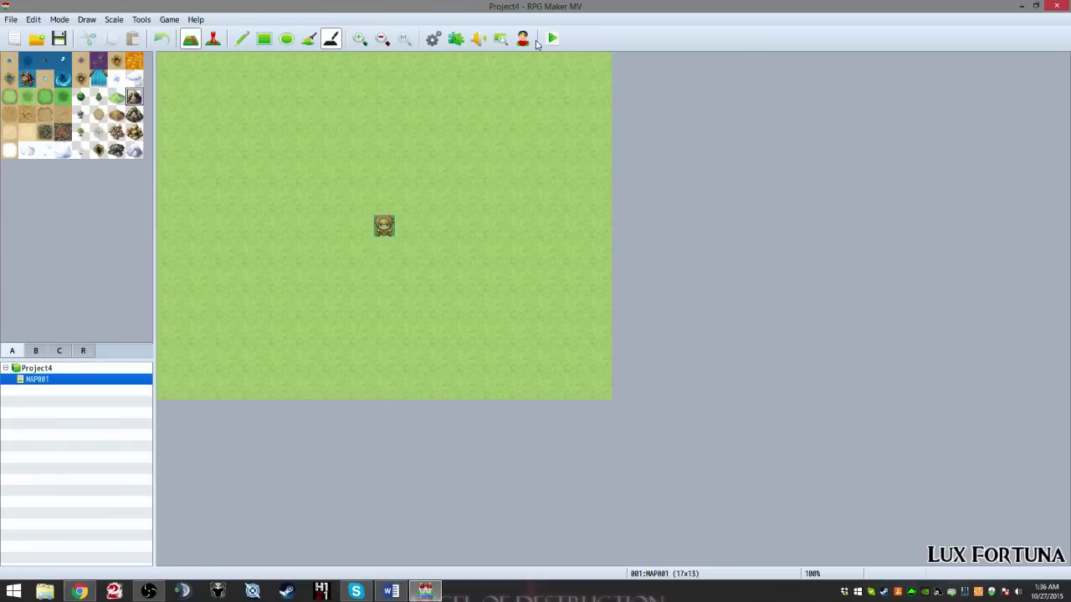
{"action": "left_click", "coordinate": [523, 38]}
{"action": "left_click", "coordinate": [305, 112]}
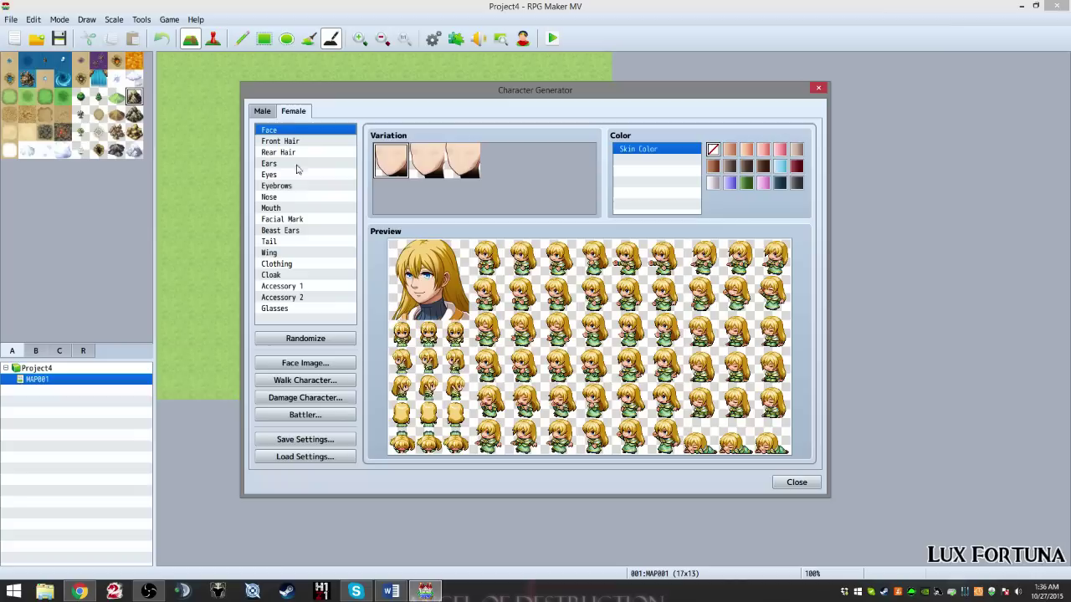
Step: Give the female character the long side-swept front hair variation that covers one eye
{"action": "left_click", "coordinate": [288, 143]}
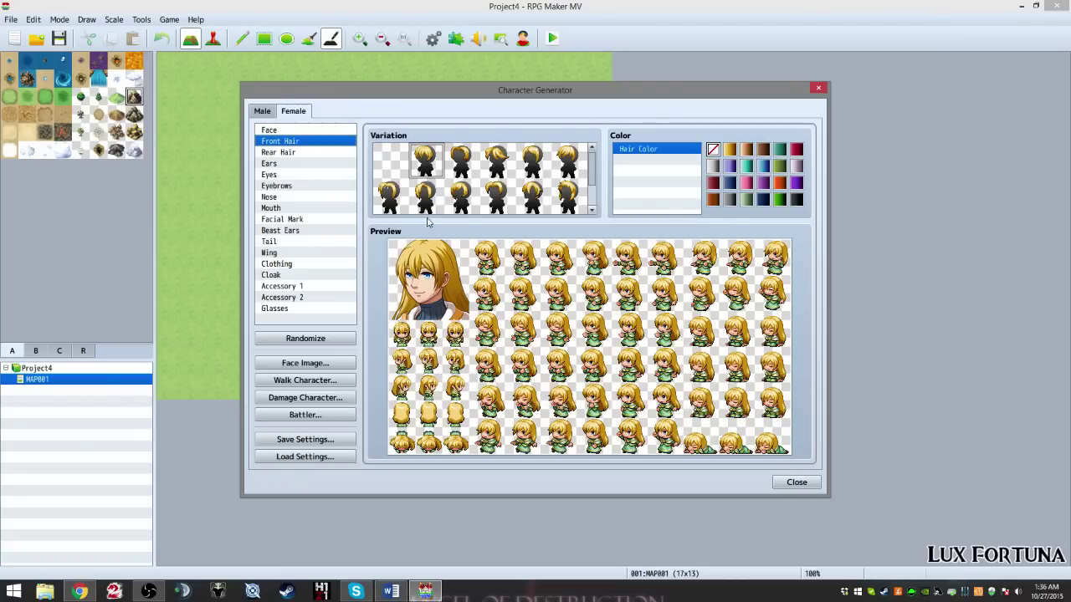
{"action": "left_click", "coordinate": [466, 164]}
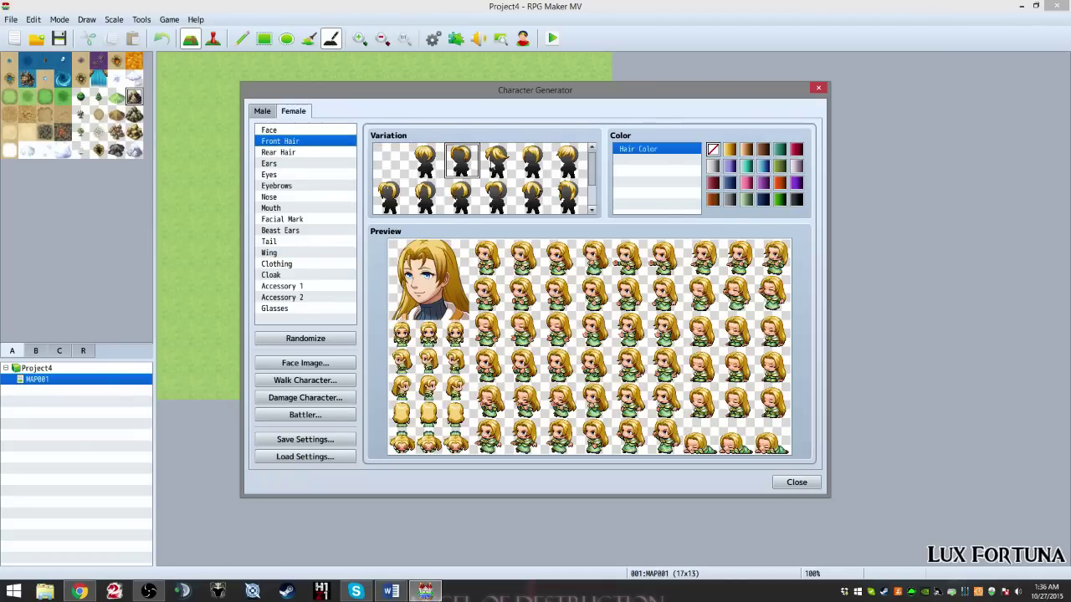
{"action": "left_click", "coordinate": [496, 164]}
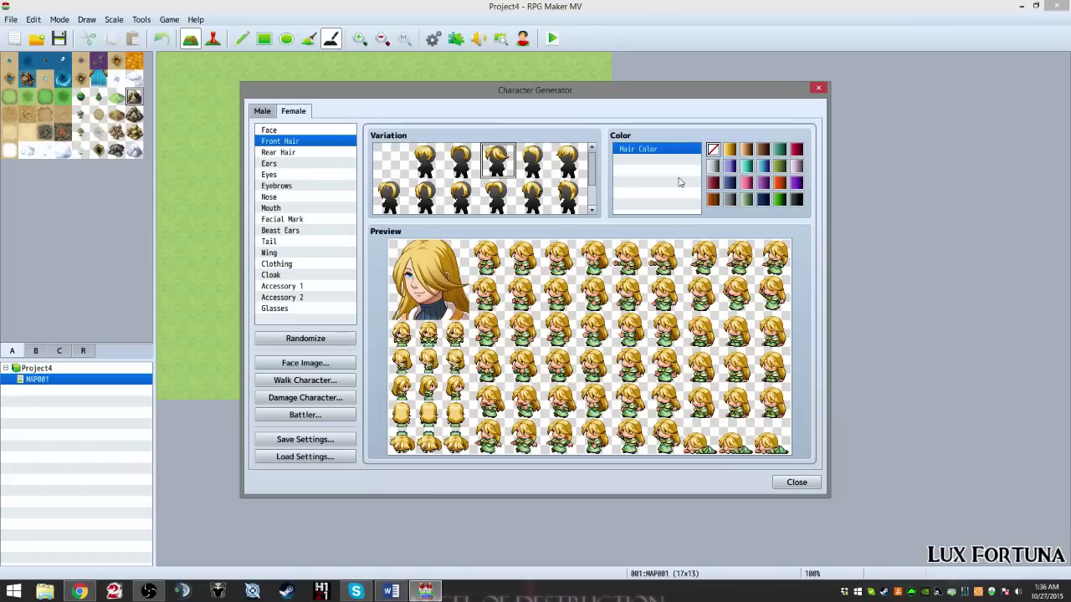
Step: Try the available hair colors one after another and set the hair to light lavender
{"action": "left_click", "coordinate": [729, 168]}
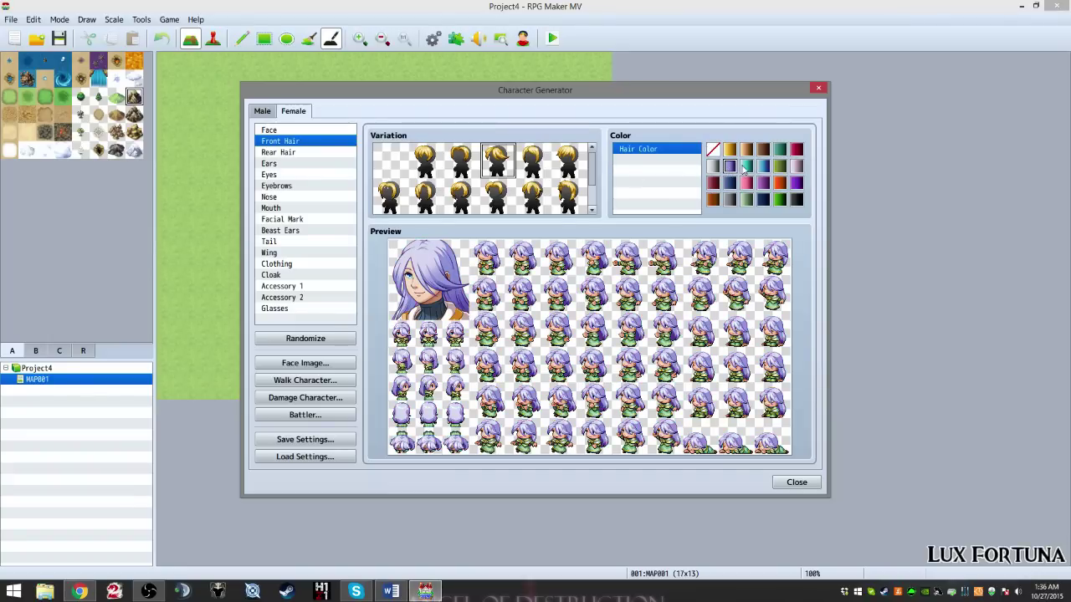
{"action": "left_click", "coordinate": [745, 171]}
{"action": "left_click", "coordinate": [780, 168]}
{"action": "left_click", "coordinate": [796, 166]}
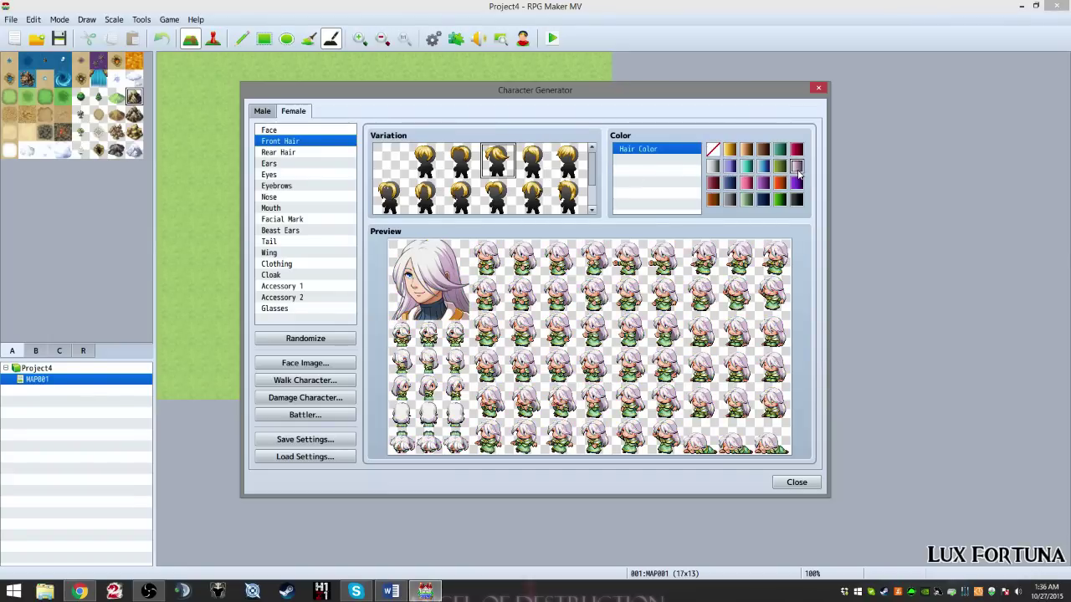
{"action": "left_click", "coordinate": [796, 149]}
{"action": "left_click", "coordinate": [796, 183]}
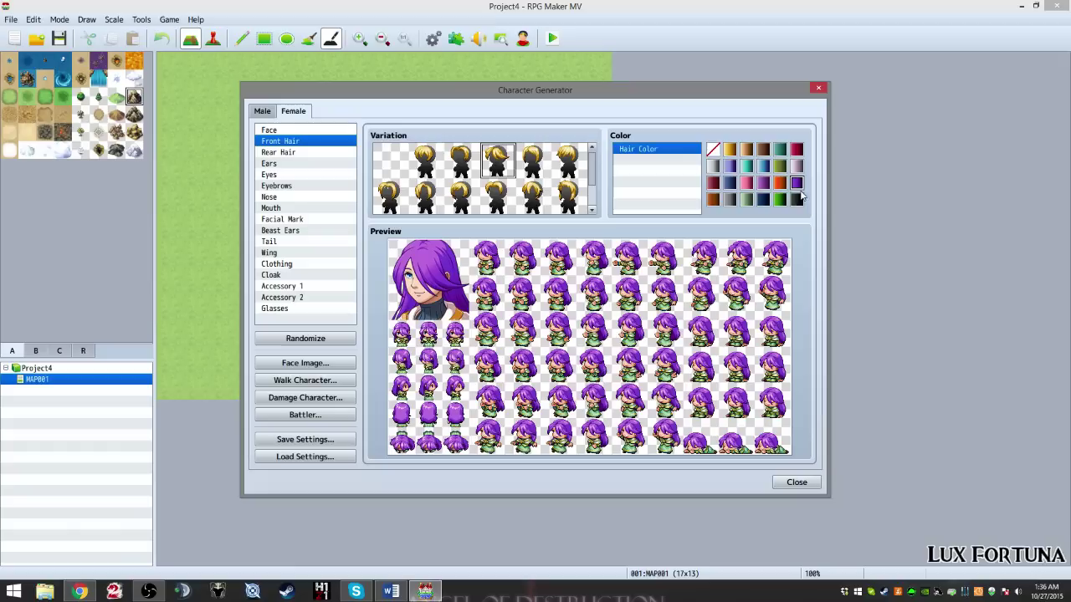
{"action": "left_click", "coordinate": [779, 199]}
{"action": "left_click", "coordinate": [763, 199]}
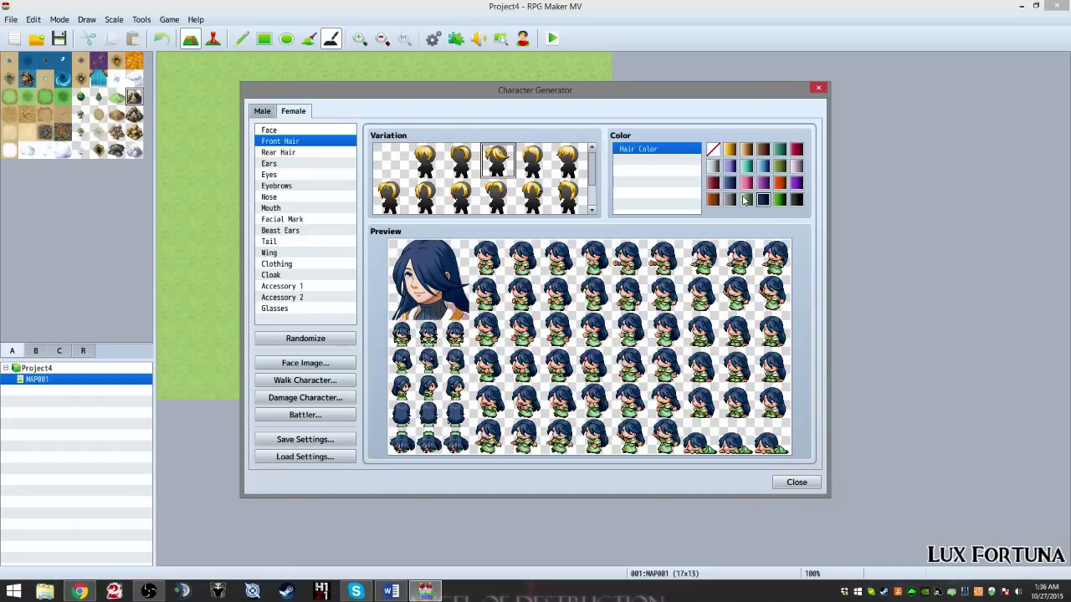
{"action": "left_click", "coordinate": [744, 201]}
{"action": "left_click", "coordinate": [714, 201]}
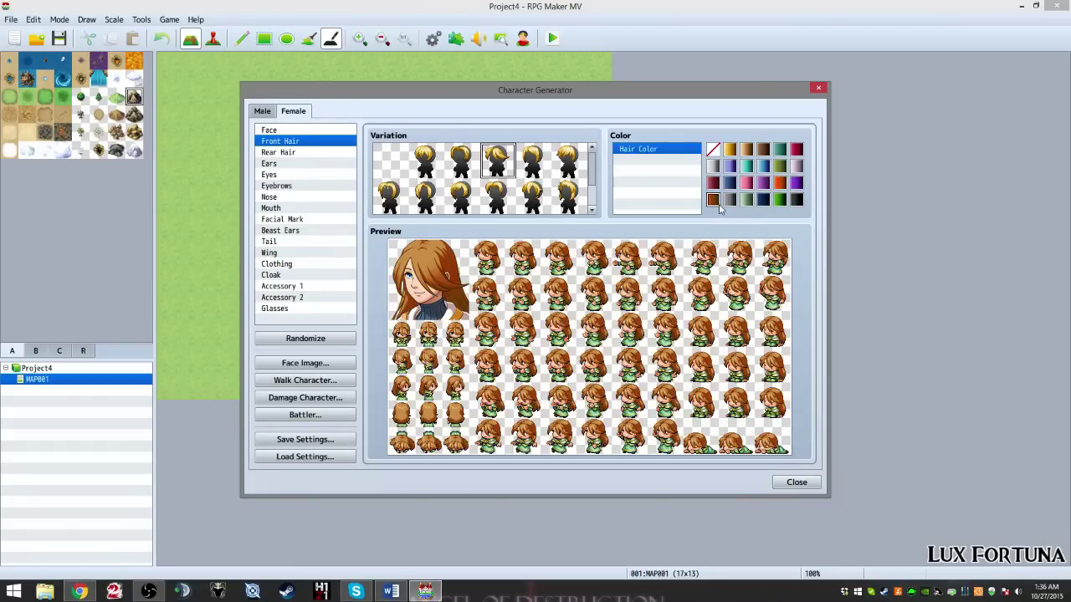
{"action": "left_click", "coordinate": [726, 203]}
{"action": "left_click", "coordinate": [714, 183]}
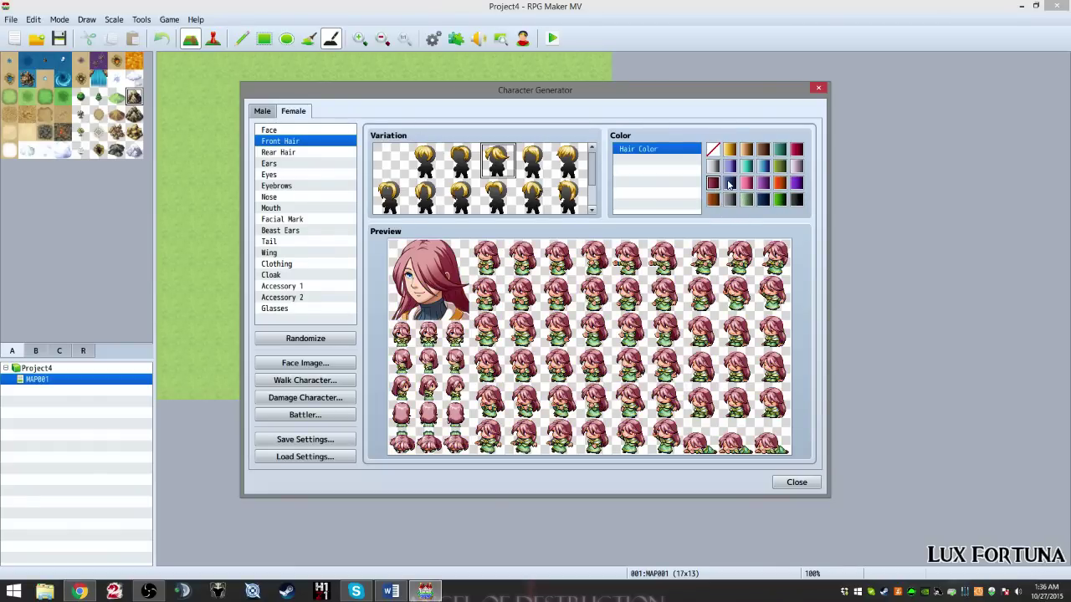
{"action": "left_click", "coordinate": [729, 183]}
{"action": "left_click", "coordinate": [747, 183]}
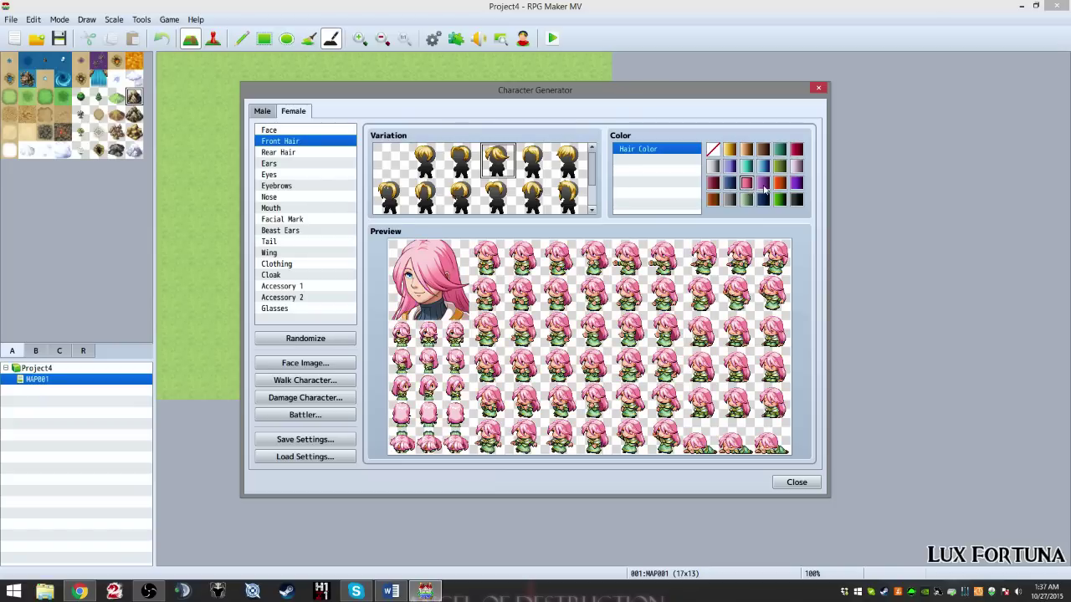
{"action": "left_click", "coordinate": [763, 184]}
{"action": "left_click", "coordinate": [763, 167]}
{"action": "left_click", "coordinate": [747, 167]}
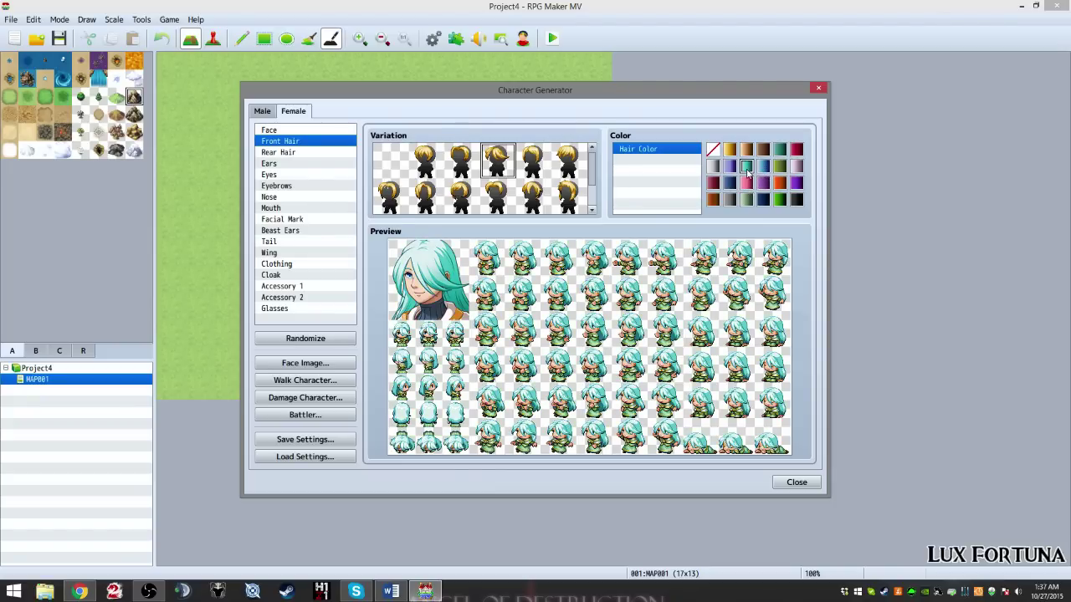
{"action": "left_click", "coordinate": [746, 150]}
{"action": "left_click", "coordinate": [728, 151]}
{"action": "left_click", "coordinate": [713, 151]}
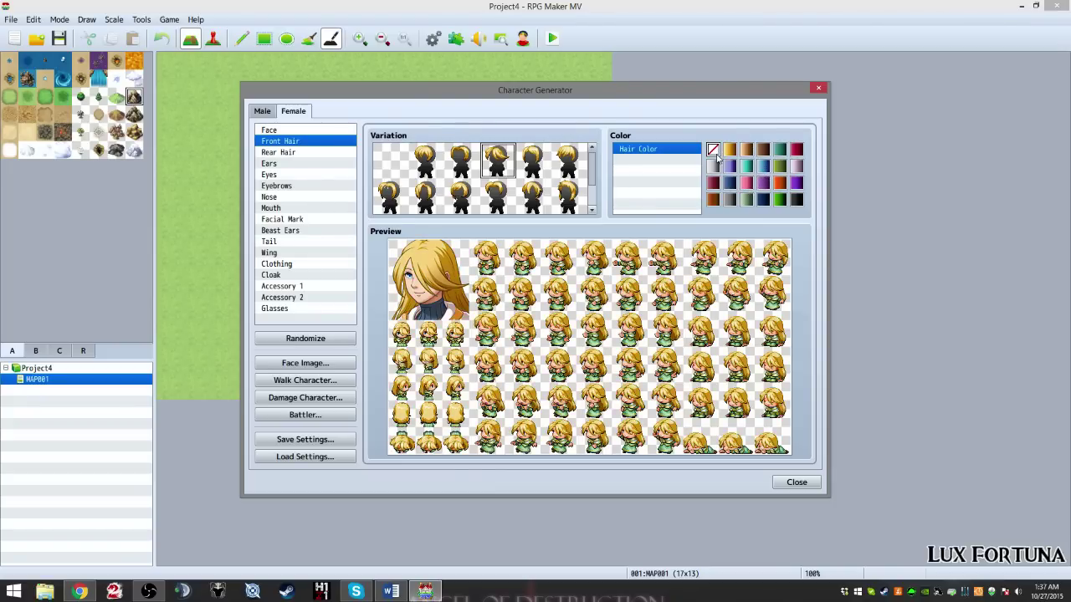
{"action": "left_click", "coordinate": [712, 167]}
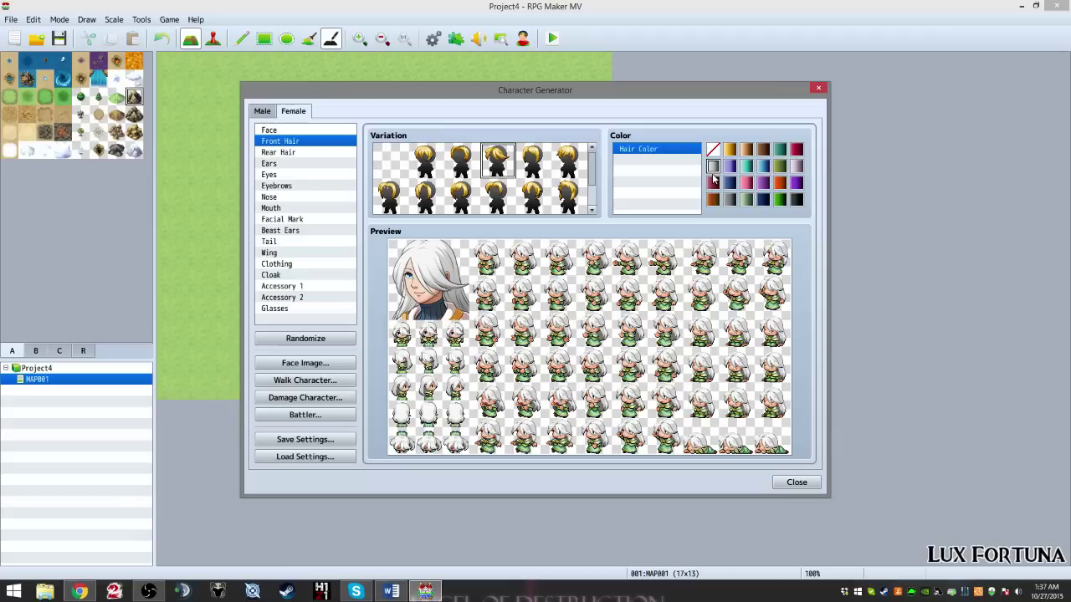
{"action": "left_click", "coordinate": [731, 167]}
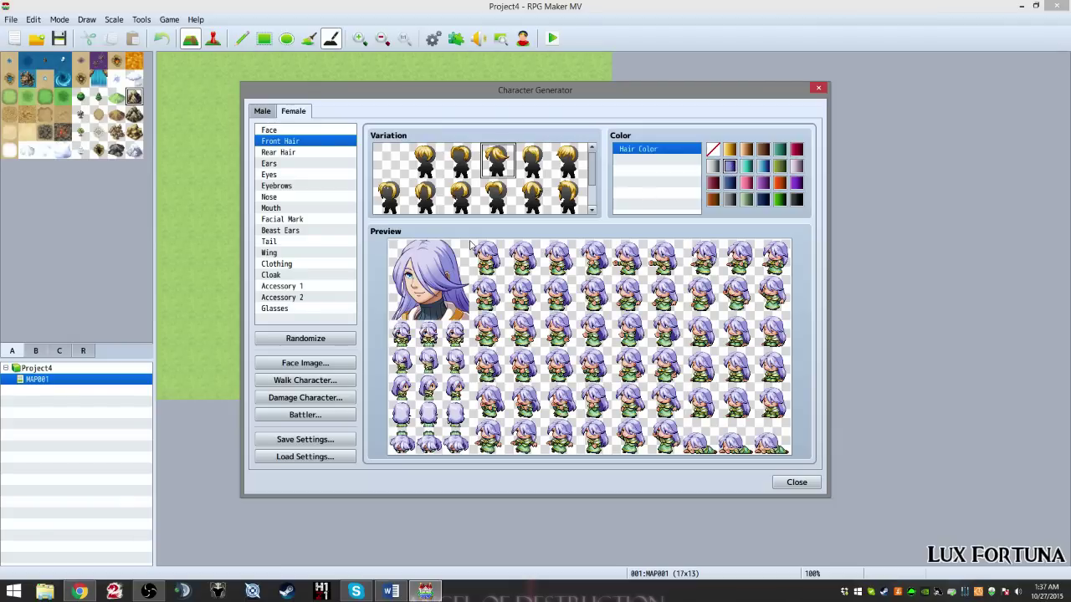
Step: Try the remaining front hair variations on the lavender-haired character, settling on a tousled fringe
{"action": "left_click", "coordinate": [533, 166]}
{"action": "left_click", "coordinate": [577, 167]}
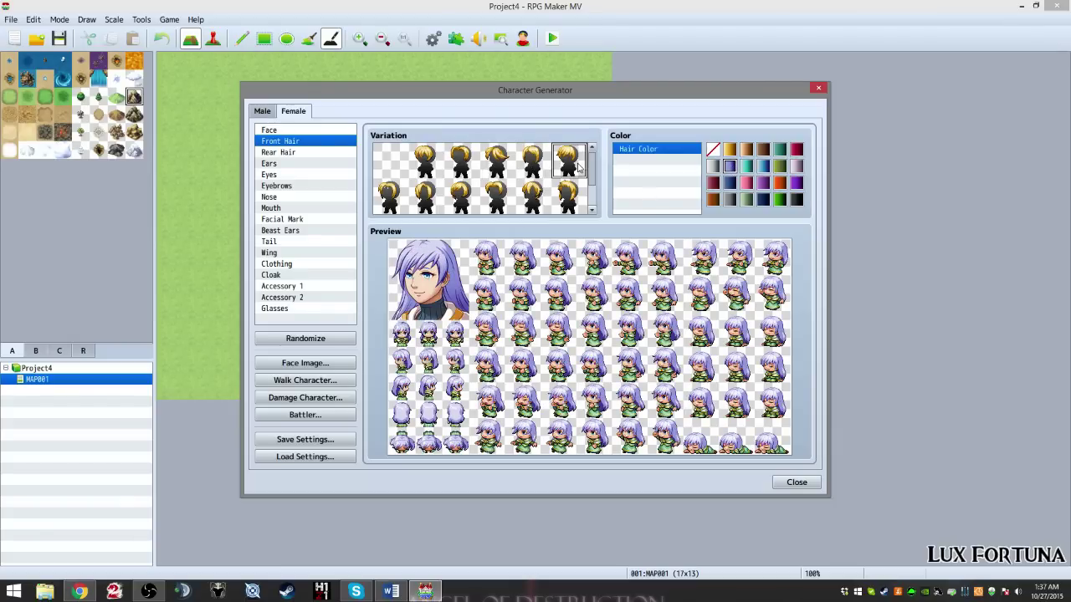
{"action": "left_click", "coordinate": [571, 195]}
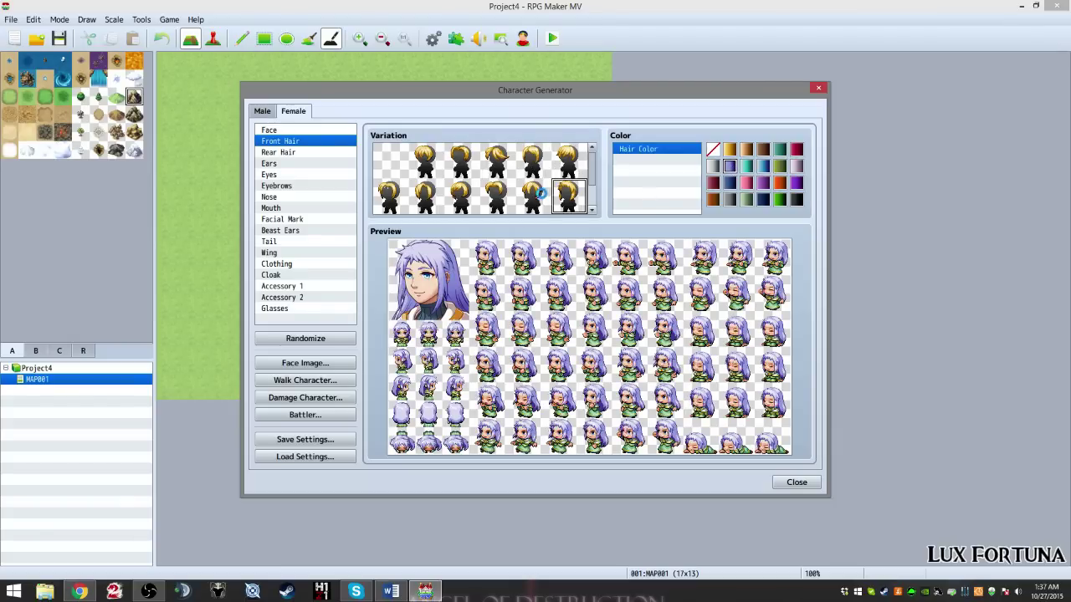
{"action": "left_click", "coordinate": [537, 194]}
{"action": "left_click", "coordinate": [502, 198]}
{"action": "left_click", "coordinate": [458, 199]}
{"action": "left_click", "coordinate": [414, 201]}
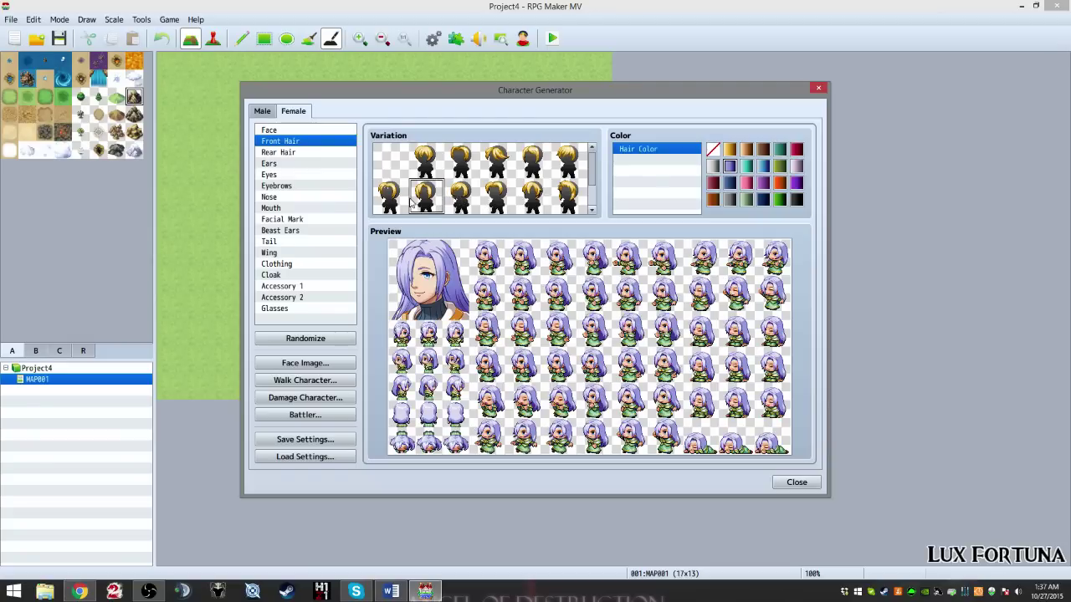
{"action": "left_click", "coordinate": [402, 203]}
{"action": "scroll", "coordinate": [497, 209], "scroll_direction": "down", "scroll_amount": 3}
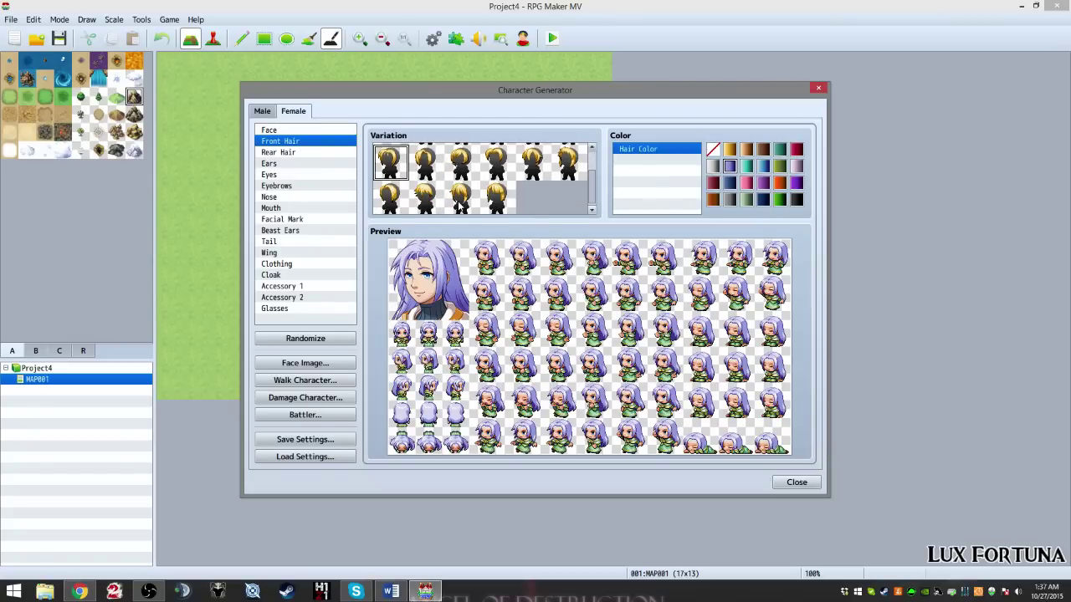
{"action": "left_click", "coordinate": [497, 209]}
{"action": "left_click", "coordinate": [458, 206]}
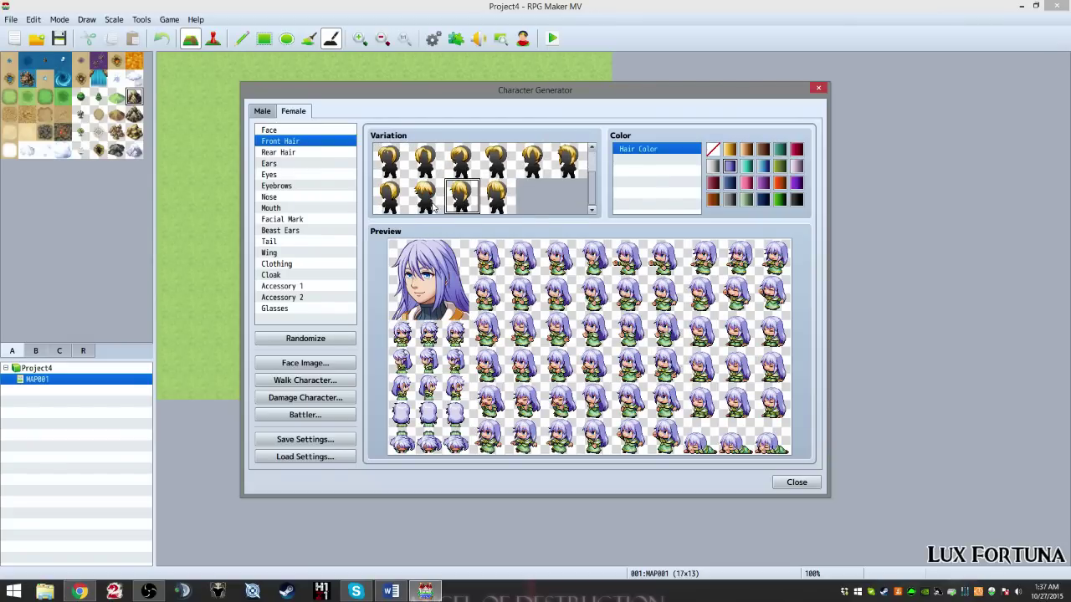
{"action": "left_click", "coordinate": [427, 202]}
{"action": "left_click", "coordinate": [400, 202]}
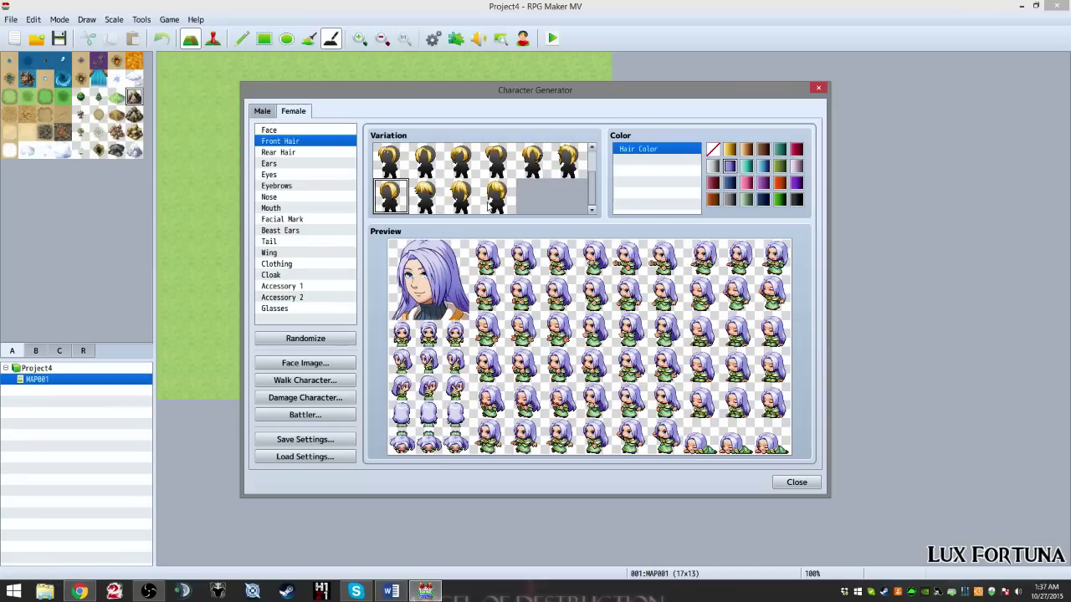
{"action": "left_click", "coordinate": [422, 166]}
{"action": "left_click", "coordinate": [459, 164]}
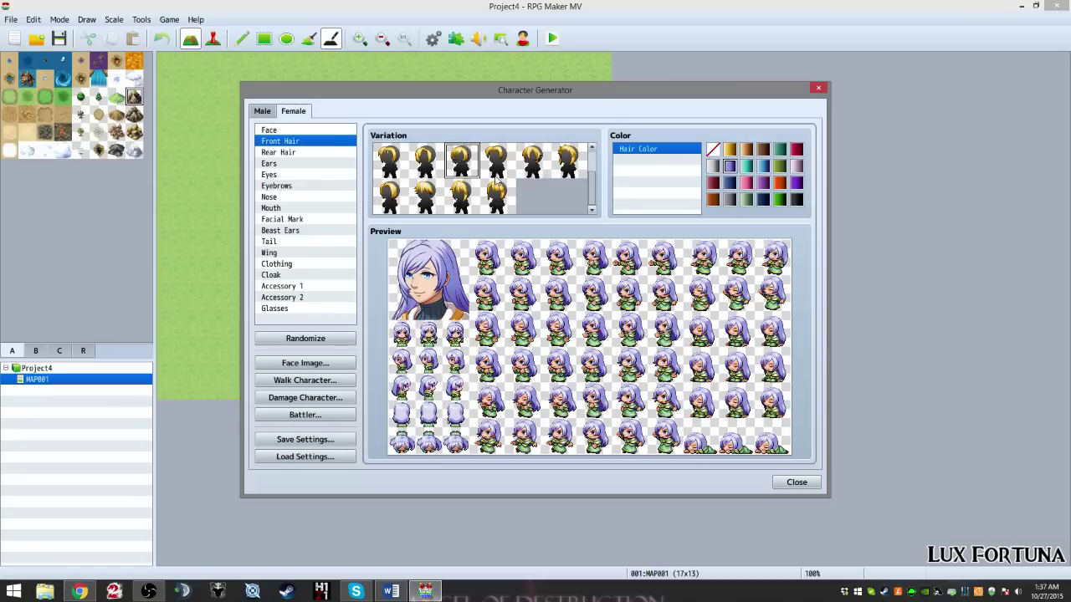
{"action": "left_click", "coordinate": [497, 174]}
{"action": "scroll", "coordinate": [505, 196], "scroll_direction": "up", "scroll_amount": 1}
{"action": "left_click", "coordinate": [506, 204]}
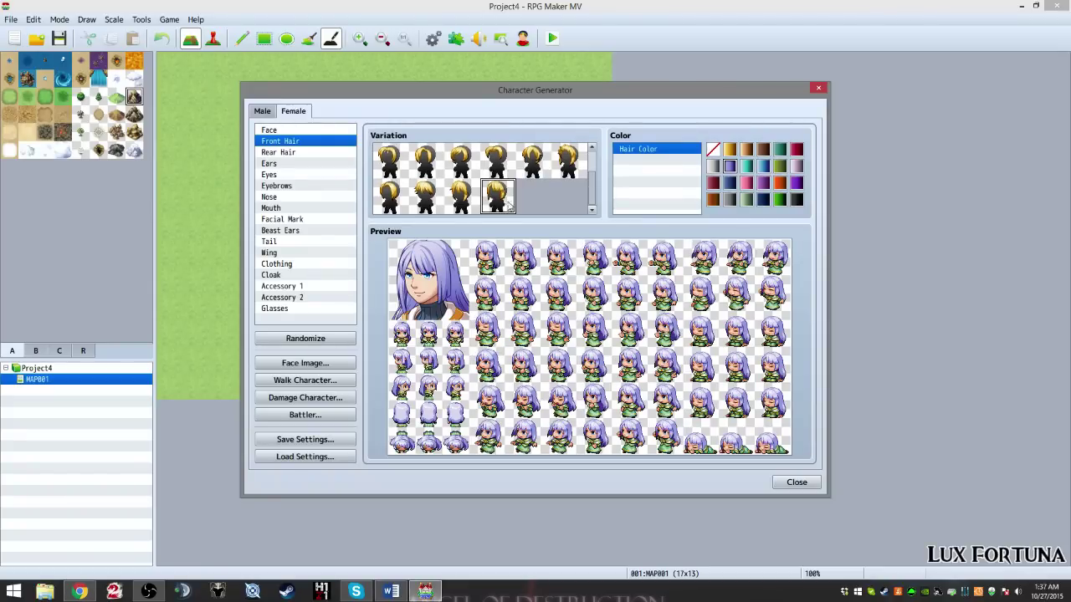
{"action": "left_click", "coordinate": [561, 173]}
{"action": "left_click", "coordinate": [490, 198]}
{"action": "scroll", "coordinate": [492, 200], "scroll_direction": "up", "scroll_amount": 3}
{"action": "left_click", "coordinate": [439, 197]}
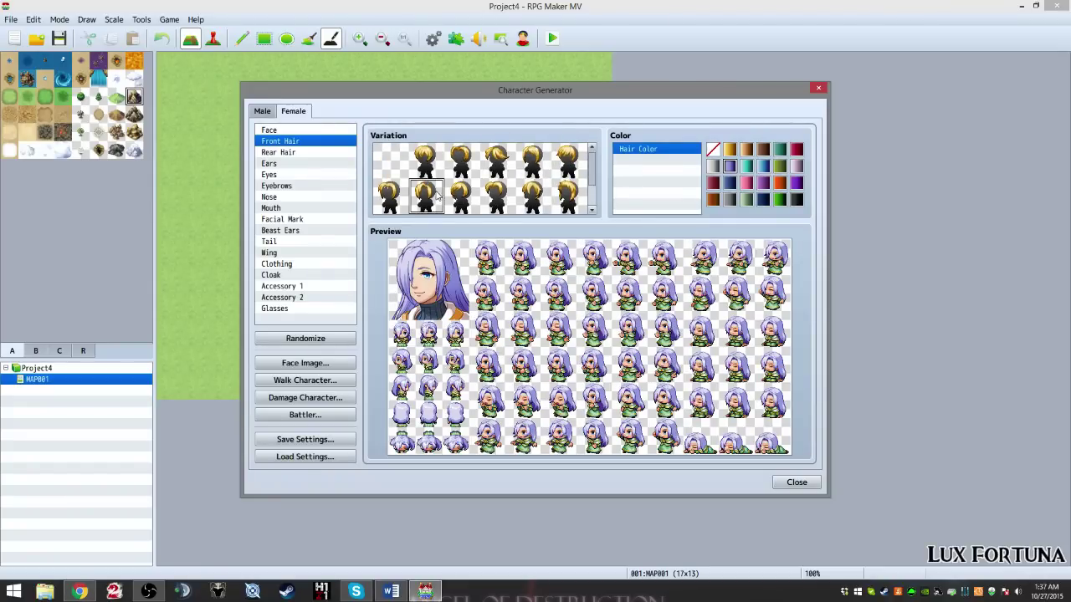
{"action": "left_click", "coordinate": [470, 195]}
{"action": "left_click", "coordinate": [503, 192]}
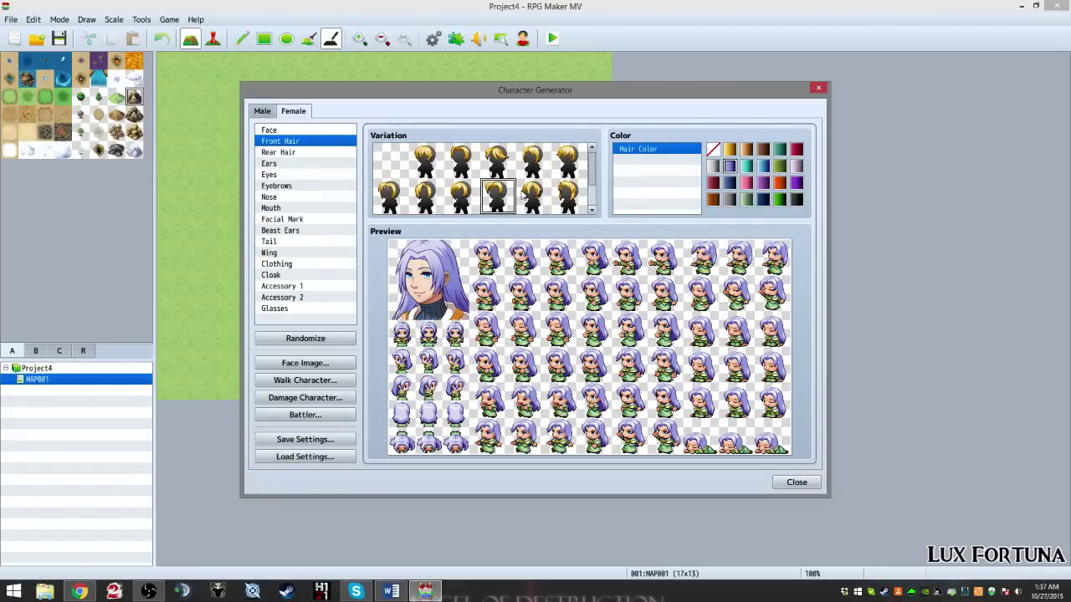
Step: Remove the rear hair and try its variations one by one, ending on a short, spiky style
{"action": "left_click", "coordinate": [304, 154]}
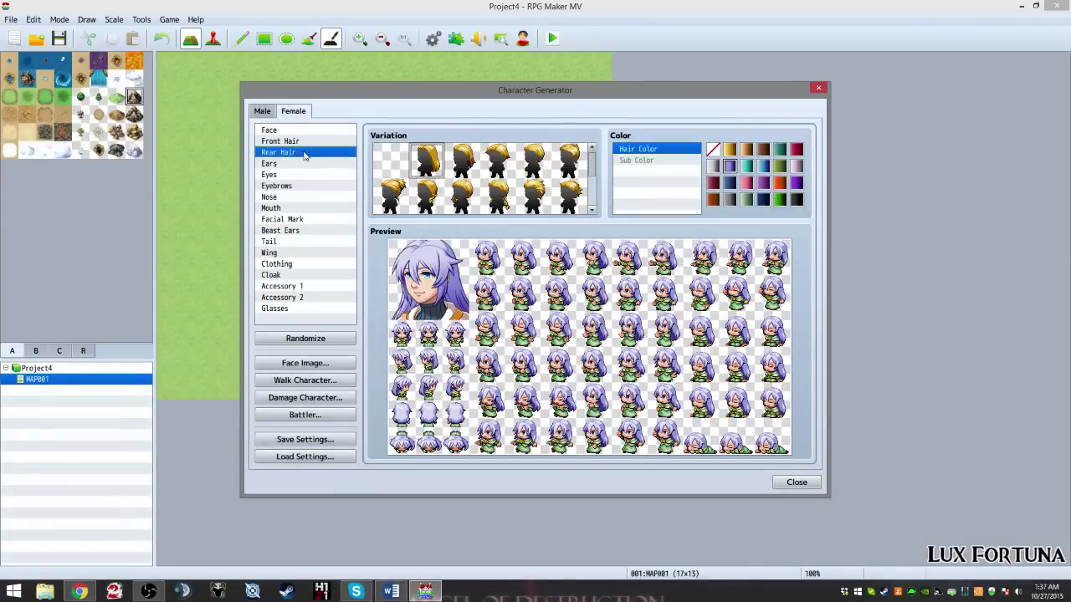
{"action": "left_click", "coordinate": [393, 161]}
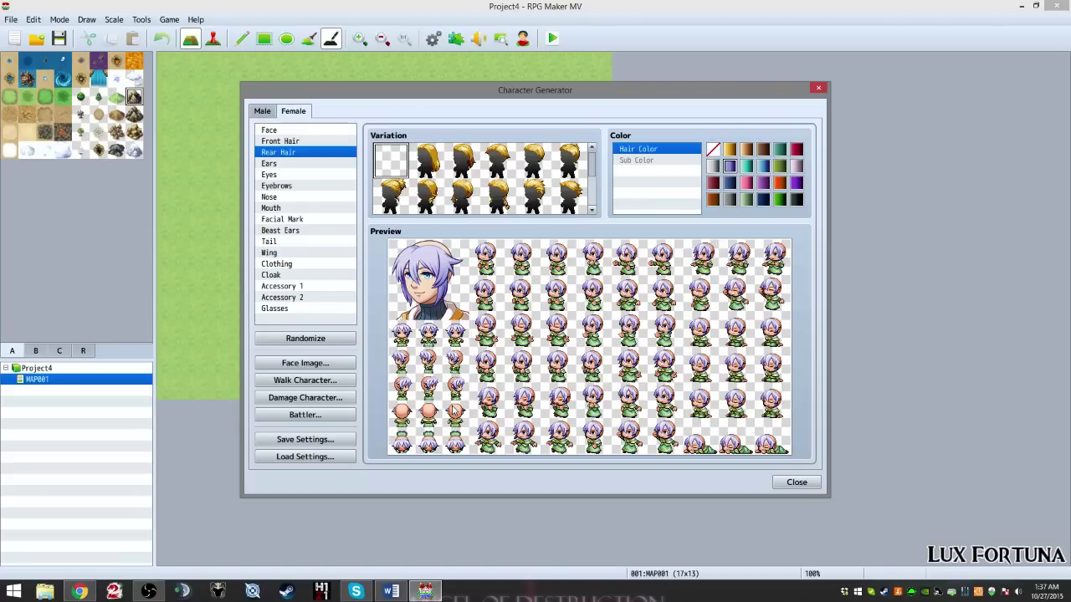
{"action": "left_click", "coordinate": [406, 197]}
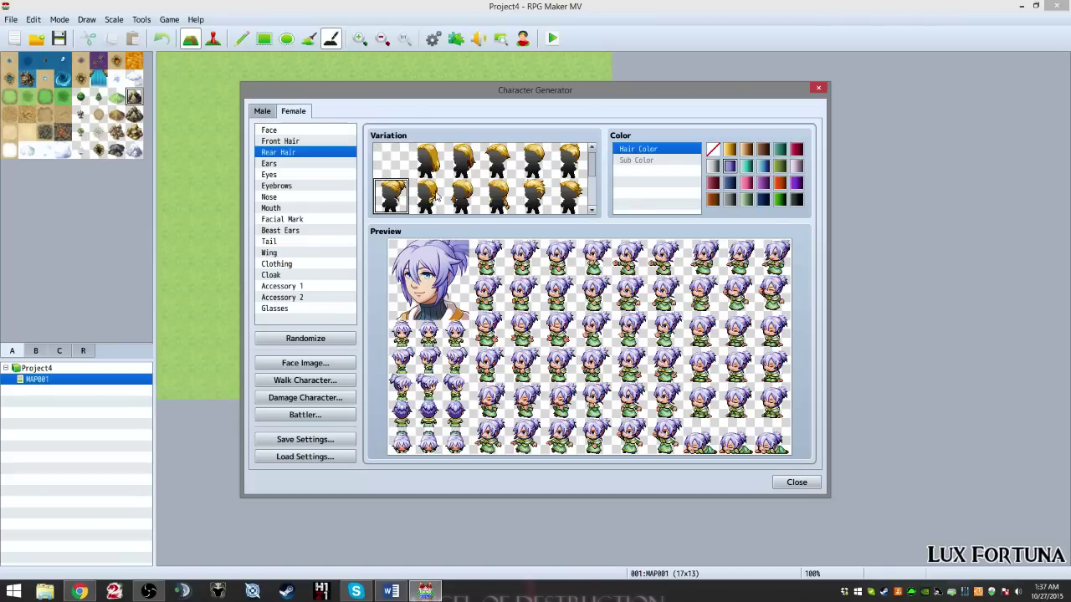
{"action": "left_click", "coordinate": [431, 197]}
{"action": "left_click", "coordinate": [462, 163]}
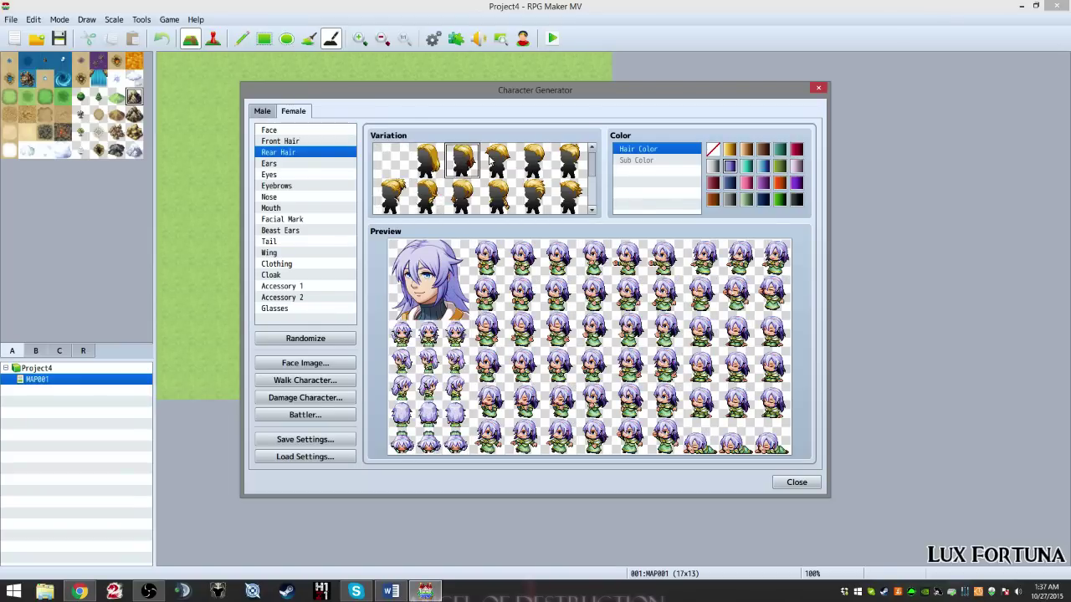
{"action": "left_click", "coordinate": [499, 159]}
{"action": "left_click", "coordinate": [537, 159]}
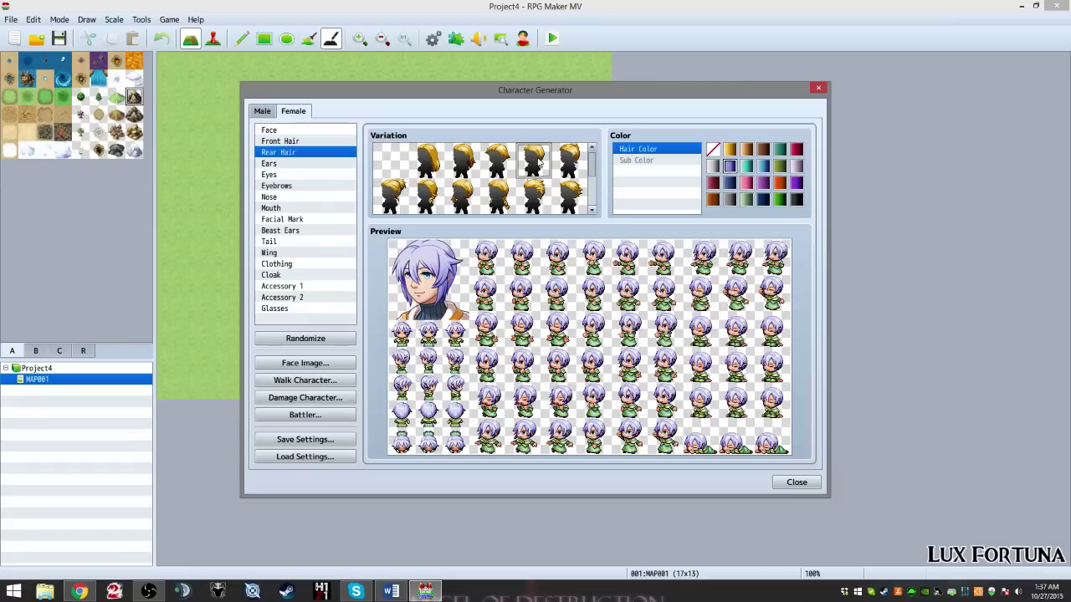
{"action": "left_click", "coordinate": [568, 159]}
{"action": "left_click", "coordinate": [569, 195]}
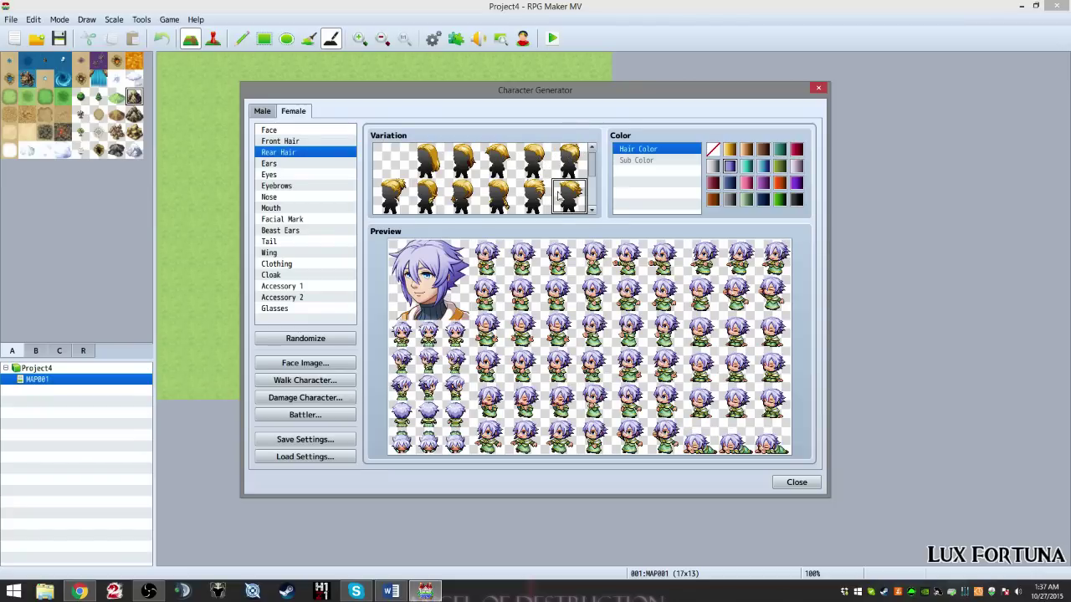
{"action": "left_click", "coordinate": [532, 197]}
{"action": "left_click", "coordinate": [499, 195]}
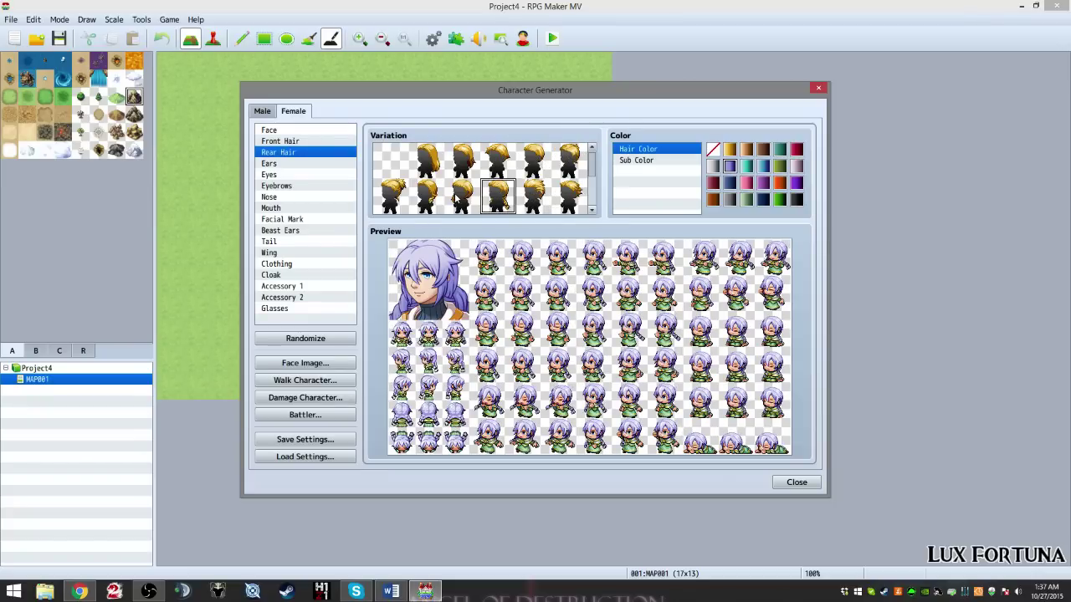
{"action": "left_click", "coordinate": [462, 195]}
{"action": "scroll", "coordinate": [477, 184], "scroll_direction": "down", "scroll_amount": 1}
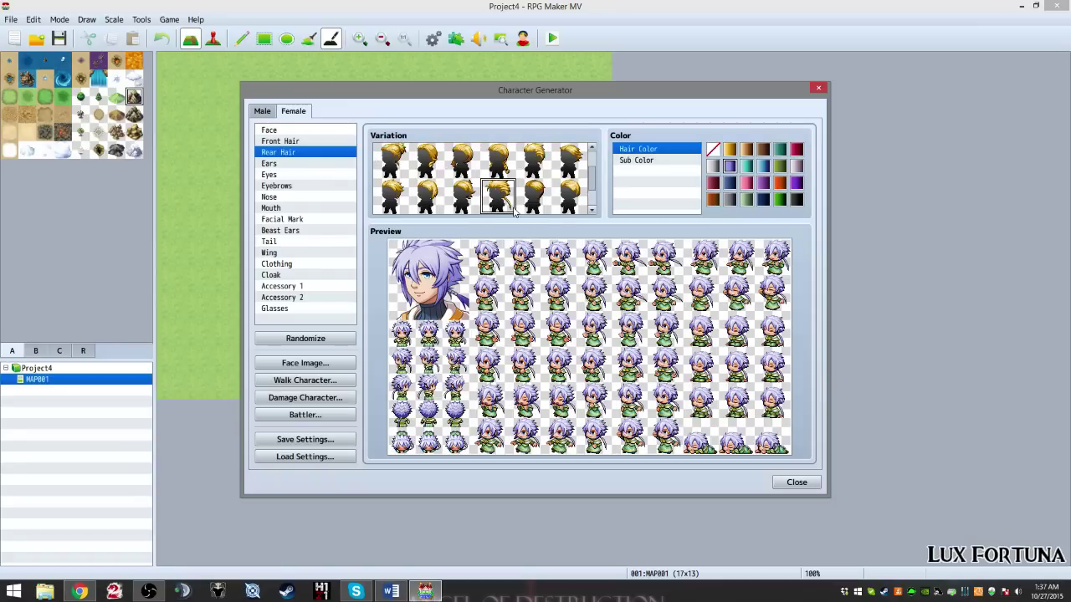
{"action": "left_click", "coordinate": [495, 209]}
{"action": "left_click", "coordinate": [421, 200]}
{"action": "left_click", "coordinate": [392, 203]}
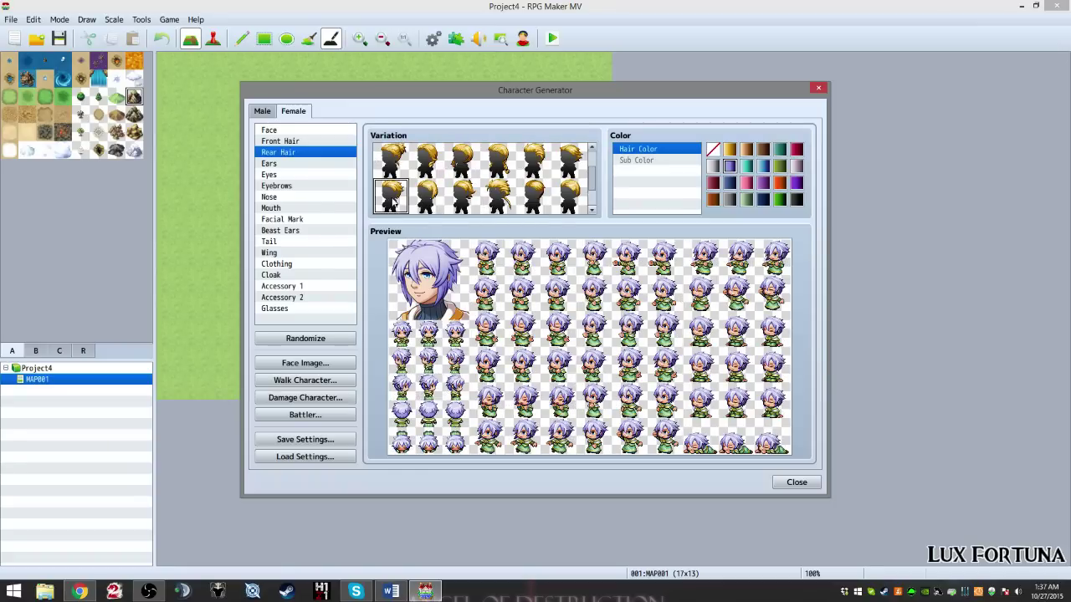
Step: Try more rear hair variations, including ponytails and flowered pigtails, and settle on the long flowing style in the third slot
{"action": "left_click", "coordinate": [457, 203]}
{"action": "scroll", "coordinate": [536, 199], "scroll_direction": "down", "scroll_amount": 2}
{"action": "left_click", "coordinate": [426, 197]}
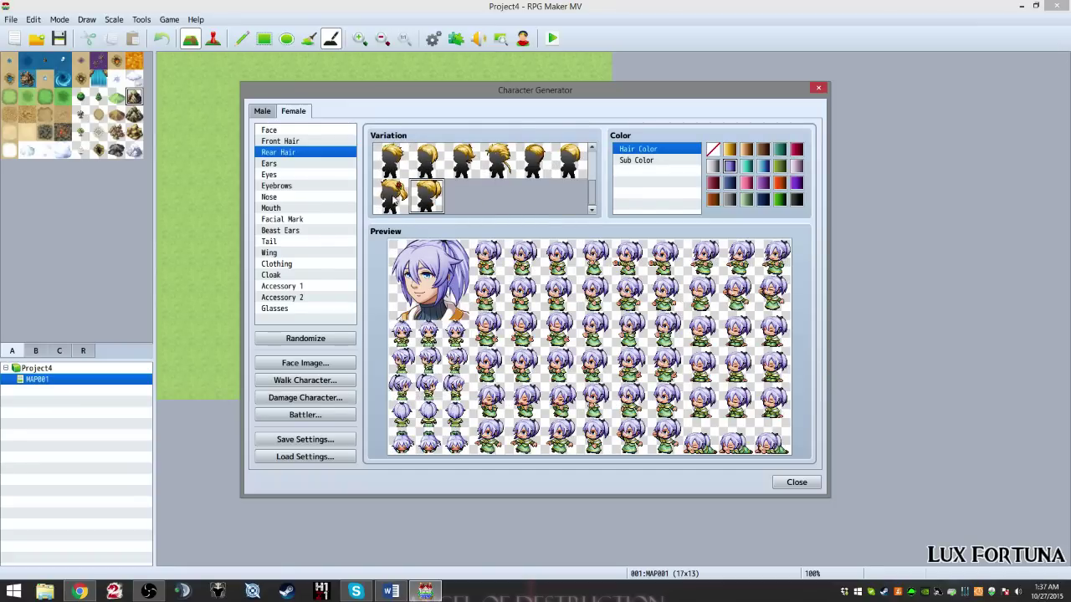
{"action": "left_click", "coordinate": [387, 194]}
{"action": "scroll", "coordinate": [465, 211], "scroll_direction": "up", "scroll_amount": 5}
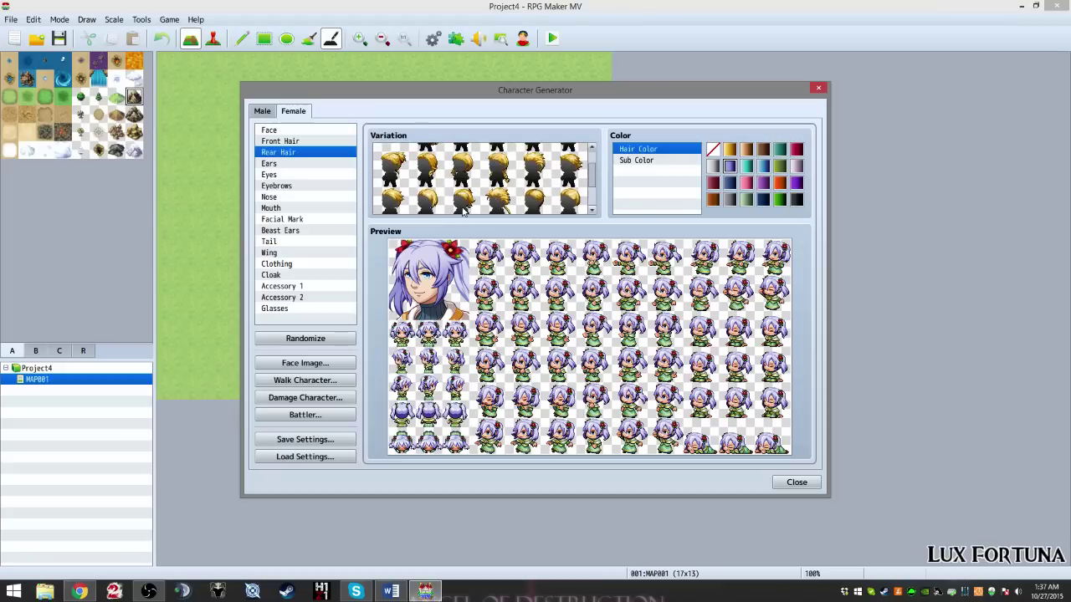
{"action": "left_click", "coordinate": [462, 198]}
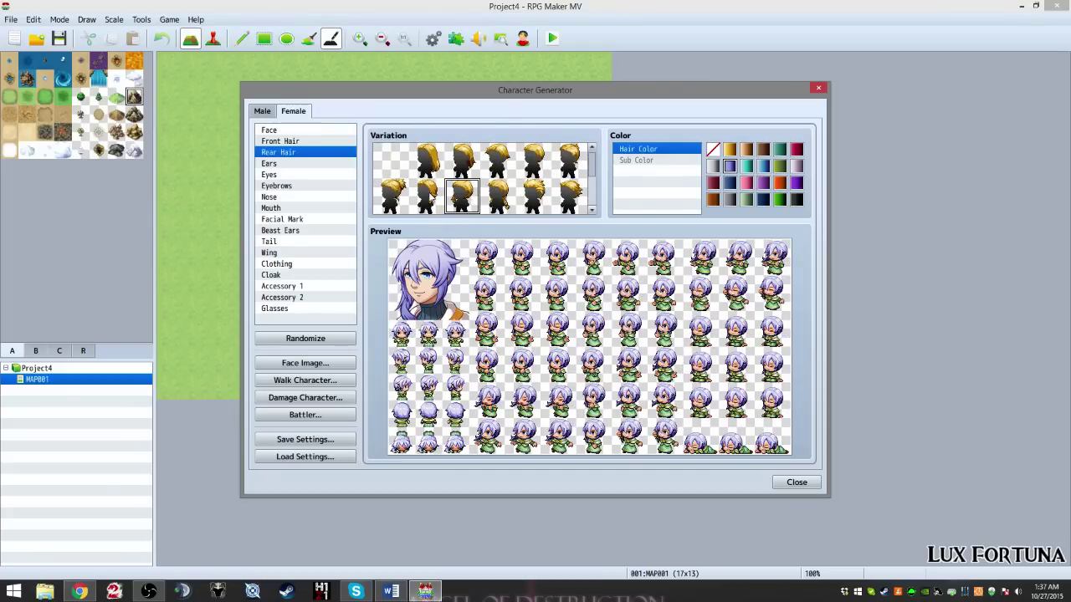
{"action": "left_click", "coordinate": [463, 163]}
{"action": "left_click", "coordinate": [431, 161]}
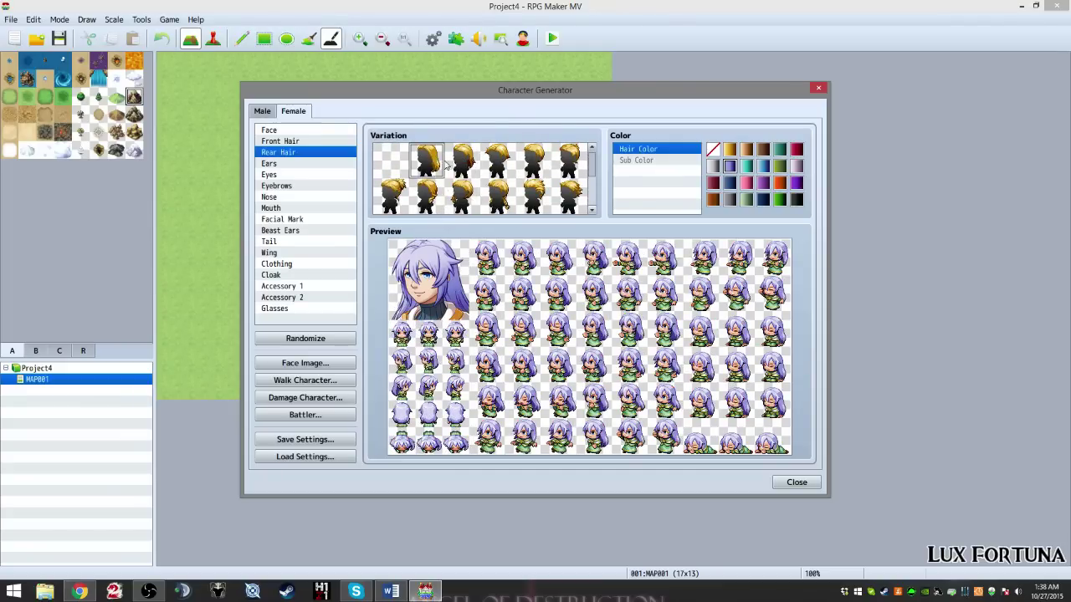
{"action": "left_click", "coordinate": [459, 166]}
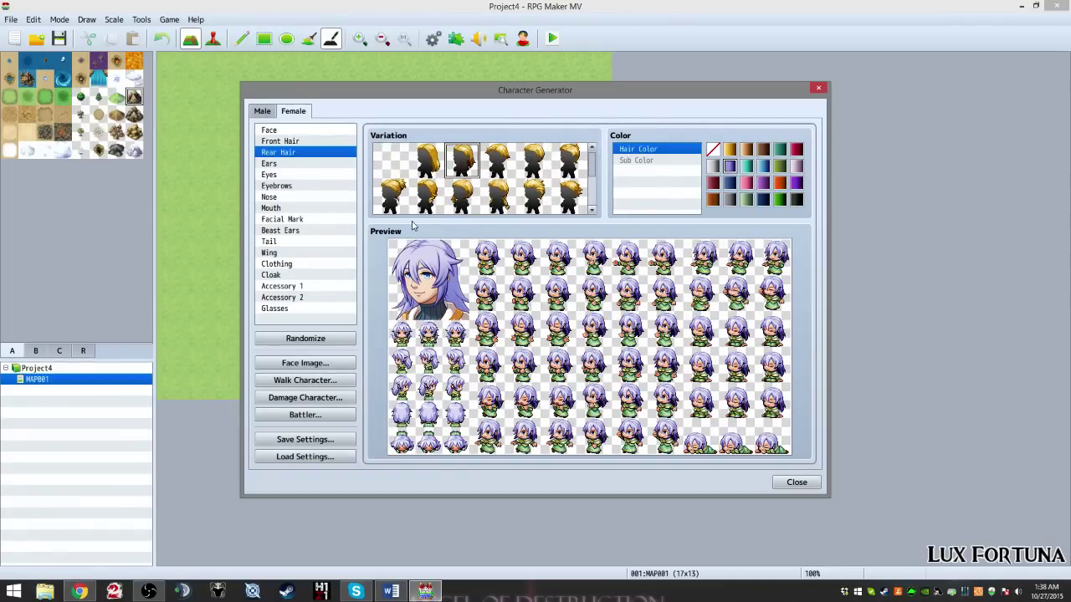
Step: Try the pointed ears on the character and switch back to the rounded ears
{"action": "left_click", "coordinate": [272, 165]}
{"action": "left_click", "coordinate": [425, 167]}
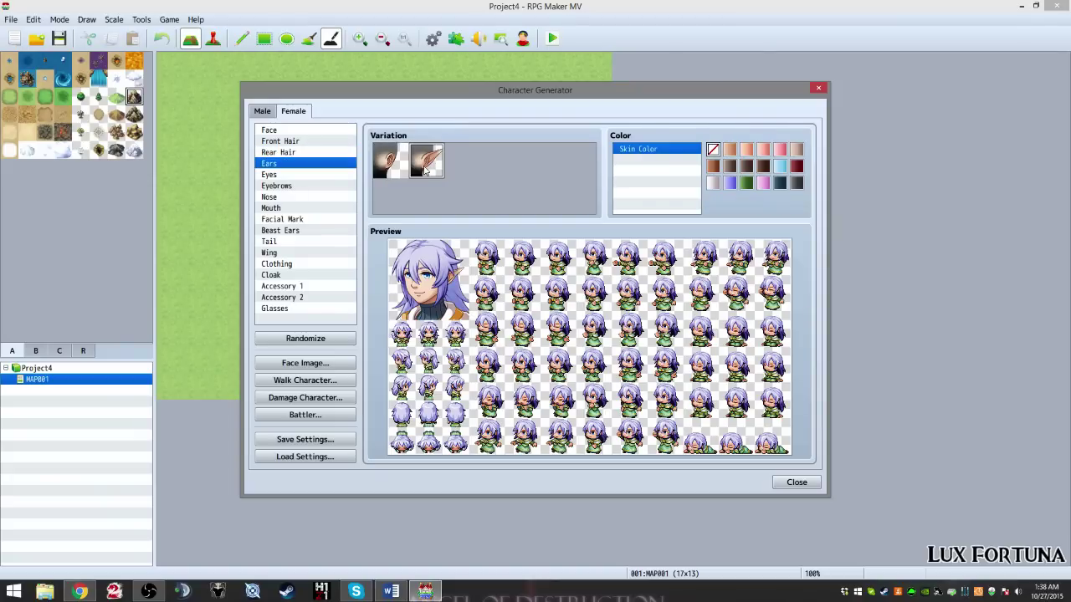
{"action": "left_click", "coordinate": [385, 163]}
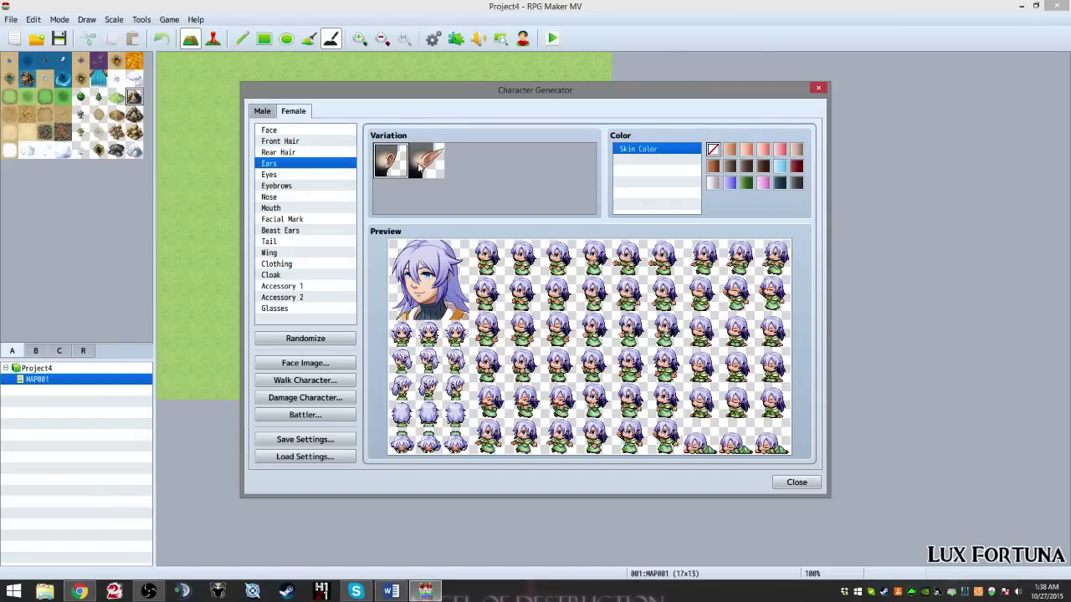
{"action": "left_click", "coordinate": [420, 168]}
{"action": "left_click", "coordinate": [374, 159]}
Step: Try dark gray, dark blue, pink, green, white and tan skin colors, and restore the default skin color
{"action": "left_click", "coordinate": [796, 184]}
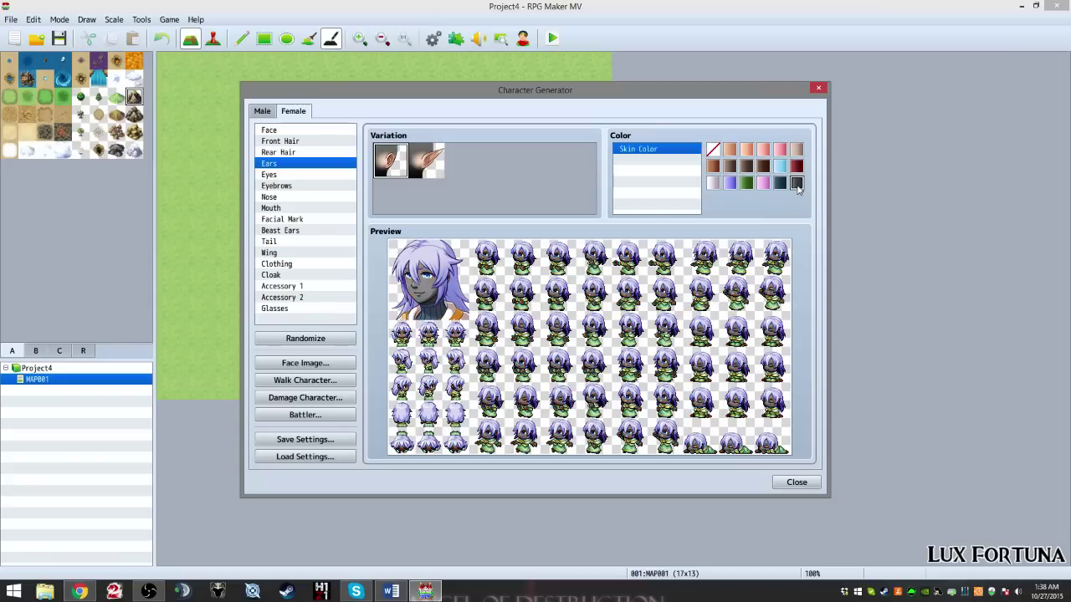
{"action": "left_click", "coordinate": [778, 185]}
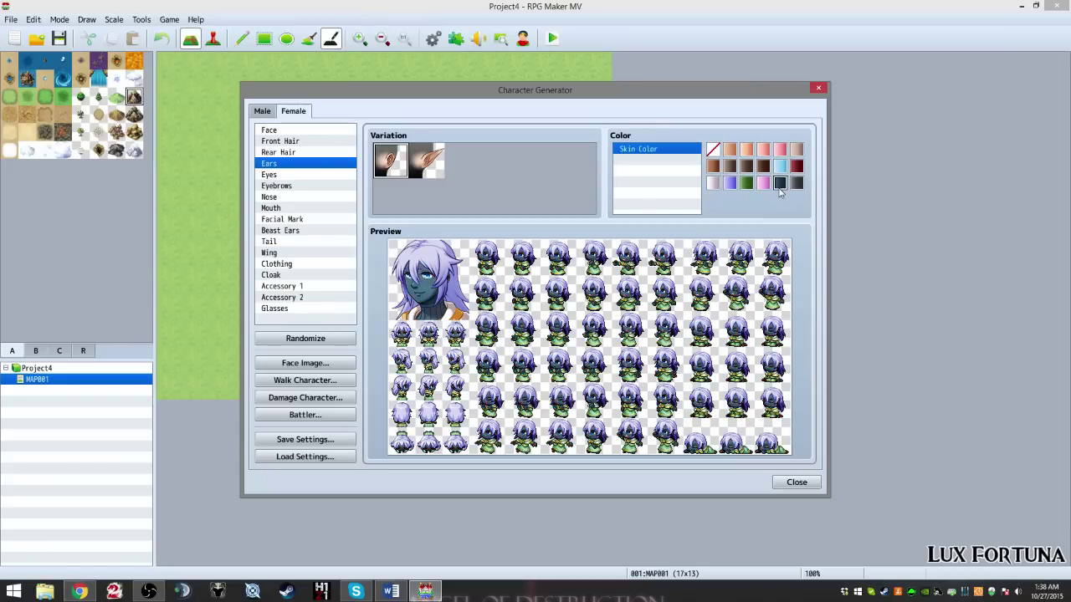
{"action": "left_click", "coordinate": [763, 184]}
{"action": "left_click", "coordinate": [746, 184]}
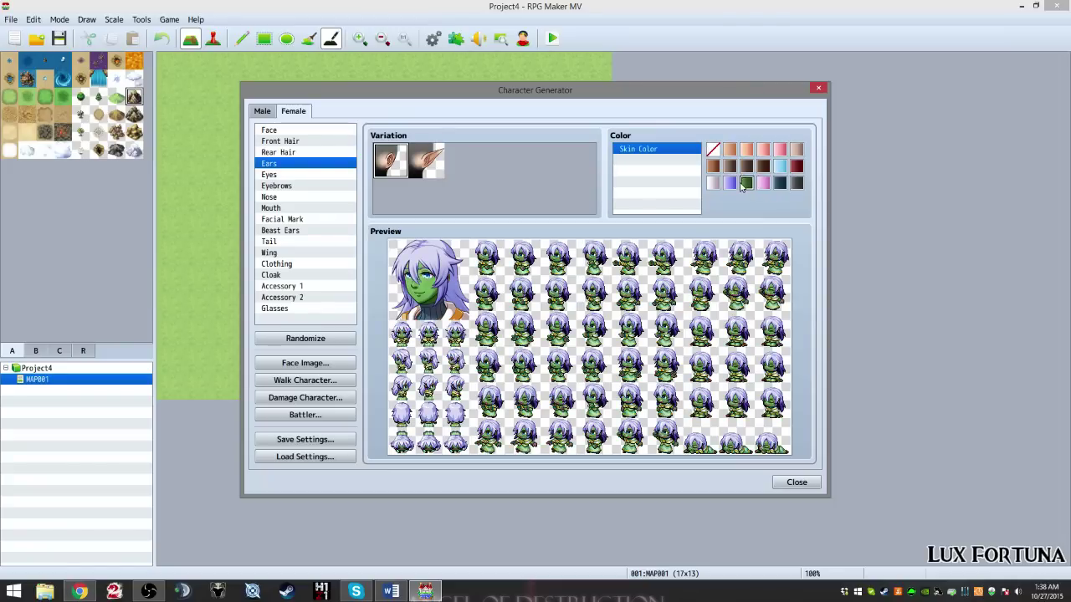
{"action": "left_click", "coordinate": [713, 183]}
{"action": "left_click", "coordinate": [729, 154]}
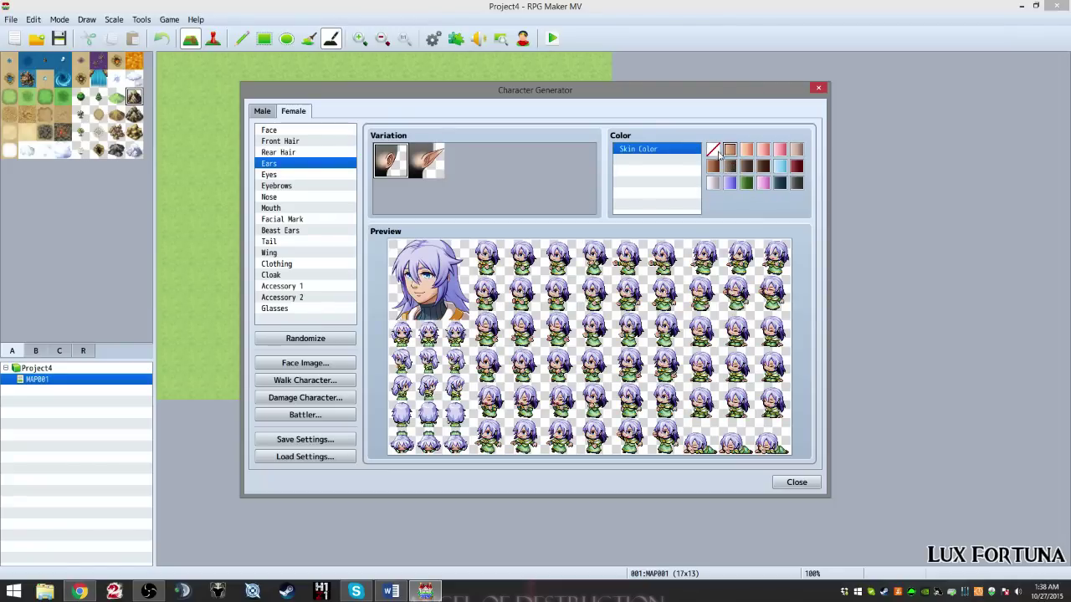
{"action": "left_click", "coordinate": [717, 152]}
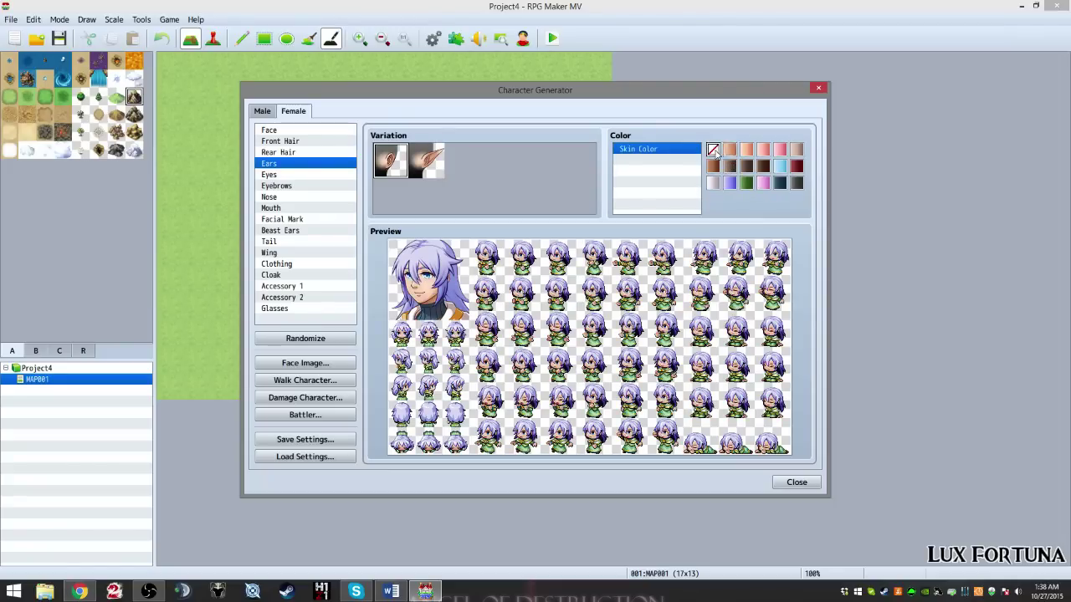
Step: Look through the available eye and eyebrow variations for the female character
{"action": "left_click", "coordinate": [280, 176]}
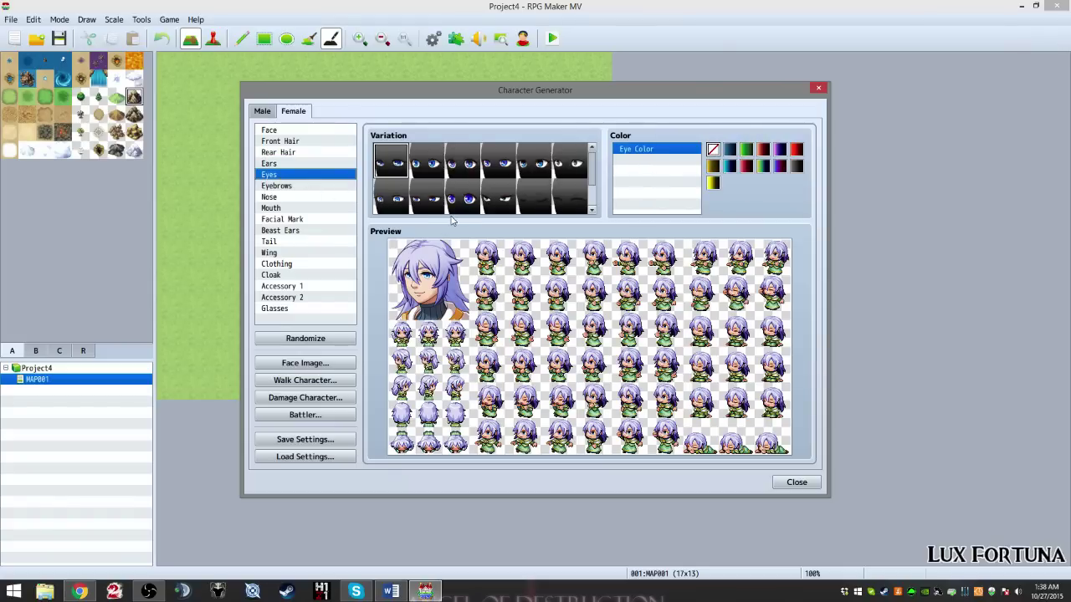
{"action": "scroll", "coordinate": [567, 185], "scroll_direction": "down", "scroll_amount": 1}
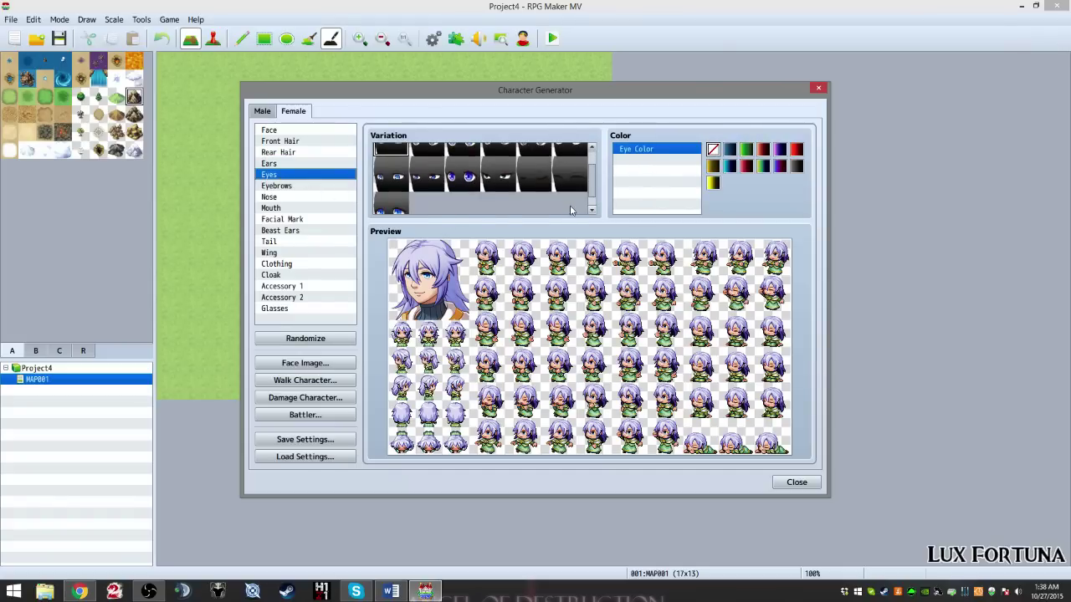
{"action": "left_click", "coordinate": [306, 185]}
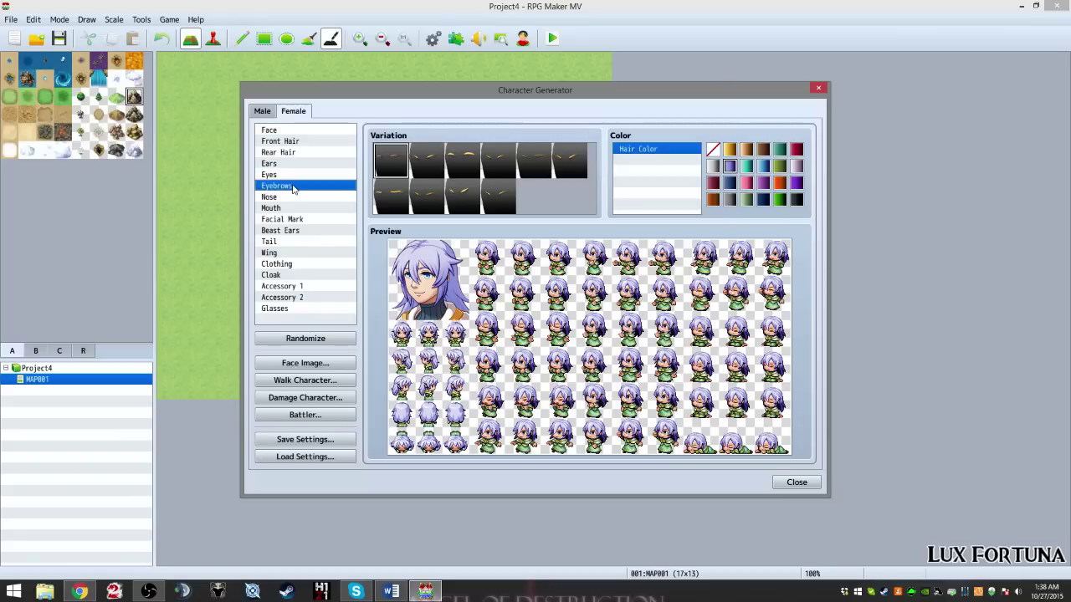
Step: Give the character the second nose variation
{"action": "left_click", "coordinate": [293, 191]}
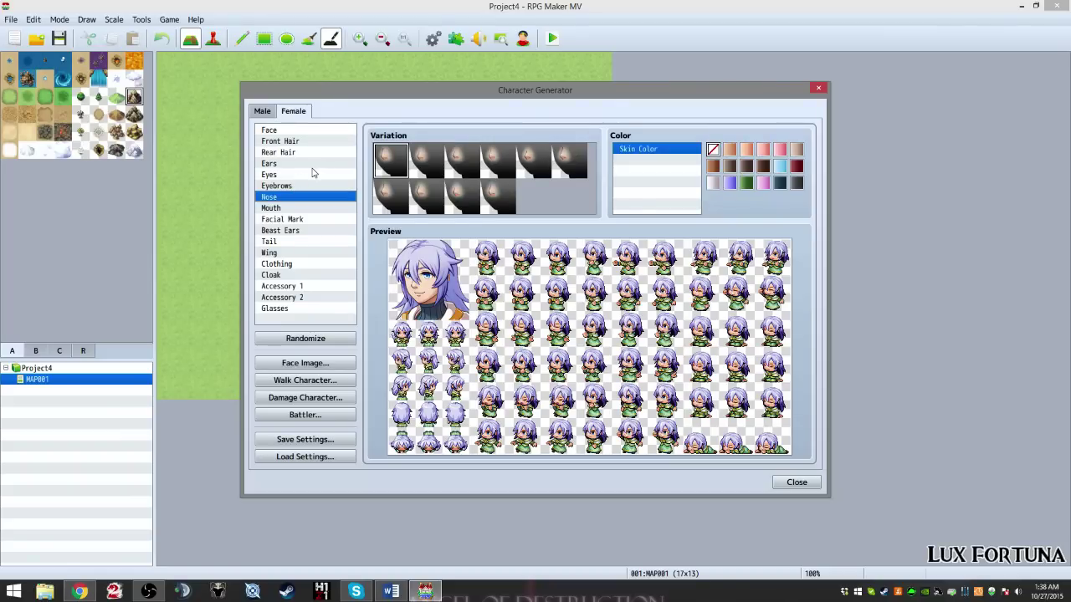
{"action": "left_click", "coordinate": [312, 181]}
{"action": "left_click", "coordinate": [284, 200]}
{"action": "left_click", "coordinate": [434, 165]}
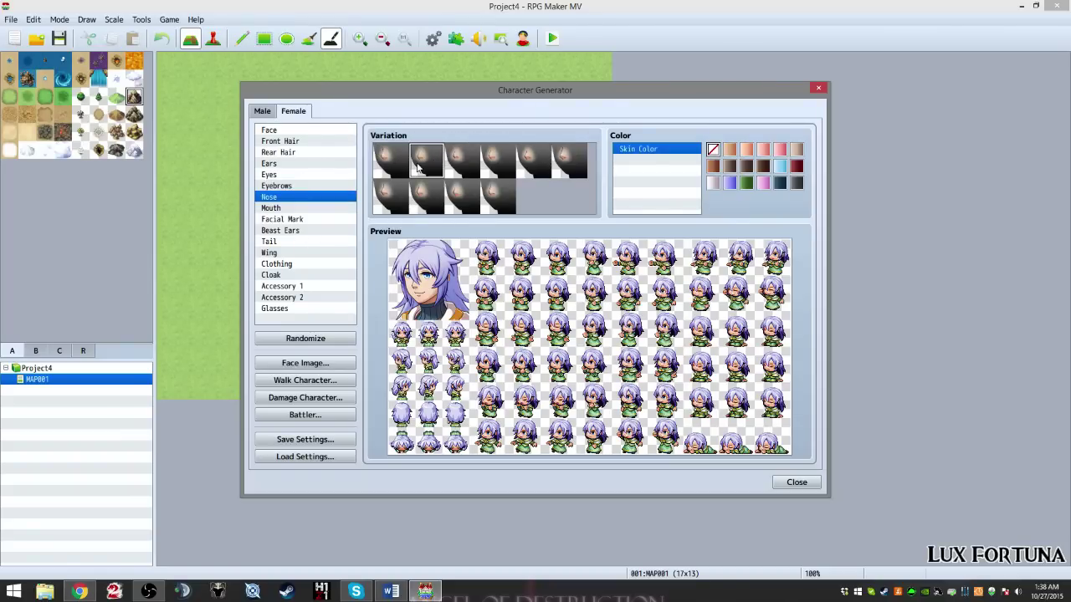
Step: Try the open mouth and the second mouth variation, and return to the first closed-mouth smile
{"action": "left_click", "coordinate": [298, 209]}
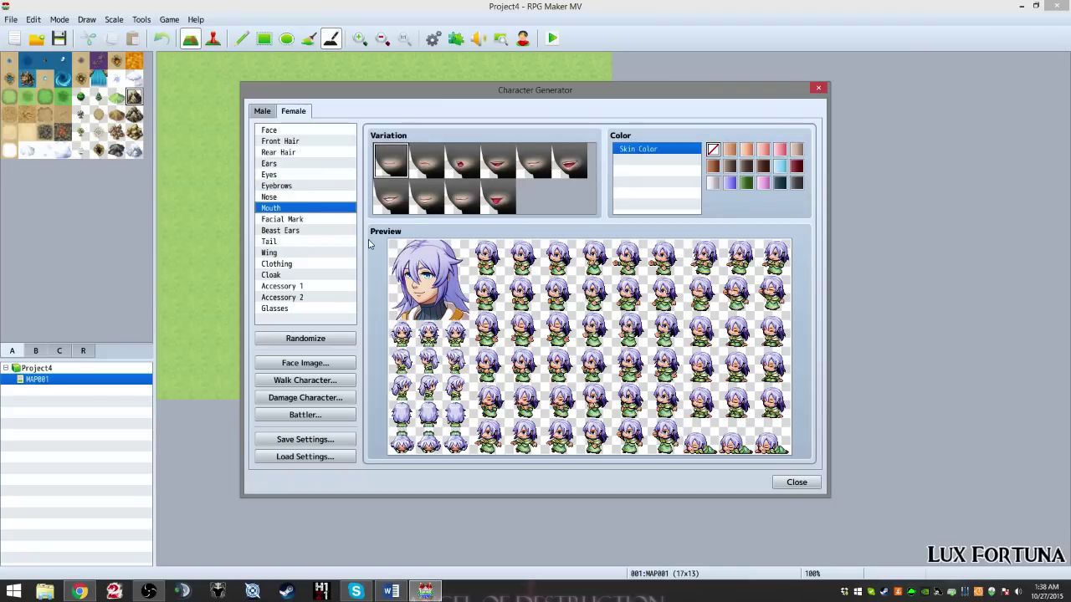
{"action": "left_click", "coordinate": [461, 163]}
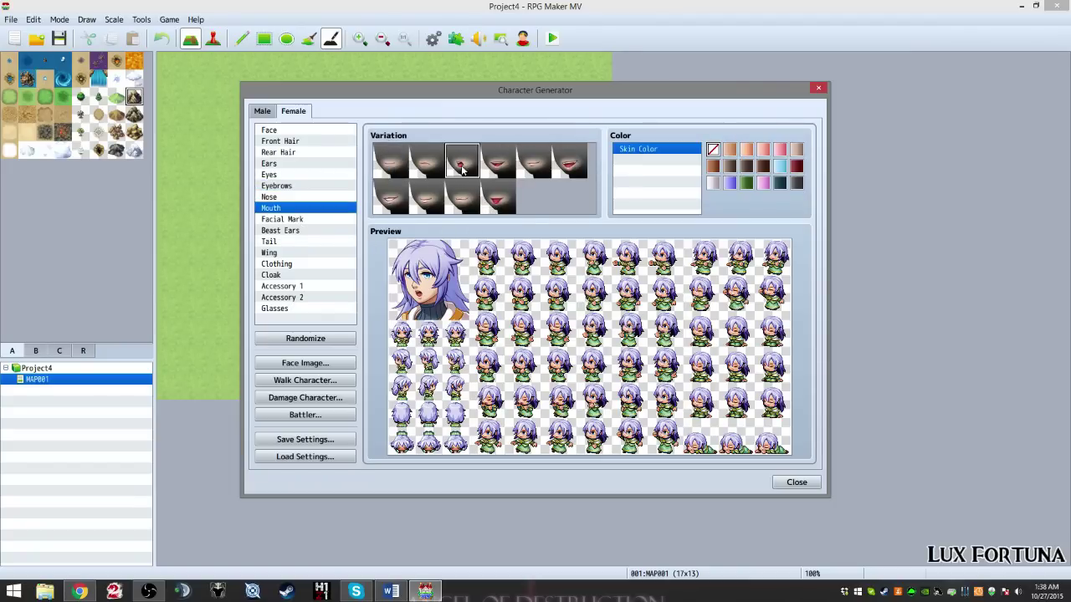
{"action": "left_click", "coordinate": [428, 178]}
{"action": "left_click", "coordinate": [391, 170]}
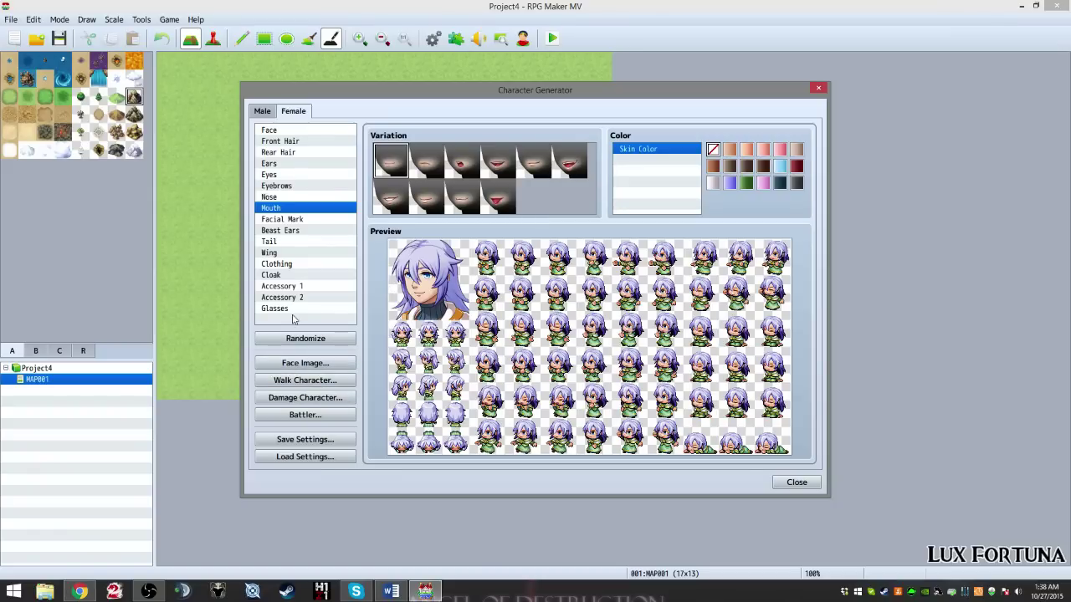
Step: Save the character's generator settings as a JSON file named Shinju in the Project4 folder
{"action": "left_click", "coordinate": [304, 439]}
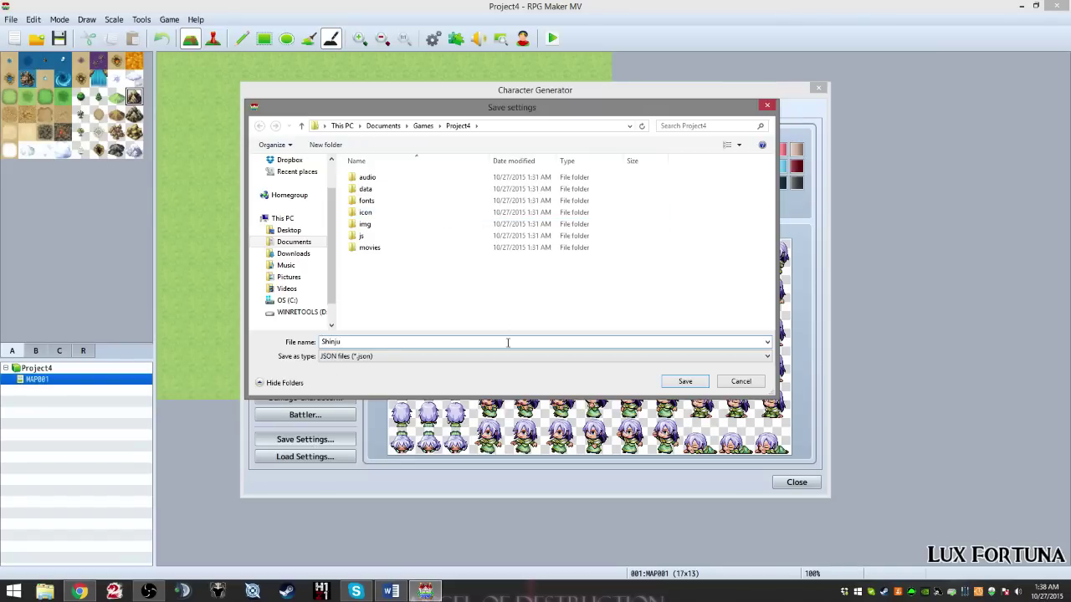
{"action": "left_click", "coordinate": [684, 382]}
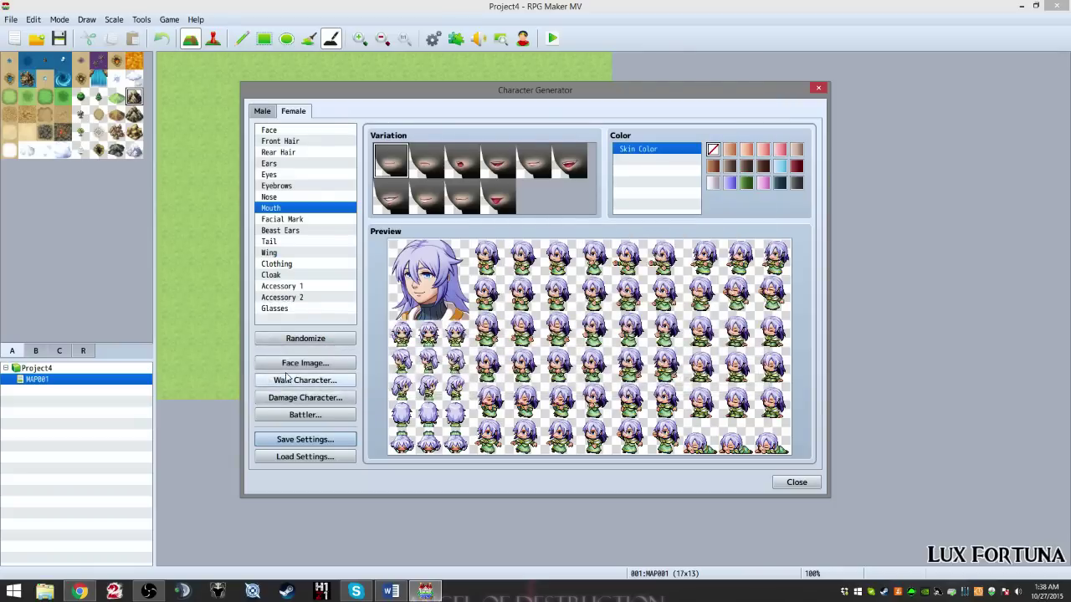
Step: Examine the character's face image sheet and the file dialogs for exporting and importing faces, leaving both without choosing a file
{"action": "left_click", "coordinate": [307, 369]}
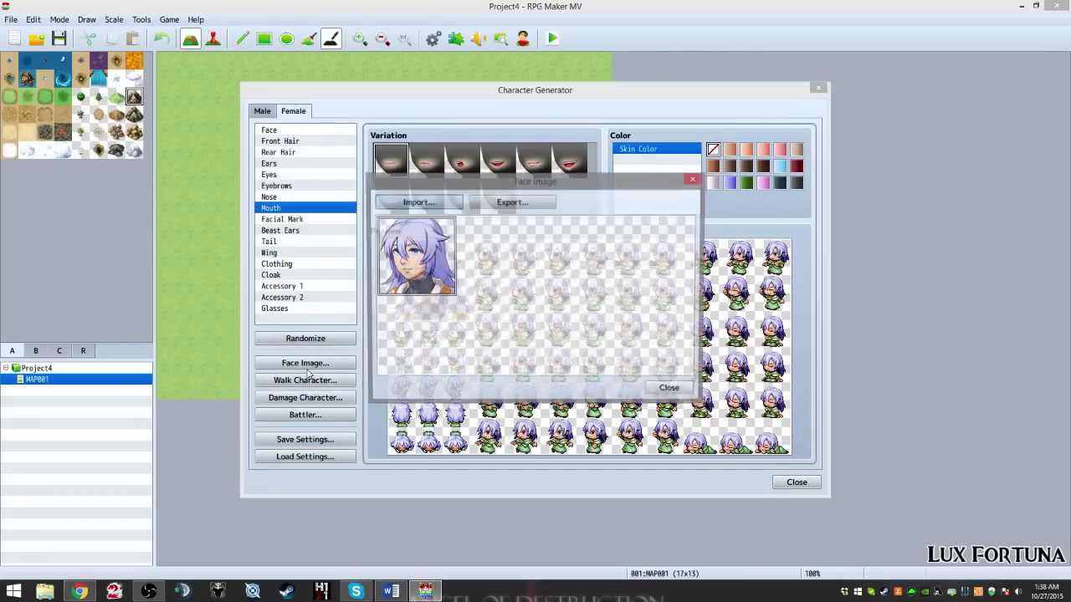
{"action": "left_click", "coordinate": [673, 390]}
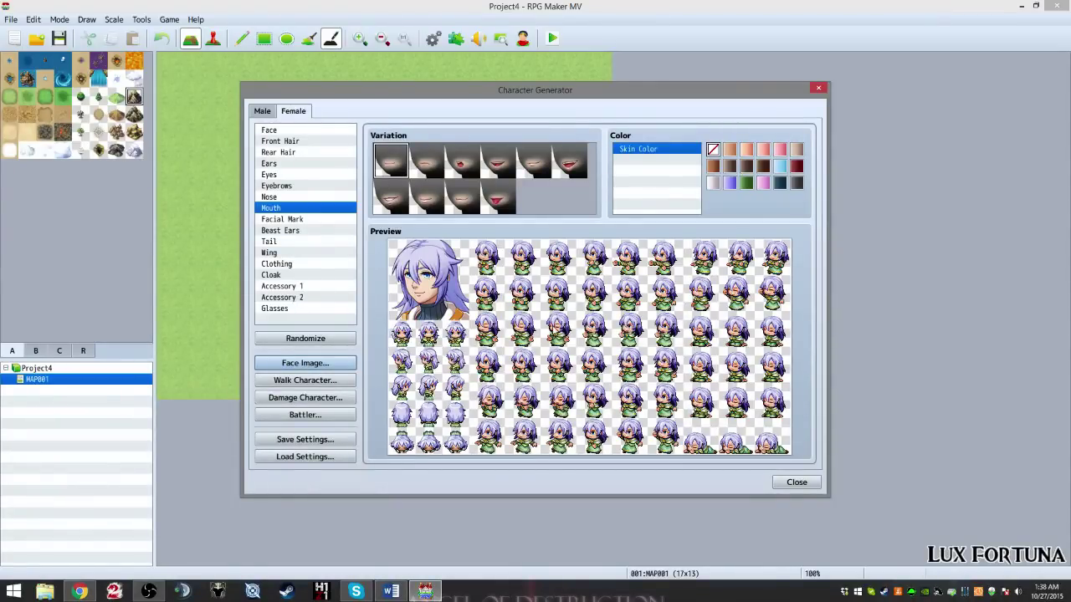
{"action": "left_click", "coordinate": [304, 371]}
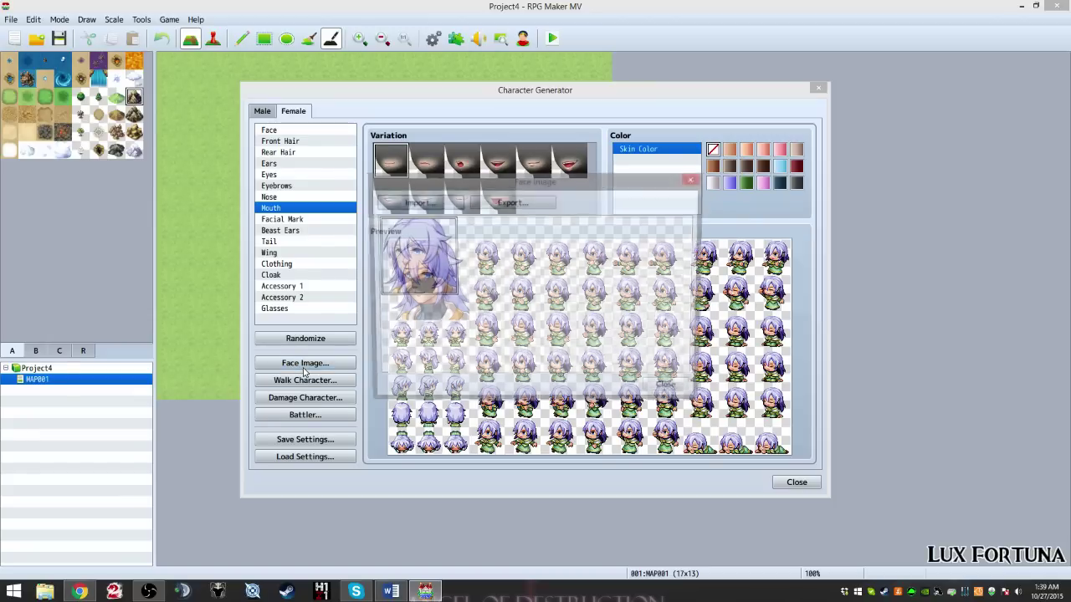
{"action": "left_click", "coordinate": [512, 202]}
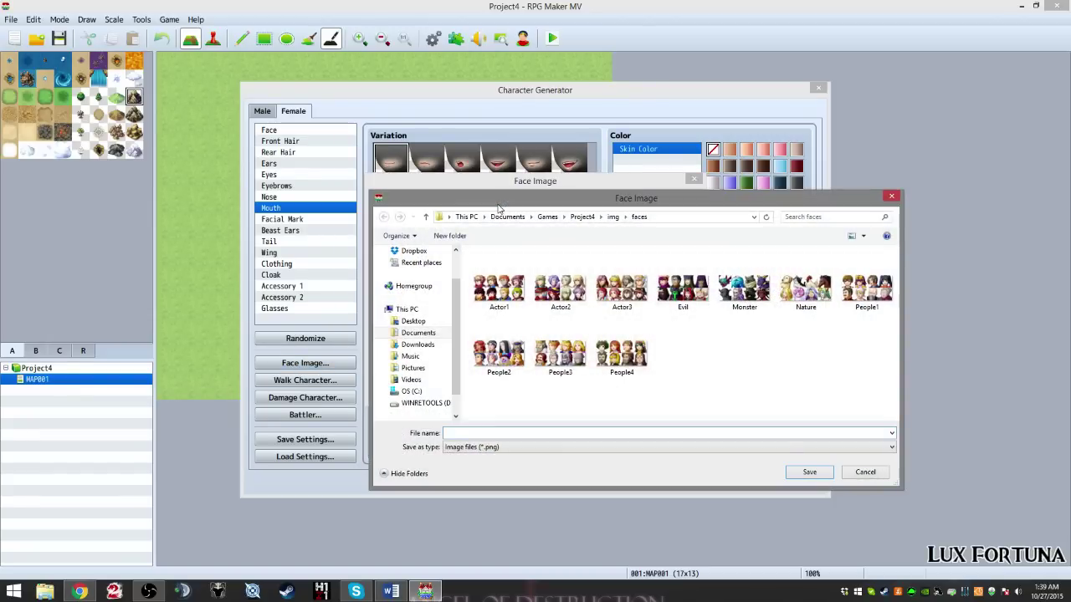
{"action": "left_click", "coordinate": [867, 473]}
{"action": "left_click", "coordinate": [440, 204]}
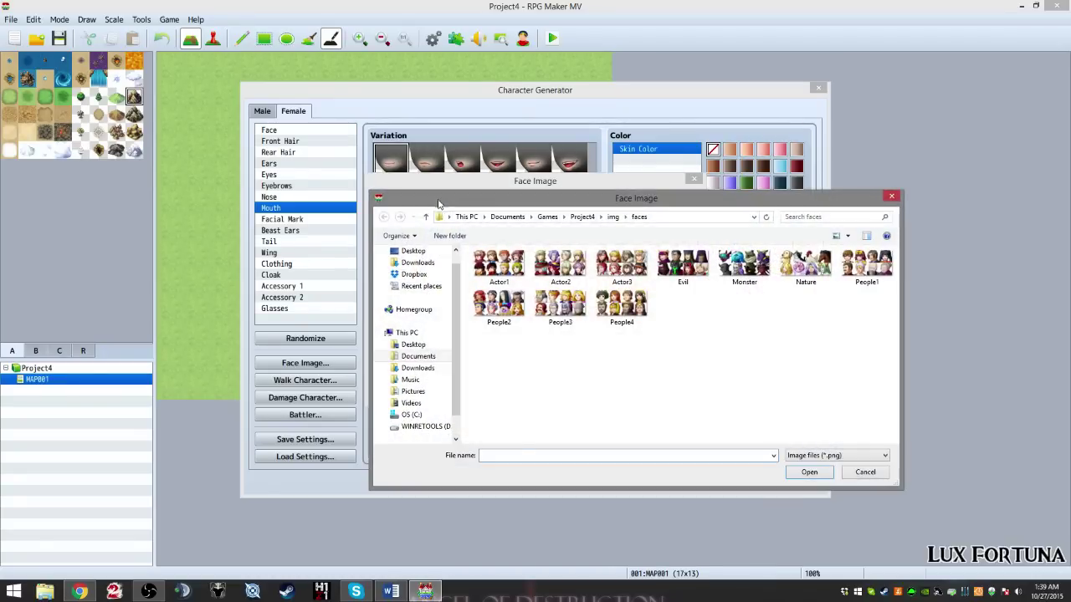
{"action": "left_click", "coordinate": [862, 474]}
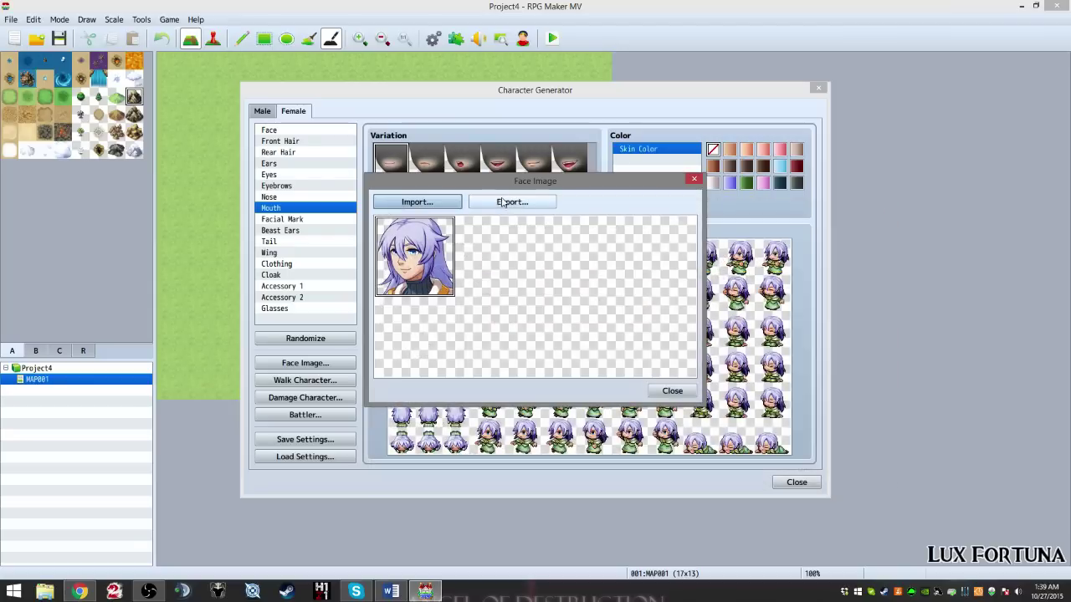
Step: Export the face image as a PNG named Shinju Face in the project's faces folder and close the face sheet
{"action": "left_click", "coordinate": [505, 204]}
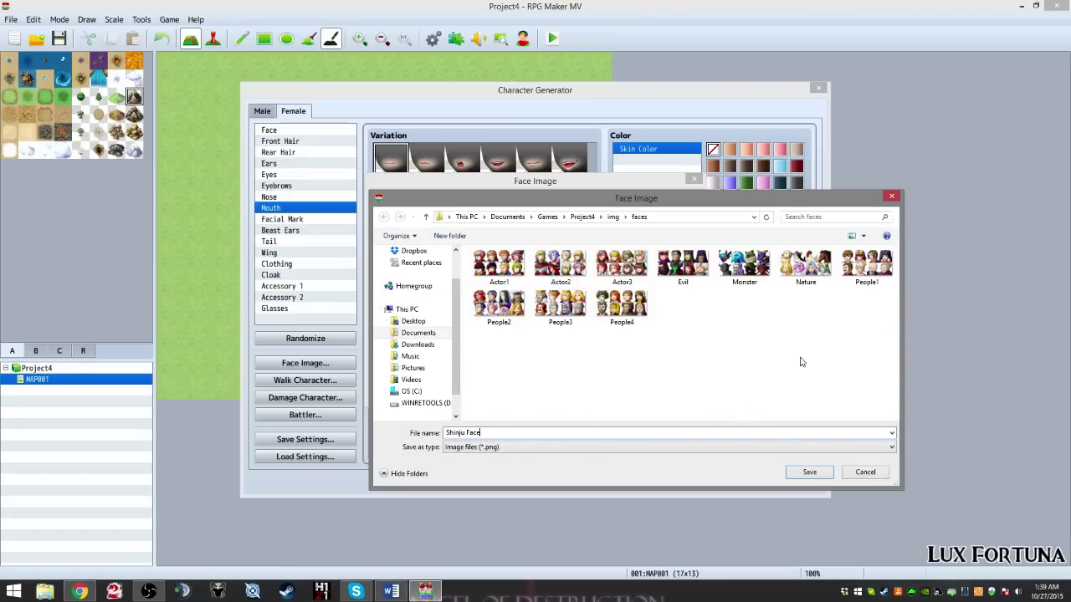
{"action": "left_click", "coordinate": [824, 473]}
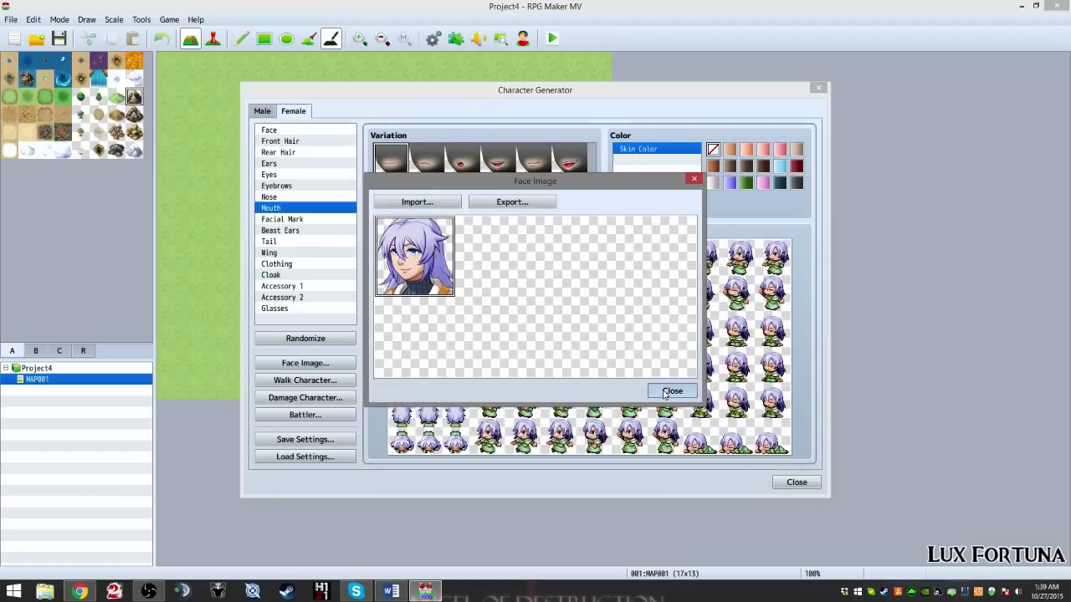
{"action": "left_click", "coordinate": [672, 390]}
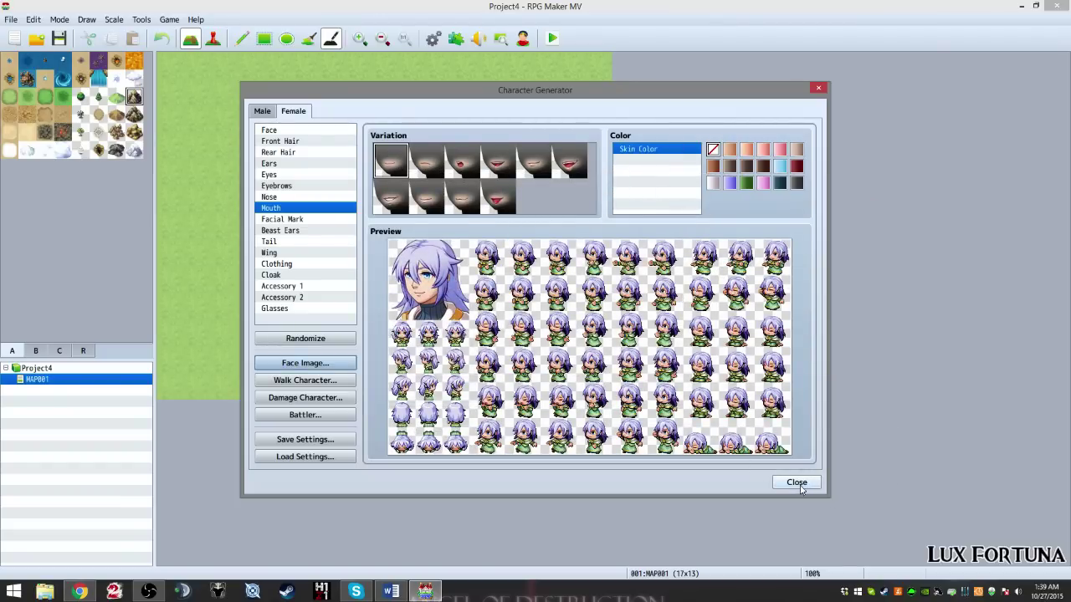
Step: Check the saved settings file in the Project4 folder without saving again, and close the Character Generator
{"action": "left_click", "coordinate": [305, 439]}
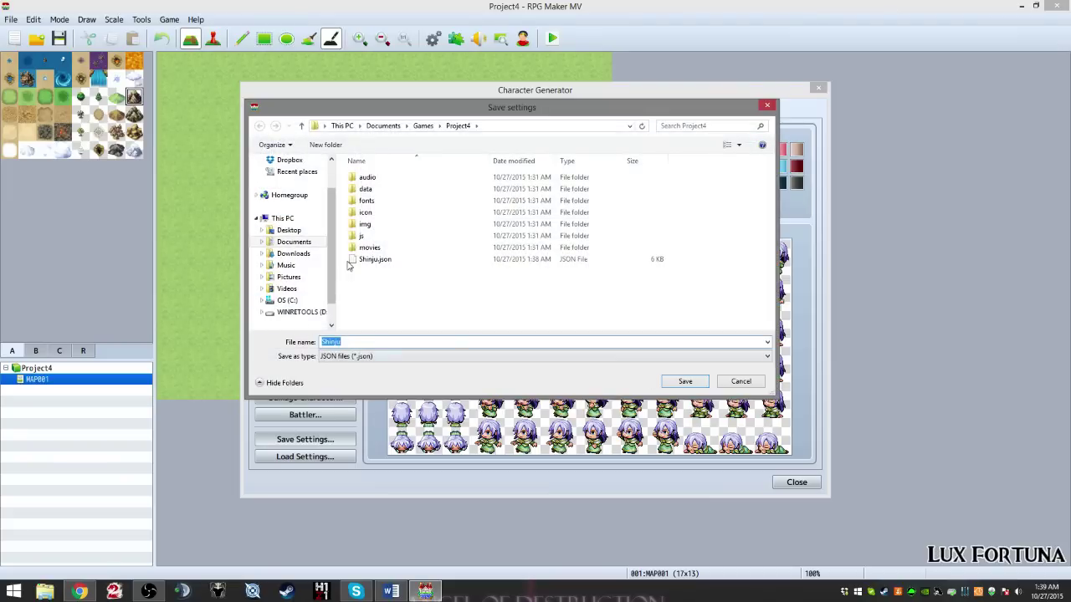
{"action": "left_click", "coordinate": [740, 383]}
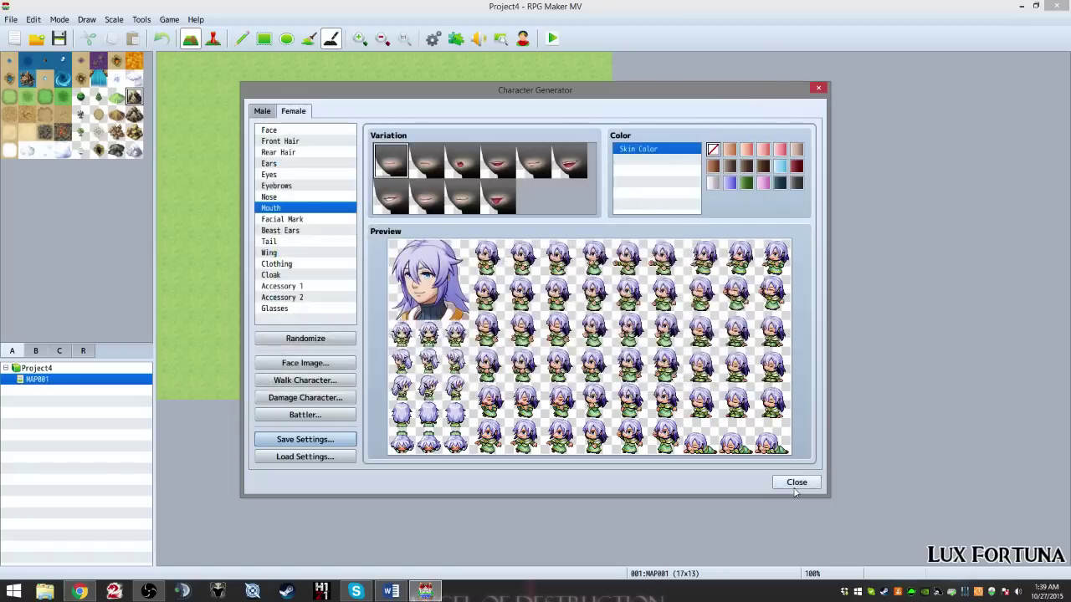
{"action": "left_click", "coordinate": [774, 478]}
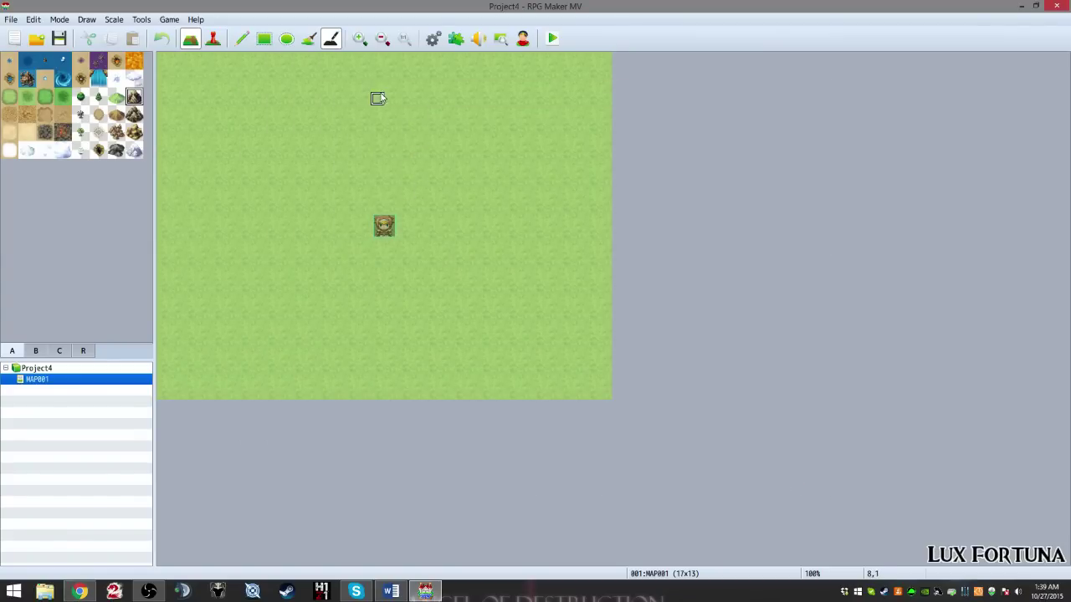
Step: Switch the map to event editing and select the player's starting tile
{"action": "left_click", "coordinate": [263, 40]}
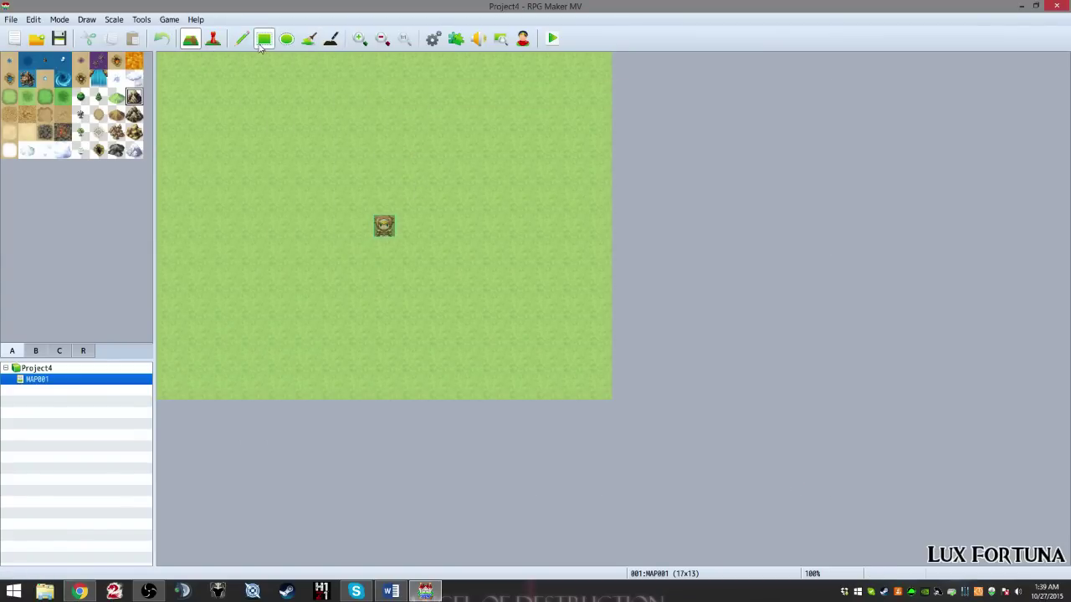
{"action": "left_click", "coordinate": [212, 38]}
{"action": "right_click", "coordinate": [328, 89]}
{"action": "left_click", "coordinate": [285, 149]}
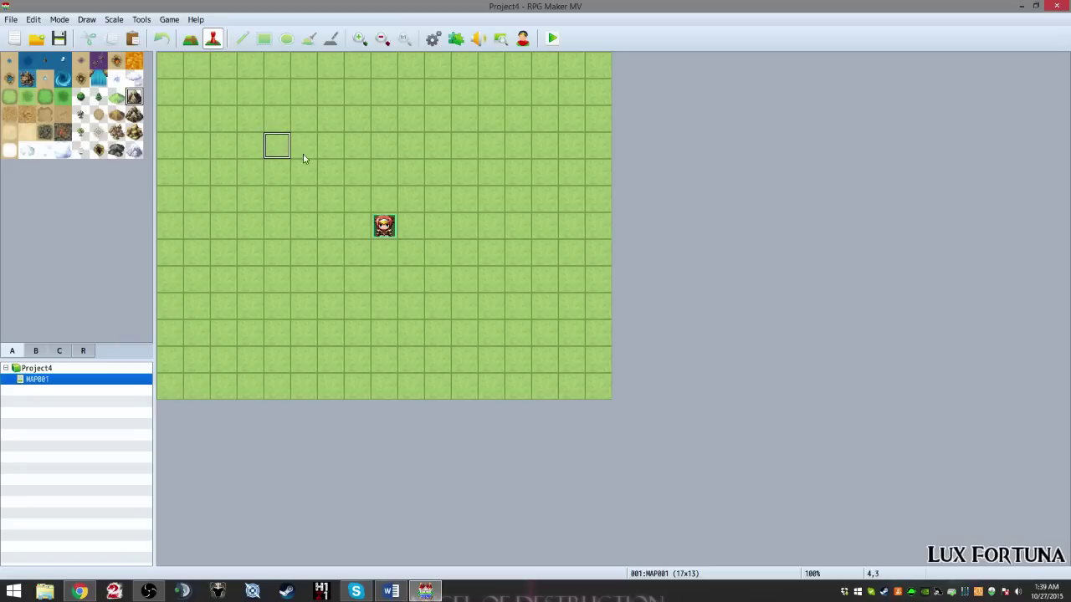
{"action": "left_click", "coordinate": [384, 228]}
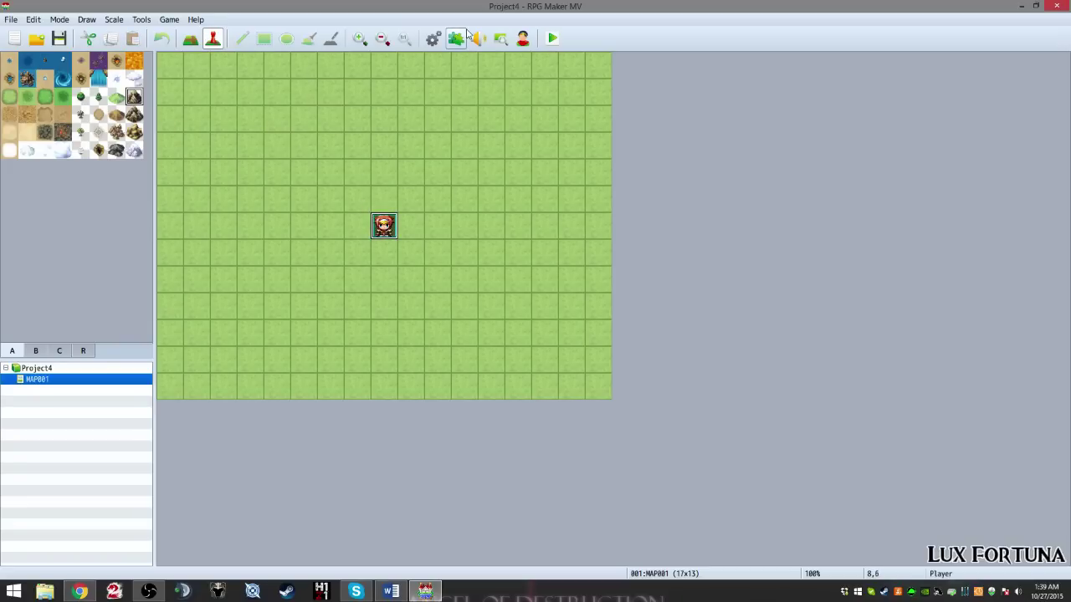
Step: Try the Shinju Face image on the first actor in the database, restore the Actor1 face and discard the changes
{"action": "left_click", "coordinate": [433, 38]}
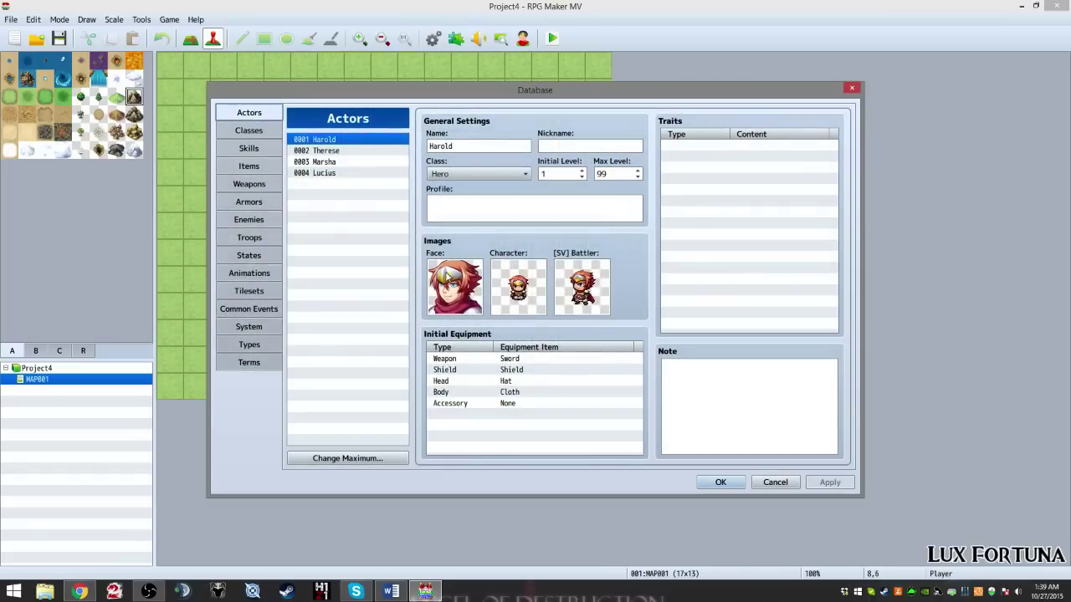
{"action": "double_click", "coordinate": [452, 281]}
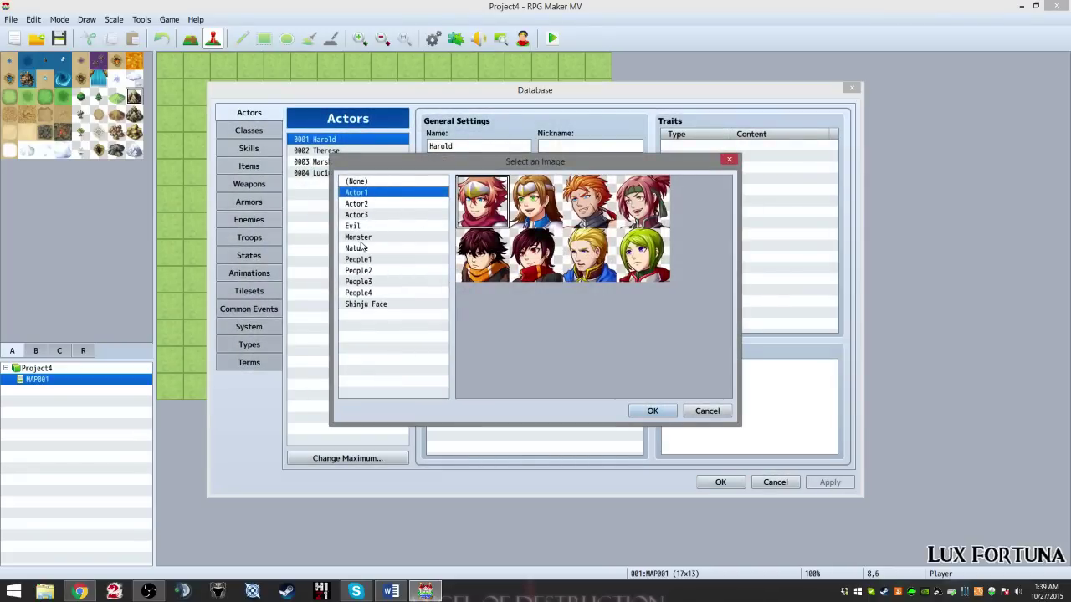
{"action": "left_click", "coordinate": [372, 304]}
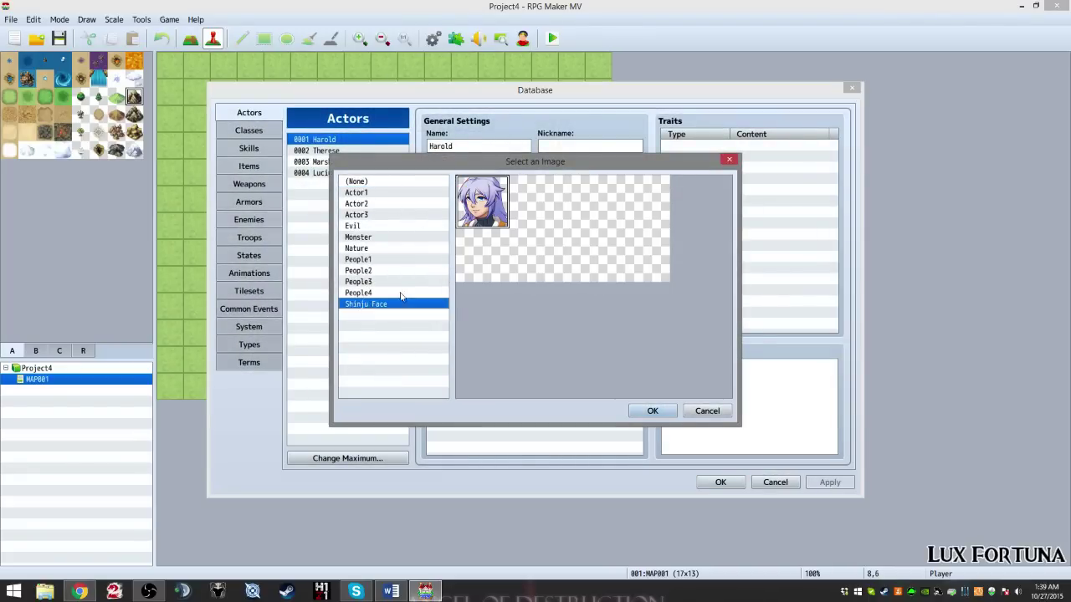
{"action": "double_click", "coordinate": [489, 230]}
{"action": "double_click", "coordinate": [459, 287]}
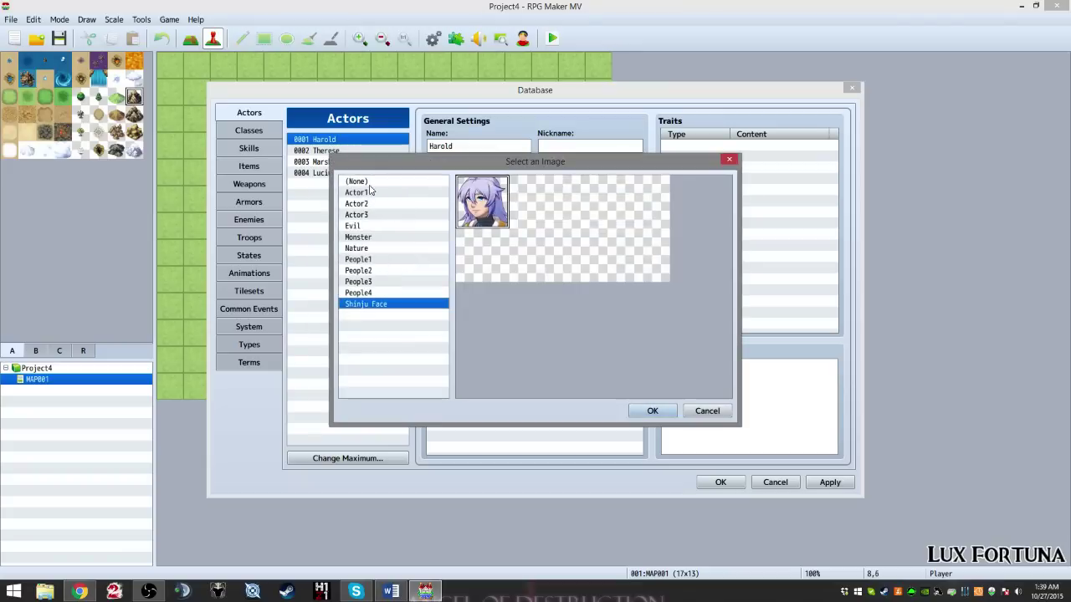
{"action": "left_click", "coordinate": [369, 185]}
{"action": "left_click", "coordinate": [386, 194]}
{"action": "double_click", "coordinate": [486, 213]}
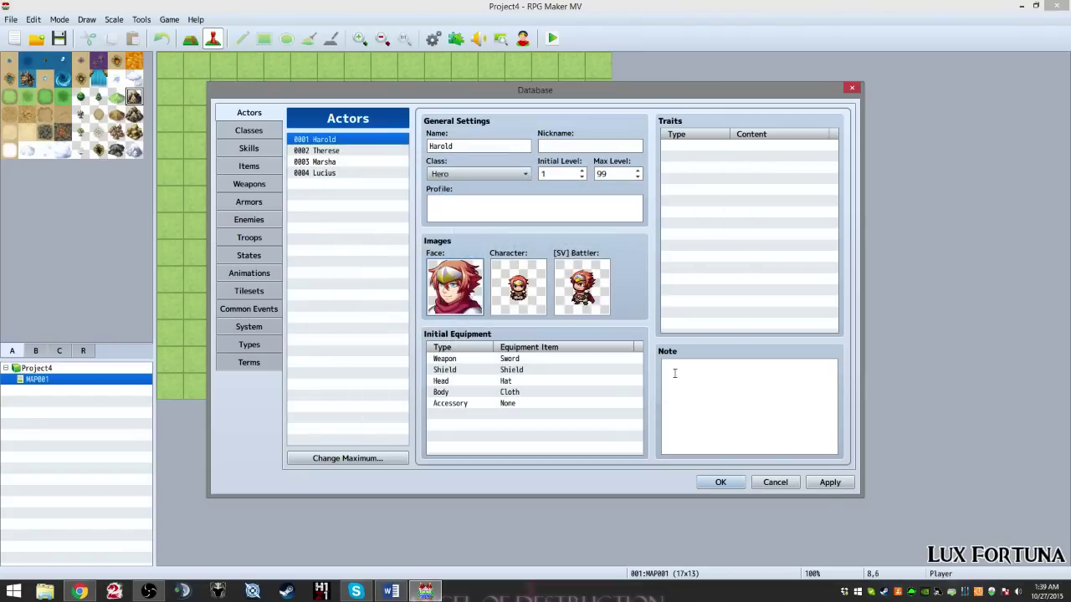
{"action": "left_click", "coordinate": [775, 483]}
Step: Load the Shinju.json settings from the Project4 folder into the Character Generator and show the female character
{"action": "left_click", "coordinate": [522, 37]}
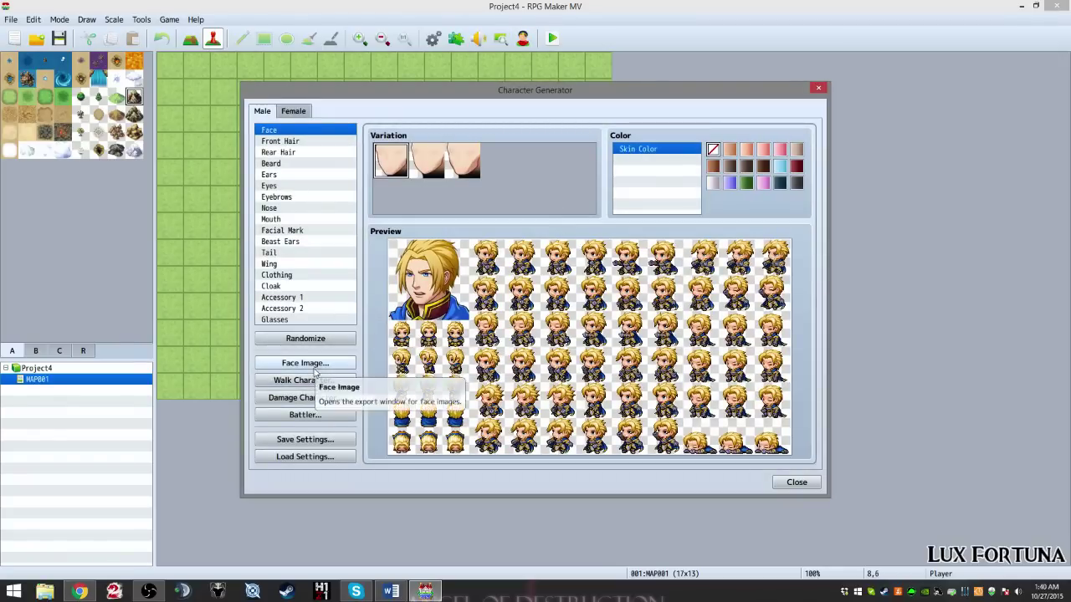
{"action": "left_click", "coordinate": [315, 457]}
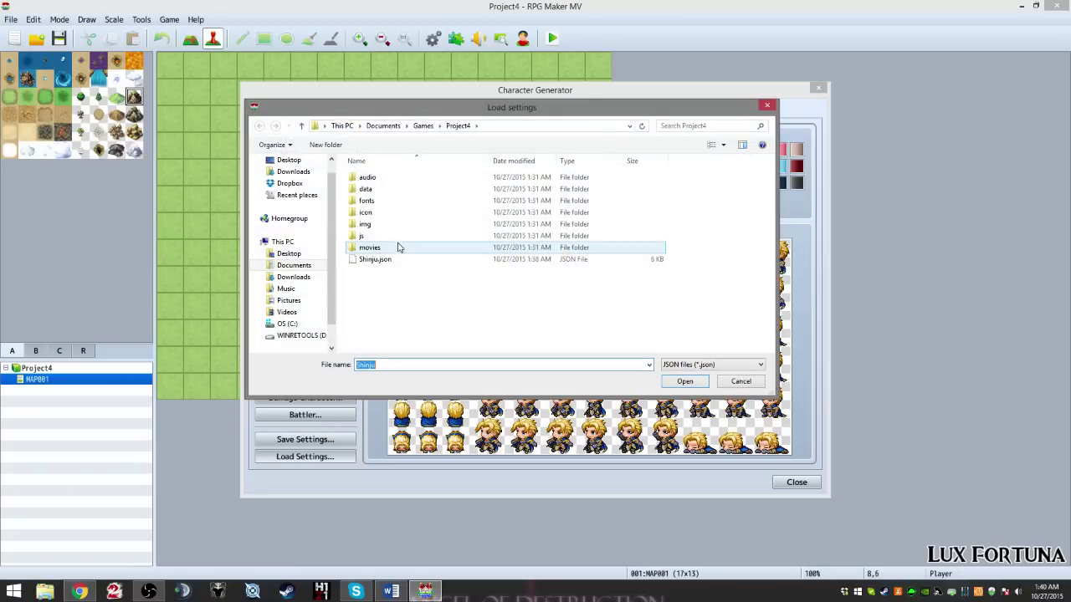
{"action": "double_click", "coordinate": [368, 223]}
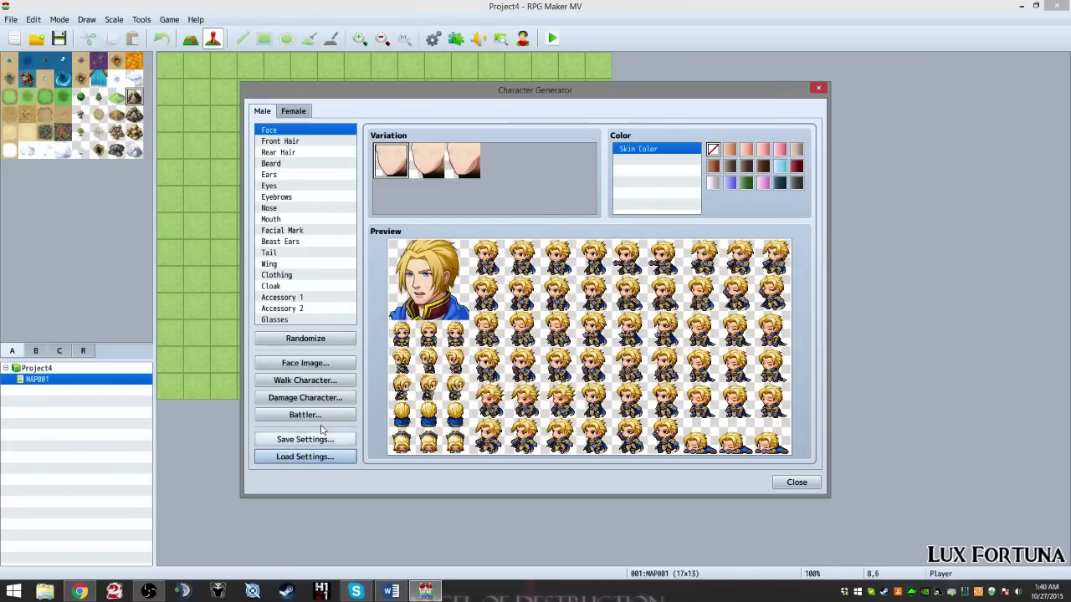
{"action": "left_click", "coordinate": [301, 465]}
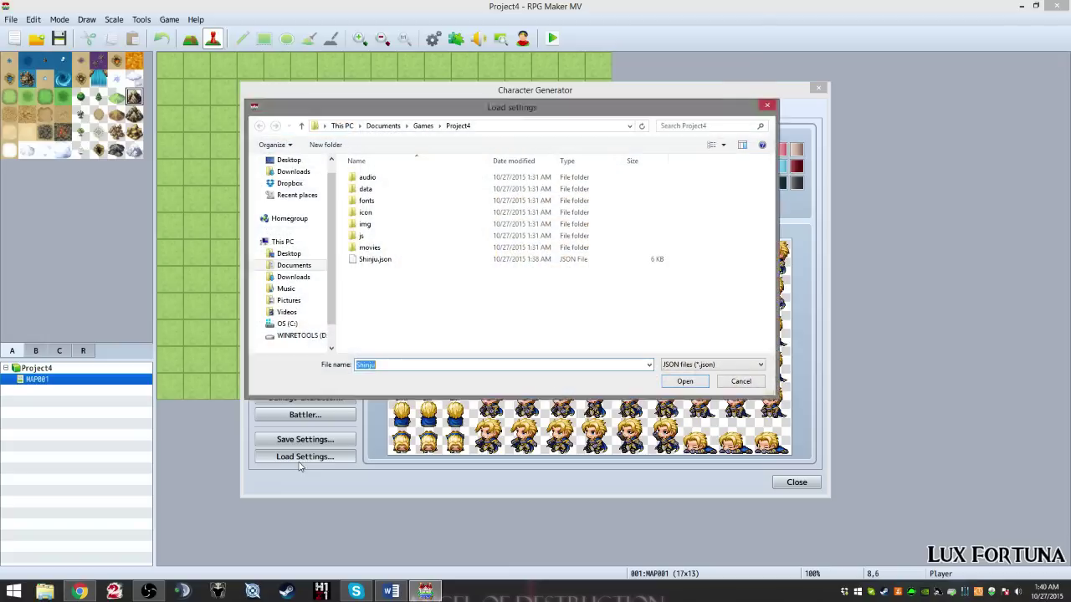
{"action": "left_click", "coordinate": [381, 260]}
{"action": "left_click", "coordinate": [683, 382]}
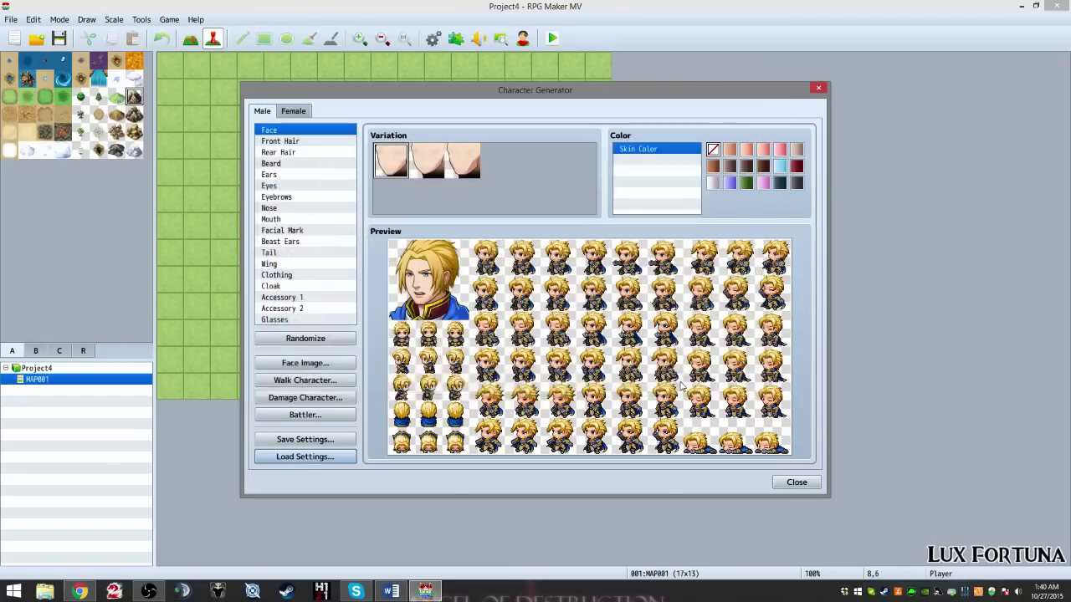
{"action": "left_click", "coordinate": [295, 112]}
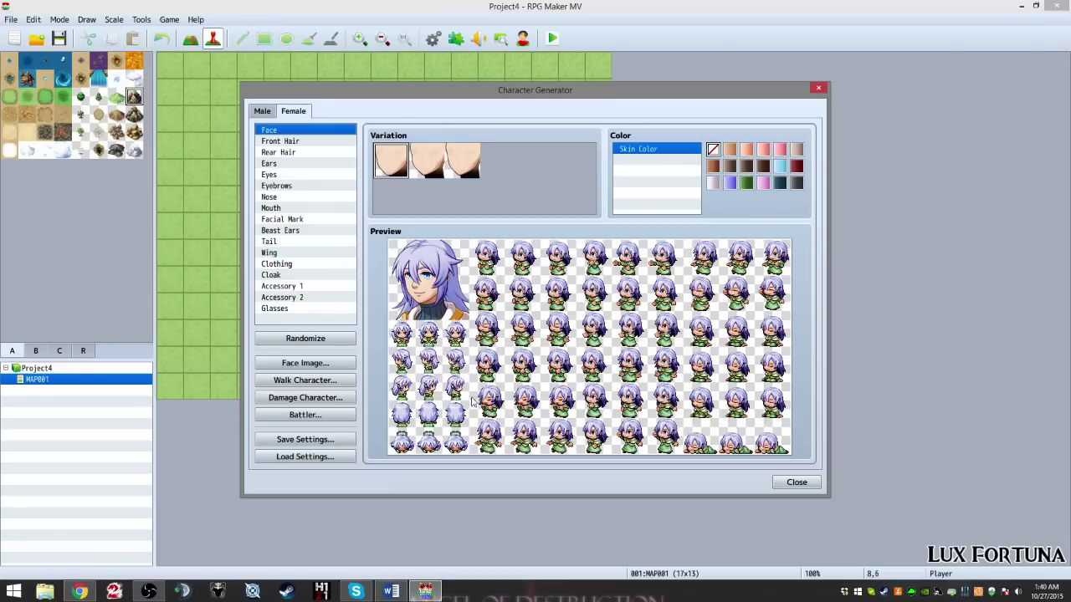
Step: Export the walk character sheet as a PNG named Shinju Walking in the project's characters folder
{"action": "left_click", "coordinate": [305, 380]}
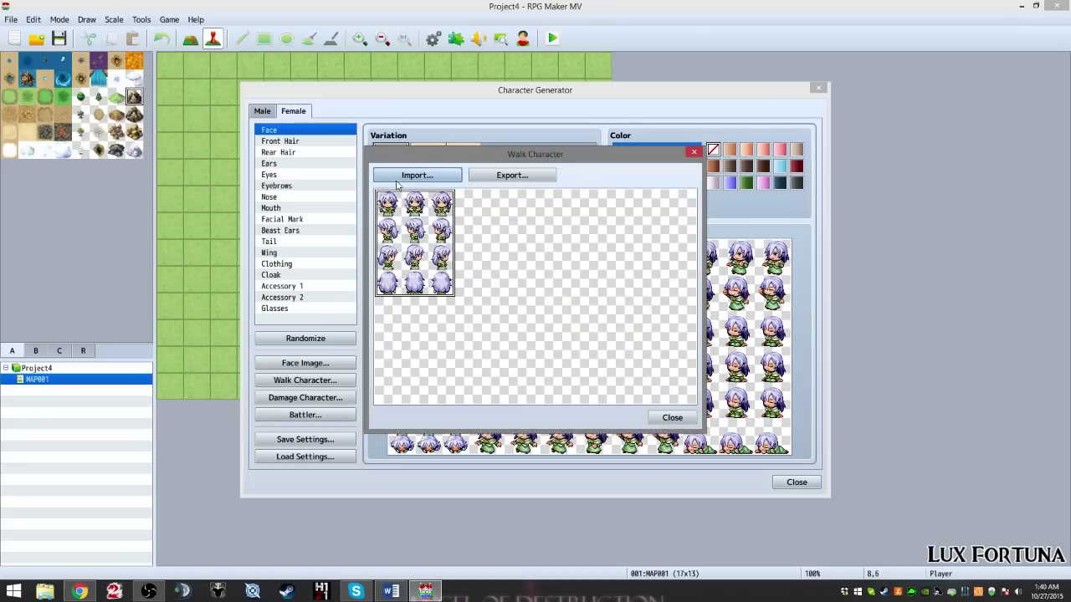
{"action": "left_click", "coordinate": [509, 178]}
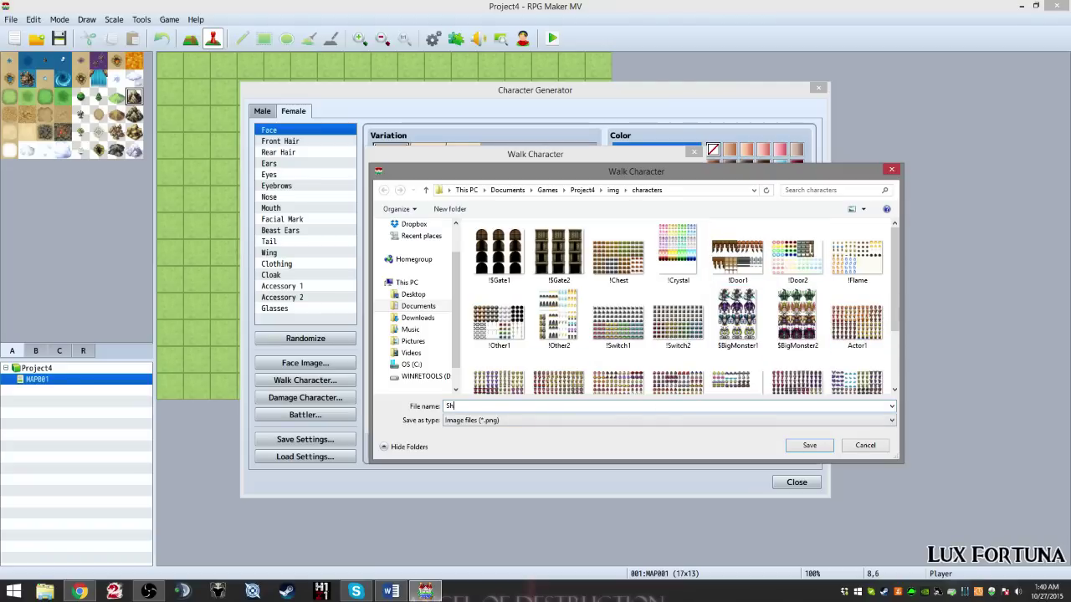
{"action": "type", "text": "Shinju Walking"}
{"action": "left_click", "coordinate": [810, 445]}
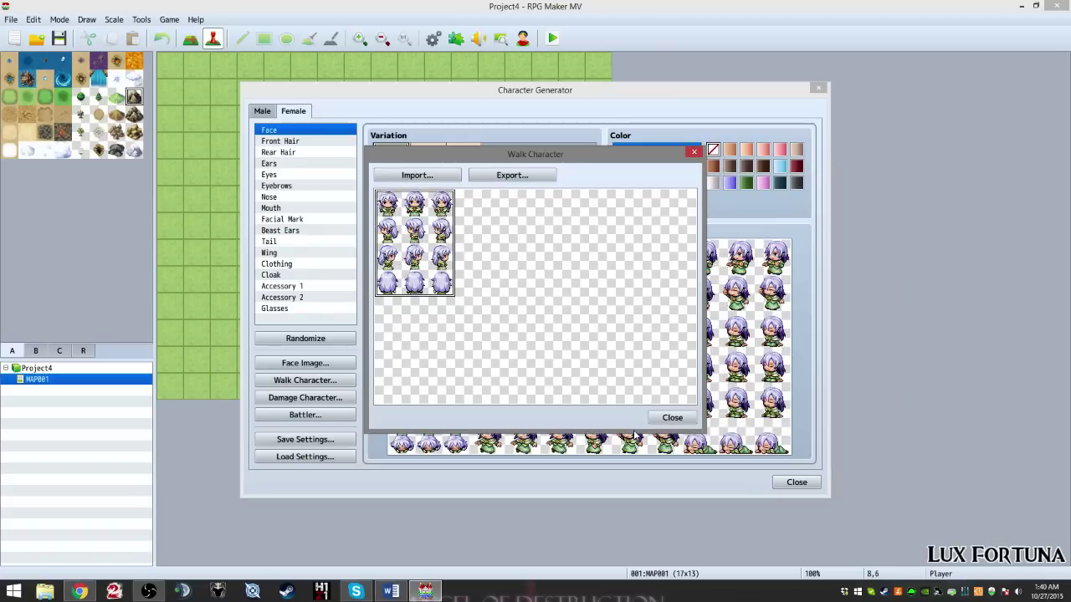
{"action": "left_click", "coordinate": [671, 418]}
Step: Export the damage character sheet as a PNG named Shinju Damaged in the project's characters folder
{"action": "left_click", "coordinate": [310, 399]}
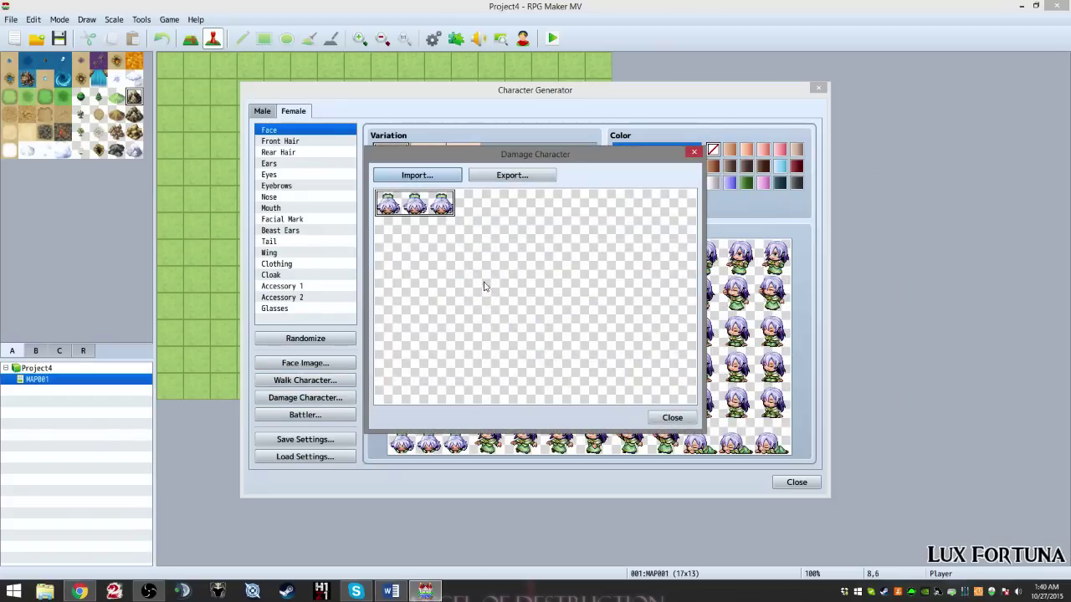
{"action": "left_click", "coordinate": [479, 178]}
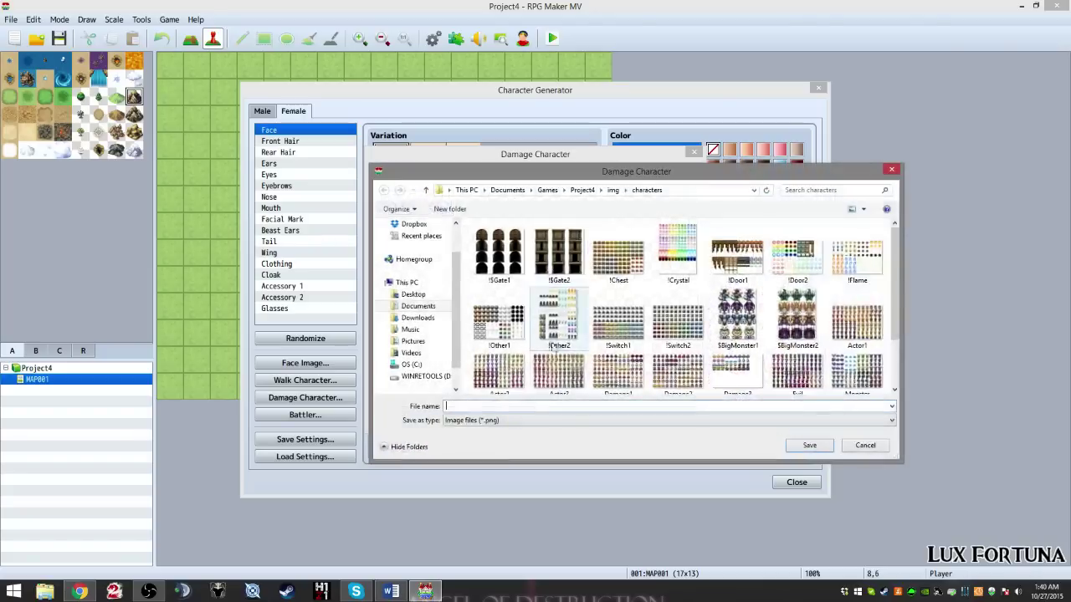
{"action": "type", "text": "Shinju"}
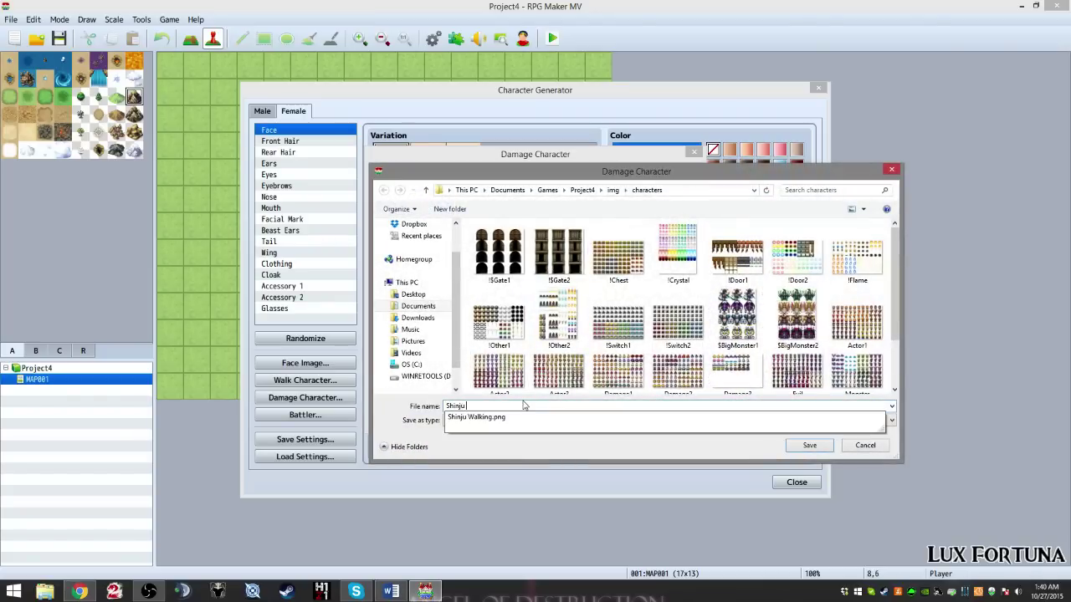
{"action": "type", "text": " Damaged"}
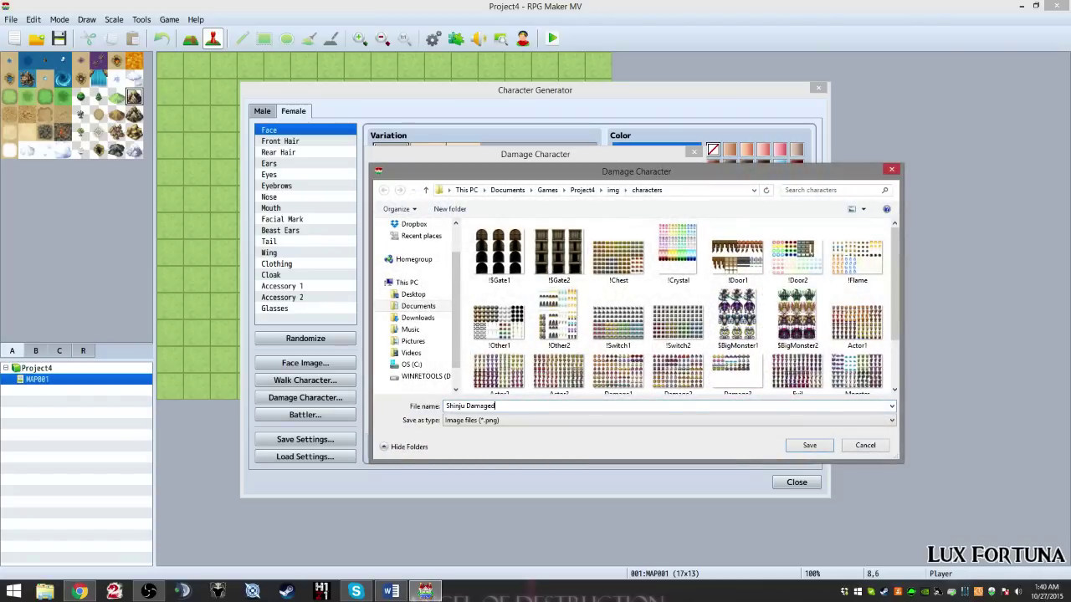
{"action": "left_click", "coordinate": [810, 446]}
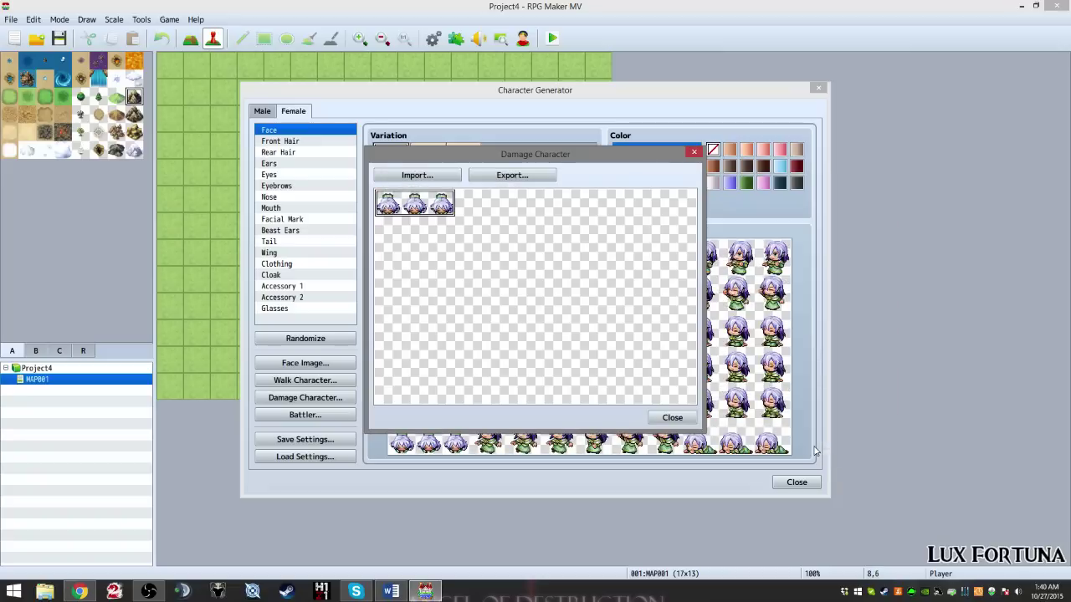
{"action": "left_click", "coordinate": [662, 415]}
Step: Export the battler sheet as a PNG named Shinju Battler in the sv_actors folder and close the Character Generator
{"action": "left_click", "coordinate": [305, 415]}
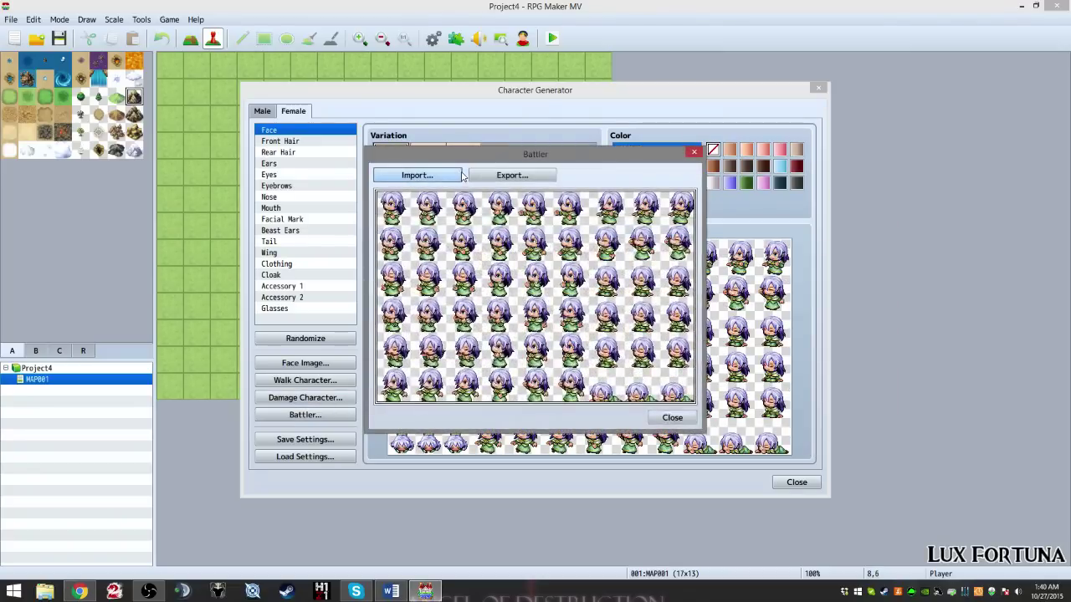
{"action": "left_click", "coordinate": [512, 175]}
{"action": "type", "text": "Shinju"}
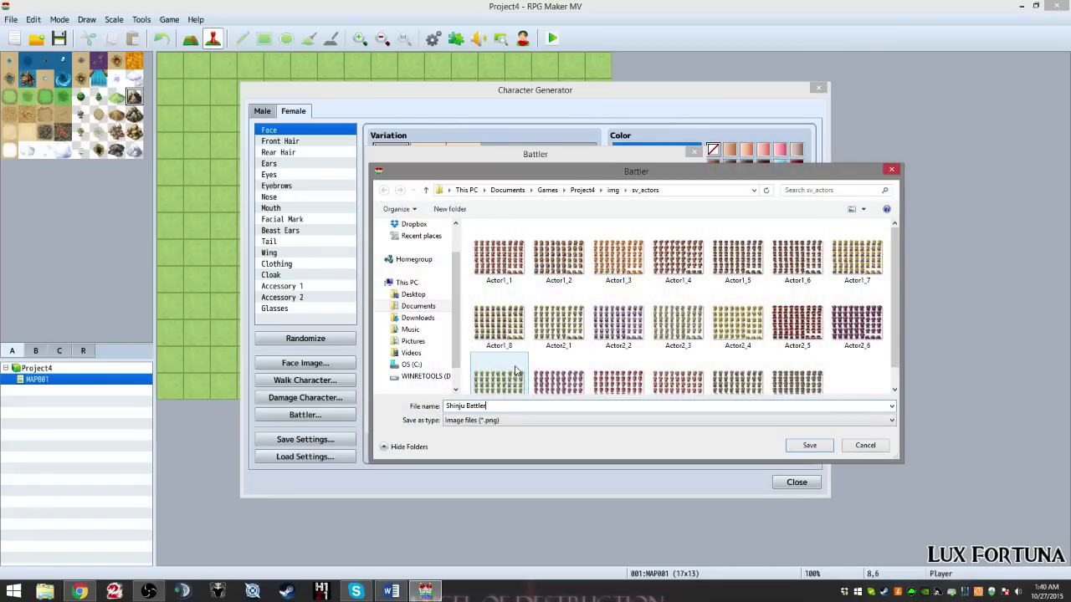
{"action": "type", "text": " Battler"}
{"action": "left_click", "coordinate": [809, 445]}
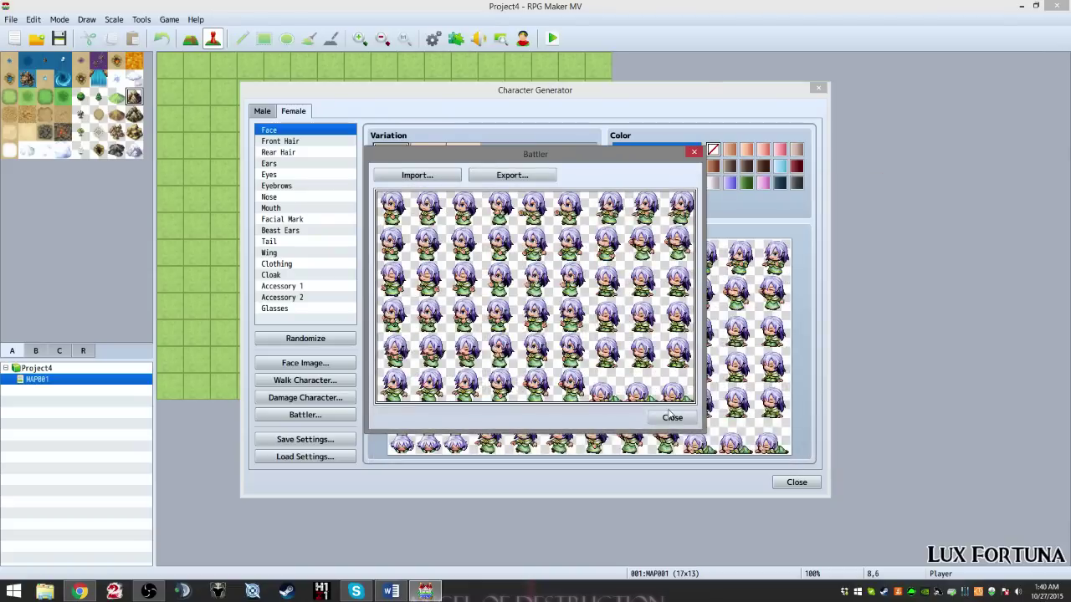
{"action": "left_click", "coordinate": [672, 417]}
{"action": "left_click", "coordinate": [798, 484]}
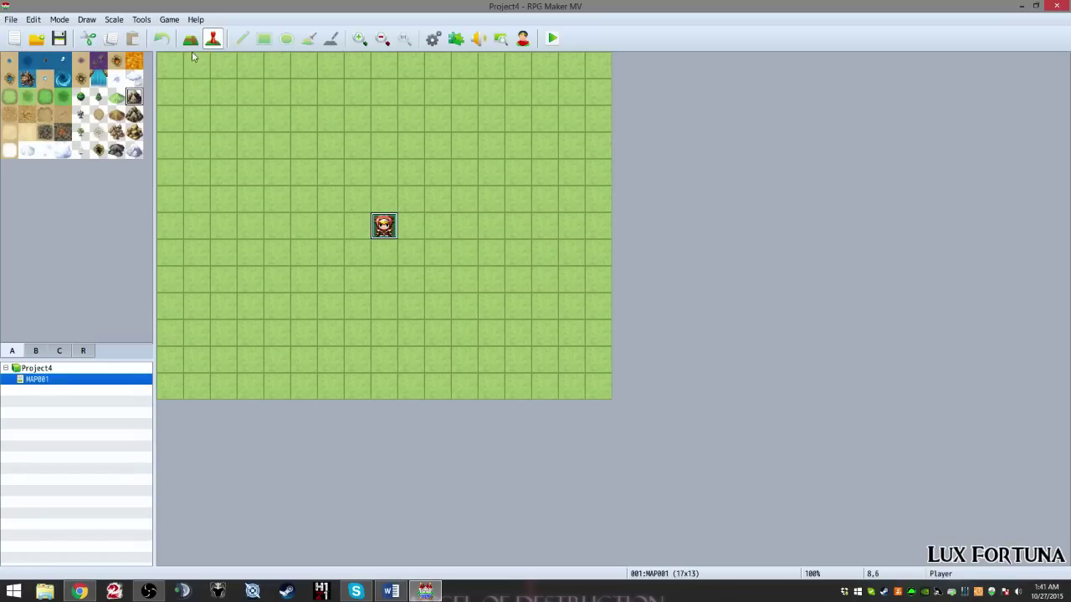
Step: Open the database and review the settings of the default actors
{"action": "left_click", "coordinate": [425, 47]}
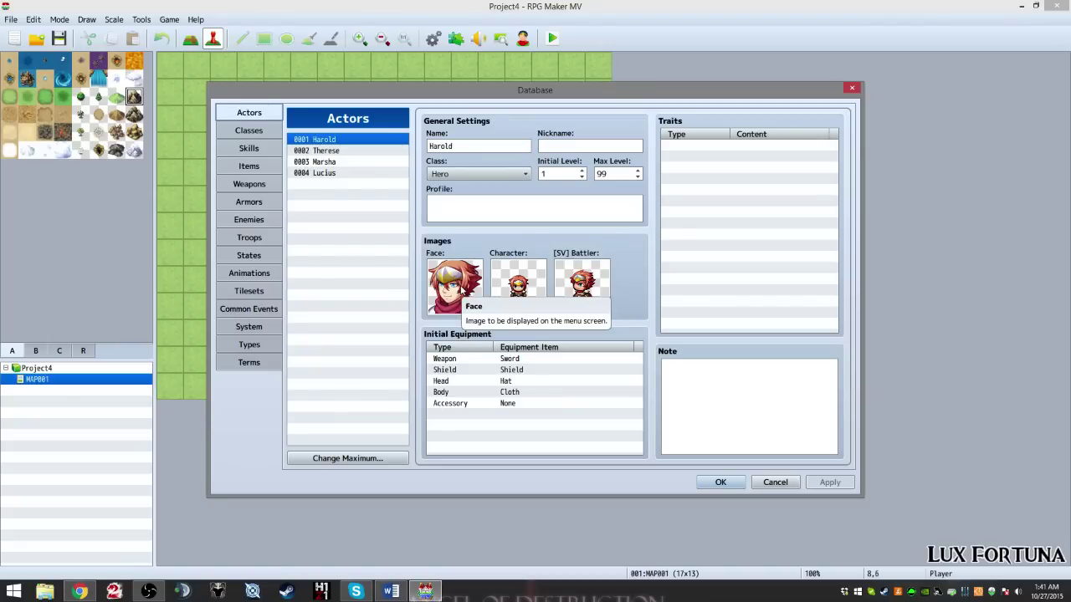
{"action": "left_click", "coordinate": [350, 150]}
{"action": "left_click", "coordinate": [347, 172]}
{"action": "left_click", "coordinate": [341, 163]}
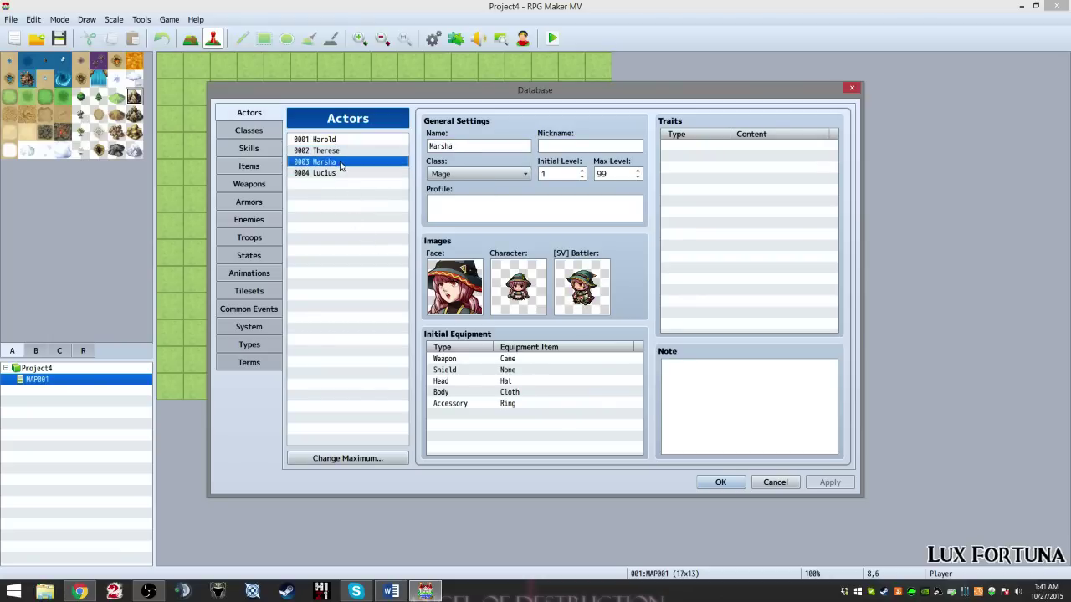
{"action": "left_click", "coordinate": [340, 140]}
Step: Clear the data of all four default actors, leaving entries 0001 to 0004 blank
{"action": "left_click", "coordinate": [341, 152]}
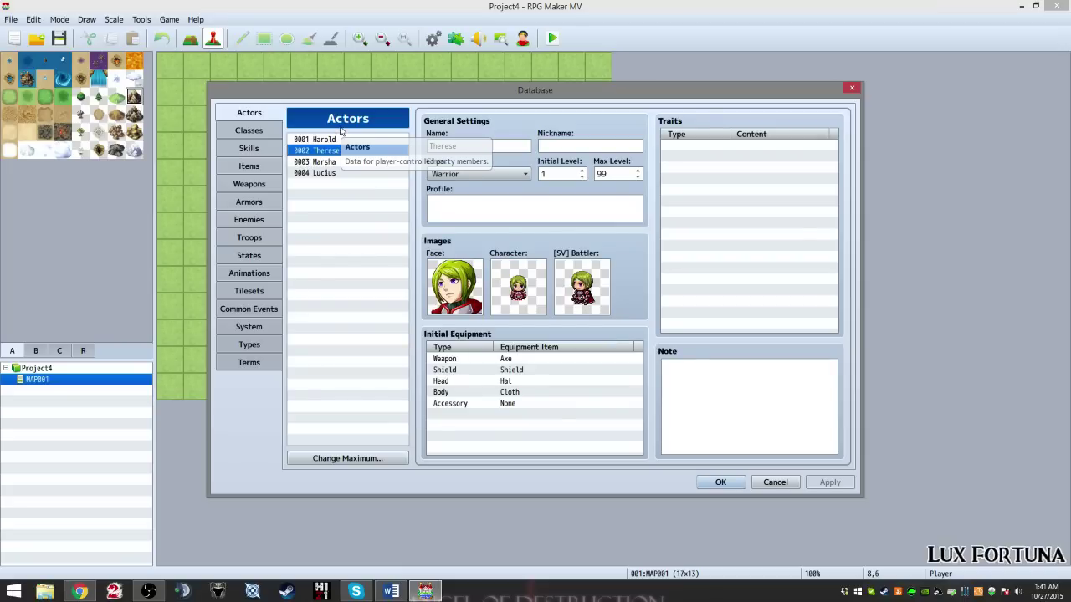
{"action": "key", "text": "Delete"}
{"action": "left_click", "coordinate": [343, 173]}
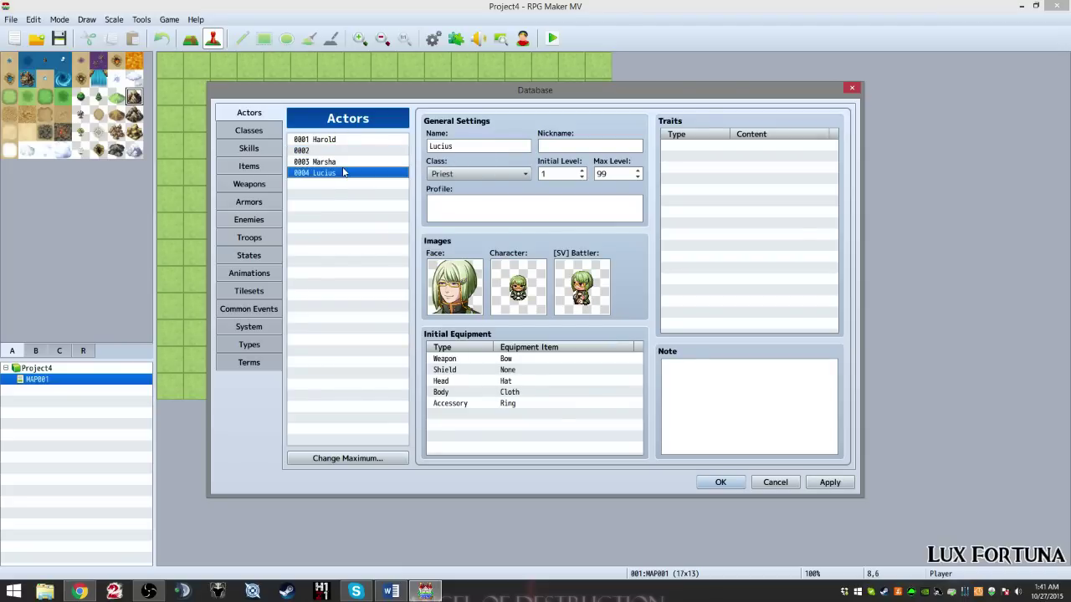
{"action": "key", "text": "Delete"}
{"action": "left_click", "coordinate": [344, 165]}
{"action": "key", "text": "Delete"}
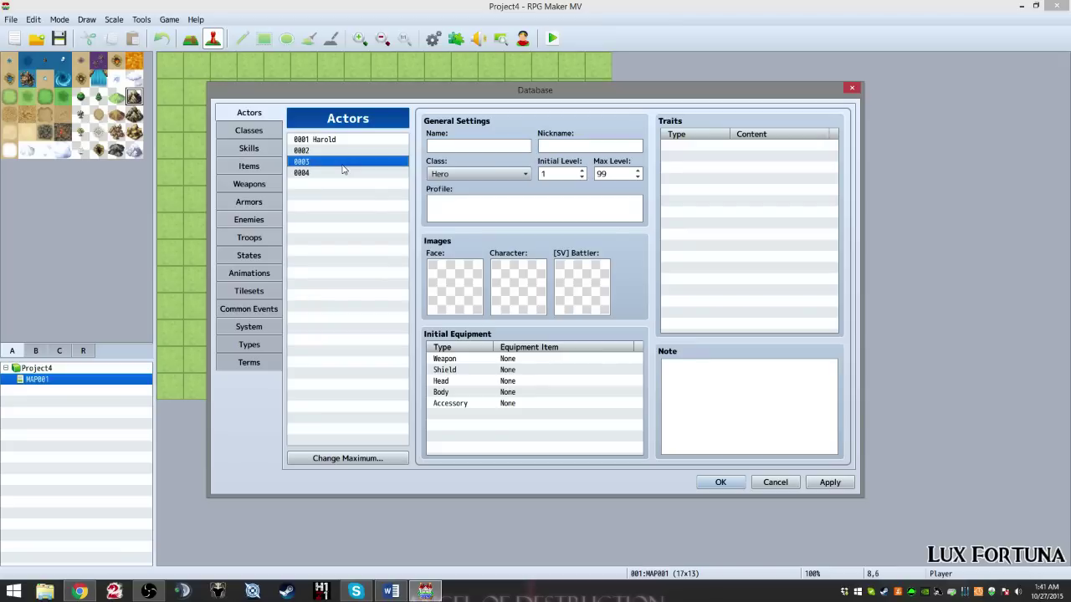
{"action": "left_click", "coordinate": [323, 140]}
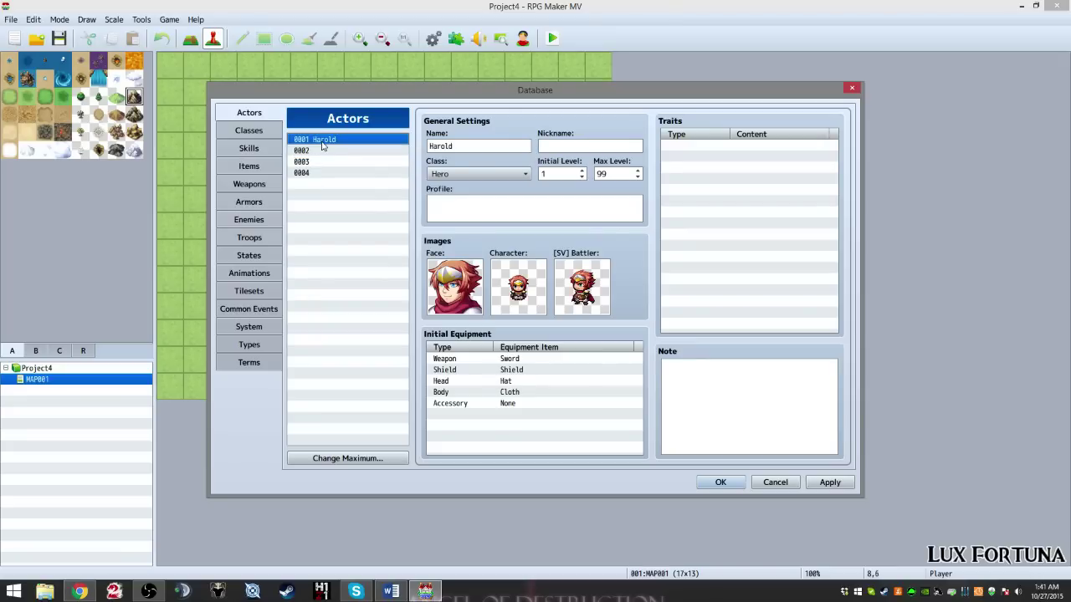
{"action": "right_click", "coordinate": [324, 140]}
{"action": "left_click", "coordinate": [342, 175]}
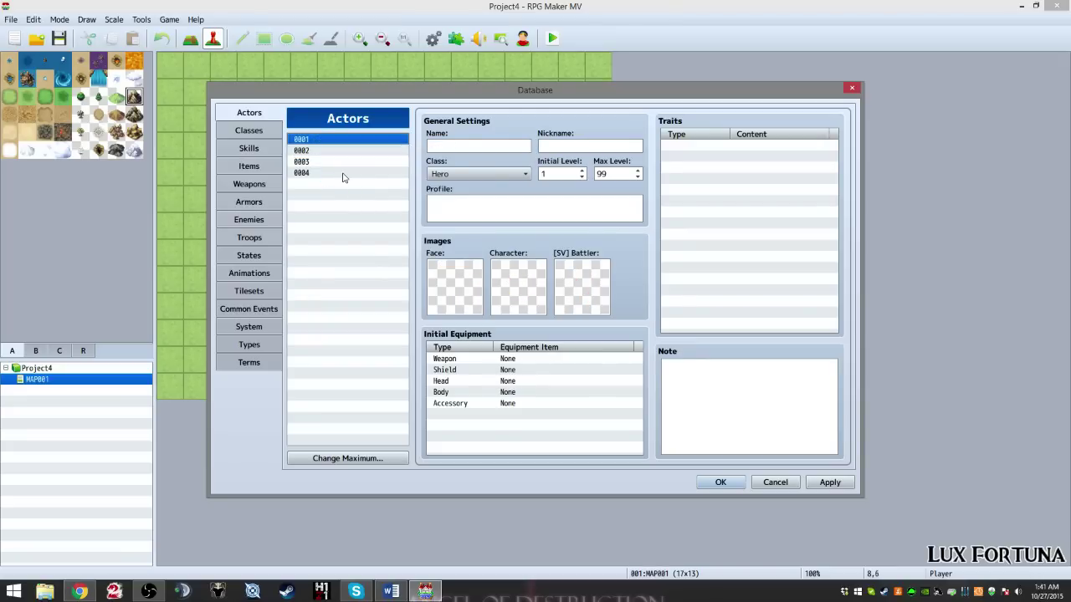
Step: Name actor 0001 Shinju, set the nickname to Shin and choose Hero as the class
{"action": "left_click", "coordinate": [457, 144]}
{"action": "type", "text": "Shinju"}
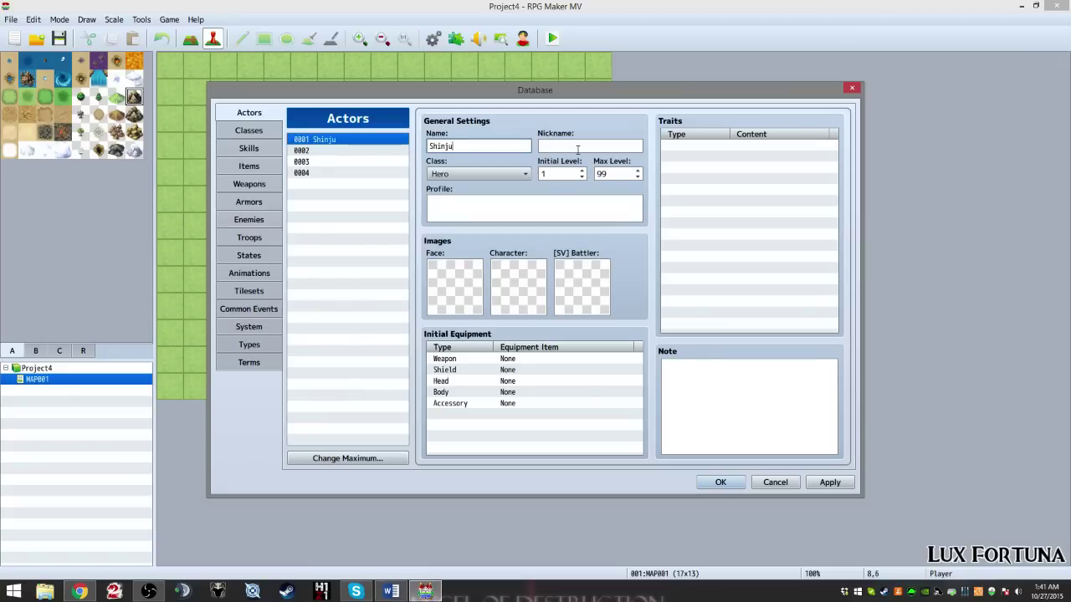
{"action": "left_click", "coordinate": [577, 148]}
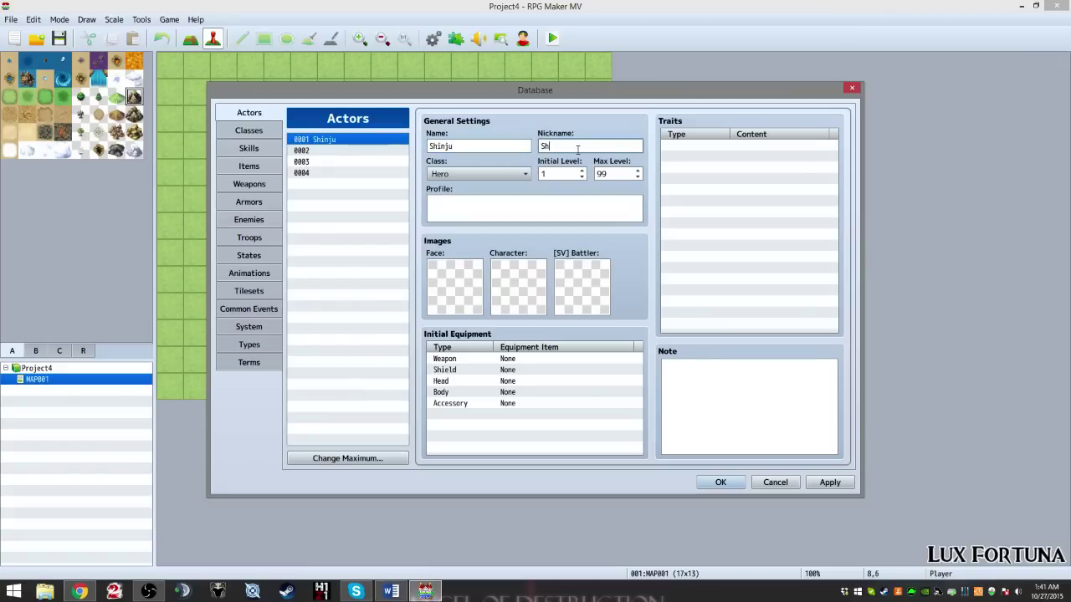
{"action": "left_click", "coordinate": [454, 175]}
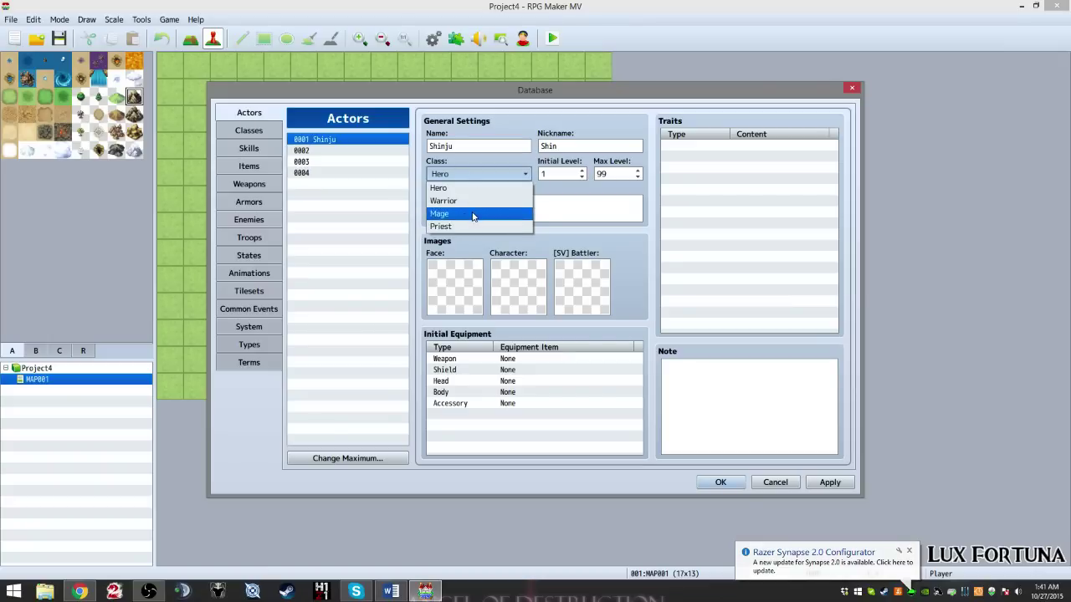
{"action": "left_click", "coordinate": [464, 189]}
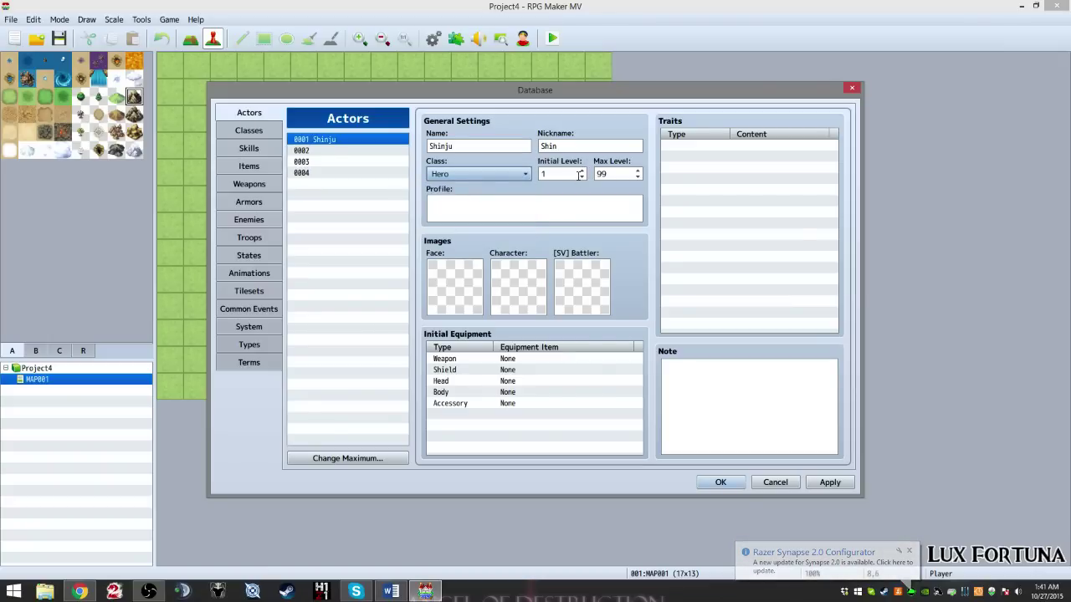
{"action": "key", "text": "Tab"}
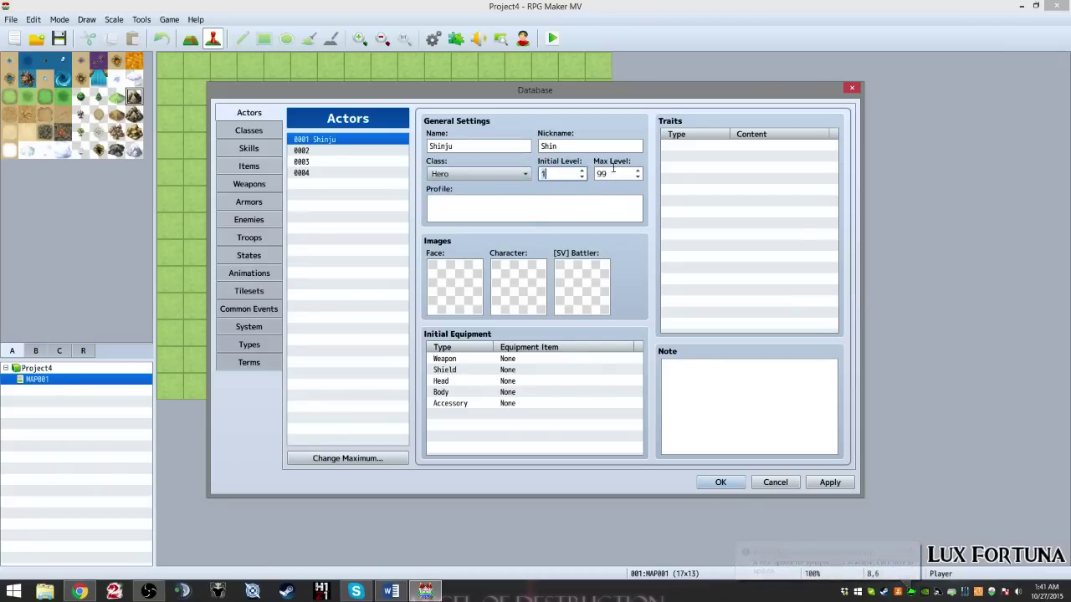
{"action": "left_click", "coordinate": [598, 205]}
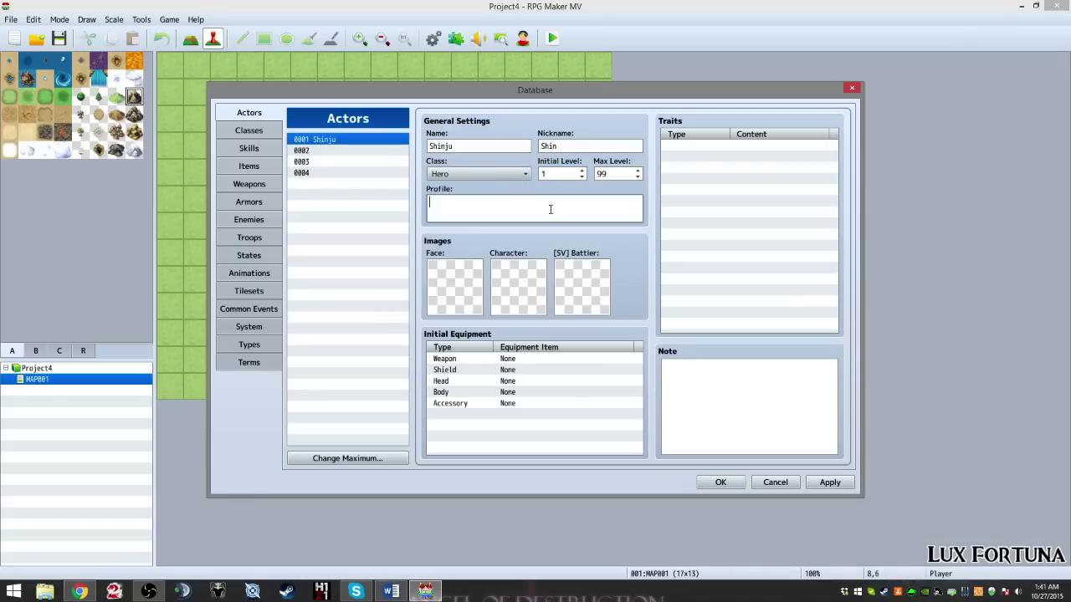
Step: Assign the Shinju Face image as the actor's face
{"action": "left_click", "coordinate": [458, 277]}
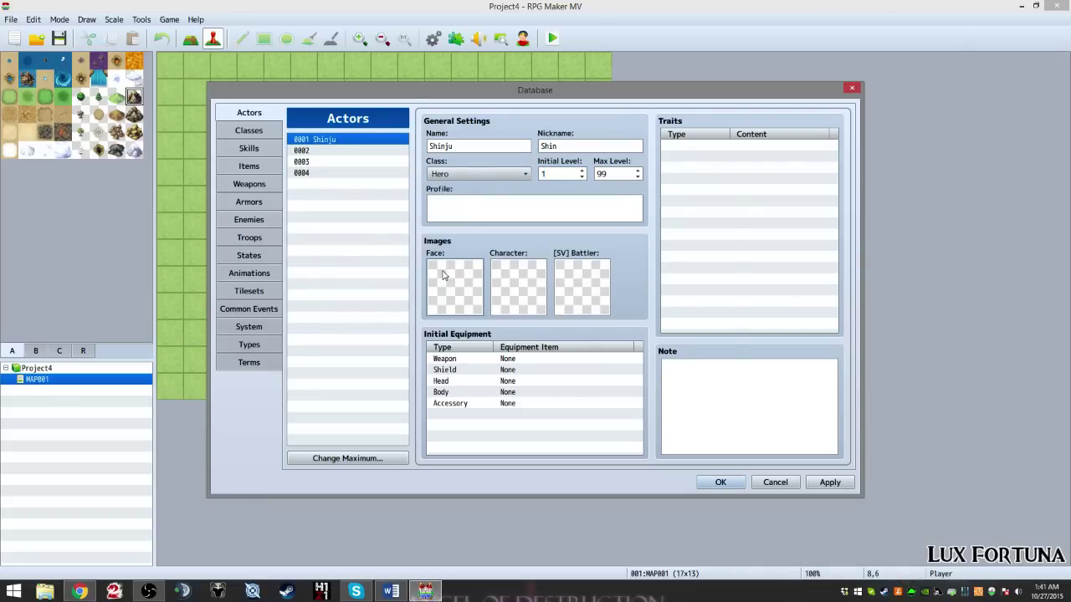
{"action": "double_click", "coordinate": [444, 275]}
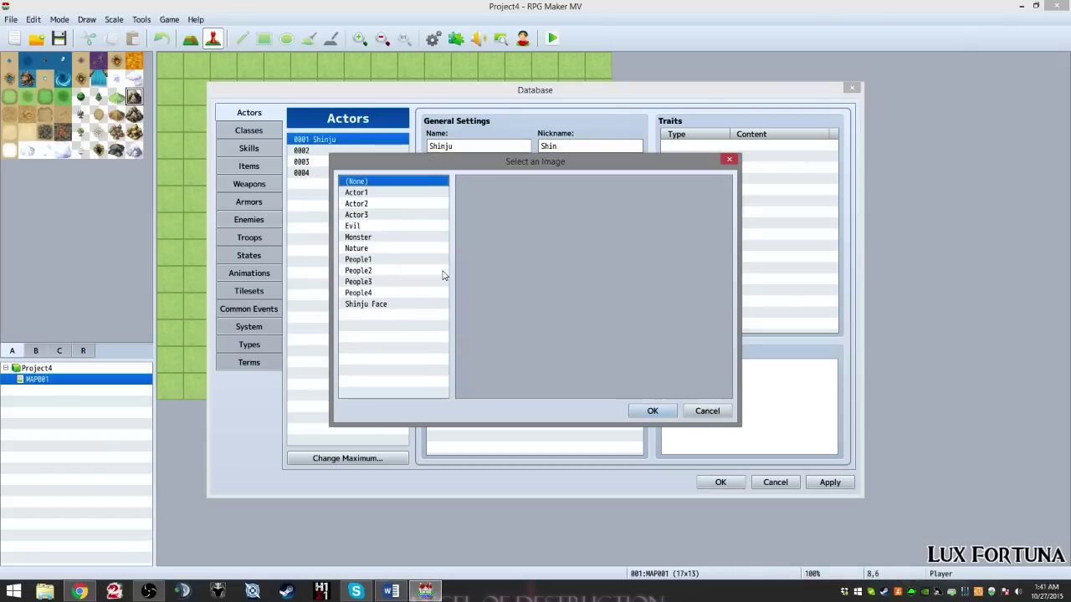
{"action": "left_click", "coordinate": [368, 305]}
{"action": "double_click", "coordinate": [482, 232]}
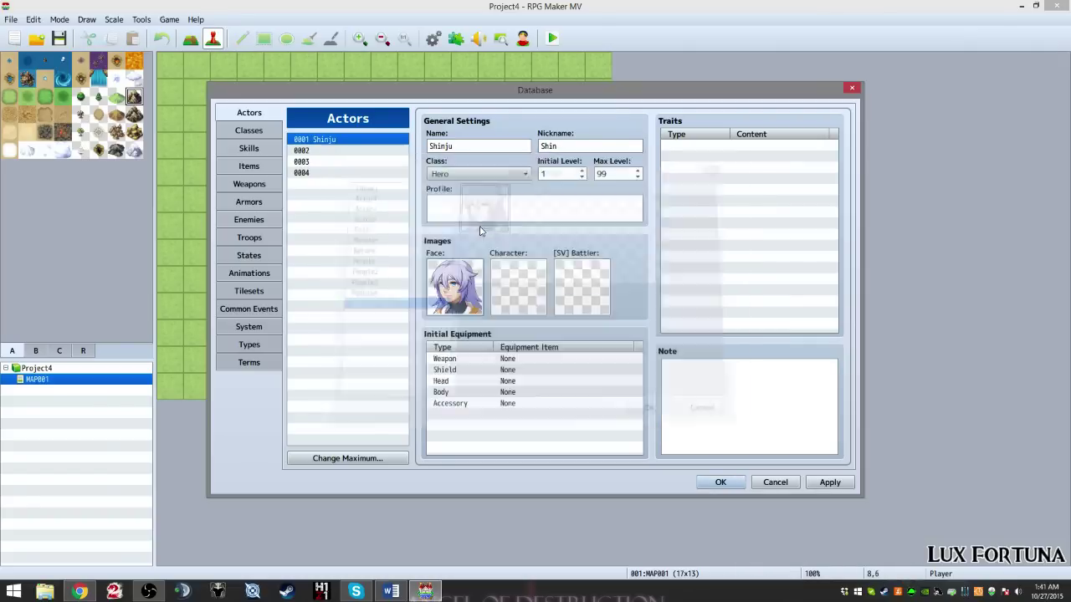
Step: Assign the Shinju Walking sprite as the actor's character image
{"action": "double_click", "coordinate": [526, 295]}
{"action": "mouse_move", "coordinate": [444, 216]}
{"action": "left_mouse_down"}
{"action": "mouse_move", "coordinate": [452, 345]}
{"action": "mouse_move", "coordinate": [436, 200]}
{"action": "left_mouse_up"}
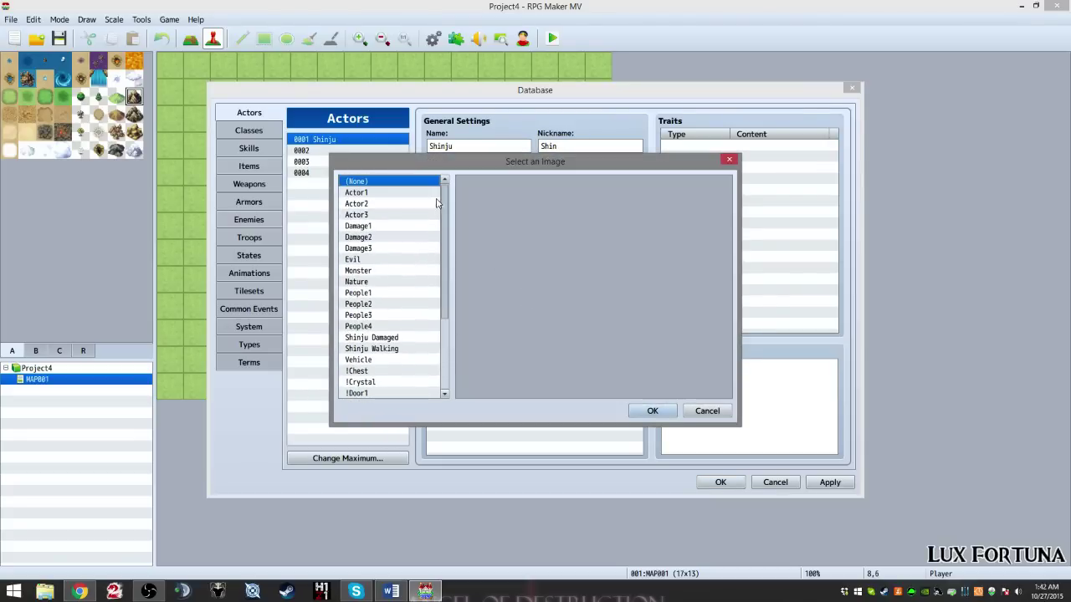
{"action": "left_click", "coordinate": [390, 347]}
{"action": "left_click", "coordinate": [487, 231]}
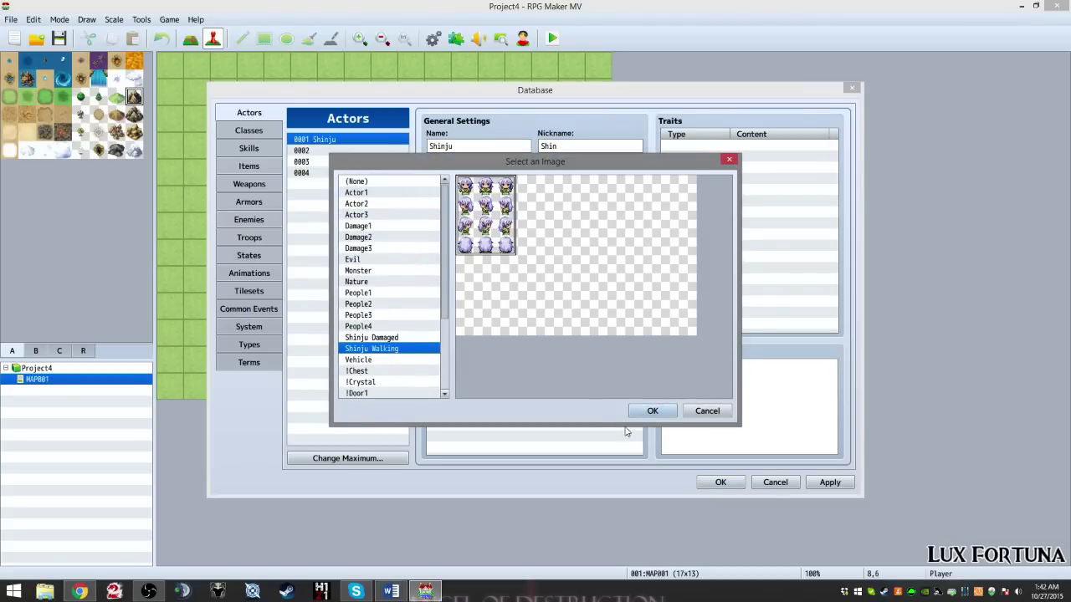
{"action": "left_click", "coordinate": [644, 411]}
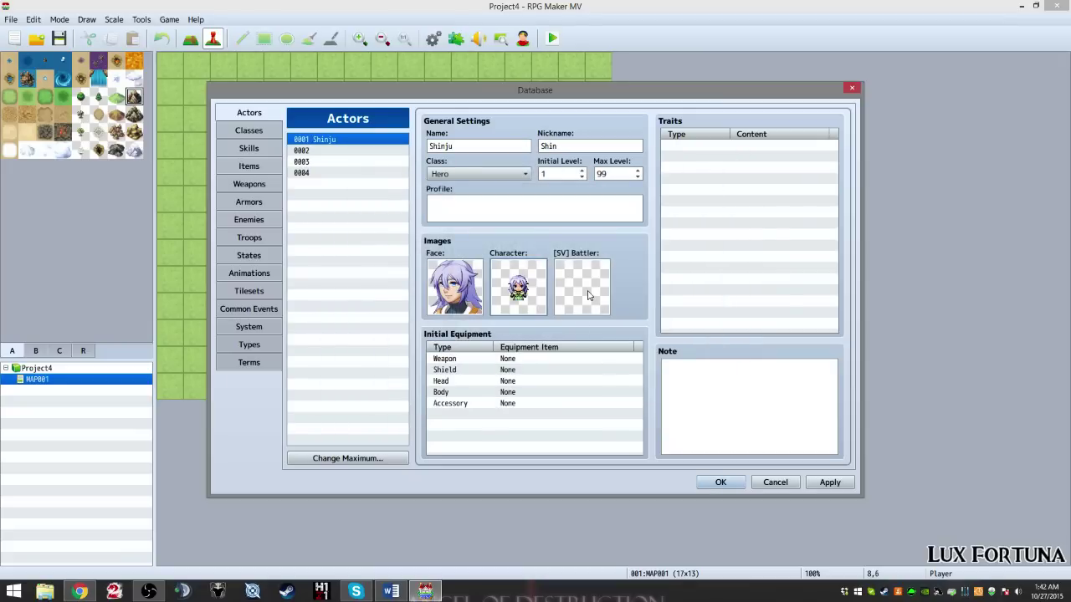
Step: Assign the Shinju Battler sheet as the actor's side-view battler image
{"action": "double_click", "coordinate": [602, 301]}
{"action": "left_click_drag", "start_coordinate": [450, 219], "coordinate": [454, 306]}
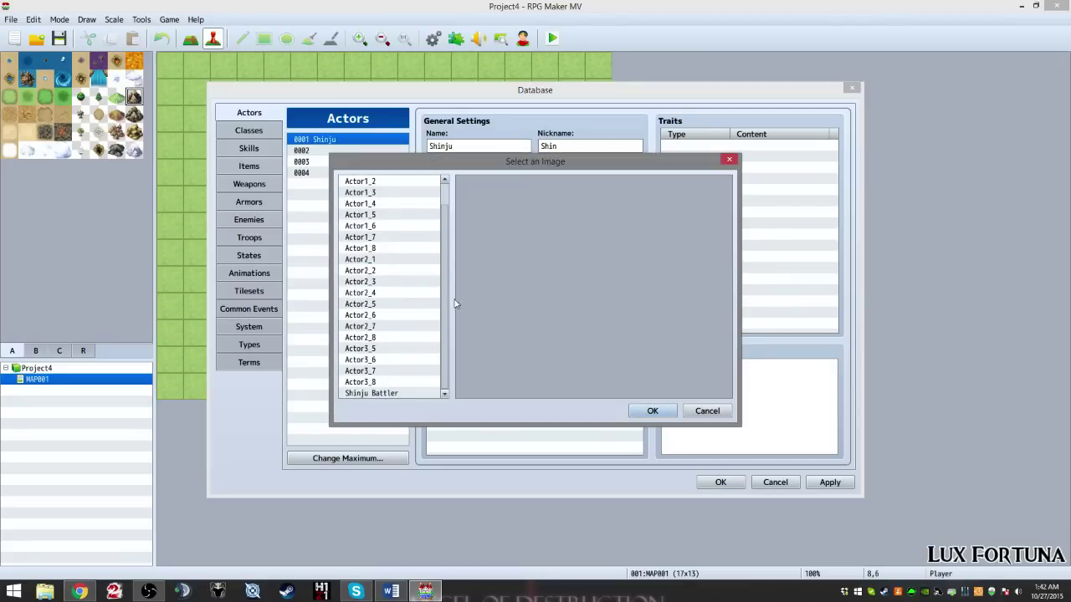
{"action": "left_click", "coordinate": [370, 393]}
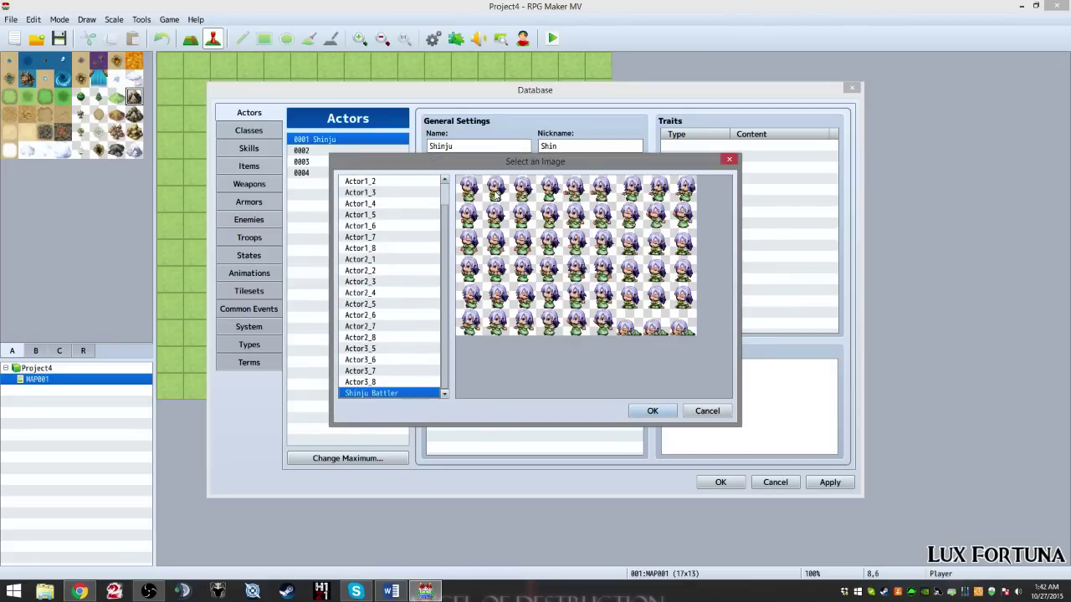
{"action": "left_click", "coordinate": [658, 410]}
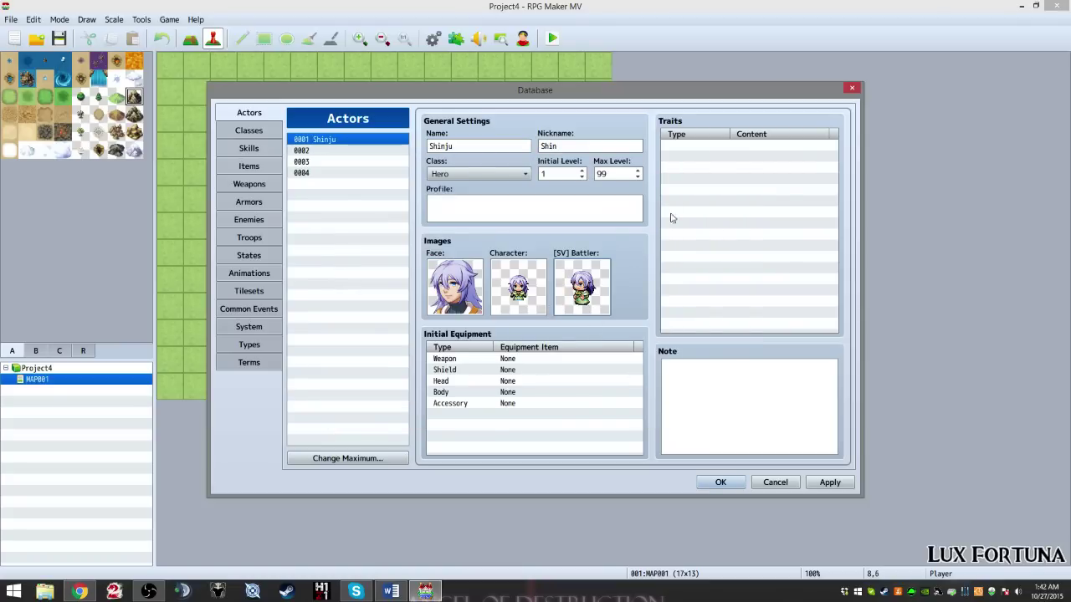
Step: Raise the maximum number of actors in the database to 10
{"action": "left_click", "coordinate": [701, 147]}
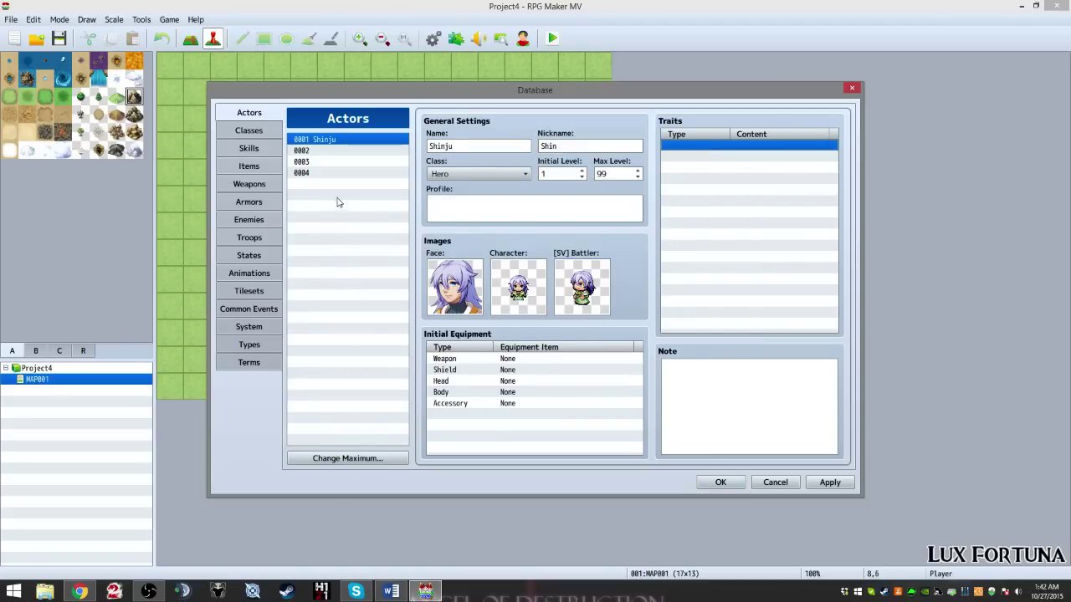
{"action": "left_click", "coordinate": [317, 180]}
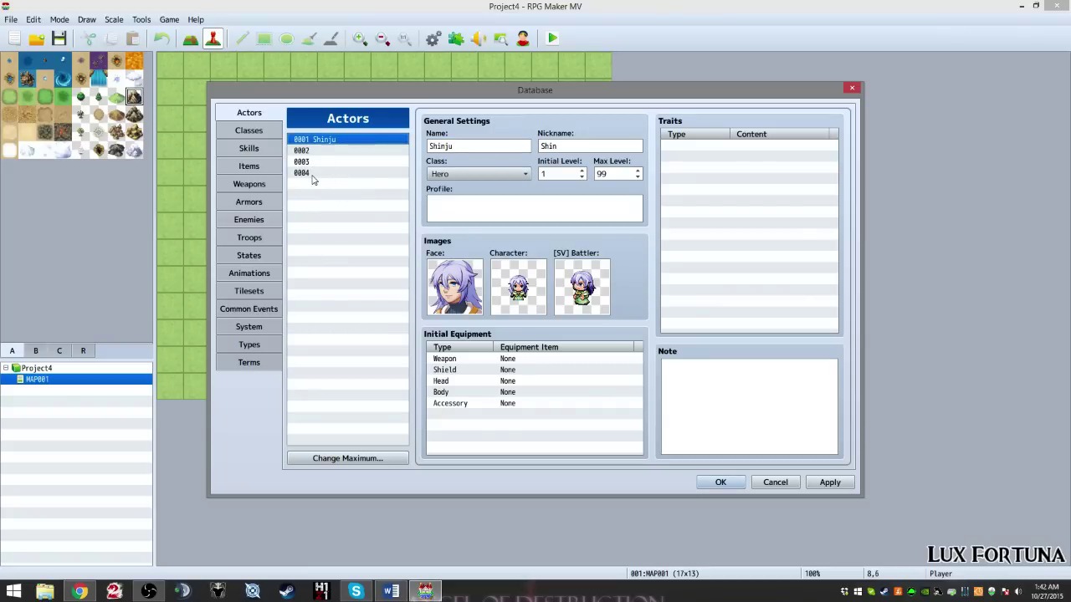
{"action": "left_click", "coordinate": [333, 455]}
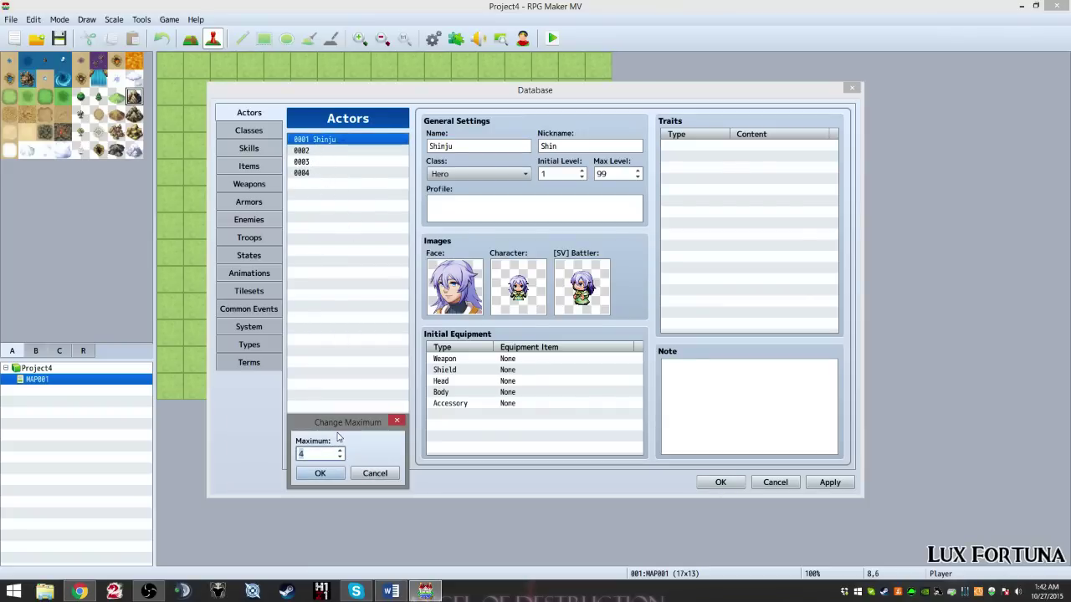
{"action": "key", "text": "Return"}
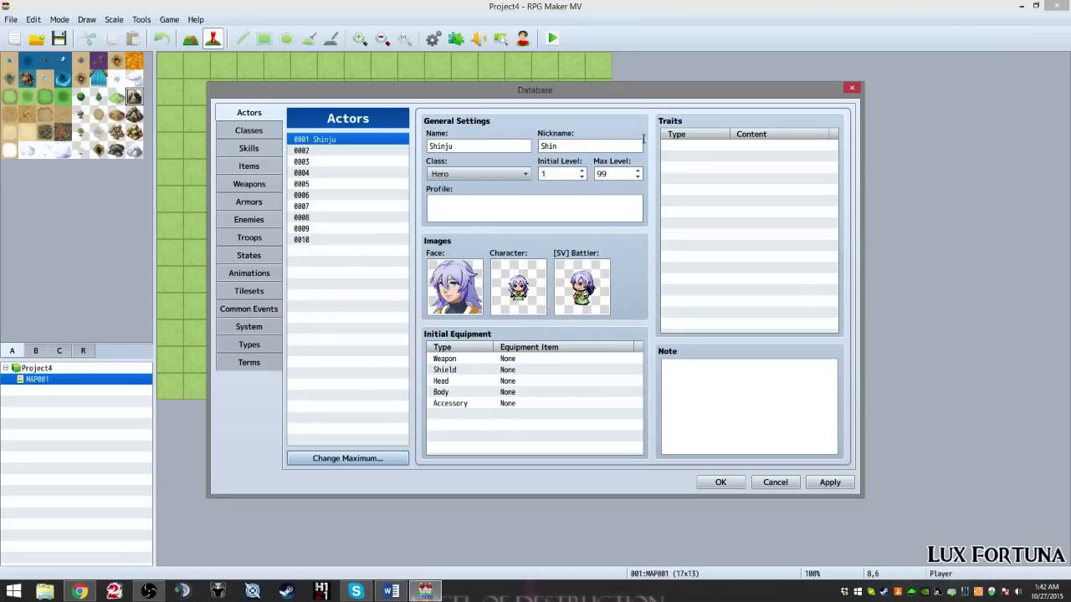
Step: Open a new trait for actor Shinju and examine the State Resist choices and the Param and Attack options
{"action": "right_click", "coordinate": [680, 146]}
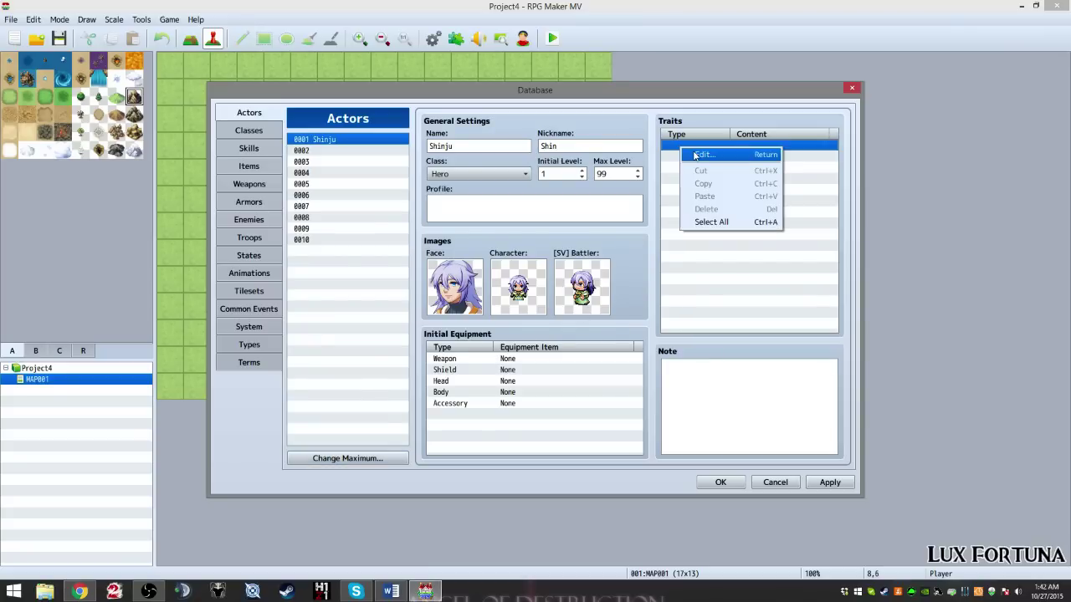
{"action": "left_click", "coordinate": [696, 155]}
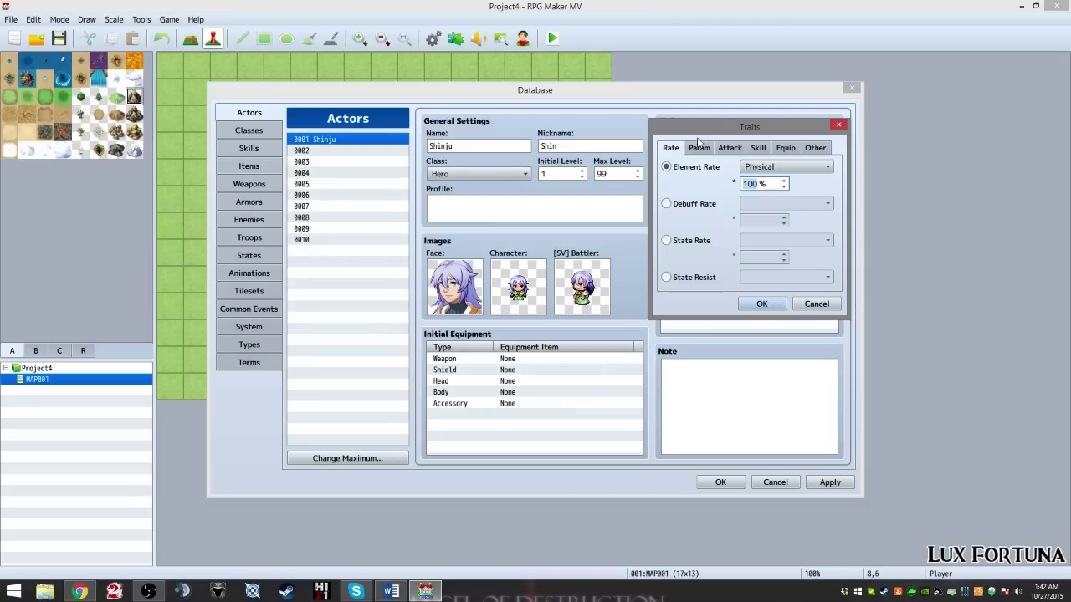
{"action": "left_click", "coordinate": [691, 279]}
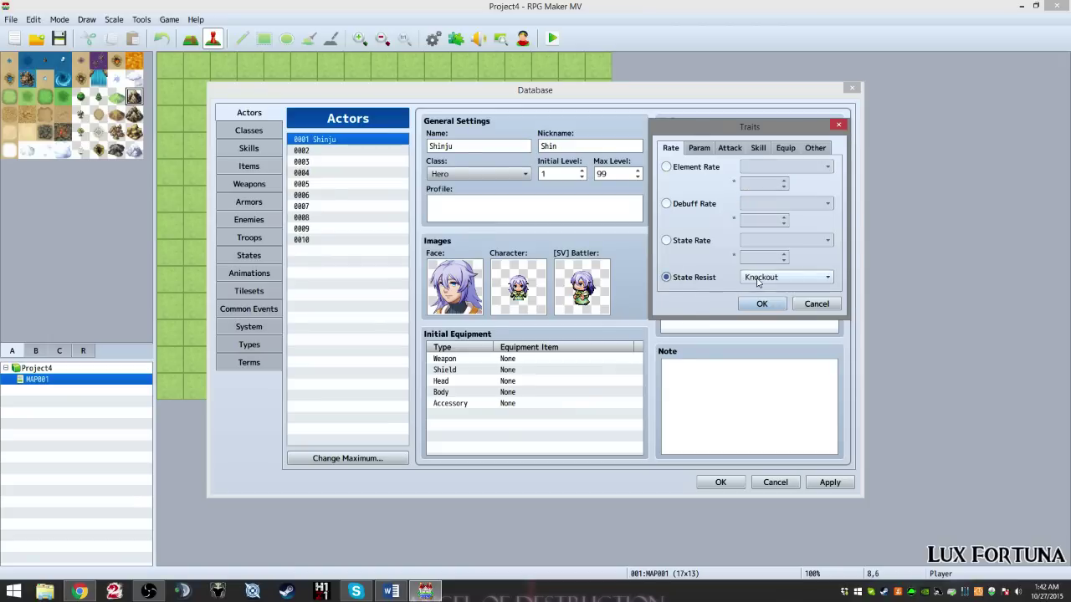
{"action": "left_click", "coordinate": [763, 278]}
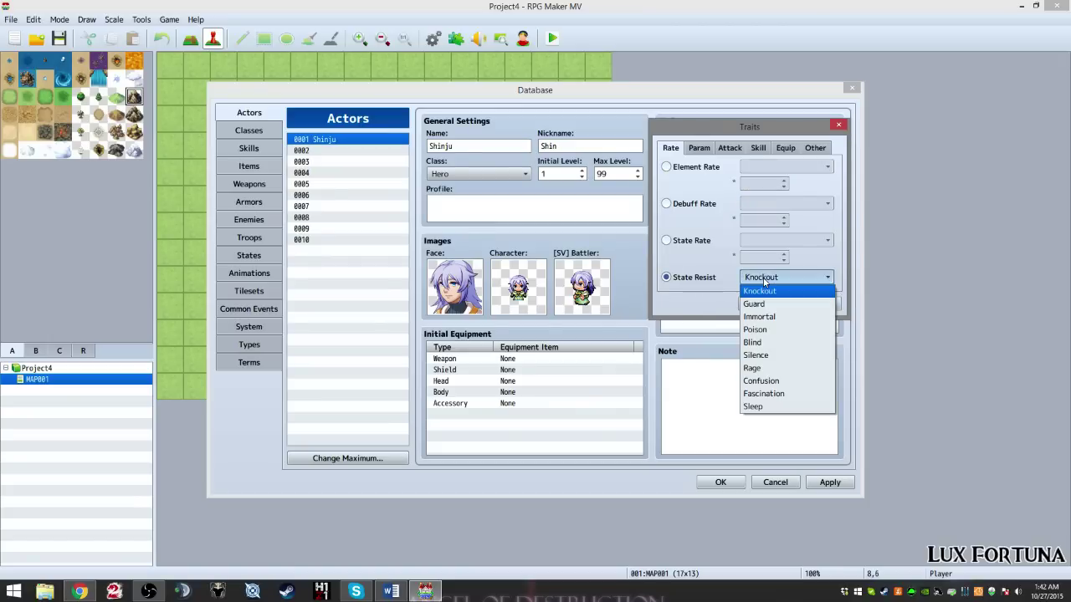
{"action": "left_click", "coordinate": [687, 285]}
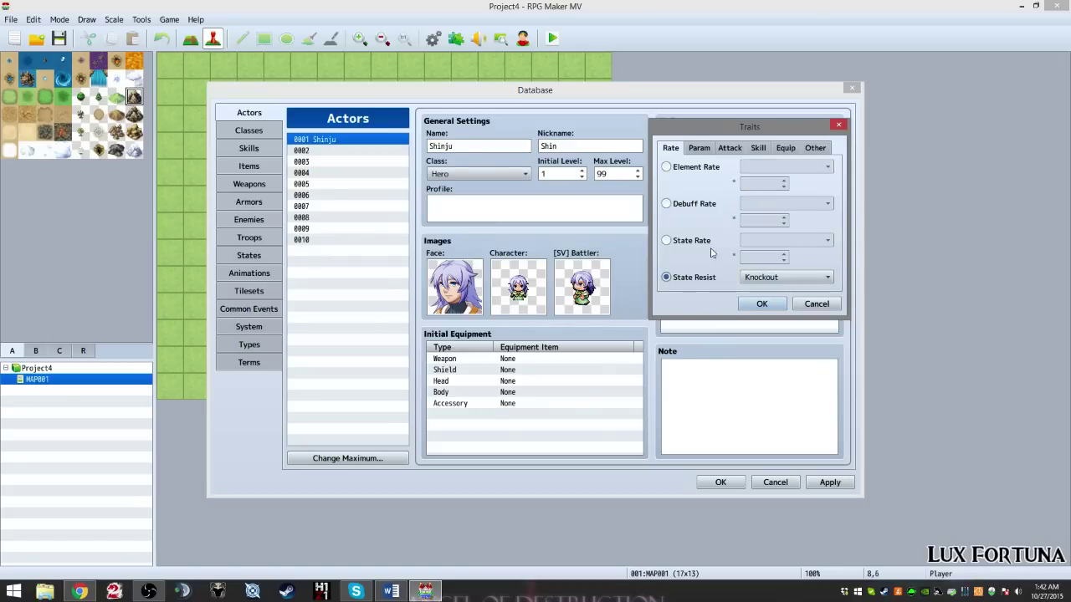
{"action": "left_click", "coordinate": [698, 148]}
{"action": "left_click", "coordinate": [722, 148]}
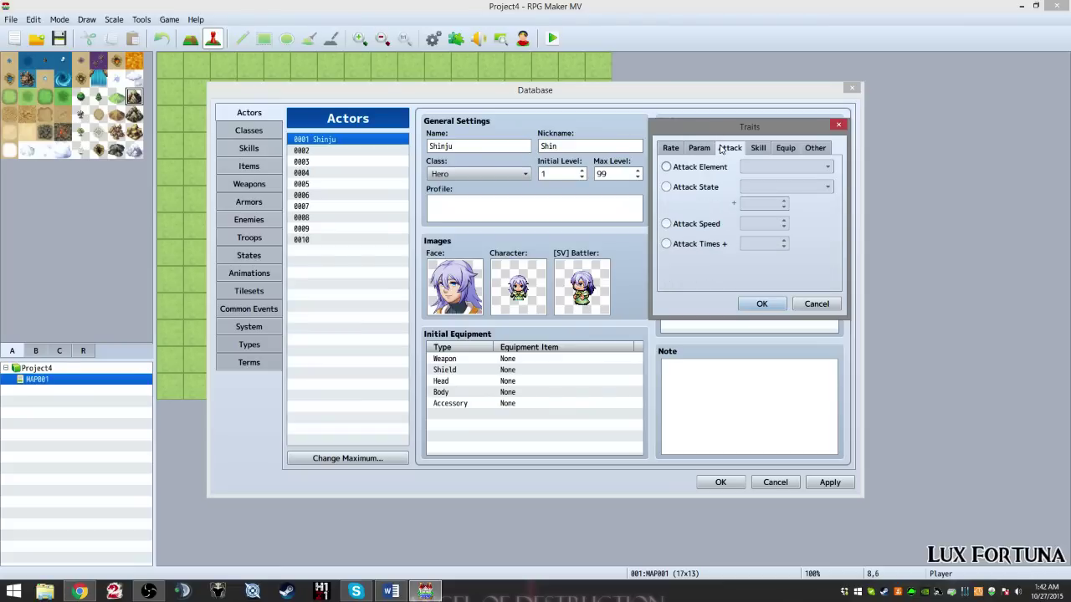
Step: Give the actor an Add Skill Type trait with Magic as its skill type
{"action": "left_click", "coordinate": [761, 152]}
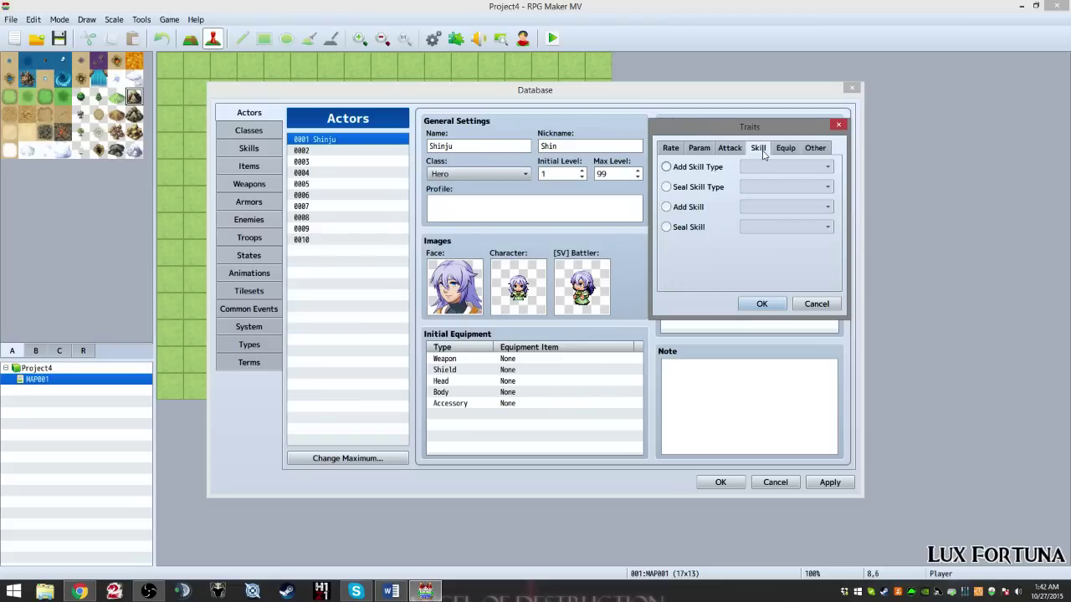
{"action": "left_click", "coordinate": [684, 168]}
{"action": "left_click", "coordinate": [762, 167]}
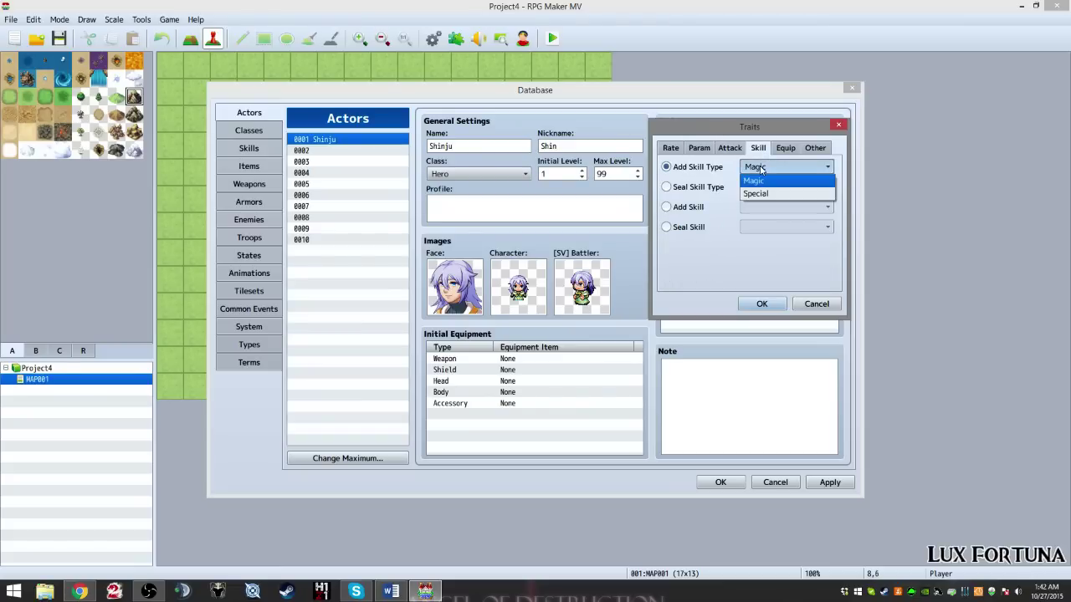
{"action": "left_click", "coordinate": [761, 168]}
{"action": "left_click", "coordinate": [761, 168]}
{"action": "left_click", "coordinate": [762, 184]}
{"action": "left_click", "coordinate": [763, 303]}
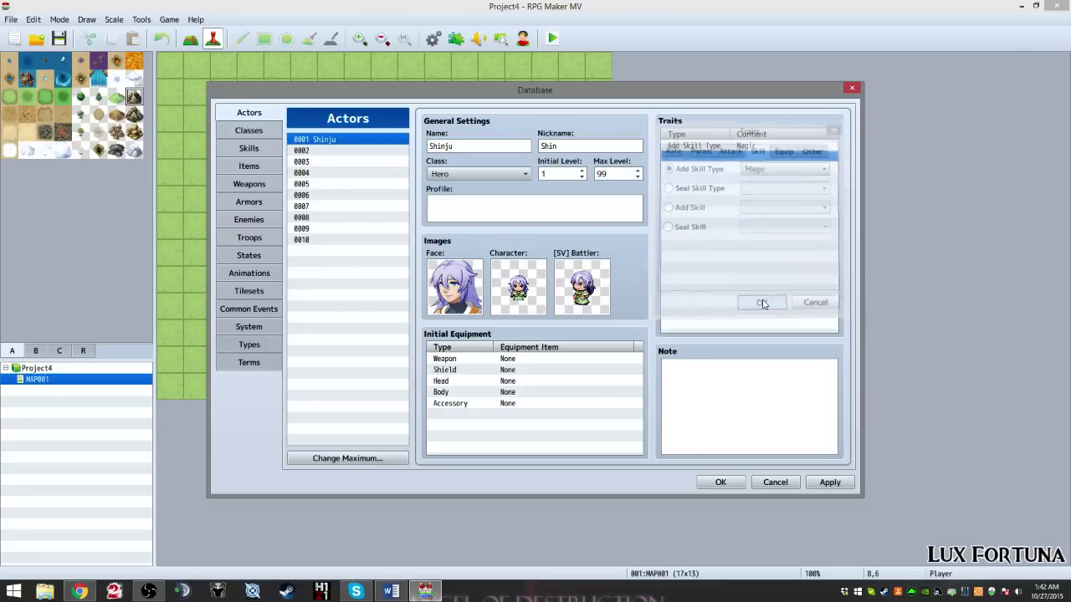
Step: Set the weapon in the actor's initial equipment to Sword
{"action": "left_click", "coordinate": [725, 146]}
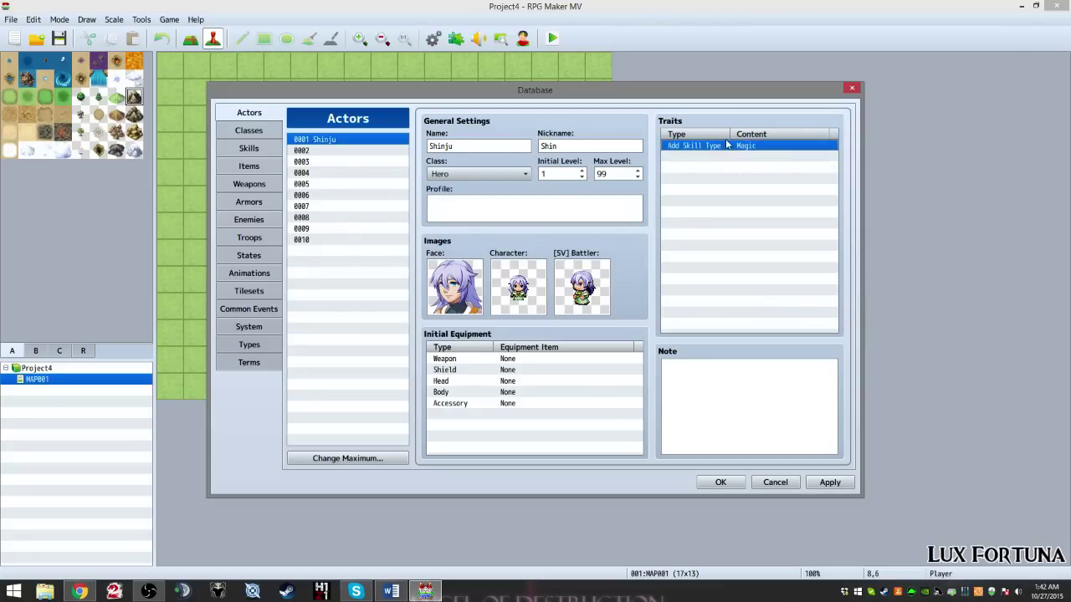
{"action": "left_click", "coordinate": [502, 371]}
{"action": "left_click", "coordinate": [459, 359]}
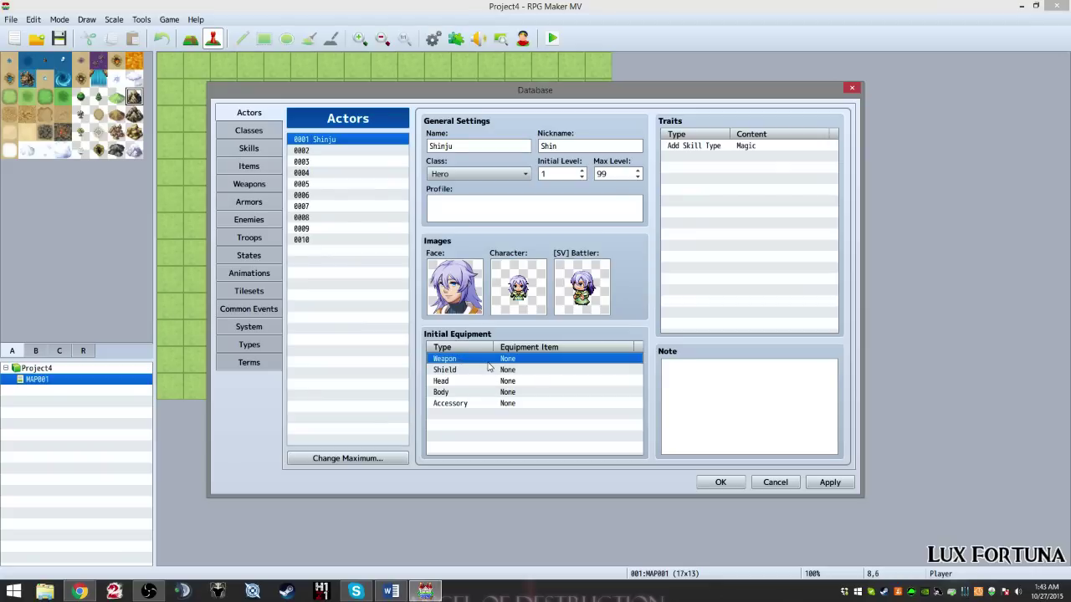
{"action": "double_click", "coordinate": [515, 366]}
{"action": "left_click", "coordinate": [519, 393]}
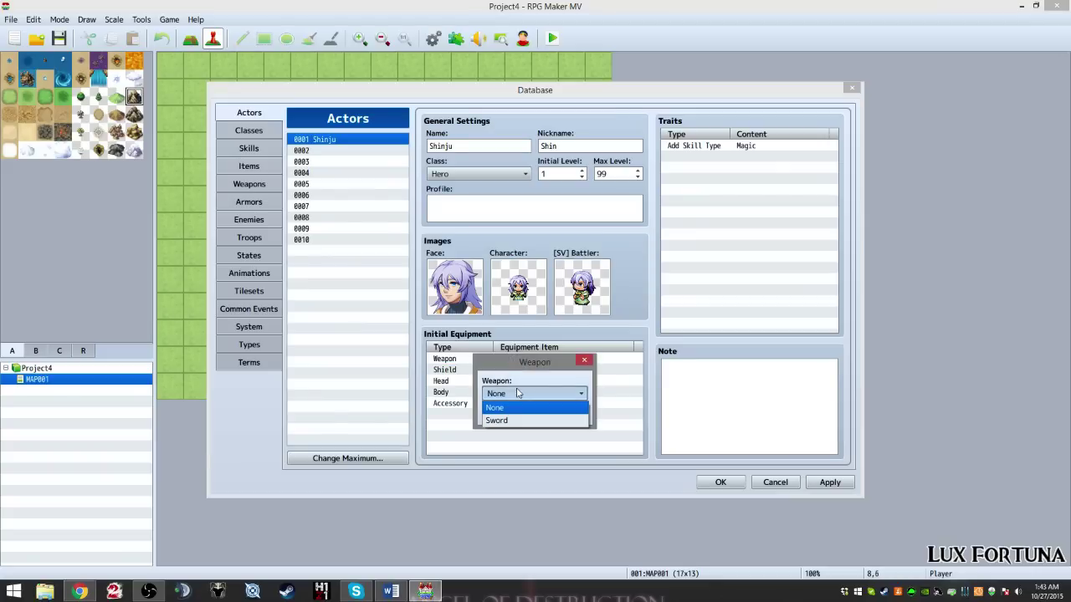
{"action": "left_click", "coordinate": [519, 421]}
{"action": "left_click", "coordinate": [506, 411]}
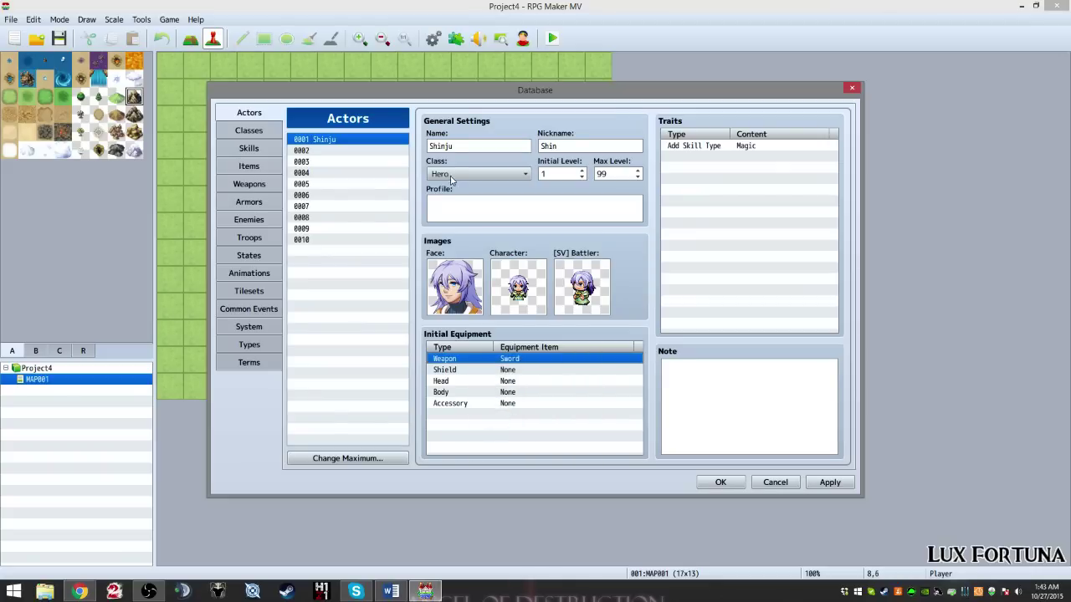
Step: Examine the classes available for the actor, leaving Hero selected
{"action": "left_click", "coordinate": [450, 174]}
{"action": "left_click", "coordinate": [451, 185]}
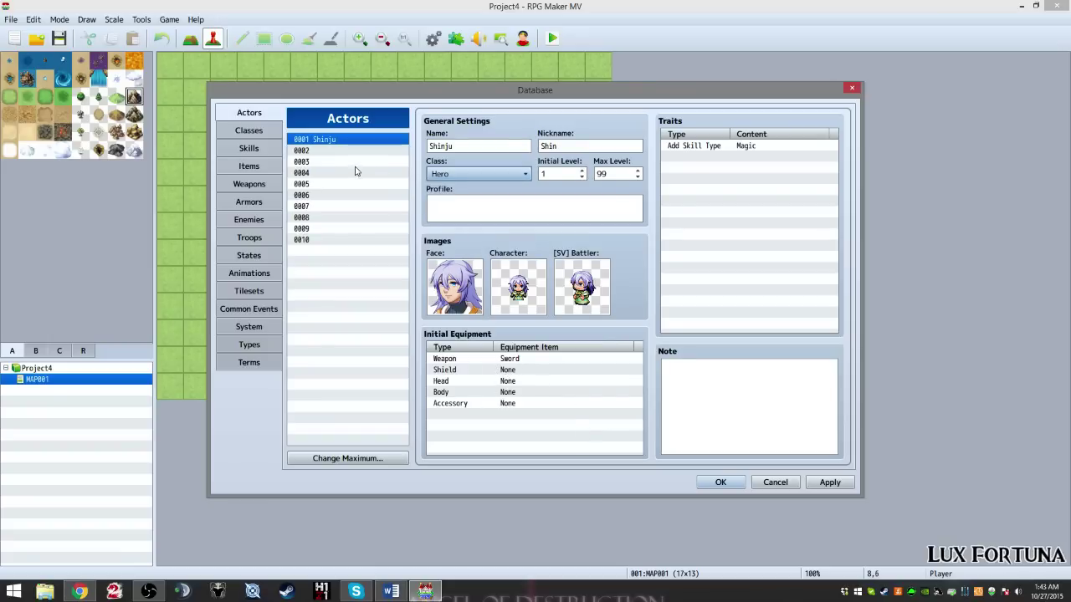
{"action": "left_click", "coordinate": [456, 176]}
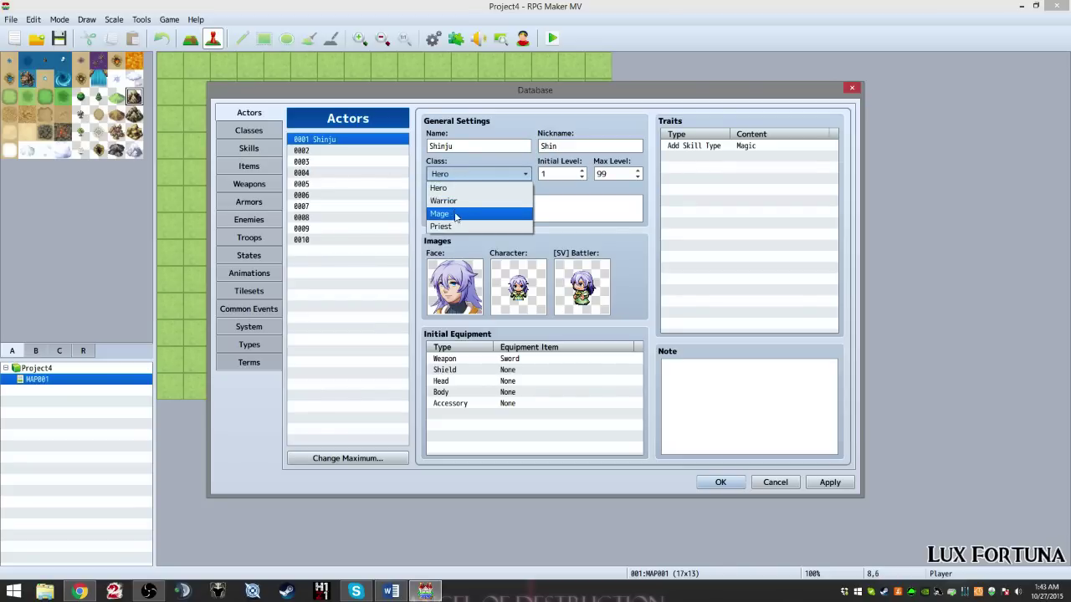
{"action": "left_click", "coordinate": [466, 171]}
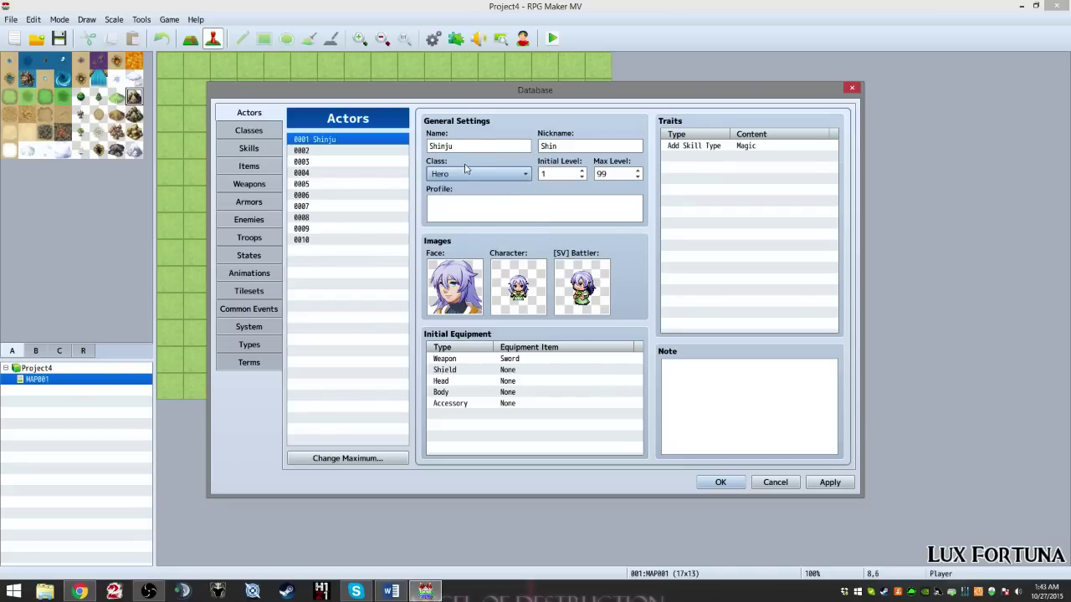
Step: Raise the maximum number of classes in the database to 10
{"action": "left_click", "coordinate": [260, 129]}
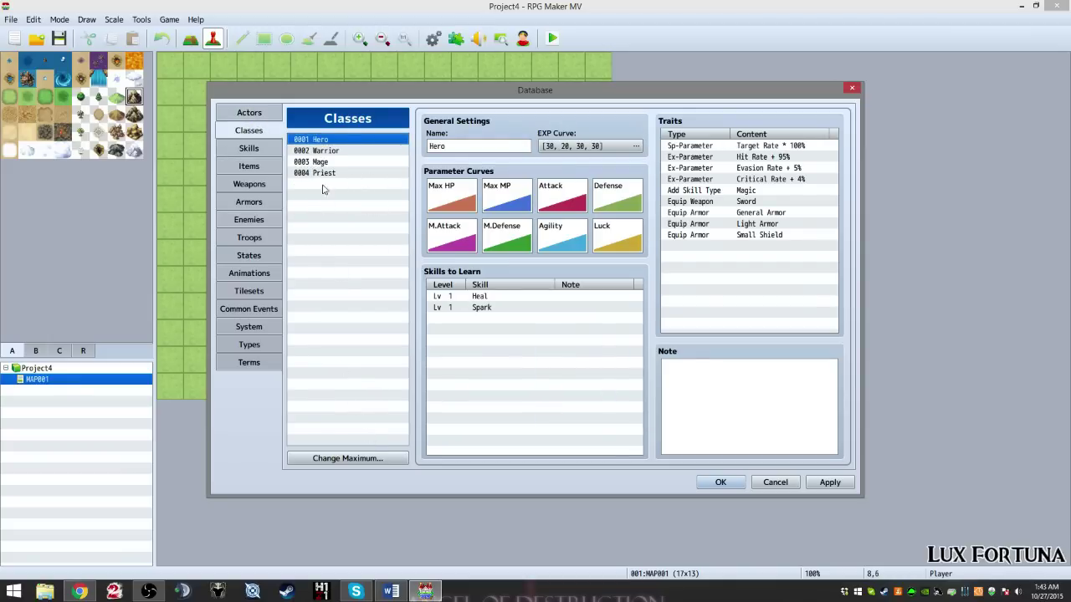
{"action": "left_click", "coordinate": [350, 457]}
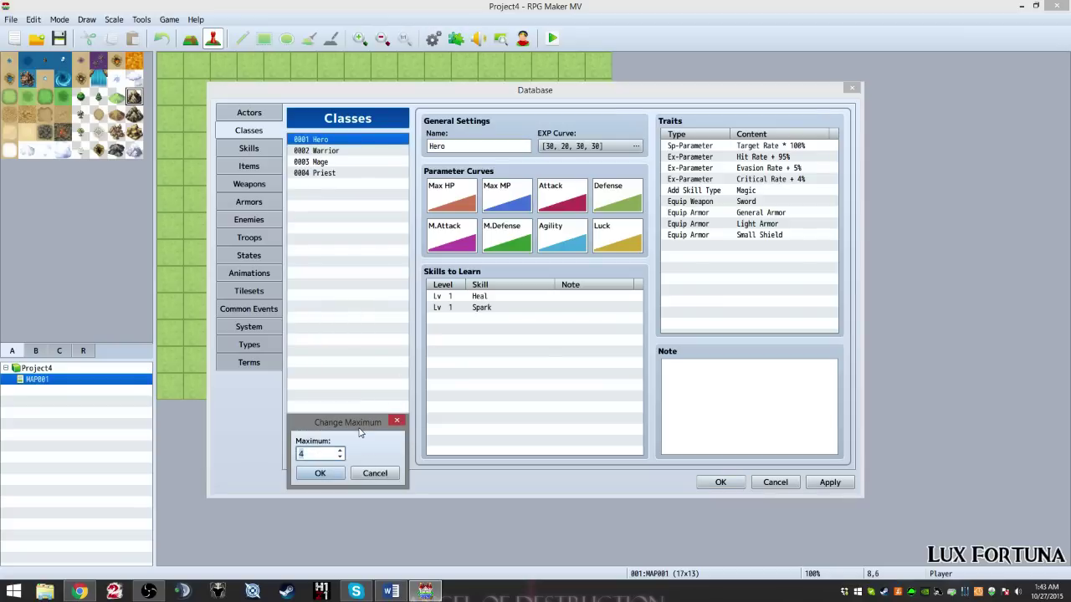
{"action": "type", "text": "10"}
{"action": "key", "text": "Return"}
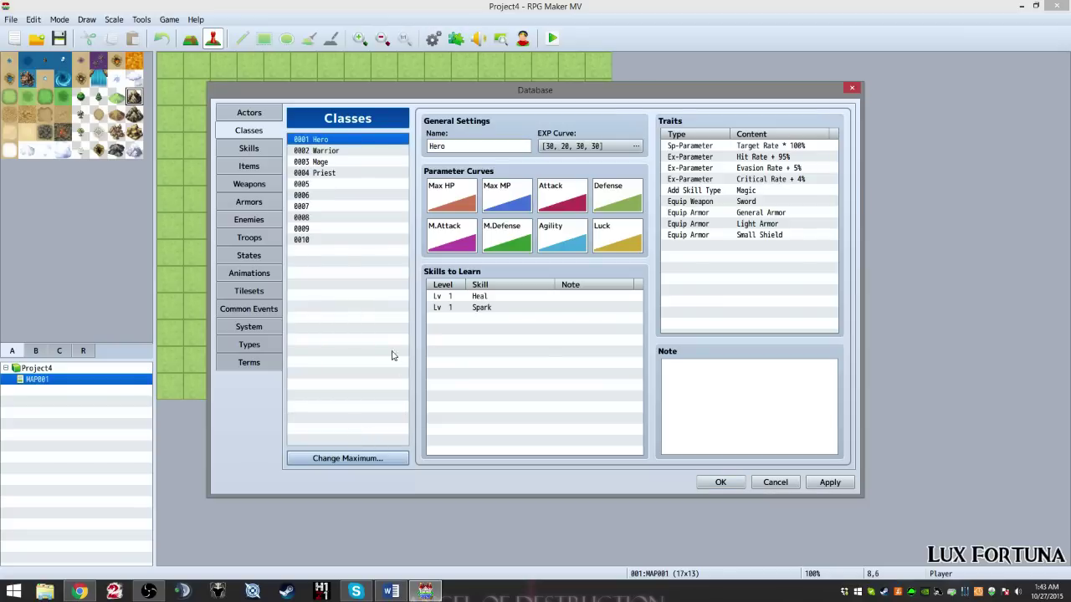
Step: Name the empty class 0005 Spellblade
{"action": "left_click", "coordinate": [330, 184]}
{"action": "left_click", "coordinate": [494, 143]}
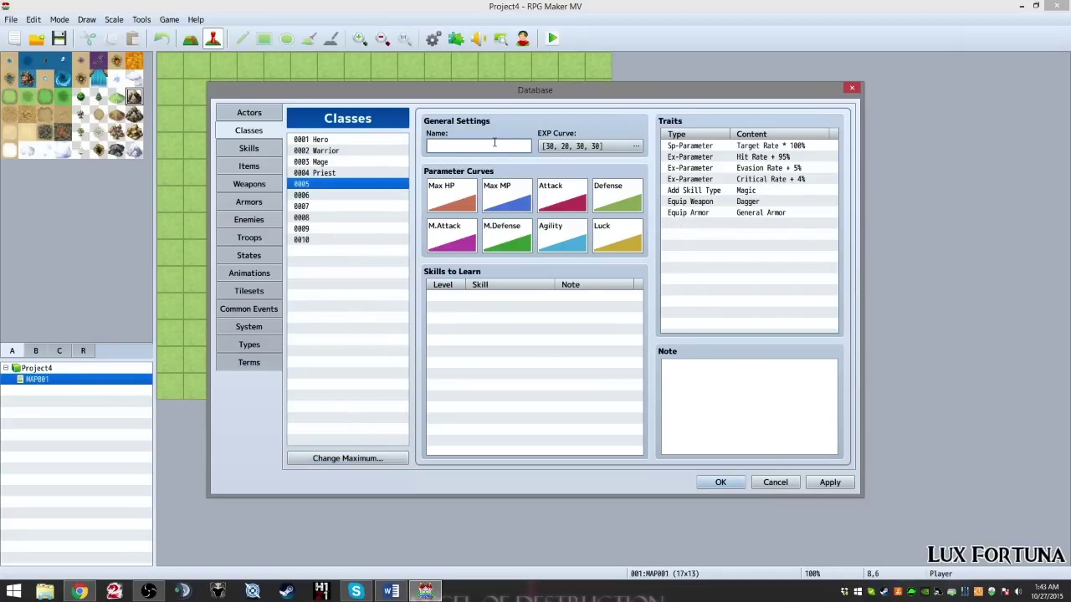
{"action": "type", "text": "Spellblade"}
Step: Add Fire at level 1 to the skills the Spellblade class learns, leaving its note empty
{"action": "left_click", "coordinate": [473, 297]}
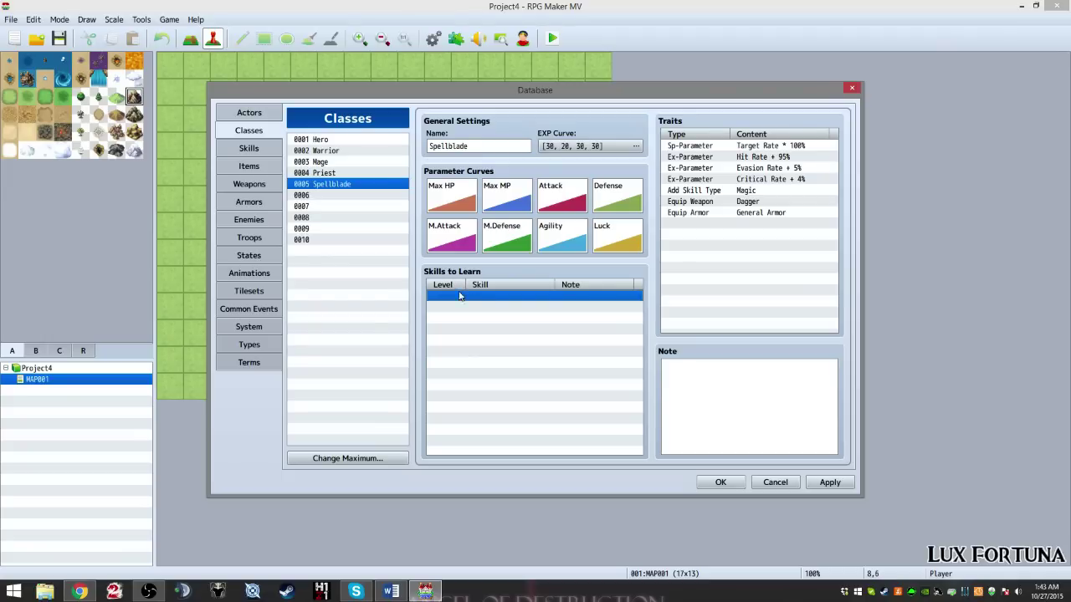
{"action": "right_click", "coordinate": [474, 302]}
{"action": "left_click", "coordinate": [482, 308]}
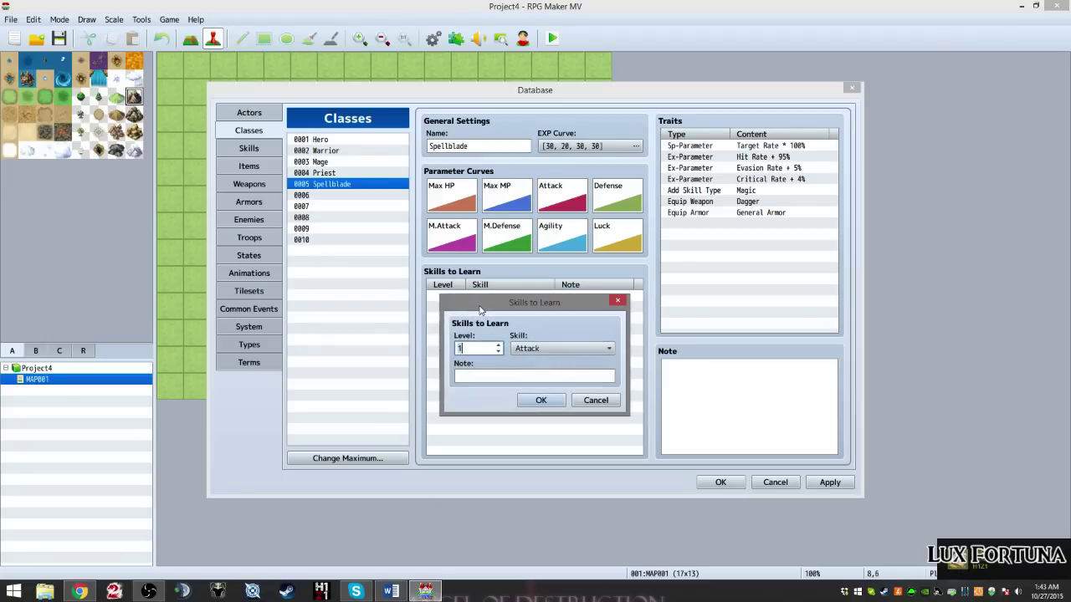
{"action": "left_click", "coordinate": [536, 348]}
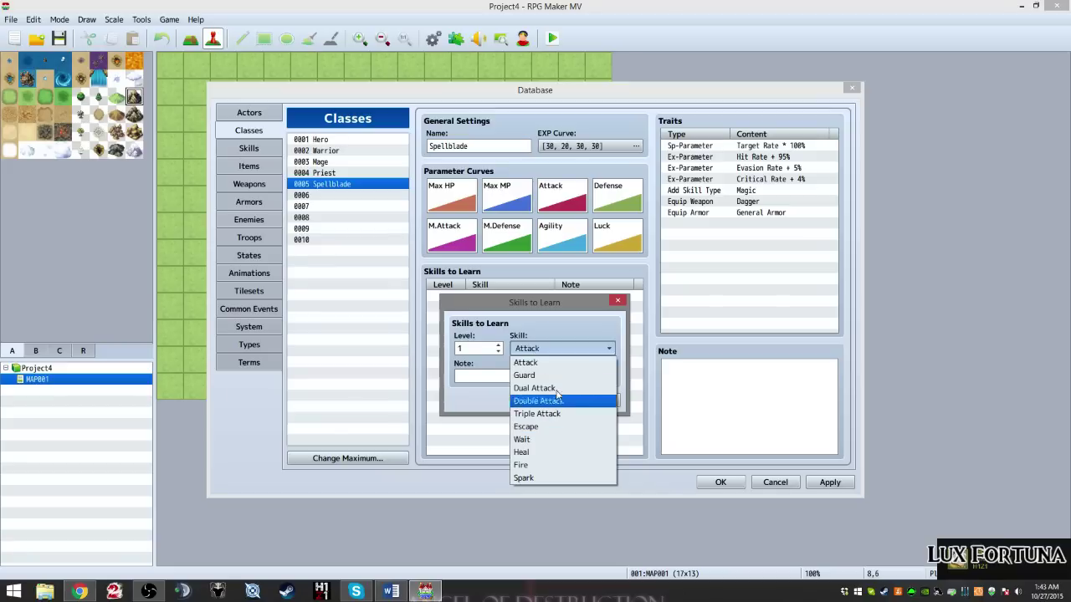
{"action": "left_click", "coordinate": [536, 465]}
{"action": "left_click", "coordinate": [513, 378]}
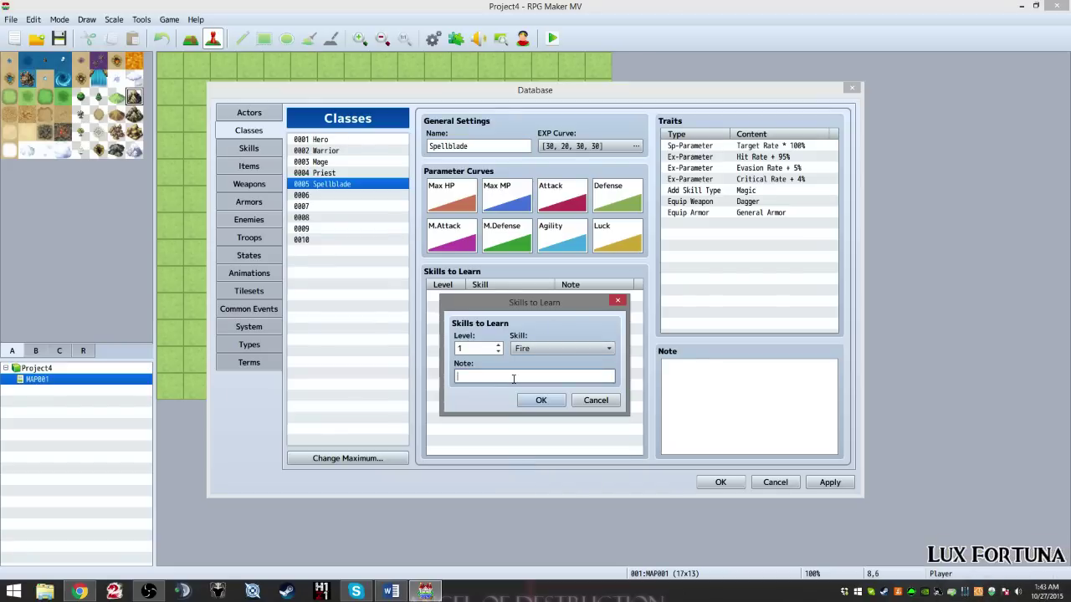
{"action": "left_click", "coordinate": [541, 401]}
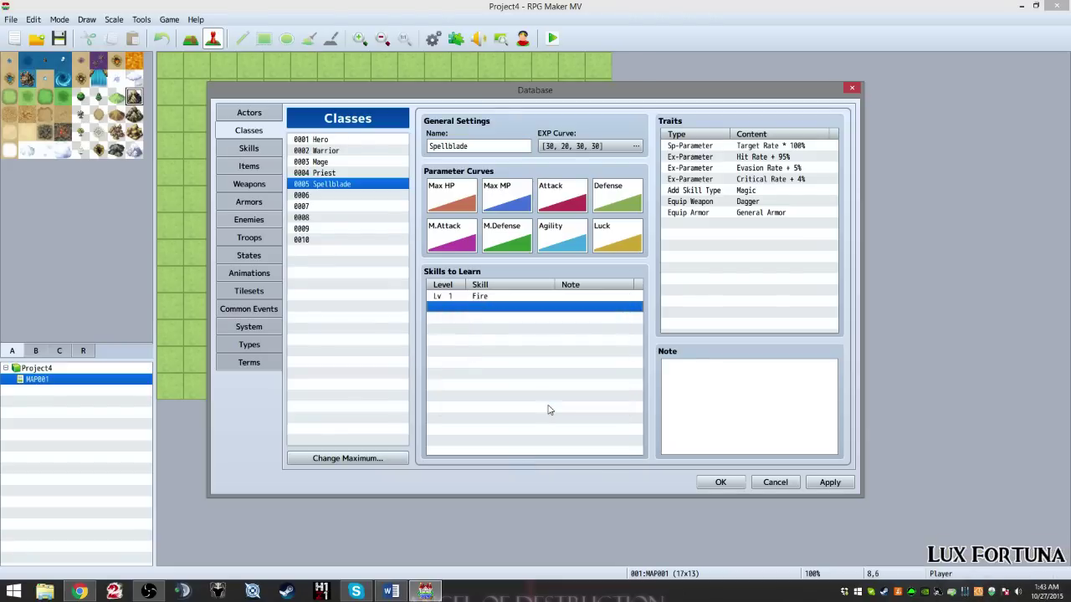
{"action": "left_click", "coordinate": [487, 298]}
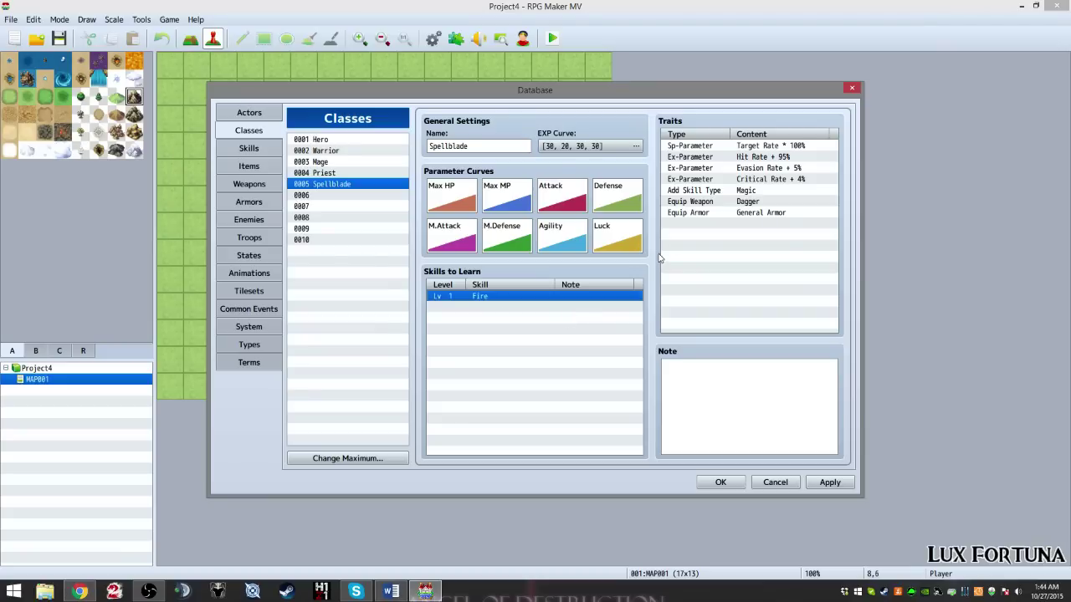
Step: Compare the class data with the skills data and view the settings of the Heal skill
{"action": "left_click", "coordinate": [259, 151]}
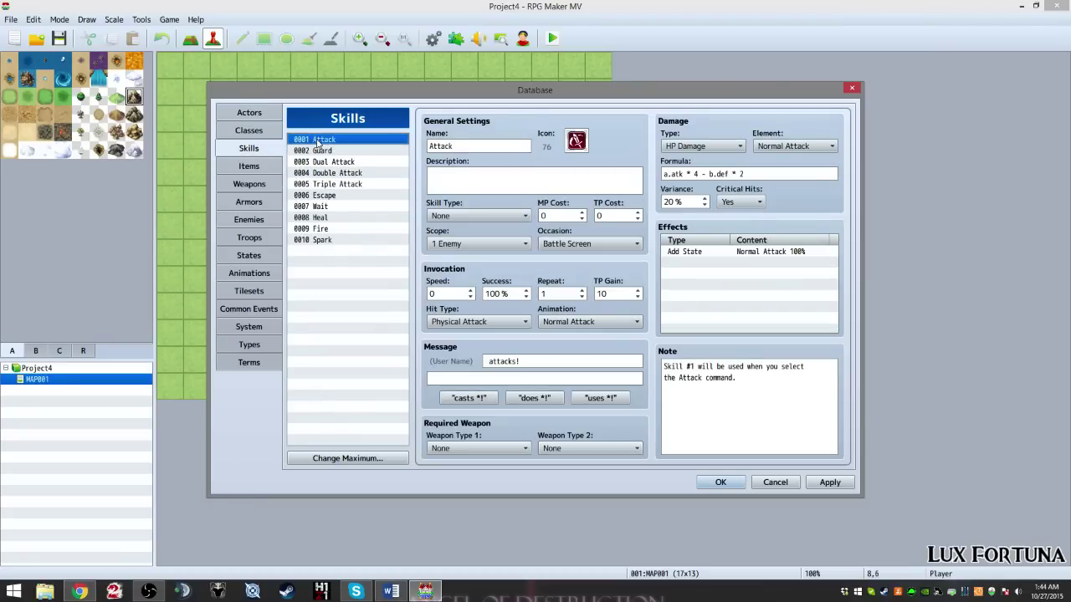
{"action": "left_click", "coordinate": [248, 130]}
{"action": "left_click", "coordinate": [247, 151]}
{"action": "left_click", "coordinate": [249, 130]}
{"action": "left_click", "coordinate": [248, 148]}
{"action": "left_click", "coordinate": [325, 218]}
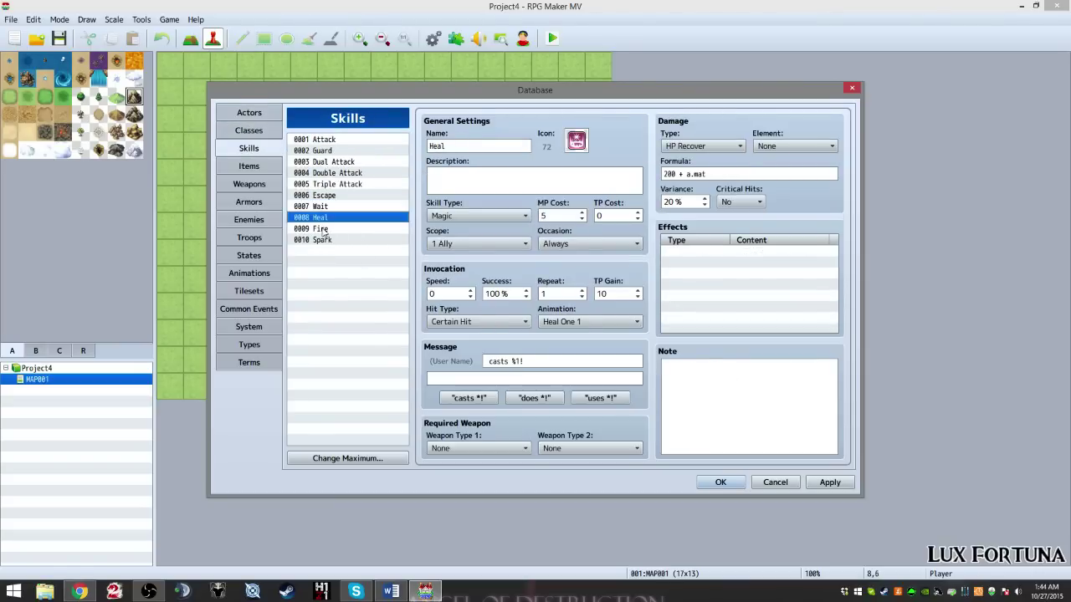
Step: Examine the Fire skill's damage formula, scope choices, MP and TP costs, occasion choices and casting message
{"action": "left_click", "coordinate": [324, 229]}
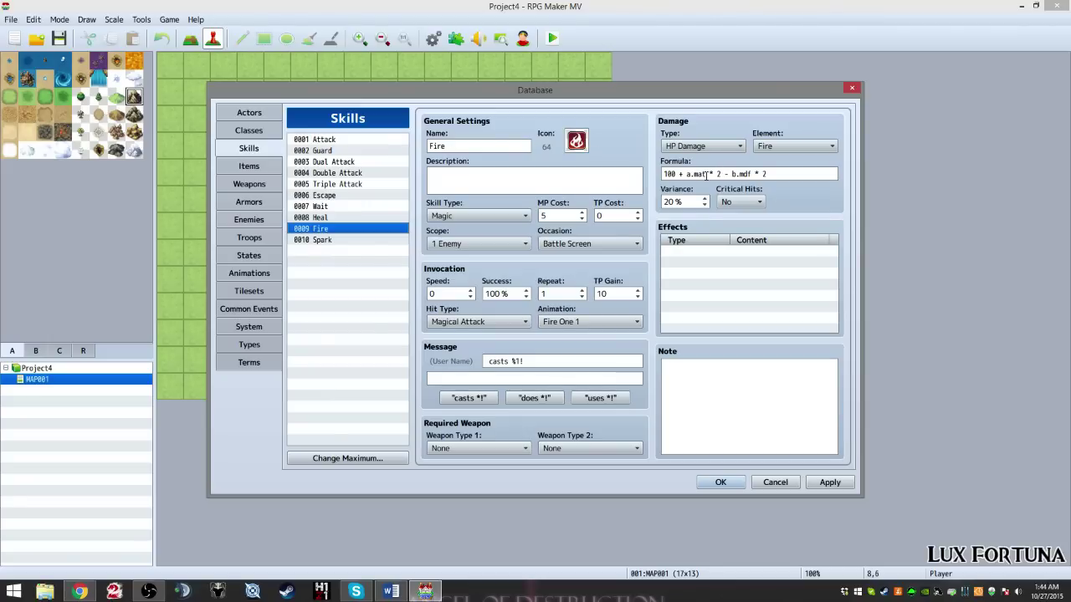
{"action": "mouse_move", "coordinate": [707, 174]}
{"action": "mouse_move", "coordinate": [576, 146]}
{"action": "left_click", "coordinate": [459, 247]}
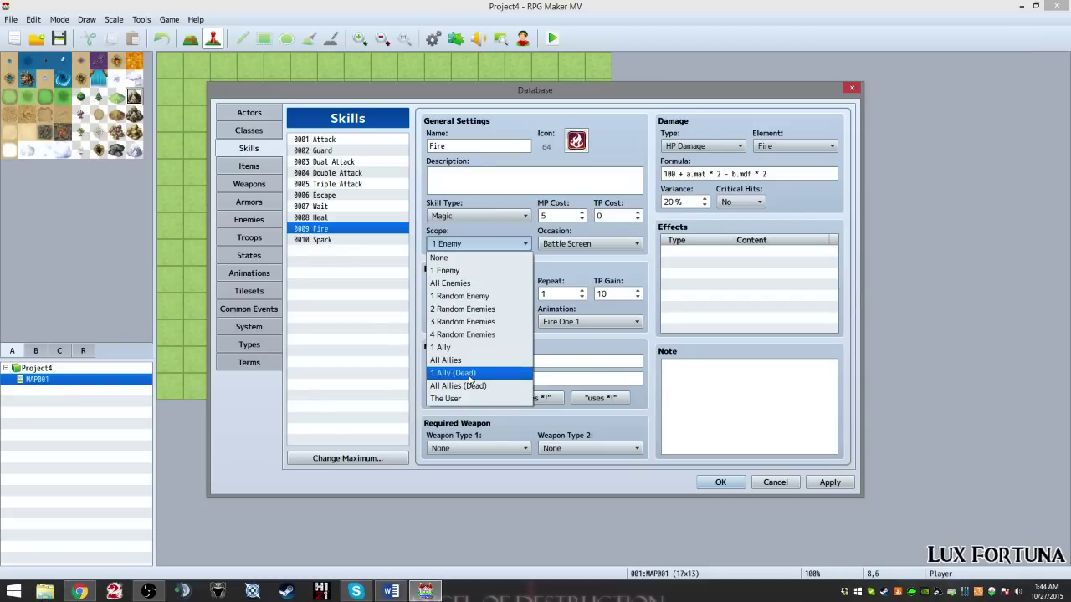
{"action": "left_click", "coordinate": [552, 215]}
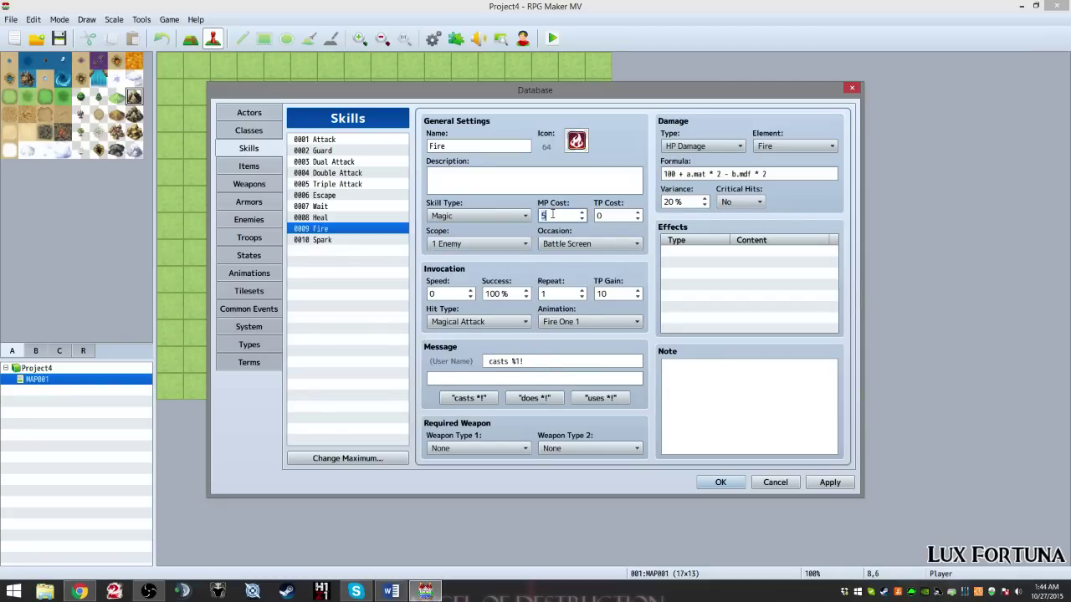
{"action": "left_click", "coordinate": [610, 215]}
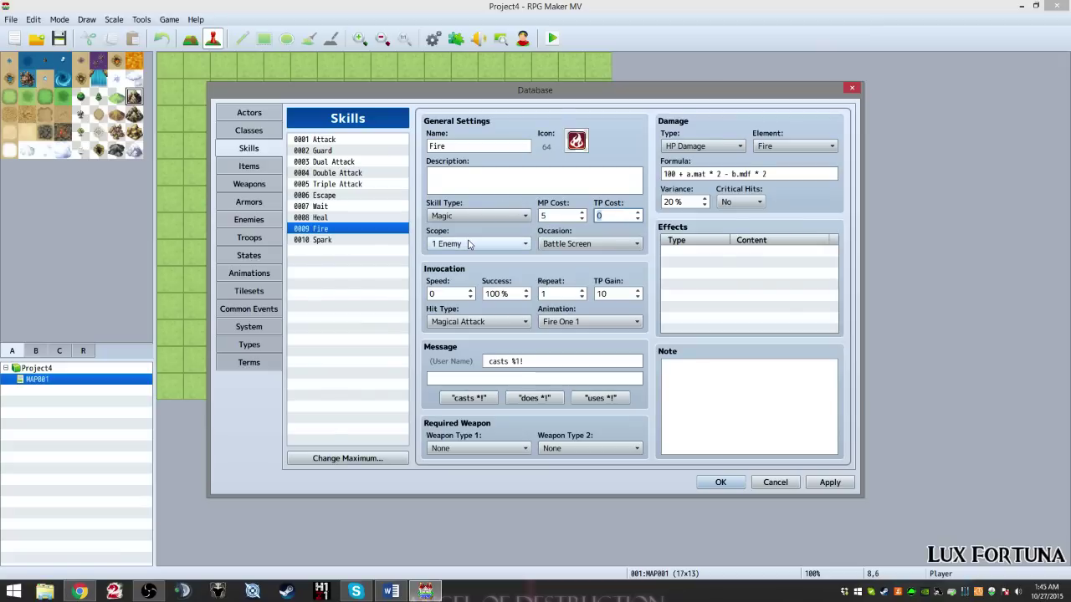
{"action": "left_click", "coordinate": [567, 247]}
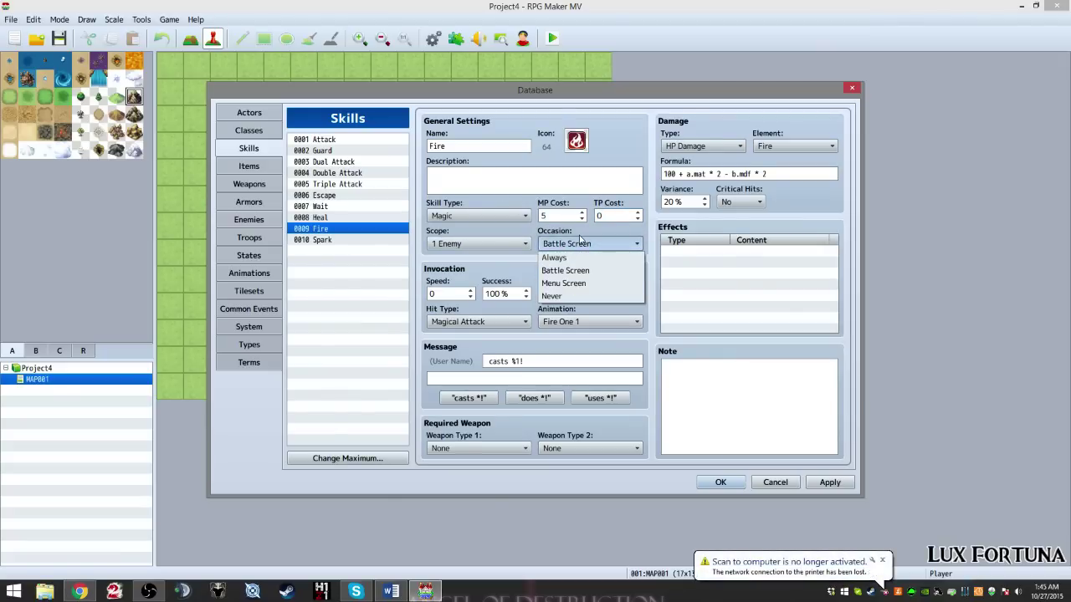
{"action": "left_click", "coordinate": [579, 235]}
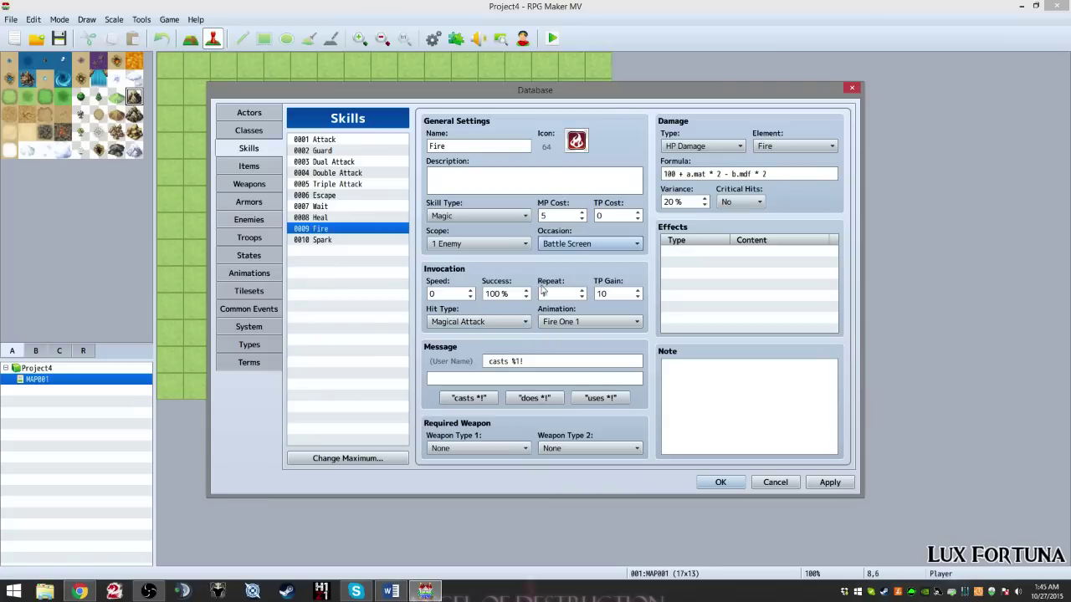
{"action": "left_click", "coordinate": [478, 402]}
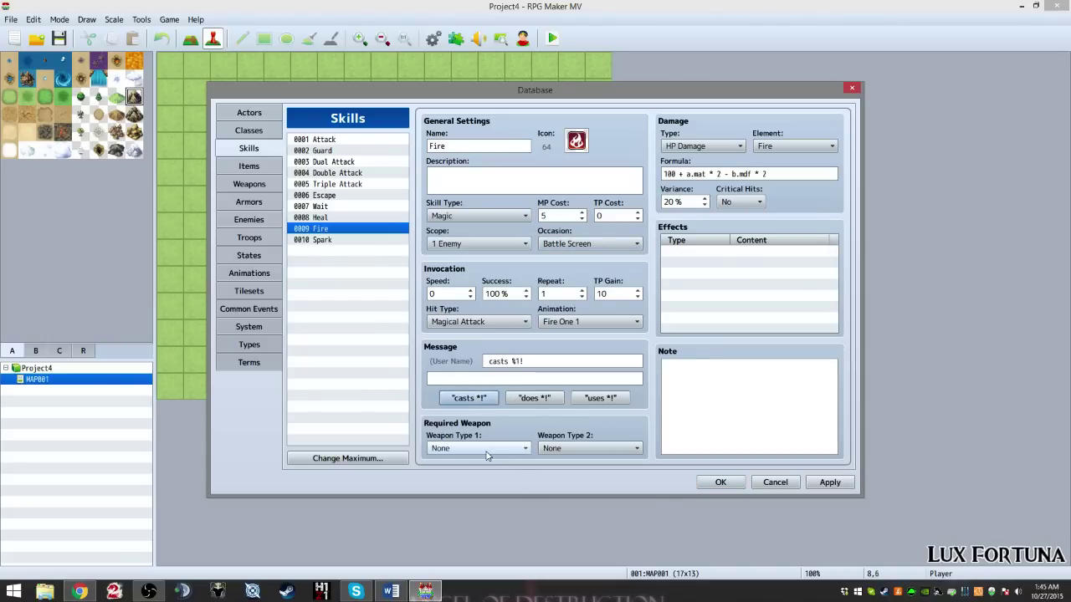
Step: Try Sword as the Fire skill's first required weapon type and return it to None
{"action": "mouse_move", "coordinate": [487, 455]}
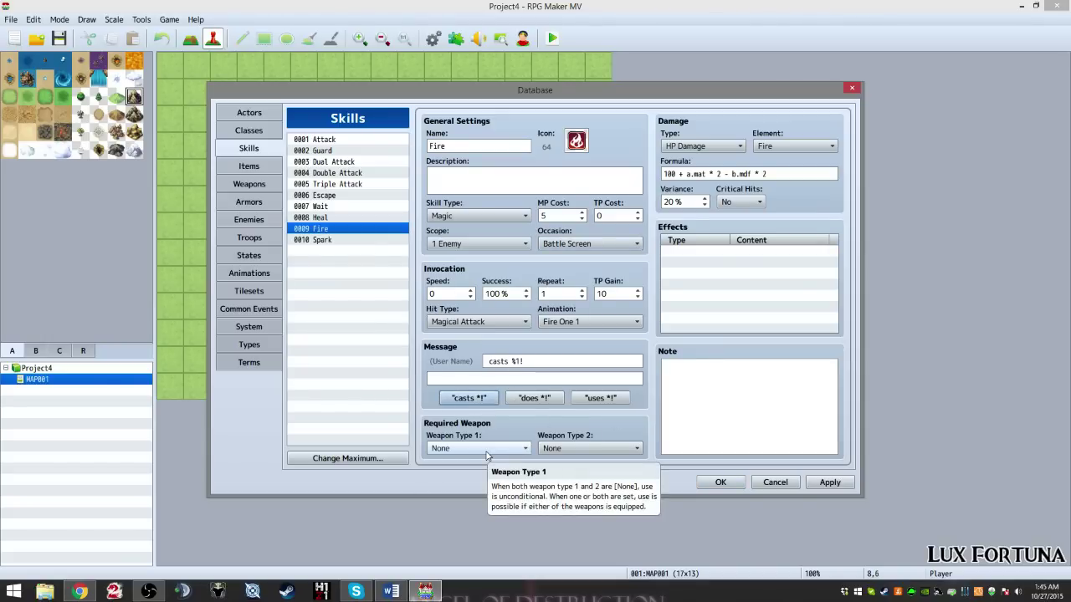
{"action": "left_click", "coordinate": [487, 455]}
{"action": "left_click", "coordinate": [465, 470]}
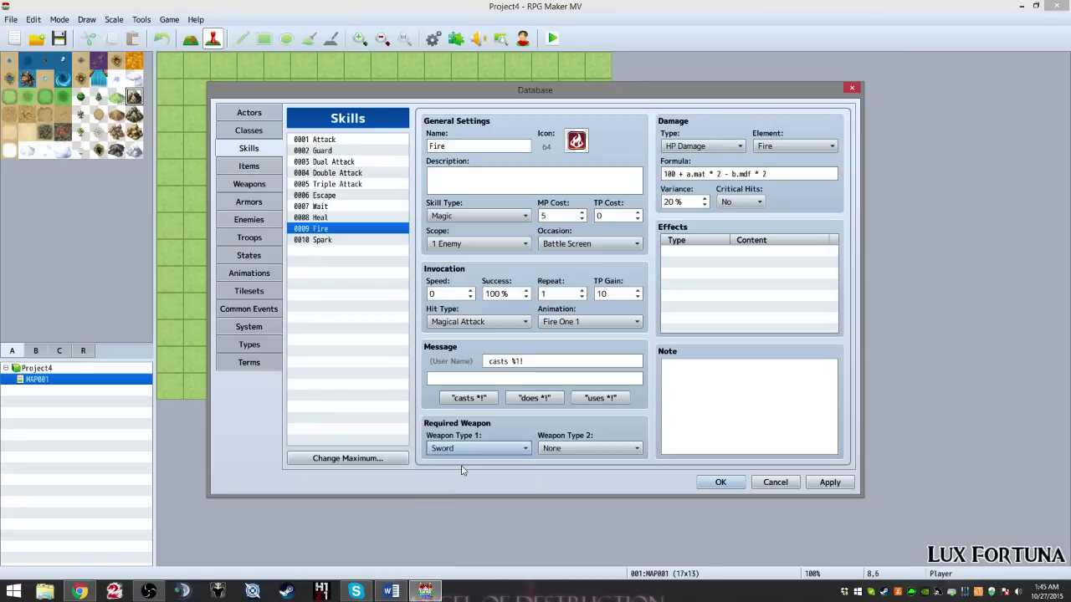
{"action": "left_click", "coordinate": [465, 450]}
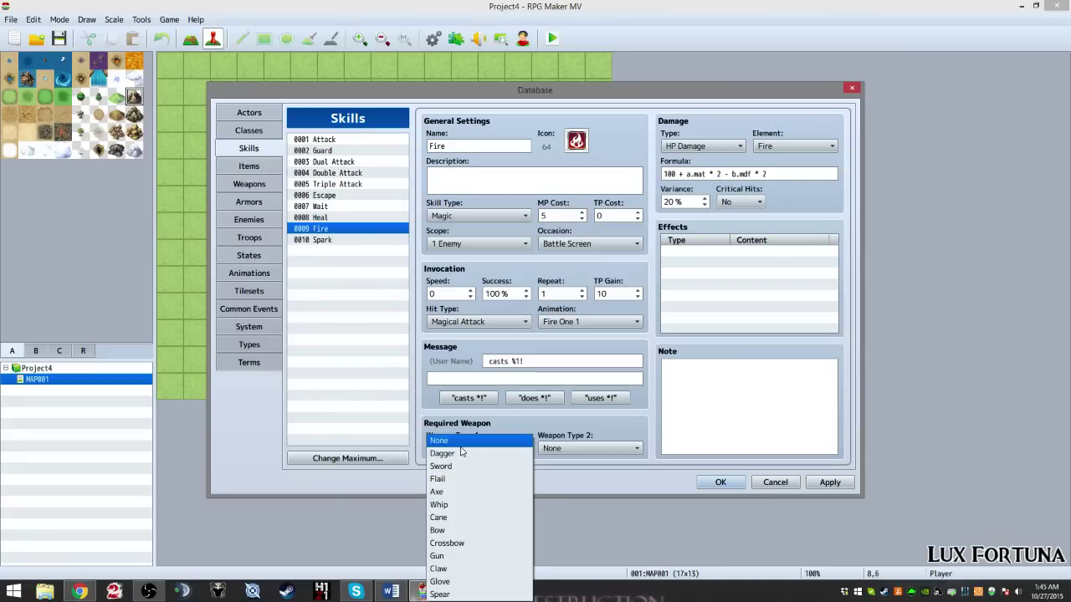
{"action": "left_click", "coordinate": [452, 440]}
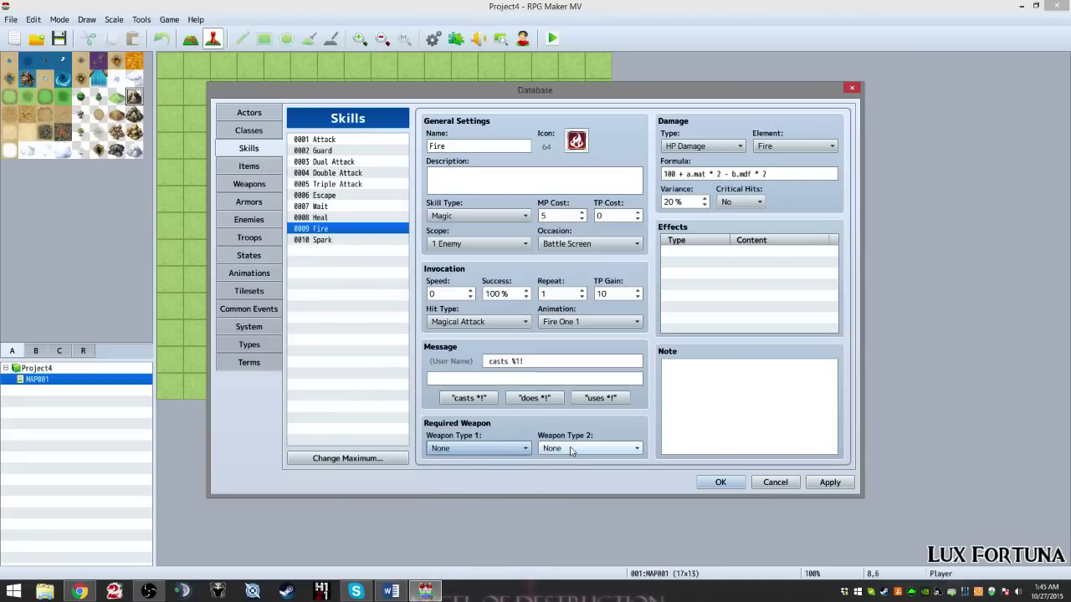
{"action": "mouse_move", "coordinate": [570, 451]}
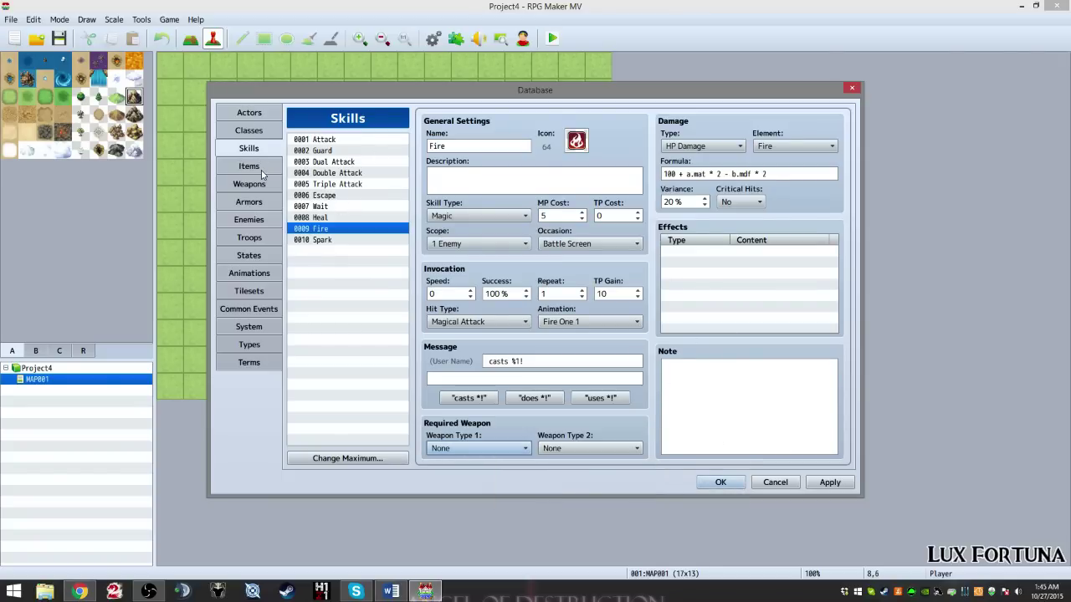
Step: Raise the maximum number of skills in the database to 11
{"action": "left_click", "coordinate": [350, 457]}
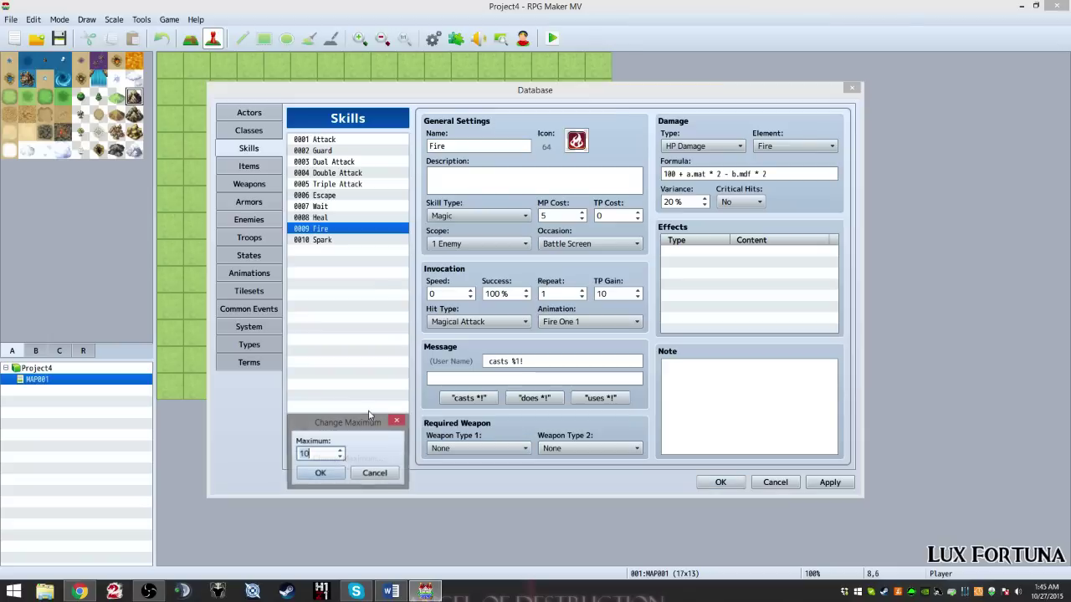
{"action": "type", "text": "11"}
{"action": "left_click", "coordinate": [320, 473]}
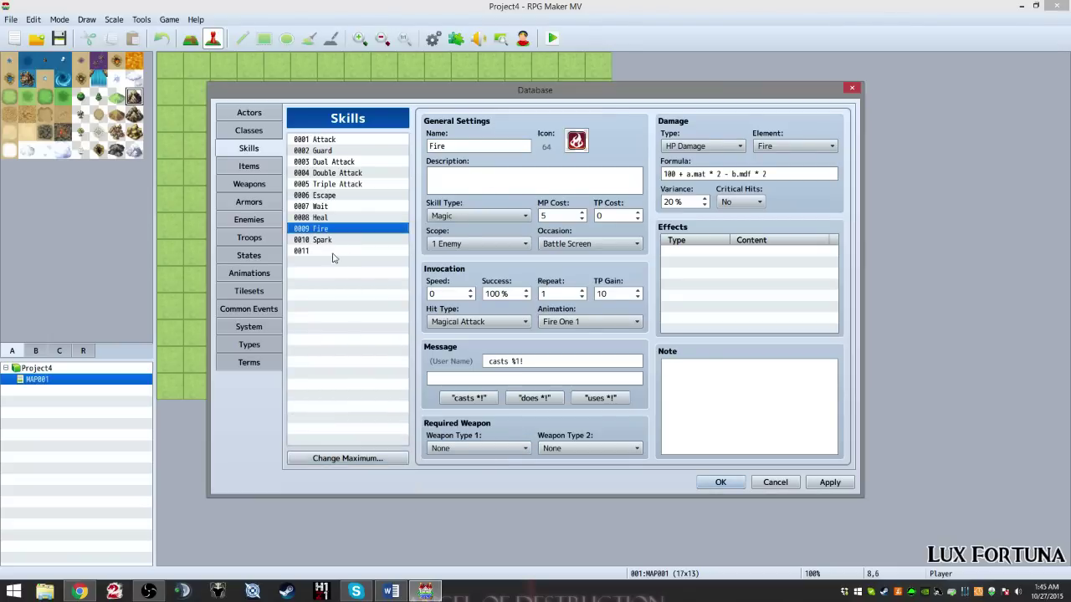
Step: Look through the icons available for the empty skill 0011 without choosing one
{"action": "left_click", "coordinate": [336, 251]}
{"action": "double_click", "coordinate": [586, 140]}
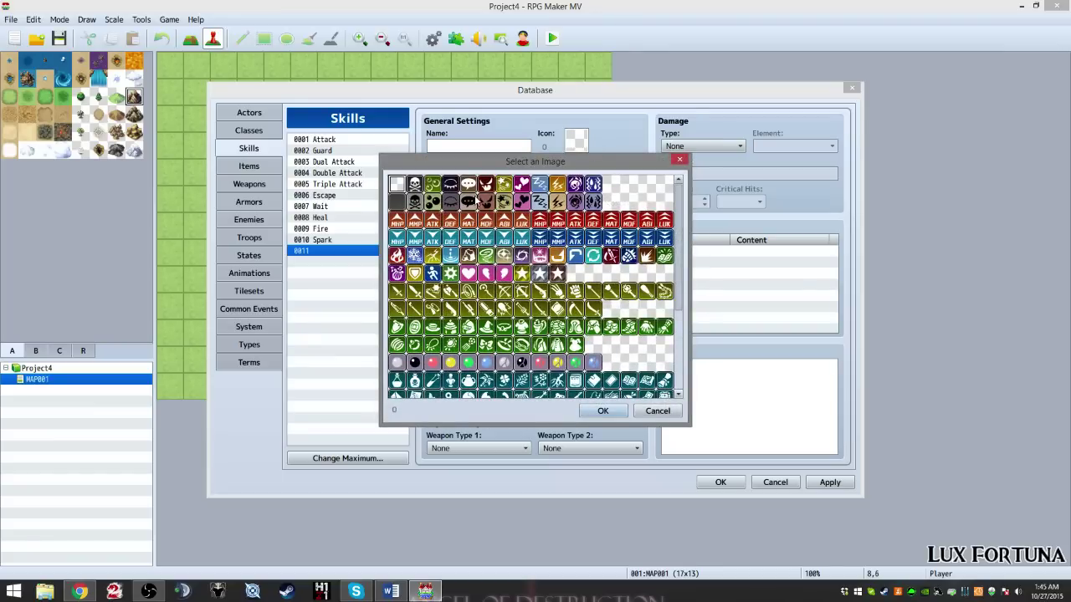
{"action": "scroll", "coordinate": [471, 255], "scroll_direction": "down", "scroll_amount": 2}
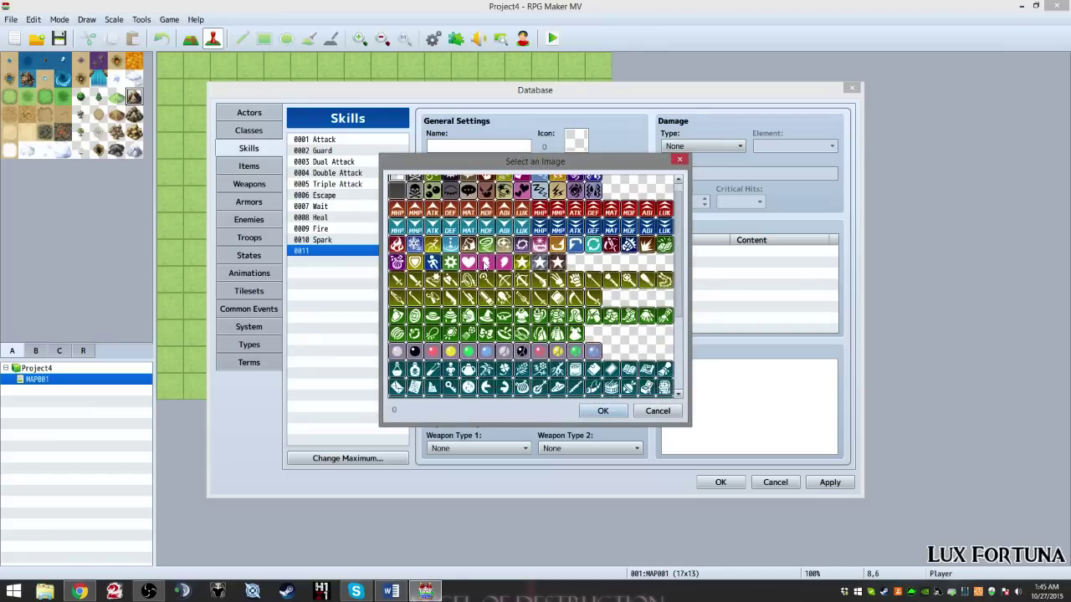
{"action": "left_click", "coordinate": [657, 411]}
{"action": "double_click", "coordinate": [578, 138]}
{"action": "scroll", "coordinate": [586, 318], "scroll_direction": "down", "scroll_amount": 4}
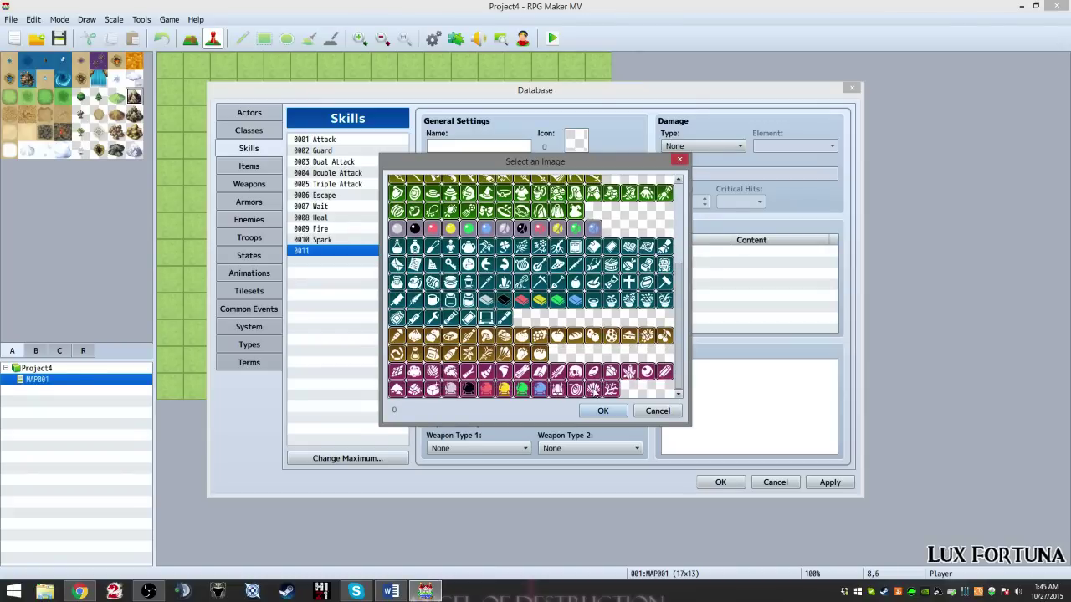
{"action": "scroll", "coordinate": [571, 402], "scroll_direction": "up", "scroll_amount": 1}
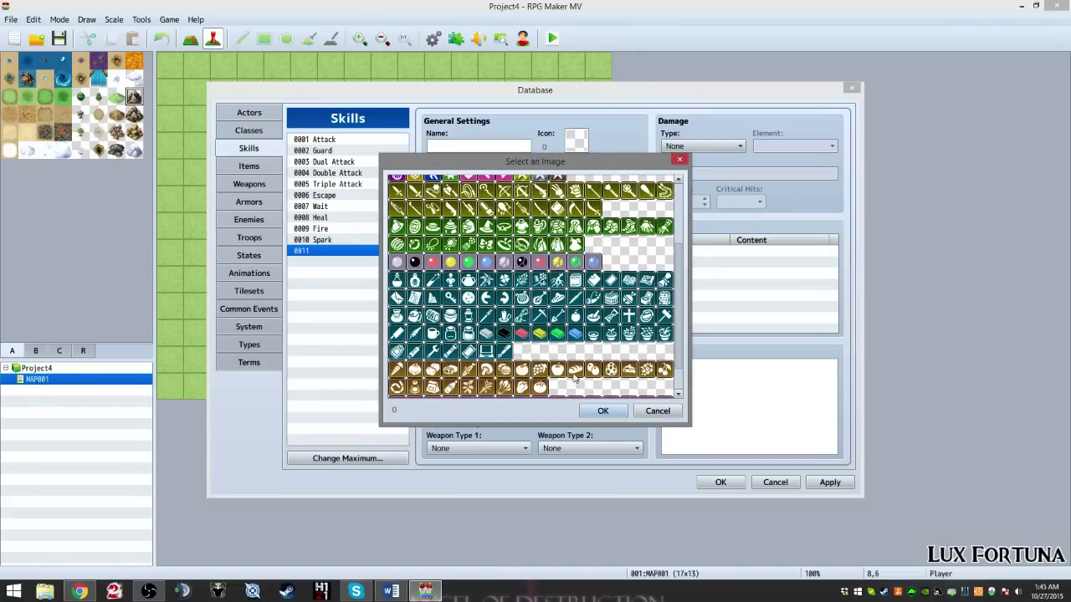
{"action": "scroll", "coordinate": [578, 377], "scroll_direction": "up", "scroll_amount": 3}
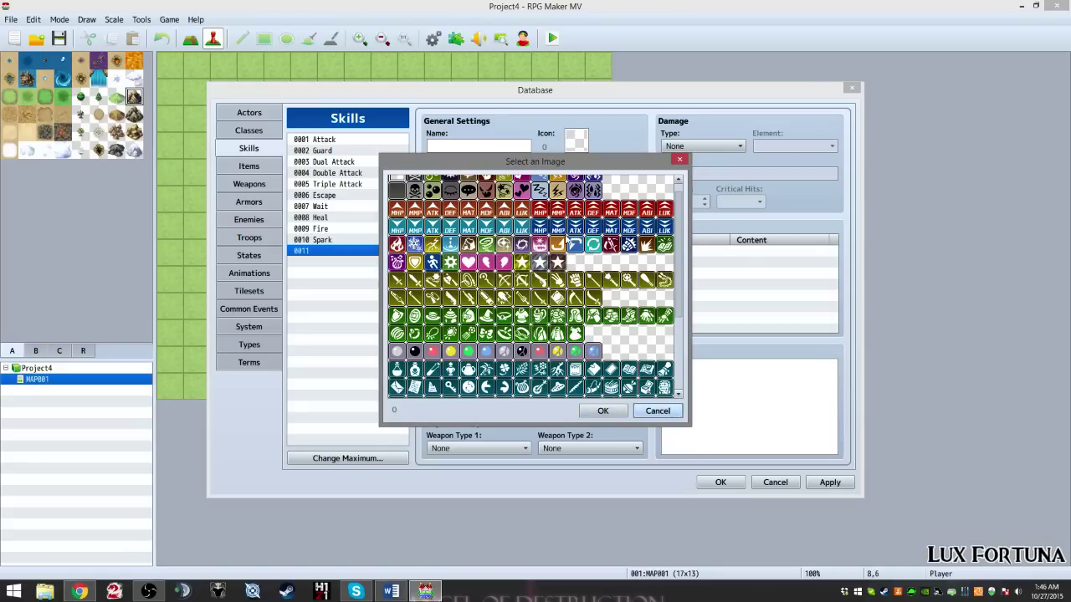
{"action": "scroll", "coordinate": [566, 237], "scroll_direction": "up", "scroll_amount": 1}
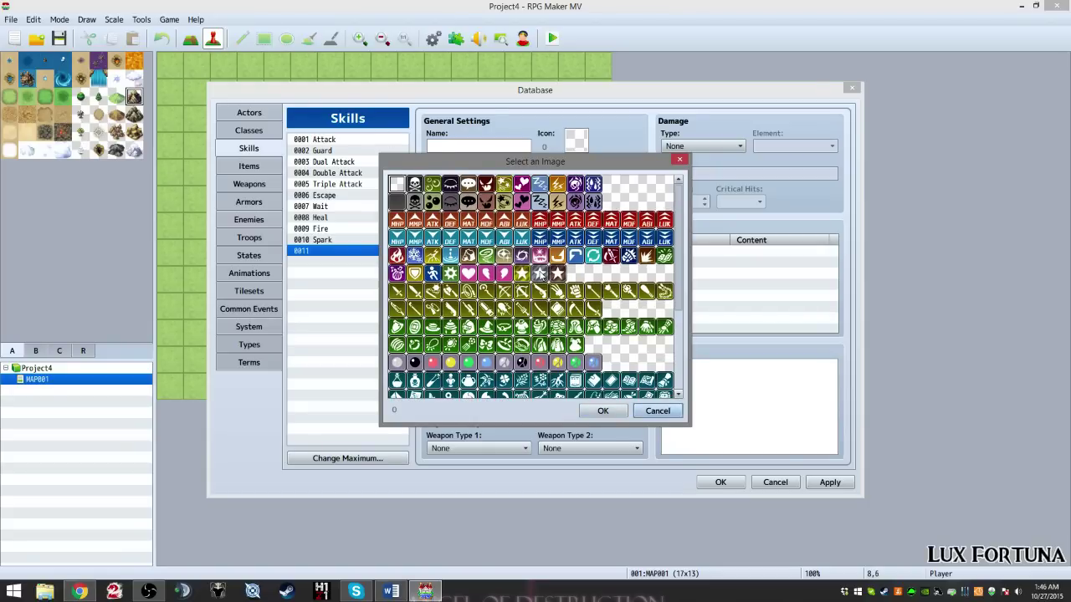
{"action": "left_click", "coordinate": [661, 413]}
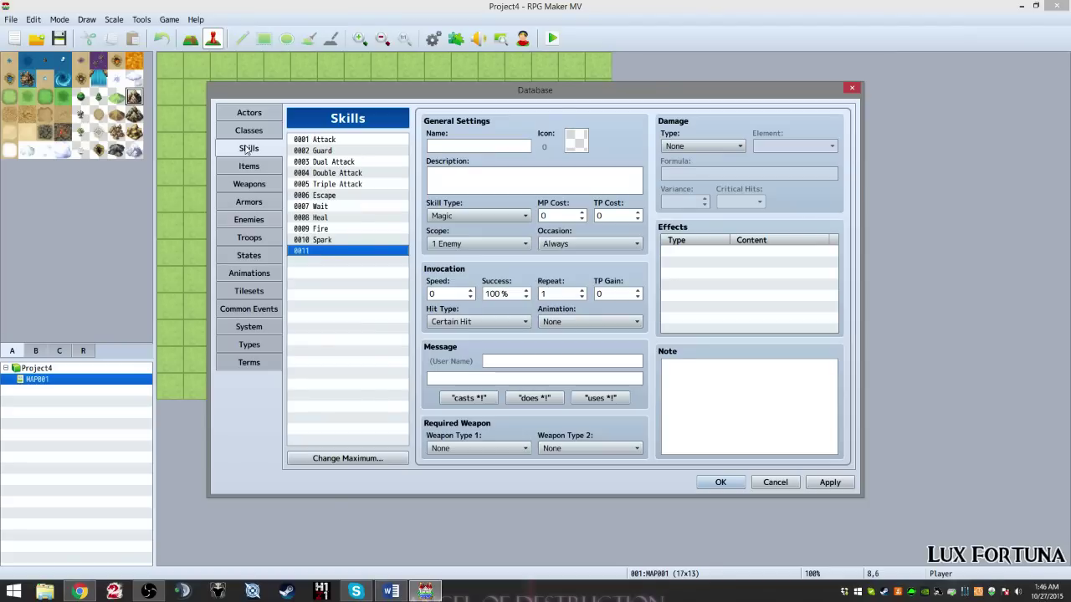
Step: View the Potion's settings in the item data and return to the skills data
{"action": "left_click", "coordinate": [243, 173]}
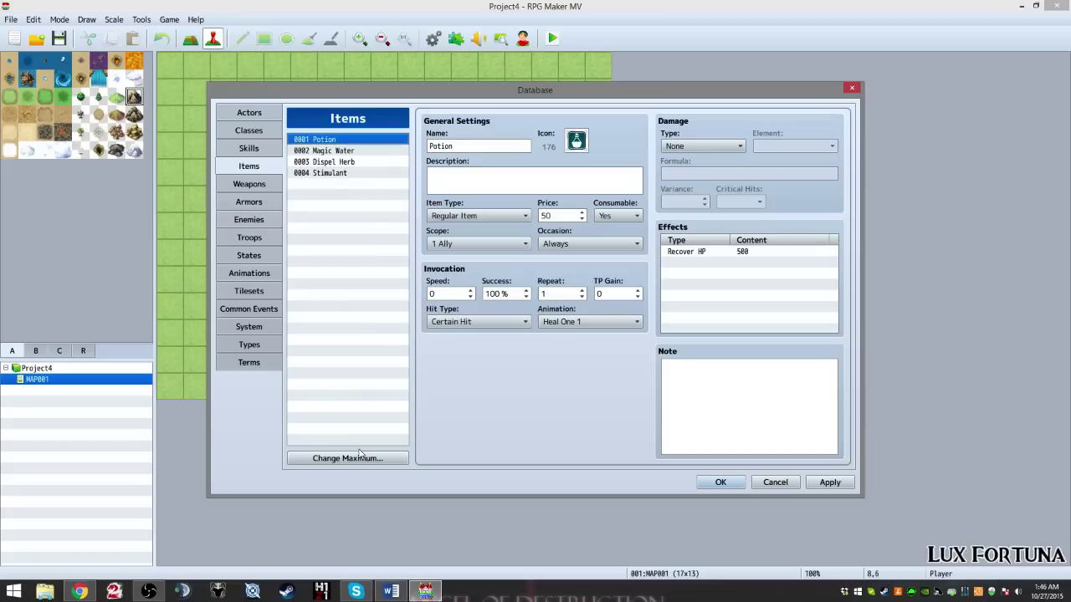
{"action": "left_click", "coordinate": [249, 148]}
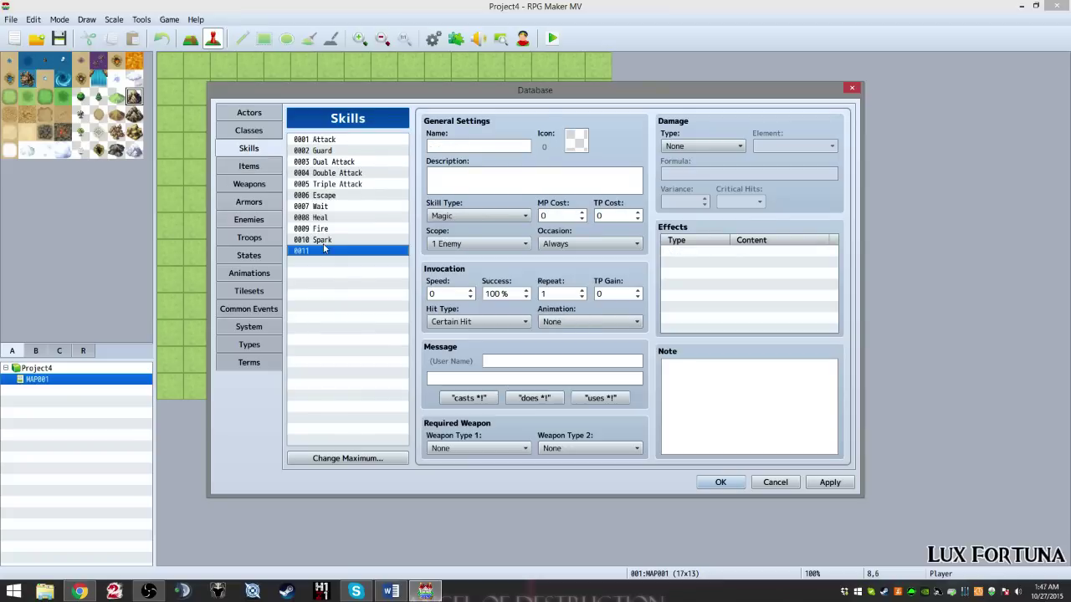
{"action": "left_click", "coordinate": [350, 460]}
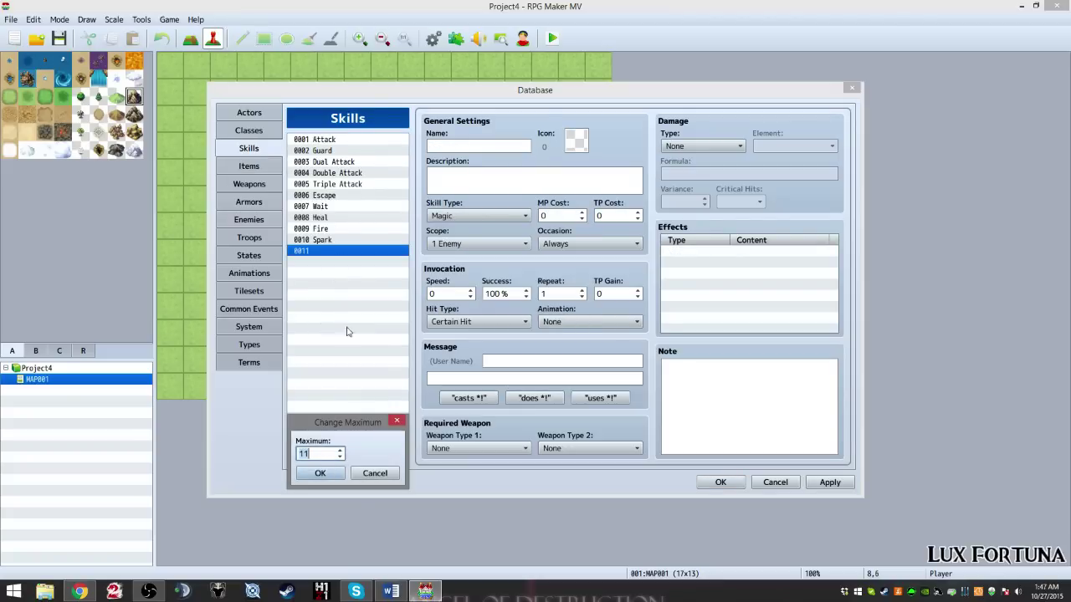
{"action": "left_click", "coordinate": [375, 473]}
{"action": "left_click", "coordinate": [262, 168]}
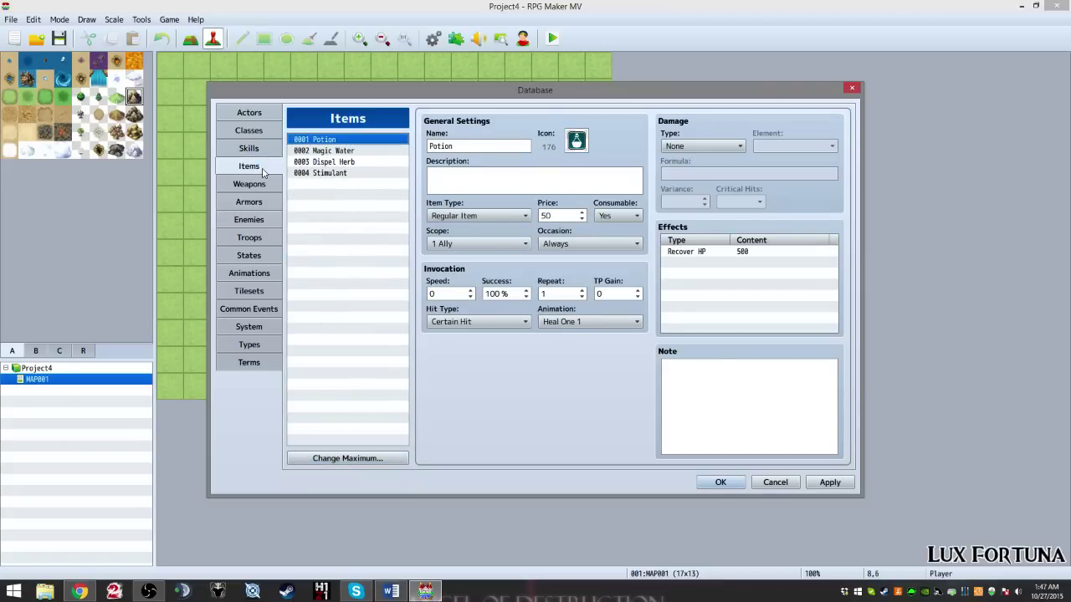
{"action": "left_click", "coordinate": [250, 117]}
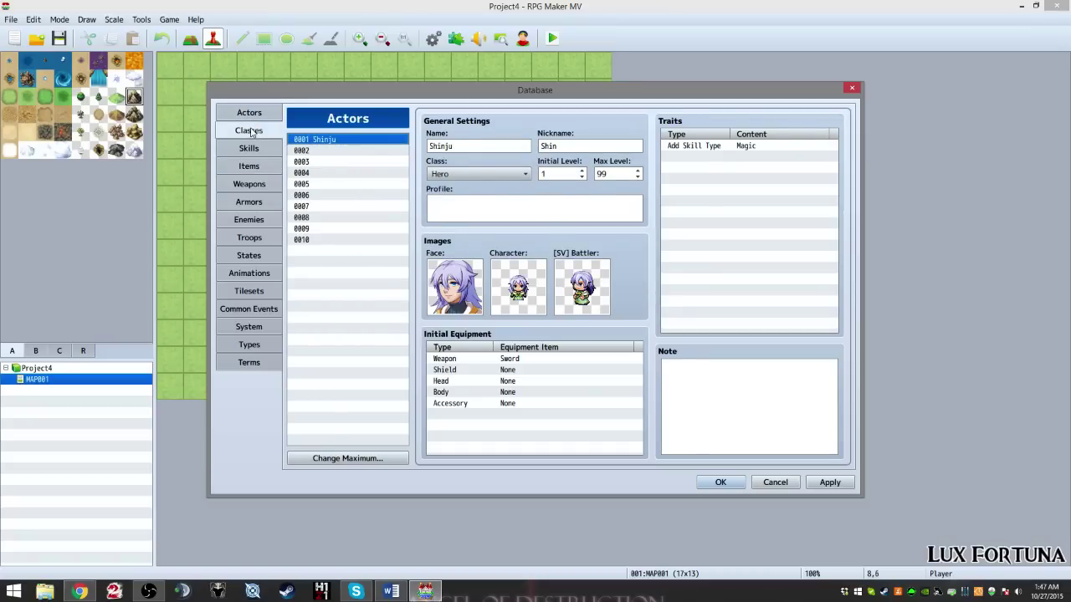
{"action": "left_click", "coordinate": [250, 132]}
{"action": "left_click", "coordinate": [250, 148]}
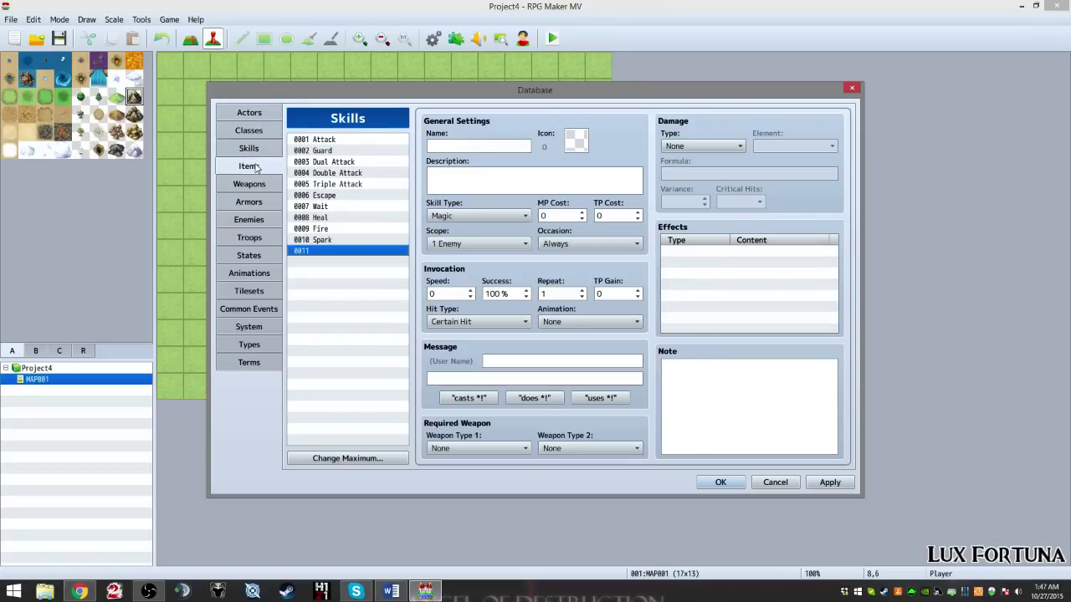
Step: Raise the maximum number of items in the database to 5 and select the empty item 0005
{"action": "left_click", "coordinate": [256, 168]}
{"action": "left_click", "coordinate": [368, 459]}
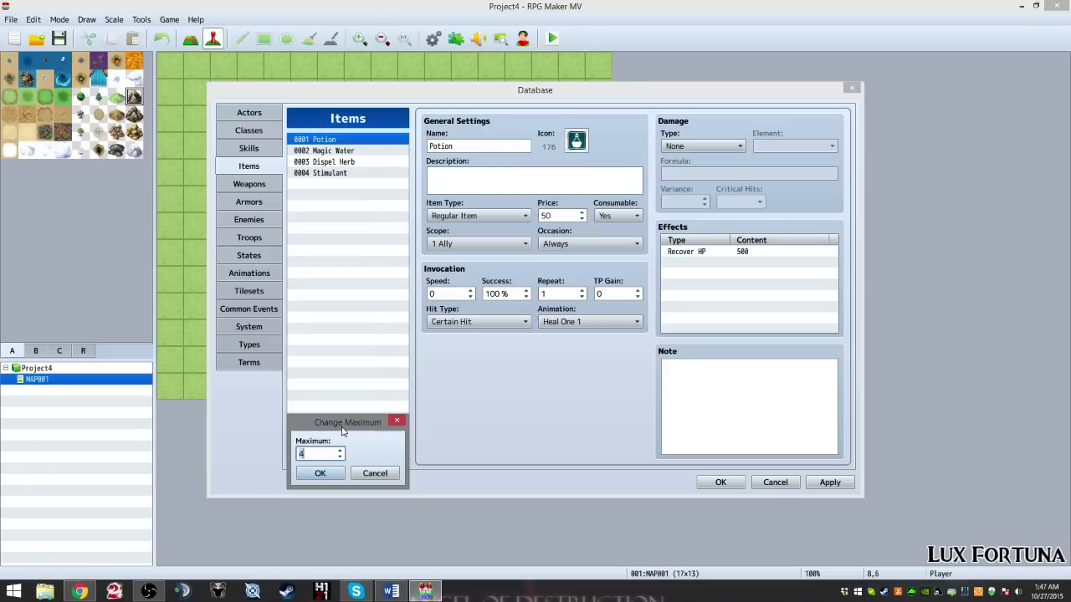
{"action": "type", "text": "5"}
{"action": "key", "text": "Return"}
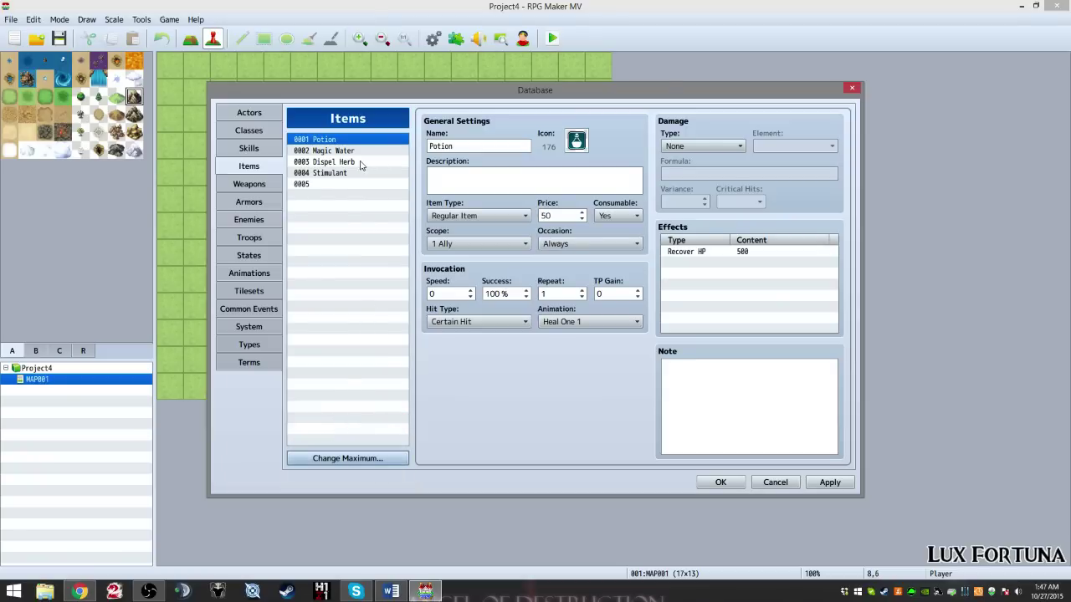
{"action": "left_click", "coordinate": [330, 185]}
{"action": "left_click", "coordinate": [459, 148]}
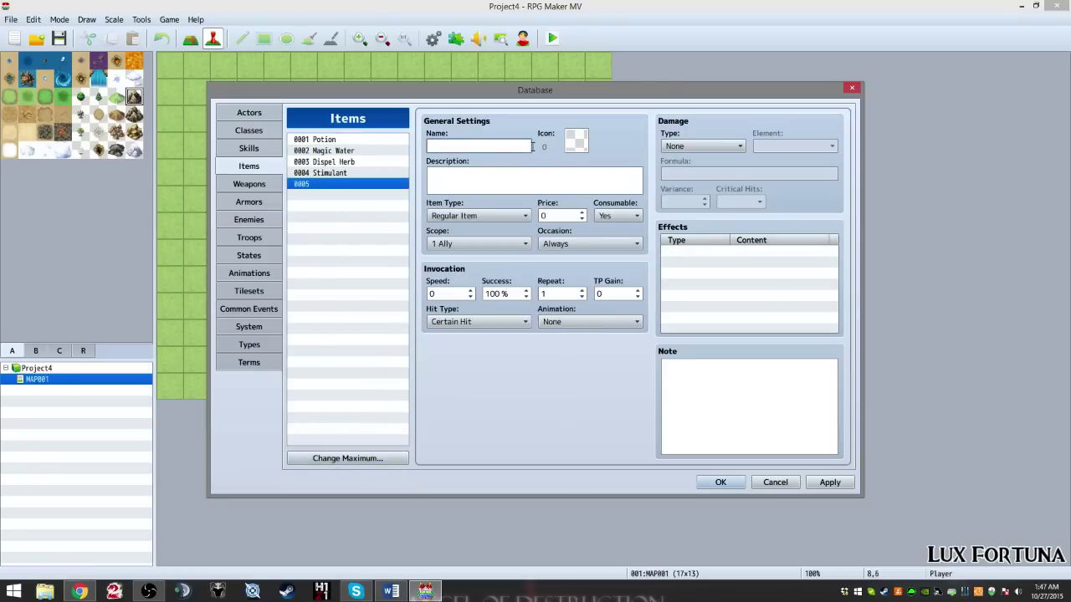
Step: Change the Potion's Recover HP effect to a flat amount of 200
{"action": "left_click", "coordinate": [327, 139]}
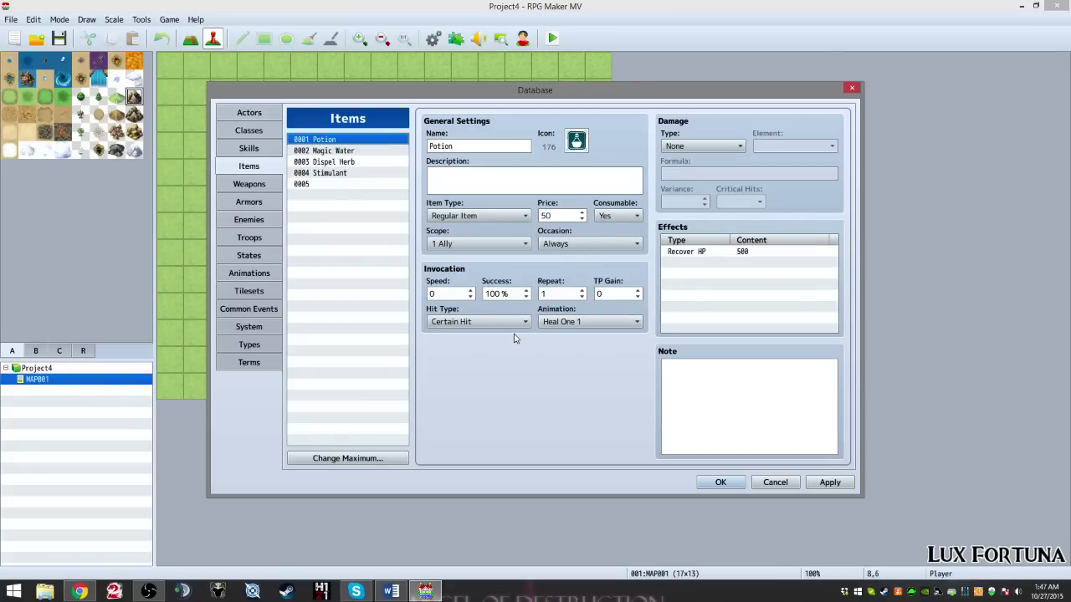
{"action": "double_click", "coordinate": [692, 253]}
{"action": "left_click", "coordinate": [817, 347]}
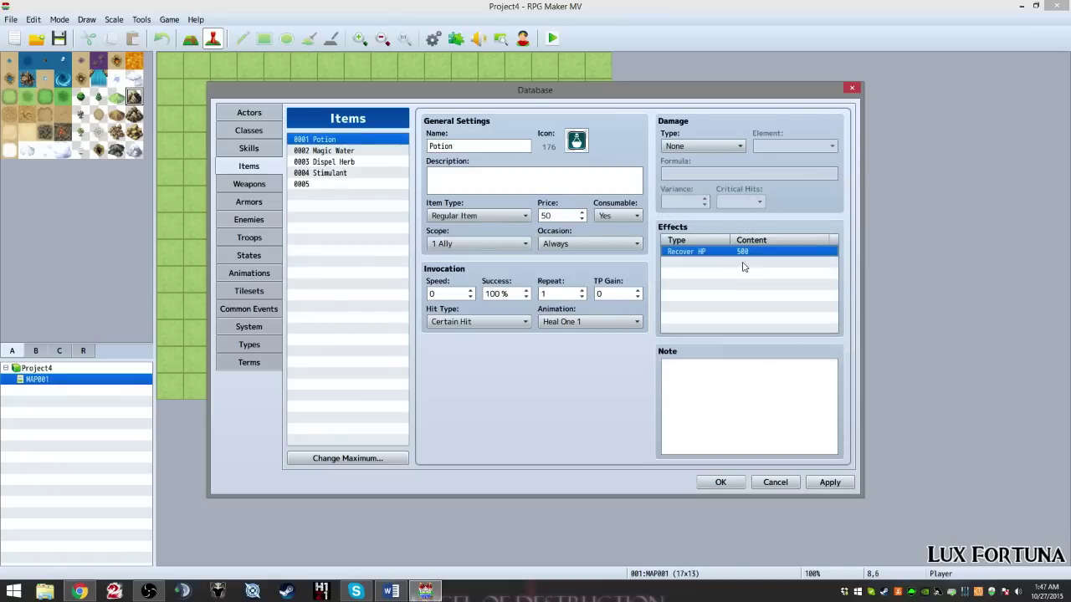
{"action": "double_click", "coordinate": [739, 258]}
{"action": "key", "text": "Tab"}
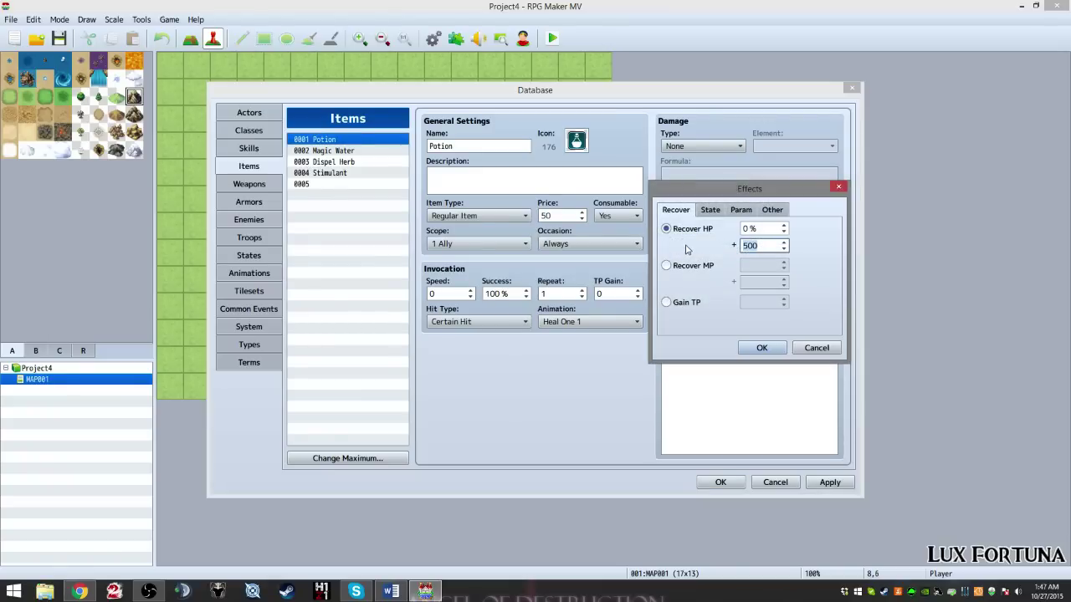
{"action": "type", "text": "200"}
{"action": "left_click", "coordinate": [761, 347]}
Step: Name the empty item 0005 "Magic Herb" and assign it icon 178
{"action": "left_click", "coordinate": [291, 184]}
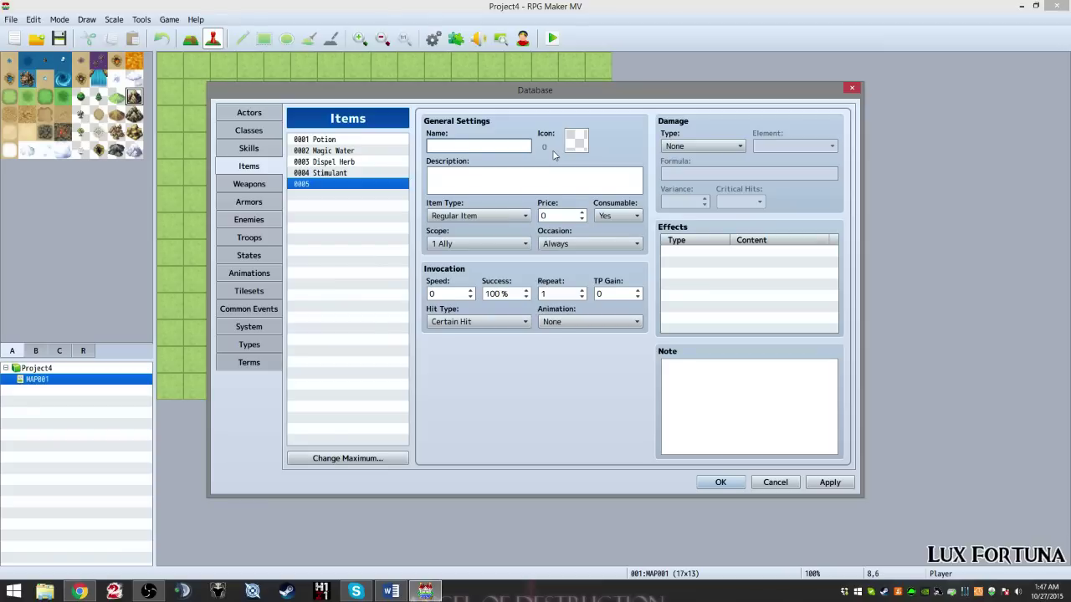
{"action": "type", "text": "Magic Herb"}
{"action": "double_click", "coordinate": [575, 142]}
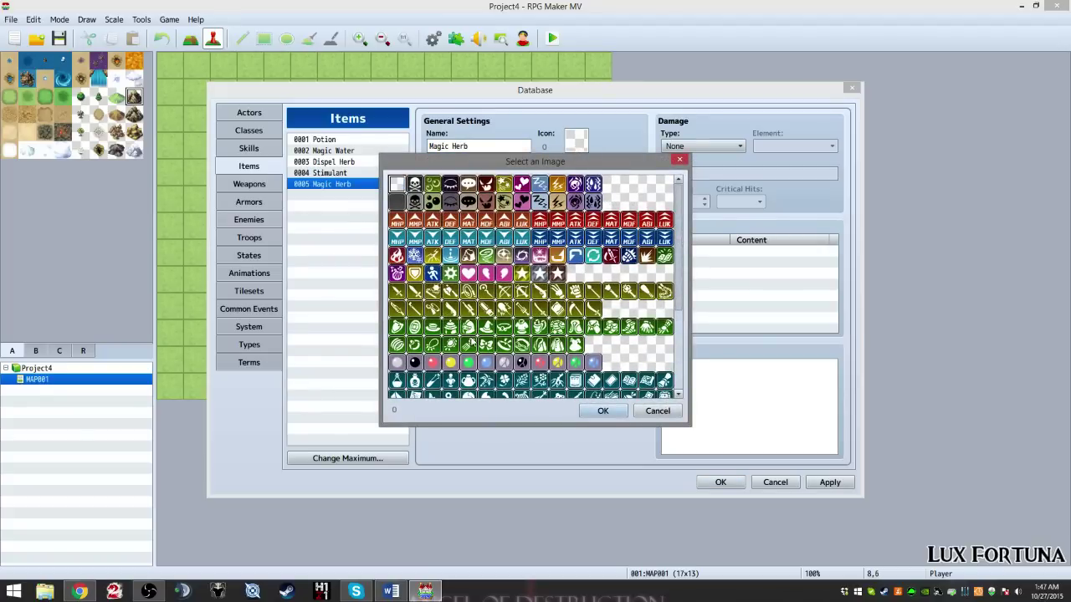
{"action": "scroll", "coordinate": [471, 343], "scroll_direction": "down", "scroll_amount": 3}
{"action": "left_click", "coordinate": [434, 326]}
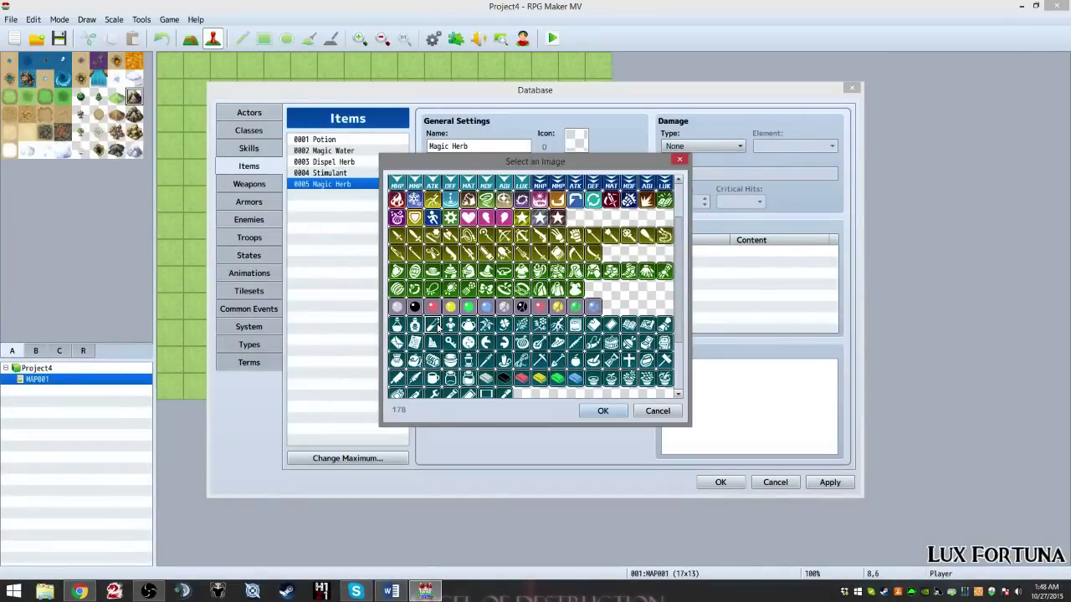
{"action": "double_click", "coordinate": [438, 328]}
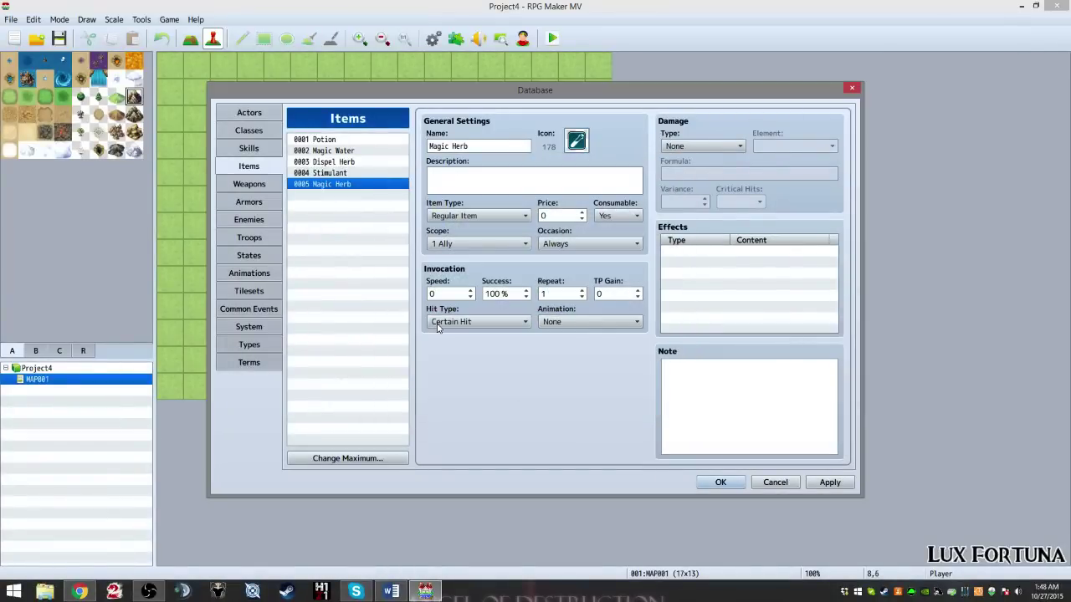
Step: Replace the Magic Herb's icon with icon 181
{"action": "double_click", "coordinate": [577, 143]}
{"action": "scroll", "coordinate": [441, 348], "scroll_direction": "down", "scroll_amount": 3}
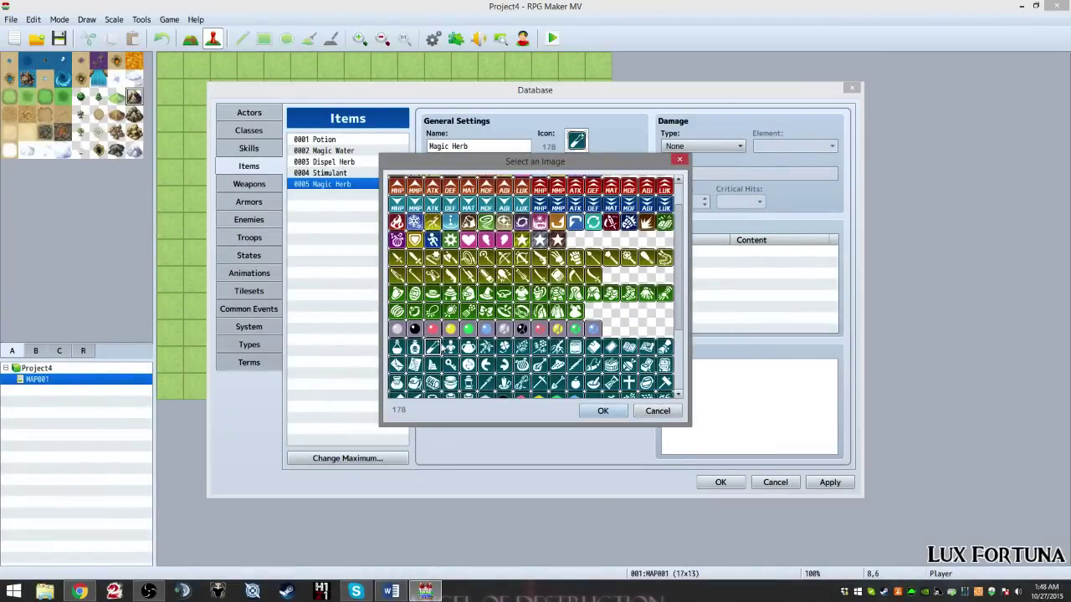
{"action": "scroll", "coordinate": [442, 348], "scroll_direction": "down", "scroll_amount": 3}
{"action": "left_click", "coordinate": [492, 316]}
{"action": "double_click", "coordinate": [492, 316]}
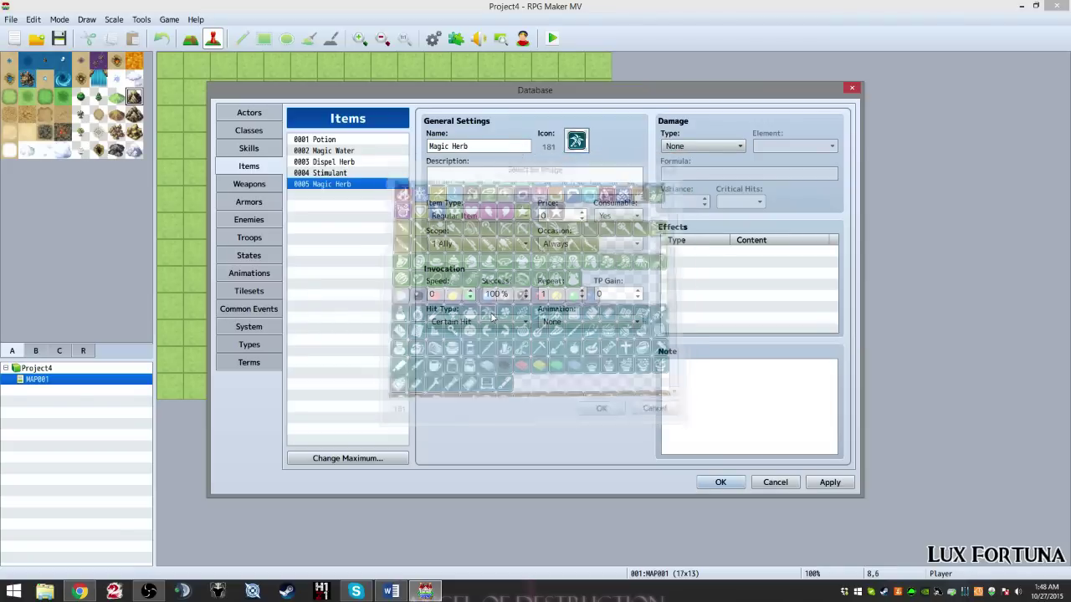
Step: Describe the Magic Herb as "Heals the user and restores some MP." and set its price to 25
{"action": "left_click", "coordinate": [527, 180]}
{"action": "type", "text": "H"}
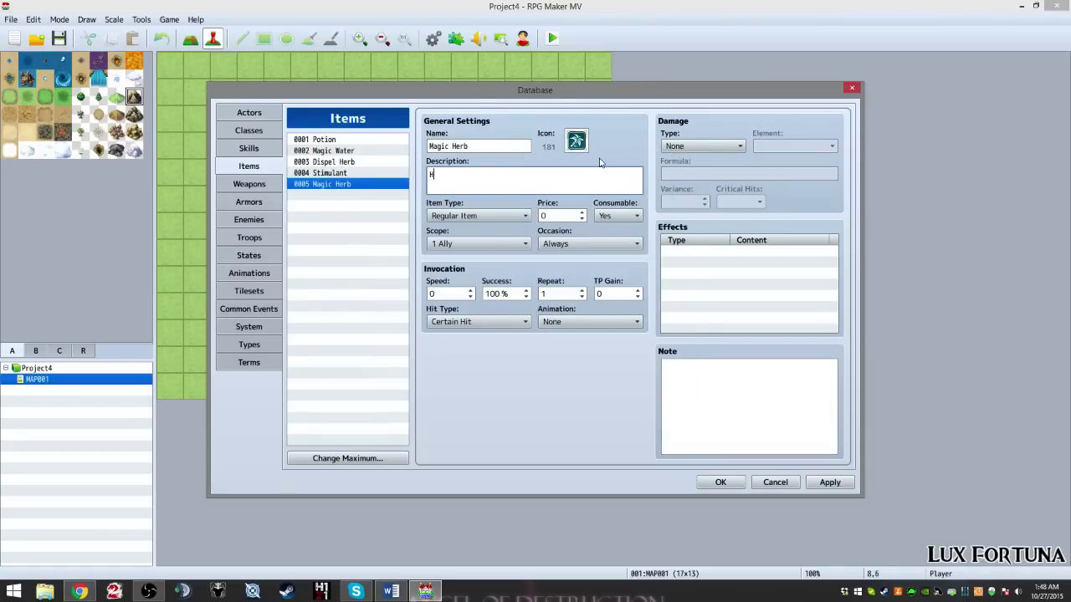
{"action": "type", "text": "eals the user and restores some MP."}
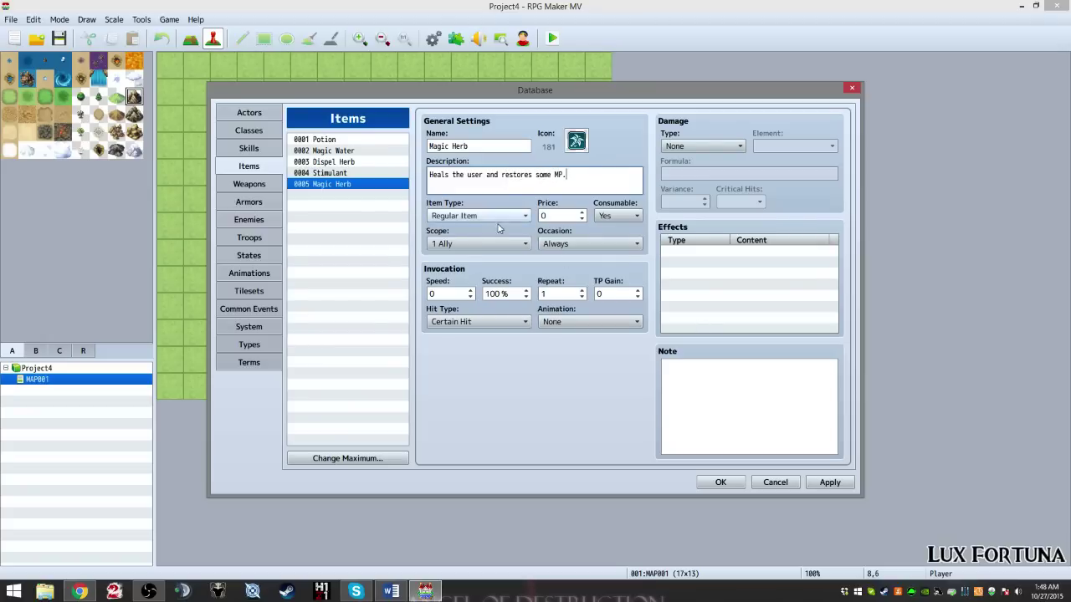
{"action": "left_click", "coordinate": [549, 216]}
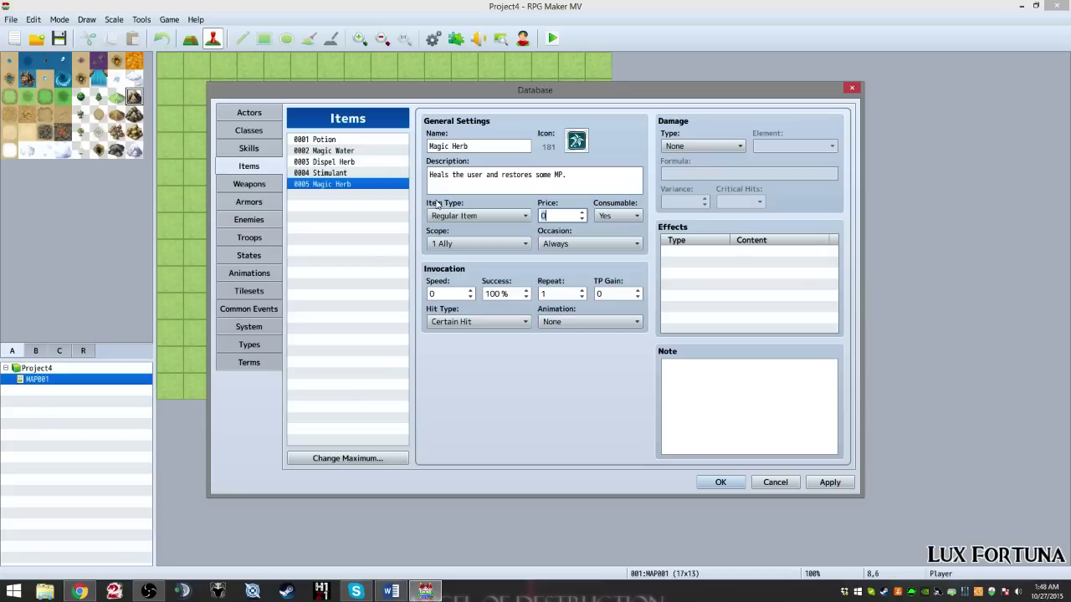
{"action": "type", "text": "25"}
Step: Look through the Magic Herb's scope, occasion, repeat, hit type and animation options without changing them
{"action": "left_click", "coordinate": [469, 249]}
{"action": "left_click", "coordinate": [470, 249]}
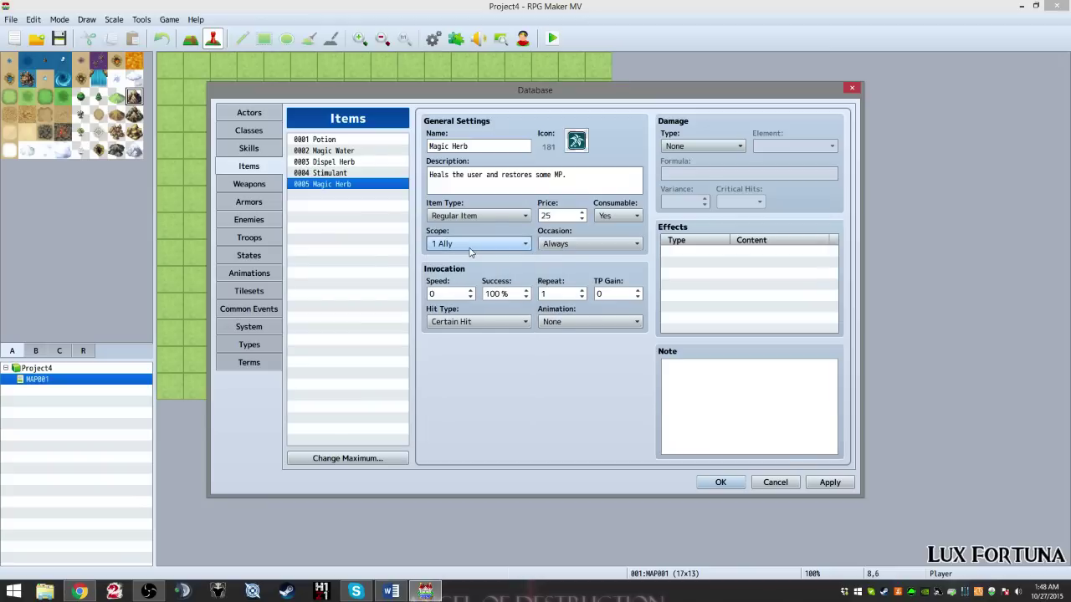
{"action": "left_click", "coordinate": [616, 245]}
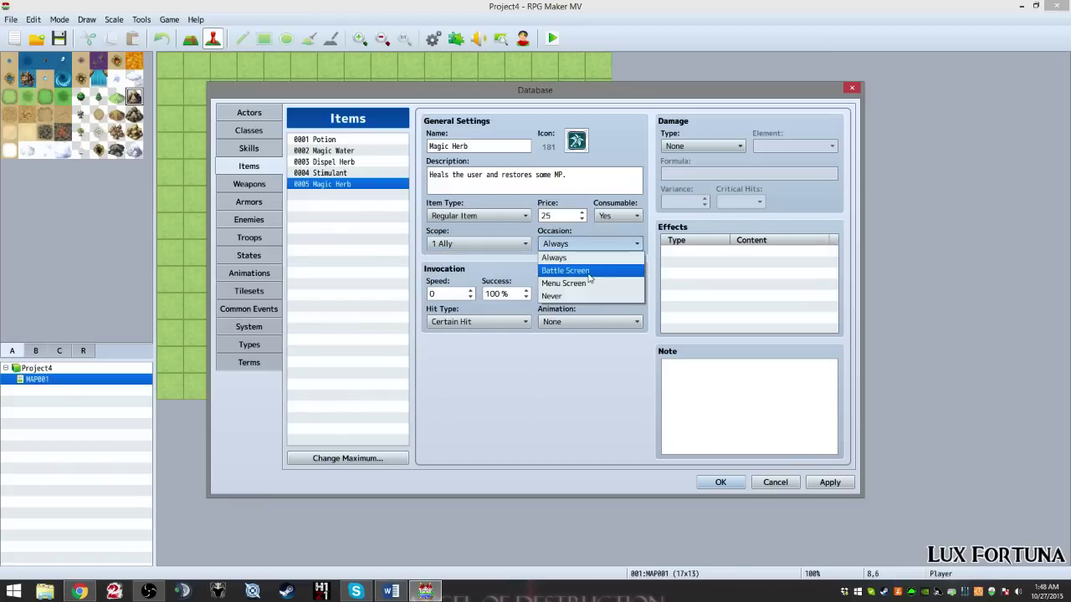
{"action": "left_click", "coordinate": [576, 380]}
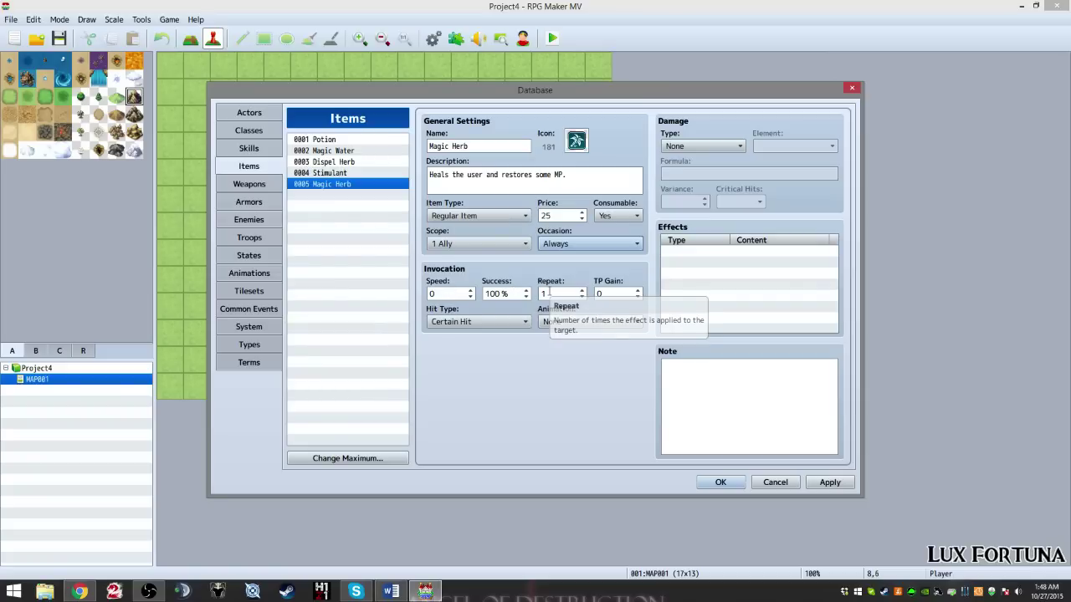
{"action": "left_click", "coordinate": [549, 292]}
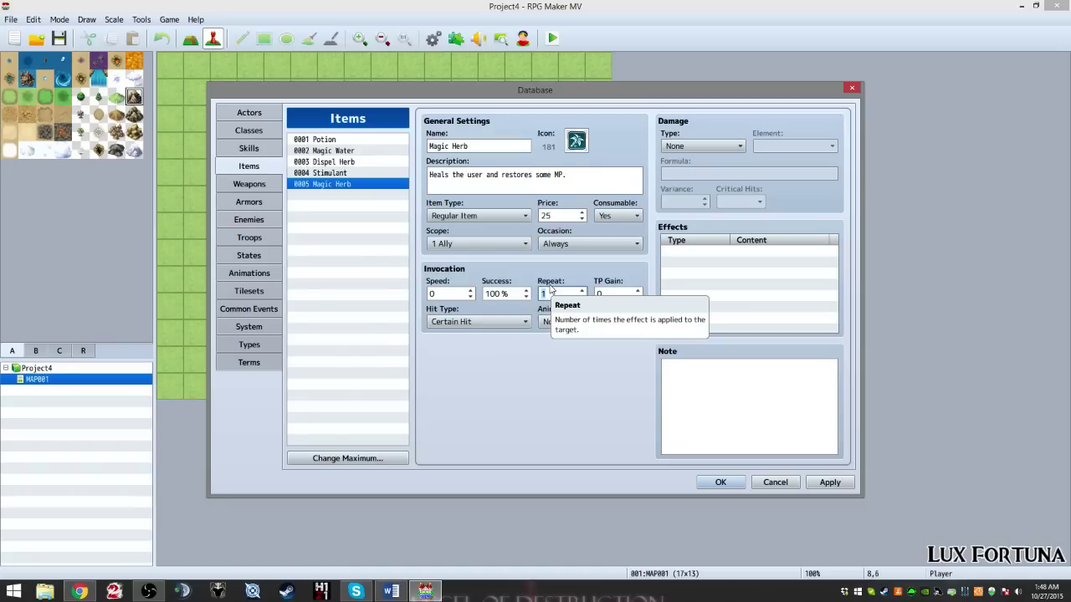
{"action": "left_click", "coordinate": [482, 323]}
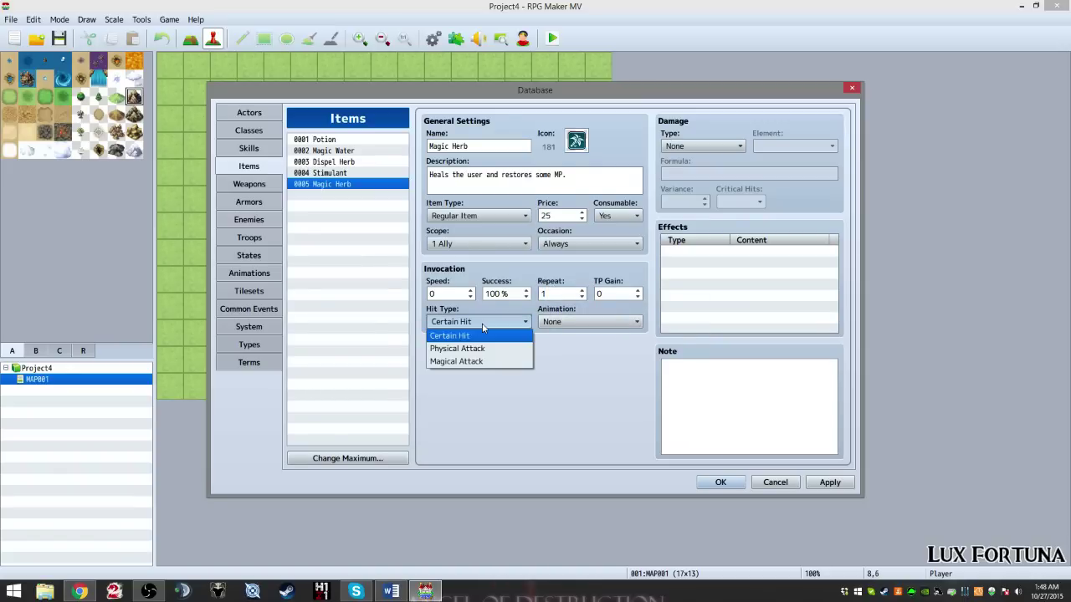
{"action": "left_click", "coordinate": [482, 329]}
{"action": "left_click", "coordinate": [570, 323]}
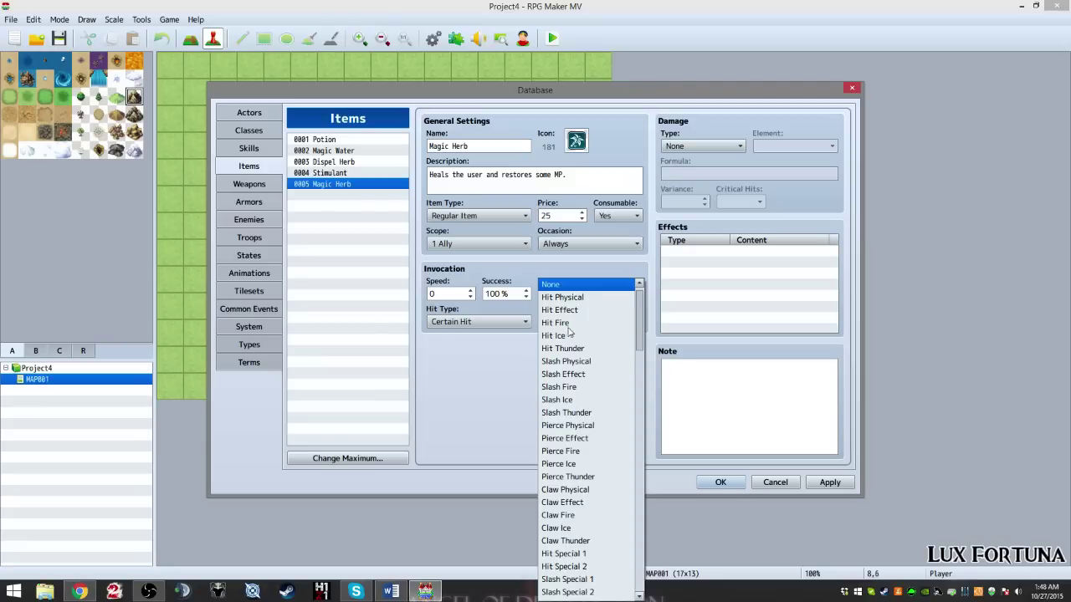
{"action": "left_click", "coordinate": [469, 395]}
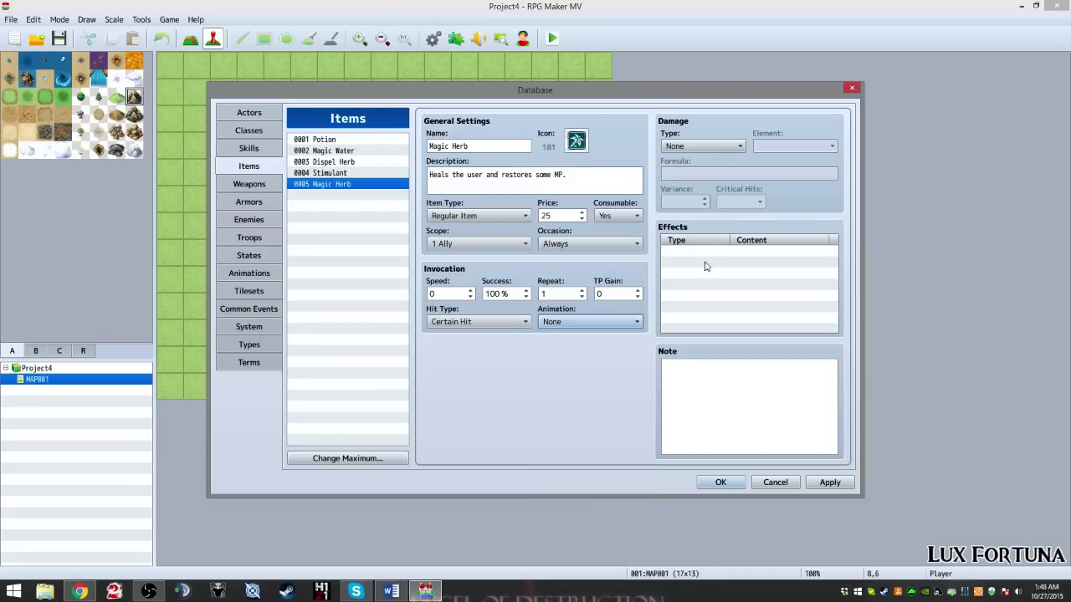
Step: Set the Magic Herb's invocation animation to Cure One 1
{"action": "left_click", "coordinate": [562, 323]}
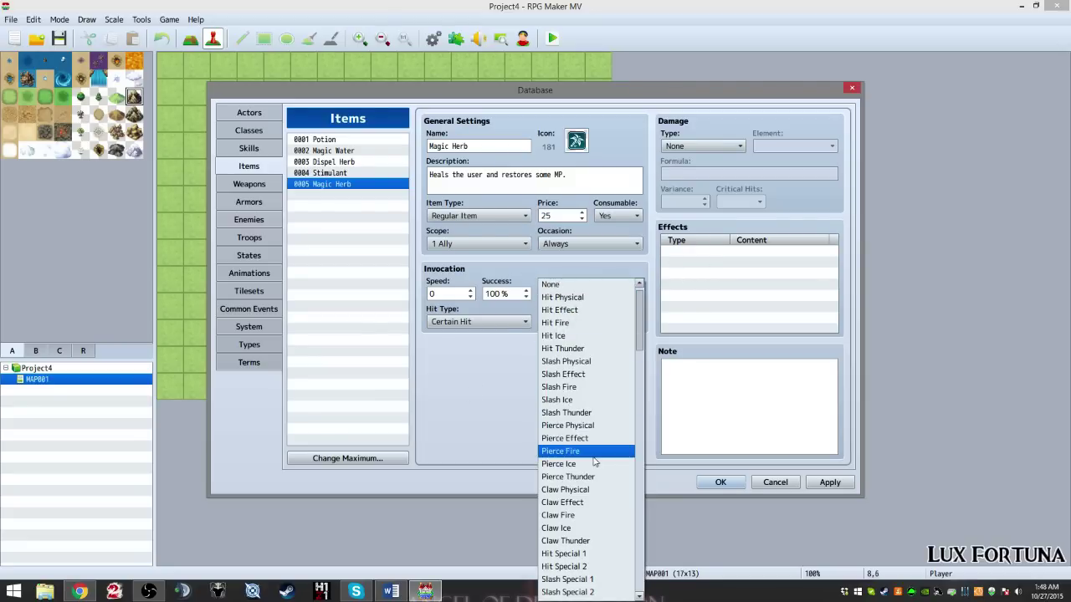
{"action": "scroll", "coordinate": [602, 427], "scroll_direction": "down", "scroll_amount": 3}
{"action": "scroll", "coordinate": [608, 443], "scroll_direction": "down", "scroll_amount": 5}
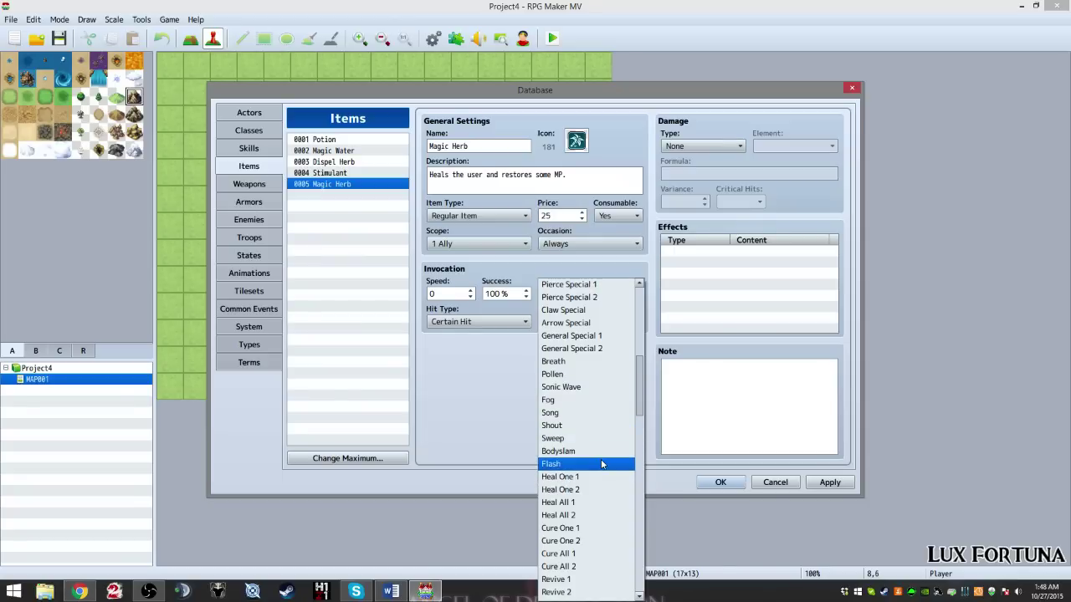
{"action": "scroll", "coordinate": [585, 502], "scroll_direction": "down", "scroll_amount": 1}
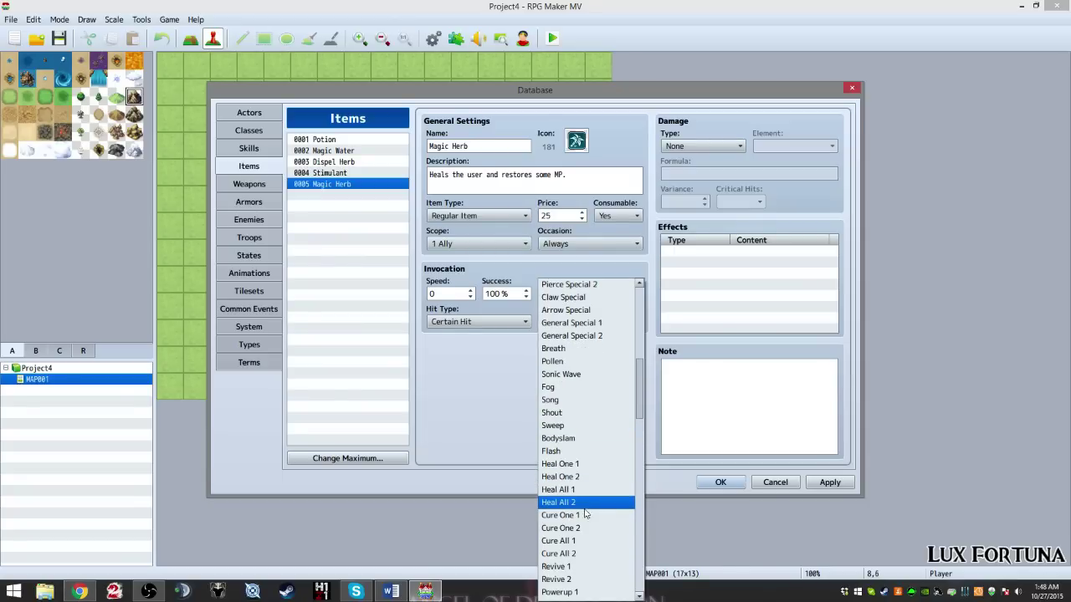
{"action": "left_click", "coordinate": [584, 505]}
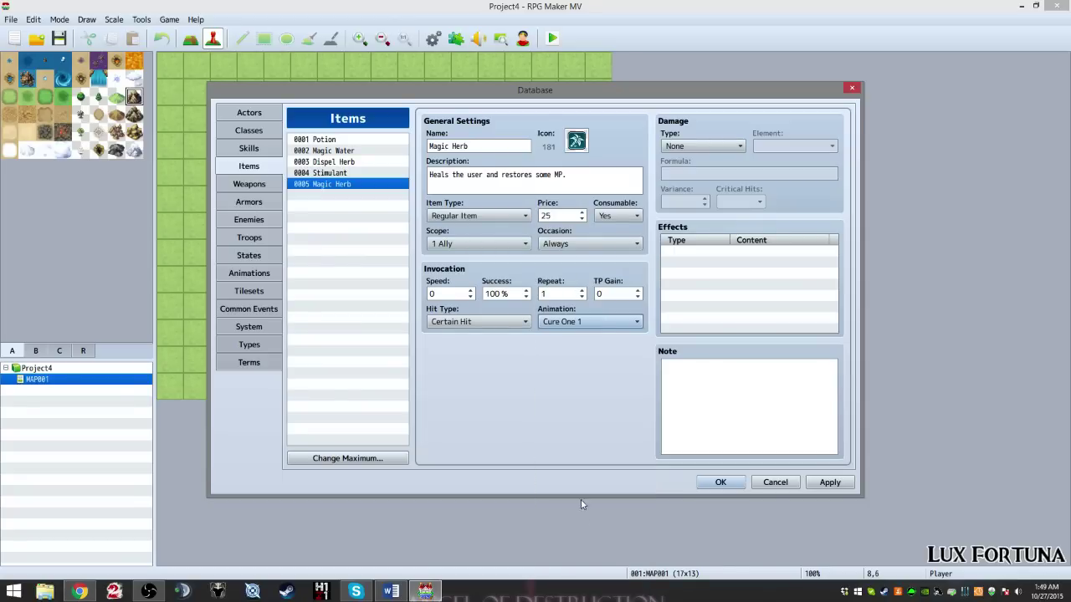
Step: Add a Recover HP effect of 0 % plus 200 to the Magic Herb
{"action": "double_click", "coordinate": [712, 255]}
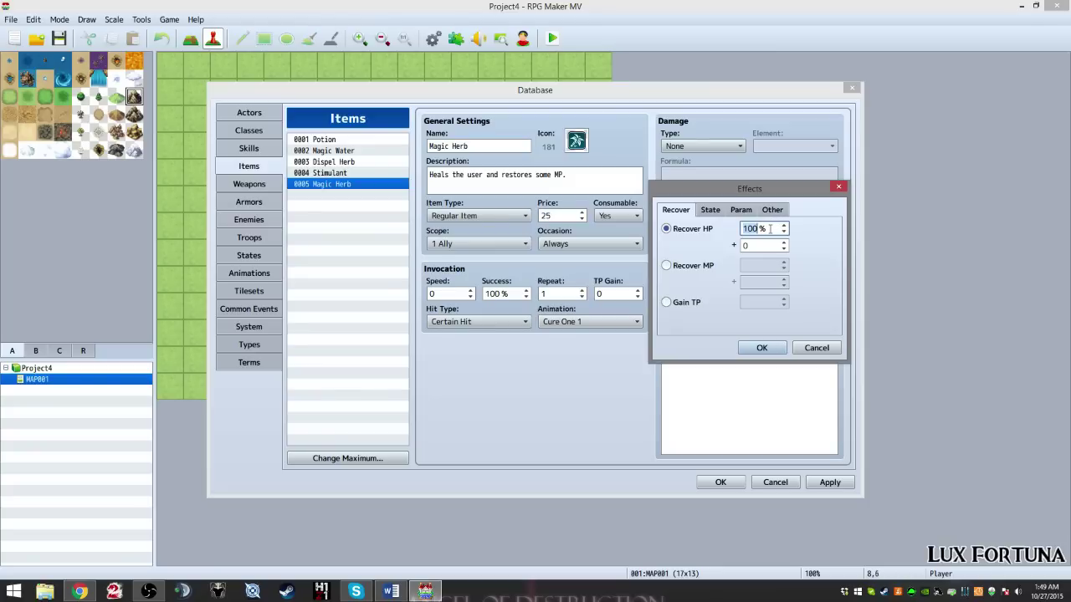
{"action": "type", "text": "50"}
{"action": "double_click", "coordinate": [751, 228]}
{"action": "type", "text": "0"}
{"action": "left_click", "coordinate": [759, 243]}
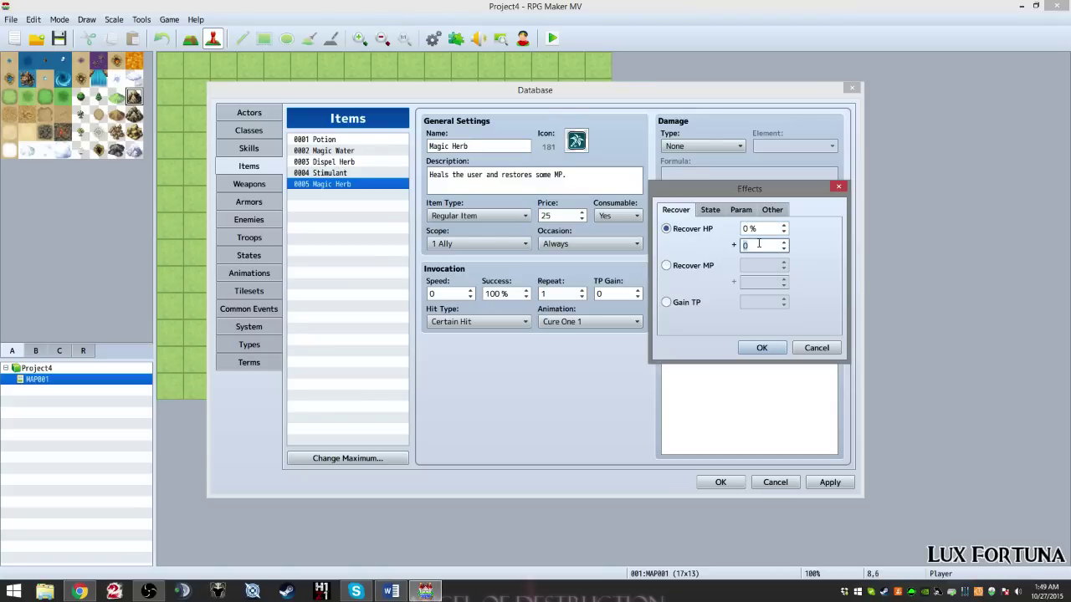
{"action": "type", "text": "500"}
{"action": "key", "text": "Delete"}
{"action": "type", "text": "200"}
{"action": "left_click", "coordinate": [709, 266]}
{"action": "left_click", "coordinate": [693, 229]}
{"action": "left_click", "coordinate": [765, 346]}
Step: Add a Recover MP effect of 0 % plus 20 to the Magic Herb as its second effect
{"action": "double_click", "coordinate": [725, 260]}
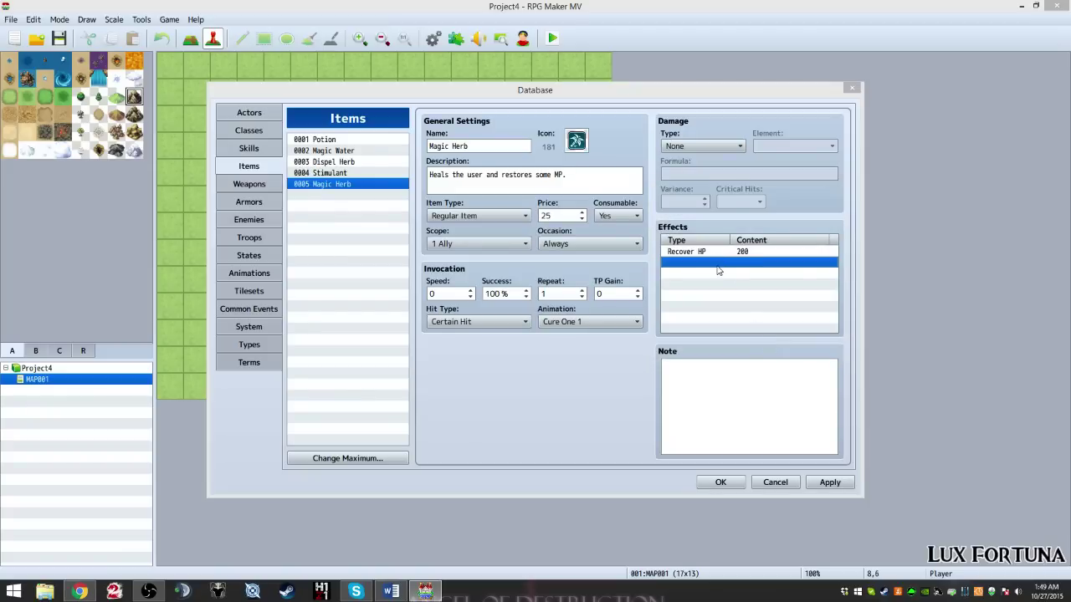
{"action": "left_click", "coordinate": [687, 266]}
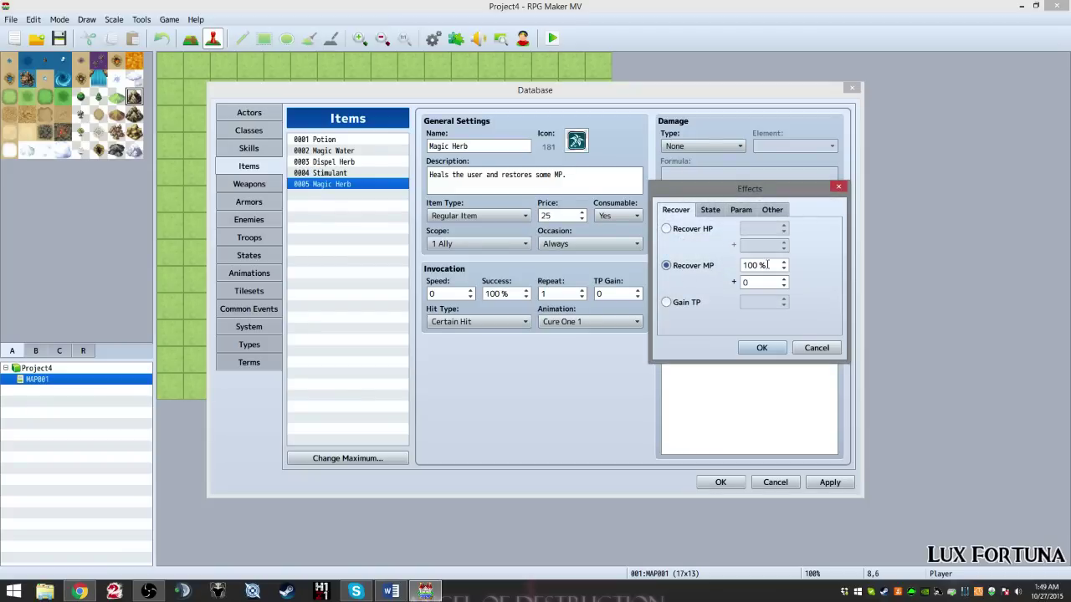
{"action": "left_click_drag", "start_coordinate": [761, 282], "coordinate": [695, 267]}
{"action": "type", "text": "0"}
{"action": "key", "text": "Tab"}
{"action": "type", "text": "20"}
{"action": "left_click", "coordinate": [762, 347]}
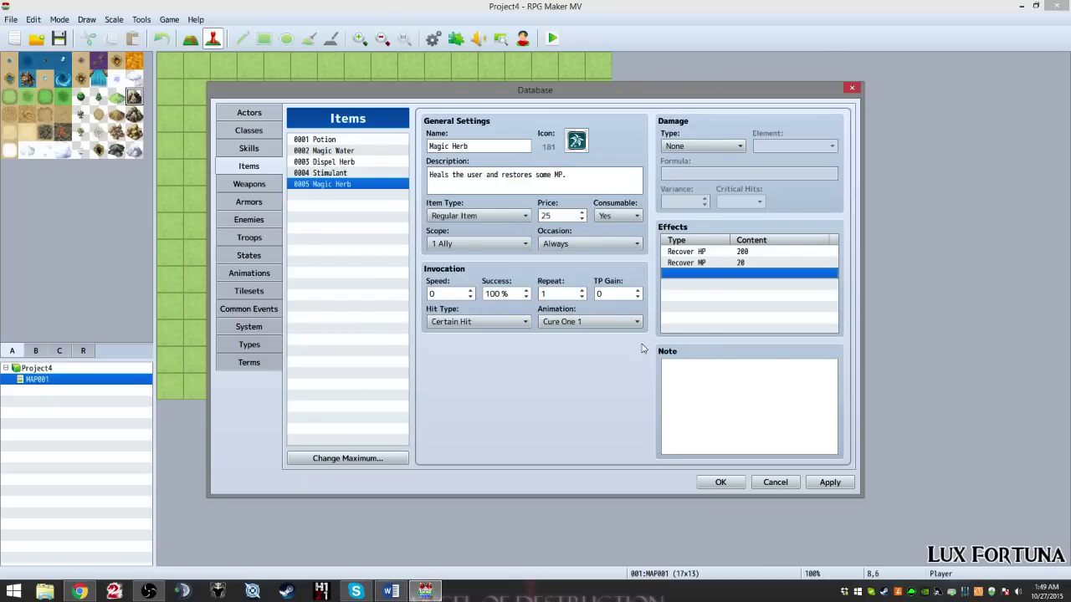
Step: Apply the Magic Herb changes and look at its damage type options without changing the type
{"action": "left_click", "coordinate": [831, 483]}
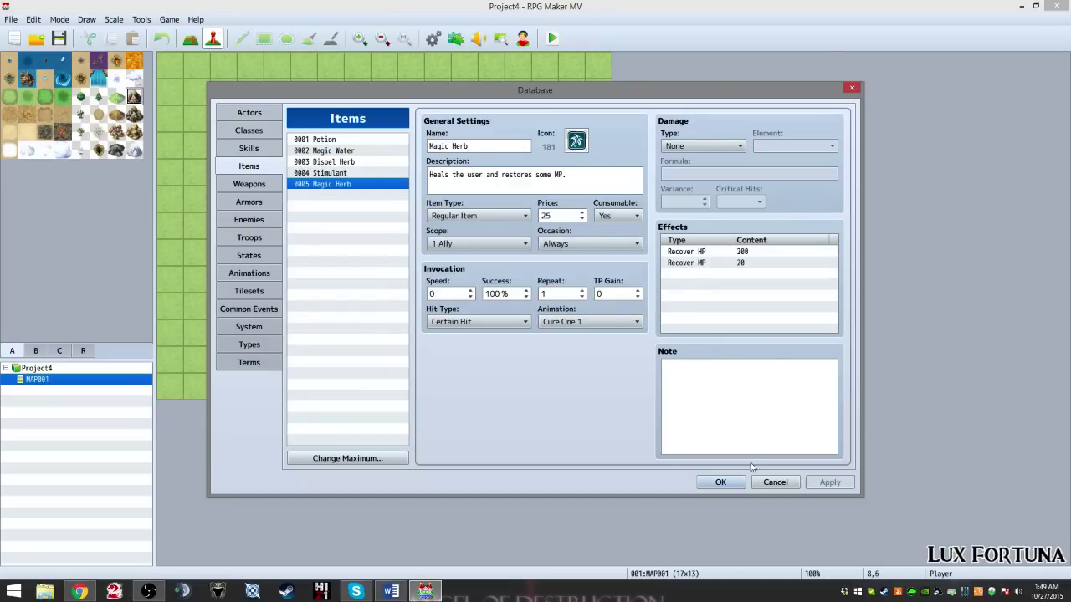
{"action": "left_click", "coordinate": [673, 147]}
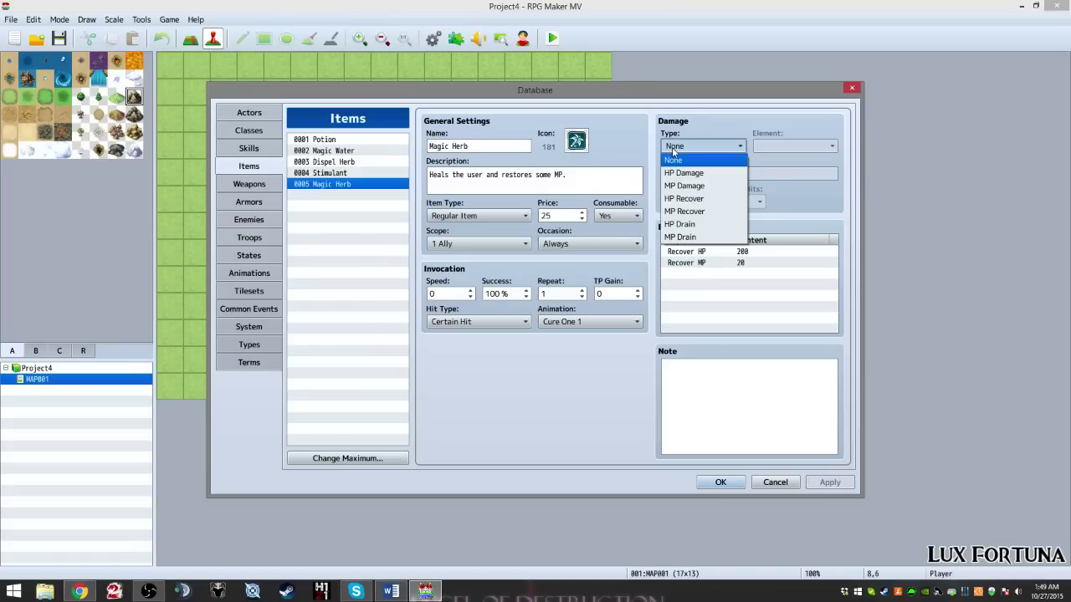
{"action": "left_click", "coordinate": [708, 144]}
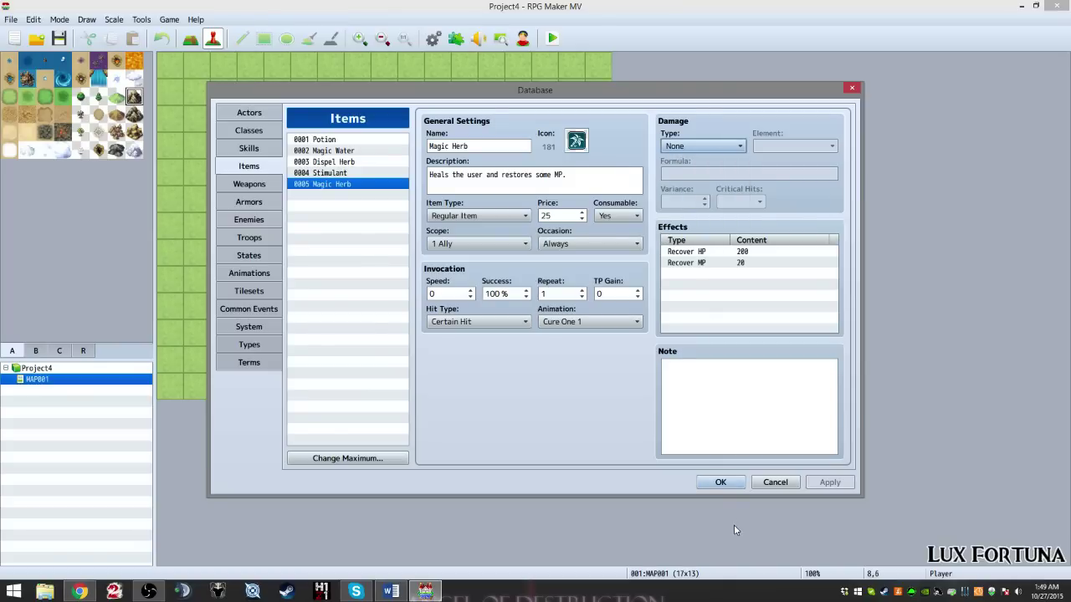
Step: Raise the maximum number of weapons to 5 and select the new empty weapon entry
{"action": "left_click", "coordinate": [245, 187]}
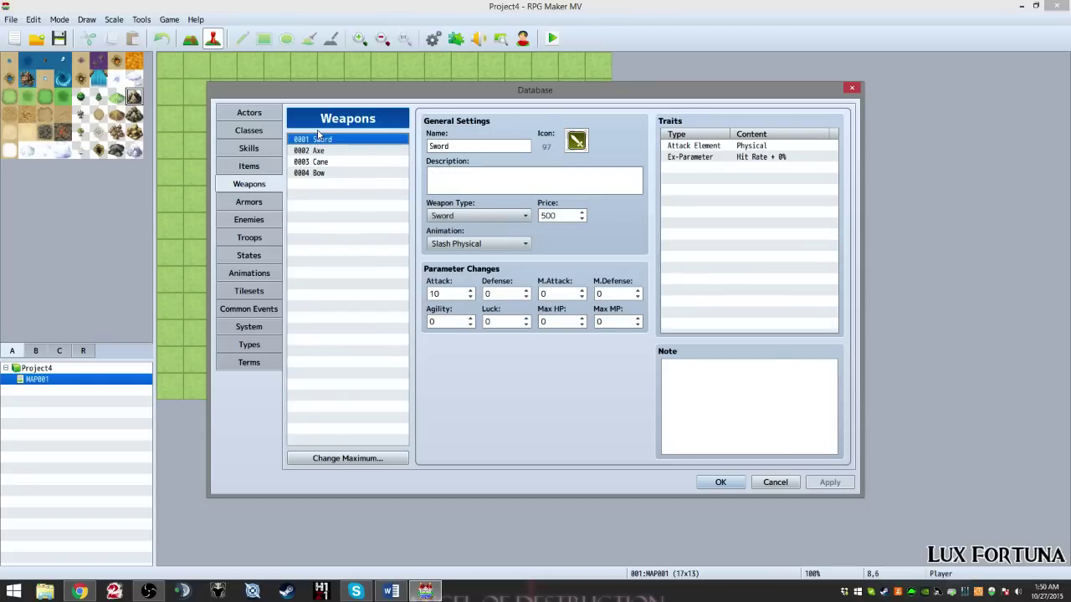
{"action": "left_click", "coordinate": [340, 460]}
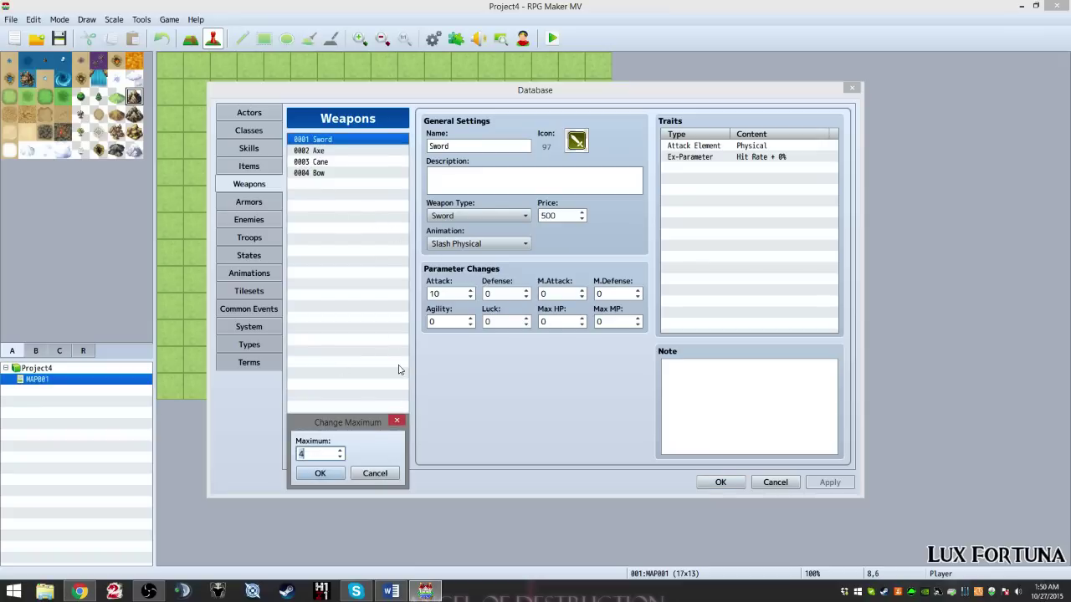
{"action": "left_click", "coordinate": [340, 450]}
{"action": "left_click", "coordinate": [318, 474]}
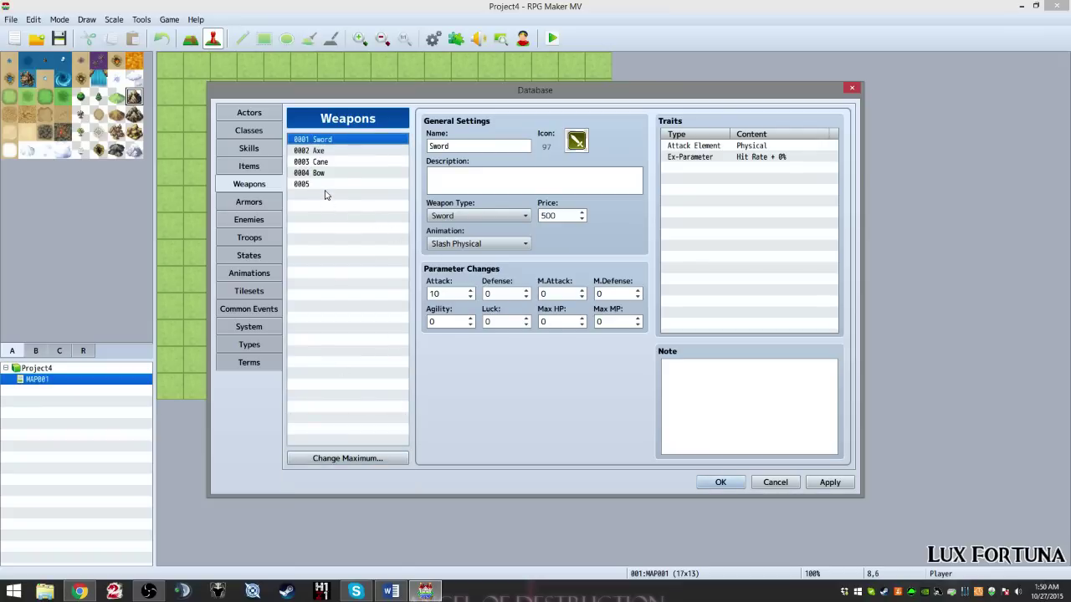
{"action": "left_click", "coordinate": [346, 173]}
{"action": "left_click", "coordinate": [344, 183]}
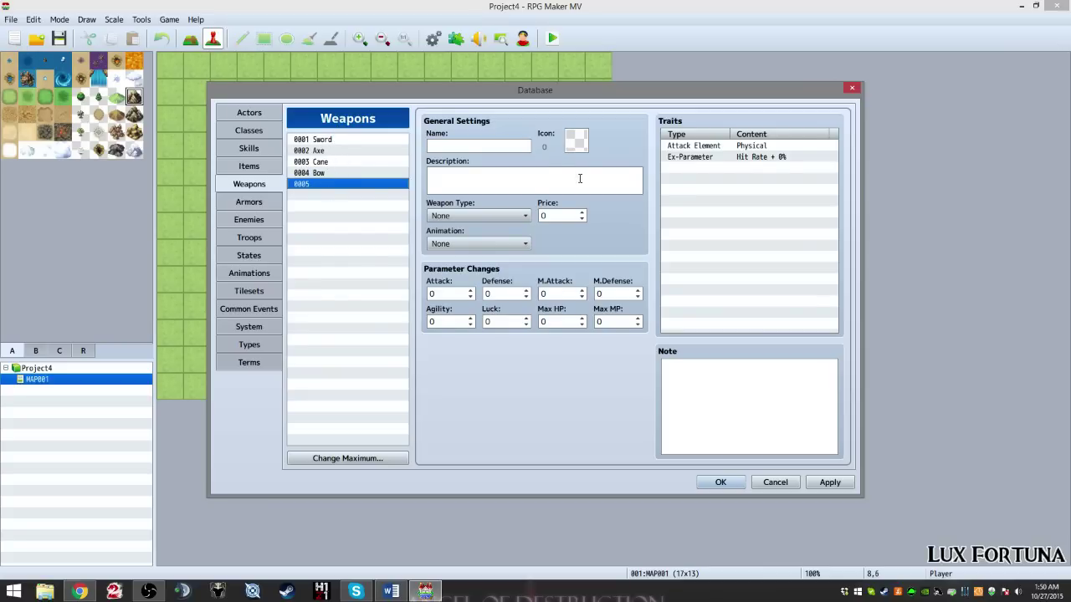
Step: Give the new weapon icon 117, the name CHAINSAW and the description "Bzzzzzzz"
{"action": "double_click", "coordinate": [575, 141]}
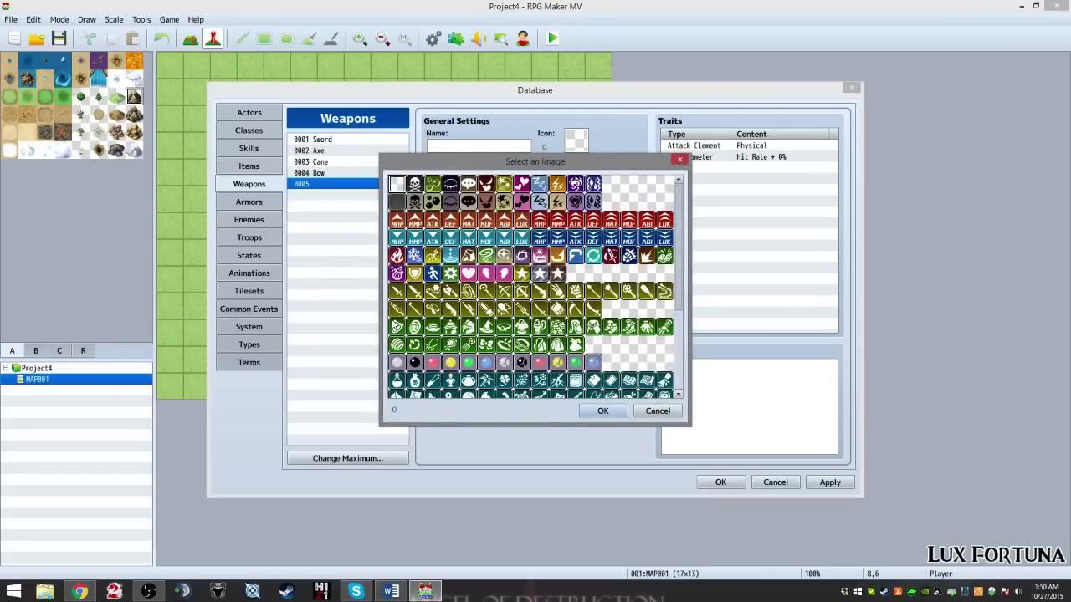
{"action": "double_click", "coordinate": [485, 309]}
{"action": "left_click", "coordinate": [468, 146]}
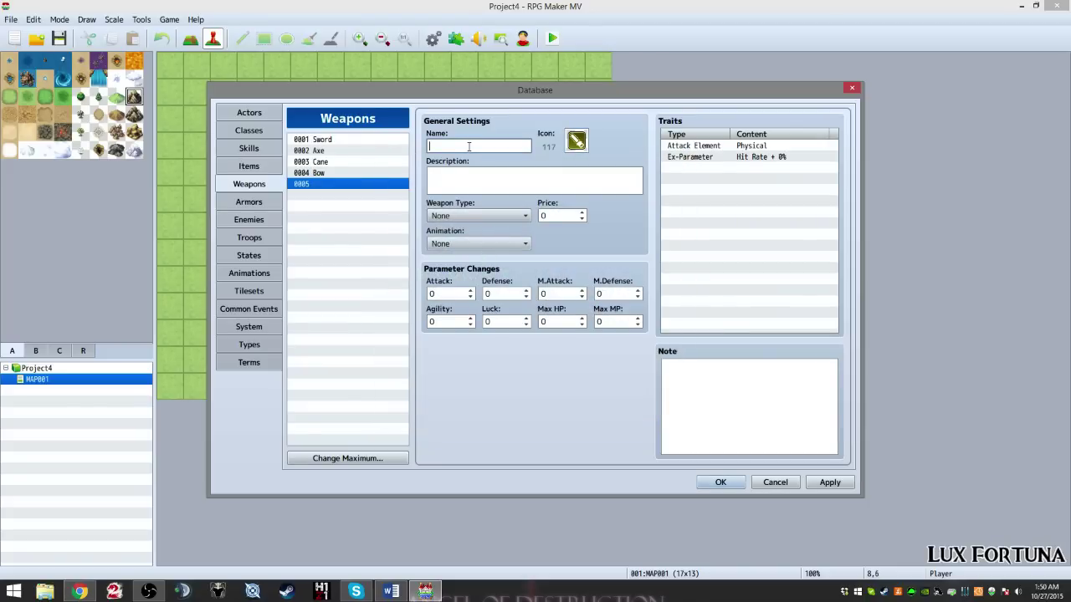
{"action": "type", "text": "CHAINSAW"}
{"action": "left_click", "coordinate": [522, 179]}
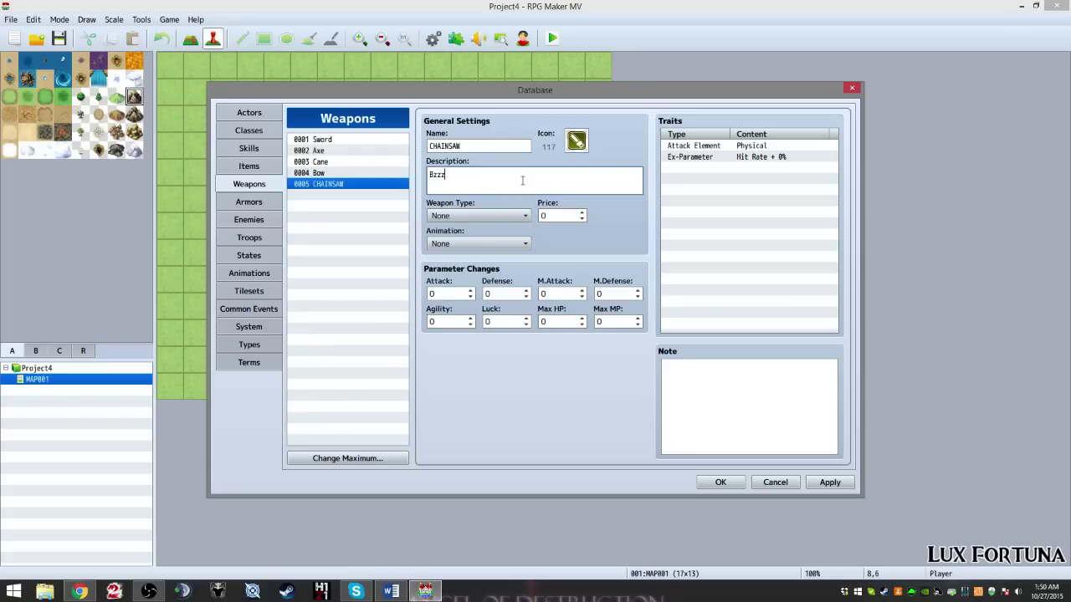
Step: Look over the CHAINSAW's weapon type options, traits and attack parameter without changing them
{"action": "left_click", "coordinate": [494, 216]}
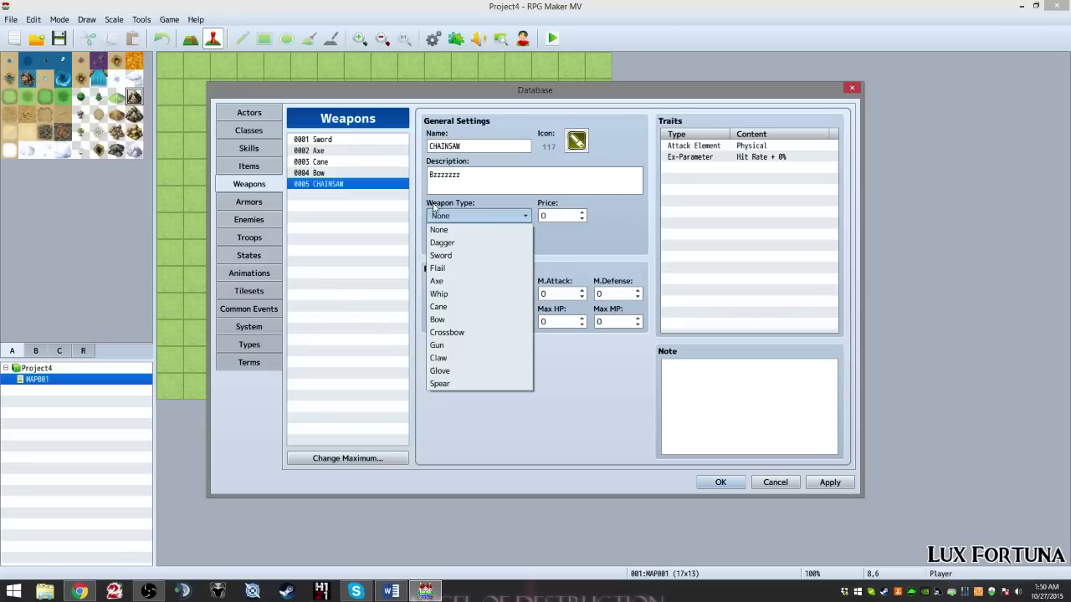
{"action": "left_click", "coordinate": [478, 216]}
{"action": "left_click", "coordinate": [669, 237]}
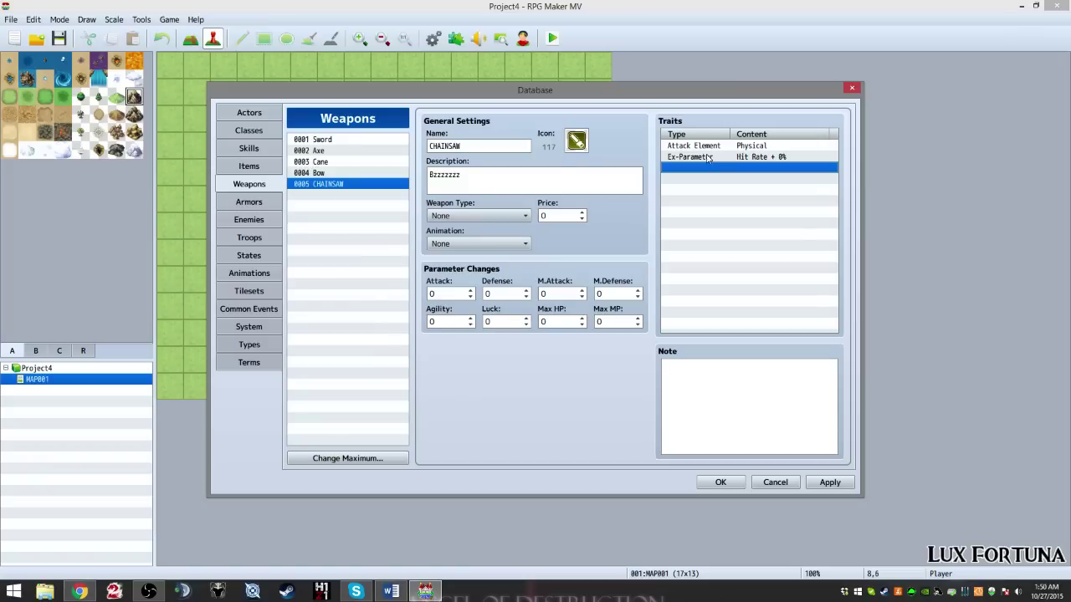
{"action": "left_click", "coordinate": [438, 295]}
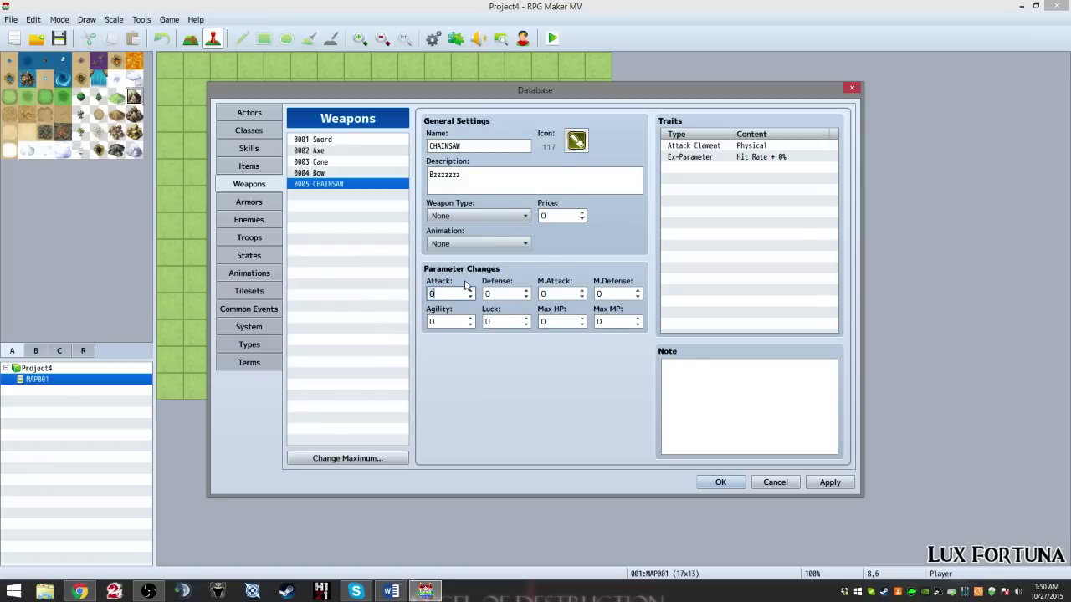
{"action": "mouse_move", "coordinate": [443, 286]}
Step: Set the Evasion Rate trait of the Shield armor to 10 %
{"action": "left_click", "coordinate": [256, 202]}
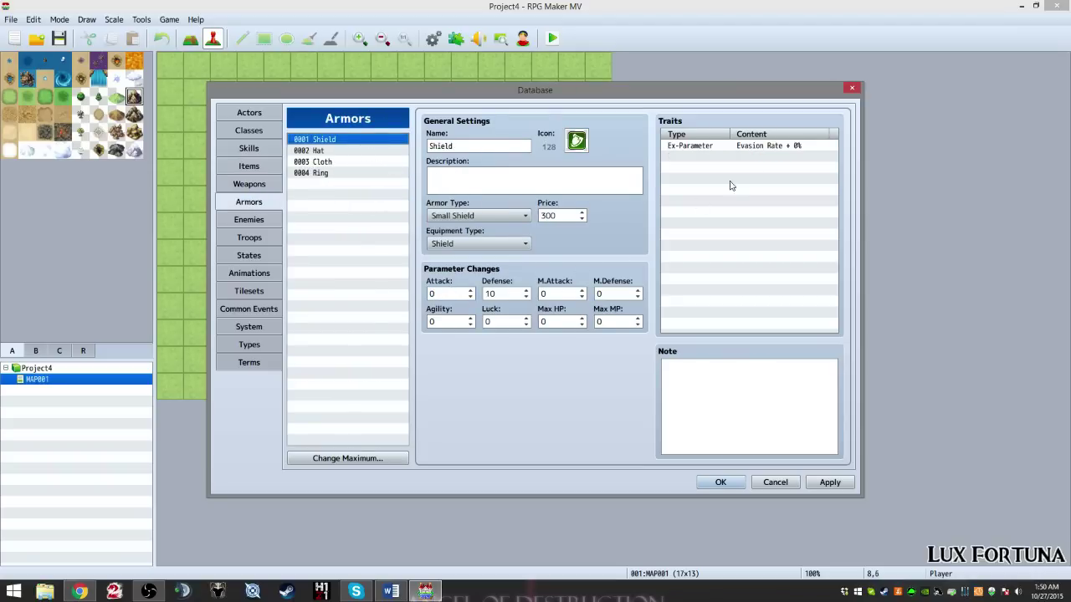
{"action": "double_click", "coordinate": [771, 150]}
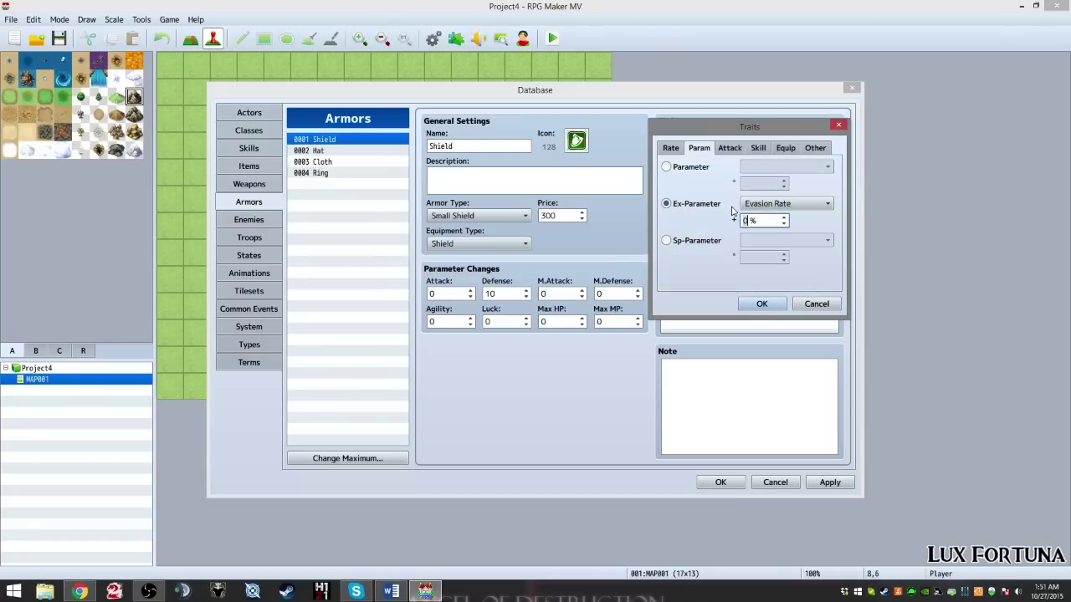
{"action": "type", "text": "10"}
{"action": "left_click", "coordinate": [761, 303]}
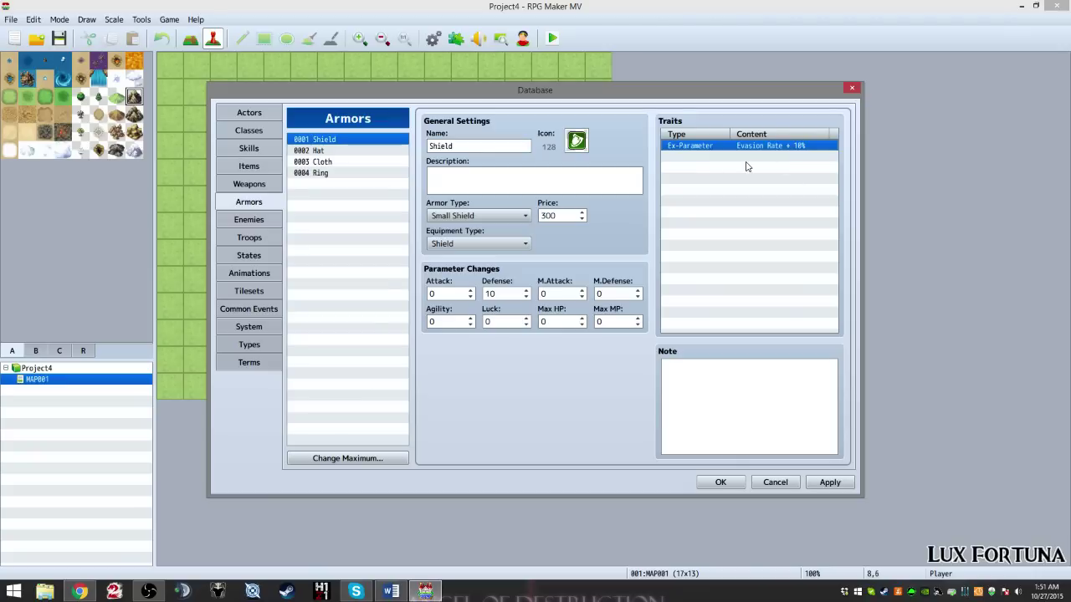
{"action": "right_click", "coordinate": [683, 158]}
{"action": "left_click", "coordinate": [703, 167]}
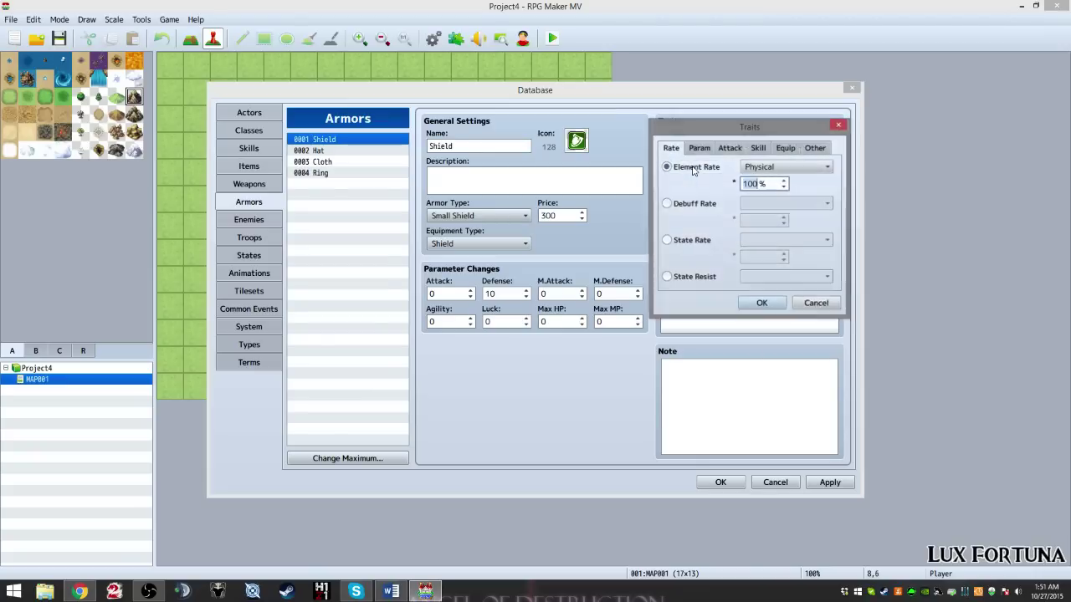
{"action": "left_click", "coordinate": [807, 305]}
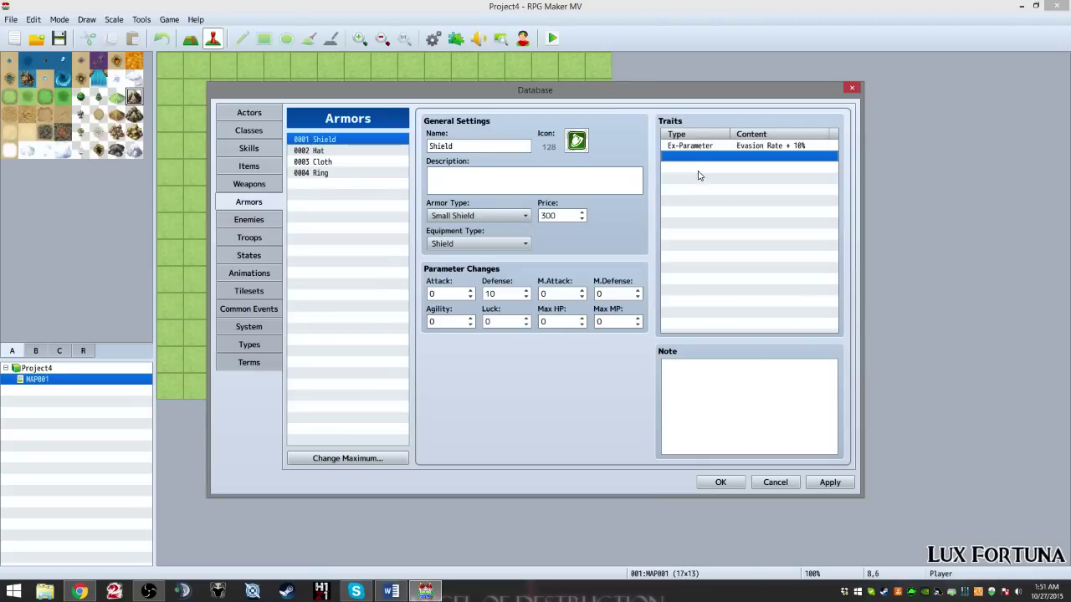
Step: Add a State Rate trait for Confusion at 100 % to the Shield as its second trait
{"action": "double_click", "coordinate": [705, 159]}
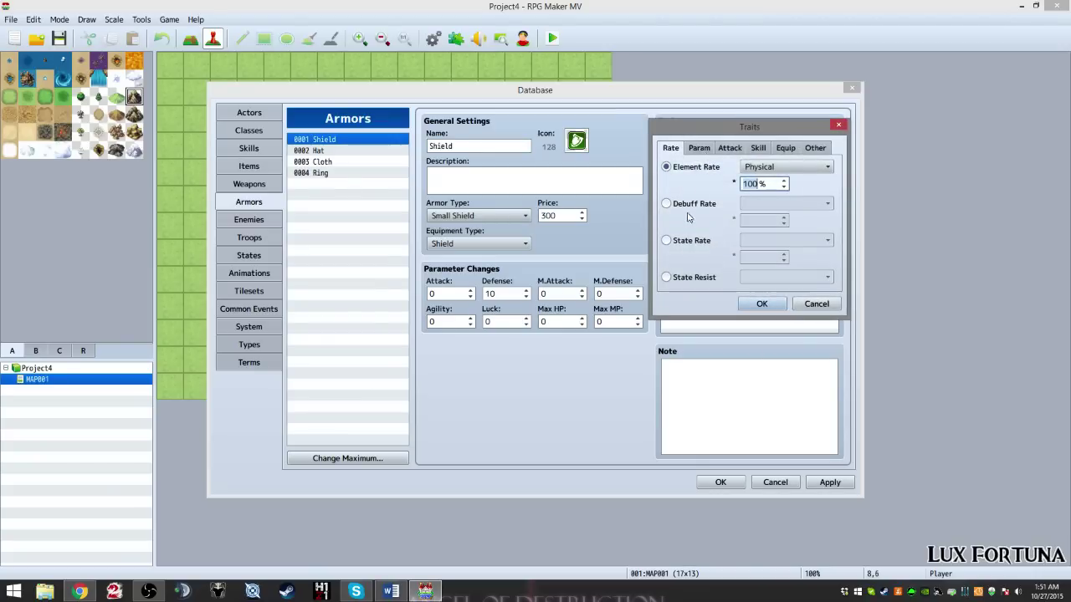
{"action": "left_click", "coordinate": [685, 246]}
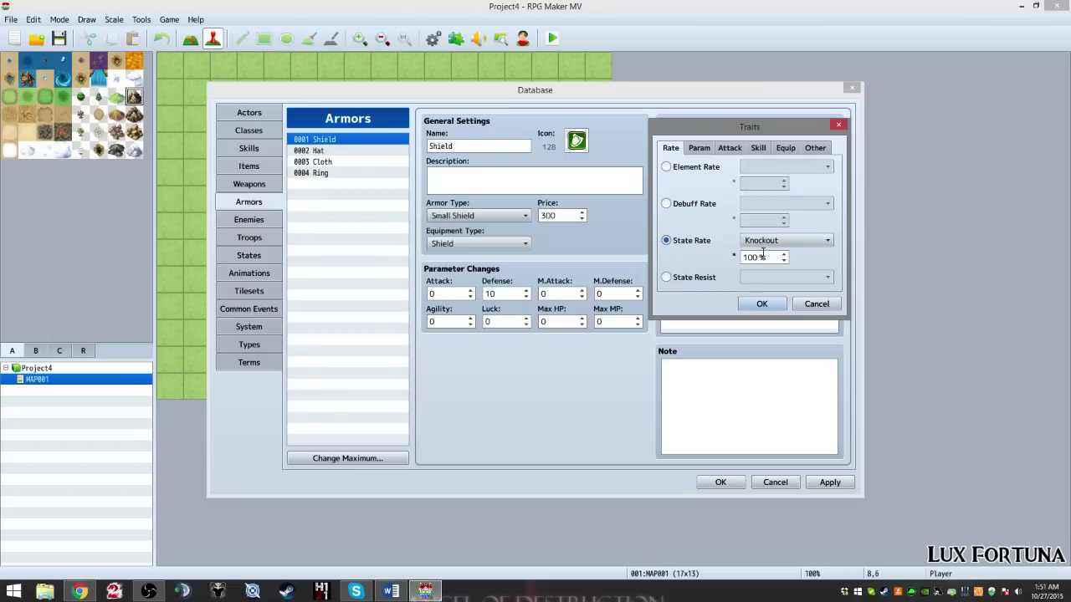
{"action": "left_click", "coordinate": [765, 241]}
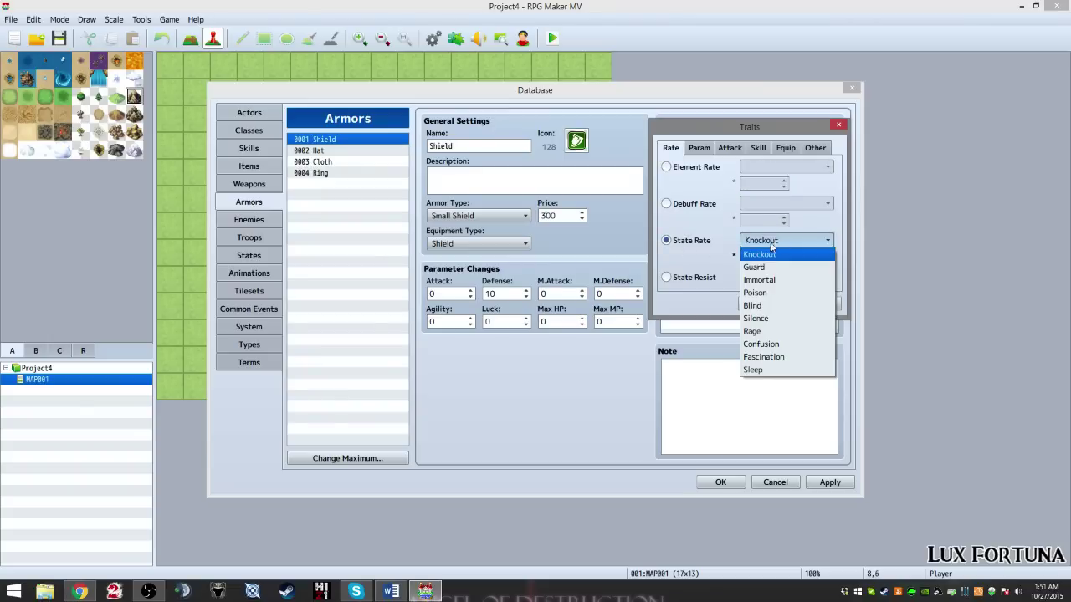
{"action": "left_click", "coordinate": [763, 344]}
{"action": "double_click", "coordinate": [766, 258]}
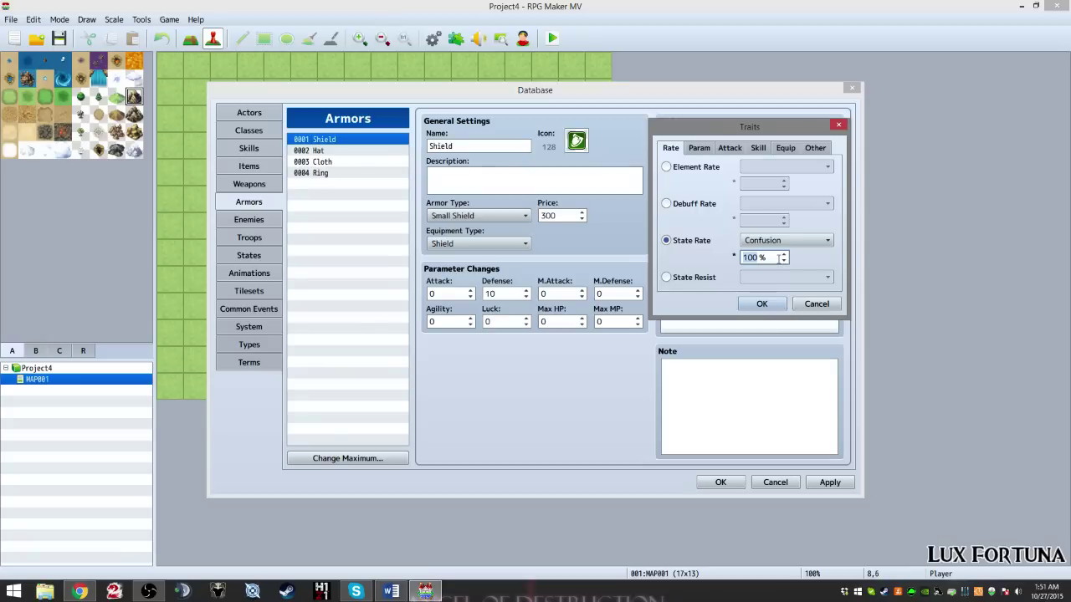
{"action": "left_click", "coordinate": [761, 304]}
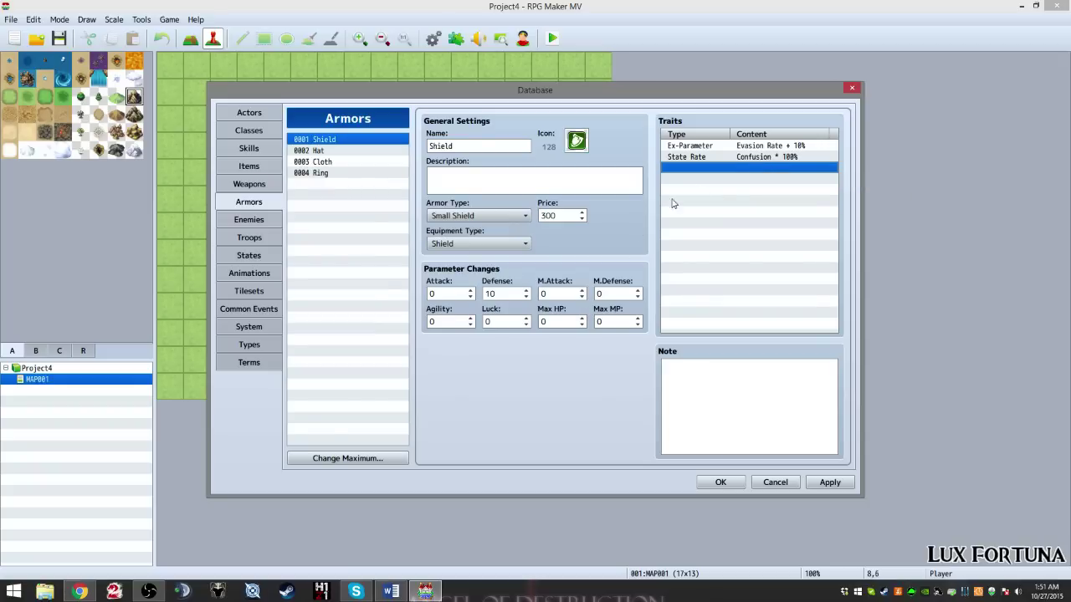
Step: Replace the Shield's Confusion State Rate trait with an Add Skill Type trait set to Magic
{"action": "double_click", "coordinate": [732, 159]}
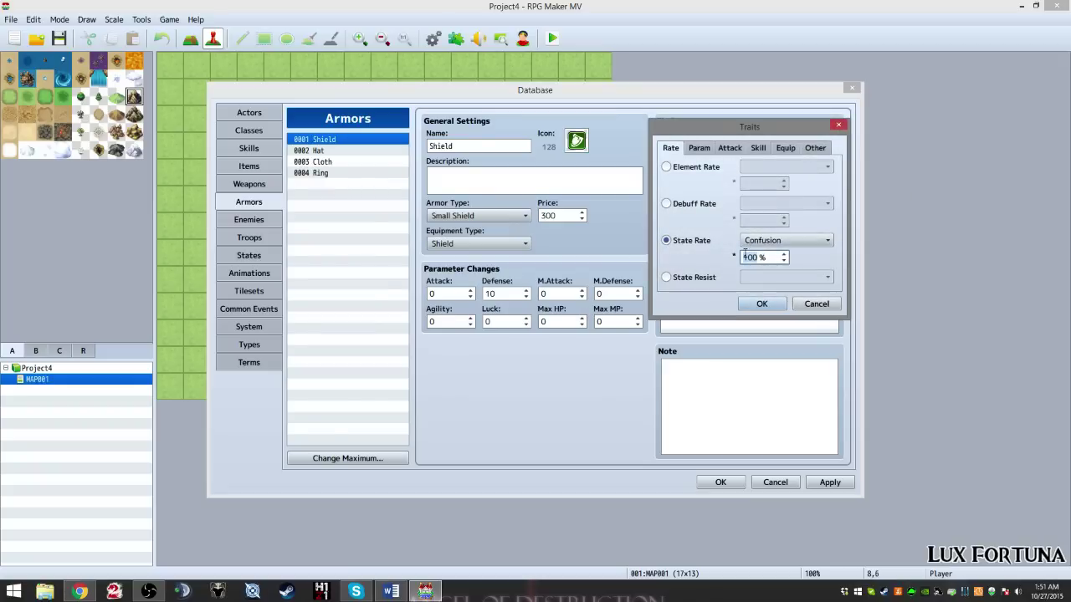
{"action": "left_click", "coordinate": [696, 279]}
{"action": "left_click", "coordinate": [753, 279]}
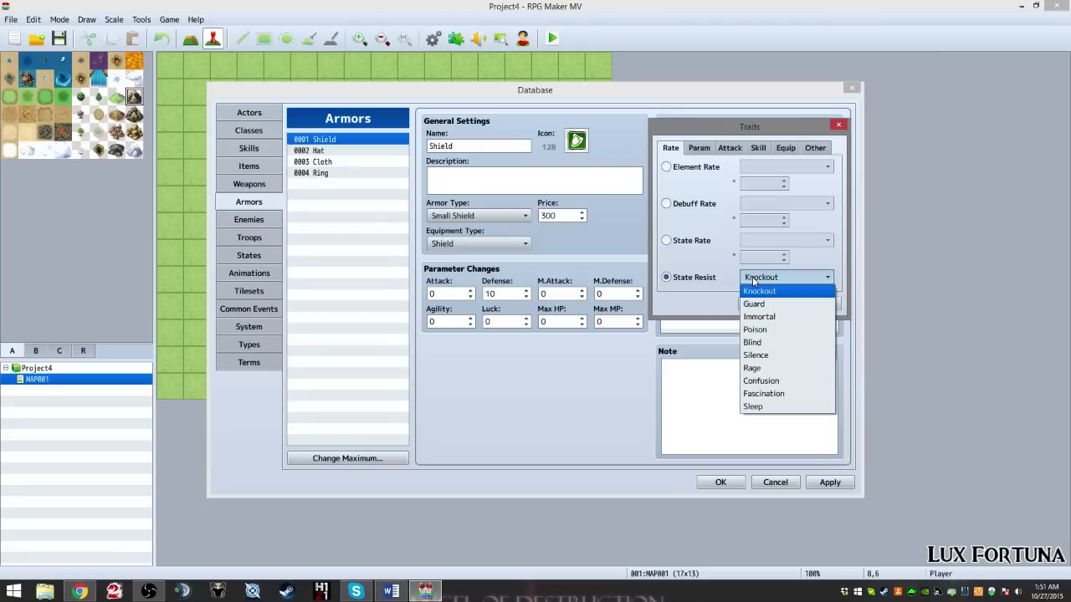
{"action": "left_click", "coordinate": [753, 287]}
{"action": "left_click", "coordinate": [666, 240]}
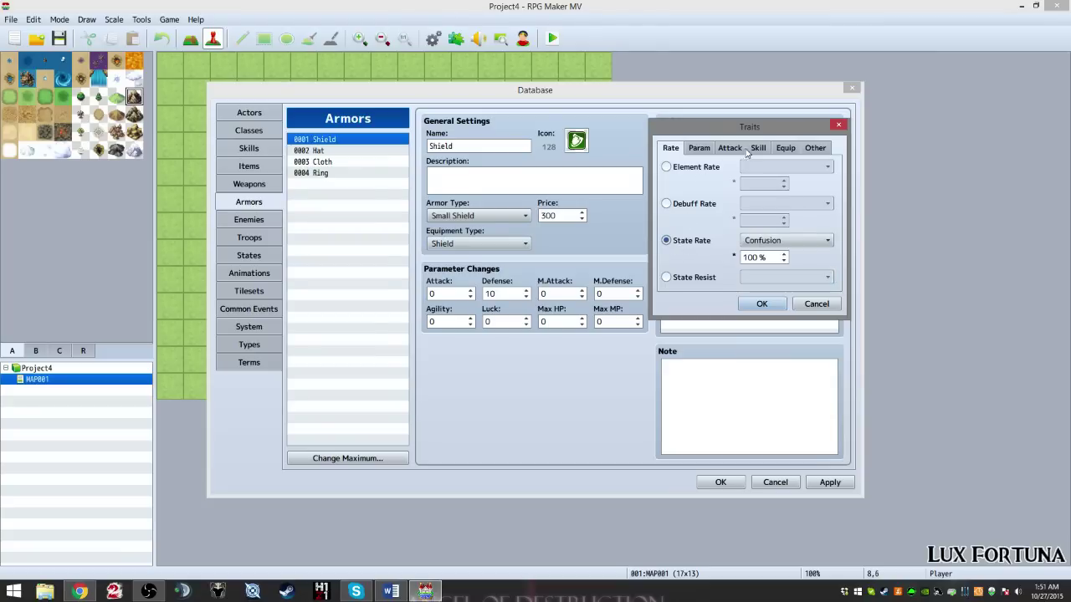
{"action": "left_click", "coordinate": [700, 148]}
{"action": "left_click", "coordinate": [758, 148]}
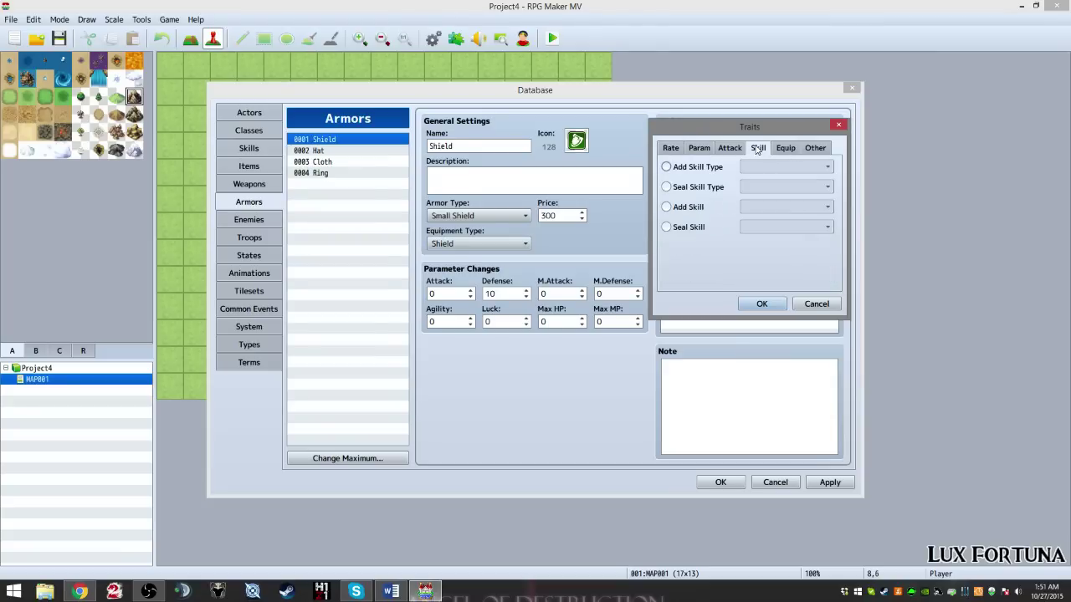
{"action": "left_click", "coordinate": [710, 169]}
{"action": "left_click", "coordinate": [787, 166]}
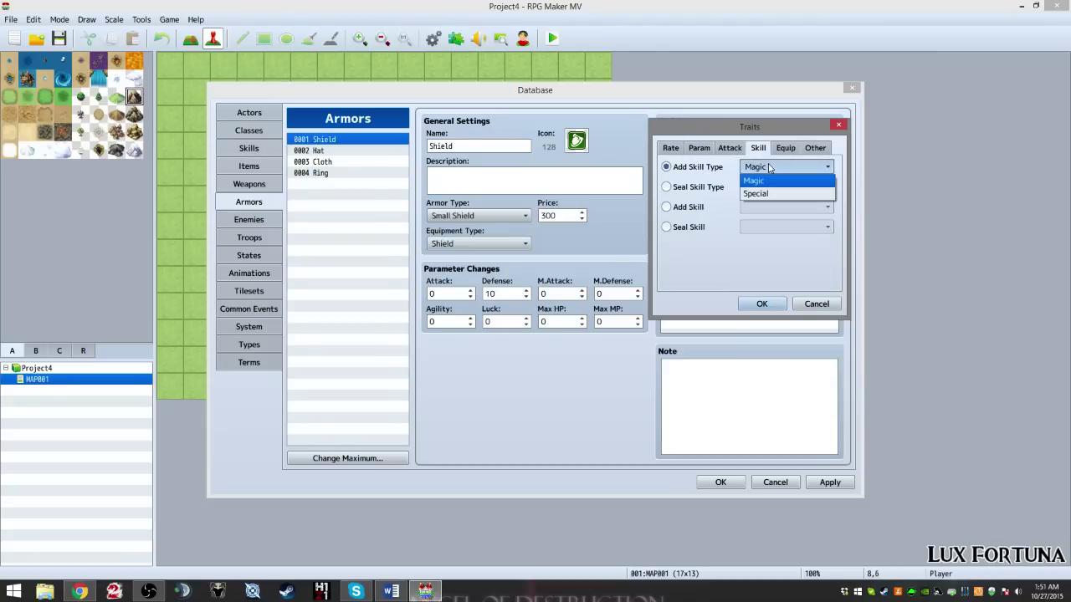
{"action": "left_click", "coordinate": [778, 178]}
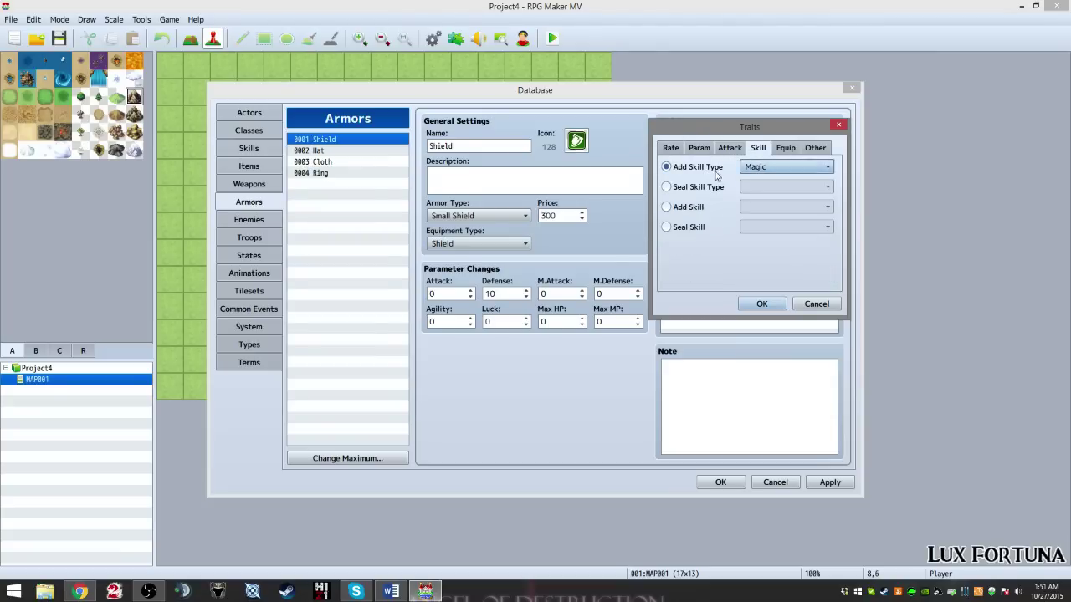
{"action": "left_click", "coordinate": [786, 148]}
{"action": "left_click", "coordinate": [757, 149]}
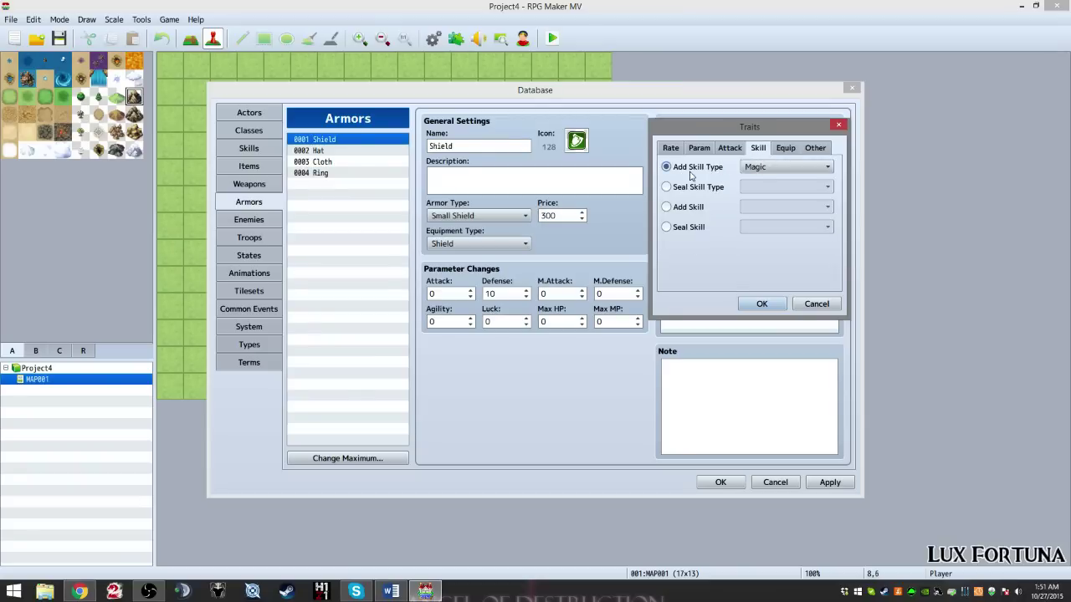
{"action": "left_click", "coordinate": [760, 304]}
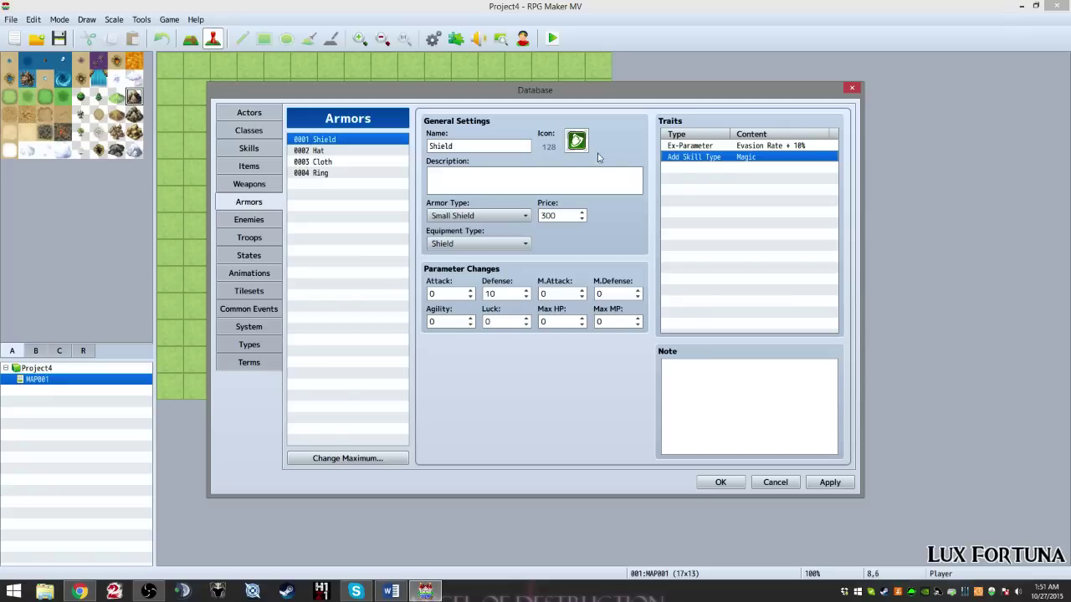
Step: Look through the parameter, attack and other trait options for the Shield's second trait without changing it
{"action": "double_click", "coordinate": [718, 157]}
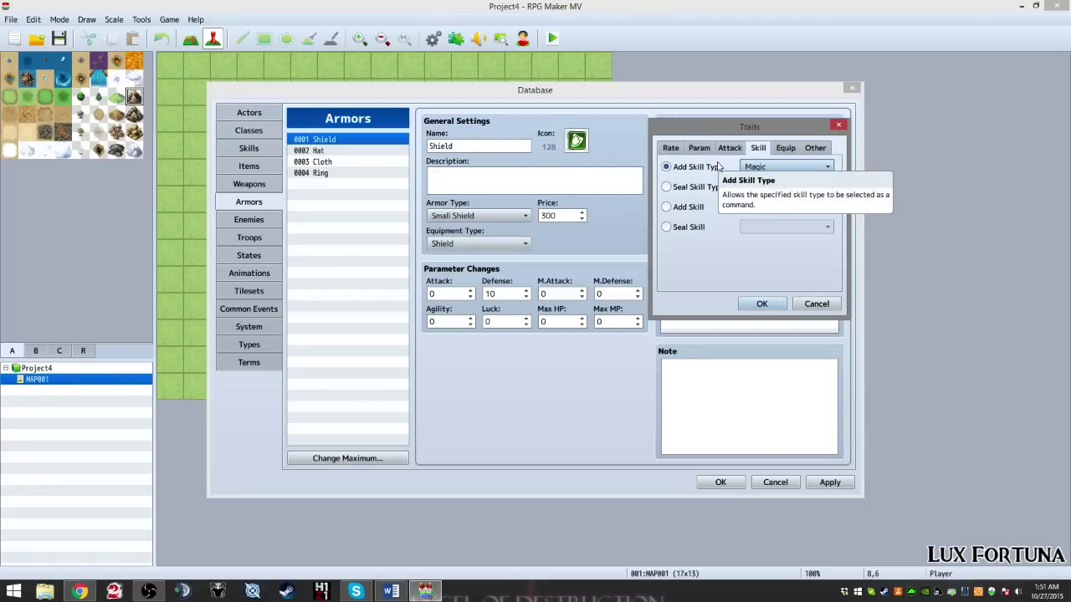
{"action": "left_click", "coordinate": [700, 148]}
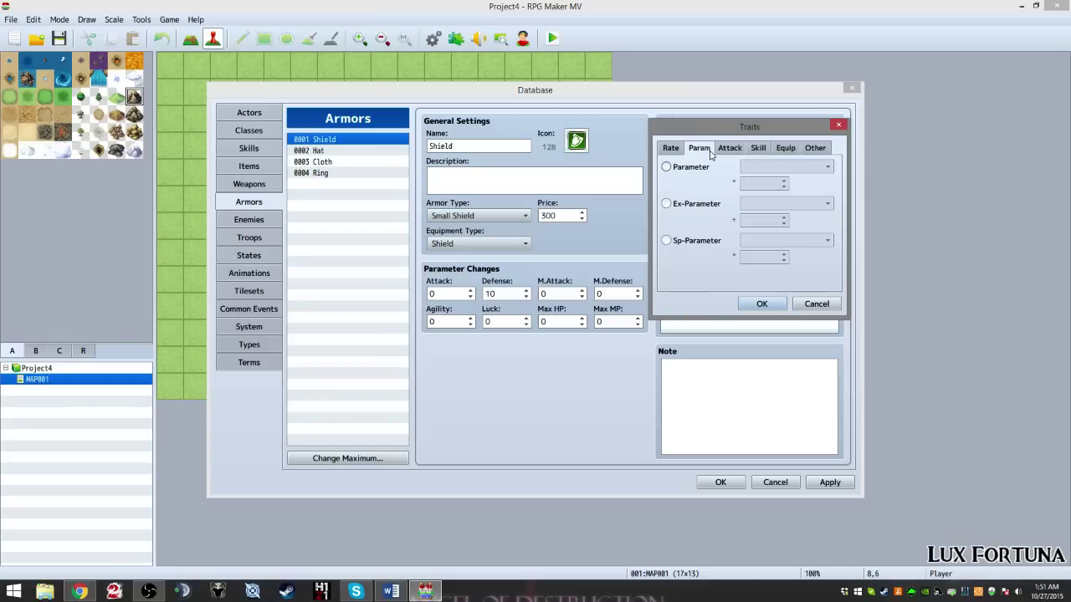
{"action": "left_click", "coordinate": [728, 148]}
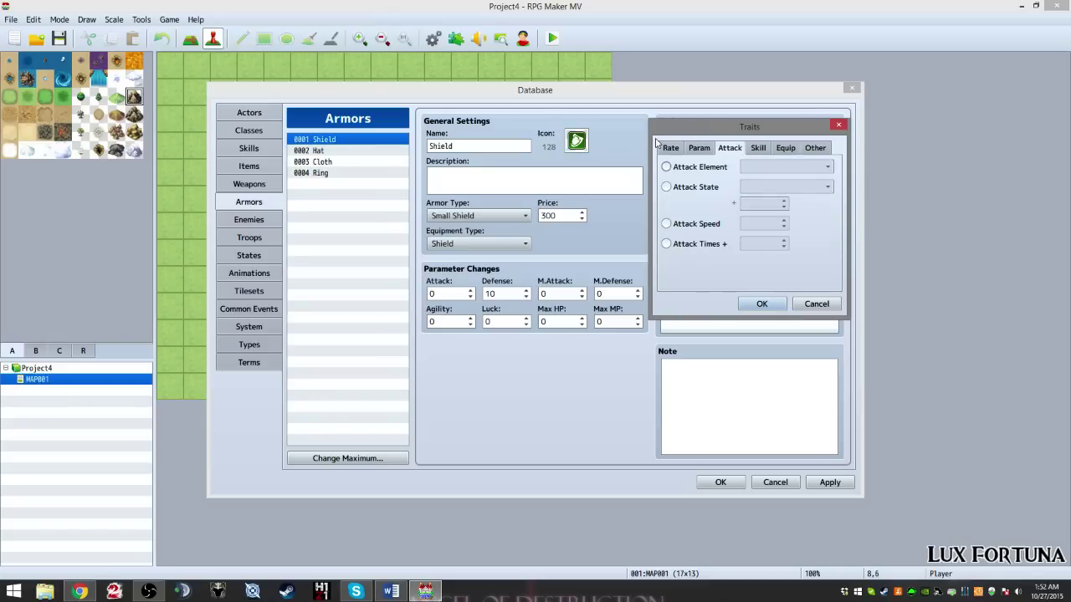
{"action": "left_click", "coordinate": [813, 151]}
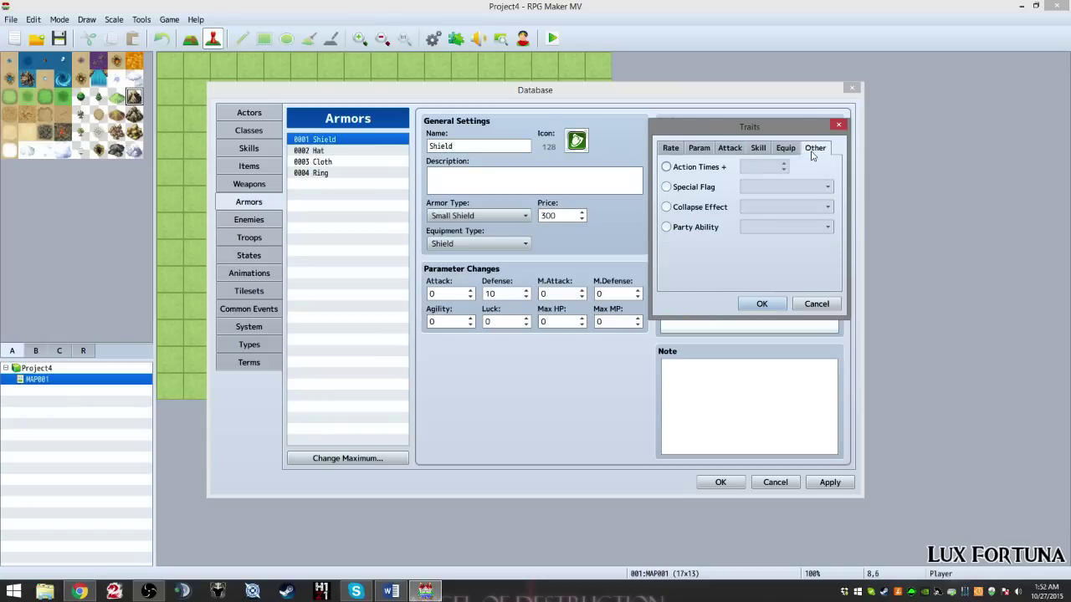
{"action": "left_click", "coordinate": [817, 304]}
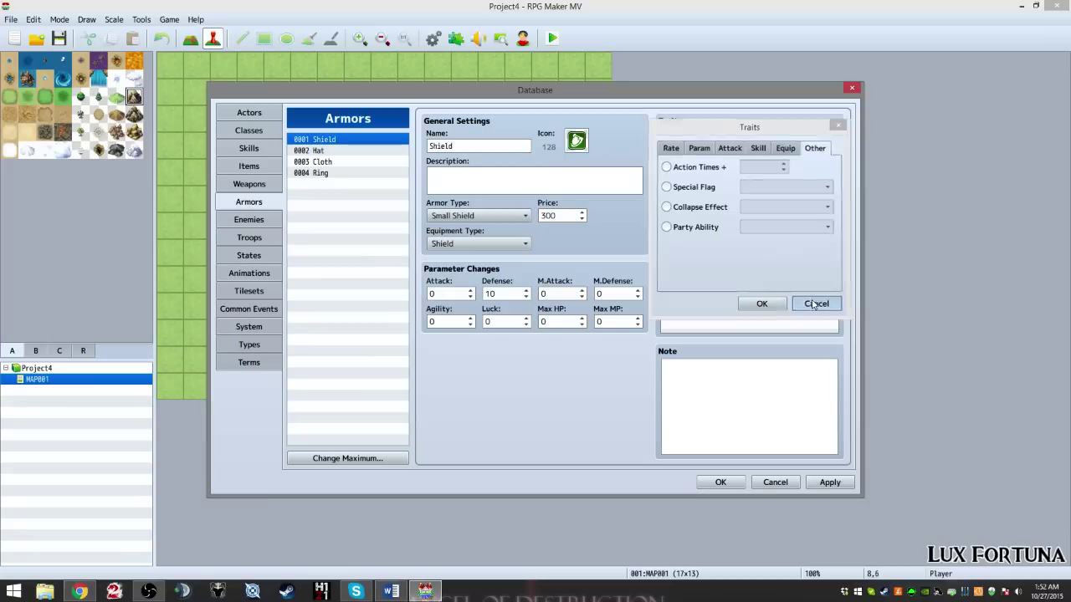
Step: Set the Max HP of the Bat enemy to 100
{"action": "left_click", "coordinate": [259, 220]}
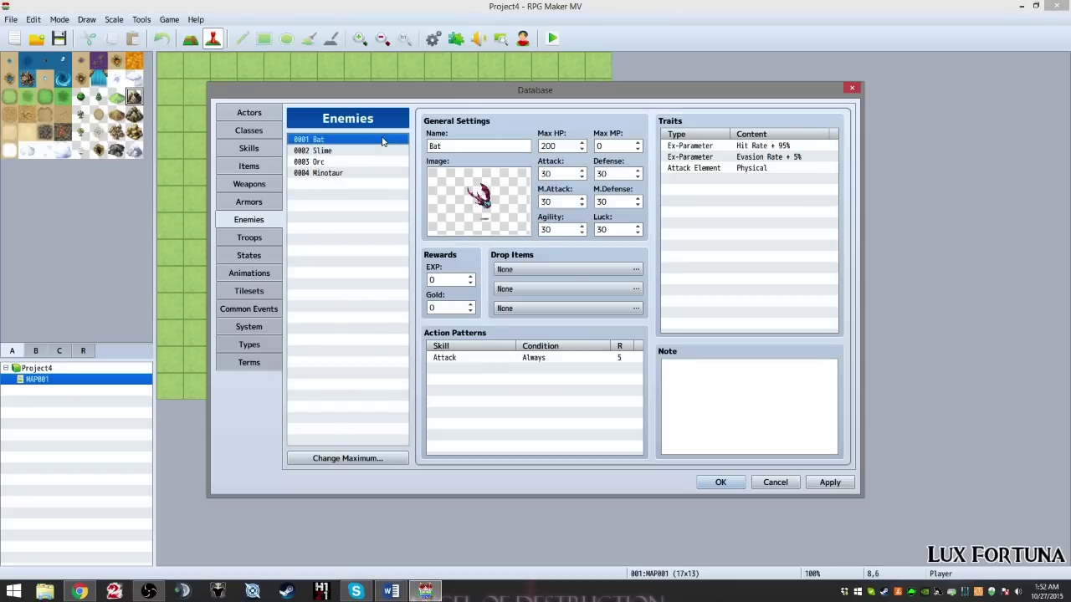
{"action": "double_click", "coordinate": [566, 150]}
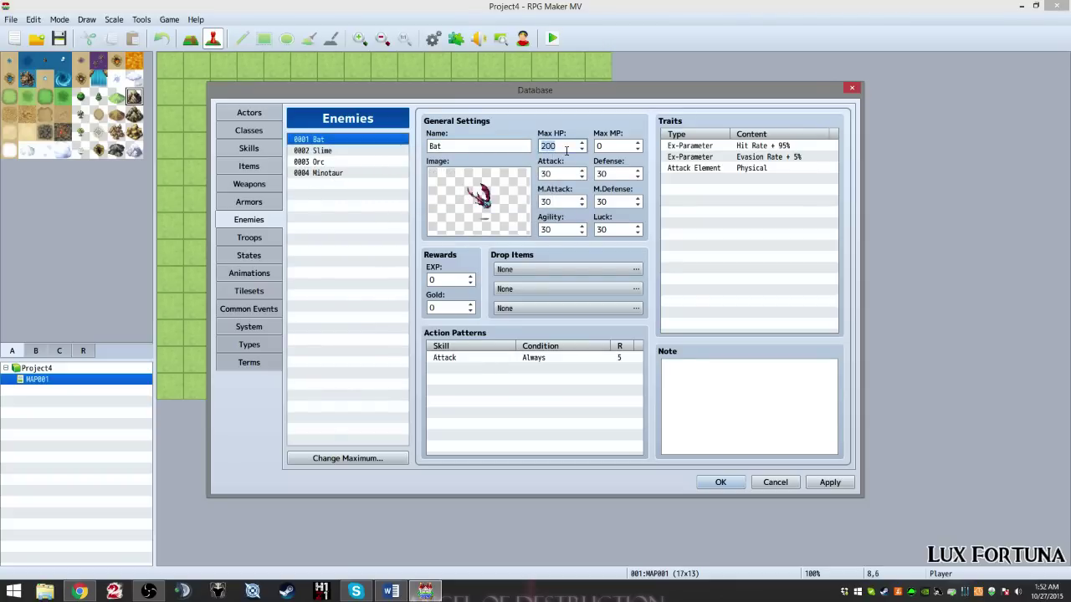
{"action": "type", "text": "100"}
Step: Make the Bat drop the Magic Herb item as its first drop with a probability of 1/1
{"action": "double_click", "coordinate": [524, 272]}
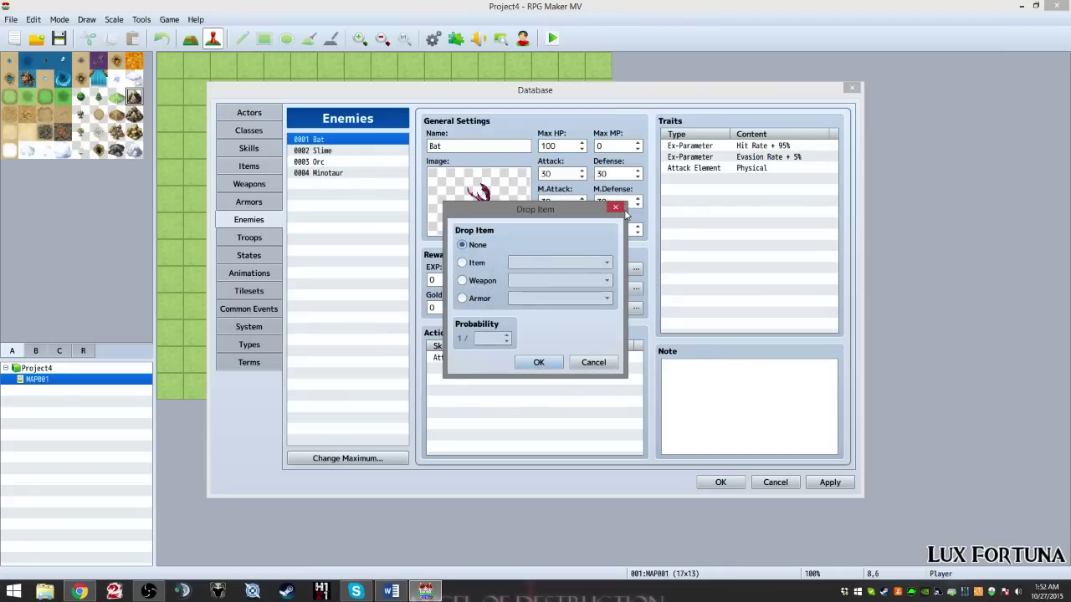
{"action": "left_click", "coordinate": [614, 209]}
{"action": "double_click", "coordinate": [519, 271]}
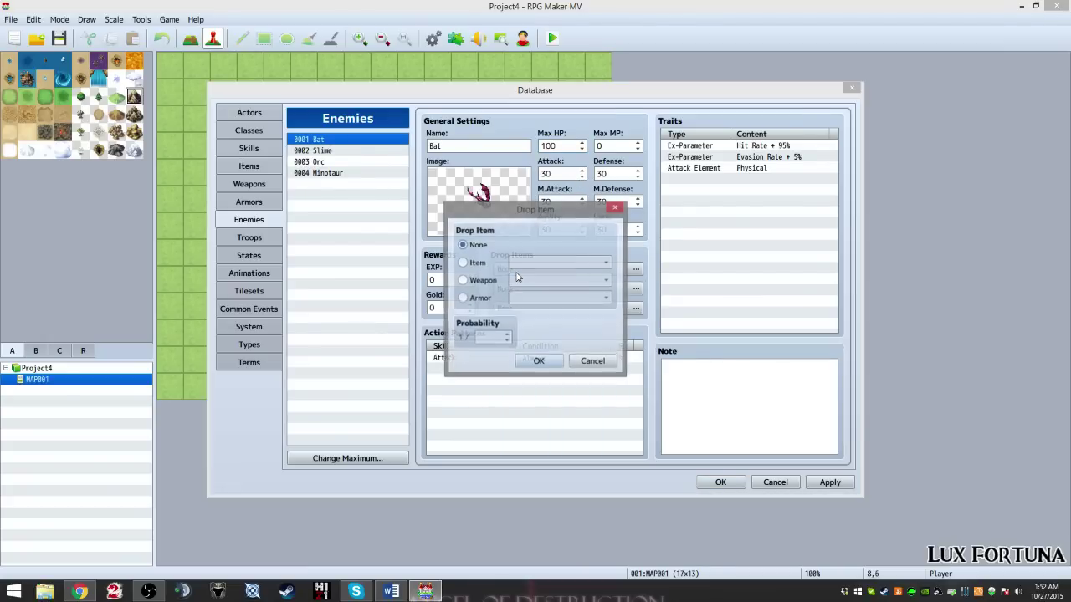
{"action": "left_click", "coordinate": [465, 263]}
{"action": "left_click", "coordinate": [559, 262]}
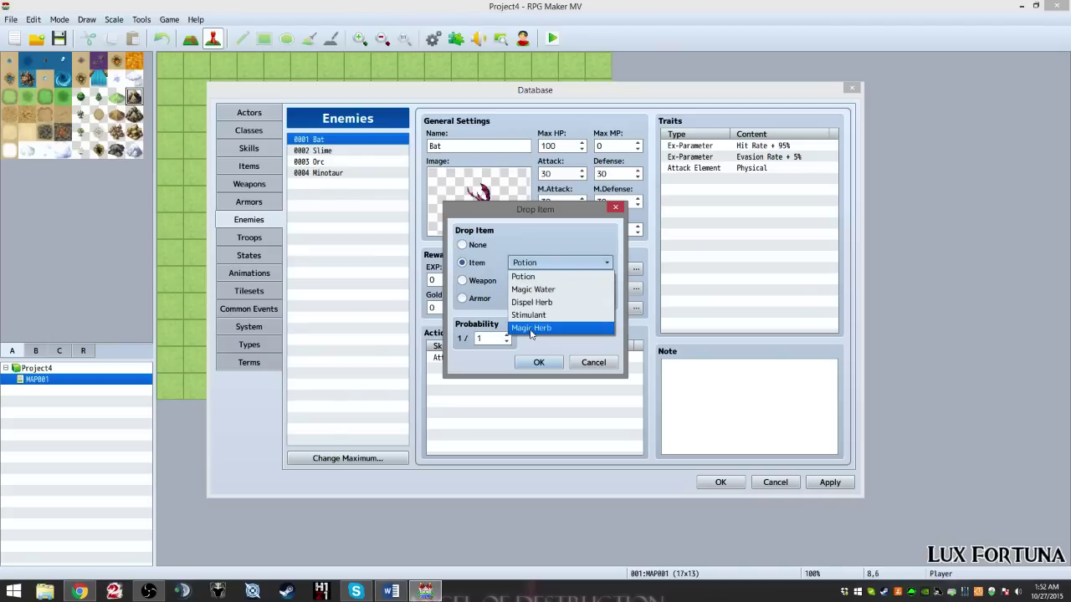
{"action": "left_click", "coordinate": [533, 330]}
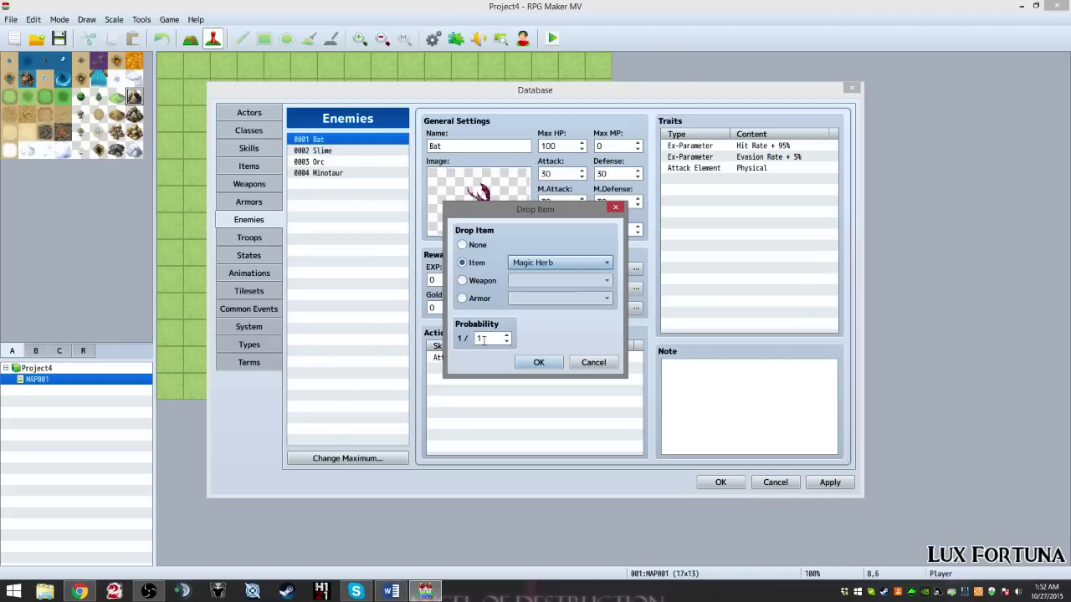
{"action": "key", "text": "Tab"}
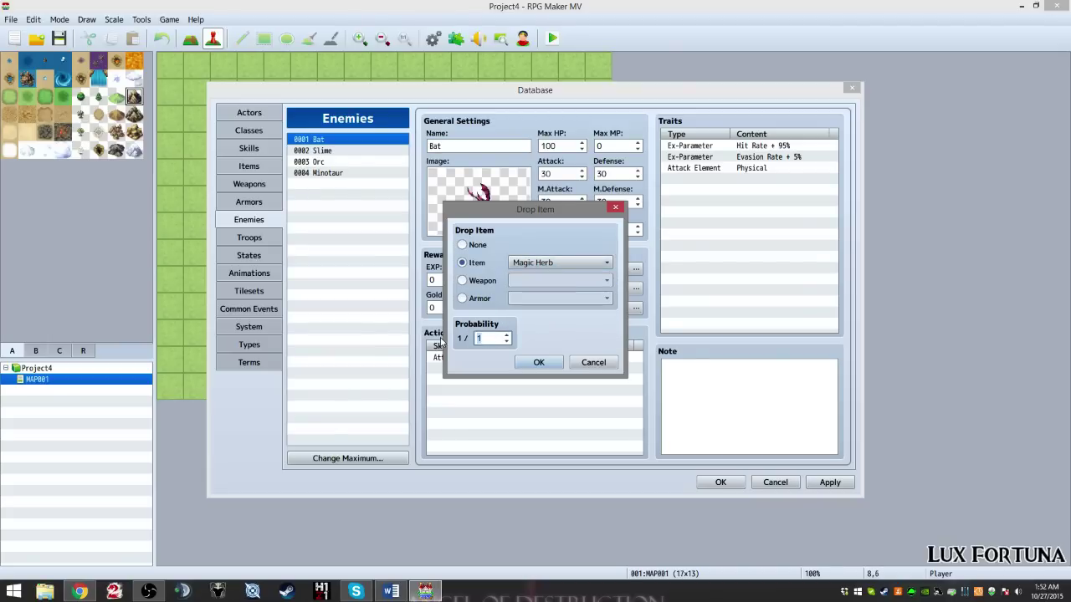
{"action": "left_click", "coordinate": [527, 361]}
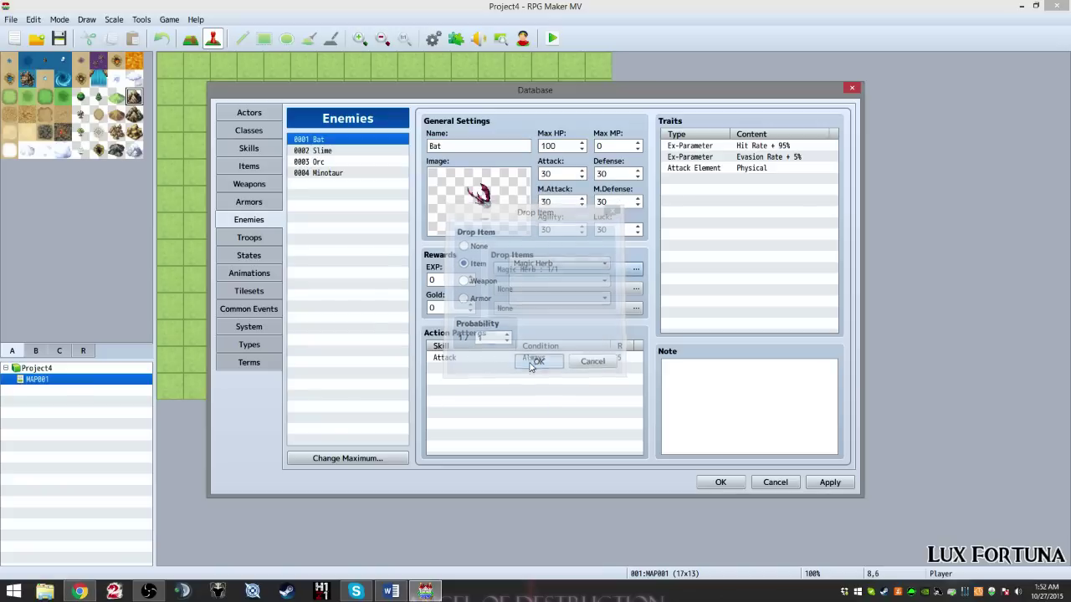
Step: Set the Bat's rewards to 20 EXP and 5 gold, and apply the changes
{"action": "left_click", "coordinate": [453, 283]}
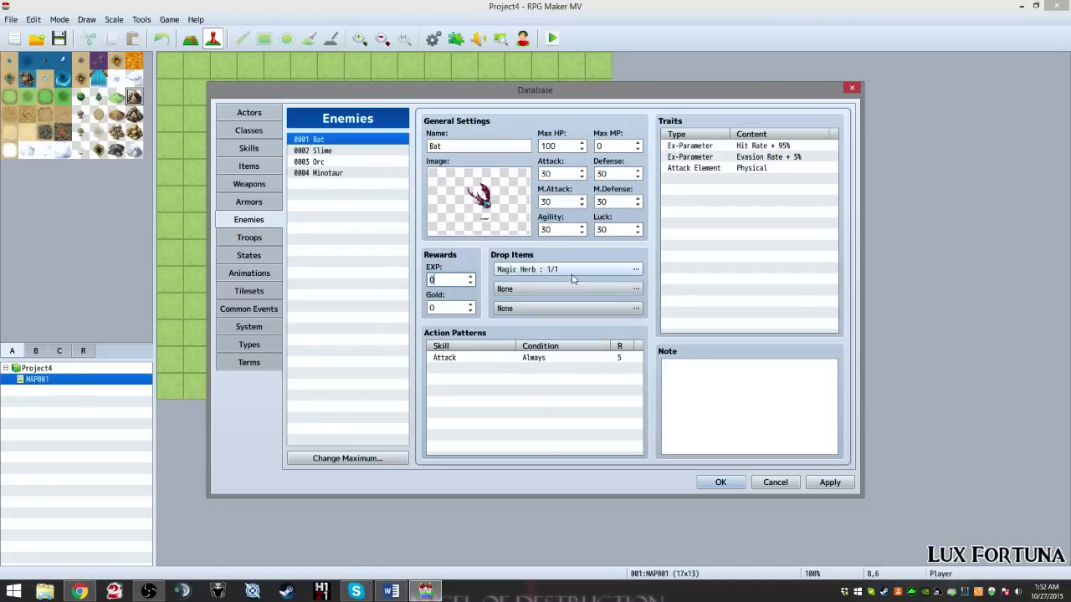
{"action": "double_click", "coordinate": [444, 279]}
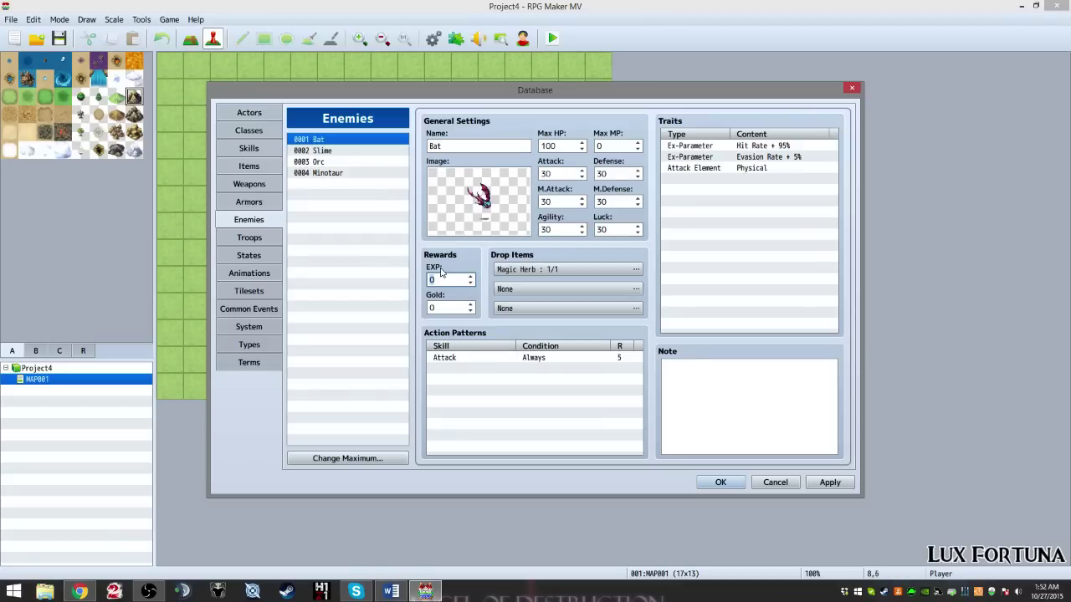
{"action": "type", "text": "20"}
{"action": "double_click", "coordinate": [431, 307]}
{"action": "type", "text": "5"}
{"action": "left_click", "coordinate": [826, 482]}
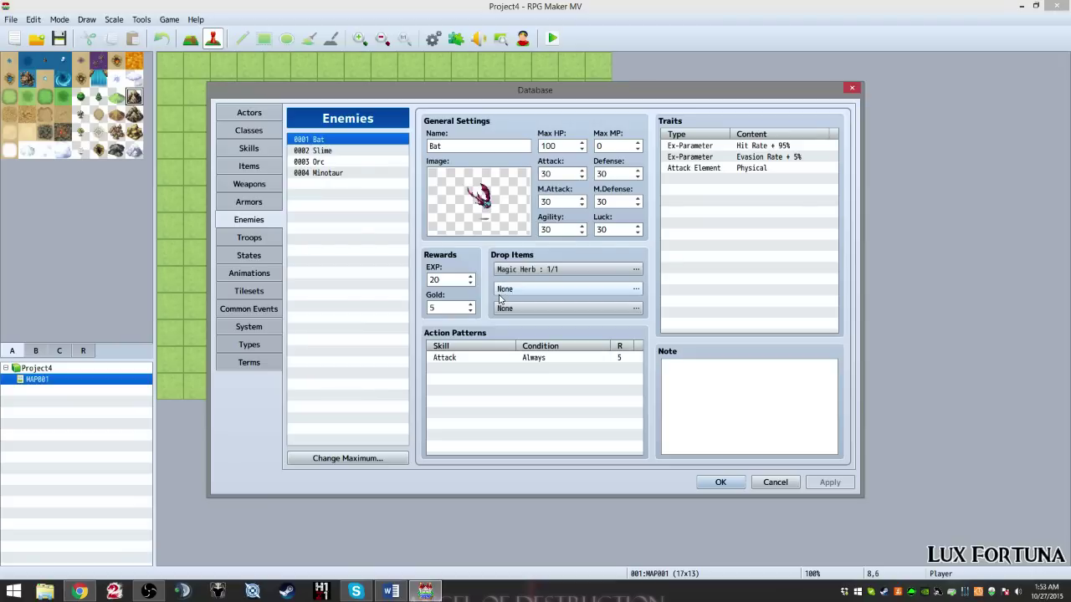
Step: Try a 1/10 drop probability for the Bat's Magic Herb, and set it back to 1/1
{"action": "double_click", "coordinate": [502, 270]}
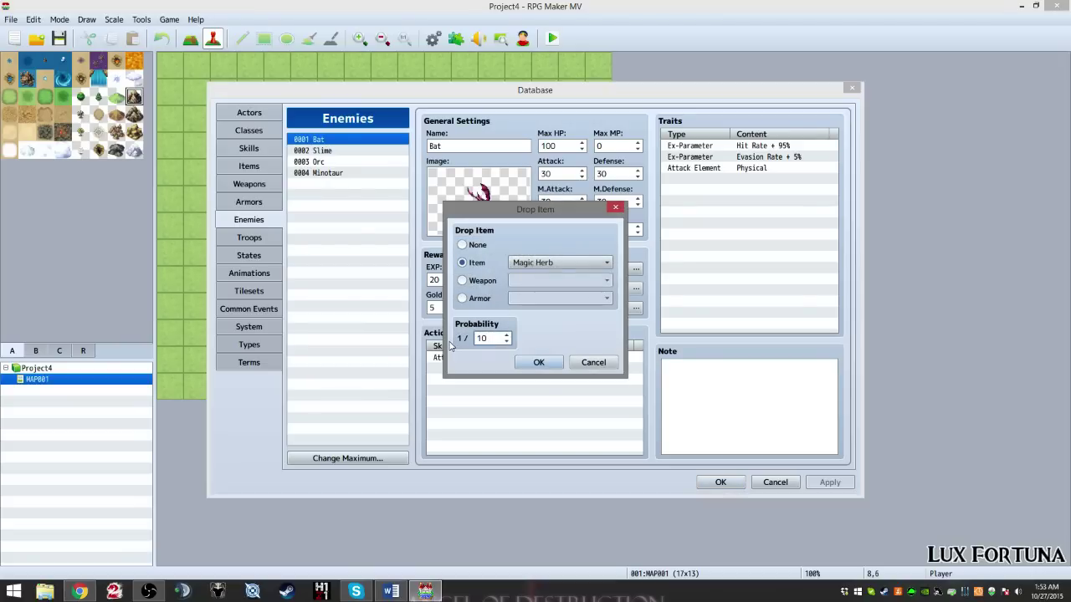
{"action": "left_click", "coordinate": [539, 362]}
{"action": "double_click", "coordinate": [518, 275]}
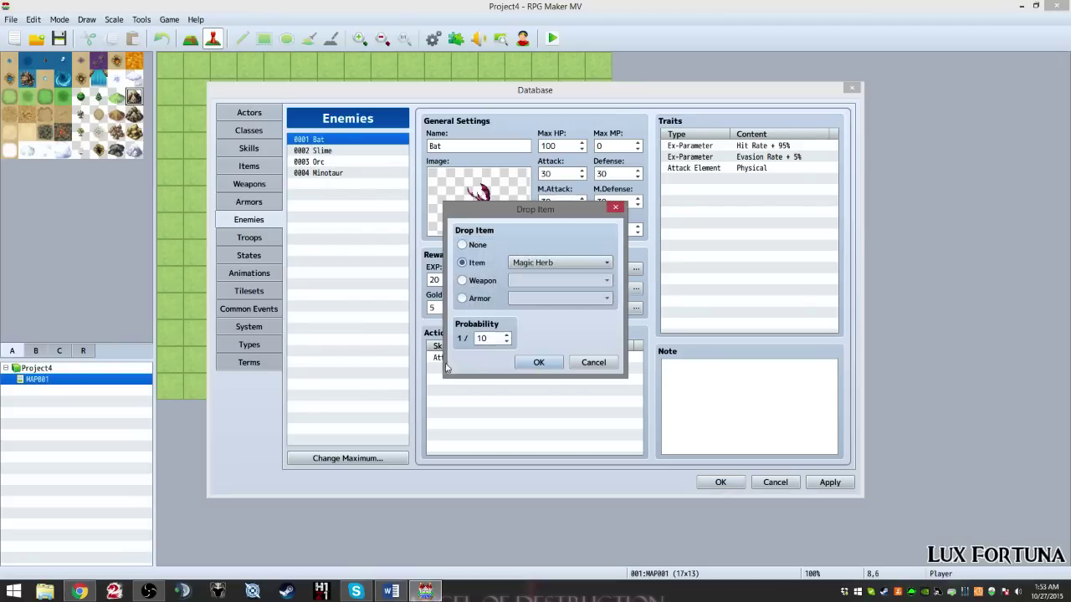
{"action": "double_click", "coordinate": [483, 338]}
{"action": "type", "text": "1"}
{"action": "left_click", "coordinate": [536, 363]}
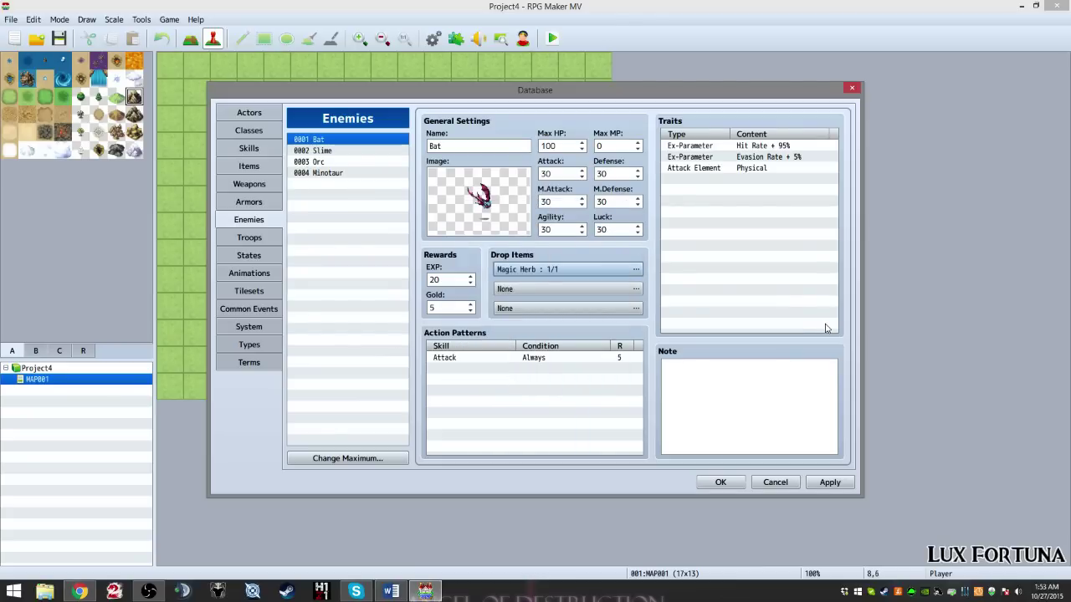
Step: Rename the Bat enemy to Evil Bat and apply the change
{"action": "double_click", "coordinate": [447, 148]}
{"action": "type", "text": "Evil"}
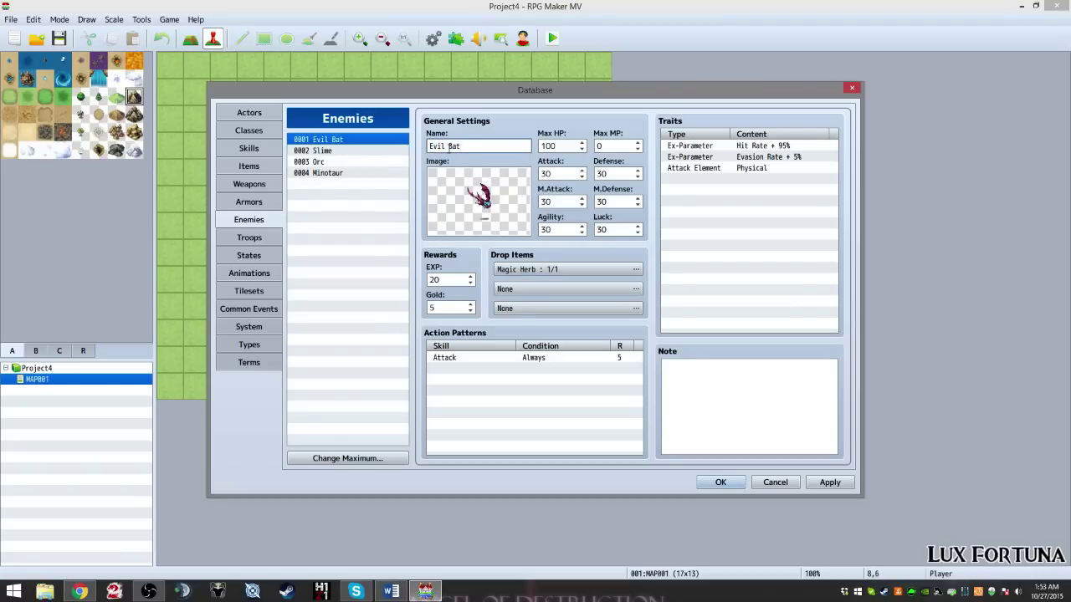
{"action": "left_click", "coordinate": [830, 482]}
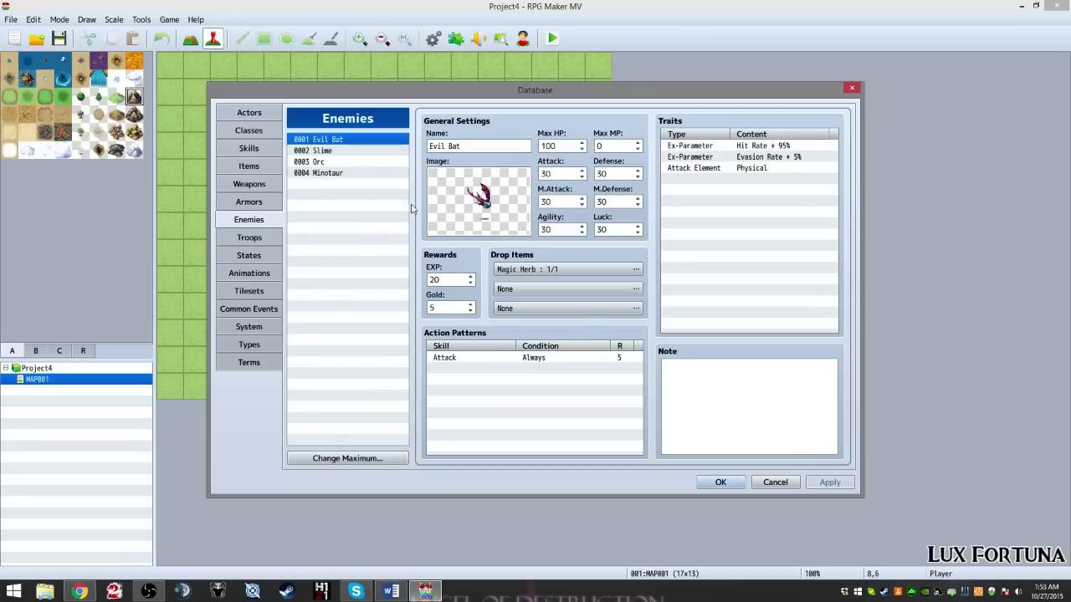
Step: Raise the maximum number of enemies to 5 and select the new blank enemy entry
{"action": "left_click", "coordinate": [355, 151]}
{"action": "left_click", "coordinate": [339, 458]}
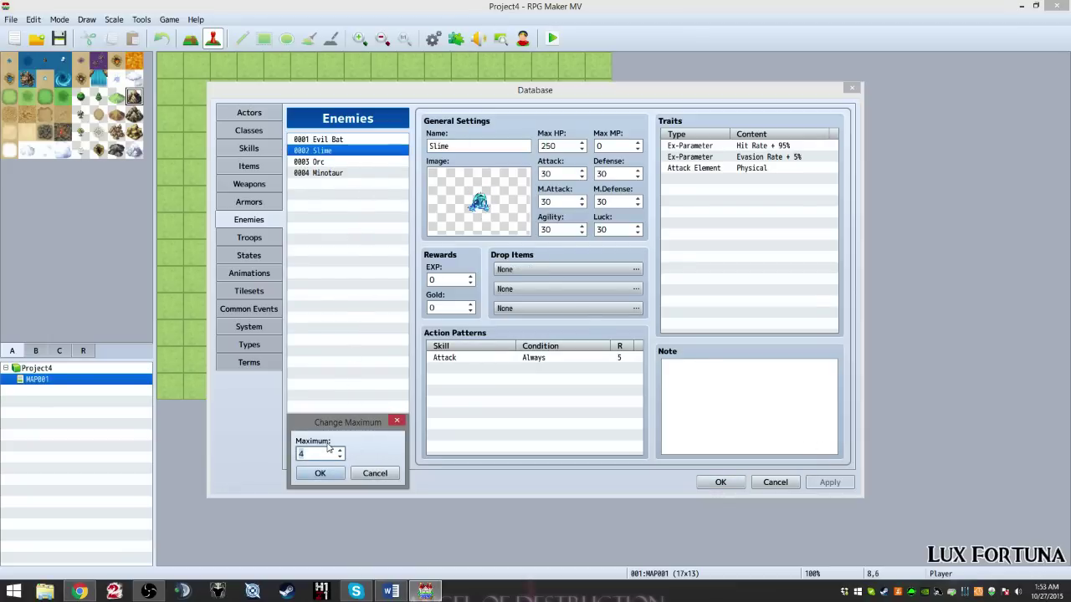
{"action": "type", "text": "5"}
{"action": "left_click", "coordinate": [319, 473]}
{"action": "left_click", "coordinate": [342, 185]}
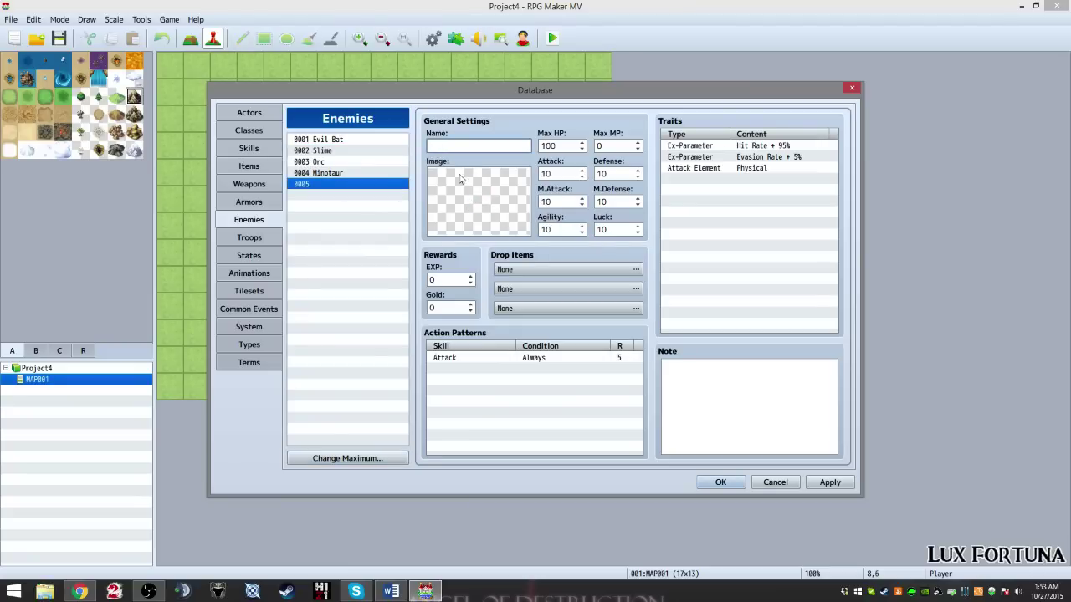
Step: Open the image picker for enemy 0005 and preview the available battler images from Actor1_3 through Gazer
{"action": "double_click", "coordinate": [481, 221]}
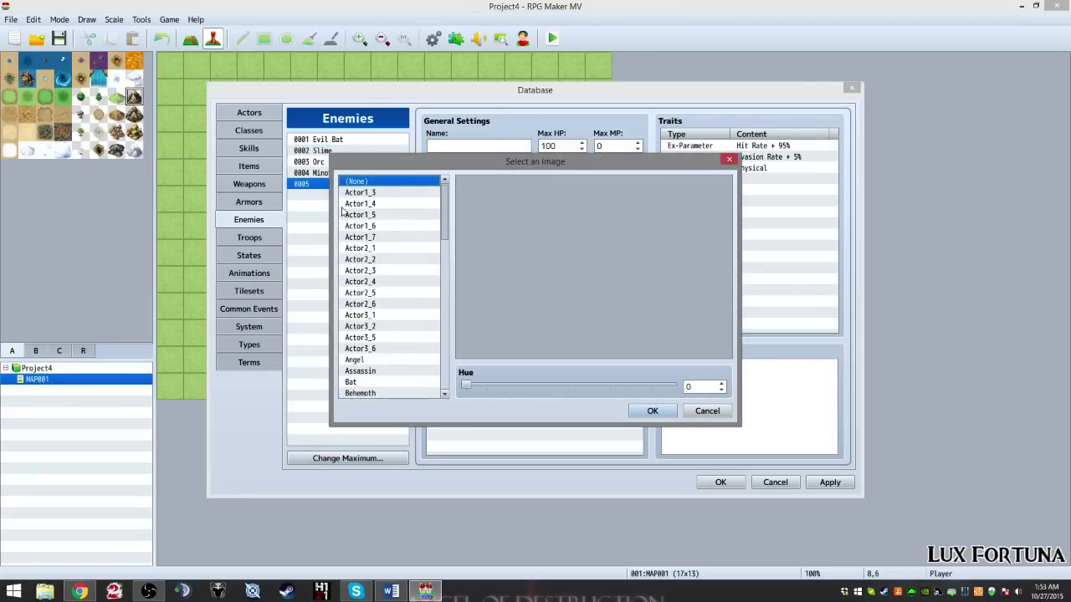
{"action": "left_click", "coordinate": [381, 193]}
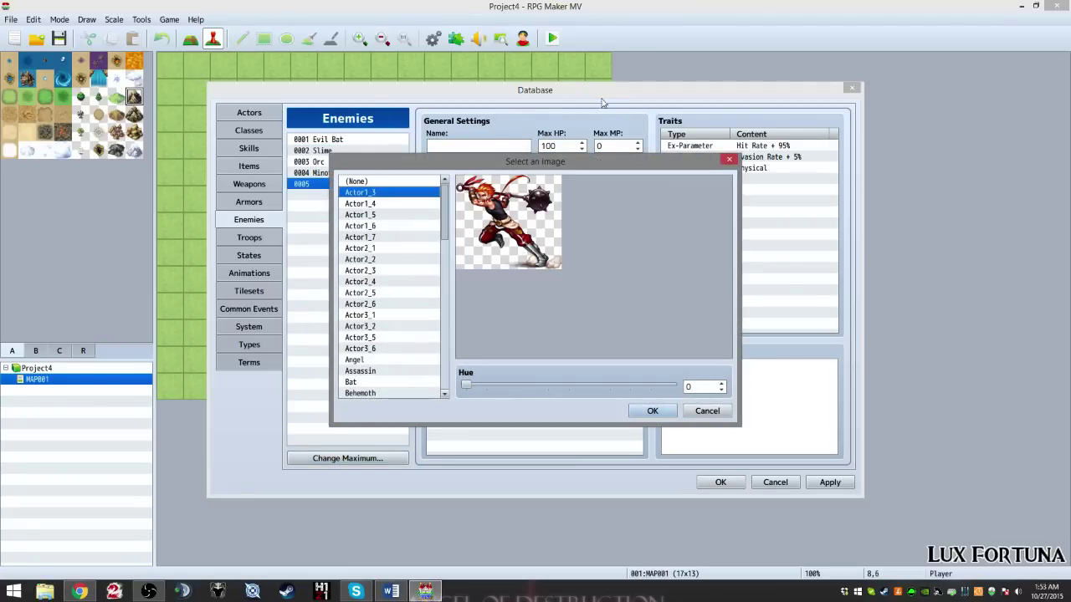
{"action": "key", "text": "Down"}
{"action": "key", "text": "Down"}
{"action": "key", "text": "Down"}
{"action": "key", "text": "Down"}
{"action": "key", "text": "Down"}
{"action": "key", "text": "Down"}
{"action": "key", "text": "Down"}
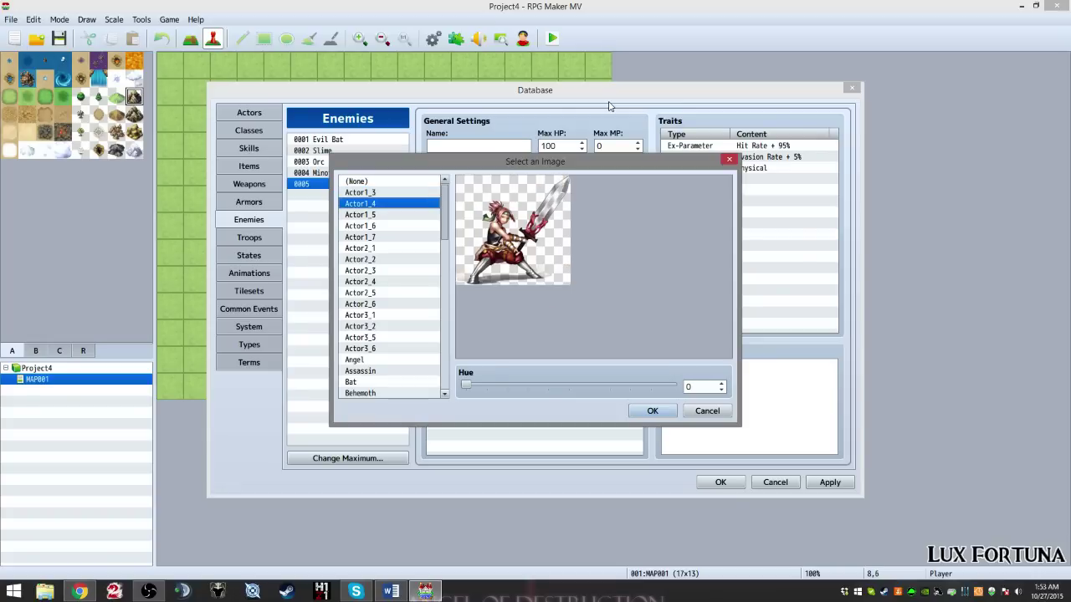
{"action": "key", "text": "Down"}
{"action": "key", "text": "Down"}
{"action": "key", "text": "Down"}
{"action": "key", "text": "Down"}
{"action": "key", "text": "Down"}
{"action": "key", "text": "Down"}
{"action": "key", "text": "Down"}
{"action": "key", "text": "Down"}
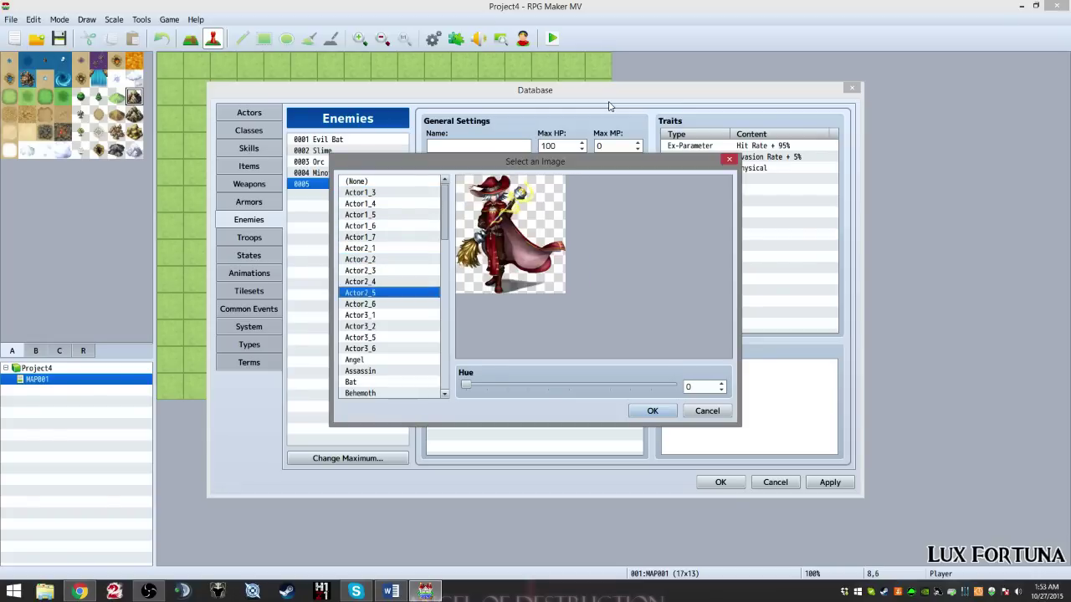
{"action": "key", "text": "Down"}
{"action": "key", "text": "Down"}
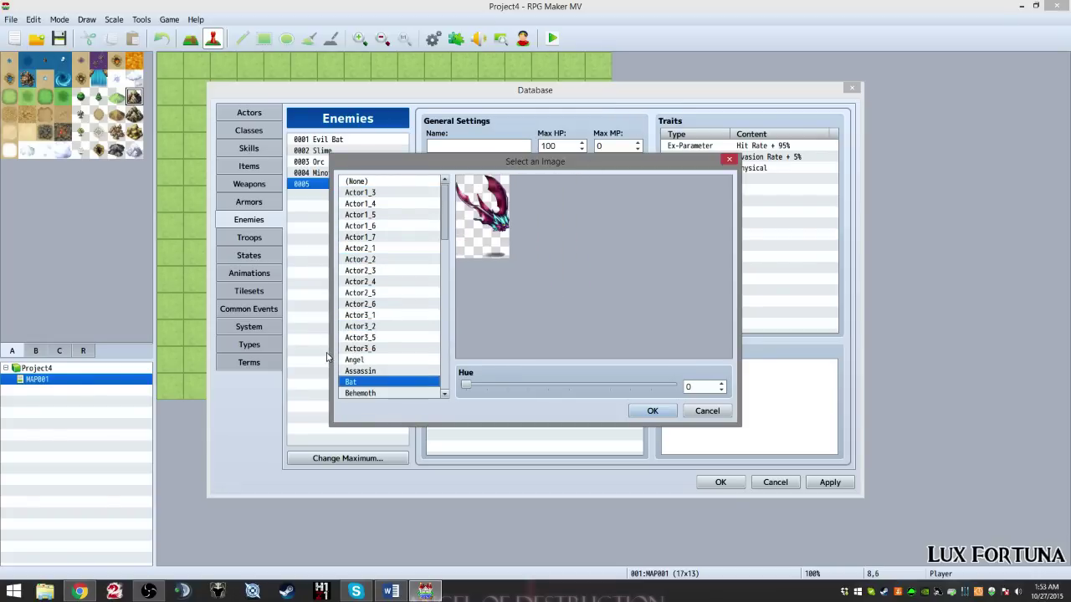
{"action": "key", "text": "Up"}
{"action": "key", "text": "Up"}
{"action": "key", "text": "Down"}
{"action": "key", "text": "Down"}
{"action": "key", "text": "Down"}
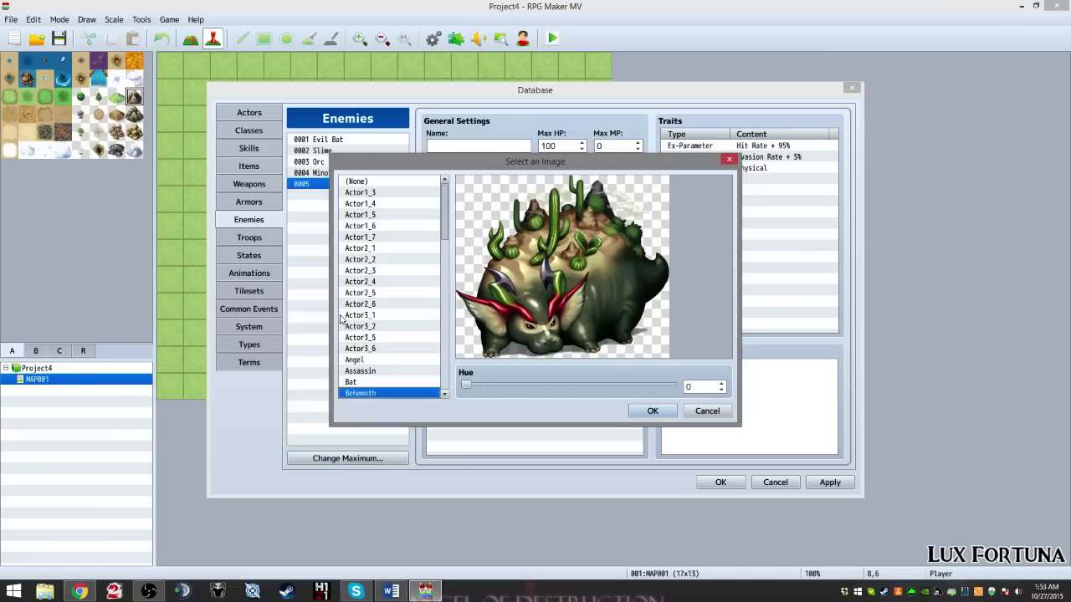
{"action": "key", "text": "Up"}
{"action": "key", "text": "Down"}
{"action": "key", "text": "Down"}
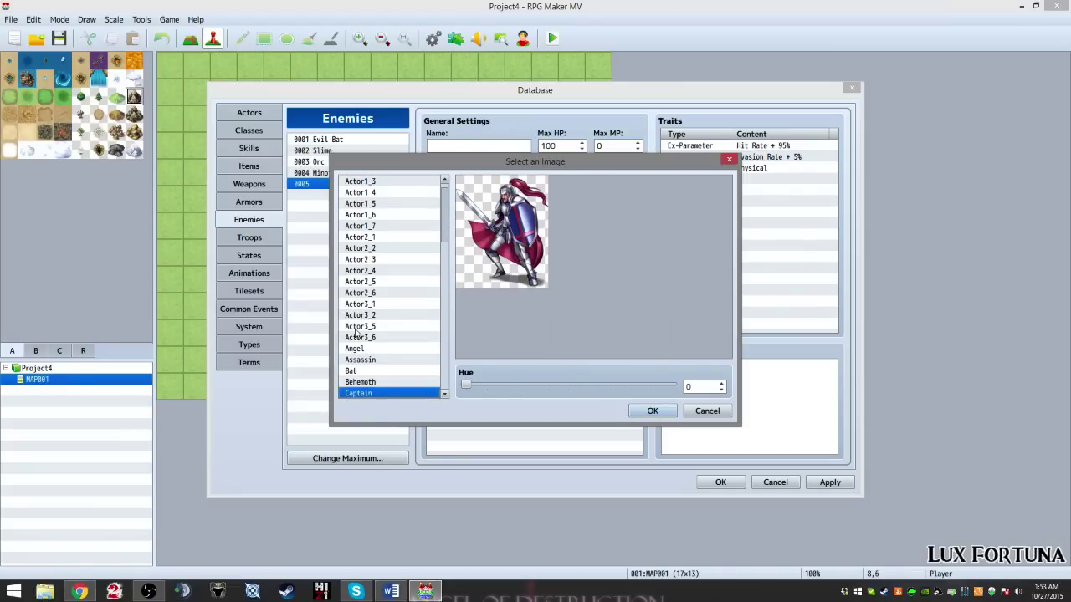
{"action": "key", "text": "Down"}
{"action": "key", "text": "Down"}
{"action": "key", "text": "Down"}
{"action": "key", "text": "Down"}
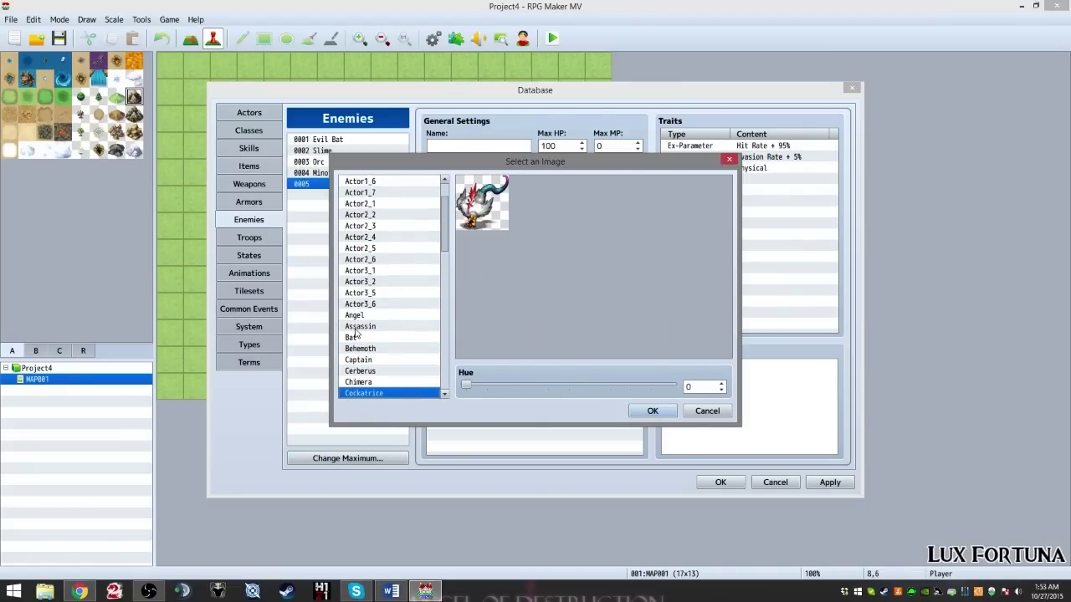
{"action": "key", "text": "Up"}
{"action": "key", "text": "Down"}
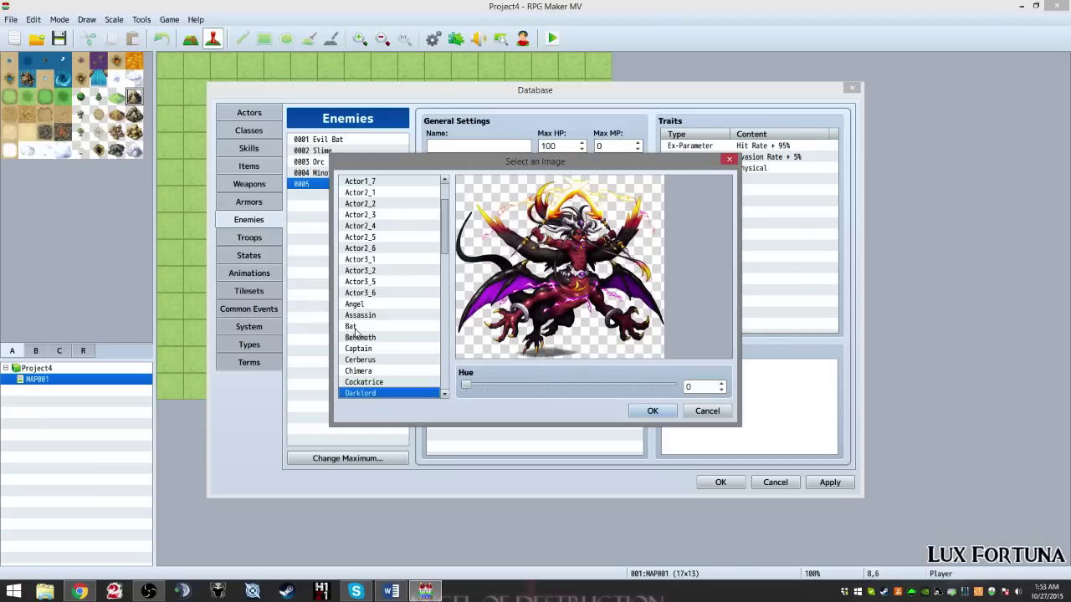
{"action": "key", "text": "Down"}
{"action": "key", "text": "Down"}
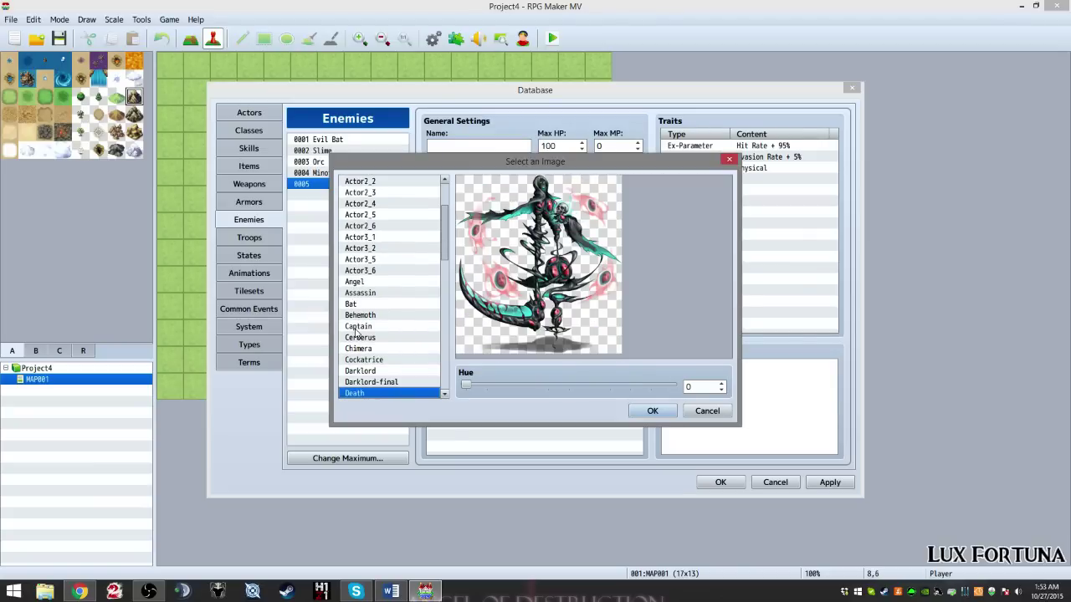
{"action": "key", "text": "Down"}
{"action": "key", "text": "Down"}
{"action": "key", "text": "Down"}
{"action": "key", "text": "Down"}
{"action": "key", "text": "Down"}
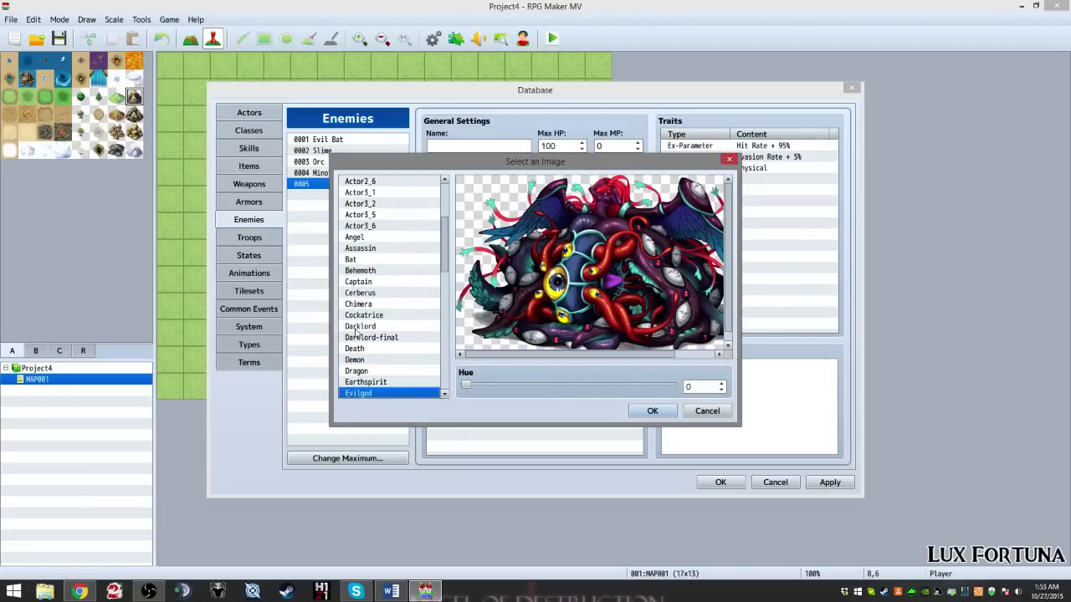
{"action": "key", "text": "Down"}
{"action": "key", "text": "Down"}
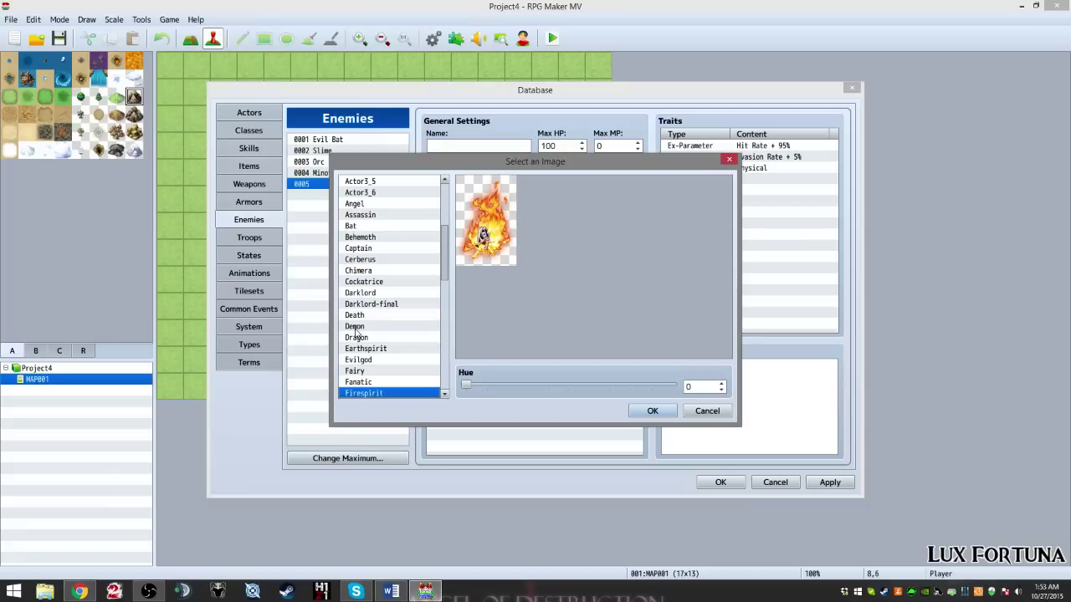
{"action": "key", "text": "Down"}
{"action": "key", "text": "Down"}
{"action": "key", "text": "Down"}
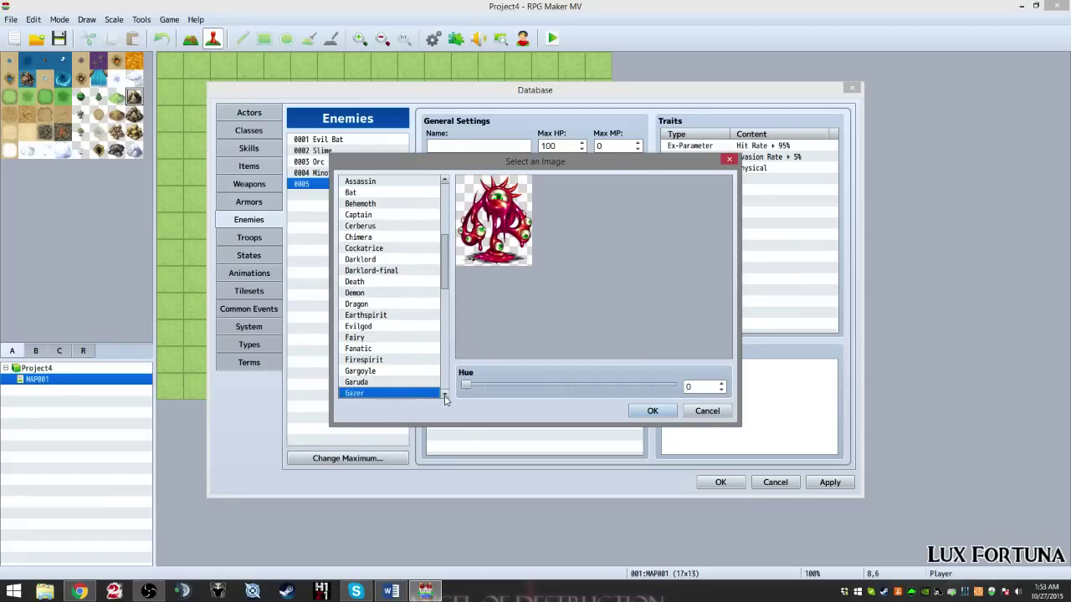
{"action": "key", "text": "Down"}
{"action": "key", "text": "Up"}
{"action": "key", "text": "Up"}
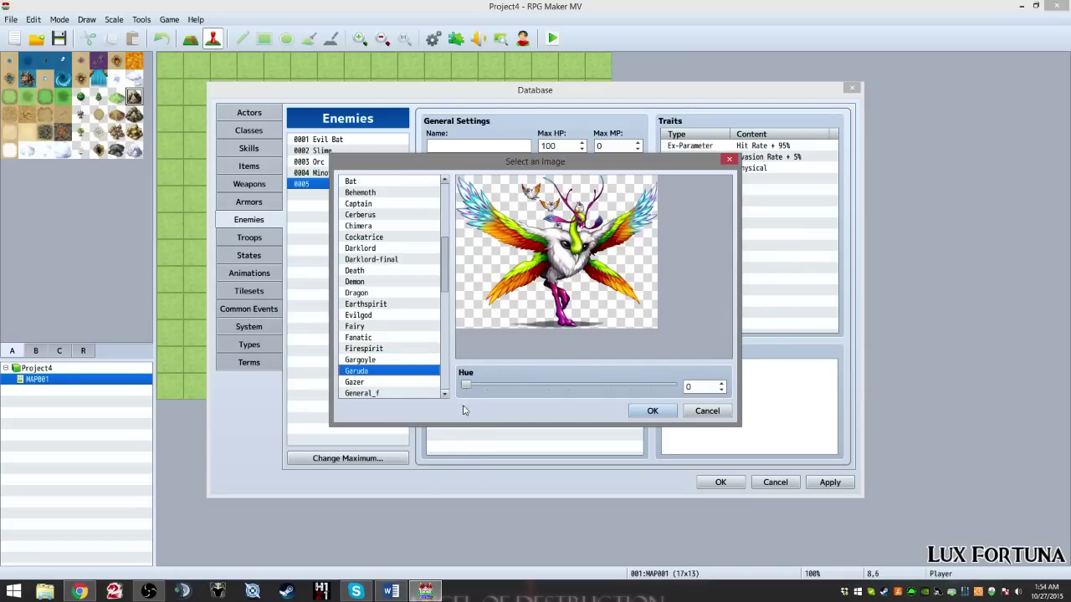
Step: Try shifting the hue of the Garuda image and return it to 0
{"action": "mouse_move", "coordinate": [467, 385]}
{"action": "left_mouse_down"}
{"action": "mouse_move", "coordinate": [561, 383]}
{"action": "mouse_move", "coordinate": [459, 378]}
{"action": "left_mouse_up"}
{"action": "left_click_drag", "start_coordinate": [469, 385], "coordinate": [430, 394]}
Step: Preview the remaining battler images, try out the hue on Waterspirit, and assign Waterspirit as the image of enemy 0005
{"action": "key", "text": "Down"}
{"action": "key", "text": "Down"}
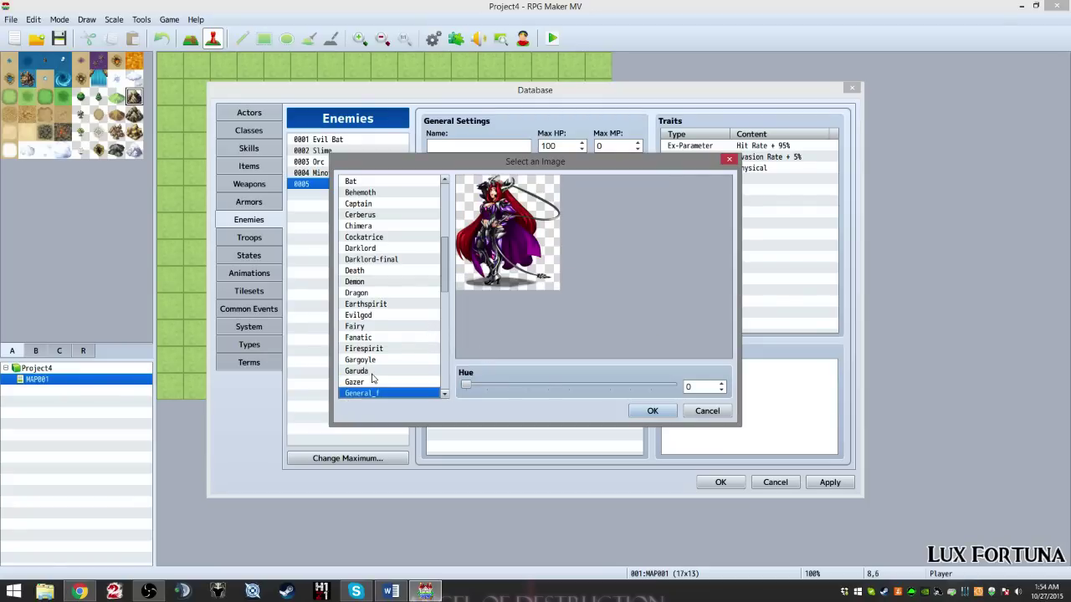
{"action": "key", "text": "Down"}
{"action": "key", "text": "Down"}
{"action": "key", "text": "Down"}
{"action": "key", "text": "Down"}
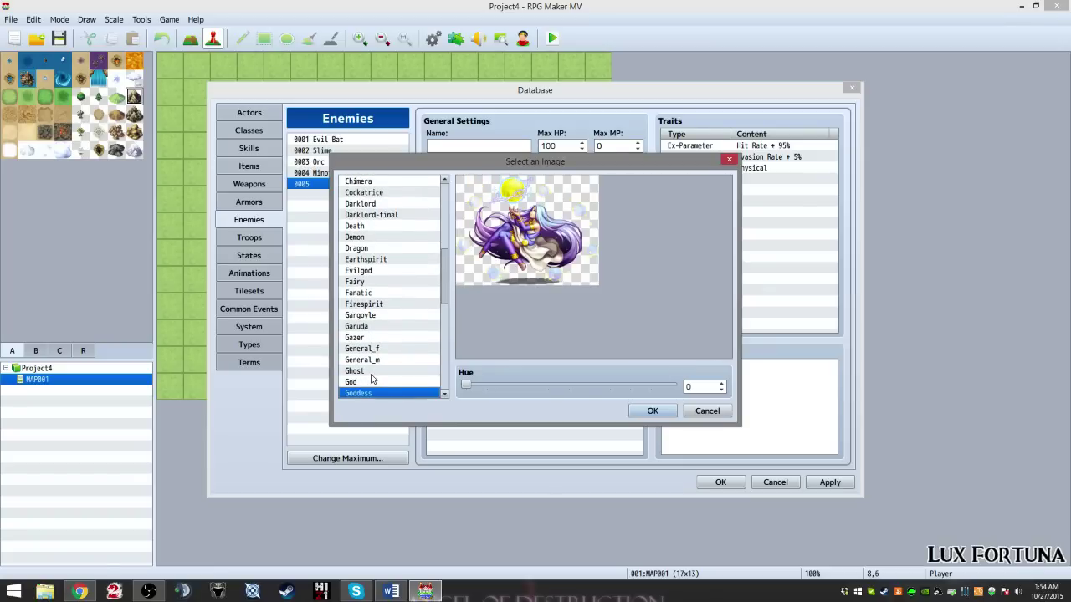
{"action": "key", "text": "Up"}
{"action": "key", "text": "Down"}
{"action": "key", "text": "Down"}
{"action": "key", "text": "Down"}
{"action": "key", "text": "Down"}
{"action": "key", "text": "Down"}
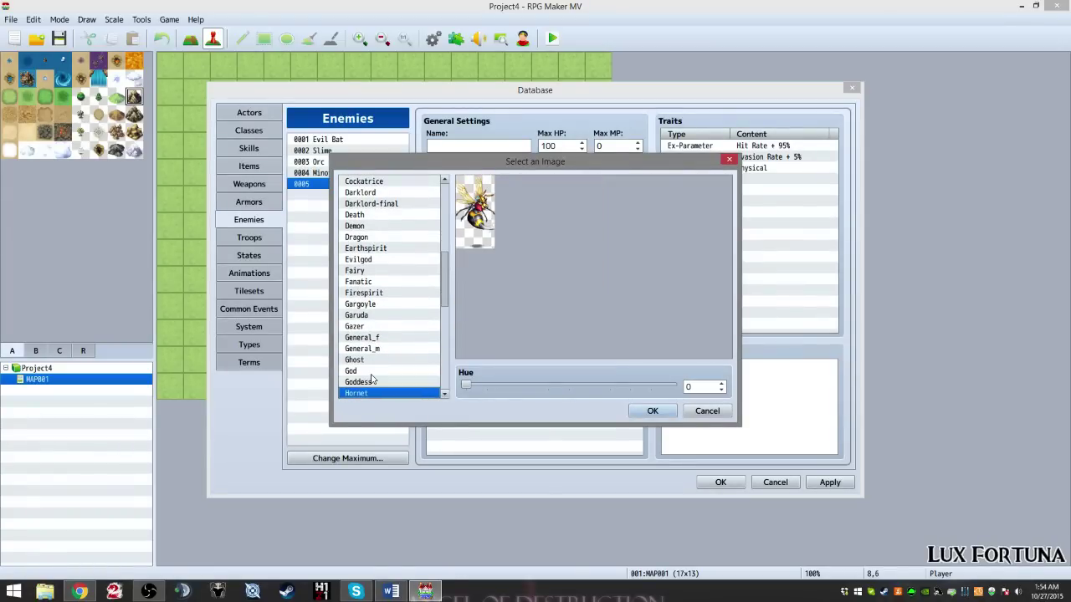
{"action": "key", "text": "Down"}
{"action": "key", "text": "Down"}
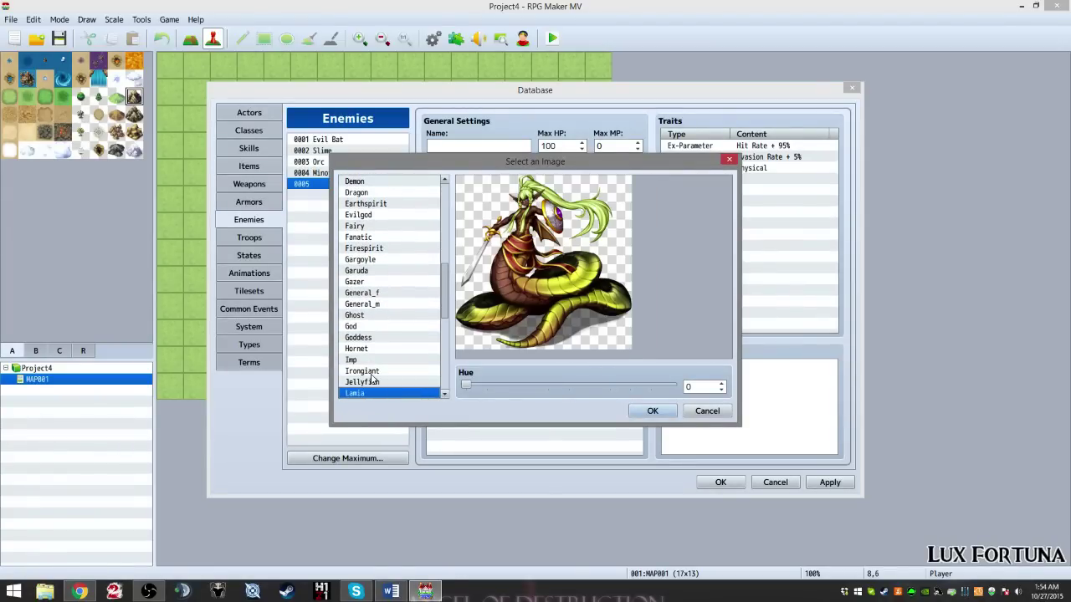
{"action": "key", "text": "Down"}
{"action": "key", "text": "Down"}
{"action": "key", "text": "Down"}
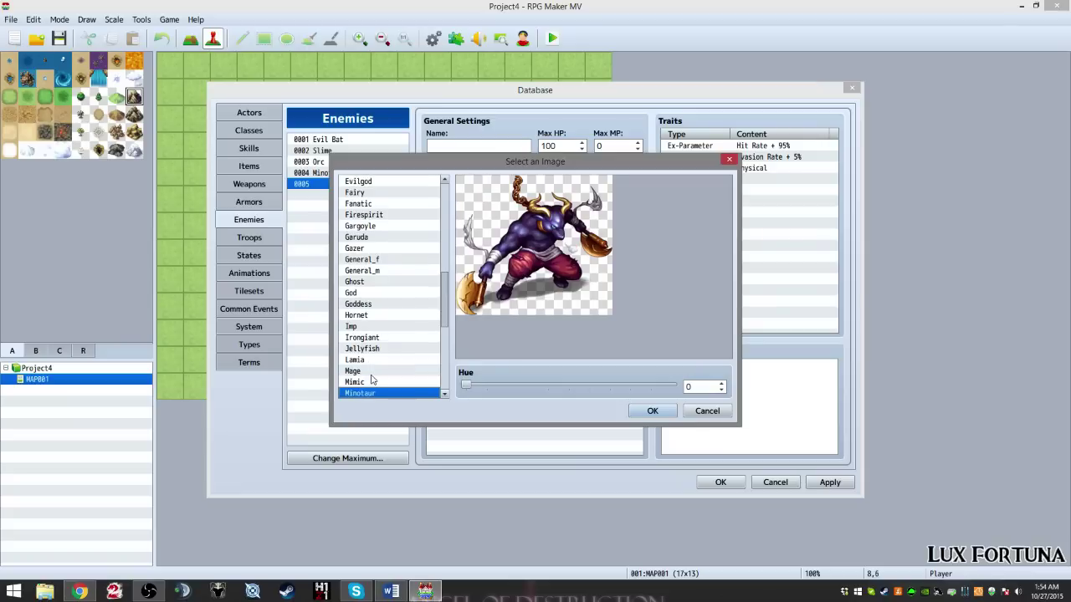
{"action": "key", "text": "Down"}
{"action": "key", "text": "Down"}
{"action": "key", "text": "Down"}
{"action": "key", "text": "Down"}
{"action": "key", "text": "Down"}
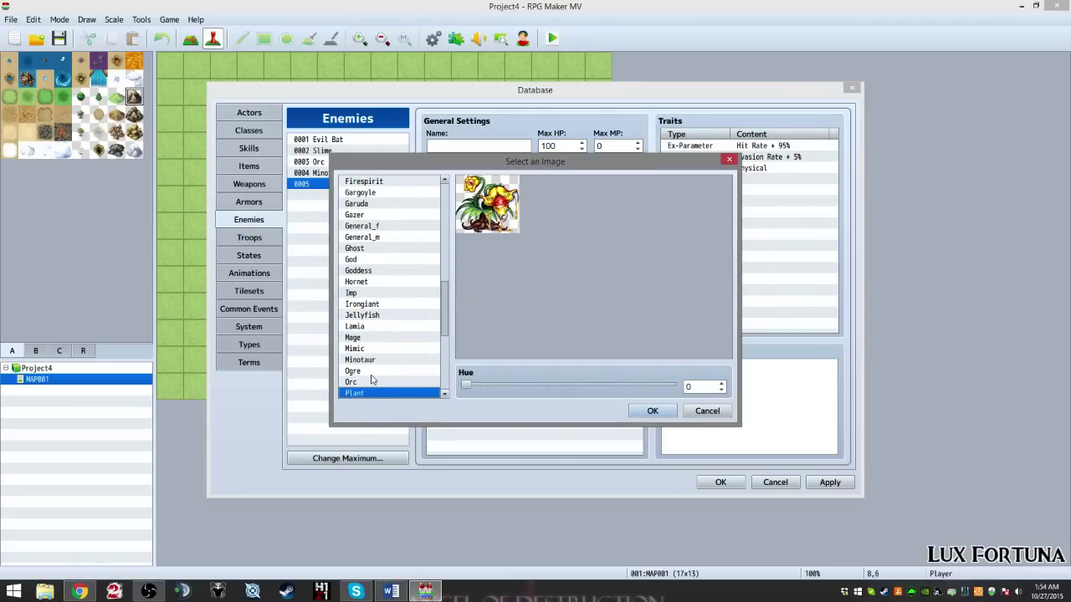
{"action": "key", "text": "Down"}
{"action": "key", "text": "Down"}
{"action": "key", "text": "Down"}
{"action": "key", "text": "Down"}
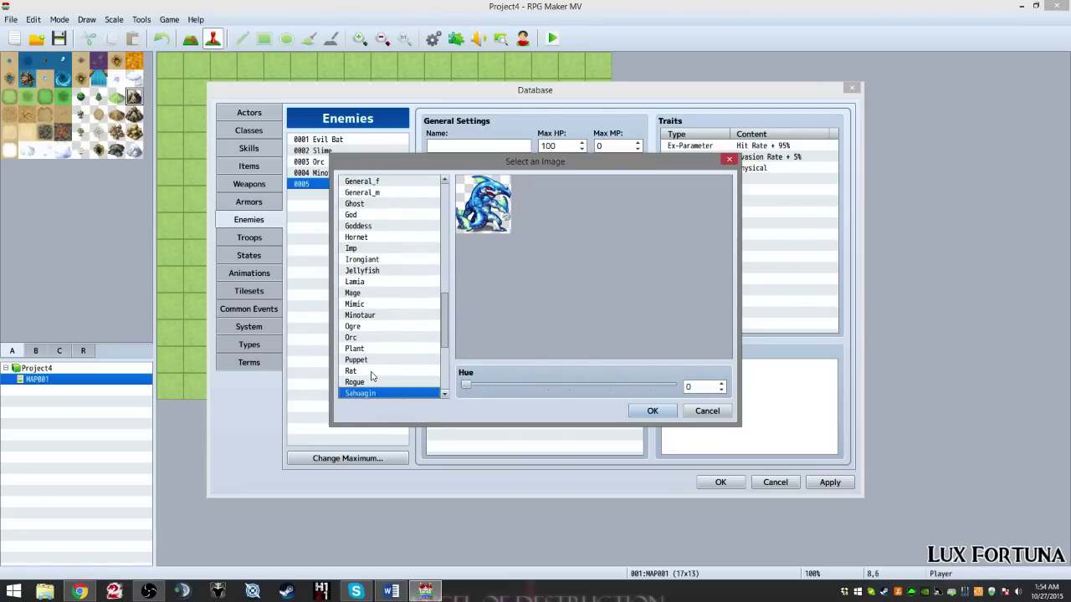
{"action": "key", "text": "Down"}
{"action": "key", "text": "Down"}
{"action": "key", "text": "Down"}
{"action": "key", "text": "Down"}
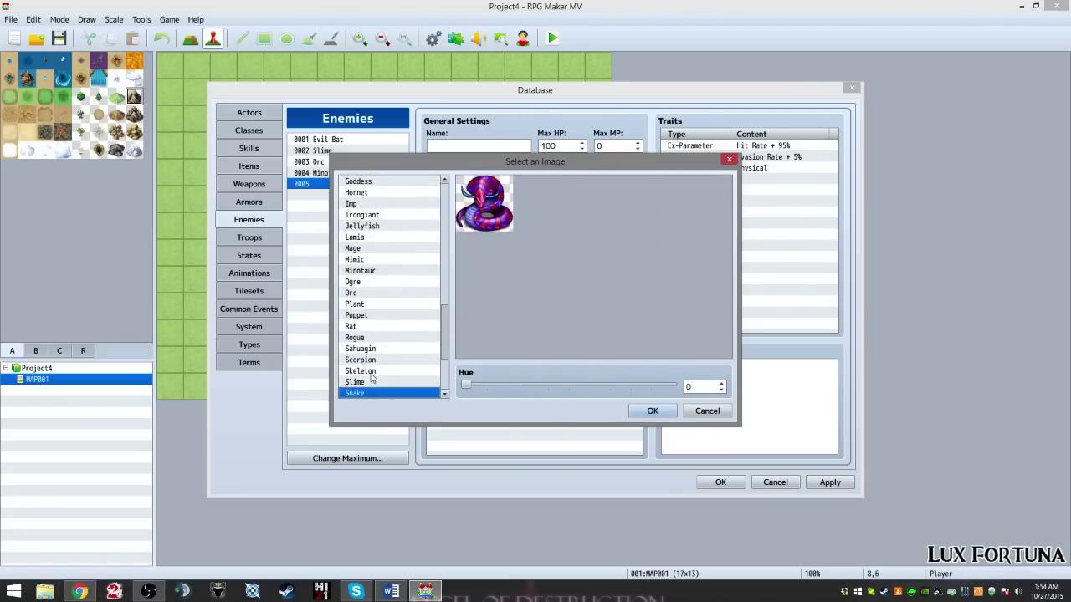
{"action": "key", "text": "Down"}
{"action": "key", "text": "Down"}
{"action": "key", "text": "Down"}
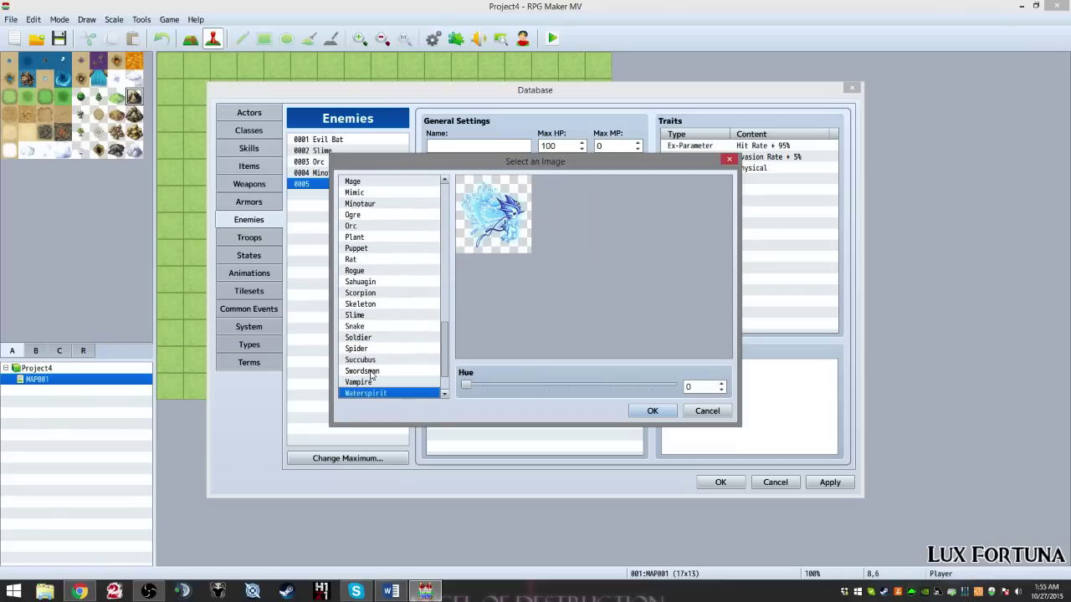
{"action": "left_click_drag", "start_coordinate": [508, 383], "coordinate": [688, 376]}
{"action": "left_click", "coordinate": [658, 414]}
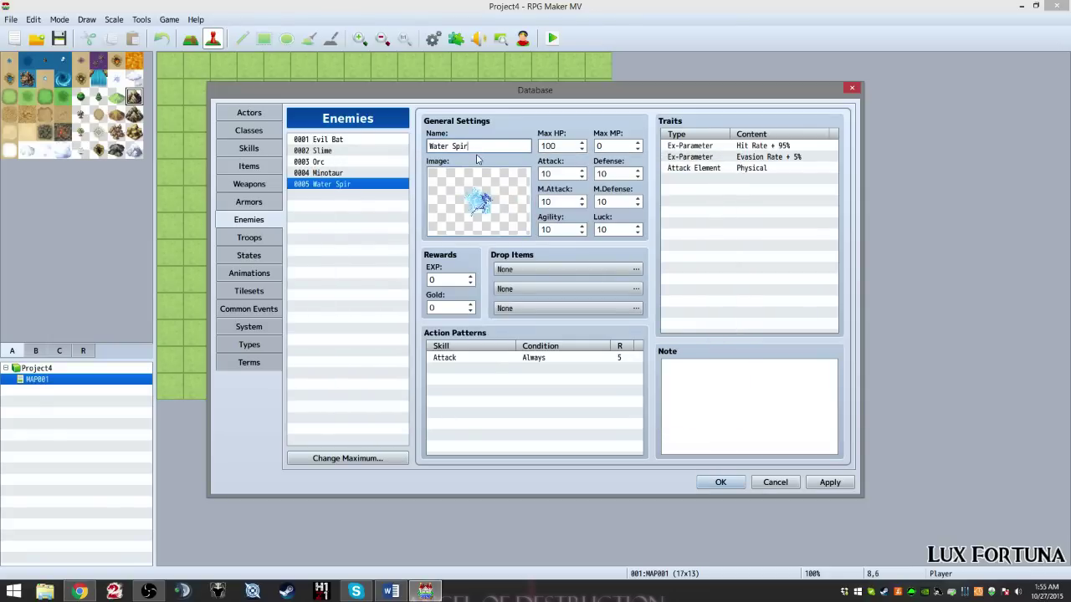
Step: Name the enemy Water Spirit and set Max HP to 150, Defense to 20, M.Attack to 40 and M.Defense to 20
{"action": "type", "text": "it"}
{"action": "left_click", "coordinate": [555, 146]}
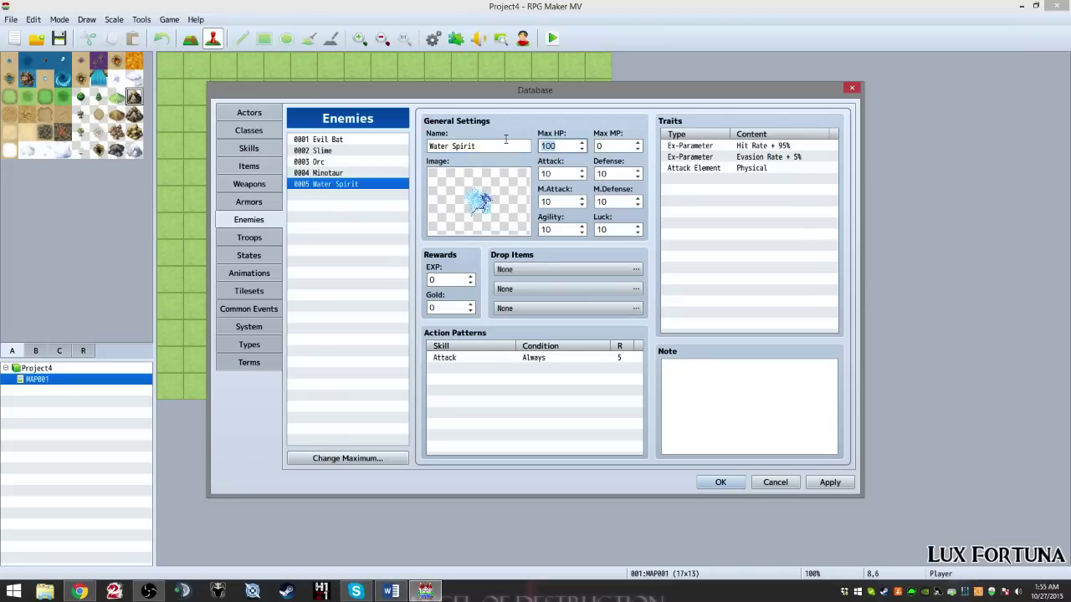
{"action": "type", "text": "150"}
{"action": "left_click_drag", "start_coordinate": [611, 174], "coordinate": [504, 144]}
{"action": "type", "text": "20"}
{"action": "left_click_drag", "start_coordinate": [572, 201], "coordinate": [447, 182]}
{"action": "type", "text": "40"}
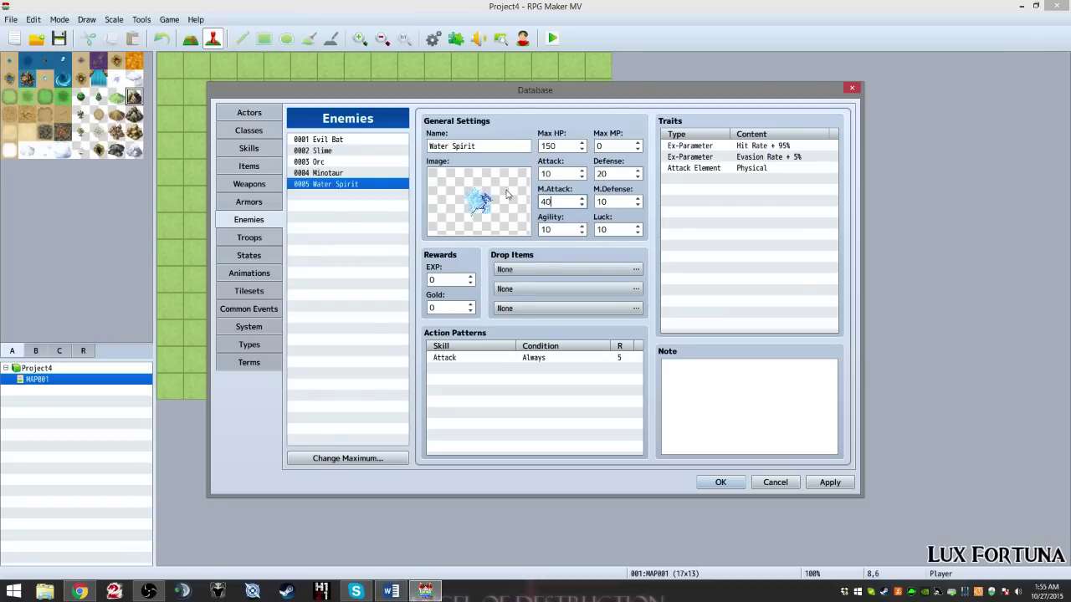
{"action": "key", "text": "Tab"}
{"action": "type", "text": "20"}
Step: Set the Water Spirit's first drop item to the Shield armor
{"action": "double_click", "coordinate": [545, 275]}
{"action": "left_click", "coordinate": [462, 263]}
{"action": "left_click", "coordinate": [462, 280]}
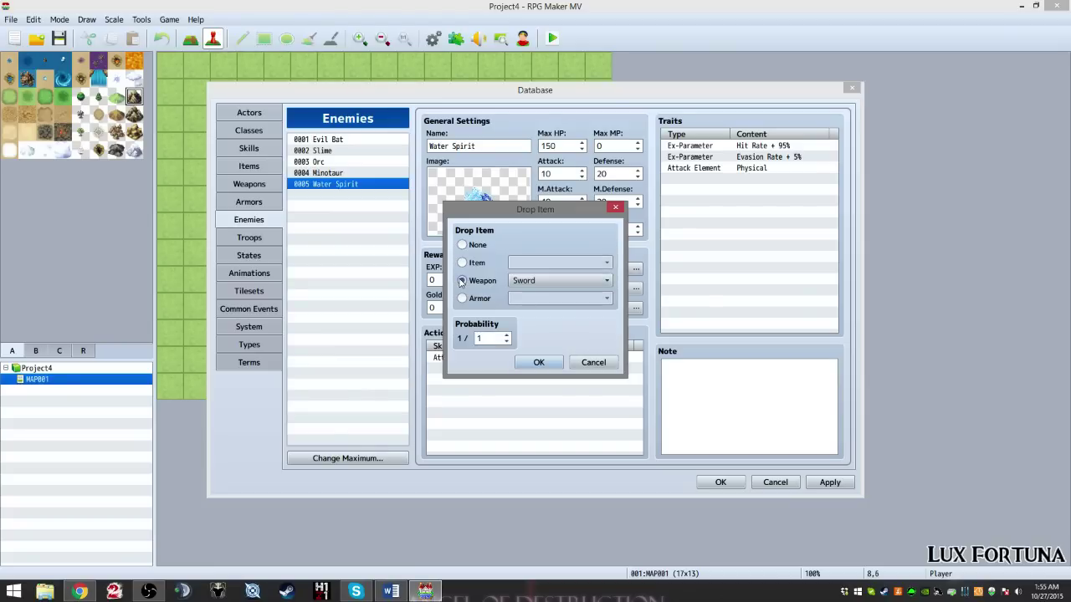
{"action": "left_click", "coordinate": [462, 299]}
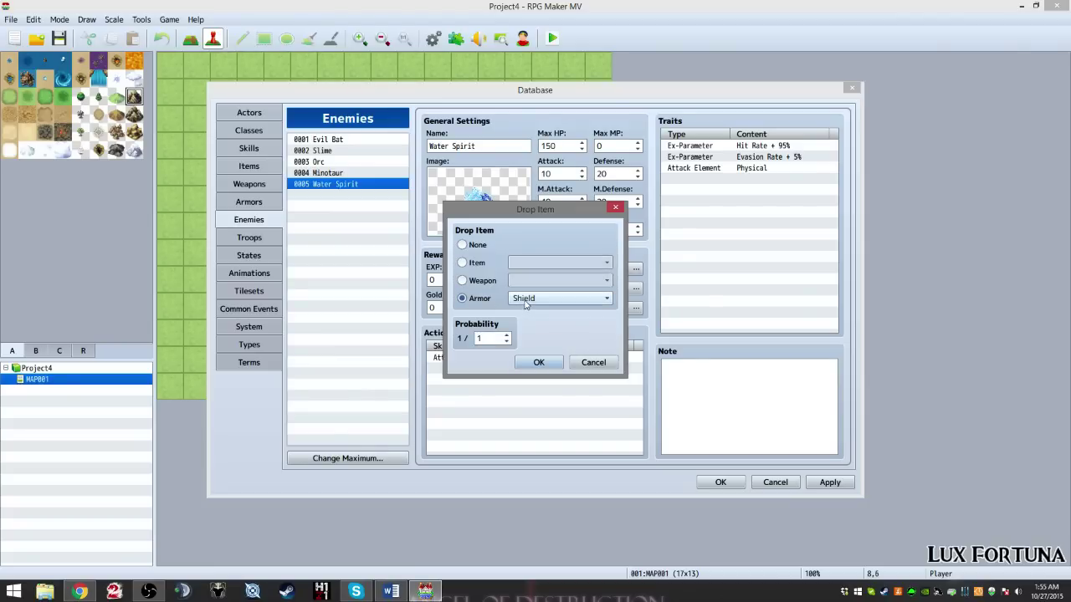
{"action": "left_click", "coordinate": [538, 362]}
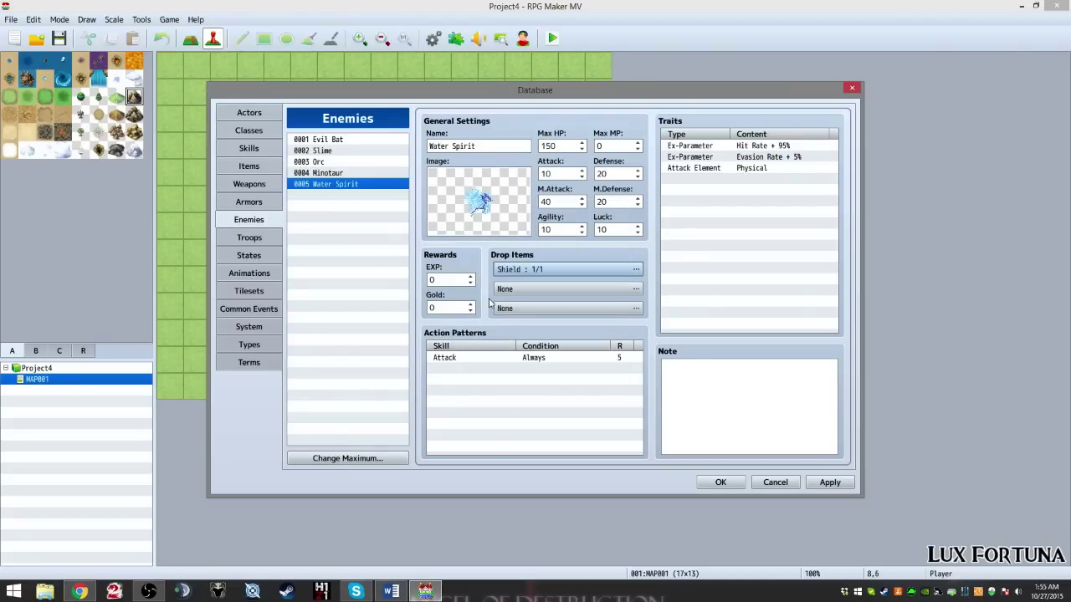
Step: Change the Water Spirit's first drop item to the CHAINSAW weapon
{"action": "double_click", "coordinate": [548, 269]}
{"action": "left_click", "coordinate": [462, 280]}
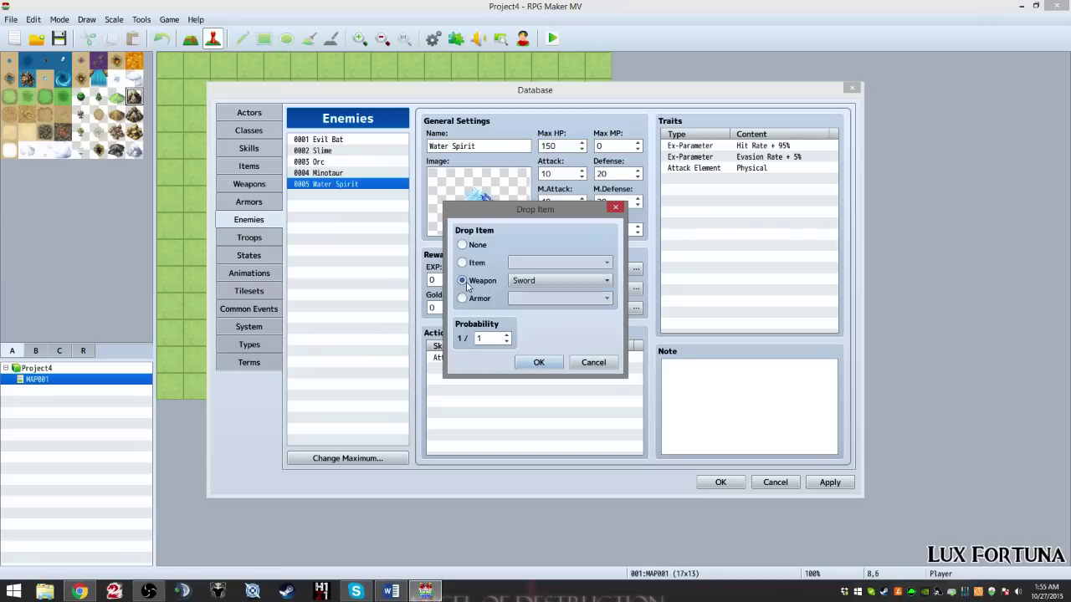
{"action": "left_click", "coordinate": [577, 281]}
{"action": "left_click", "coordinate": [529, 345]}
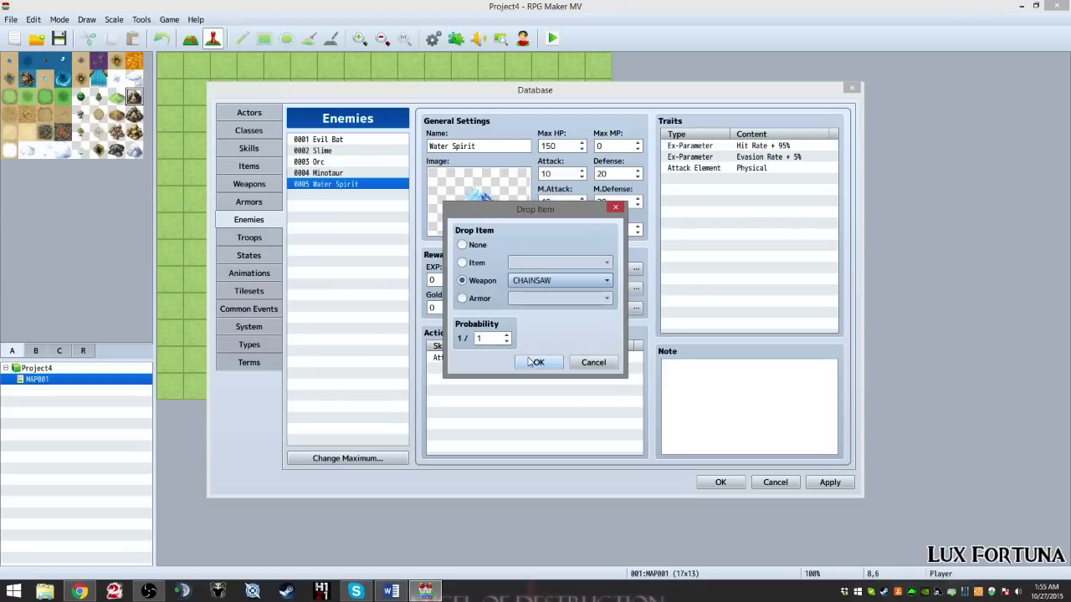
{"action": "left_click", "coordinate": [539, 363]}
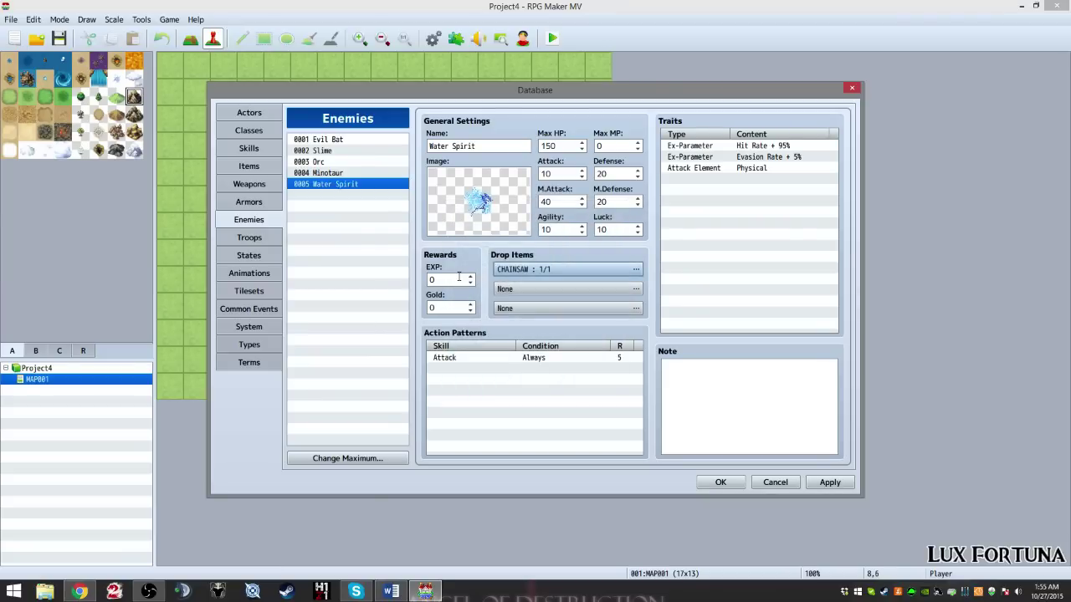
Step: Set the Water Spirit's rewards to 10 EXP and 5 gold, and apply the database changes
{"action": "left_click", "coordinate": [452, 279]}
{"action": "type", "text": "10"}
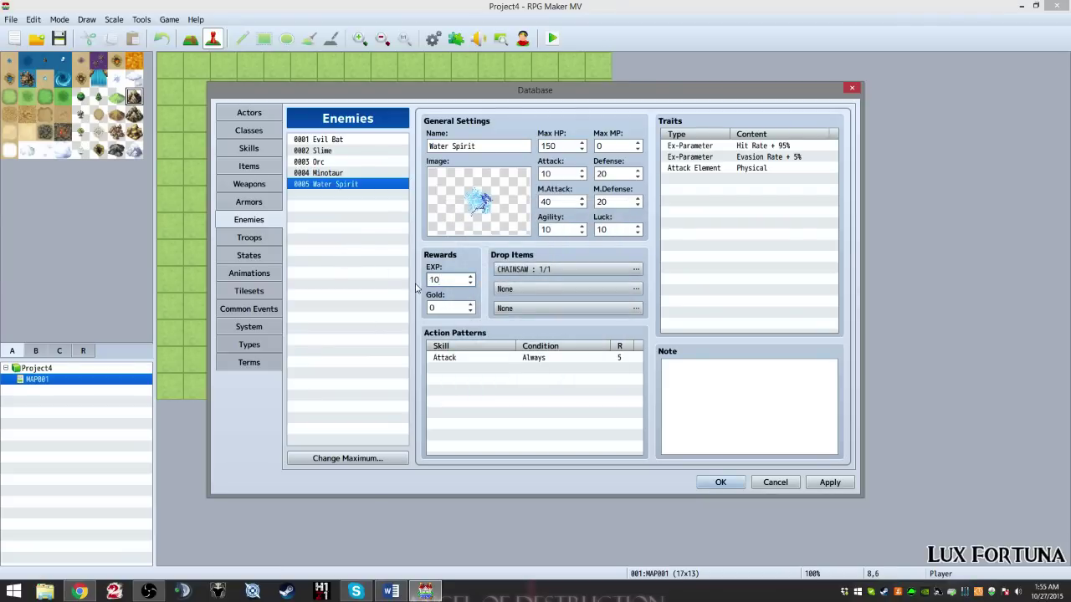
{"action": "key", "text": "Tab"}
{"action": "type", "text": "5"}
{"action": "left_click", "coordinate": [829, 482]}
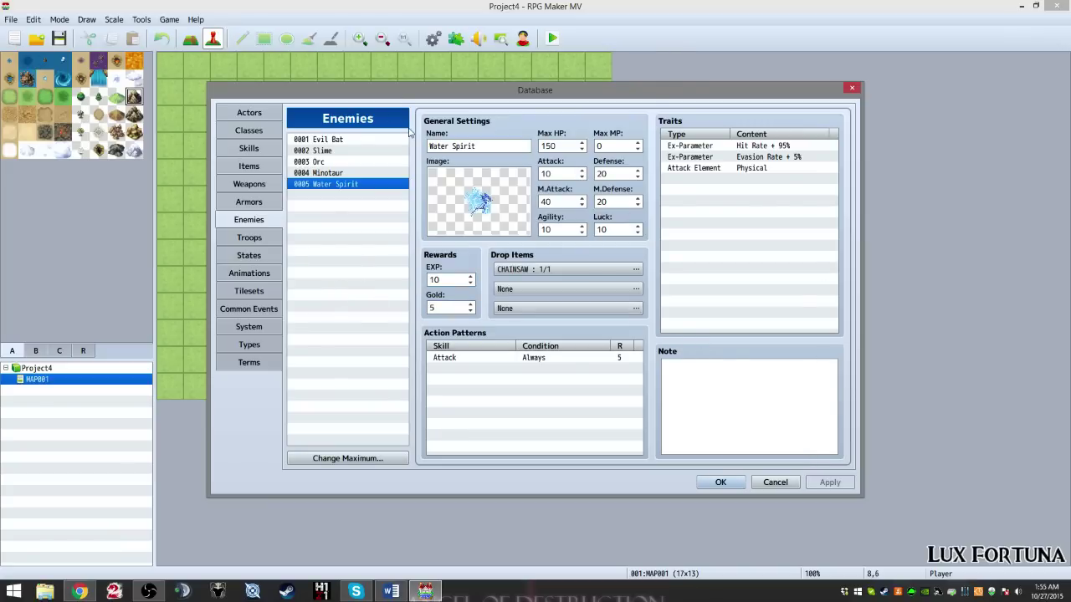
Step: Raise the maximum number of troops to 5 in the Troops section of the database
{"action": "left_click", "coordinate": [241, 239]}
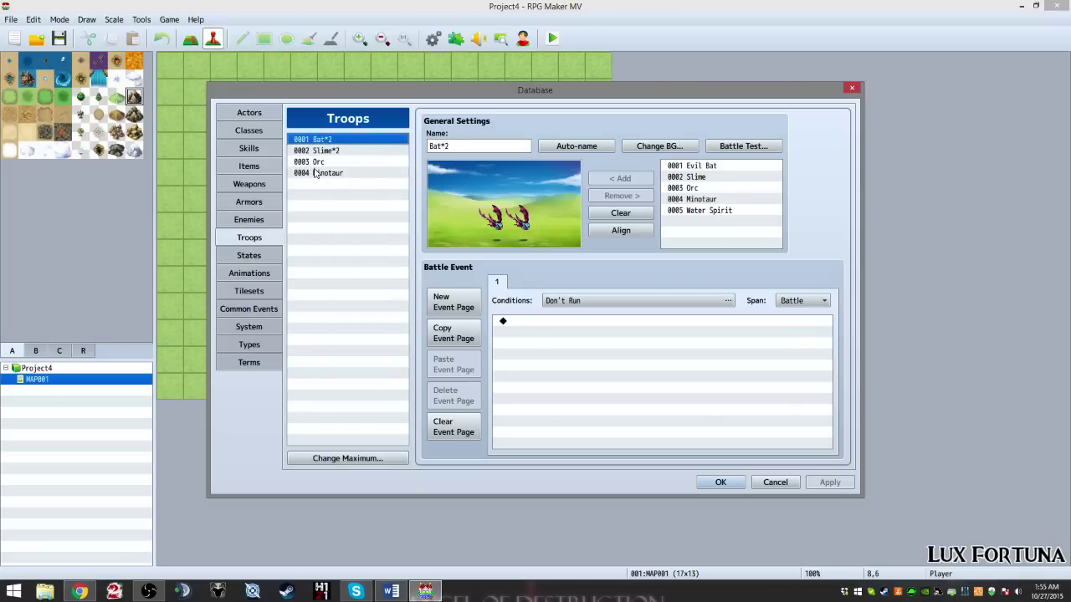
{"action": "left_click", "coordinate": [346, 459]}
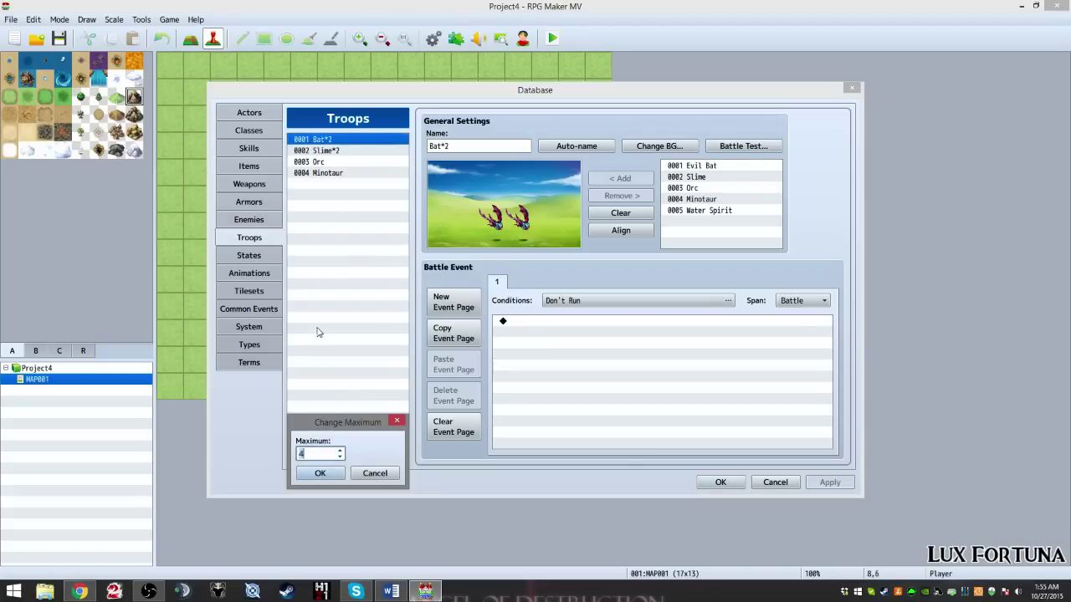
{"action": "type", "text": "5"}
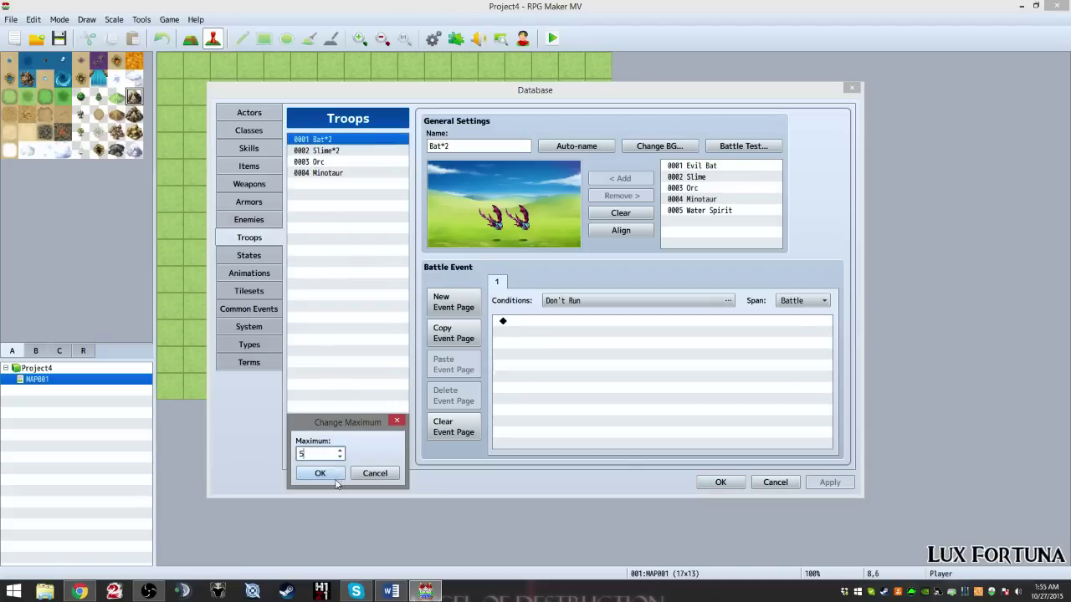
{"action": "left_click", "coordinate": [320, 474]}
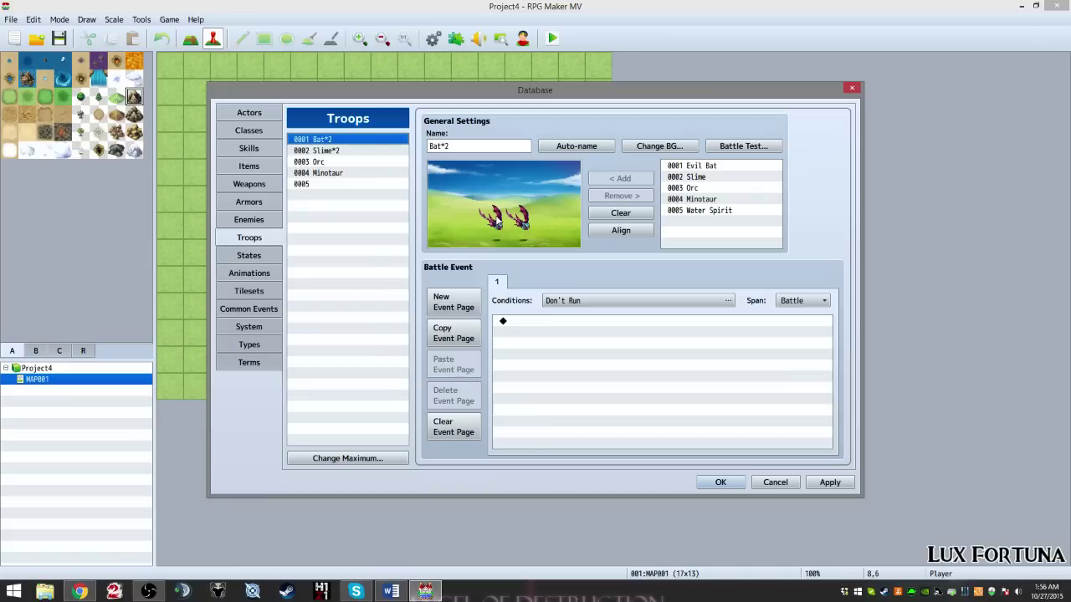
Step: Examine how the existing Bat*2 and Orc troops relate to the individual entries in the Enemies section, such as Evil Bat
{"action": "left_click", "coordinate": [497, 221]}
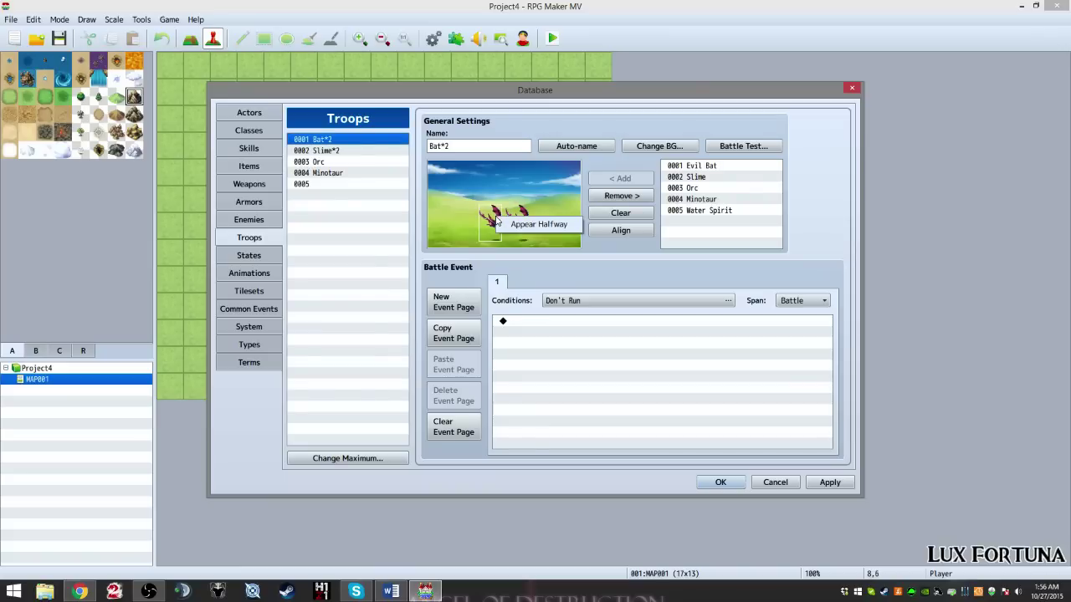
{"action": "left_click", "coordinate": [247, 219]}
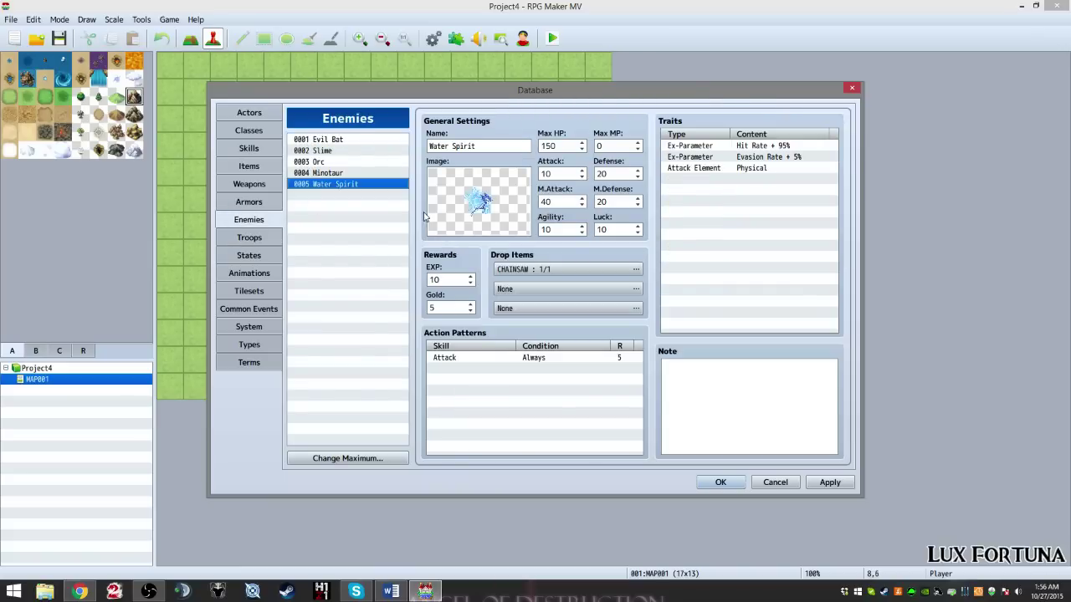
{"action": "left_click", "coordinate": [251, 238]}
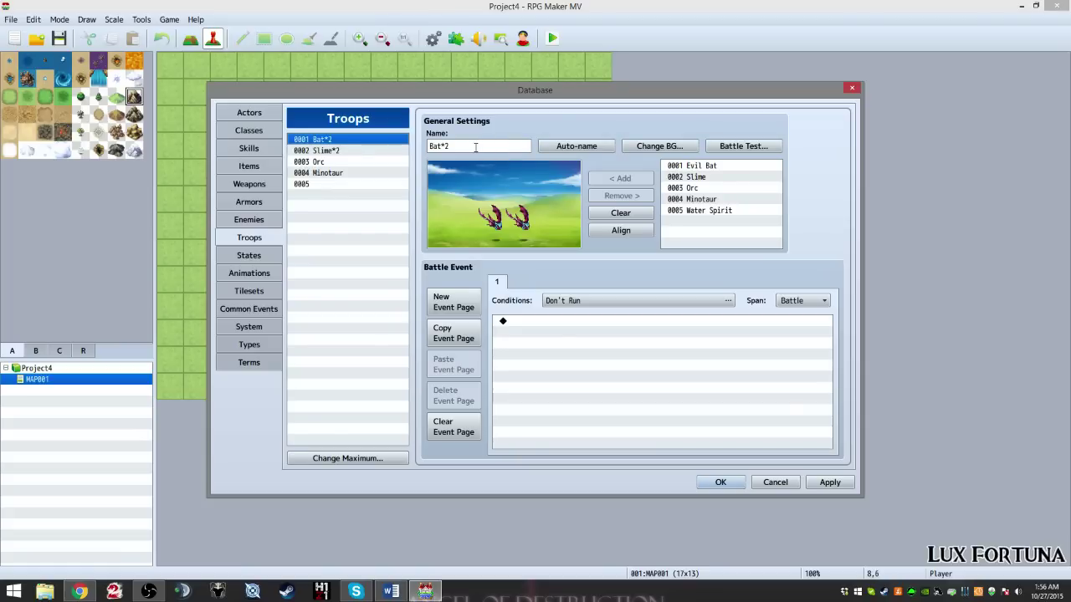
{"action": "left_click", "coordinate": [321, 162]}
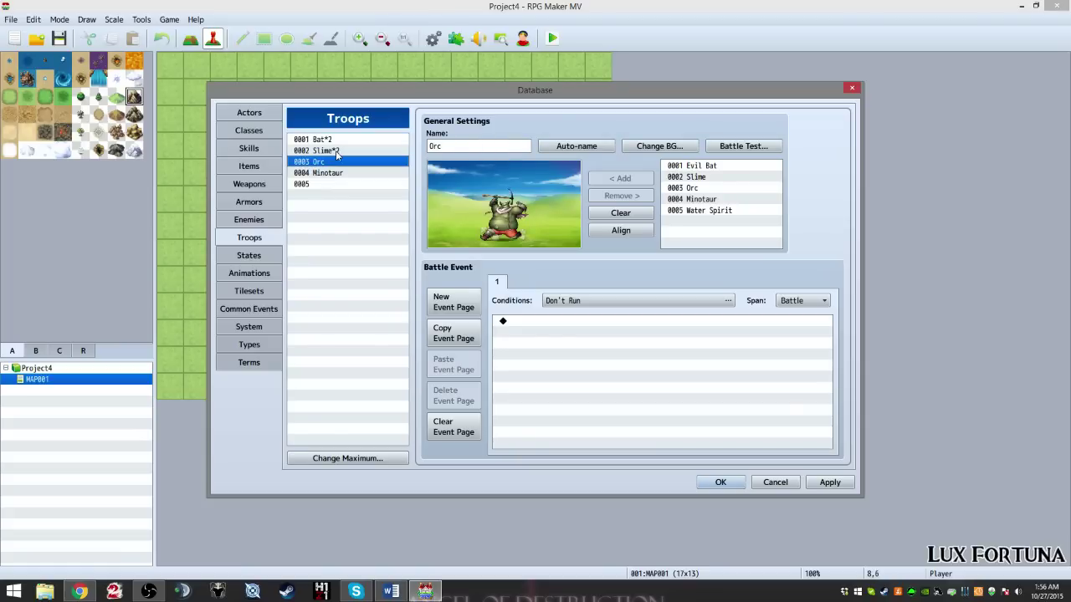
{"action": "left_click", "coordinate": [340, 140]}
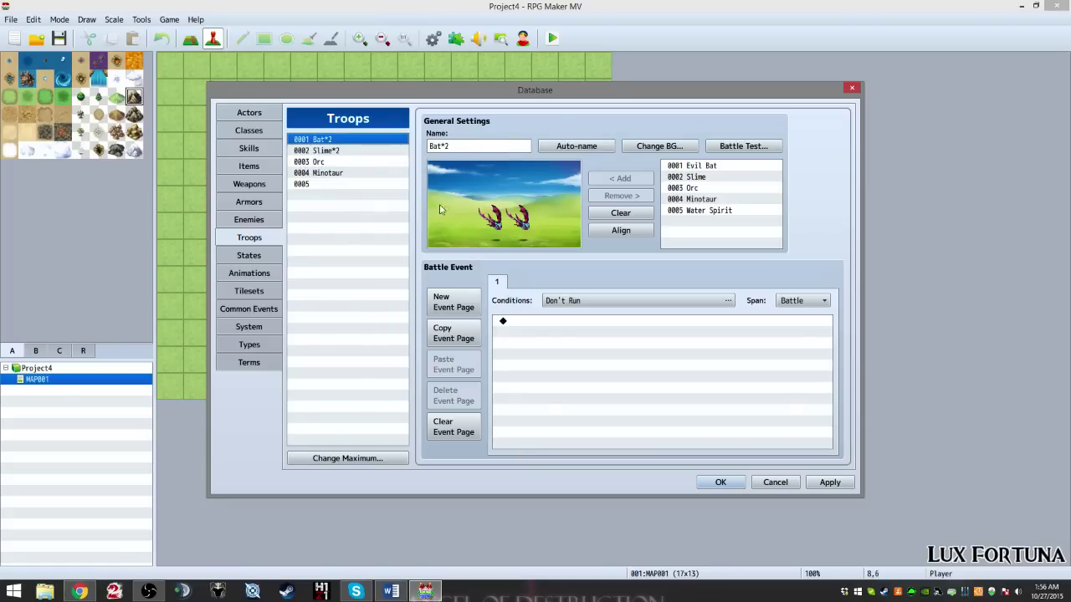
{"action": "left_click", "coordinate": [276, 204]}
{"action": "left_click", "coordinate": [273, 220]}
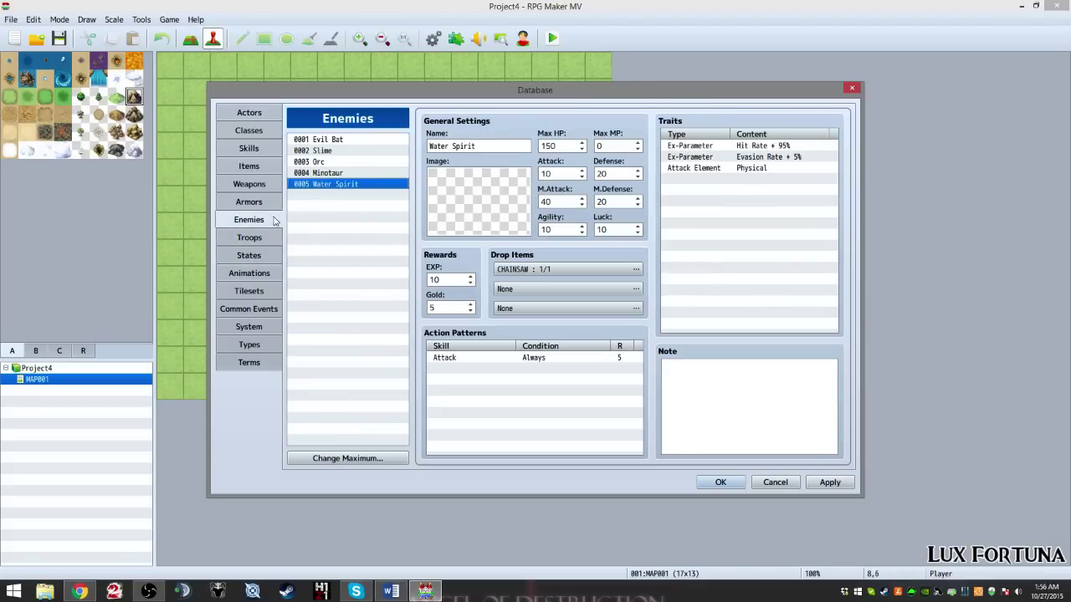
{"action": "left_click", "coordinate": [350, 141]}
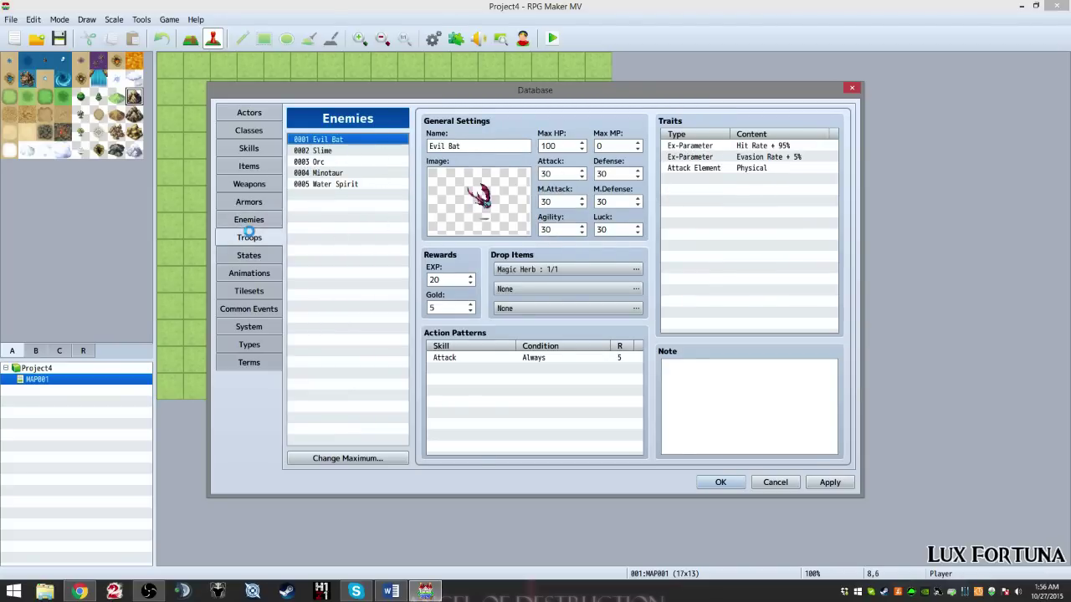
{"action": "left_click", "coordinate": [253, 237]}
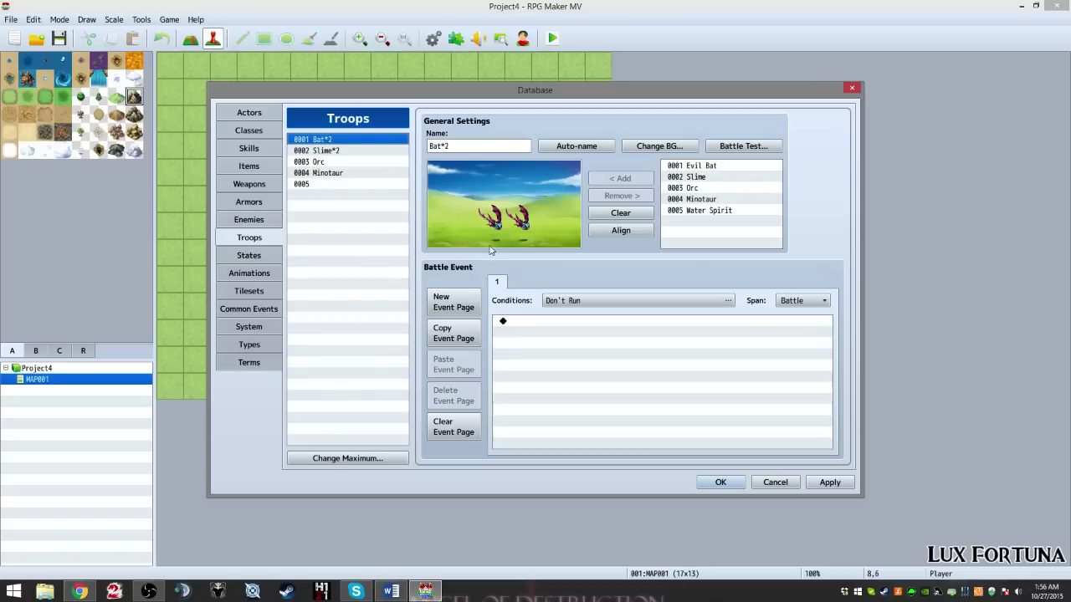
Step: Add an Evil Bat to the empty troop 0005 and name the troop Bat
{"action": "left_click", "coordinate": [295, 184]}
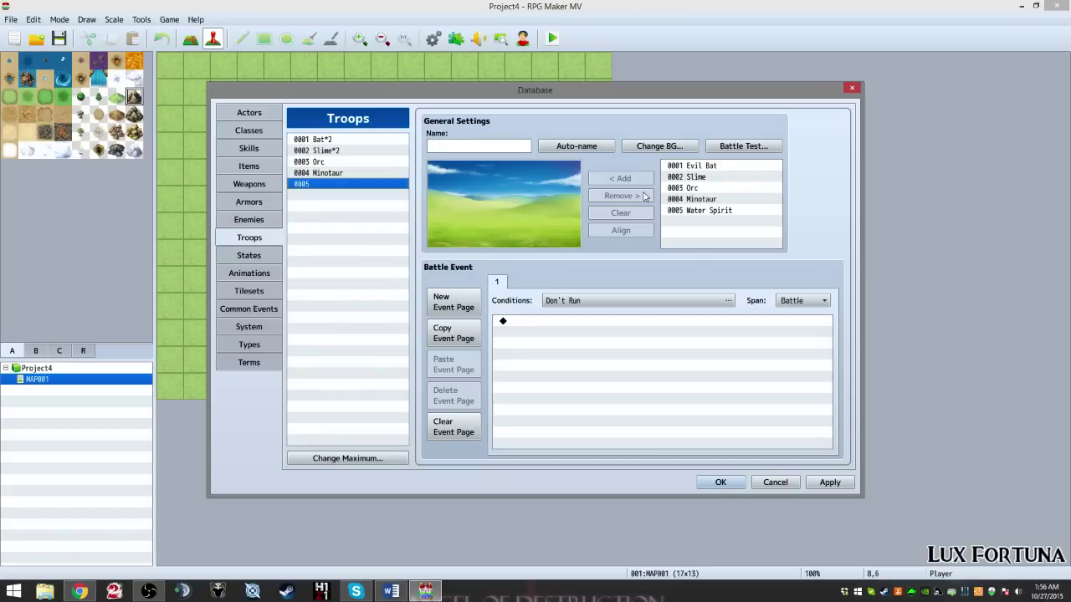
{"action": "left_click", "coordinate": [710, 167]}
{"action": "left_click", "coordinate": [619, 178]}
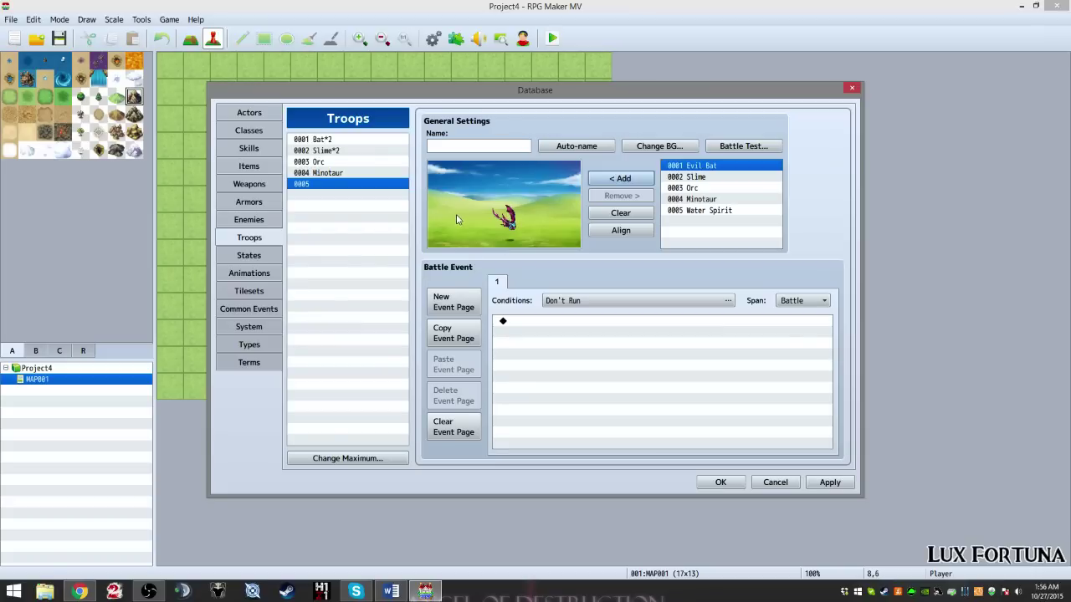
{"action": "left_click", "coordinate": [453, 148]}
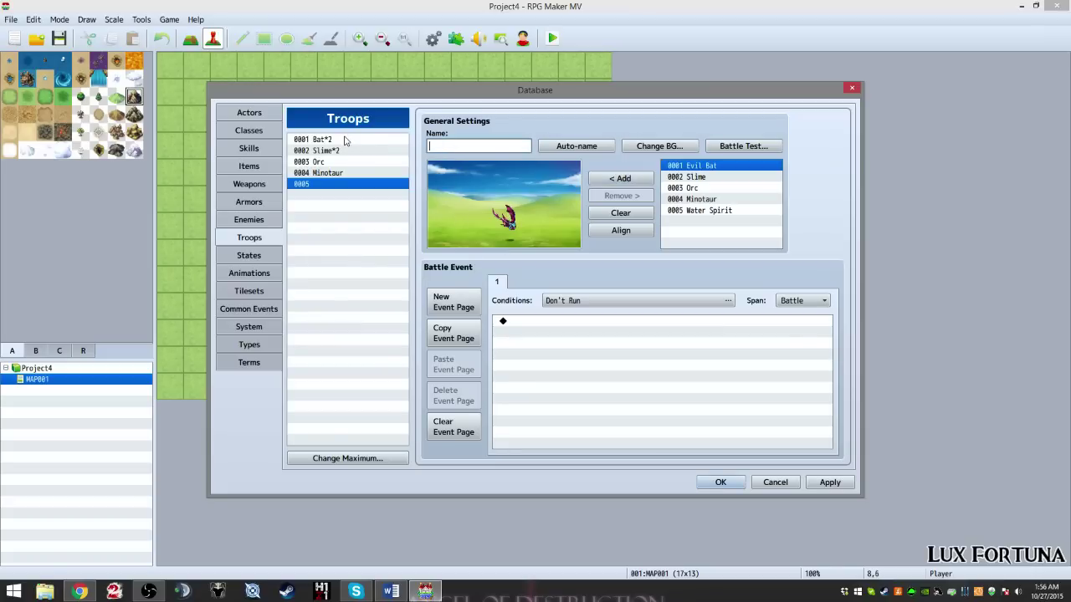
{"action": "type", "text": "Bat"}
Step: Add a Minotaur and a Water Spirit to the Bat troop
{"action": "left_click", "coordinate": [695, 200]}
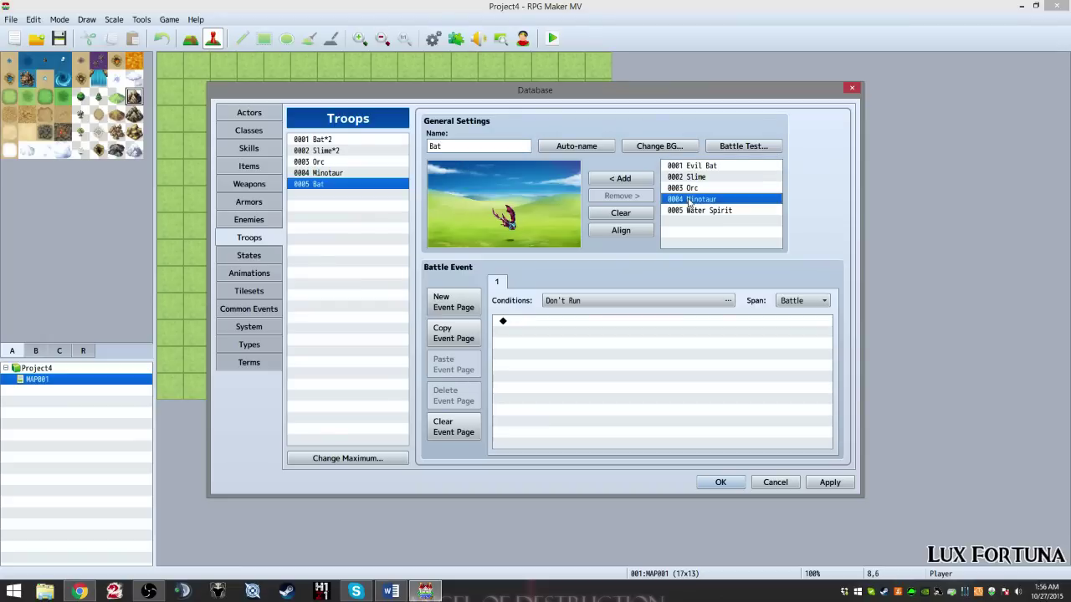
{"action": "left_click", "coordinate": [619, 179]}
{"action": "left_click", "coordinate": [529, 216]}
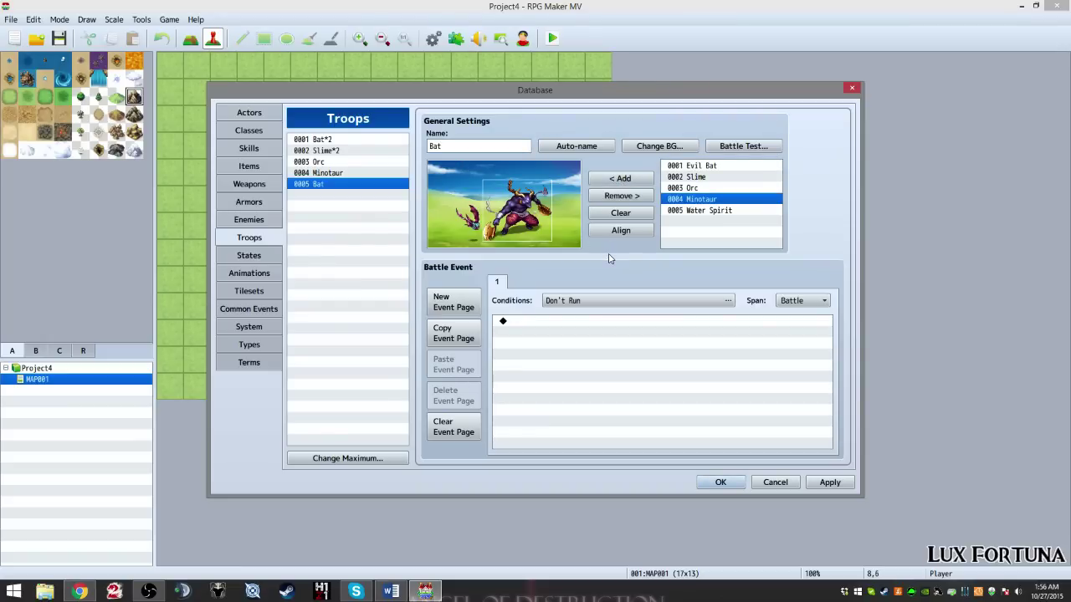
{"action": "left_click", "coordinate": [685, 214]}
{"action": "left_click", "coordinate": [619, 179]}
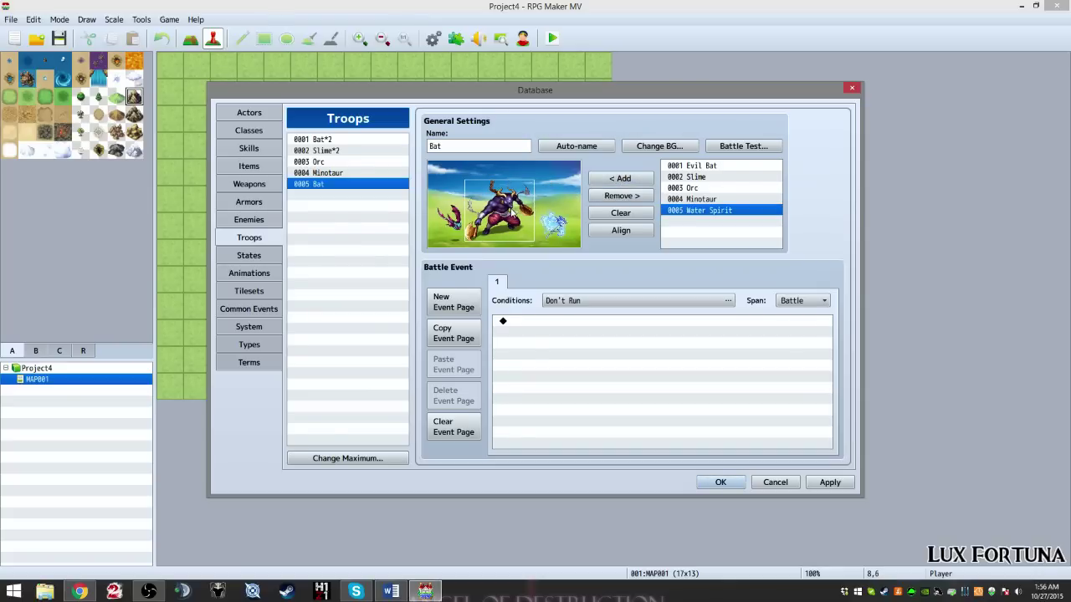
Step: Remove the Minotaur, Evil Bat and Water Spirit from the Bat troop one by one
{"action": "left_click", "coordinate": [618, 196]}
{"action": "left_click", "coordinate": [484, 215]}
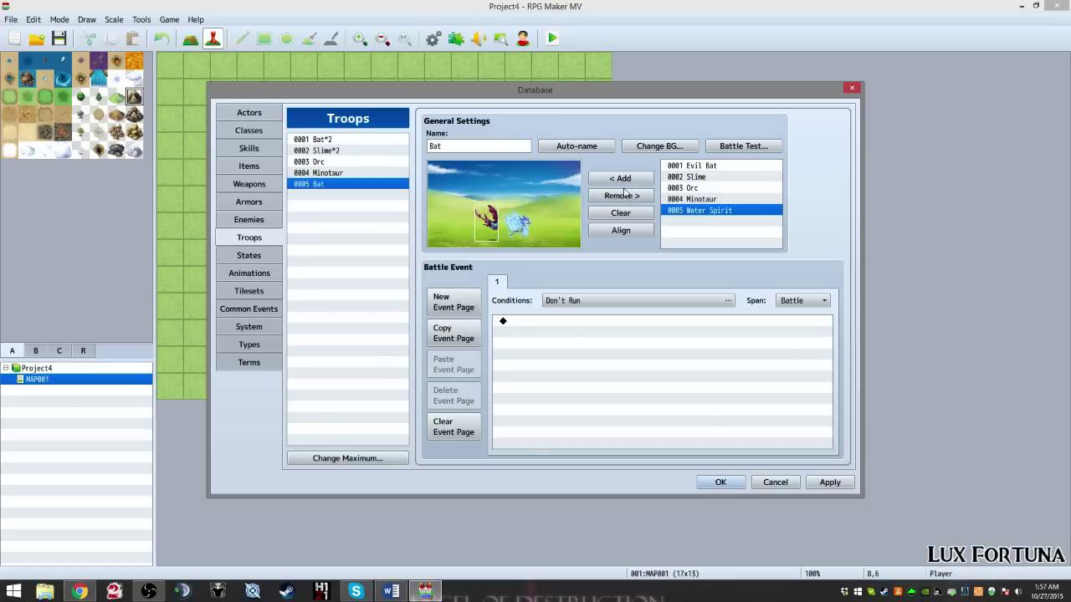
{"action": "left_click", "coordinate": [622, 196]}
{"action": "left_click_drag", "start_coordinate": [517, 223], "coordinate": [505, 220]}
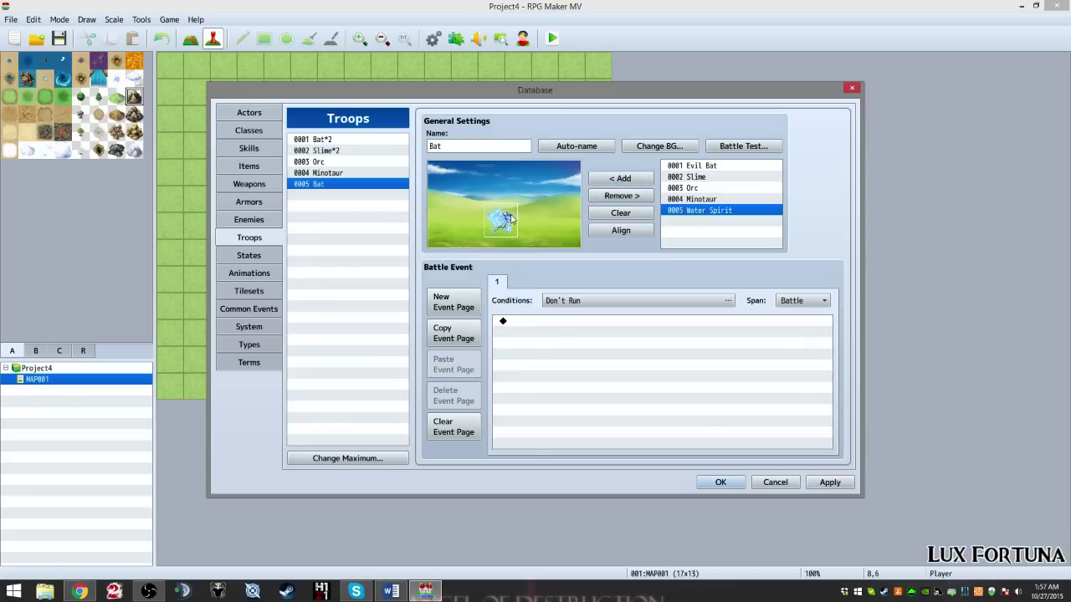
{"action": "left_click", "coordinate": [632, 197]}
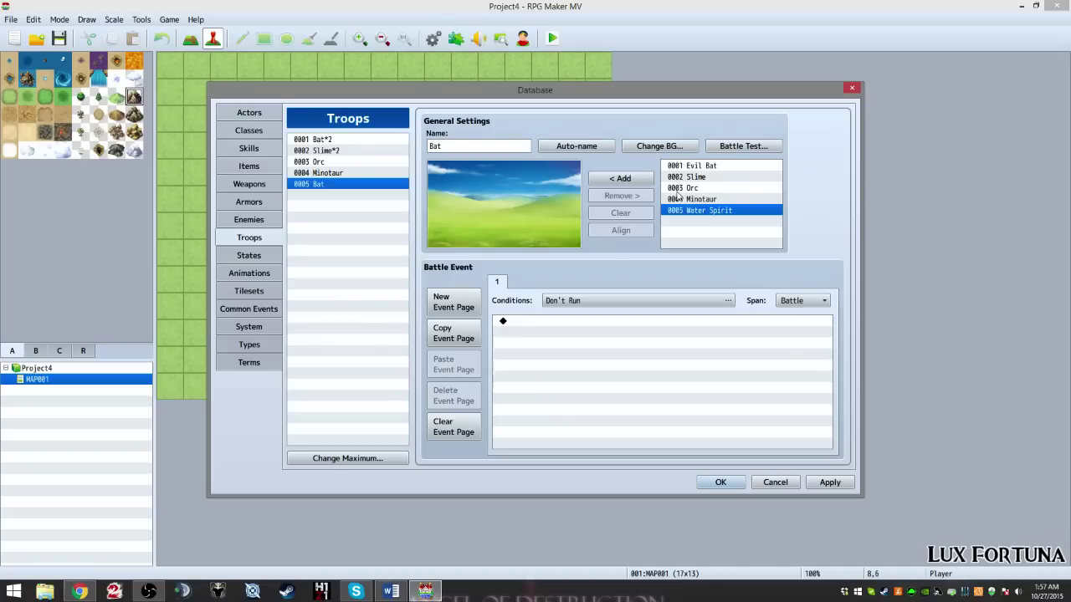
Step: Add a single Evil Bat to the emptied Bat troop
{"action": "left_click", "coordinate": [677, 166]}
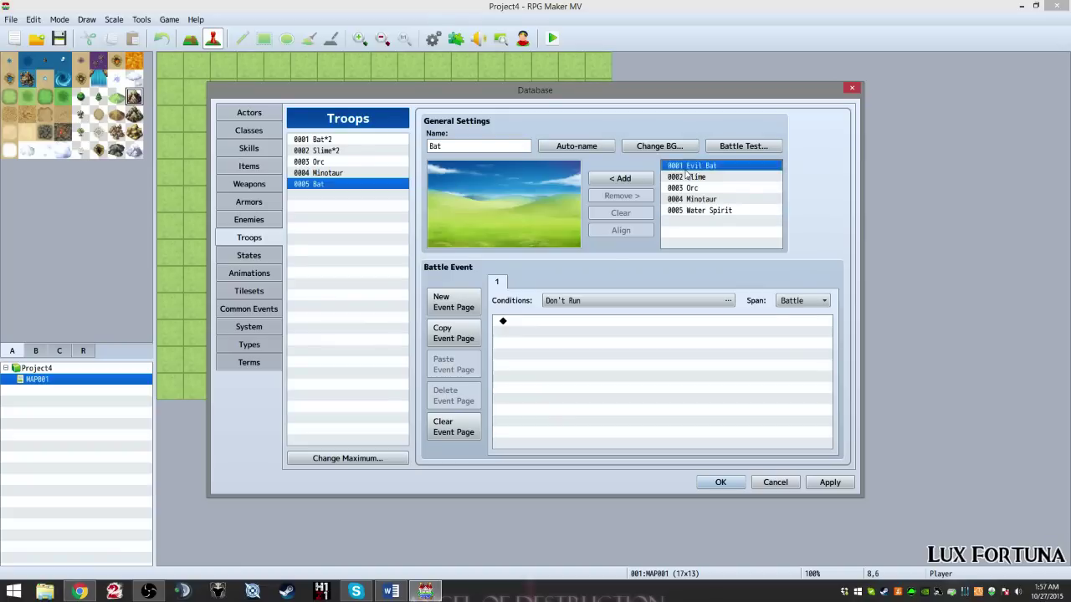
{"action": "left_click", "coordinate": [627, 179]}
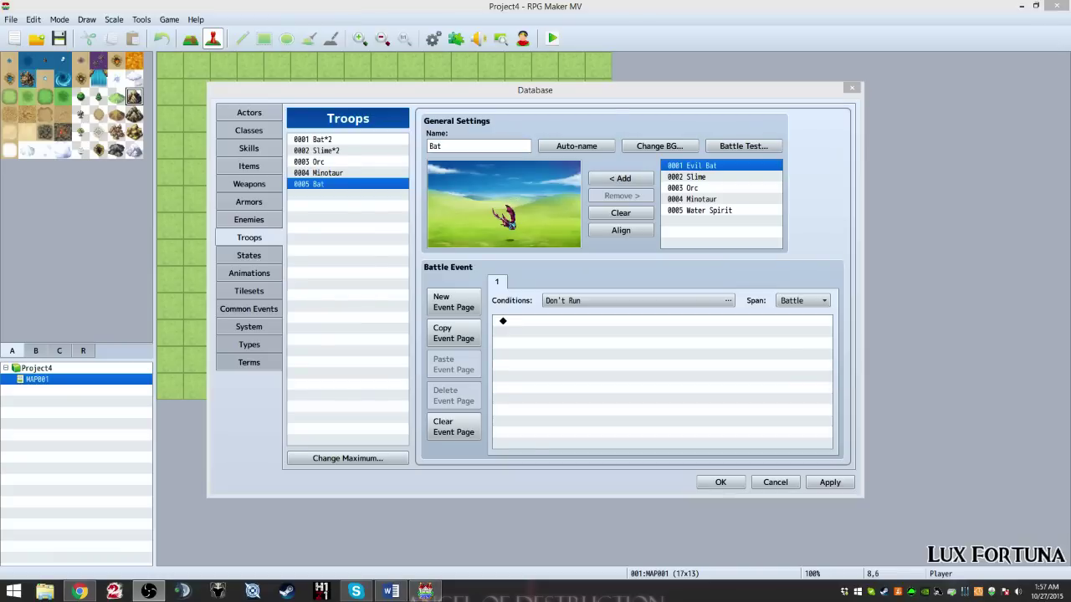
{"action": "left_click", "coordinate": [868, 379]}
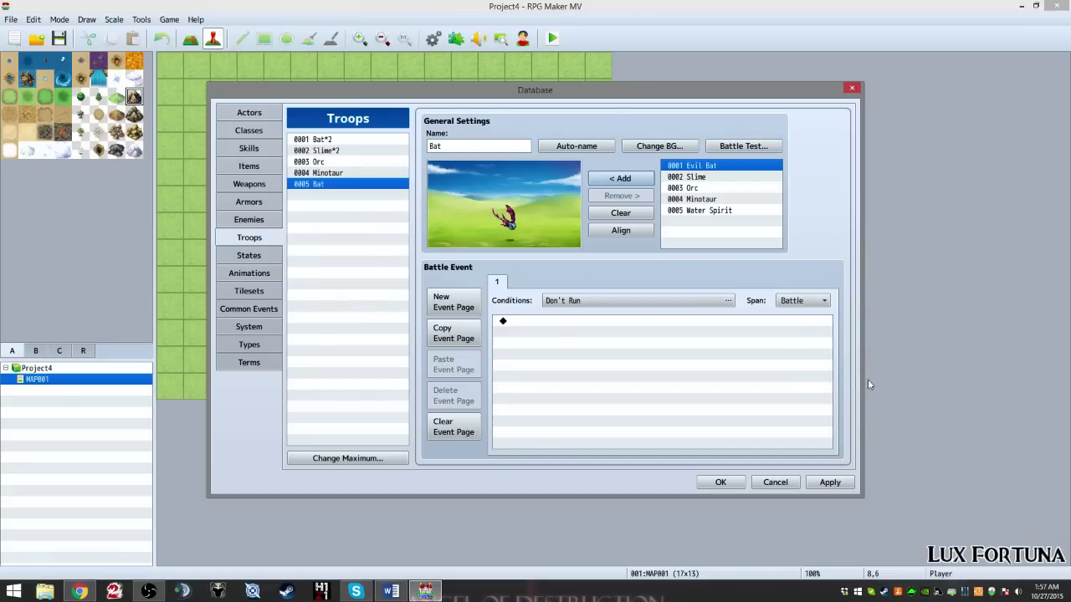
{"action": "left_click", "coordinate": [660, 146]}
{"action": "left_click", "coordinate": [350, 208]}
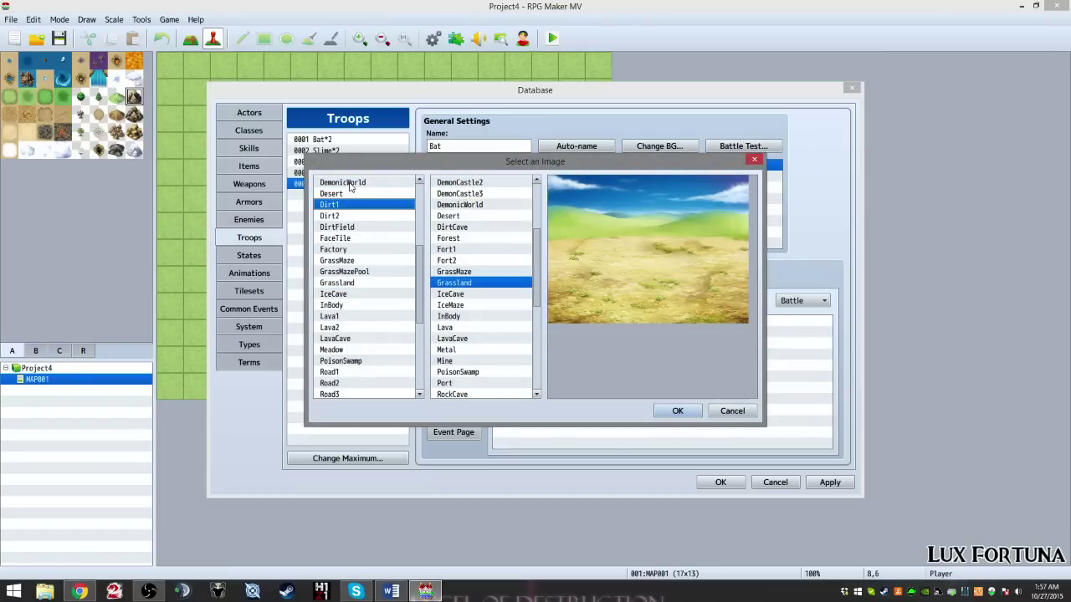
{"action": "left_click", "coordinate": [351, 185]}
{"action": "scroll", "coordinate": [359, 238], "scroll_direction": "up", "scroll_amount": 3}
{"action": "scroll", "coordinate": [361, 248], "scroll_direction": "up", "scroll_amount": 2}
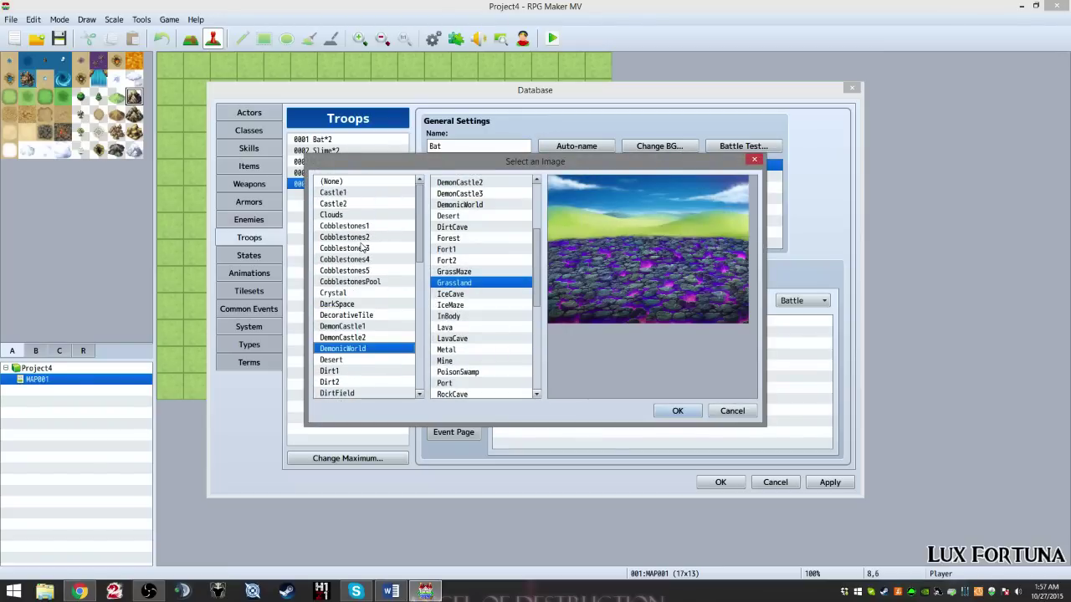
{"action": "left_click", "coordinate": [732, 411]}
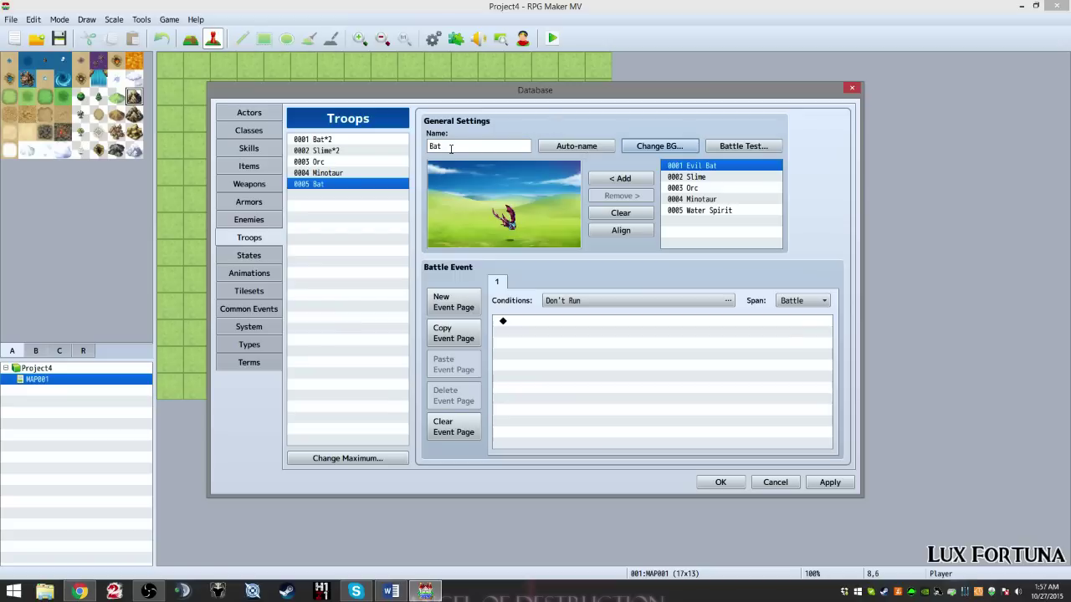
Step: Choose Castle1 as the floor image and Brick as the backdrop for the Bat troop's battle background
{"action": "left_click", "coordinate": [658, 149]}
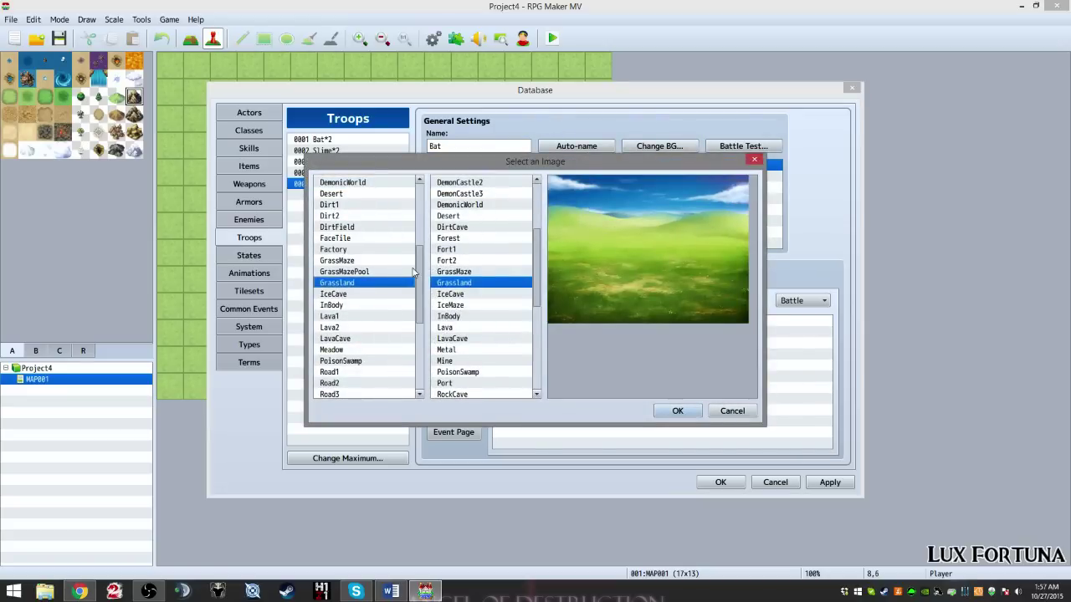
{"action": "left_click_drag", "start_coordinate": [419, 267], "coordinate": [411, 198]}
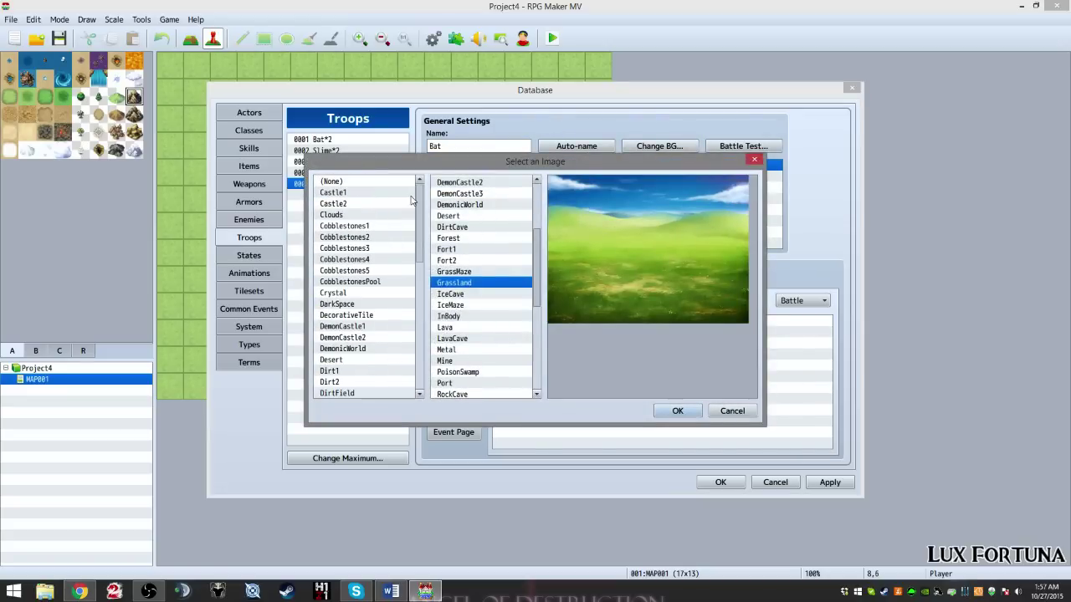
{"action": "left_click", "coordinate": [361, 204]}
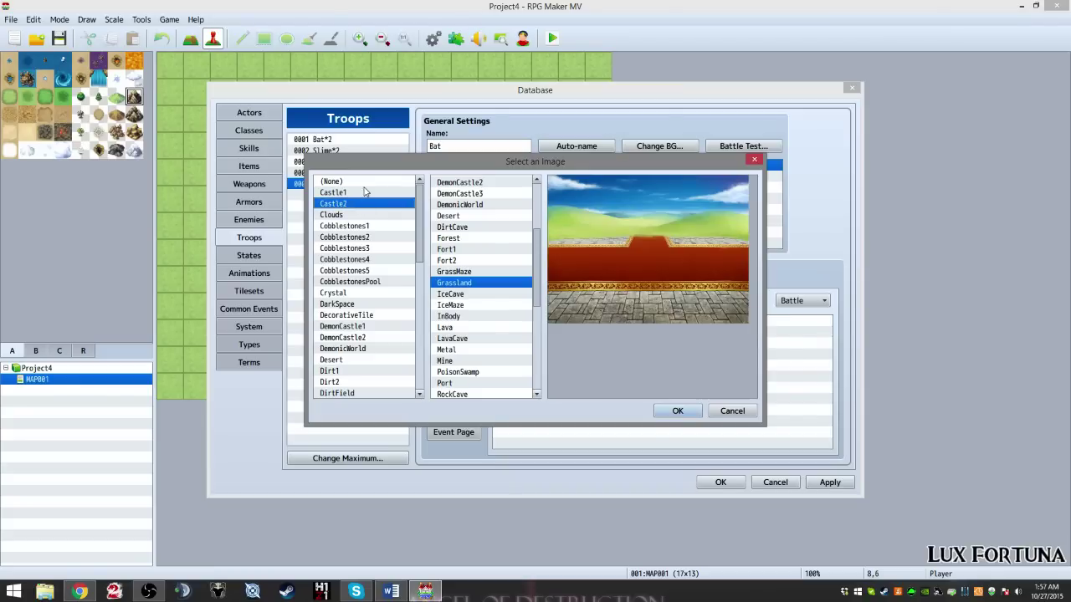
{"action": "left_click", "coordinate": [364, 192]}
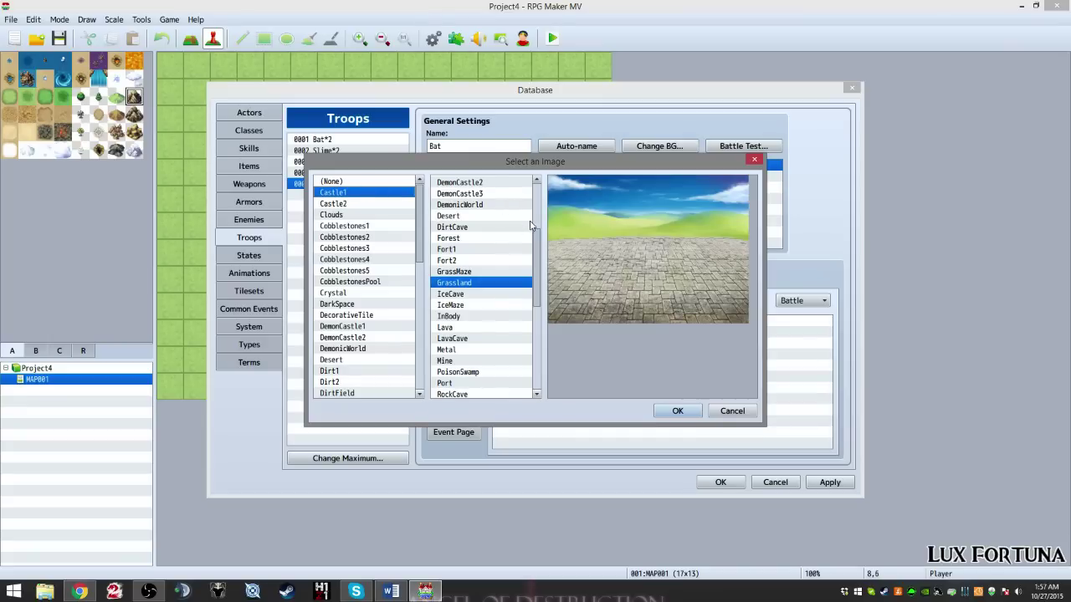
{"action": "scroll", "coordinate": [534, 209], "scroll_direction": "up", "scroll_amount": 4}
{"action": "left_click", "coordinate": [495, 193]}
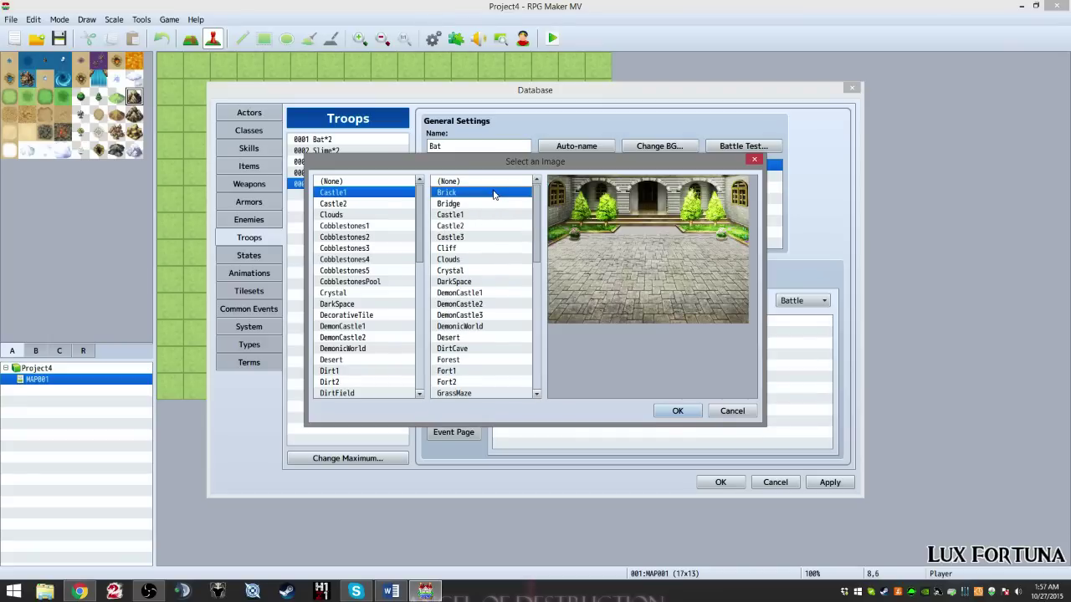
Step: Preview the floor images from Castle1 through Wood2 against the Brick backdrop, returning the selection to Castle1
{"action": "left_click", "coordinate": [359, 193]}
{"action": "key", "text": "Down"}
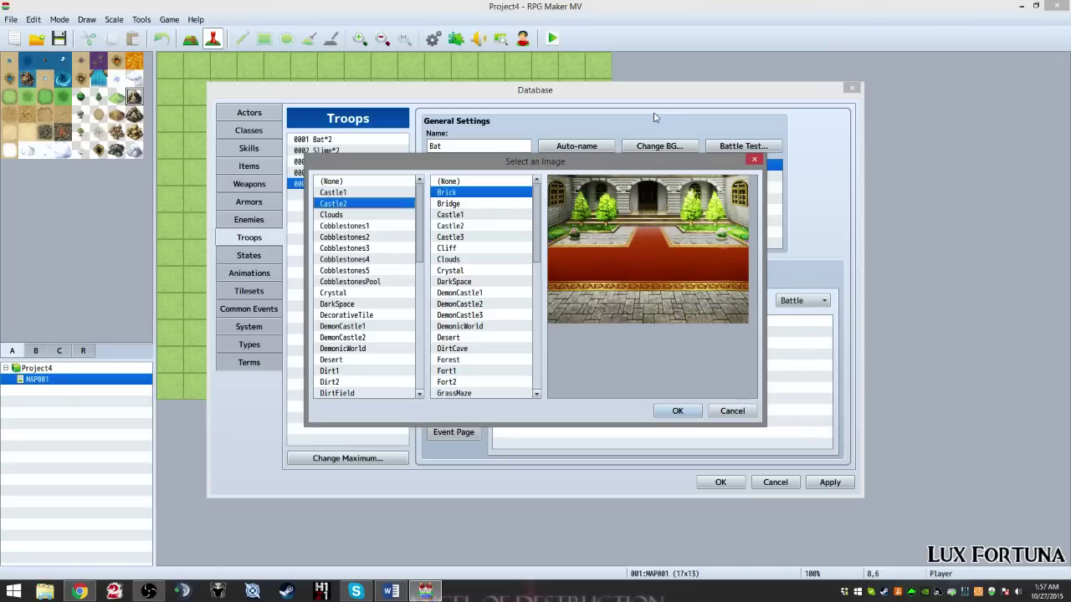
{"action": "key", "text": "Up"}
{"action": "key", "text": "Down"}
{"action": "key", "text": "Down"}
{"action": "key", "text": "Down"}
{"action": "key", "text": "Down"}
{"action": "key", "text": "Down"}
{"action": "key", "text": "Down"}
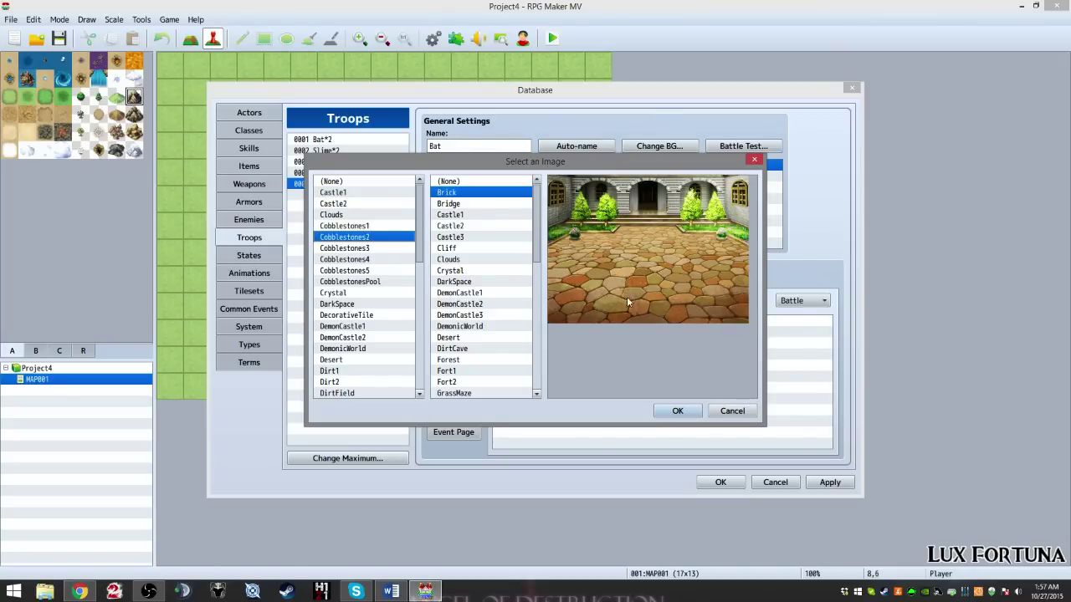
{"action": "key", "text": "Down"}
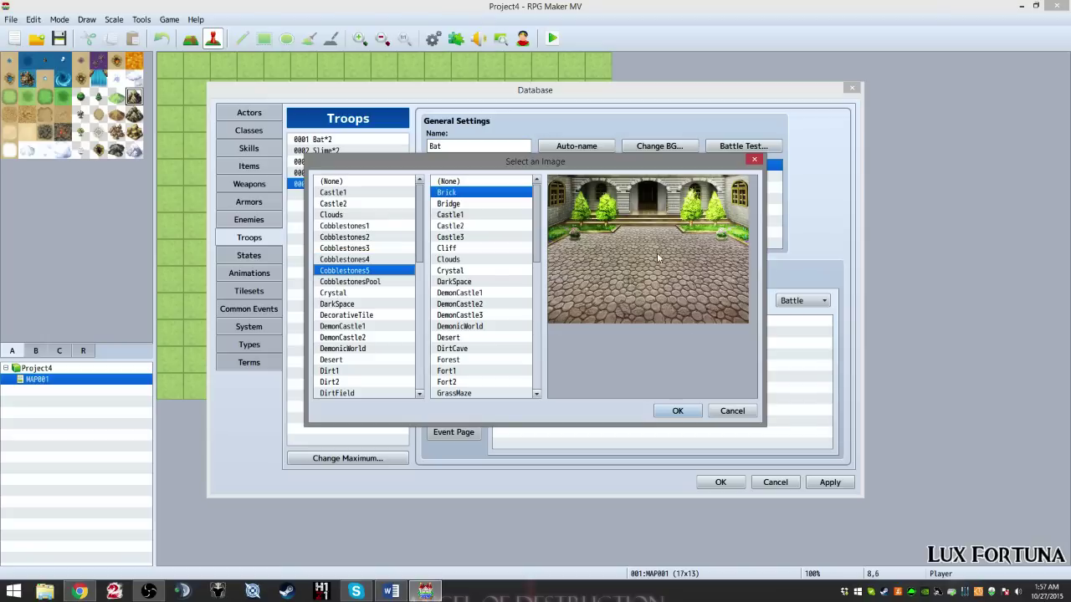
{"action": "key", "text": "Down"}
{"action": "key", "text": "Down"}
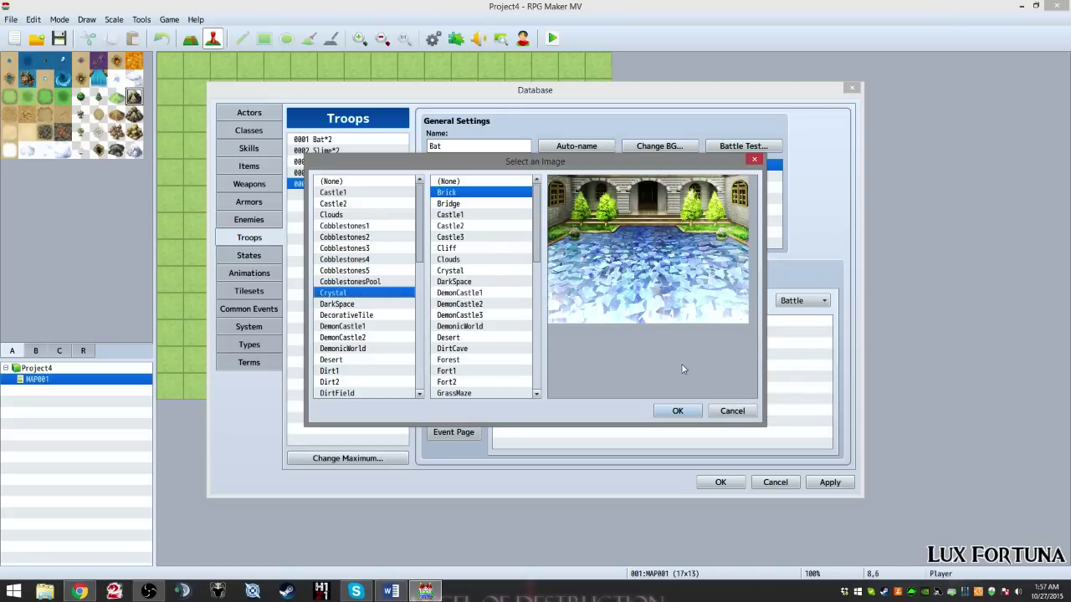
{"action": "key", "text": "Down"}
{"action": "key", "text": "Down"}
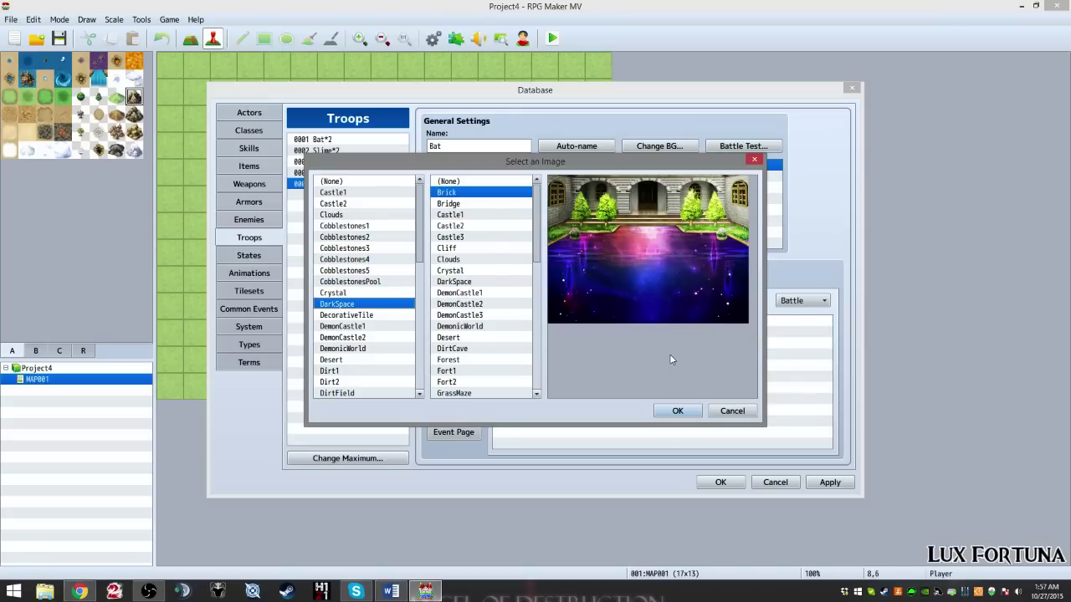
{"action": "key", "text": "Down"}
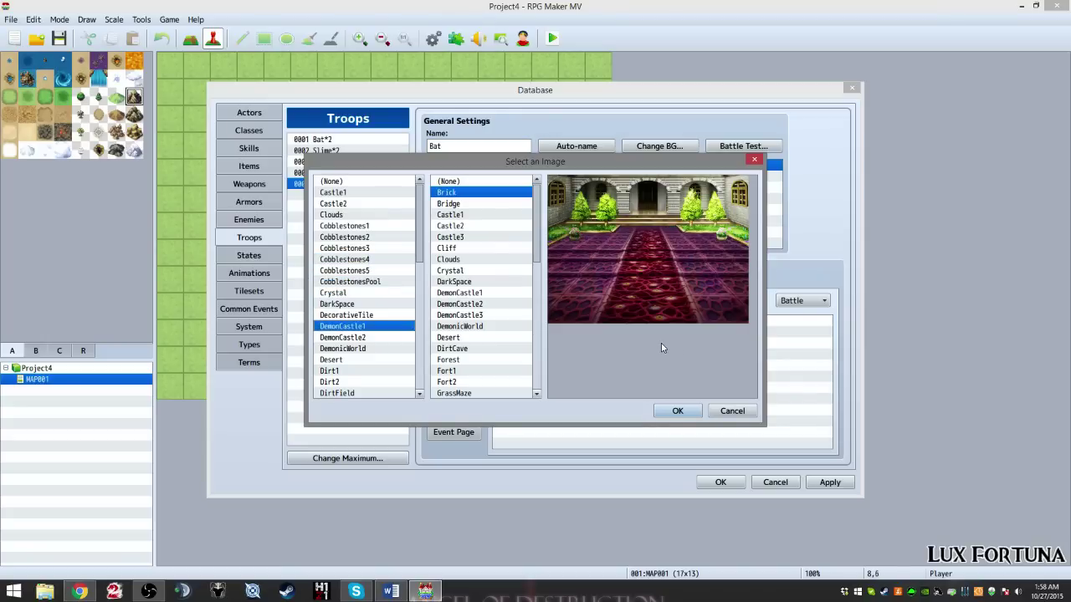
{"action": "key", "text": "Down"}
{"action": "key", "text": "Down"}
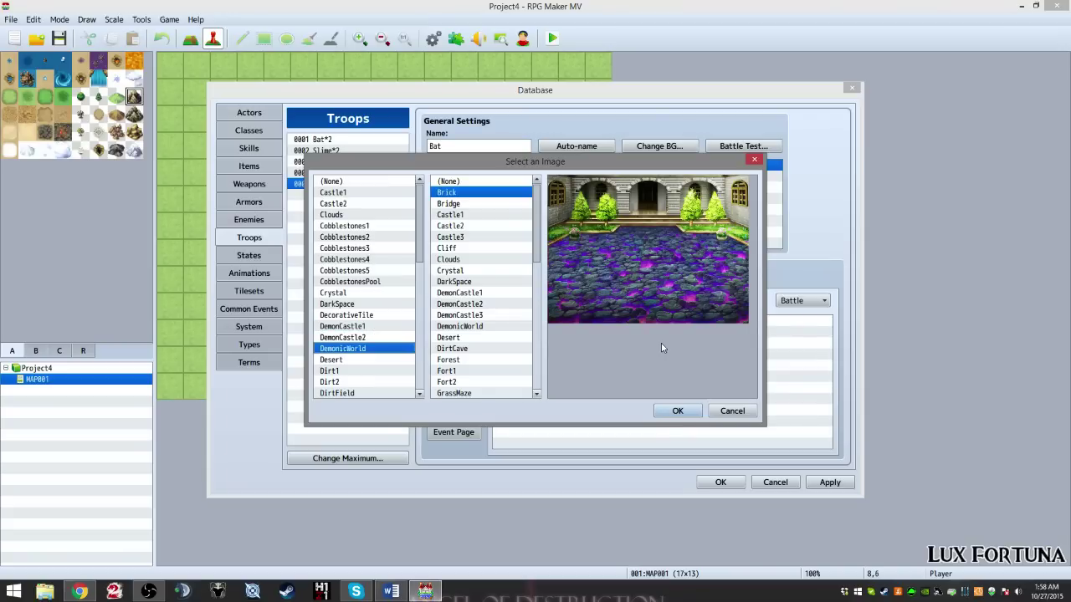
{"action": "key", "text": "Down"}
{"action": "key", "text": "Down"}
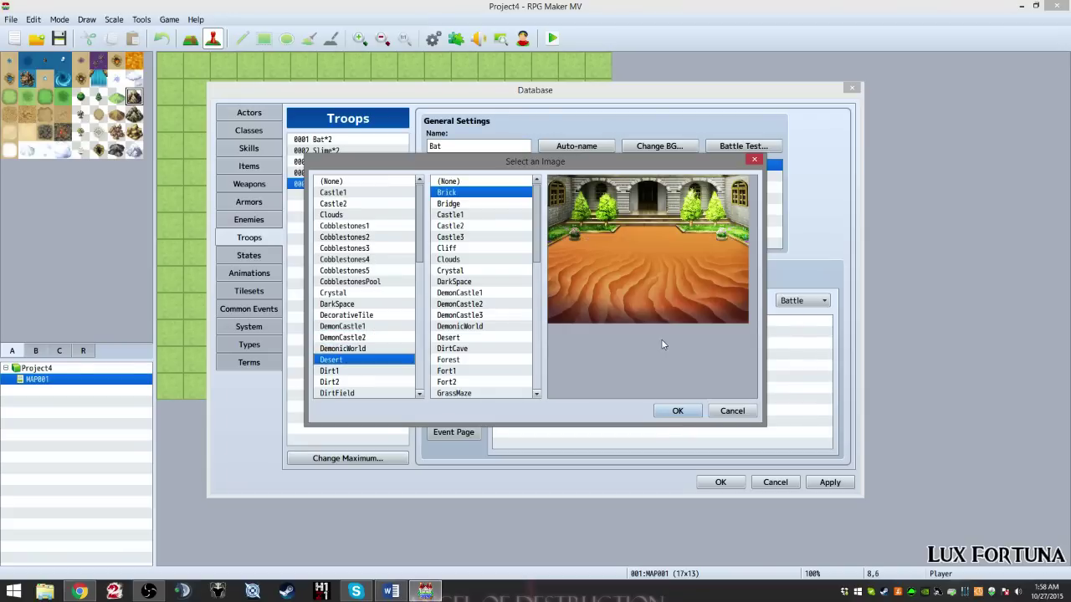
{"action": "key", "text": "Down"}
{"action": "key", "text": "Down"}
{"action": "key", "text": "Down"}
{"action": "key", "text": "Down"}
{"action": "key", "text": "Down"}
{"action": "key", "text": "Down"}
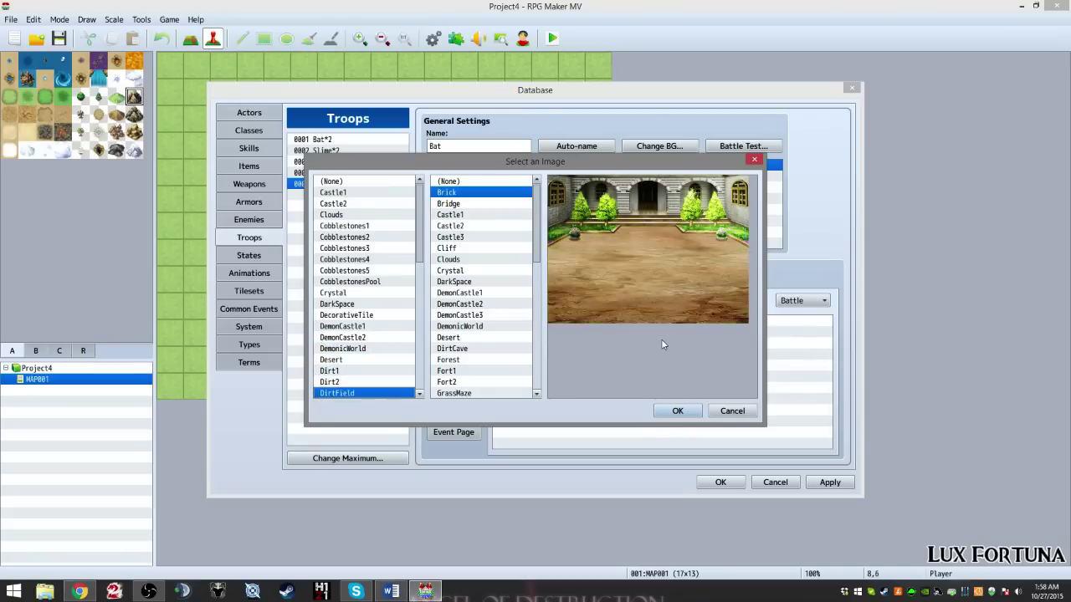
{"action": "key", "text": "Down"}
{"action": "key", "text": "Down"}
{"action": "key", "text": "Down"}
{"action": "key", "text": "Down"}
{"action": "key", "text": "Down"}
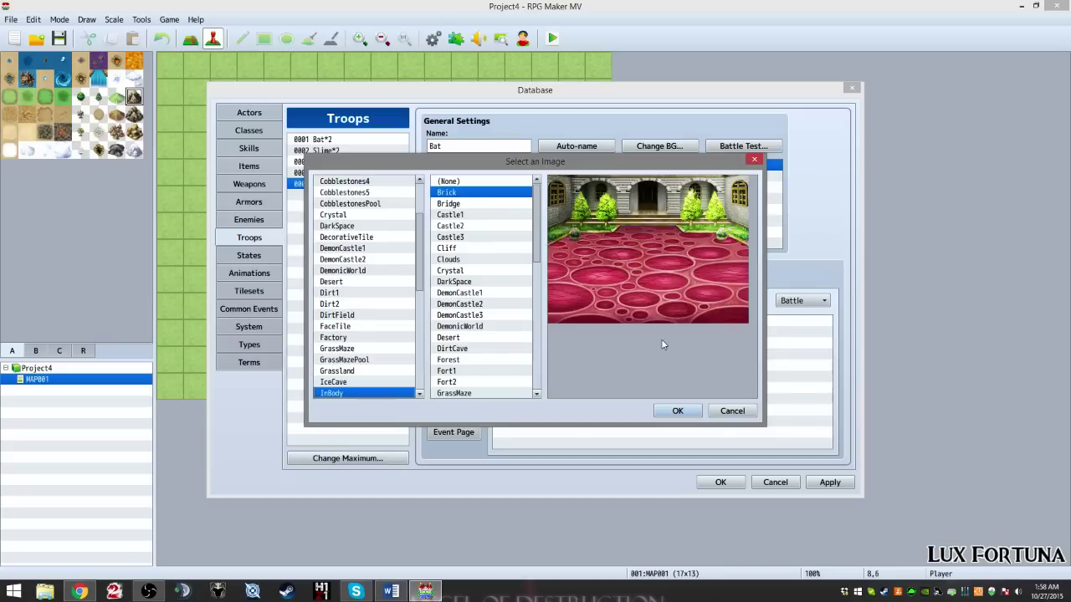
{"action": "key", "text": "Down"}
{"action": "key", "text": "Down"}
{"action": "key", "text": "Down"}
{"action": "key", "text": "Down"}
{"action": "key", "text": "Down"}
{"action": "key", "text": "Down"}
{"action": "key", "text": "Down"}
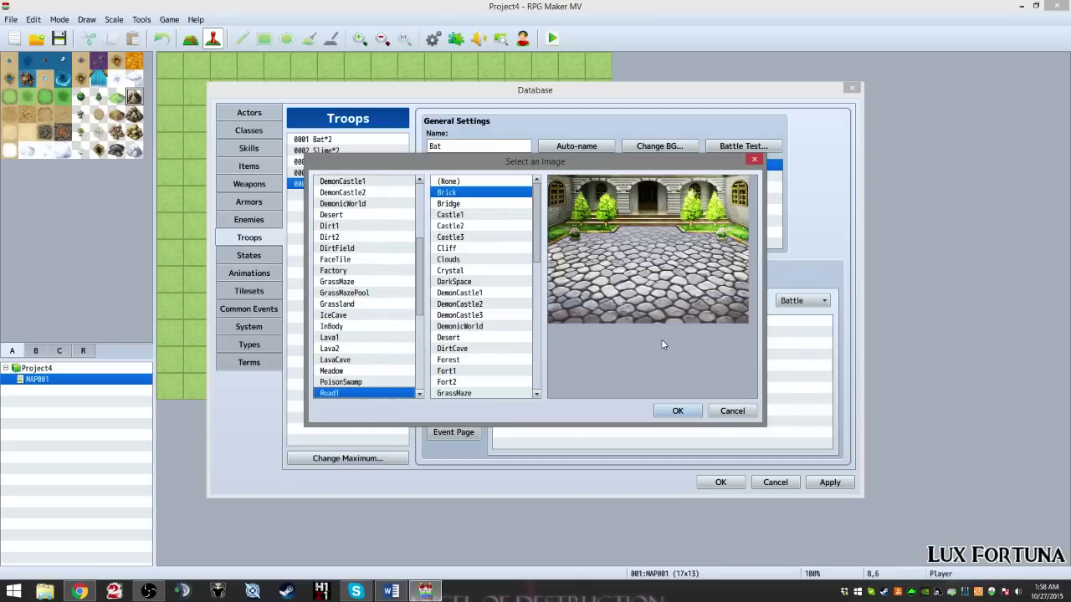
{"action": "key", "text": "Down"}
{"action": "key", "text": "Down"}
{"action": "key", "text": "Down"}
{"action": "key", "text": "Down"}
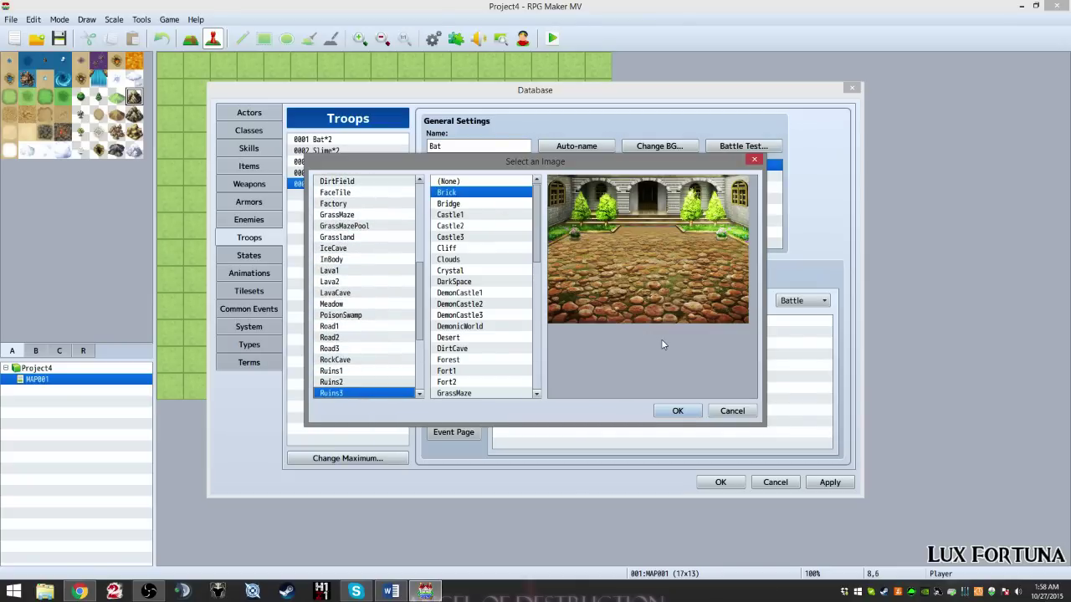
{"action": "key", "text": "Down"}
{"action": "key", "text": "Down"}
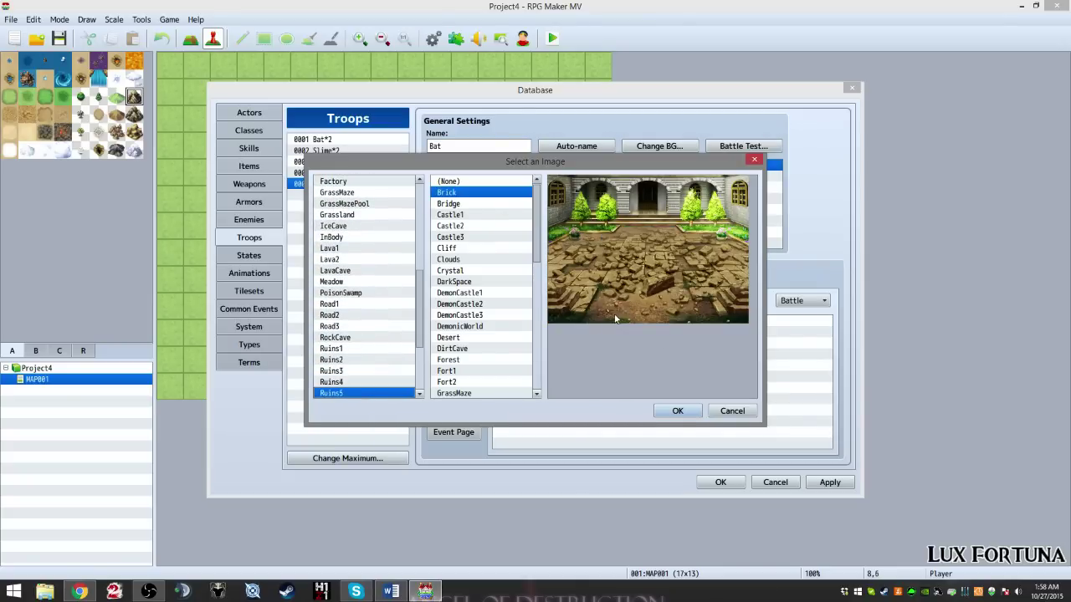
{"action": "key", "text": "Down"}
{"action": "key", "text": "Down"}
{"action": "key", "text": "Down"}
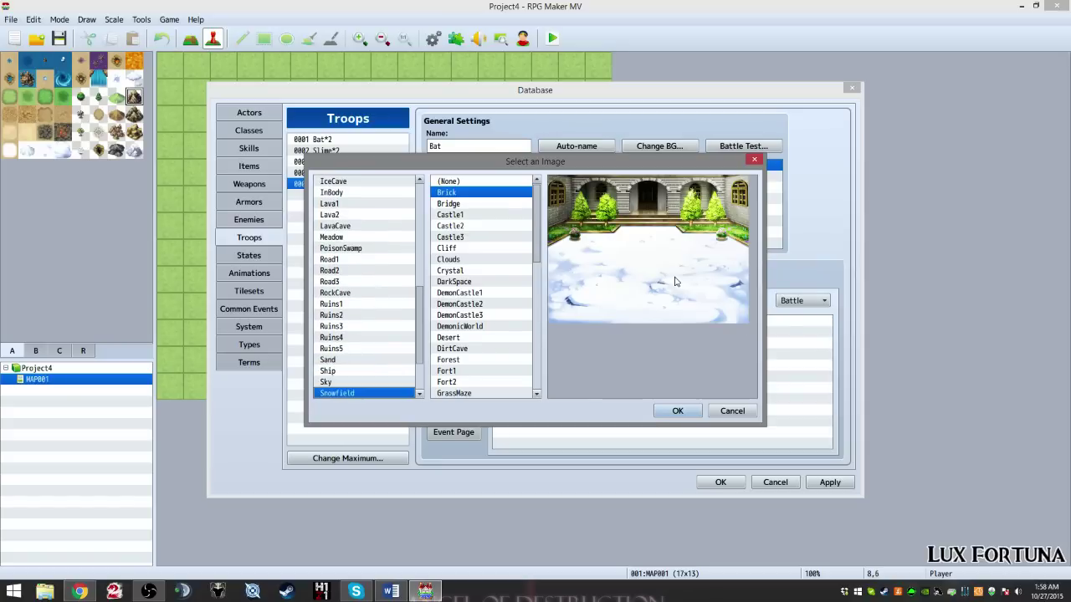
{"action": "key", "text": "Up"}
{"action": "key", "text": "Down"}
{"action": "key", "text": "Down"}
{"action": "key", "text": "Down"}
{"action": "key", "text": "Down"}
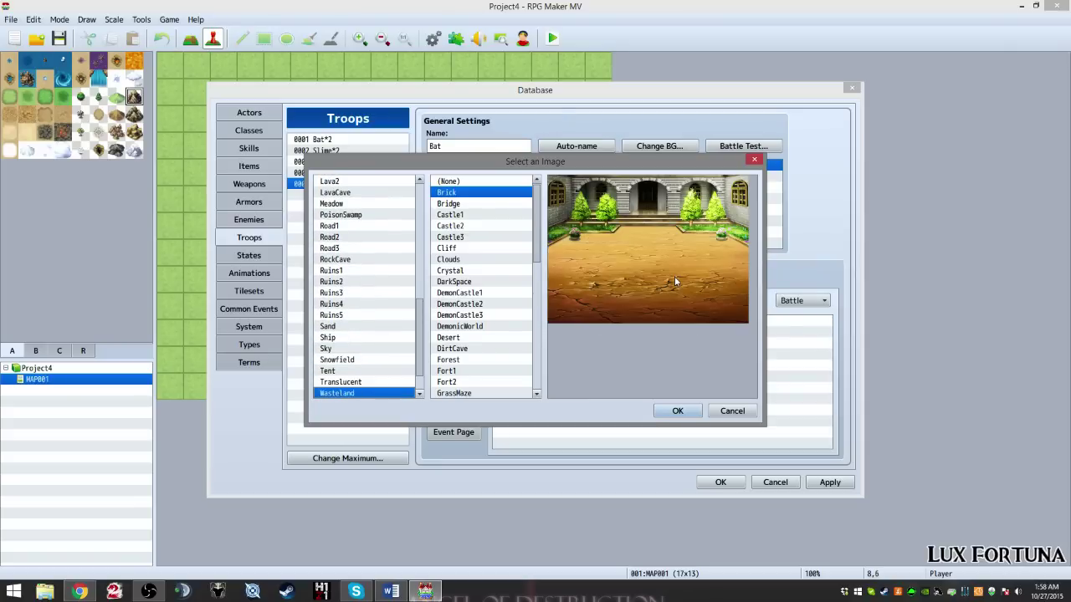
{"action": "key", "text": "Up"}
{"action": "key", "text": "Down"}
{"action": "key", "text": "Down"}
{"action": "key", "text": "Down"}
{"action": "key", "text": "Down"}
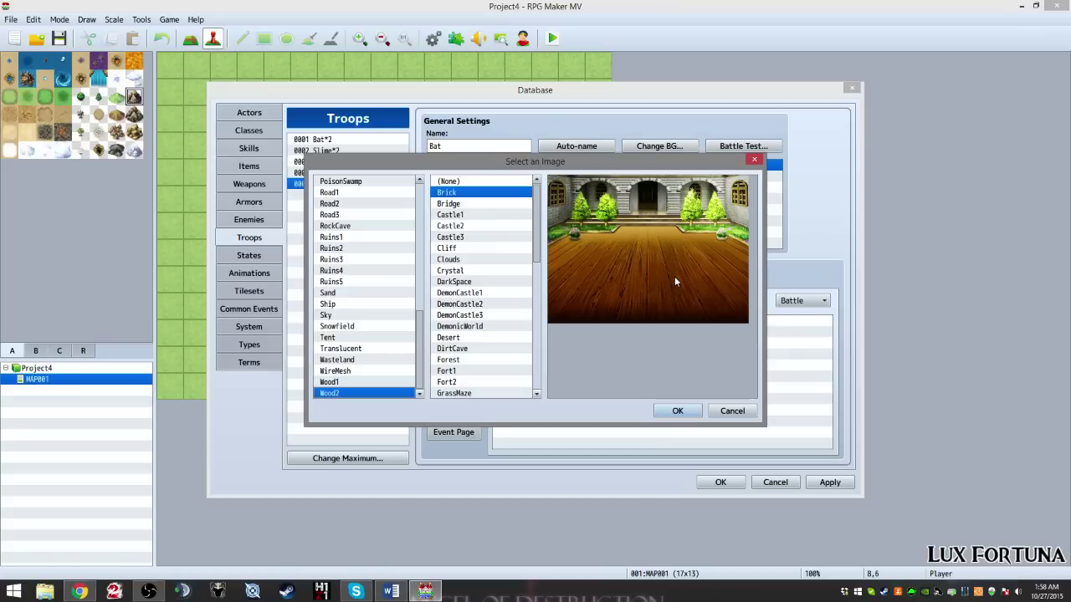
{"action": "key", "text": "Up"}
{"action": "key", "text": "Up"}
{"action": "key", "text": "Up"}
{"action": "key", "text": "Up"}
{"action": "key", "text": "Up"}
{"action": "key", "text": "Up"}
{"action": "key", "text": "Up"}
{"action": "key", "text": "Up"}
{"action": "key", "text": "Up"}
{"action": "key", "text": "Up"}
{"action": "key", "text": "Up"}
{"action": "key", "text": "Up"}
{"action": "key", "text": "Up"}
{"action": "key", "text": "Up"}
{"action": "key", "text": "Up"}
{"action": "key", "text": "Up"}
{"action": "key", "text": "Up"}
{"action": "key", "text": "Up"}
{"action": "key", "text": "Up"}
{"action": "key", "text": "Up"}
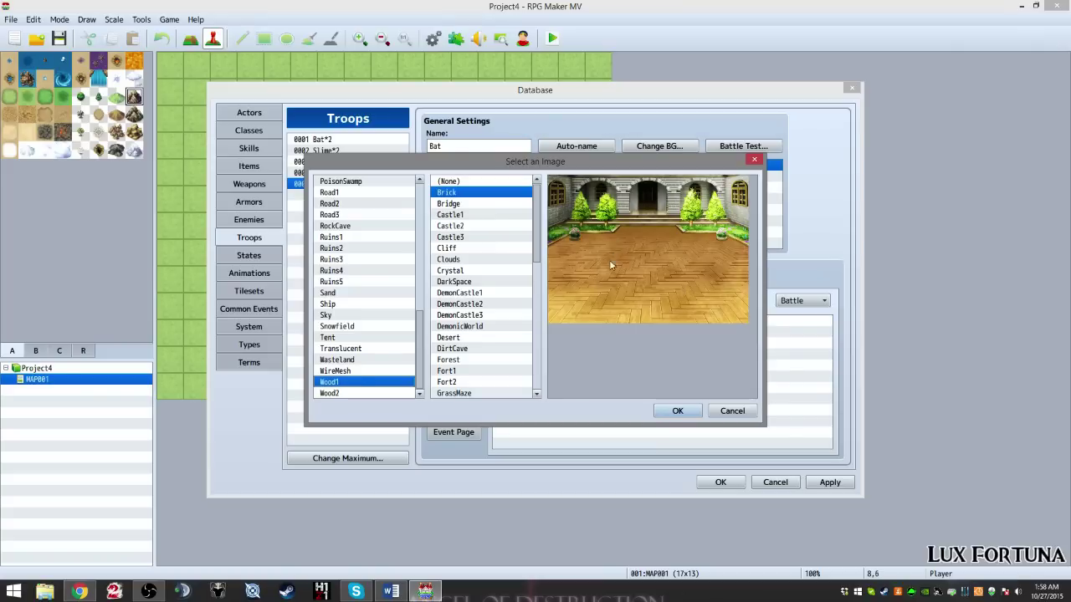
{"action": "key", "text": "Up"}
{"action": "key", "text": "Up"}
{"action": "key", "text": "Up"}
{"action": "key", "text": "Up"}
{"action": "key", "text": "Up"}
{"action": "key", "text": "Up"}
{"action": "key", "text": "Up"}
{"action": "key", "text": "Up"}
{"action": "key", "text": "Up"}
{"action": "key", "text": "Up"}
{"action": "key", "text": "Up"}
{"action": "key", "text": "Up"}
{"action": "key", "text": "Up"}
{"action": "key", "text": "Up"}
{"action": "key", "text": "Up"}
{"action": "key", "text": "Up"}
{"action": "key", "text": "Up"}
{"action": "key", "text": "Up"}
{"action": "key", "text": "Up"}
{"action": "key", "text": "Up"}
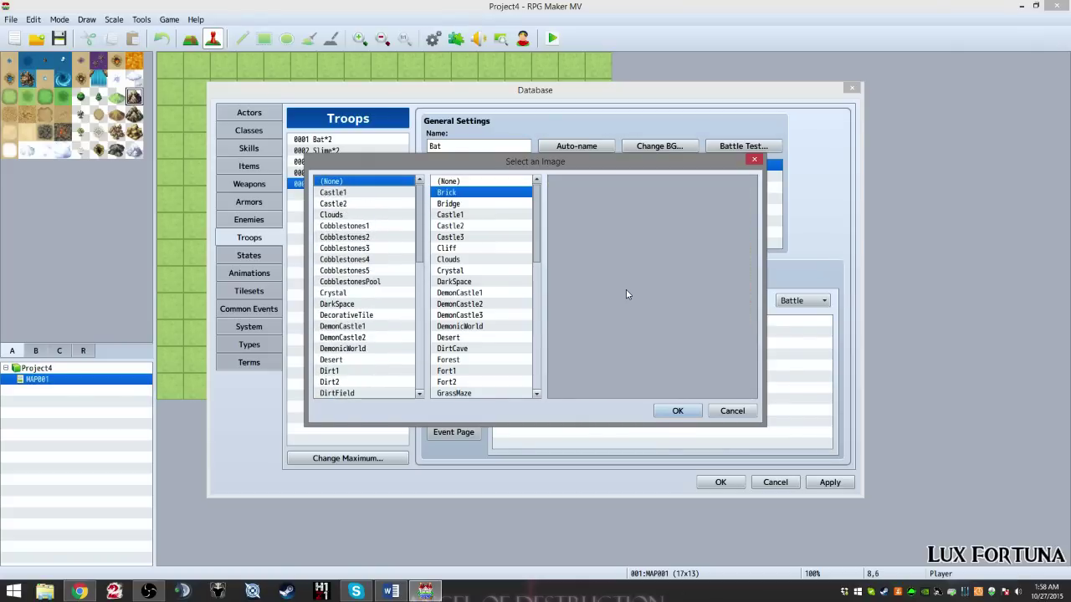
{"action": "key", "text": "Down"}
Step: Preview the backdrop images from Bridge through Wasteland with the Castle1 floor
{"action": "left_click", "coordinate": [468, 204]}
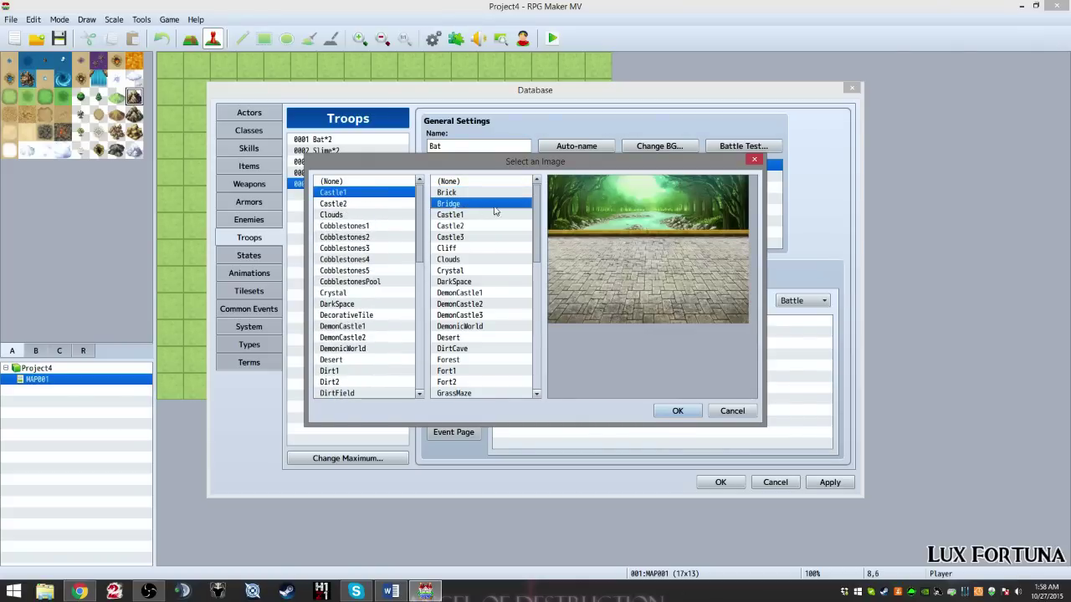
{"action": "left_click", "coordinate": [498, 214]}
{"action": "key", "text": "Down"}
{"action": "key", "text": "Down"}
{"action": "key", "text": "Down"}
{"action": "key", "text": "Down"}
{"action": "key", "text": "Down"}
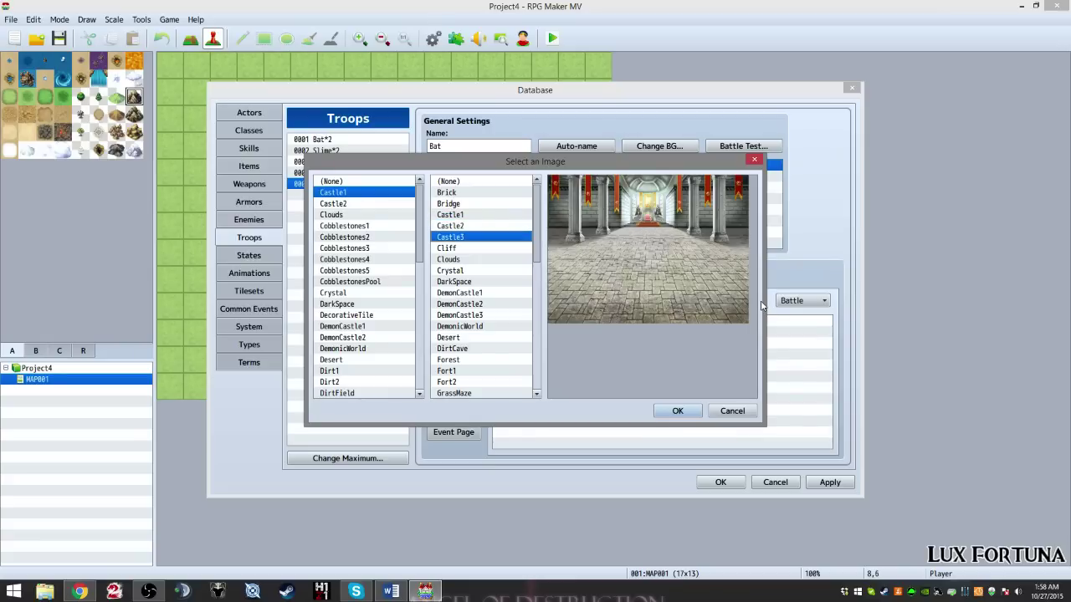
{"action": "key", "text": "Down"}
{"action": "key", "text": "Up"}
{"action": "key", "text": "Up"}
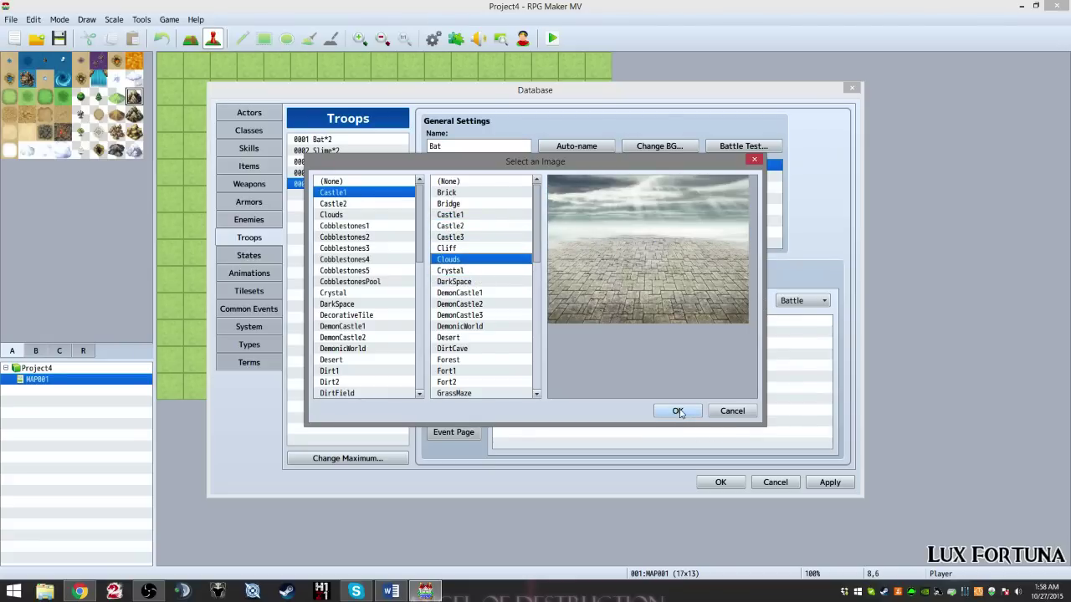
{"action": "key", "text": "Down"}
{"action": "key", "text": "Down"}
{"action": "key", "text": "Down"}
{"action": "key", "text": "Down"}
{"action": "key", "text": "Down"}
{"action": "key", "text": "Down"}
{"action": "key", "text": "Down"}
{"action": "key", "text": "Down"}
{"action": "key", "text": "Down"}
{"action": "key", "text": "Down"}
{"action": "key", "text": "Down"}
{"action": "key", "text": "Down"}
{"action": "key", "text": "Down"}
{"action": "key", "text": "Down"}
{"action": "key", "text": "Down"}
{"action": "key", "text": "Down"}
{"action": "key", "text": "Down"}
{"action": "key", "text": "Down"}
{"action": "key", "text": "Down"}
{"action": "key", "text": "Down"}
{"action": "key", "text": "Down"}
{"action": "key", "text": "Down"}
{"action": "key", "text": "Down"}
{"action": "key", "text": "Down"}
{"action": "key", "text": "Down"}
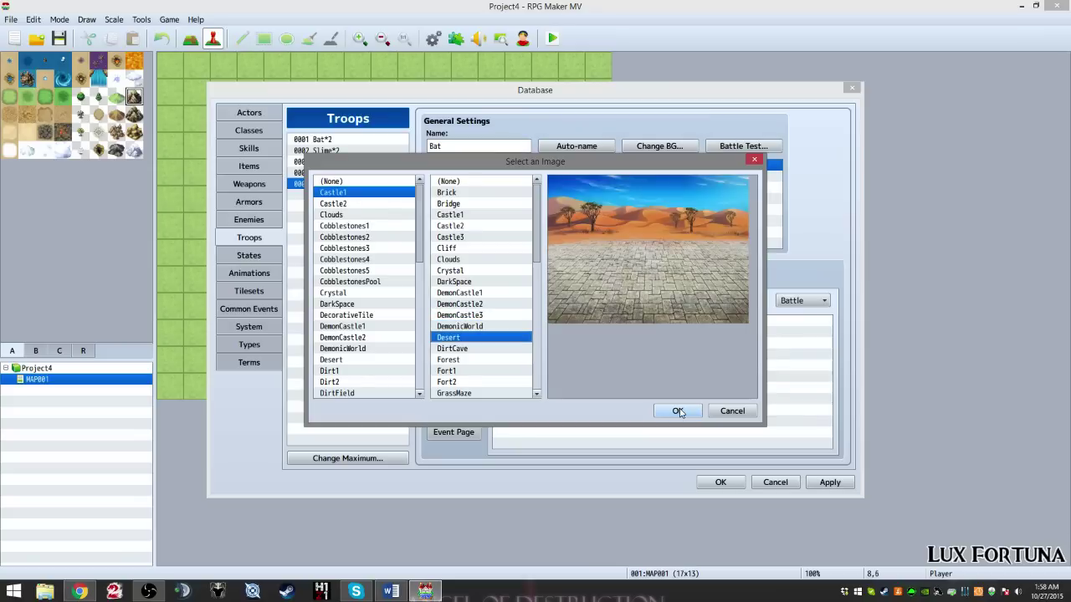
{"action": "key", "text": "Down"}
{"action": "key", "text": "Down"}
{"action": "key", "text": "Down"}
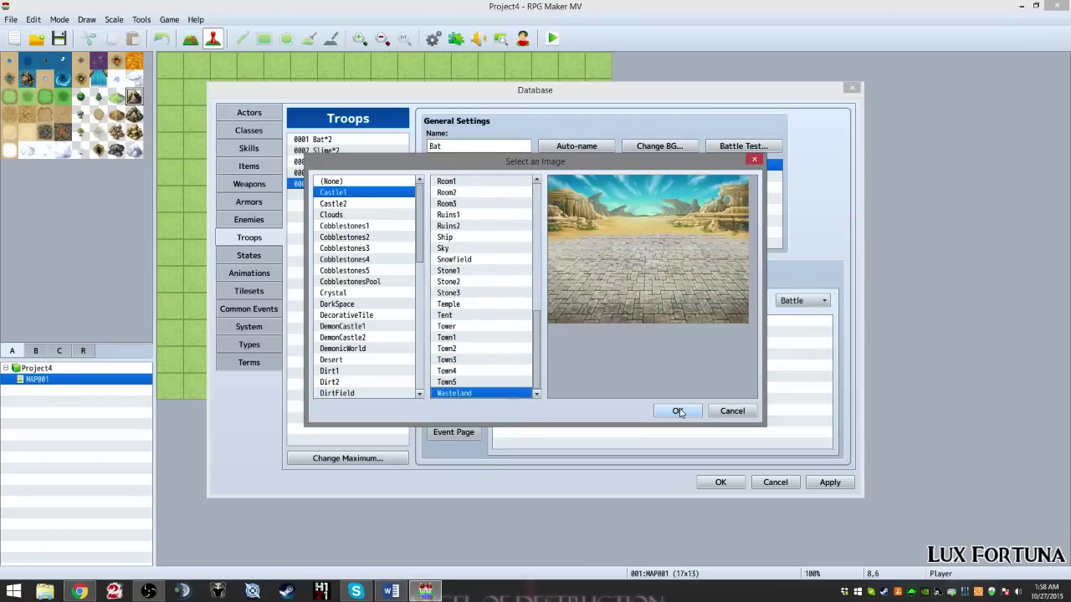
Step: Preview the backdrops from Wasteland back up to Ship, and discard the background selection
{"action": "key", "text": "Up"}
{"action": "key", "text": "Up"}
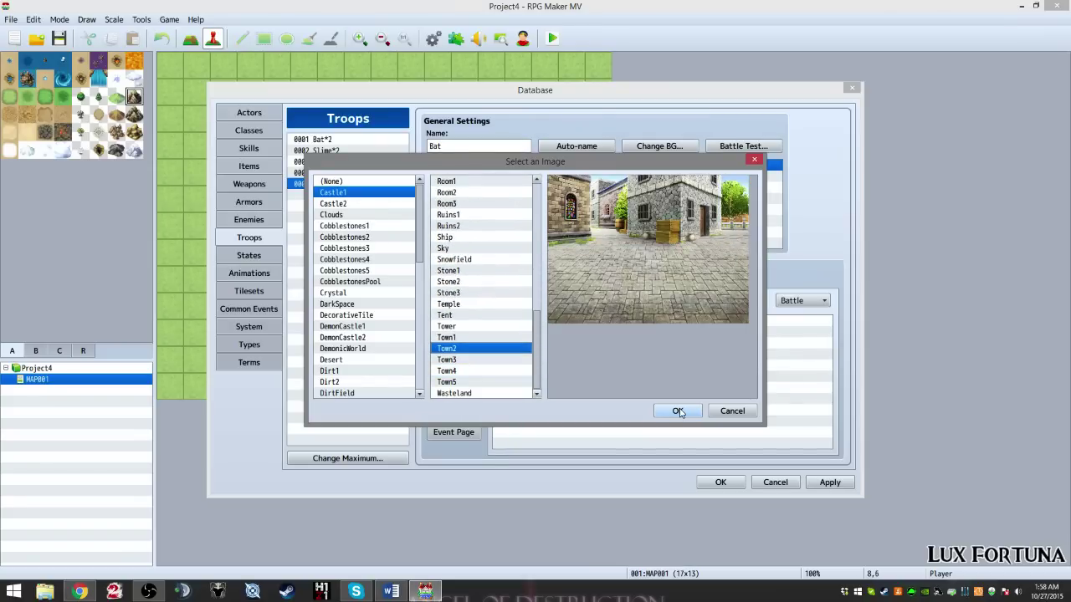
{"action": "key", "text": "Up"}
{"action": "key", "text": "Up"}
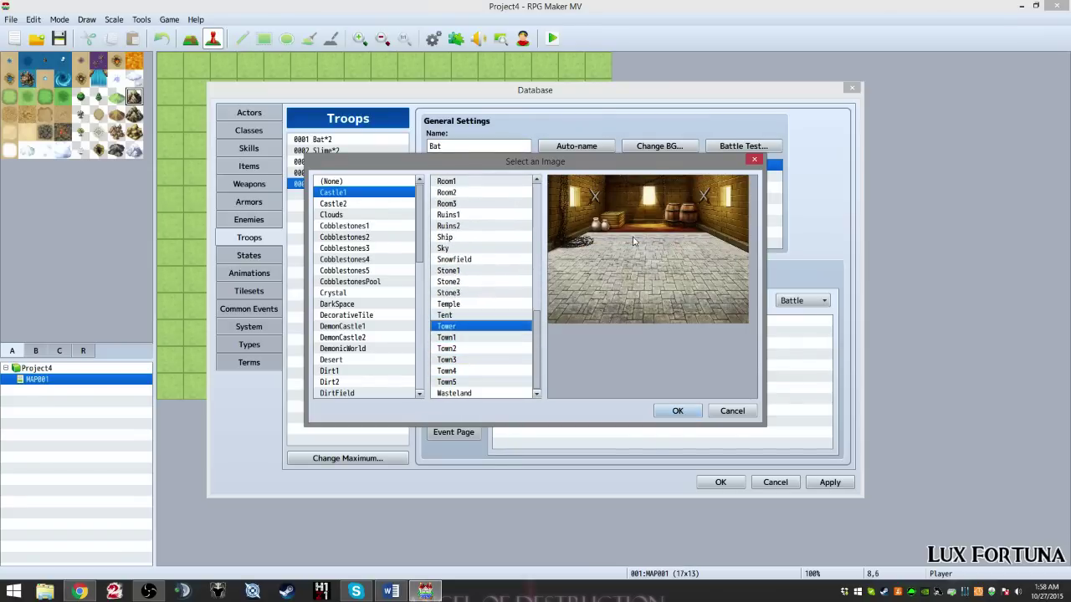
{"action": "key", "text": "Up"}
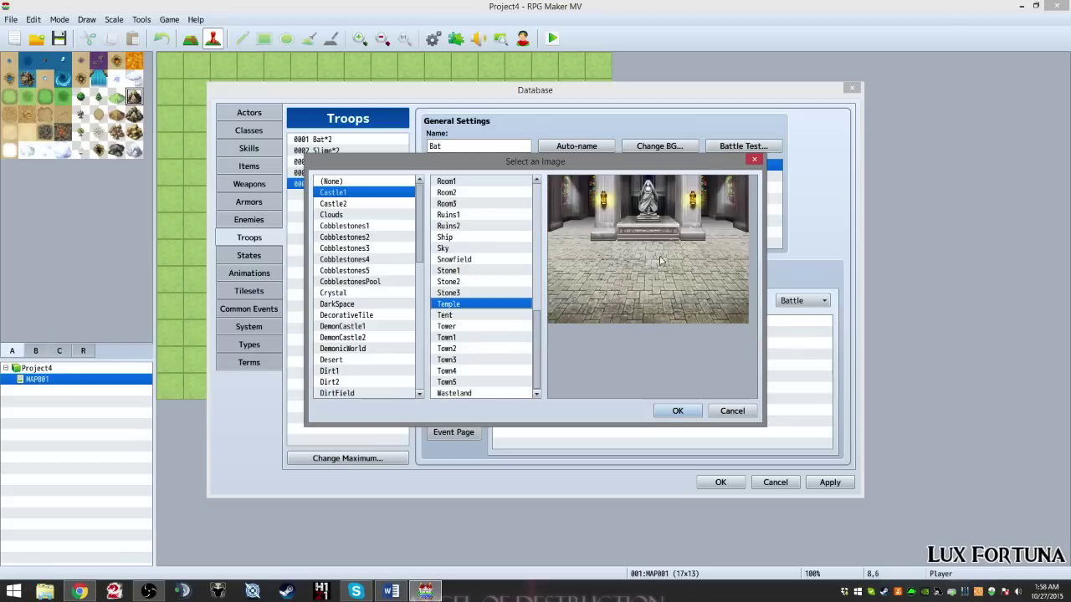
{"action": "key", "text": "Up"}
{"action": "key", "text": "Up"}
{"action": "key", "text": "Up"}
{"action": "key", "text": "Up"}
{"action": "key", "text": "Up"}
{"action": "key", "text": "Up"}
{"action": "key", "text": "Up"}
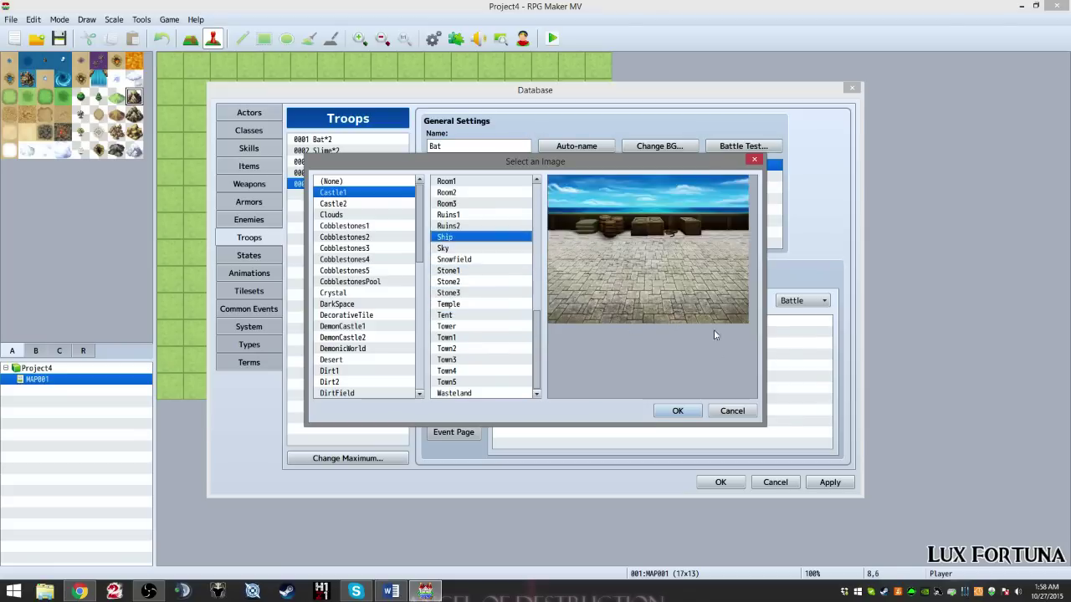
{"action": "left_click", "coordinate": [743, 416]}
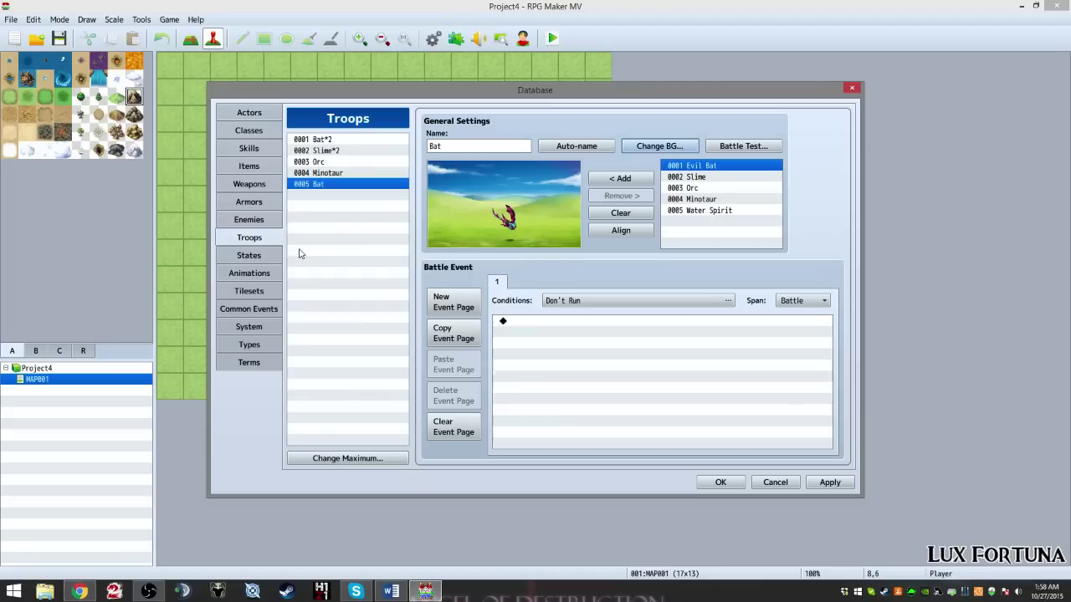
Step: View the database's states and play the Hit Physical animation
{"action": "left_click", "coordinate": [248, 256]}
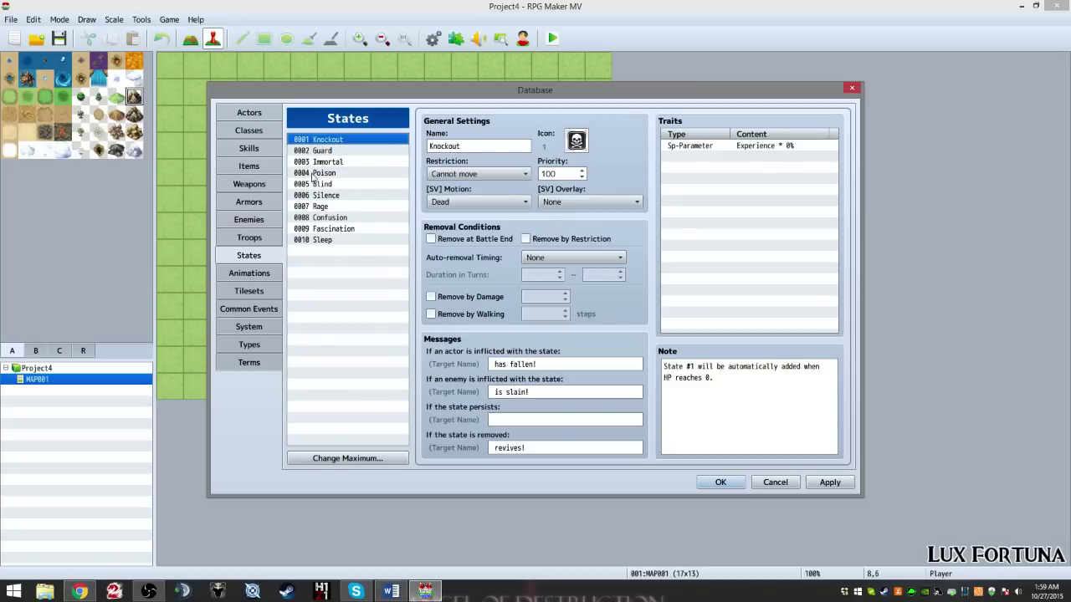
{"action": "left_click", "coordinate": [254, 276]}
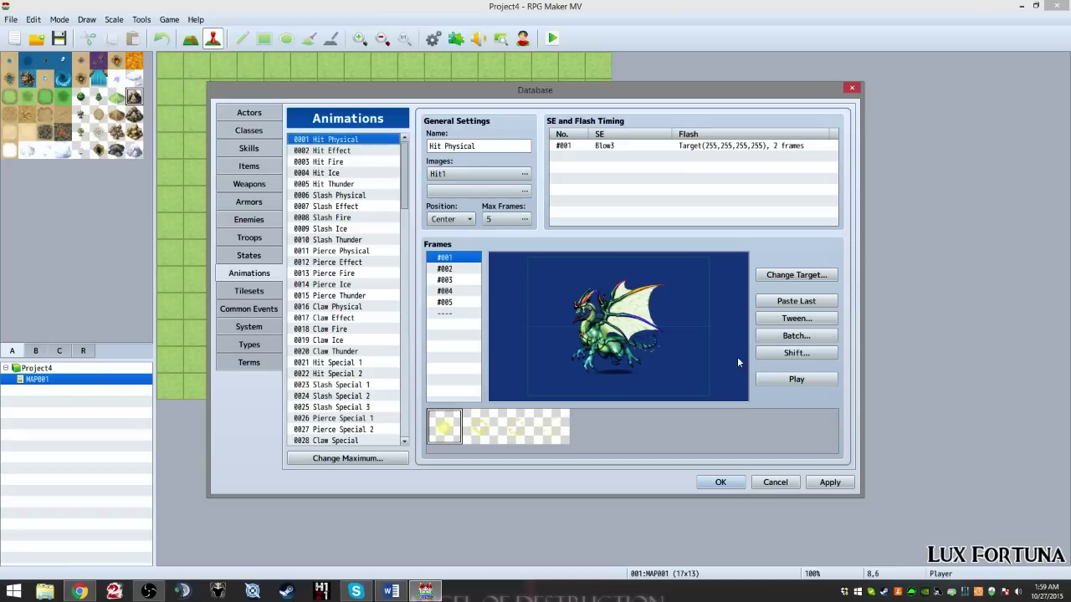
{"action": "left_click", "coordinate": [796, 379]}
{"action": "left_click", "coordinate": [799, 381]}
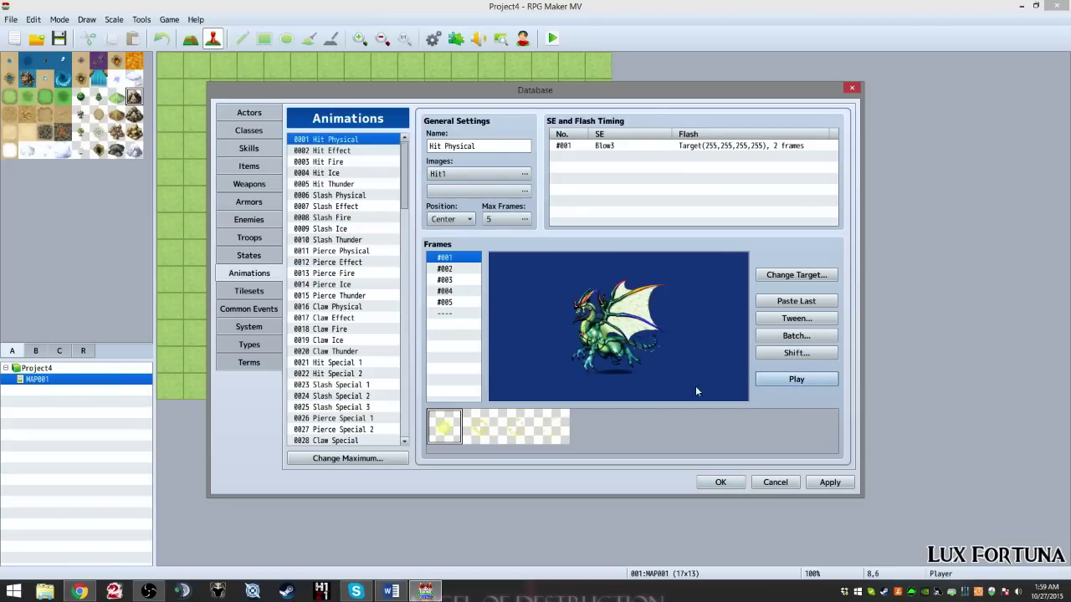
{"action": "left_click", "coordinate": [759, 380]}
Step: Play the Claw Fire animation and browse further down the list of animations
{"action": "left_click", "coordinate": [349, 329]}
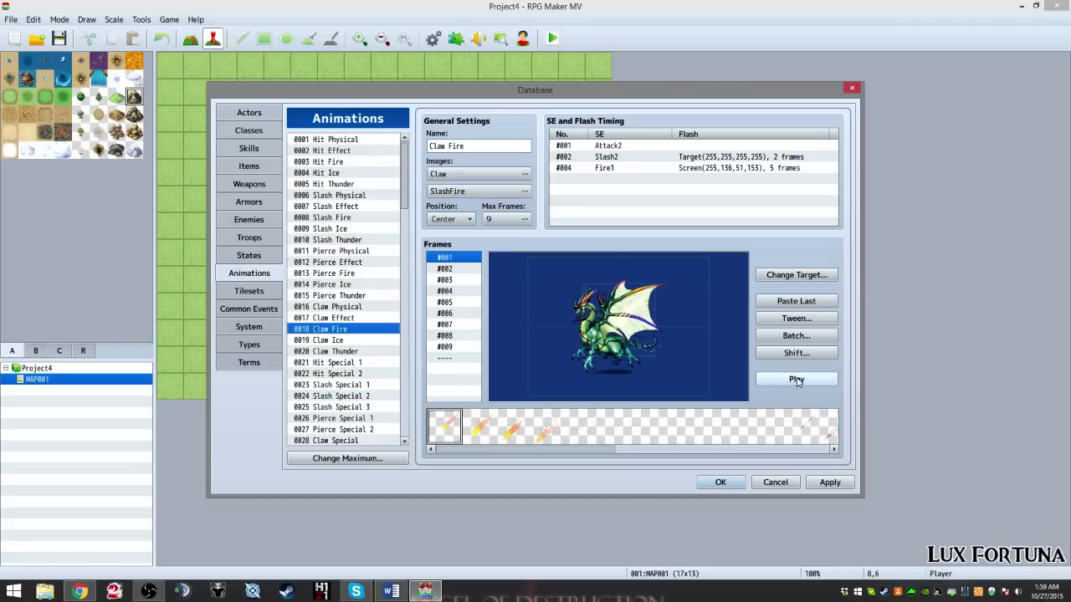
{"action": "left_click", "coordinate": [796, 380]}
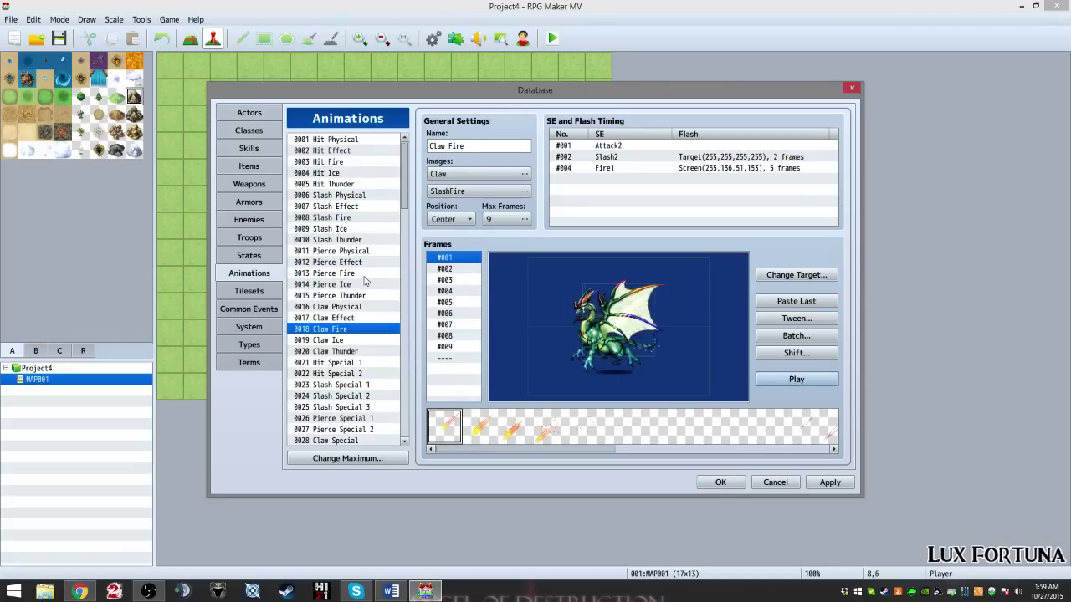
{"action": "scroll", "coordinate": [337, 325], "scroll_direction": "down", "scroll_amount": 4}
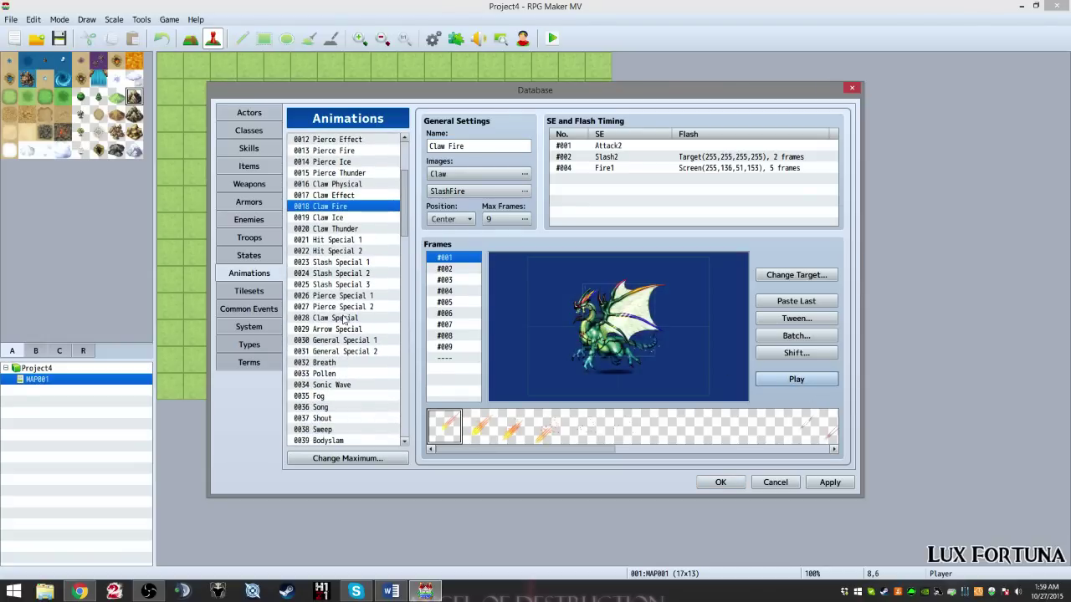
{"action": "scroll", "coordinate": [343, 318], "scroll_direction": "down", "scroll_amount": 4}
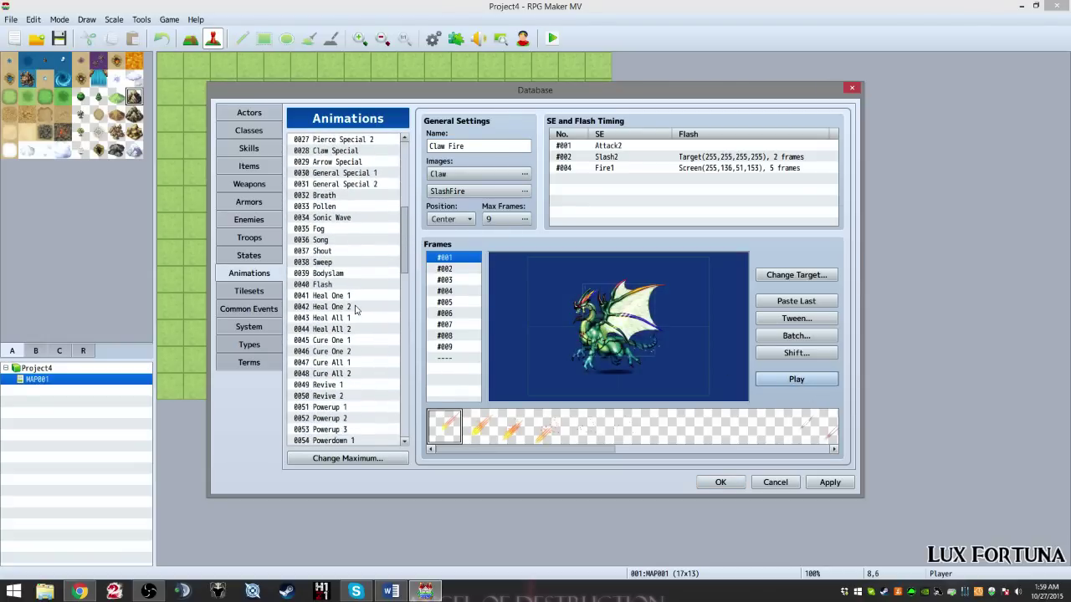
Step: Browse down the list of animations and play the Powerup 3 animation
{"action": "scroll", "coordinate": [355, 309], "scroll_direction": "down", "scroll_amount": 2}
{"action": "scroll", "coordinate": [354, 312], "scroll_direction": "up", "scroll_amount": 1}
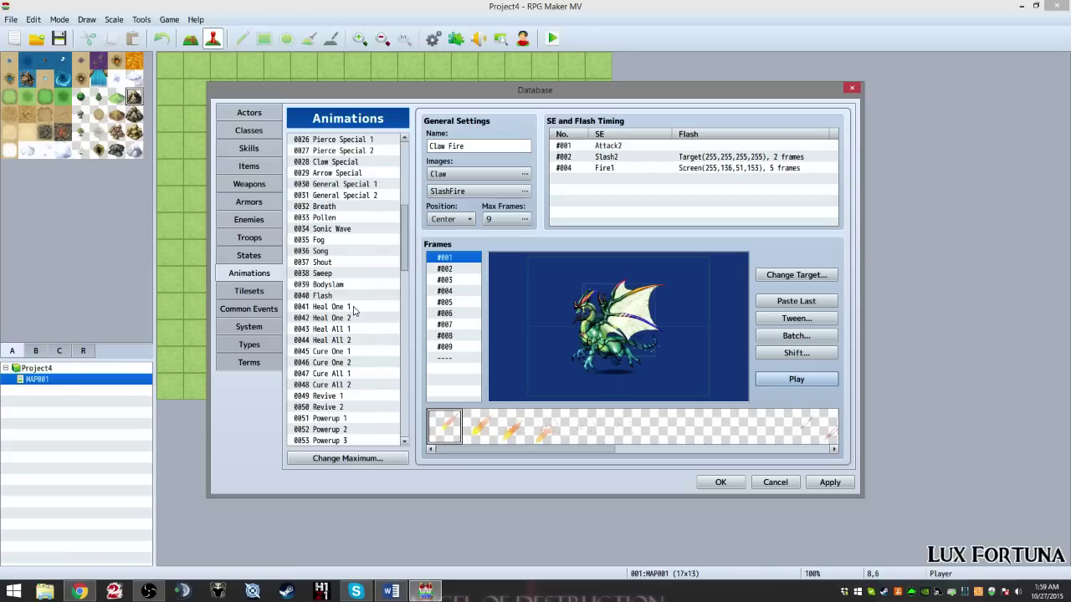
{"action": "scroll", "coordinate": [358, 187], "scroll_direction": "down", "scroll_amount": 3}
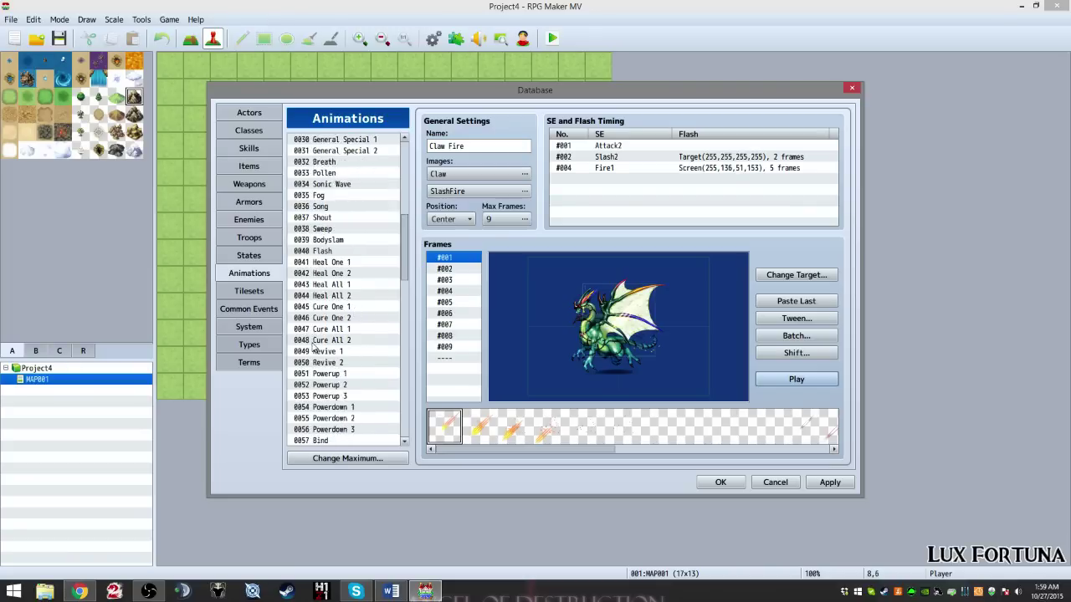
{"action": "left_click", "coordinate": [328, 362]}
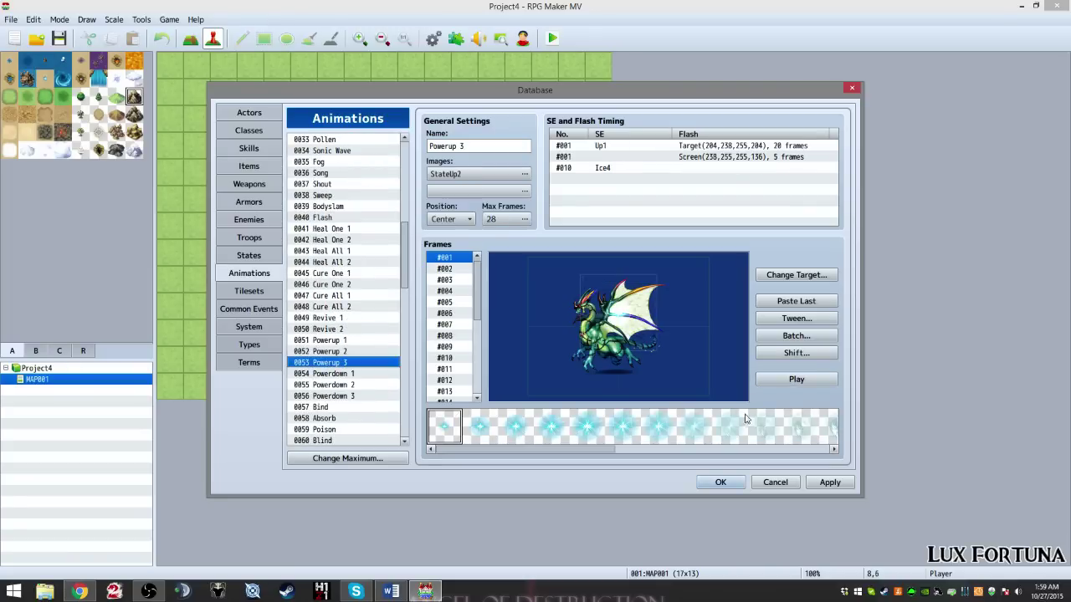
{"action": "left_click", "coordinate": [776, 384]}
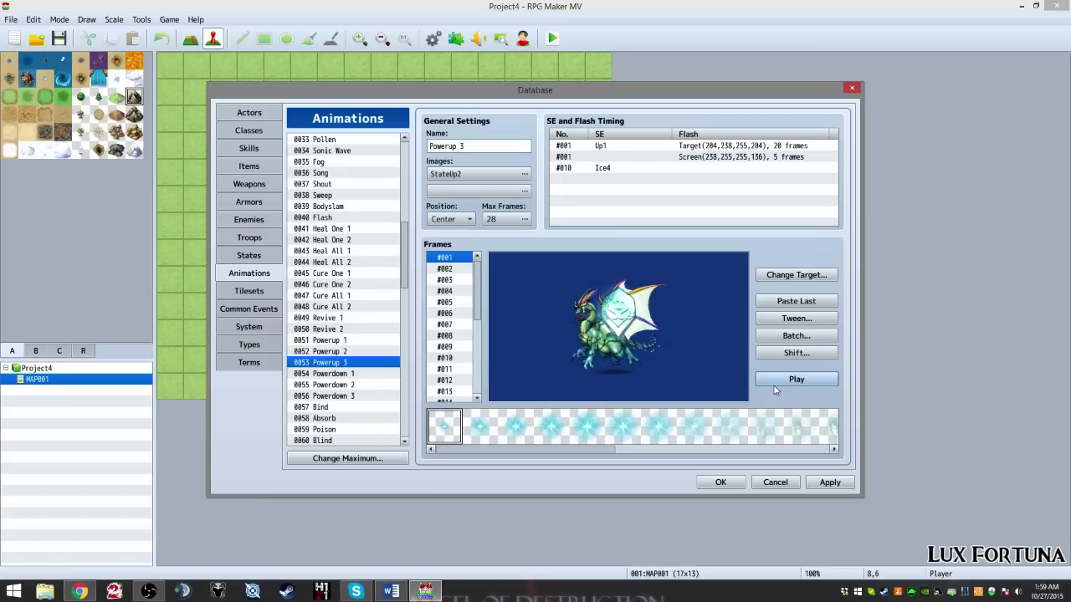
Step: Preview the Paralyze animation and the Fire All 3 animation
{"action": "scroll", "coordinate": [310, 315], "scroll_direction": "down", "scroll_amount": 2}
{"action": "scroll", "coordinate": [311, 315], "scroll_direction": "down", "scroll_amount": 2}
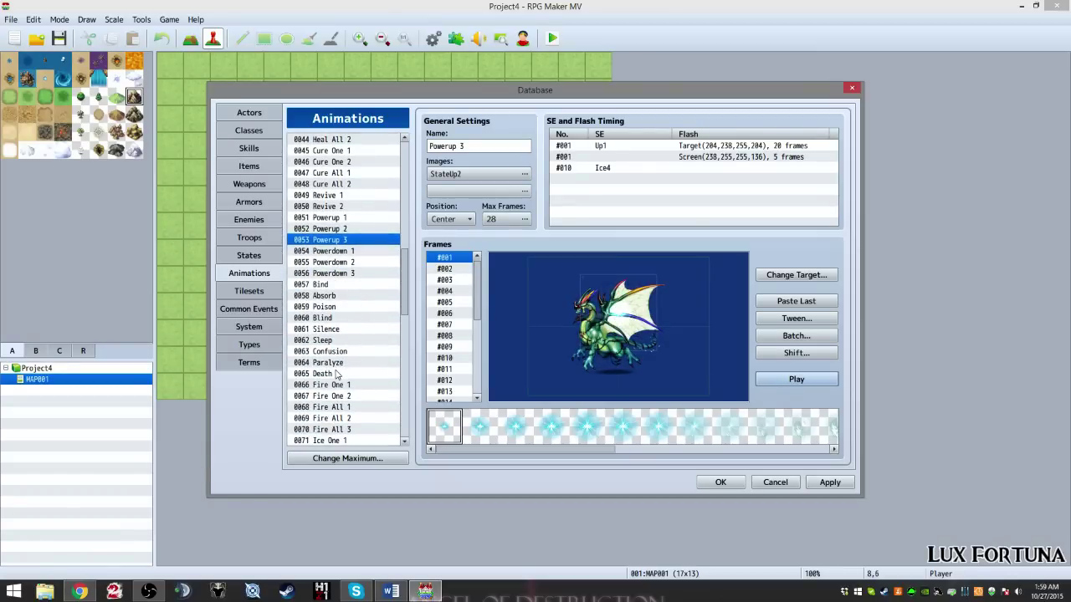
{"action": "left_click", "coordinate": [336, 366]}
{"action": "left_click", "coordinate": [797, 379]}
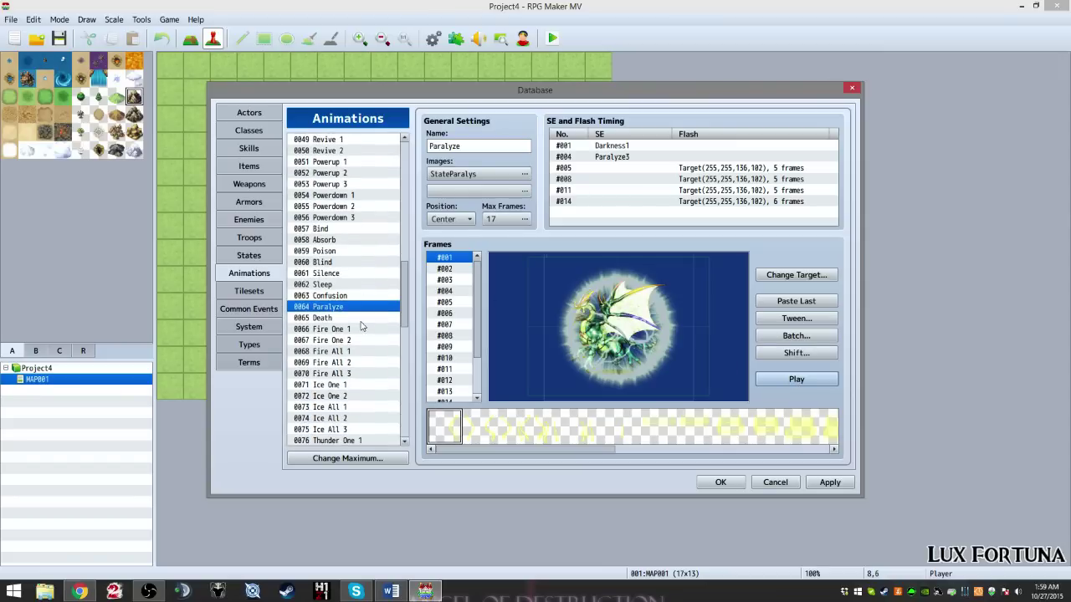
{"action": "scroll", "coordinate": [381, 307], "scroll_direction": "down", "scroll_amount": 4}
{"action": "left_click", "coordinate": [344, 296]}
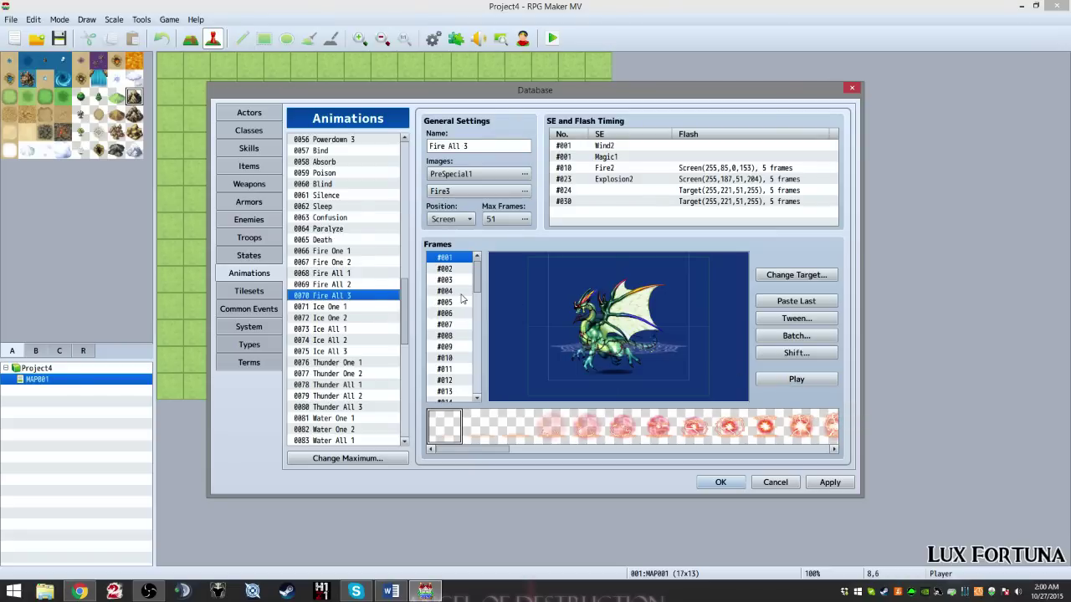
{"action": "left_click", "coordinate": [774, 381]}
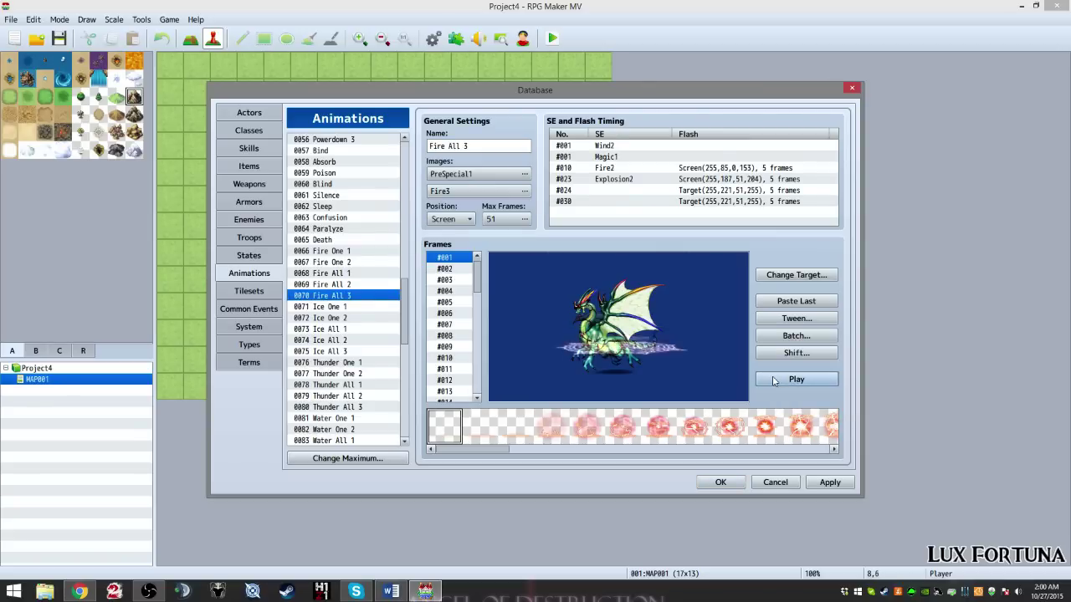
{"action": "left_click", "coordinate": [773, 381]}
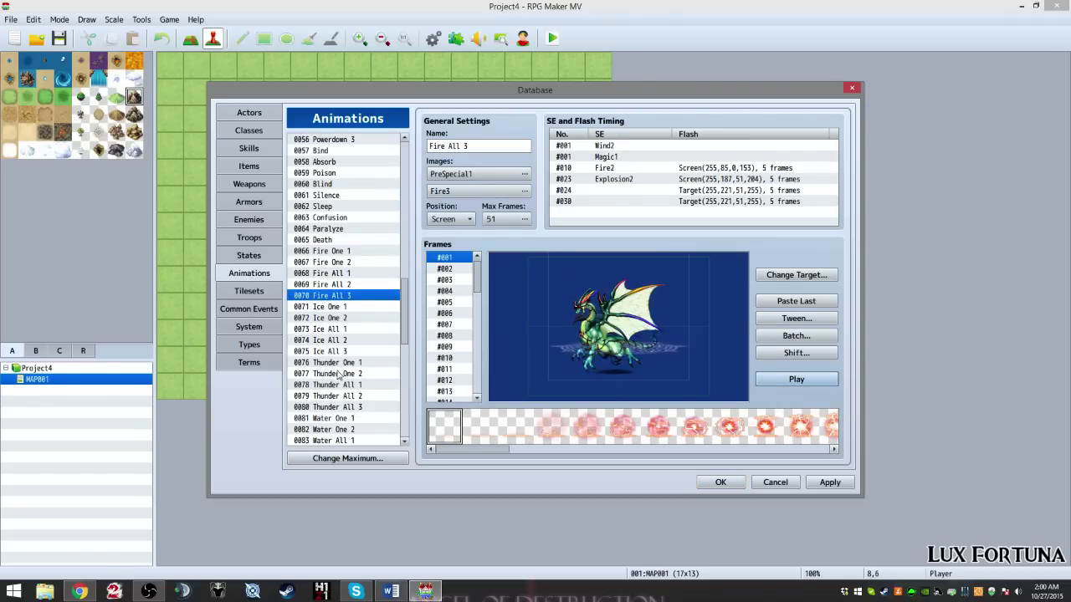
Step: Preview the Water All 3 animation and the Neutral All 3 animation
{"action": "scroll", "coordinate": [339, 377], "scroll_direction": "down", "scroll_amount": 2}
{"action": "scroll", "coordinate": [317, 343], "scroll_direction": "down", "scroll_amount": 1}
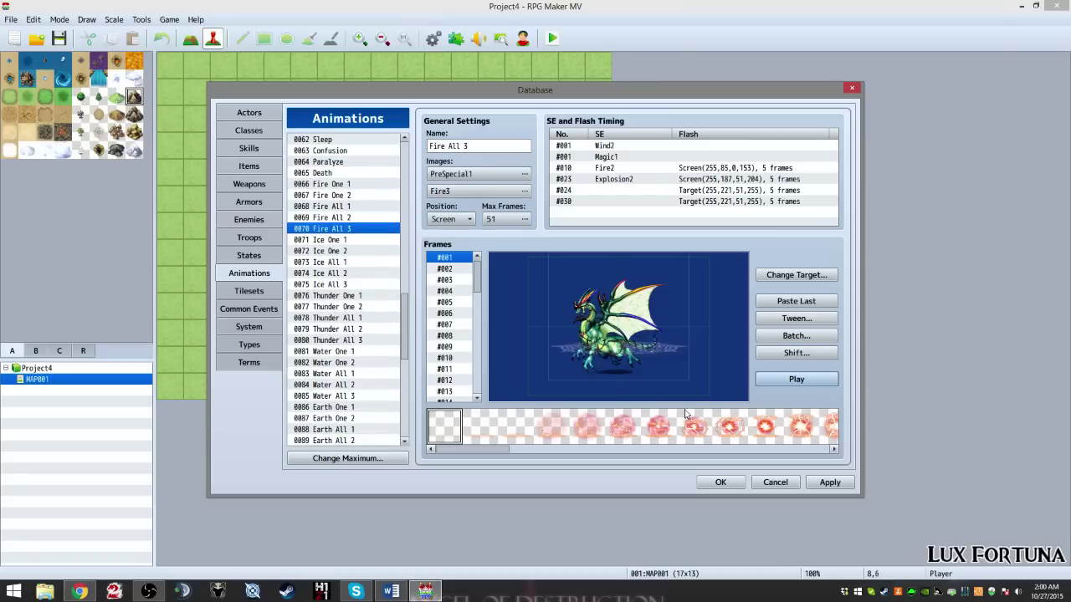
{"action": "scroll", "coordinate": [324, 365], "scroll_direction": "down", "scroll_amount": 2}
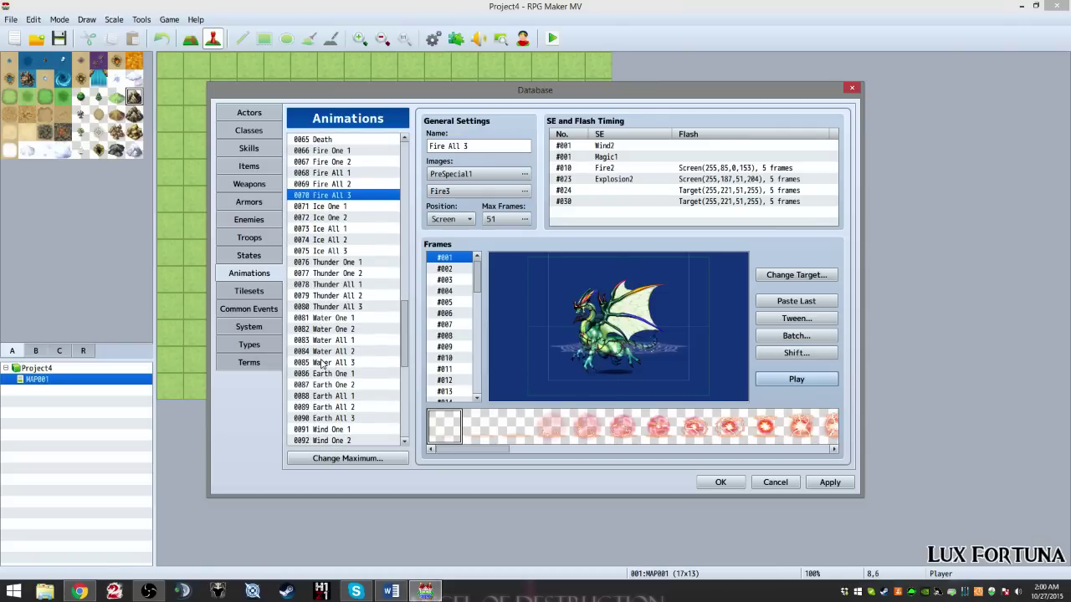
{"action": "left_click", "coordinate": [324, 363]}
{"action": "left_click", "coordinate": [796, 380]}
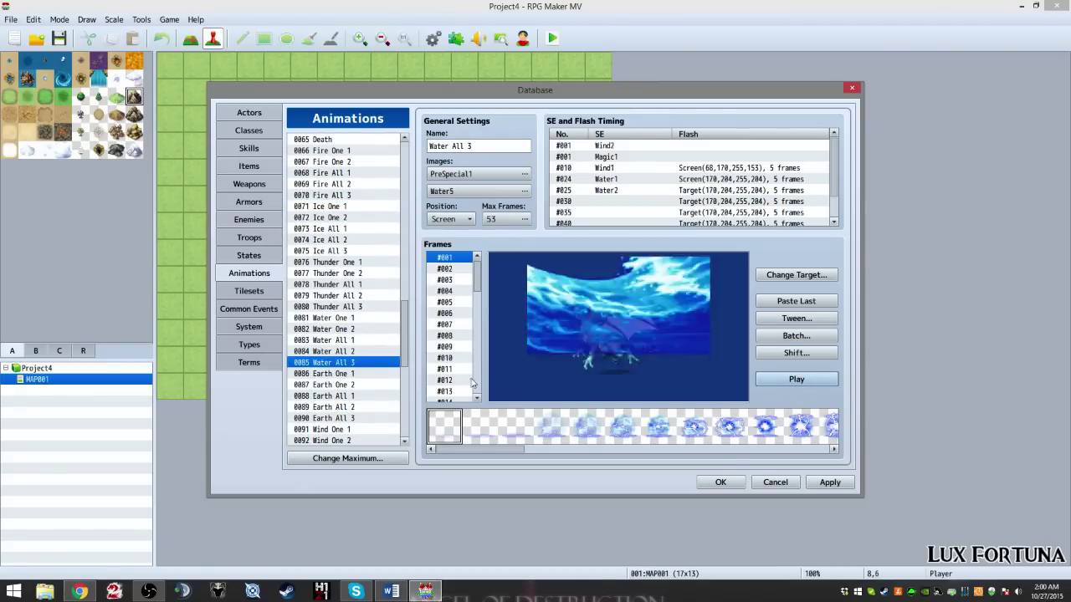
{"action": "scroll", "coordinate": [362, 373], "scroll_direction": "down", "scroll_amount": 9}
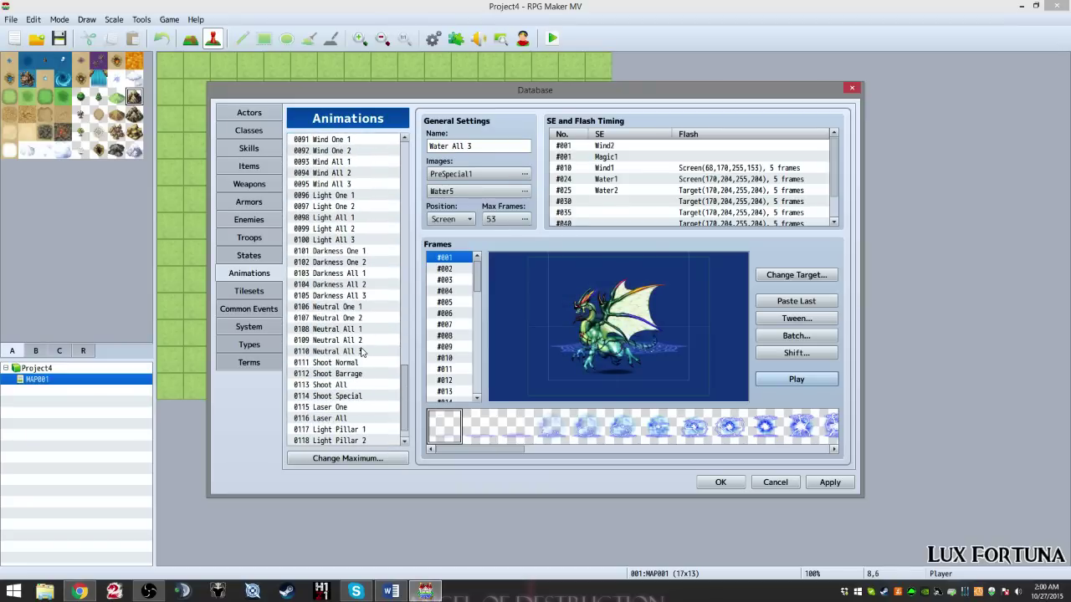
{"action": "left_click", "coordinate": [363, 352]}
{"action": "left_click", "coordinate": [784, 383]}
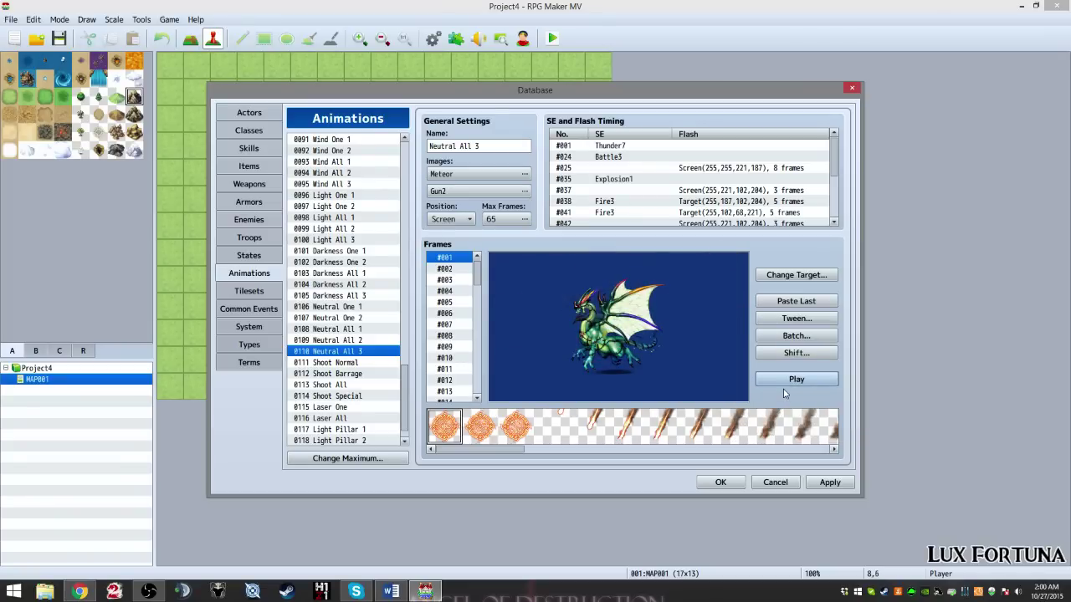
Step: View the Overworld tileset, check the A3 (Buildings) image choices without picking one, and look through its A, B and C tiles
{"action": "left_click", "coordinate": [249, 291]}
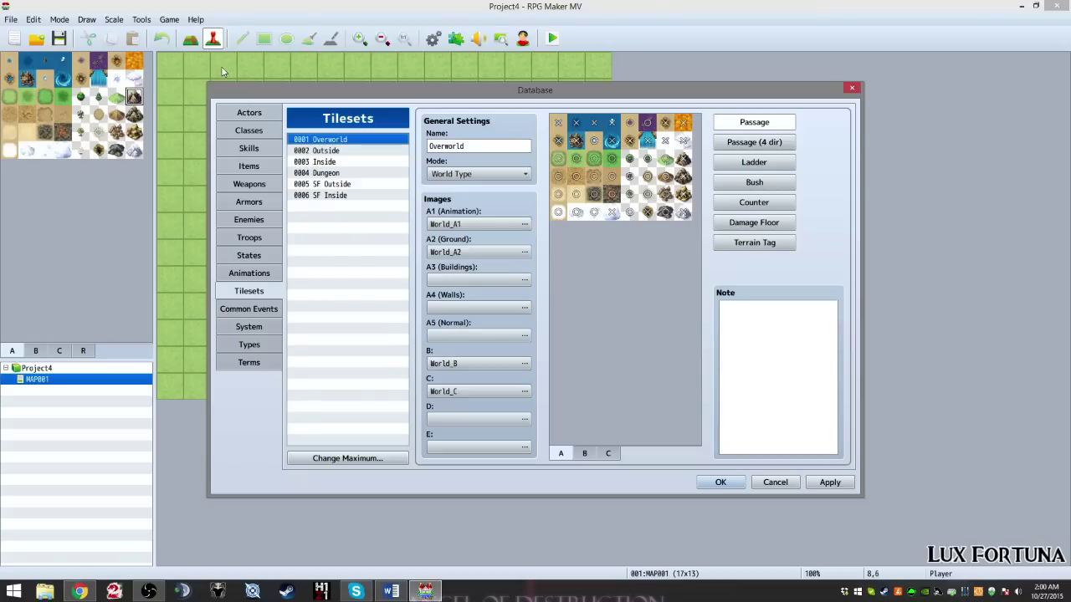
{"action": "double_click", "coordinate": [467, 279]}
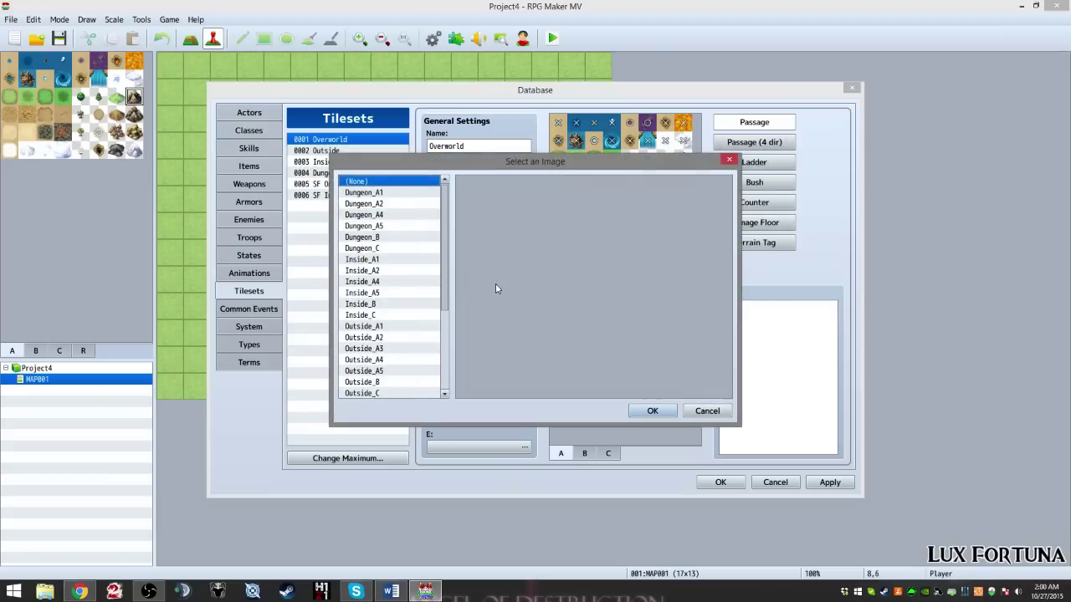
{"action": "left_click", "coordinate": [709, 409]}
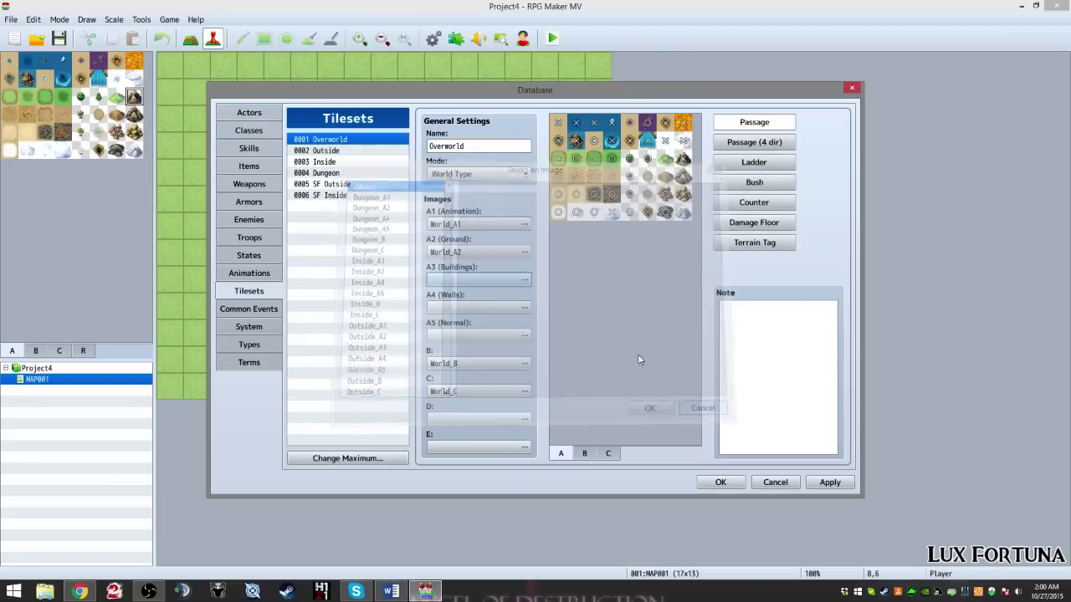
{"action": "left_click", "coordinate": [585, 457]}
{"action": "left_click", "coordinate": [606, 457]}
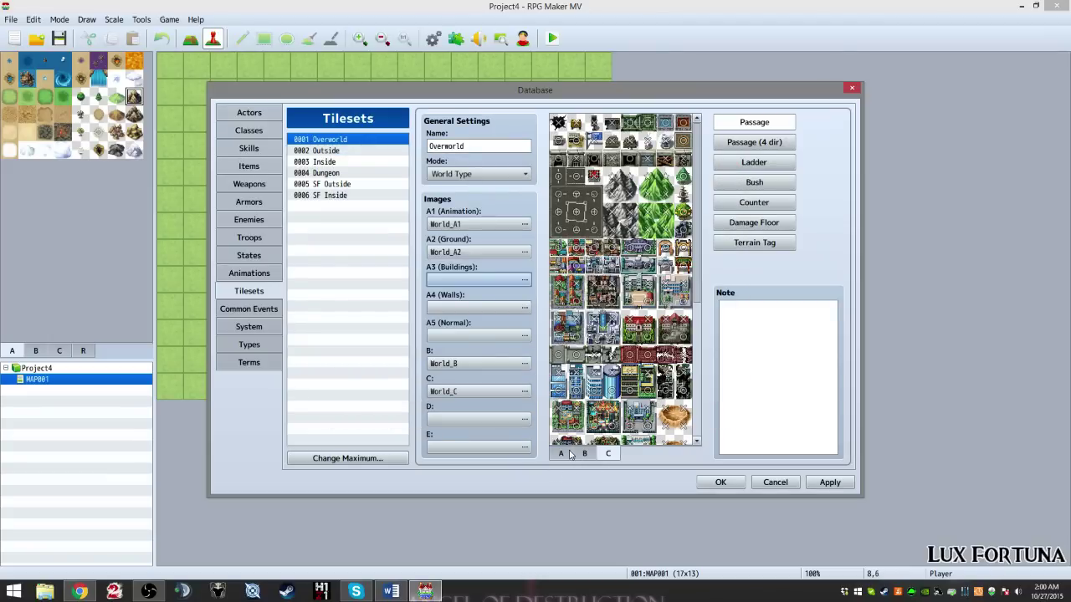
{"action": "left_click", "coordinate": [560, 456]}
{"action": "left_click", "coordinate": [611, 458]}
Step: Preview the tileset images from Dungeon_B onward and assign World_A1 to slot D of the Overworld tileset
{"action": "left_click", "coordinate": [467, 420]}
{"action": "left_click", "coordinate": [375, 238]}
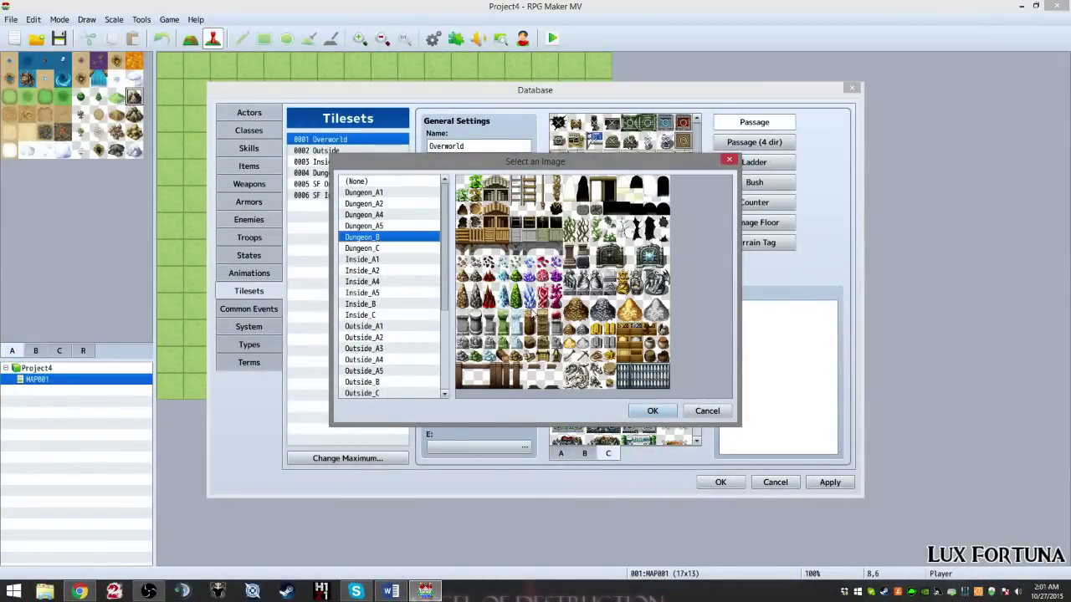
{"action": "key", "text": "Down"}
{"action": "key", "text": "Down"}
{"action": "key", "text": "Down"}
{"action": "key", "text": "Down"}
{"action": "key", "text": "Down"}
{"action": "key", "text": "Down"}
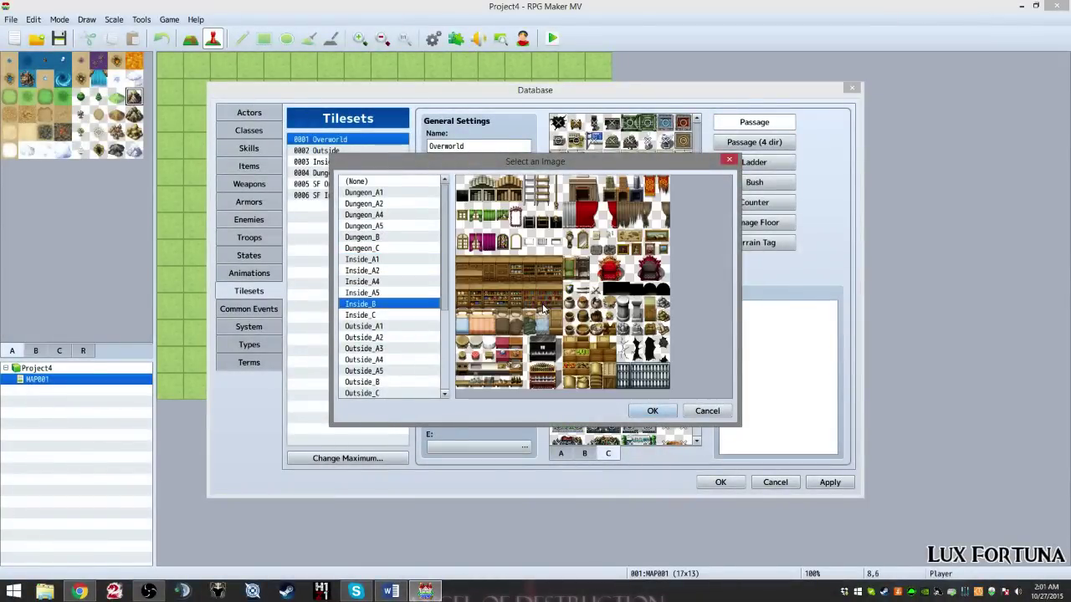
{"action": "key", "text": "Down"}
{"action": "key", "text": "Down"}
{"action": "key", "text": "Down"}
{"action": "key", "text": "Down"}
{"action": "key", "text": "Down"}
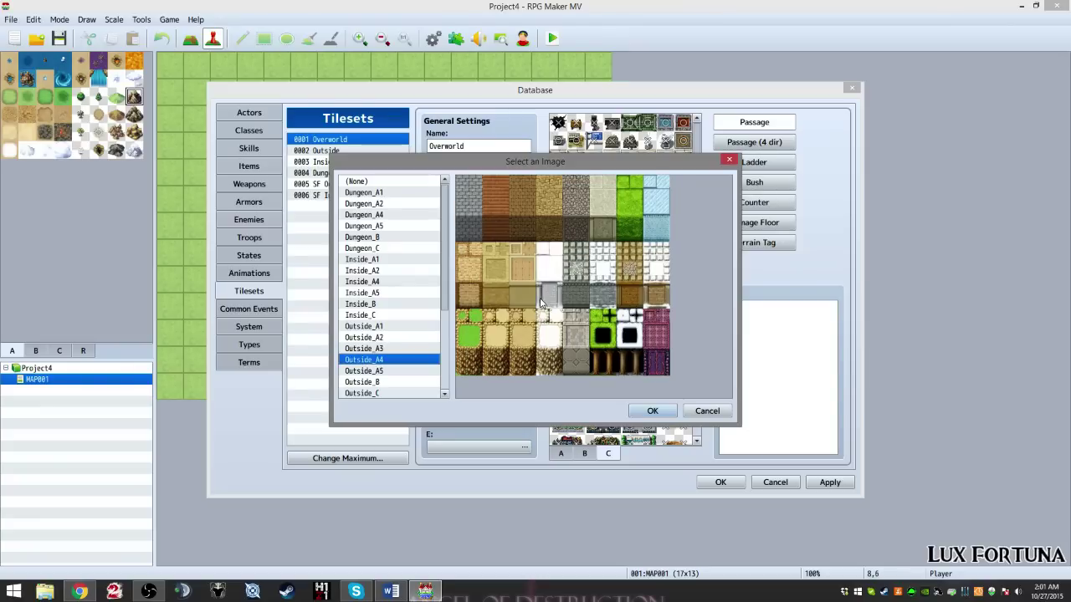
{"action": "key", "text": "Down"}
{"action": "key", "text": "Down"}
{"action": "key", "text": "Down"}
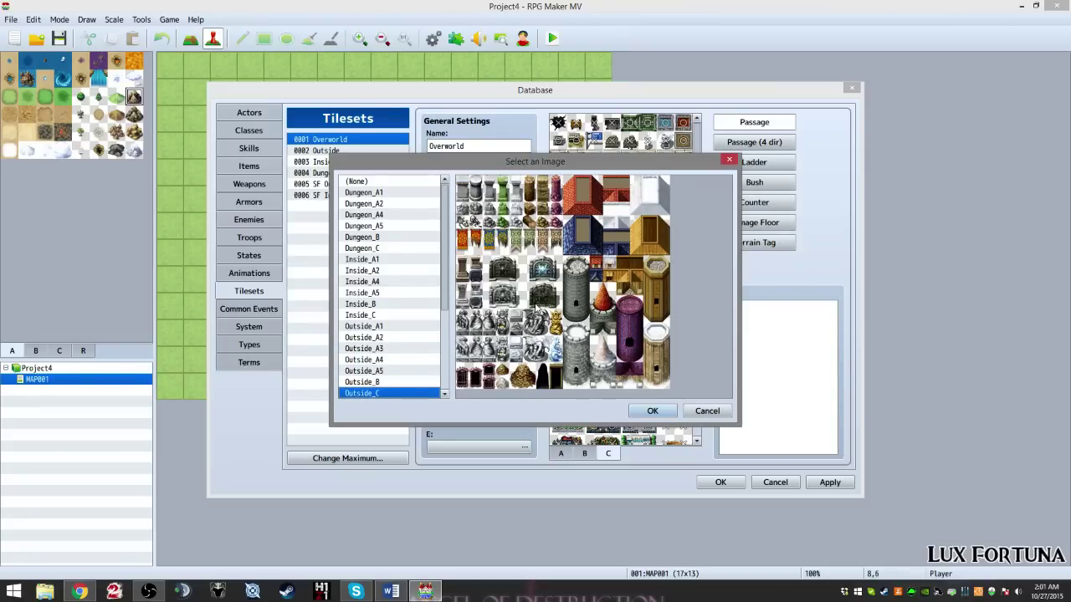
{"action": "key", "text": "Down"}
{"action": "key", "text": "Down"}
{"action": "key", "text": "Down"}
{"action": "key", "text": "Down"}
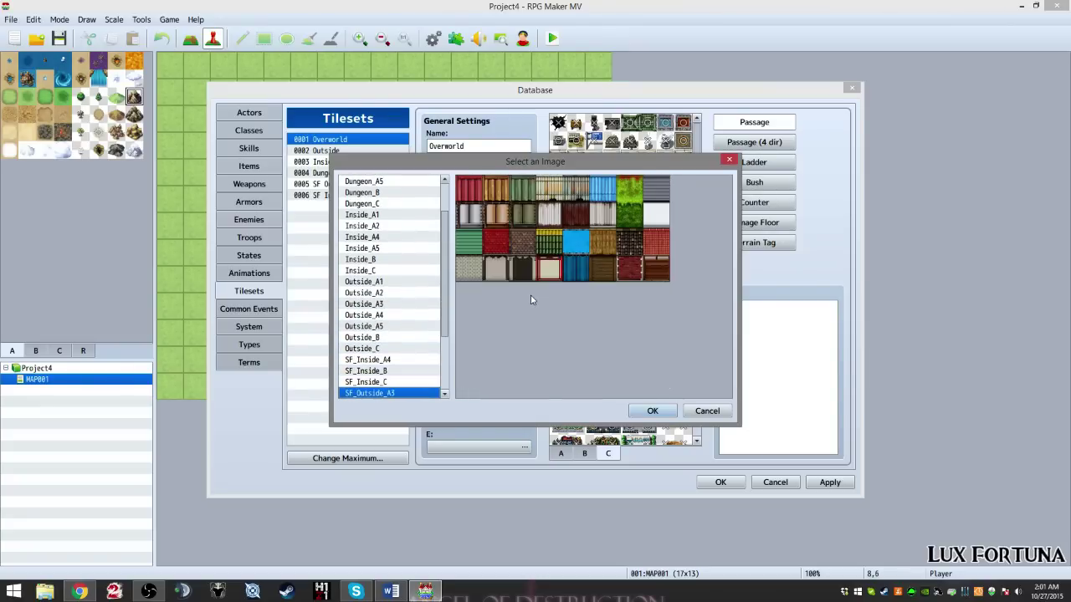
{"action": "key", "text": "Down"}
{"action": "key", "text": "Down"}
{"action": "key", "text": "Down"}
{"action": "key", "text": "Down"}
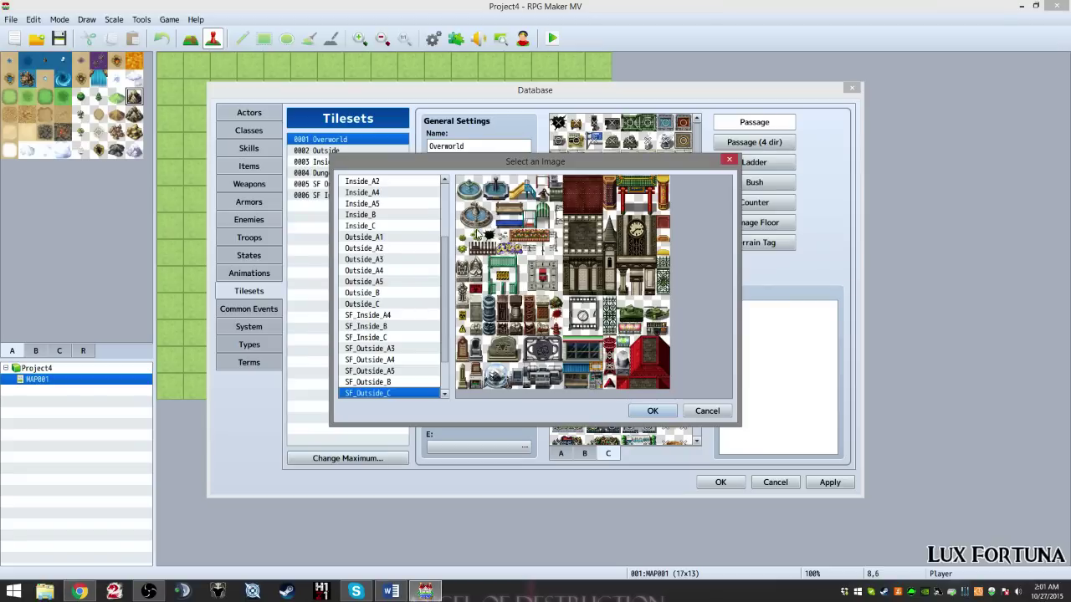
{"action": "key", "text": "Down"}
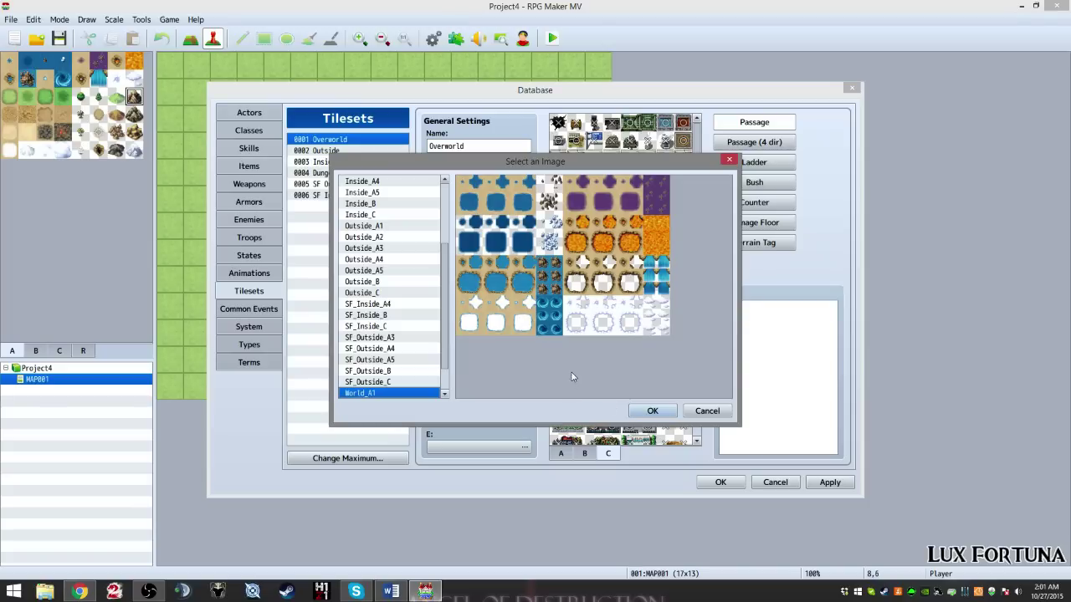
{"action": "left_click", "coordinate": [630, 413]}
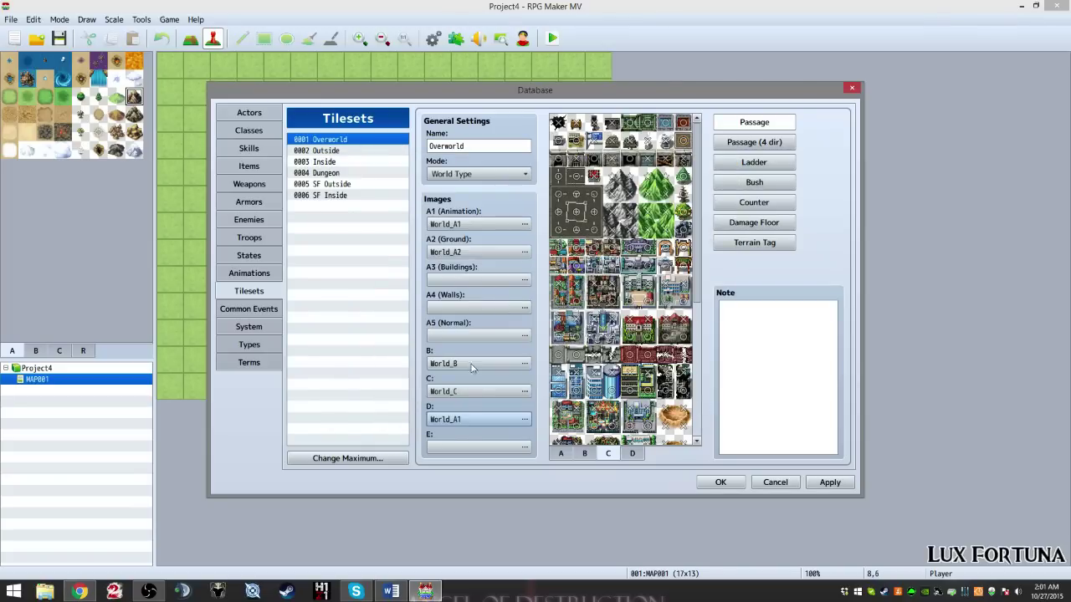
Step: Preview images from Inside_A4 back to Dungeon_B and assign Dungeon_B to slot E of the Overworld tileset
{"action": "left_click", "coordinate": [473, 448]}
{"action": "left_click", "coordinate": [398, 282]}
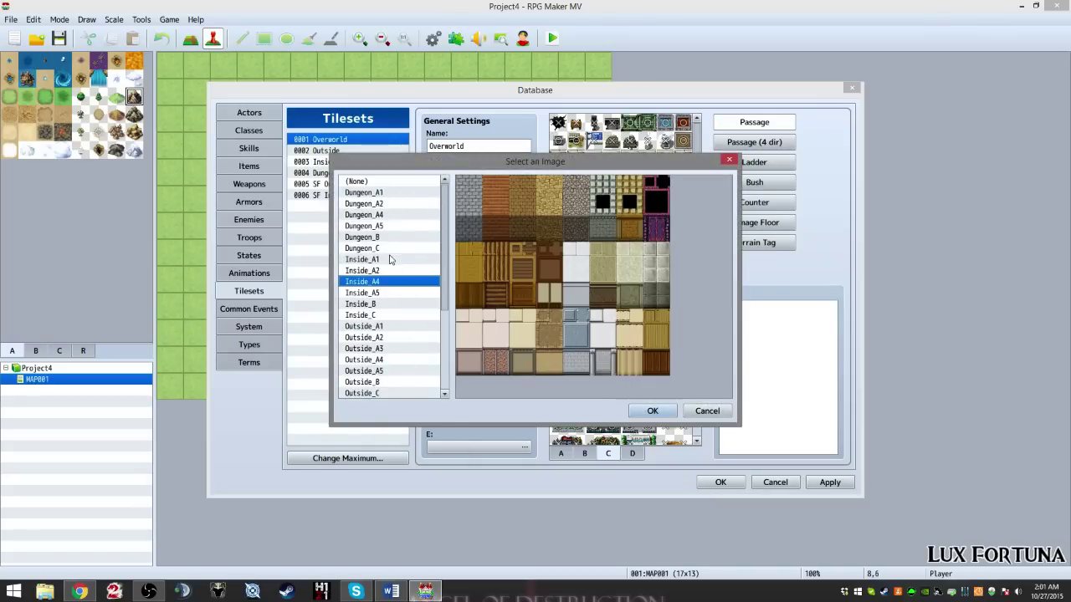
{"action": "key", "text": "Up"}
{"action": "key", "text": "Up"}
{"action": "key", "text": "Up"}
{"action": "key", "text": "Up"}
{"action": "key", "text": "Up"}
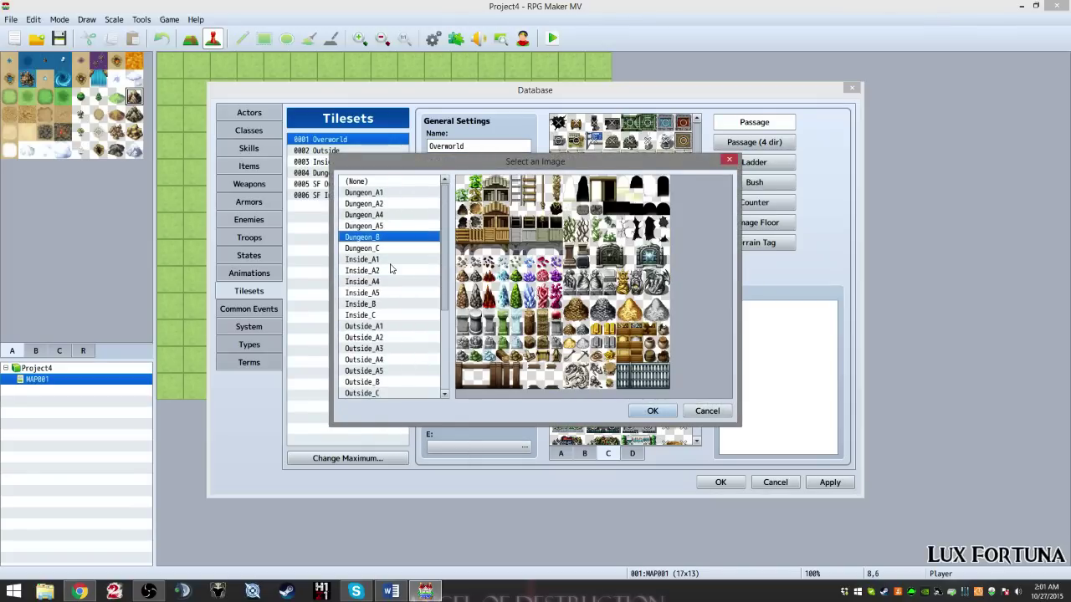
{"action": "left_click", "coordinate": [635, 410]}
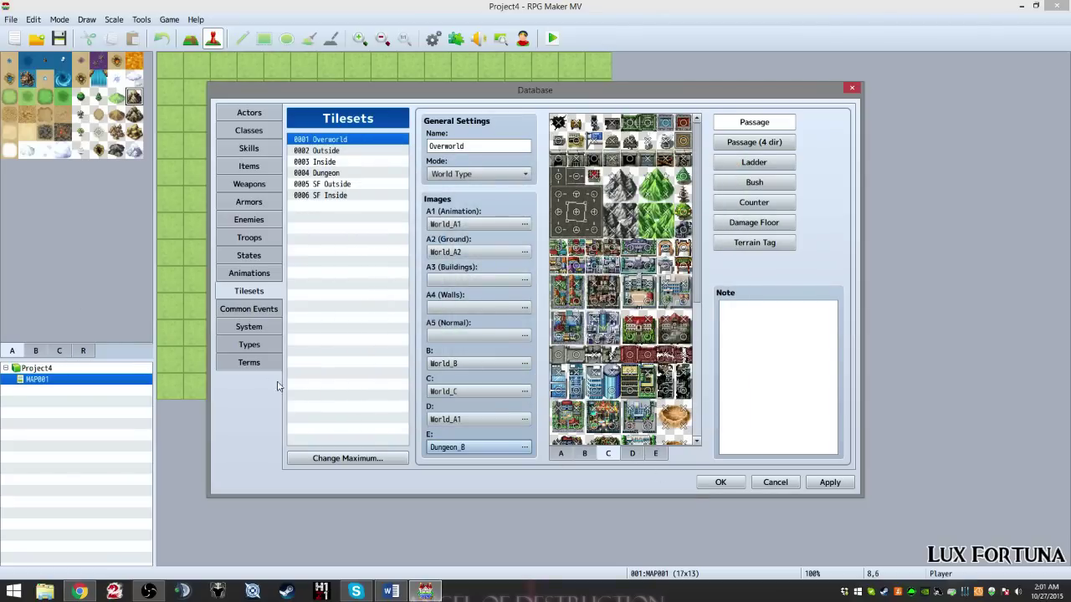
Step: Check the Overworld tileset's A, B, D and E tiles and apply the database changes
{"action": "left_click", "coordinate": [562, 453]}
{"action": "left_click", "coordinate": [586, 453]}
{"action": "left_click", "coordinate": [629, 452]}
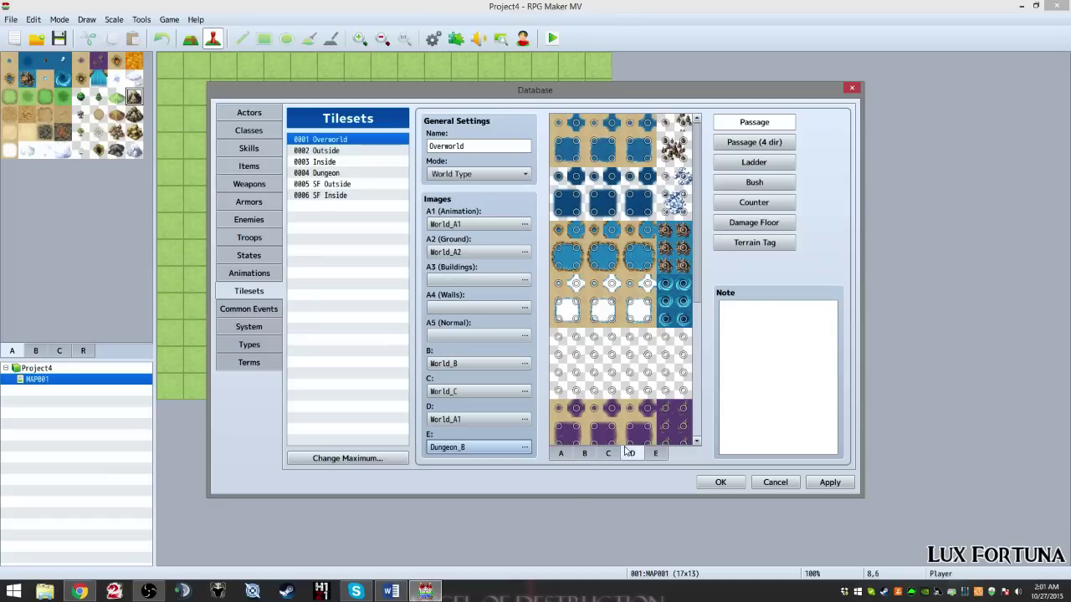
{"action": "left_click", "coordinate": [656, 453]}
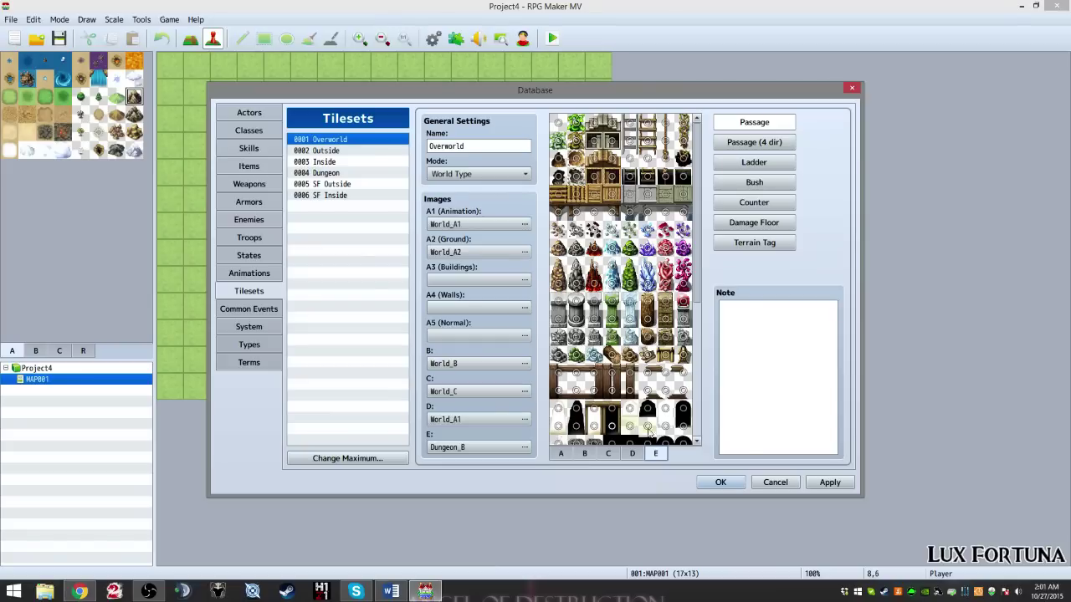
{"action": "left_click", "coordinate": [828, 483]}
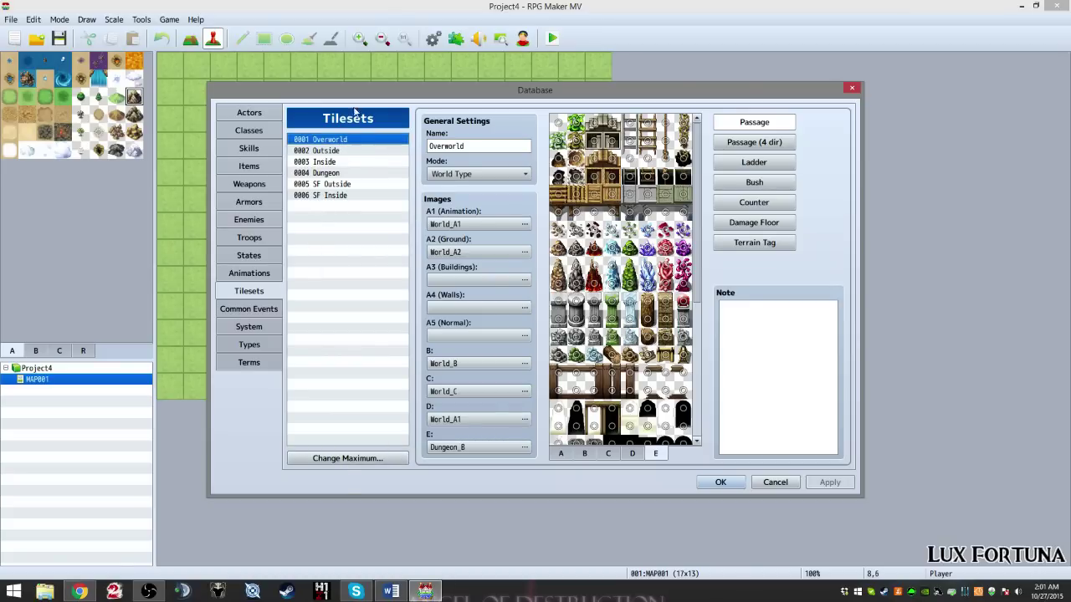
Step: Raise the maximum number of tilesets to 7 and name the new seventh tileset Start
{"action": "left_click", "coordinate": [339, 460]}
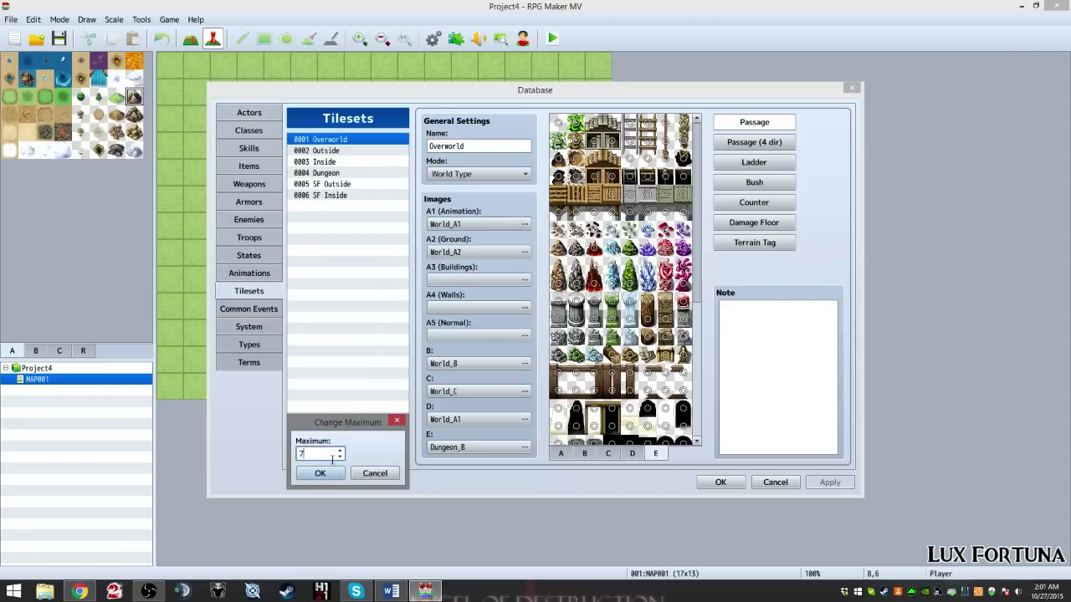
{"action": "type", "text": "7"}
{"action": "left_click", "coordinate": [320, 474]}
{"action": "left_click", "coordinate": [325, 207]}
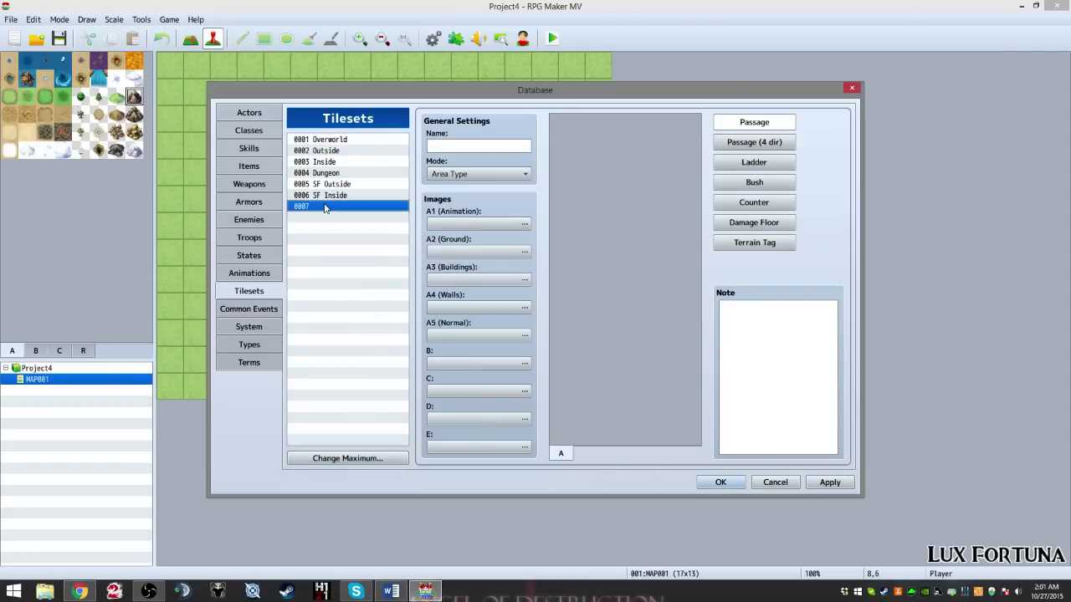
{"action": "left_click", "coordinate": [434, 147]}
{"action": "type", "text": "Start"}
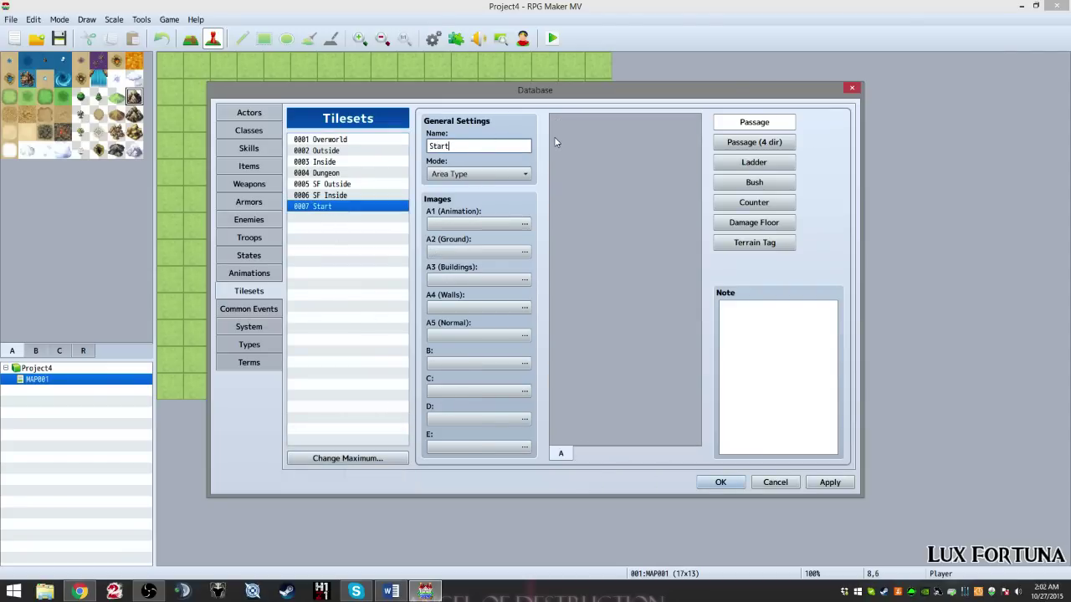
Step: Rename the Start tileset Starting Area and assign the Dungeon_B image to its A1 (Animation) slot
{"action": "type", "text": "ing Area"}
{"action": "double_click", "coordinate": [466, 224]}
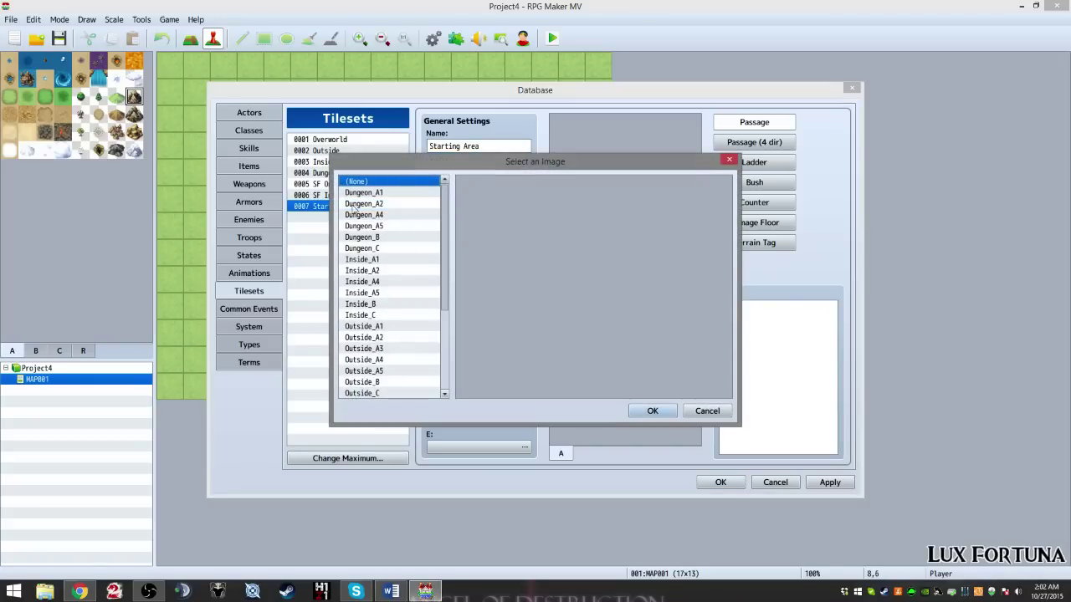
{"action": "left_click", "coordinate": [381, 204]}
{"action": "left_click", "coordinate": [381, 215]}
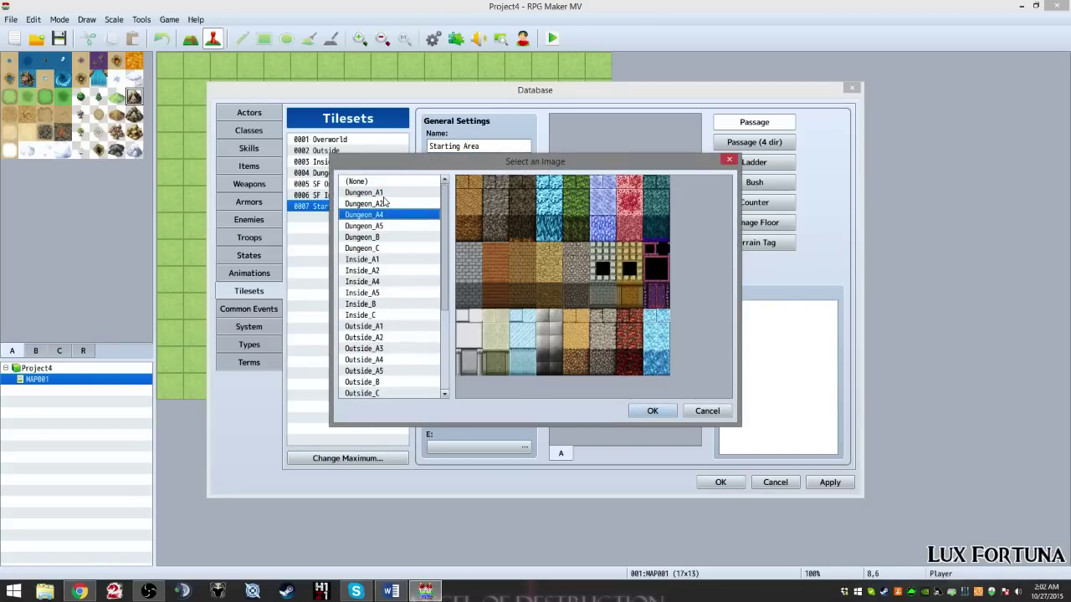
{"action": "left_click", "coordinate": [381, 182]}
{"action": "left_click", "coordinate": [381, 193]}
{"action": "key", "text": "Down"}
{"action": "key", "text": "Down"}
{"action": "key", "text": "Down"}
{"action": "key", "text": "Down"}
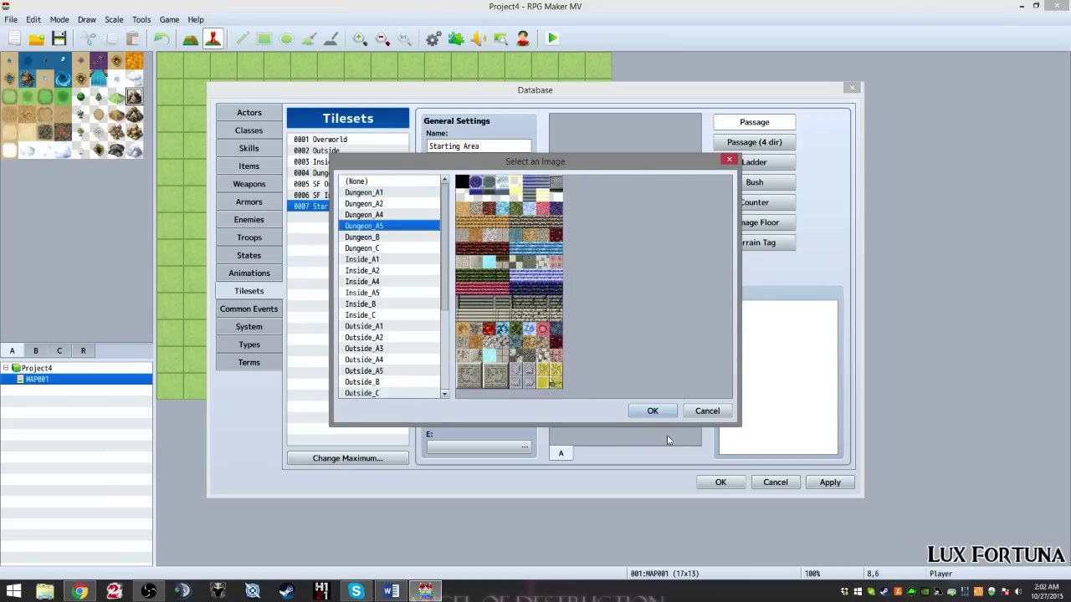
{"action": "left_click", "coordinate": [652, 411]}
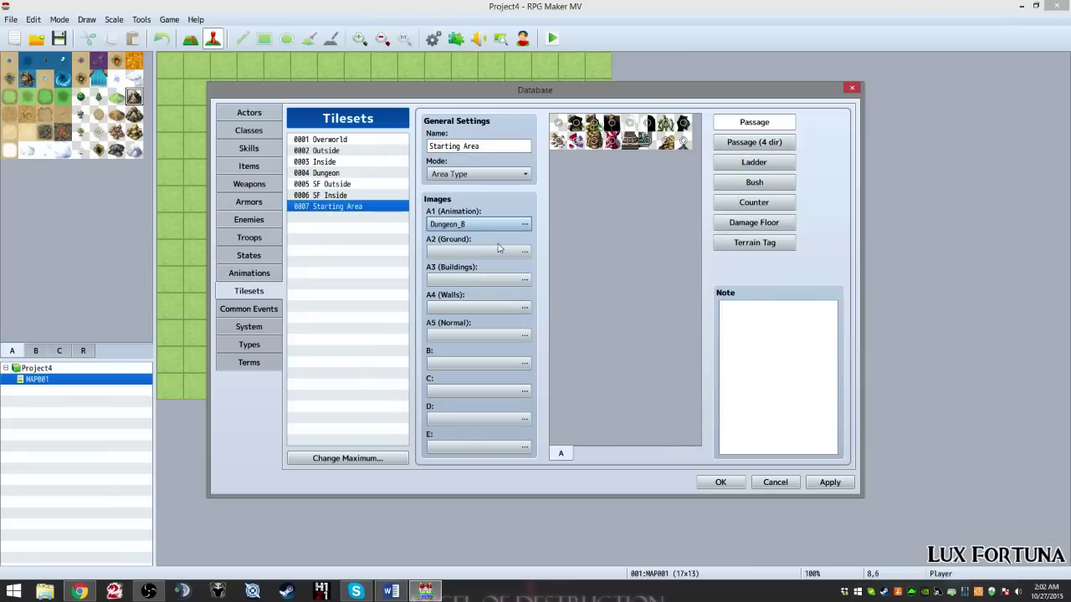
Step: Assign Inside_A1 to the A2 (Ground) slot of the Starting Area tileset and apply the database changes
{"action": "double_click", "coordinate": [496, 247]}
{"action": "left_click", "coordinate": [375, 260]}
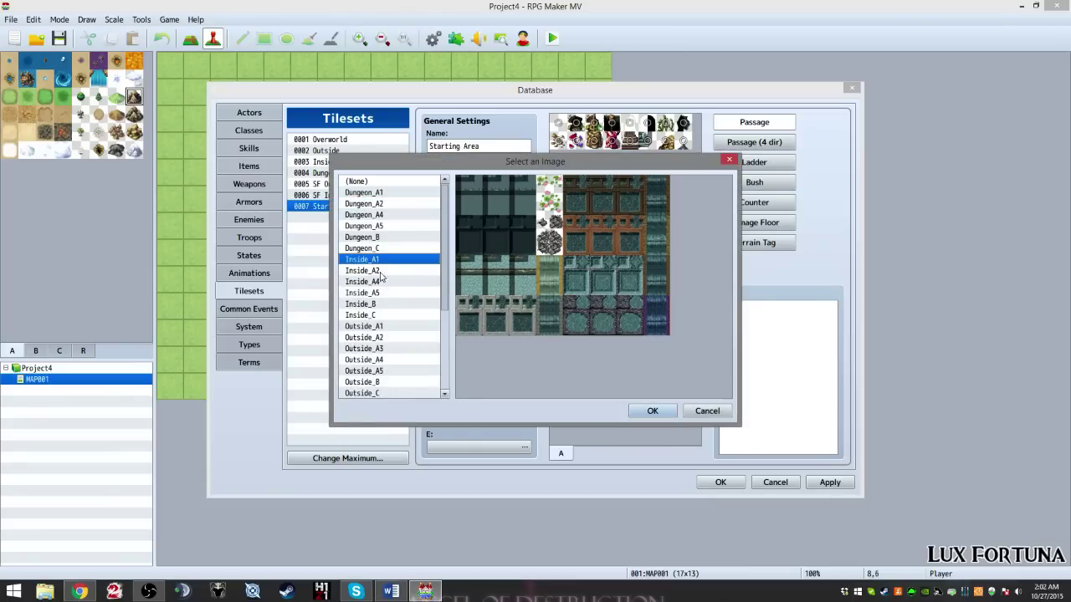
{"action": "left_click", "coordinate": [640, 413]}
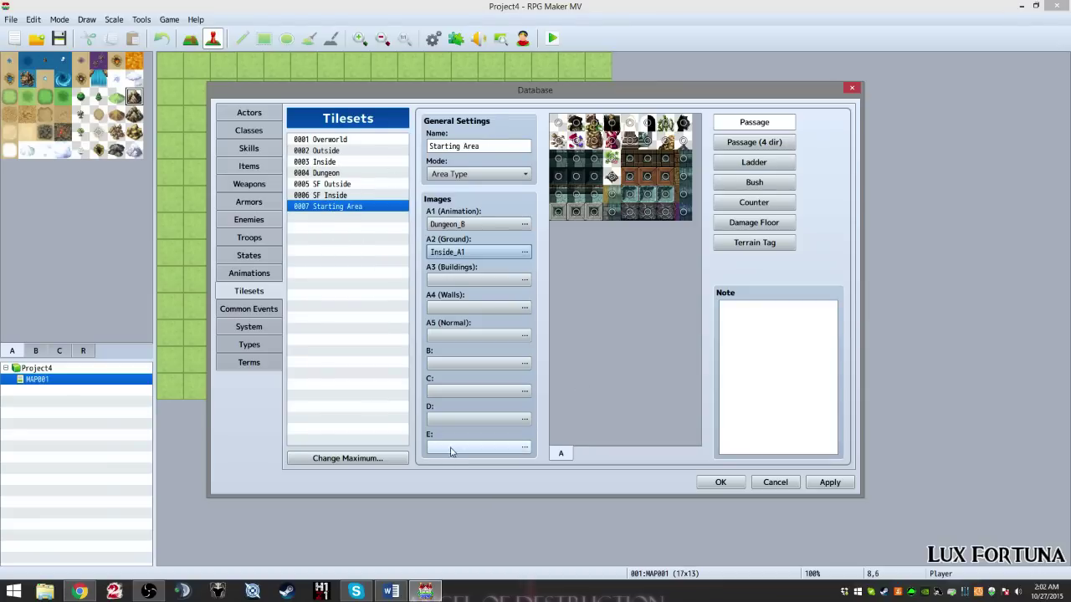
{"action": "left_click", "coordinate": [333, 140]}
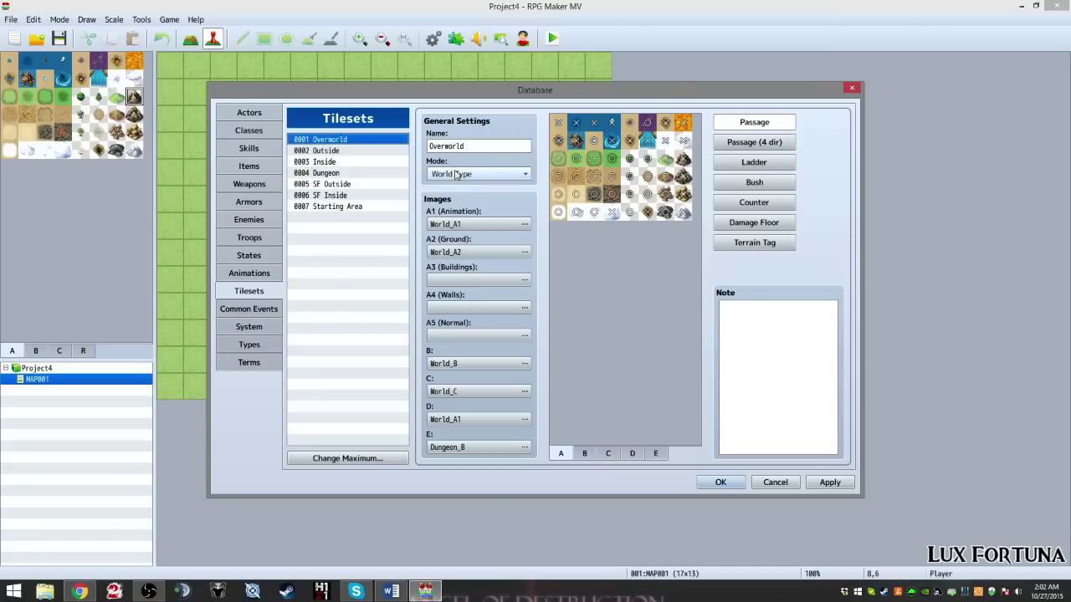
{"action": "left_click", "coordinate": [835, 487]}
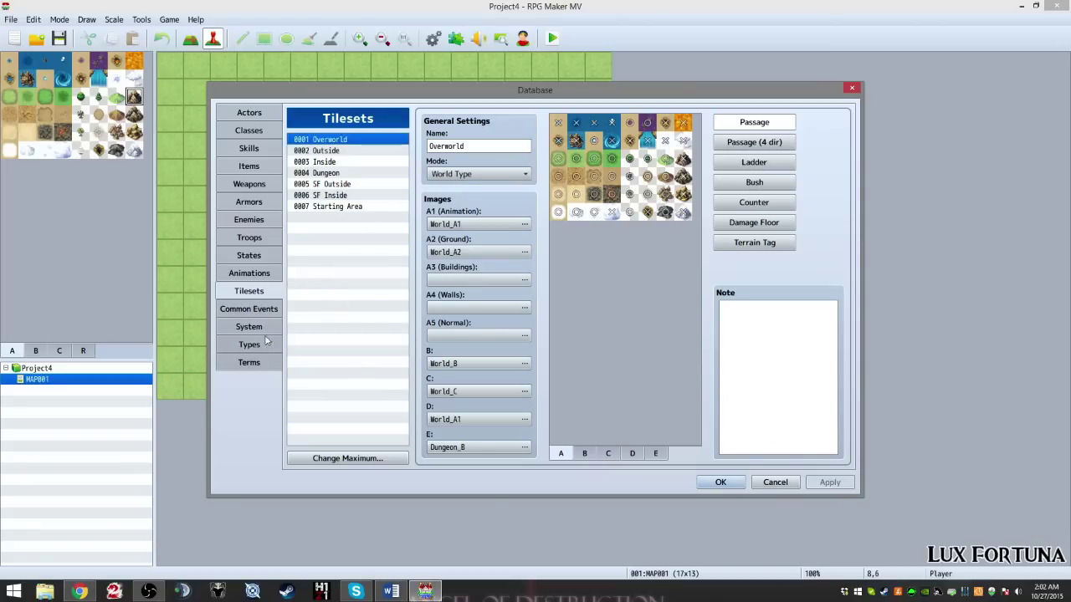
Step: View the database's Common Events and enable side-view battle in the System options
{"action": "left_click", "coordinate": [243, 322]}
{"action": "left_click", "coordinate": [248, 309]}
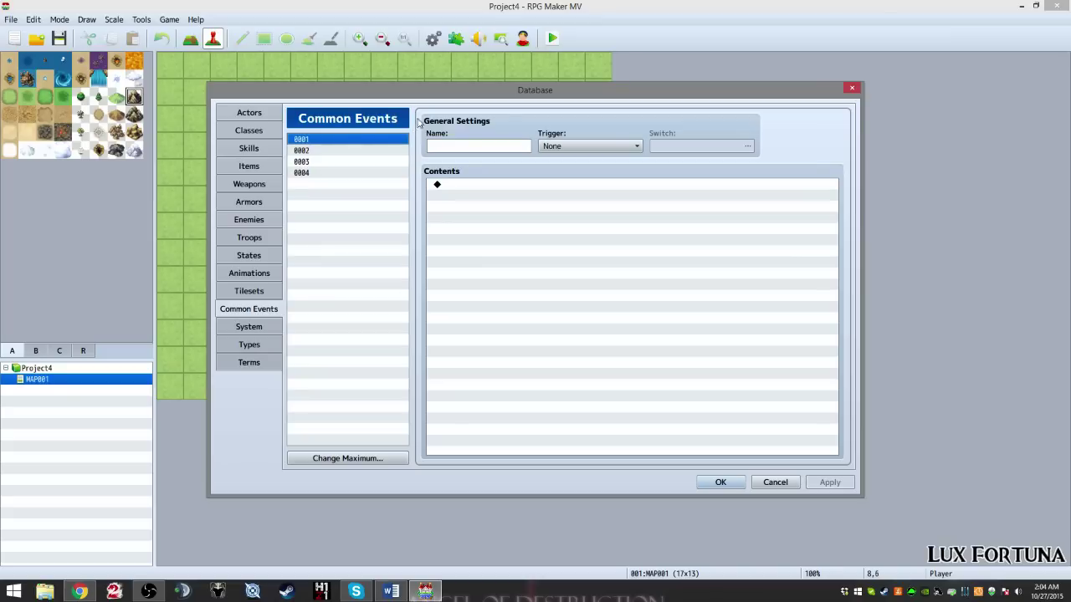
{"action": "left_click", "coordinate": [270, 327]}
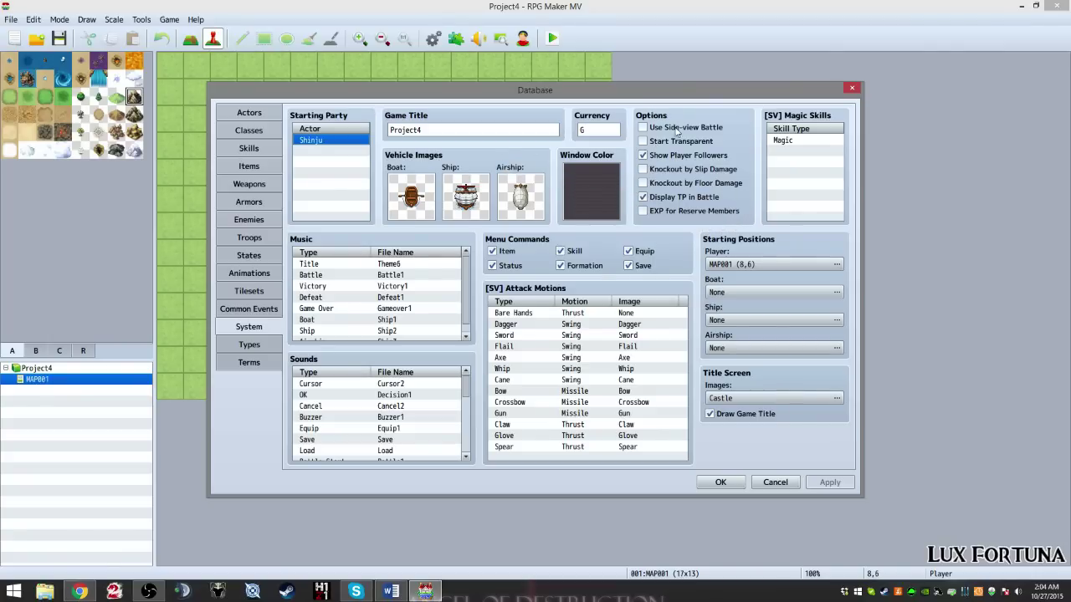
{"action": "left_click", "coordinate": [643, 128]}
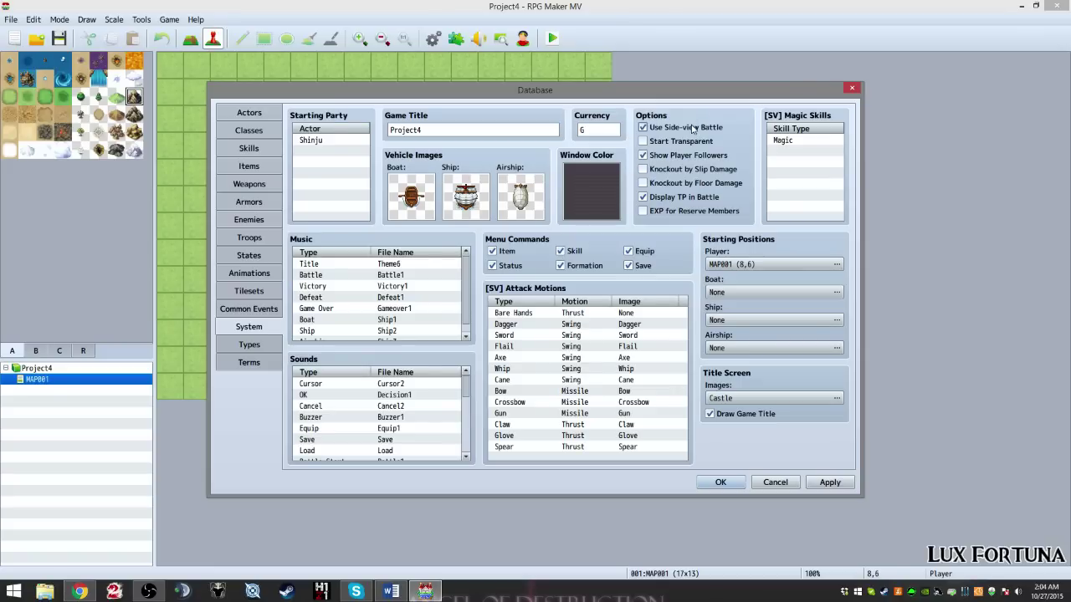
{"action": "mouse_move", "coordinate": [693, 128]}
{"action": "mouse_move", "coordinate": [681, 163]}
{"action": "mouse_move", "coordinate": [659, 198]}
Step: Review the database's Types, Terms and Actors settings, and save the database changes
{"action": "left_click", "coordinate": [233, 346]}
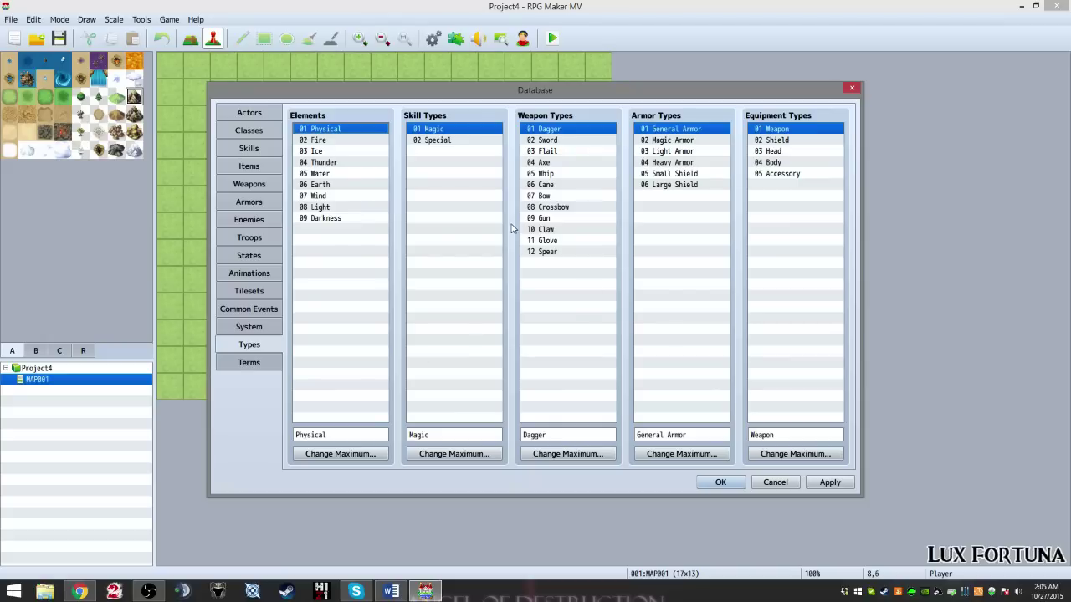
{"action": "left_click", "coordinate": [250, 364]}
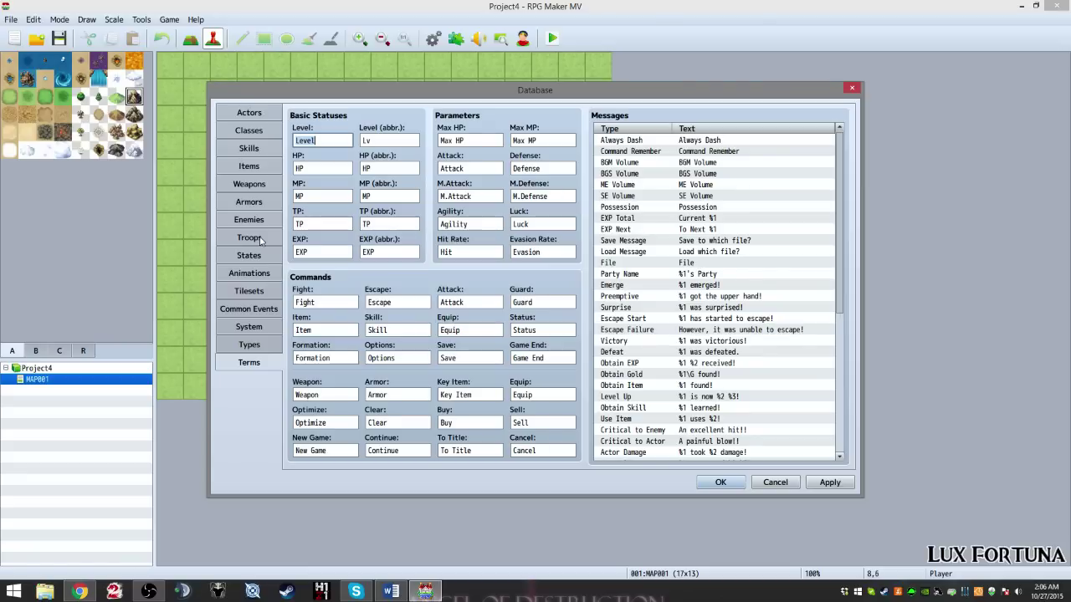
{"action": "left_click", "coordinate": [829, 483]}
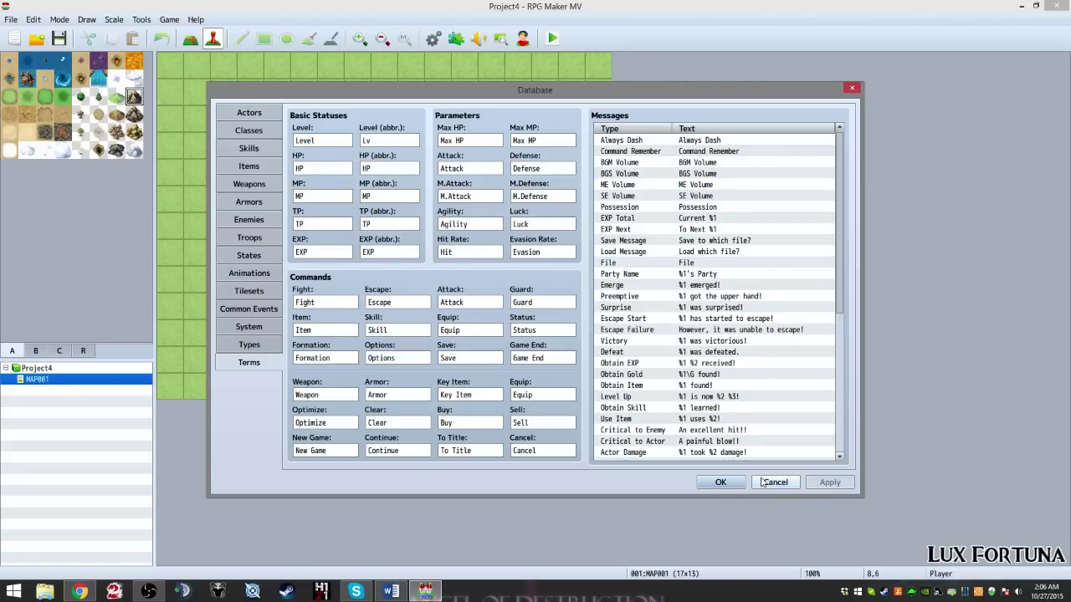
{"action": "left_click", "coordinate": [234, 119]}
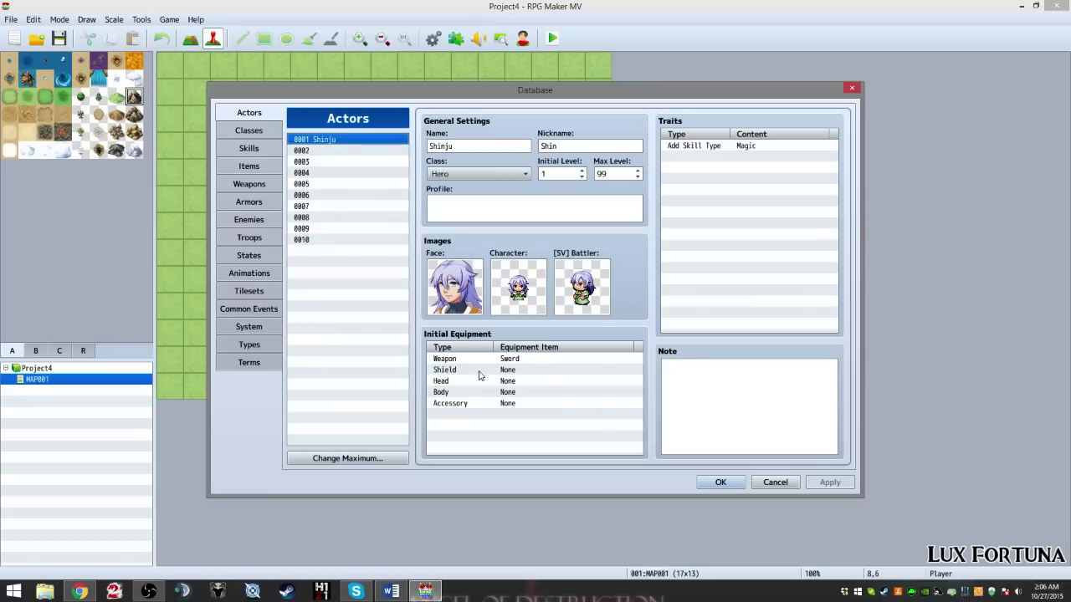
{"action": "left_click", "coordinate": [721, 483]}
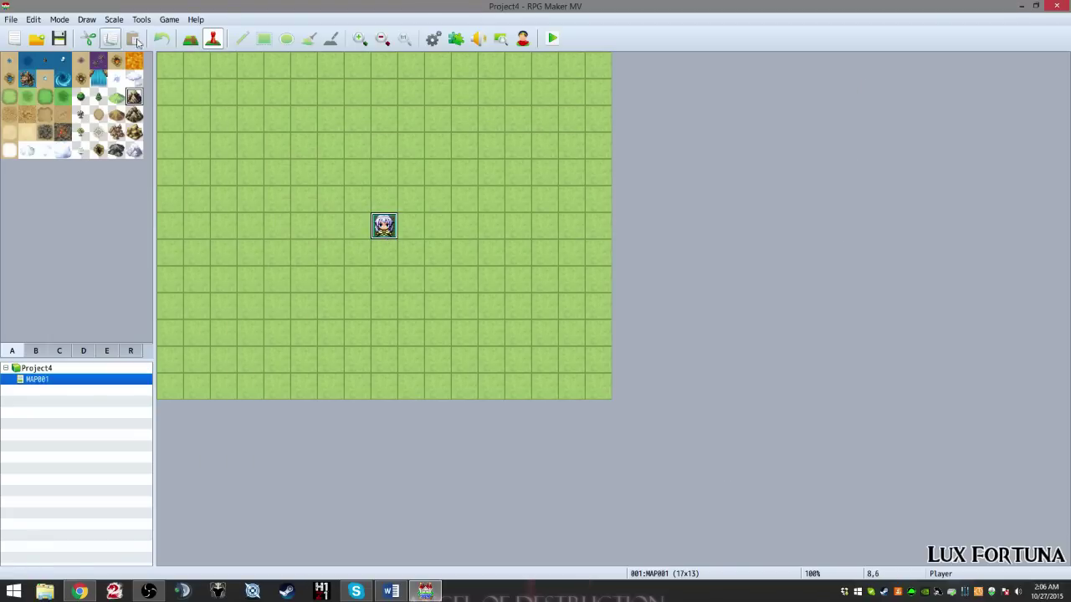
Step: Switch to map editing mode and start a playtest, saving the changes to the game
{"action": "left_click", "coordinate": [191, 38]}
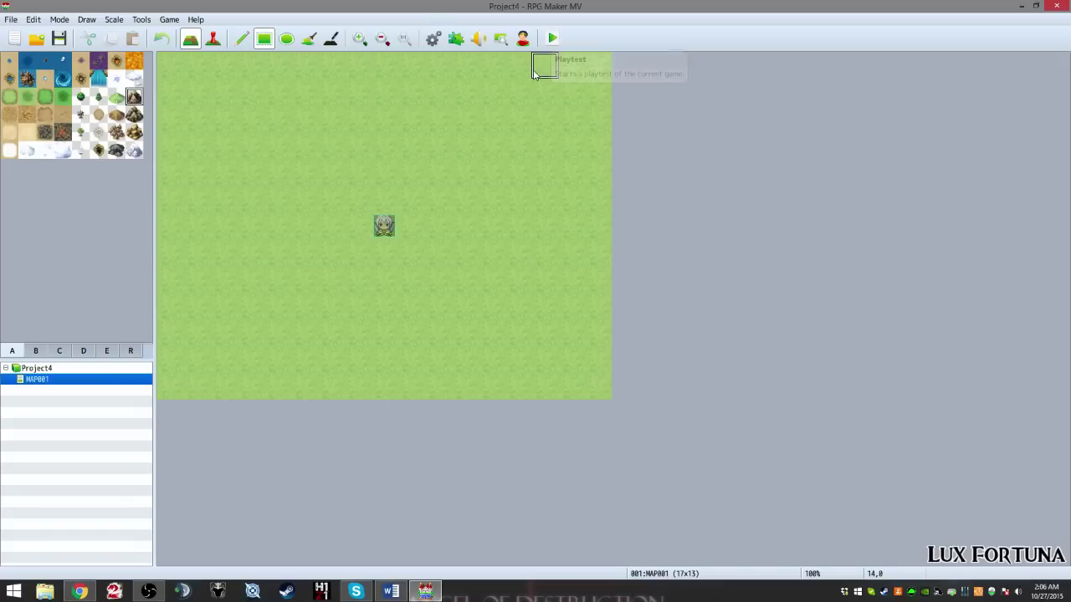
{"action": "left_click", "coordinate": [548, 45]}
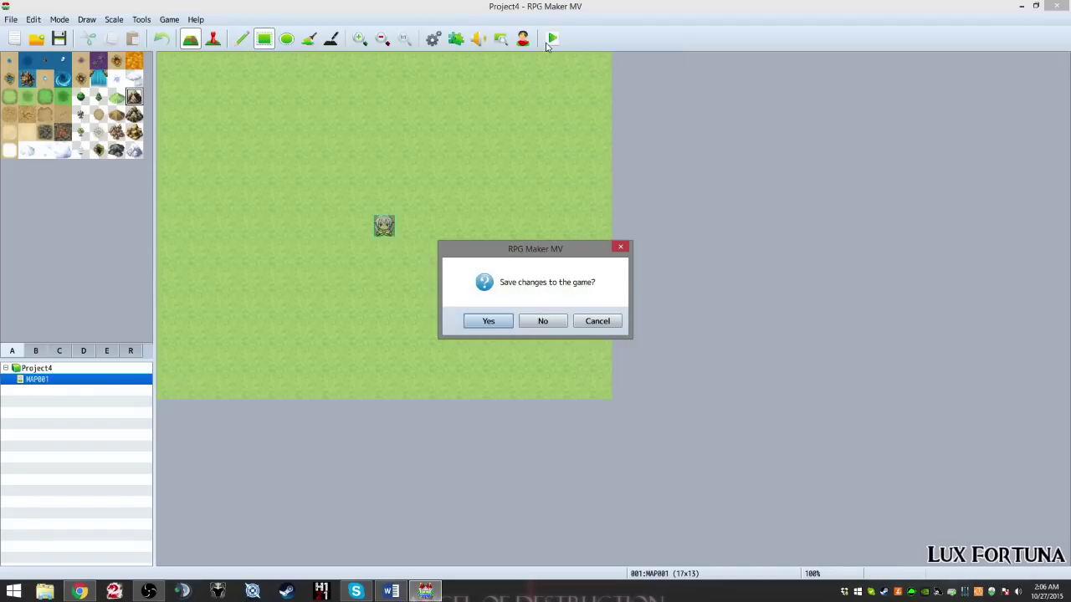
{"action": "left_click", "coordinate": [492, 321]}
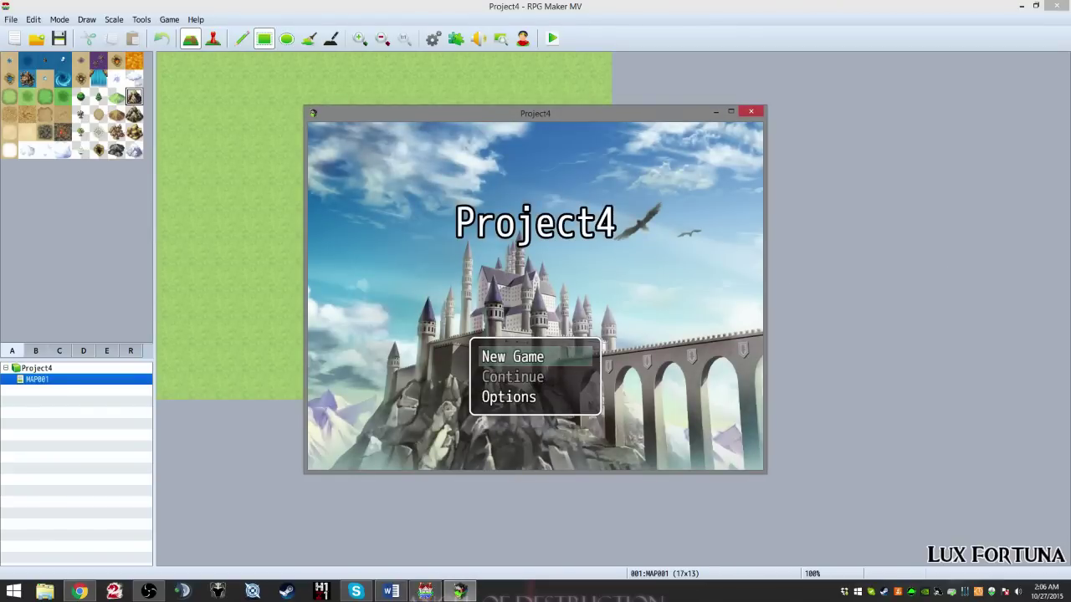
Step: Start a new game and walk the character around the grass map in all four directions
{"action": "key", "text": "Return"}
{"action": "key", "text": "Left"}
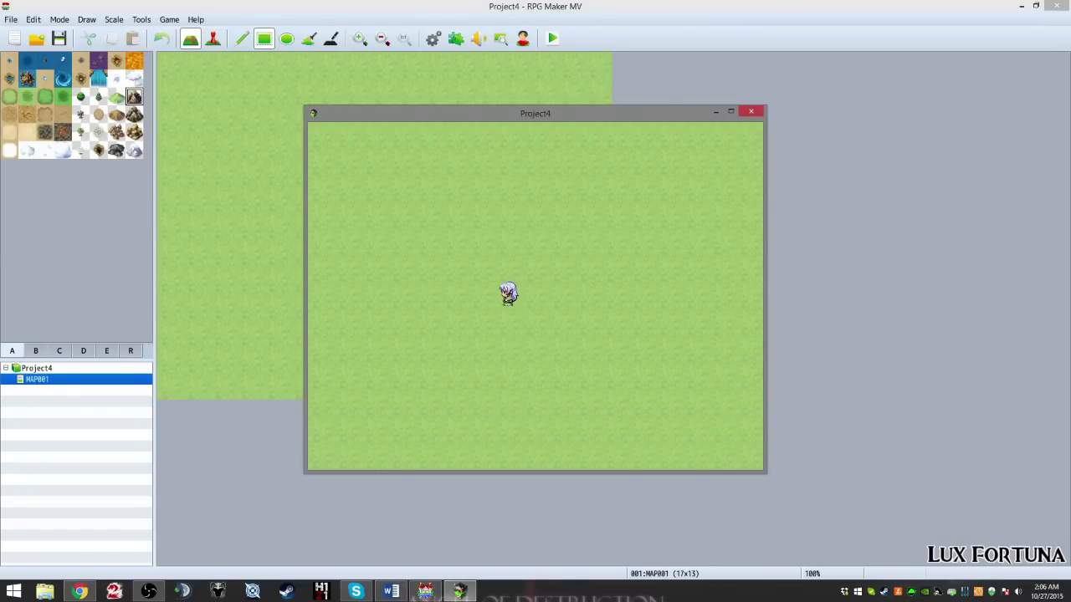
{"action": "key", "text": "Left"}
{"action": "key", "text": "Up"}
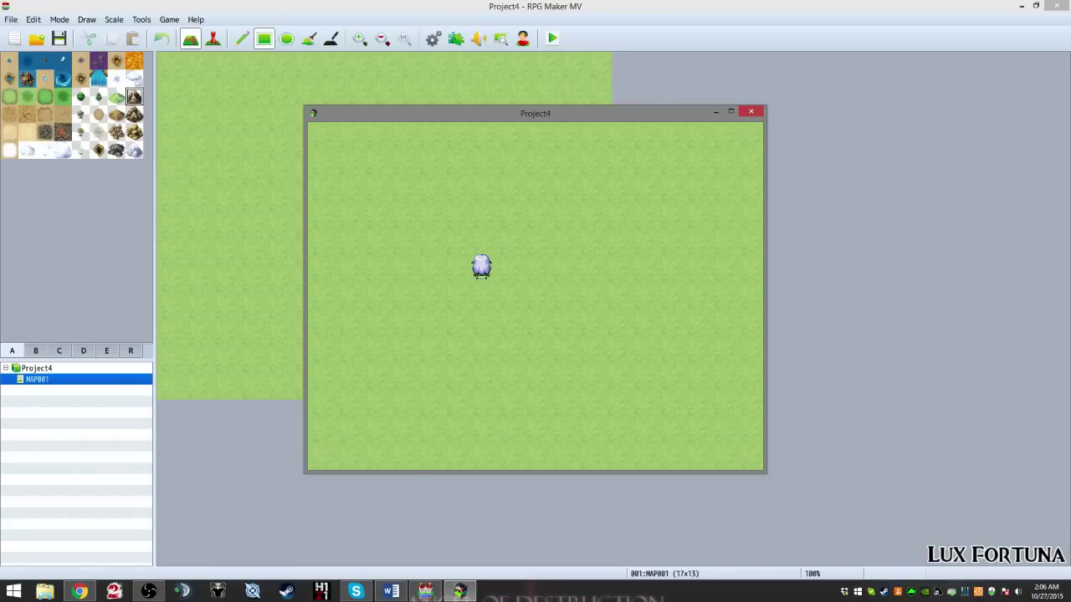
{"action": "key", "text": "Down"}
{"action": "key", "text": "Right"}
{"action": "key", "text": "Up"}
{"action": "key", "text": "Left"}
{"action": "key", "text": "Down"}
{"action": "key", "text": "Right"}
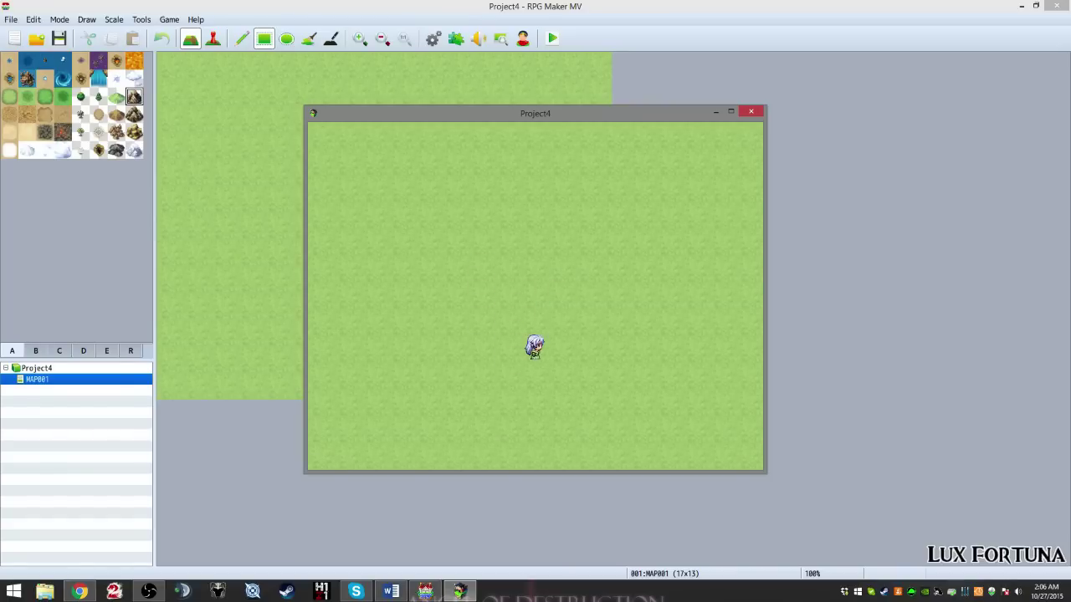
{"action": "key", "text": "Left"}
{"action": "key", "text": "Down"}
{"action": "key", "text": "Up"}
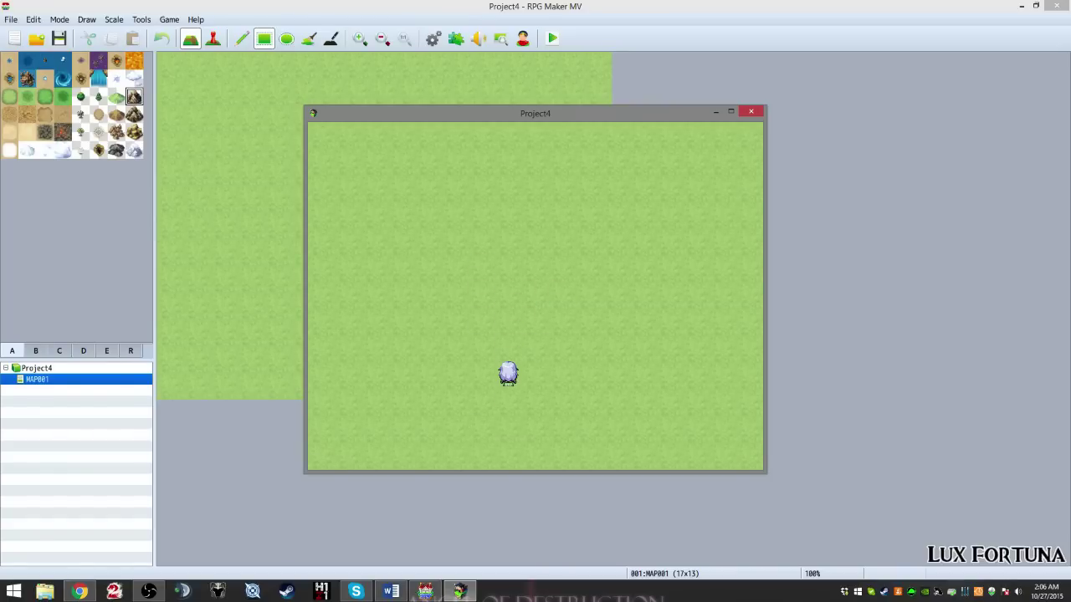
Step: Check the in-game menu with the party's status and end the playtest
{"action": "key", "text": "Escape"}
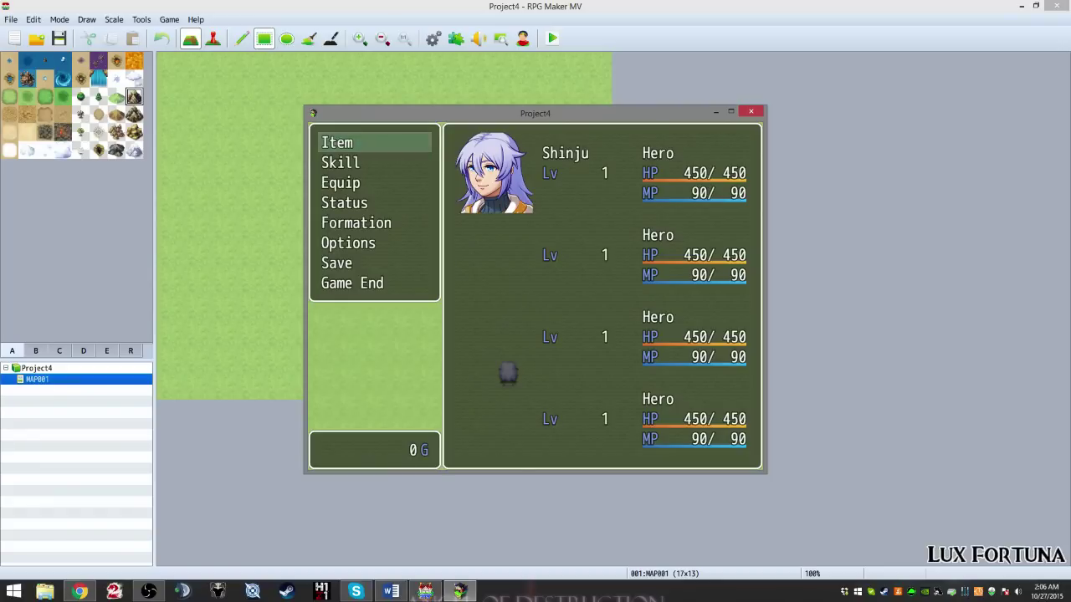
{"action": "key", "text": "Down"}
{"action": "left_click", "coordinate": [751, 113]}
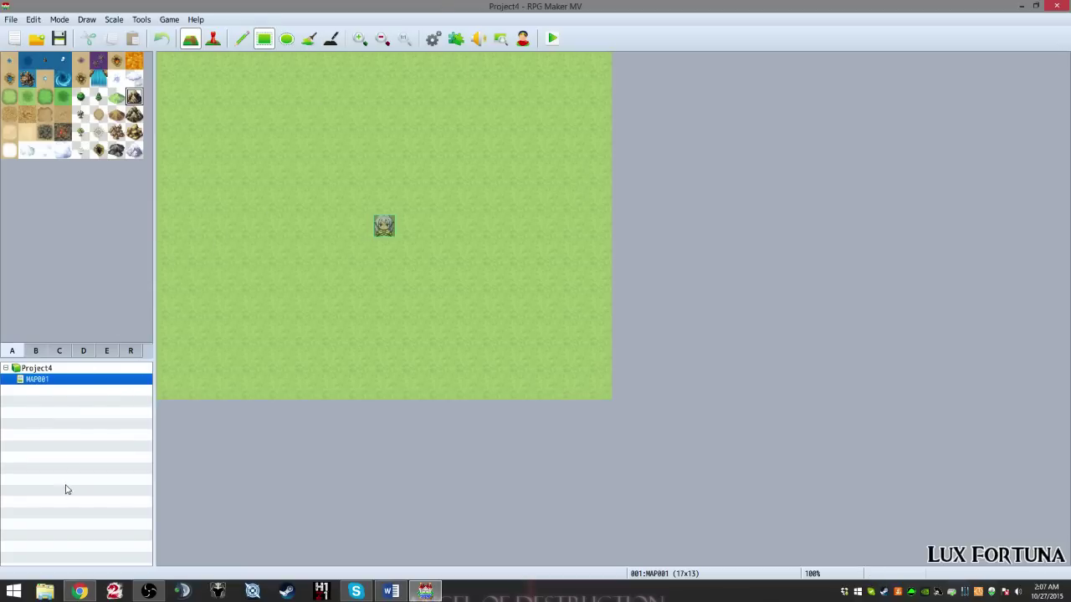
Step: Open the list of sample maps to load one into the project under MAP001
{"action": "right_click", "coordinate": [81, 393]}
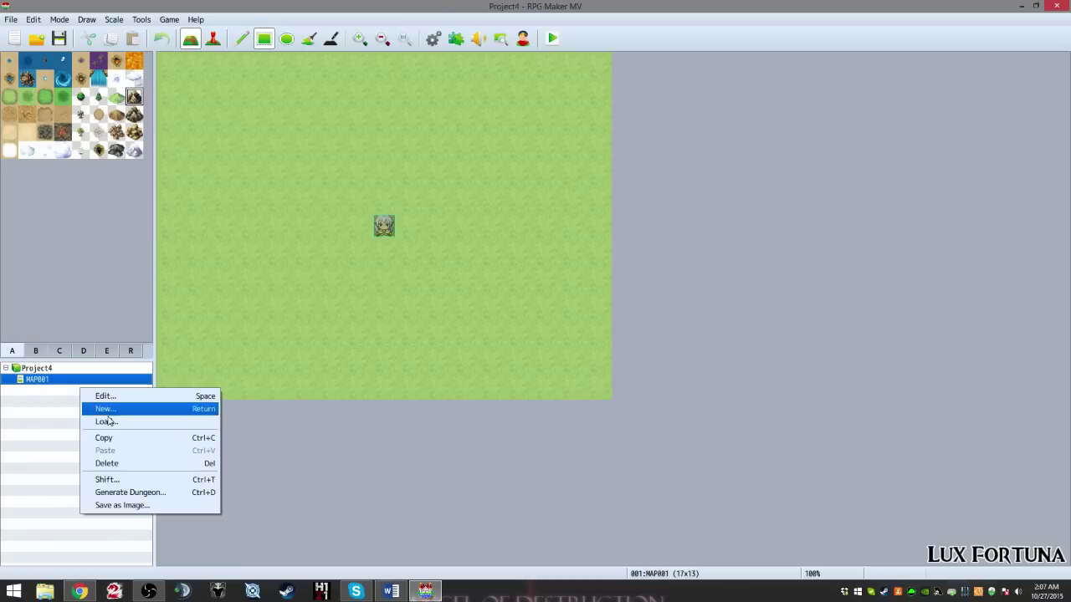
{"action": "left_click", "coordinate": [60, 421]}
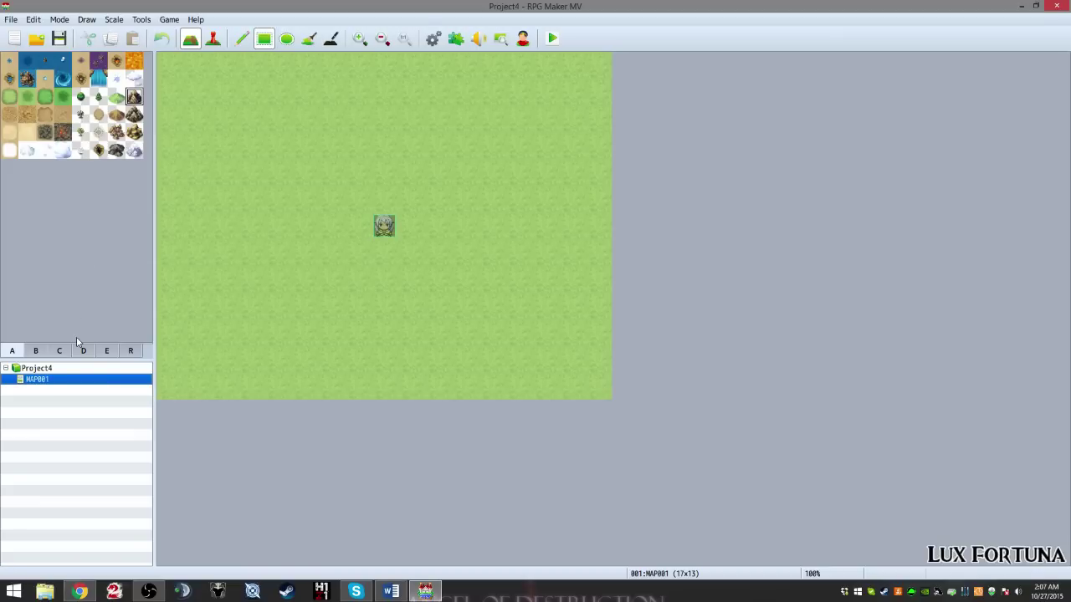
{"action": "right_click", "coordinate": [52, 403]}
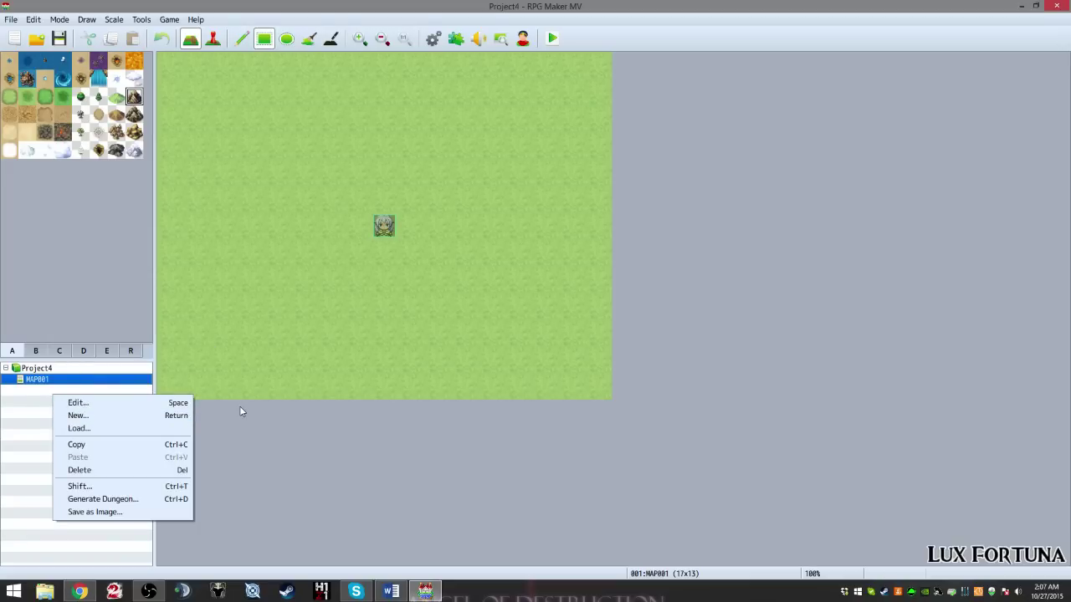
{"action": "left_click", "coordinate": [97, 431]}
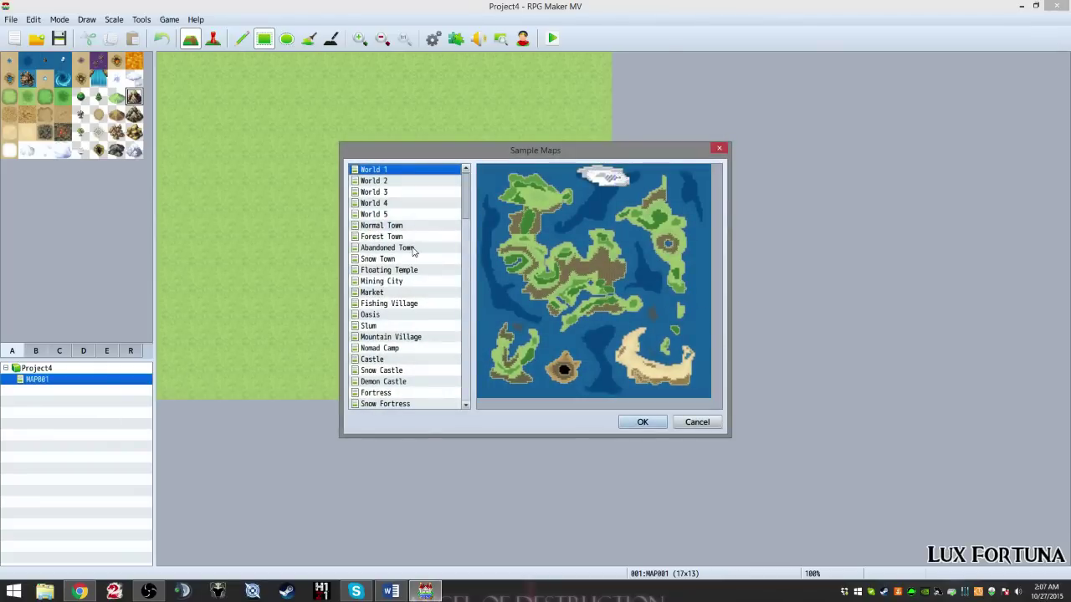
Step: Preview the sample maps from World 1 through Market to compare their layouts
{"action": "key", "text": "Down"}
{"action": "key", "text": "Down"}
{"action": "key", "text": "Down"}
{"action": "key", "text": "Down"}
{"action": "key", "text": "Down"}
{"action": "key", "text": "Down"}
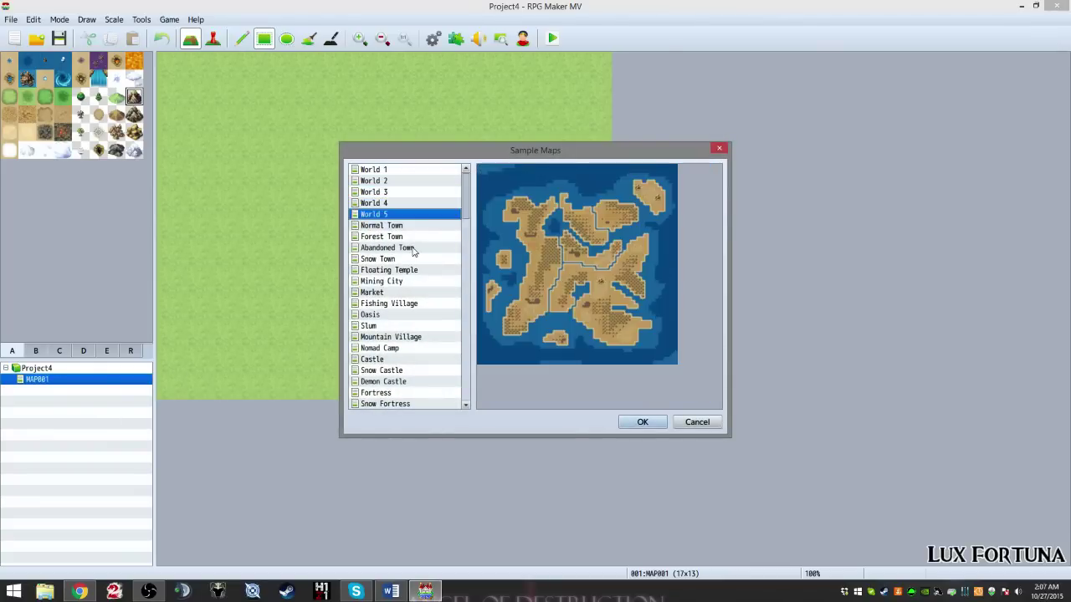
{"action": "key", "text": "Up"}
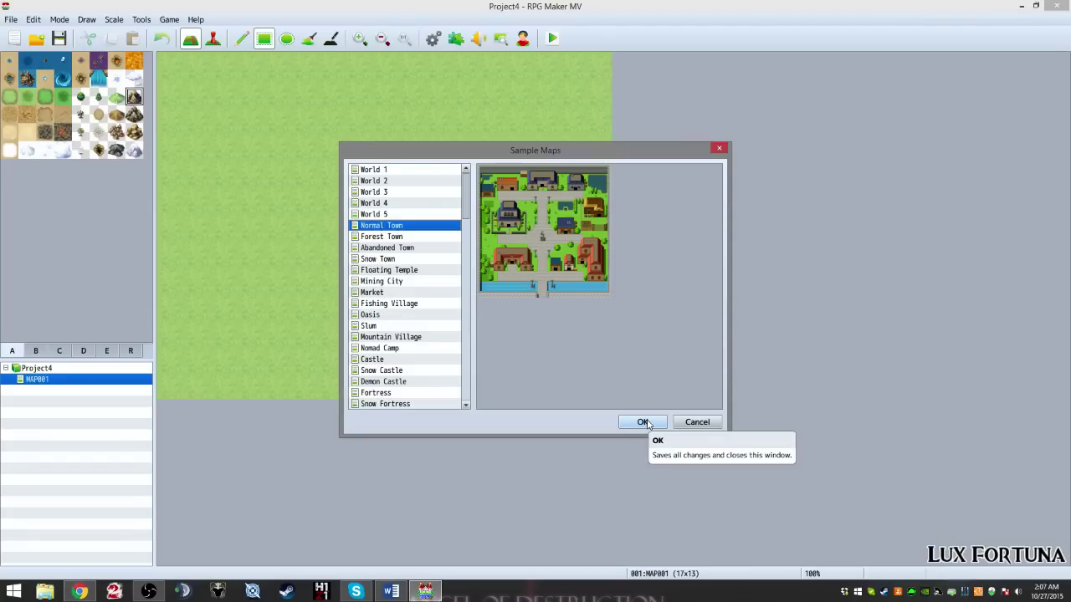
{"action": "key", "text": "Down"}
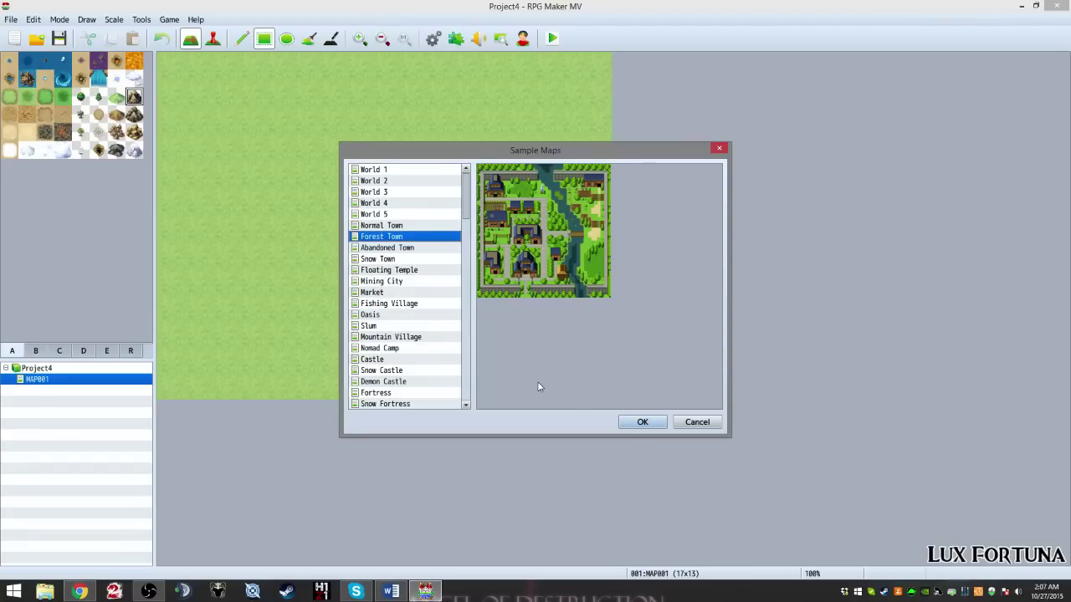
{"action": "key", "text": "Down"}
{"action": "key", "text": "Down"}
{"action": "key", "text": "Down"}
{"action": "key", "text": "Down"}
{"action": "key", "text": "Down"}
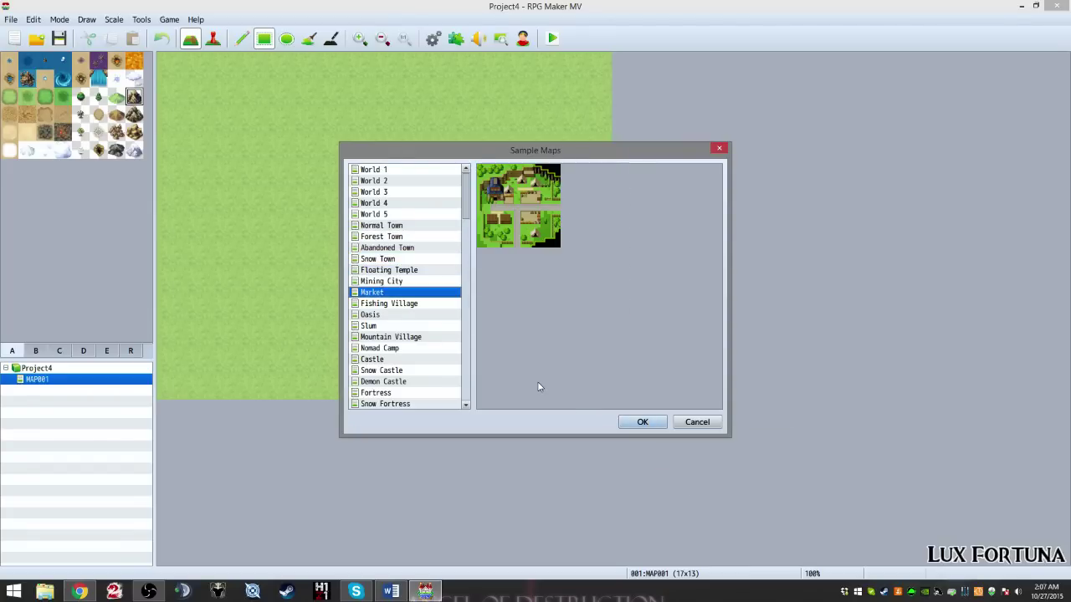
{"action": "key", "text": "Up"}
{"action": "key", "text": "Up"}
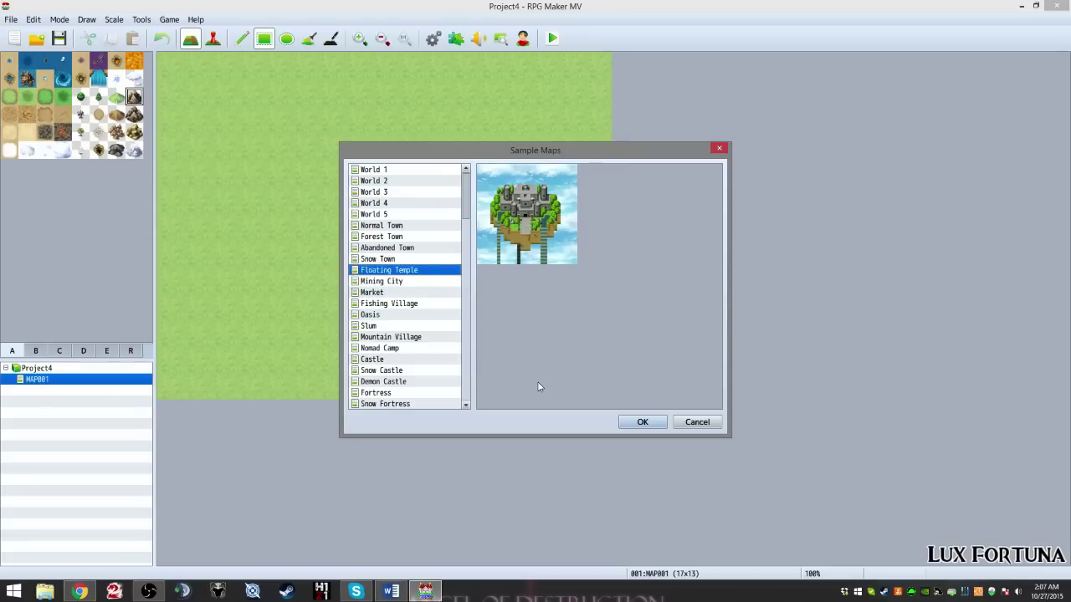
Step: Load the Fishing Village sample map into the project under MAP001
{"action": "key", "text": "Down"}
{"action": "key", "text": "Down"}
{"action": "key", "text": "Down"}
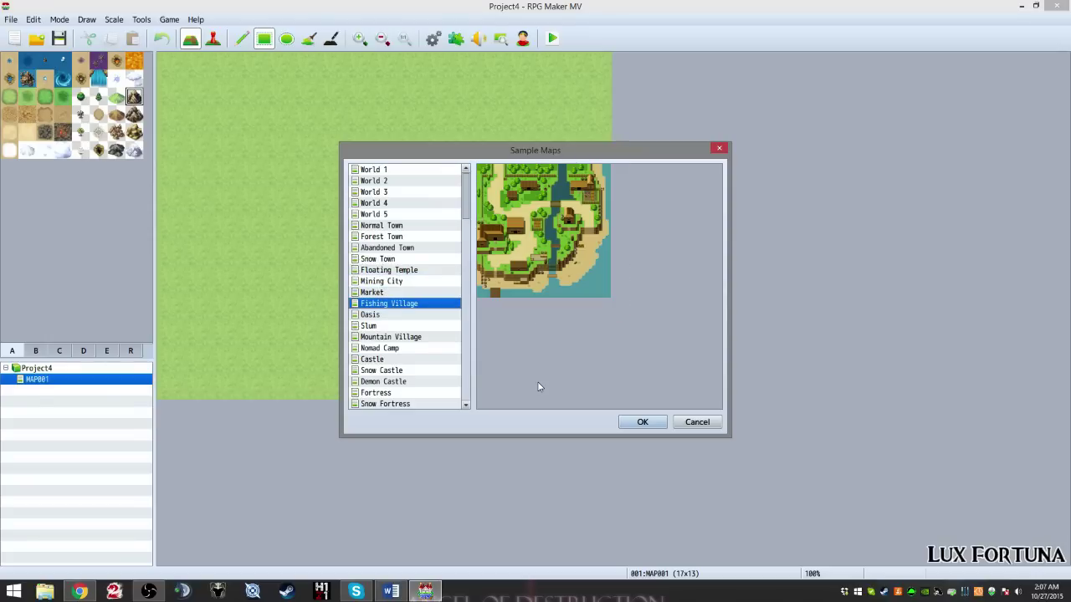
{"action": "key", "text": "Up"}
{"action": "key", "text": "Down"}
{"action": "key", "text": "Down"}
{"action": "key", "text": "Up"}
{"action": "left_click", "coordinate": [642, 422]}
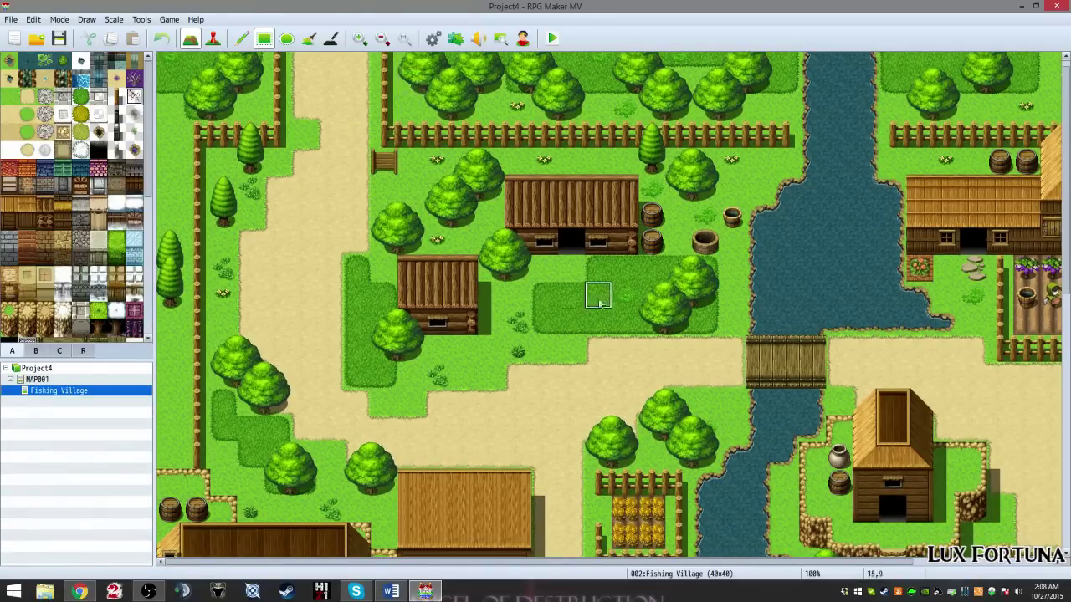
Step: Zoom the Fishing Village map to 50% and survey its layout
{"action": "scroll", "coordinate": [617, 328], "scroll_direction": "down", "scroll_amount": 3}
{"action": "scroll", "coordinate": [618, 328], "scroll_direction": "up", "scroll_amount": 3}
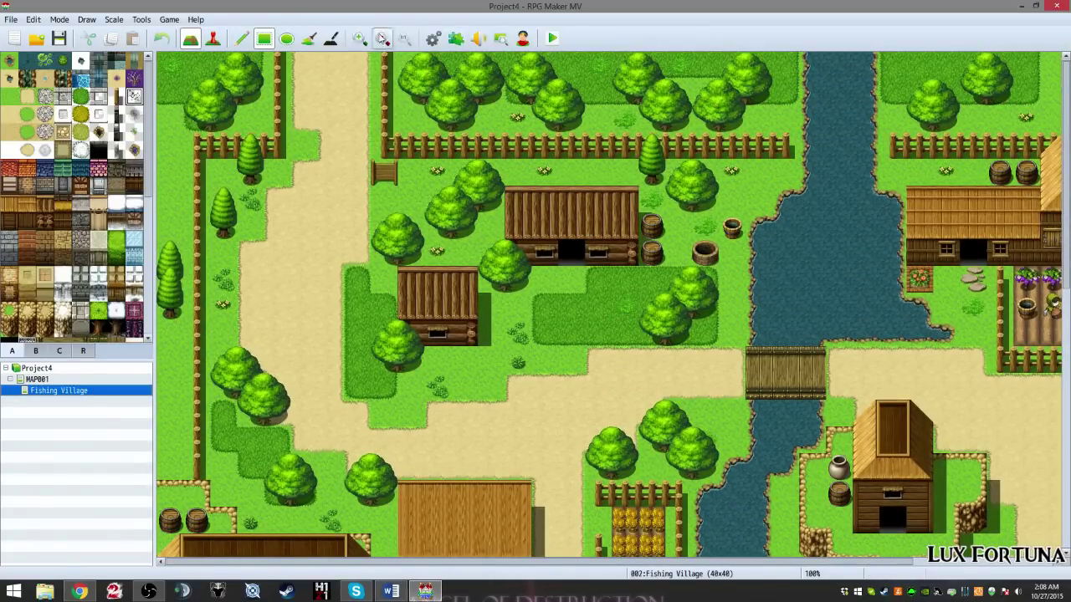
{"action": "left_click", "coordinate": [382, 37]}
{"action": "left_click", "coordinate": [383, 37]}
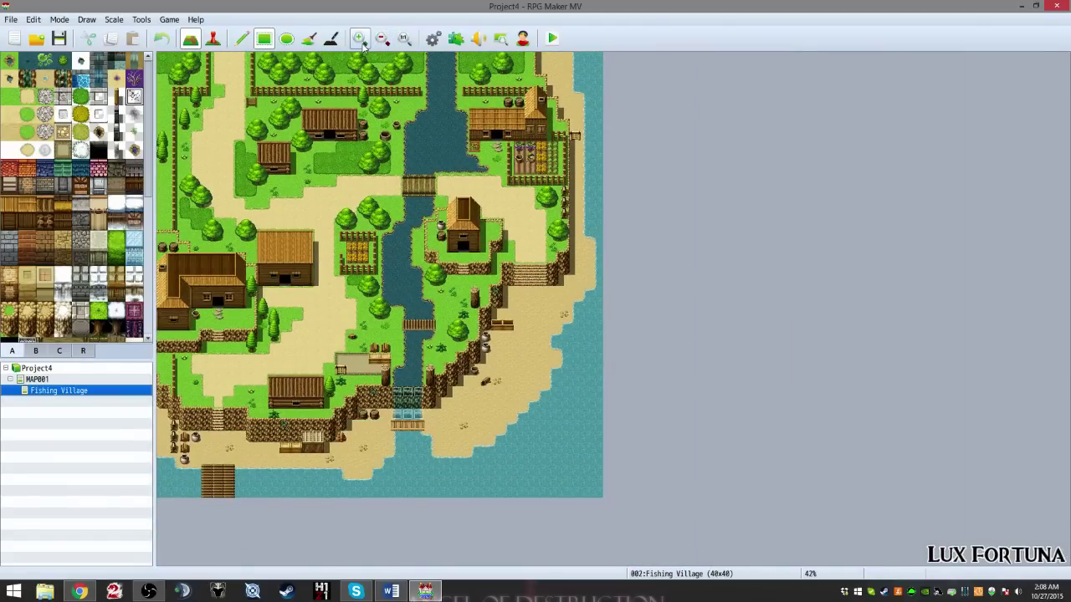
{"action": "left_click", "coordinate": [358, 37]}
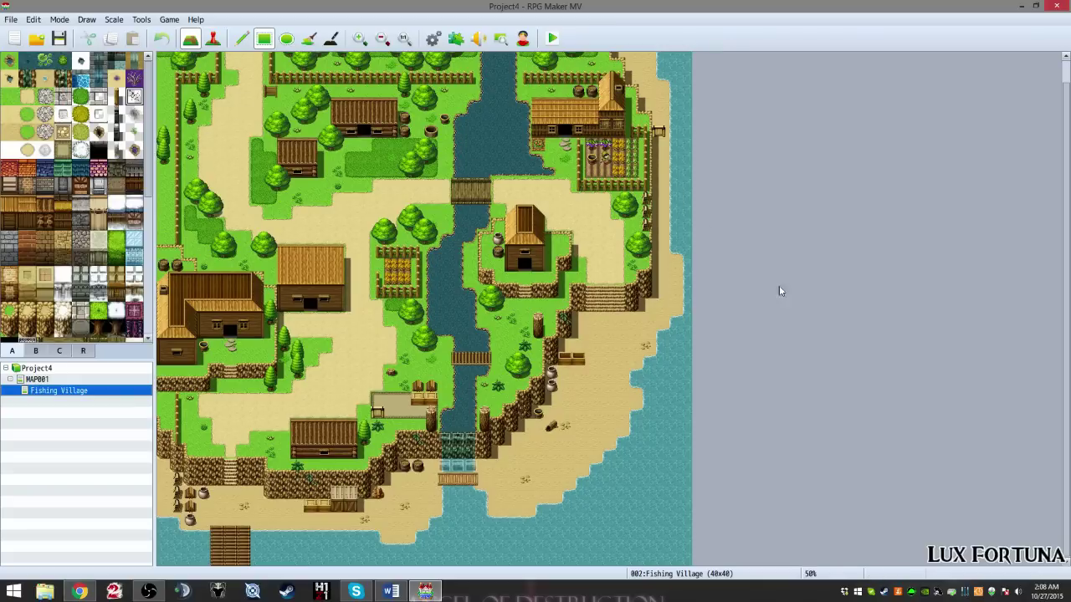
{"action": "scroll", "coordinate": [779, 286], "scroll_direction": "up", "scroll_amount": 1}
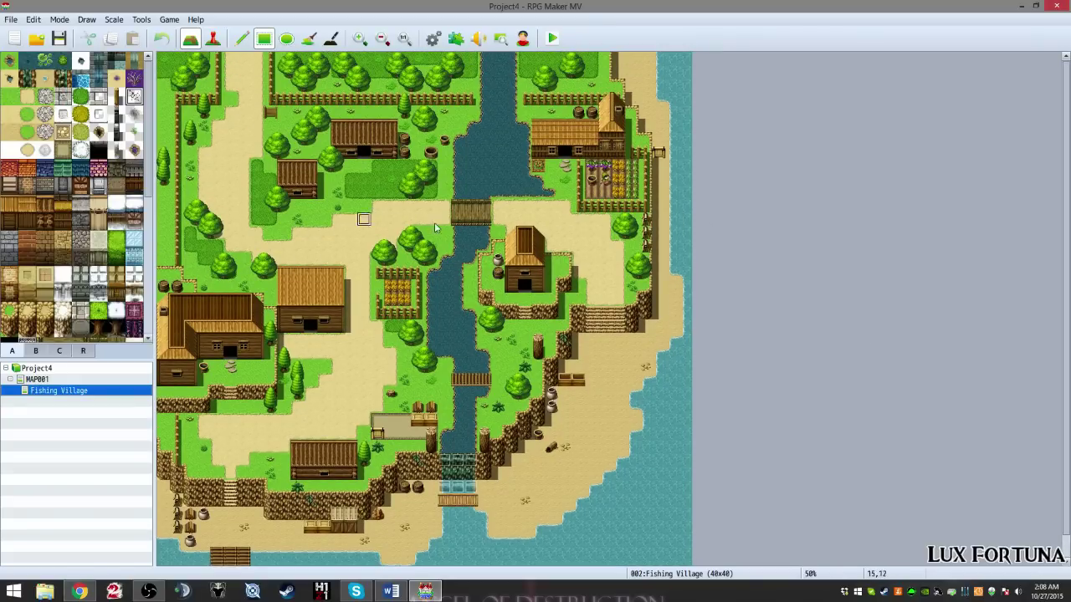
Step: Browse further down the sample map list from the Fishing Village map and close it without loading anything
{"action": "right_click", "coordinate": [57, 406]}
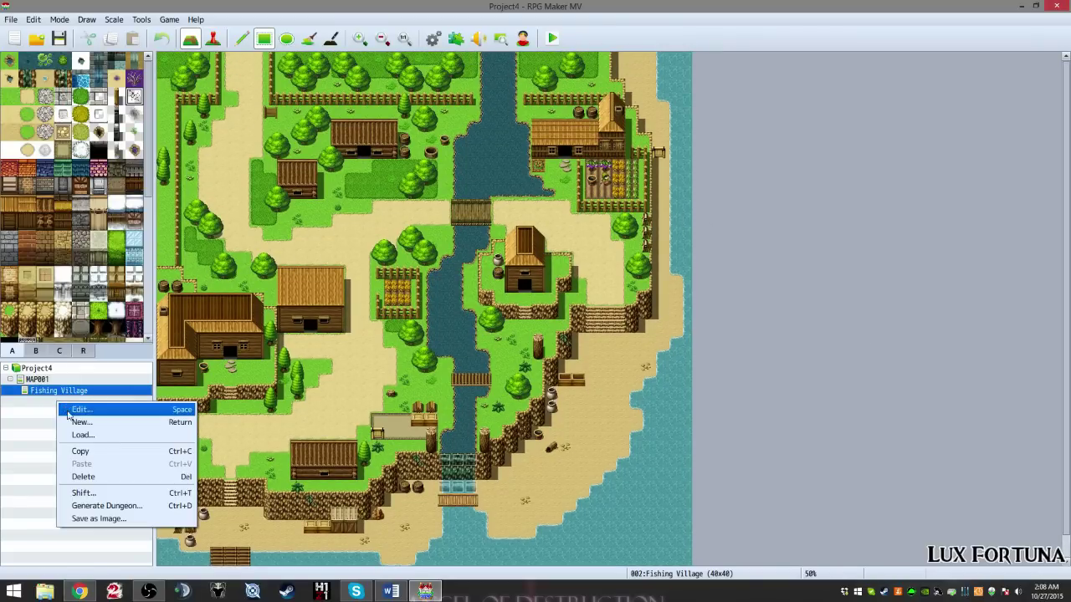
{"action": "left_click", "coordinate": [84, 431]}
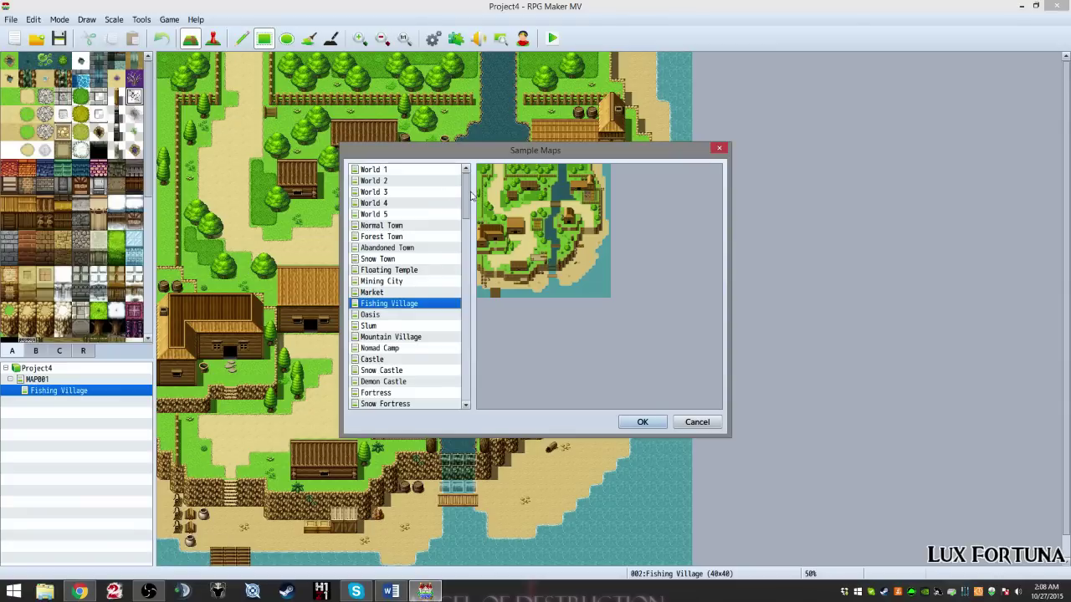
{"action": "left_click_drag", "start_coordinate": [472, 198], "coordinate": [662, 299]}
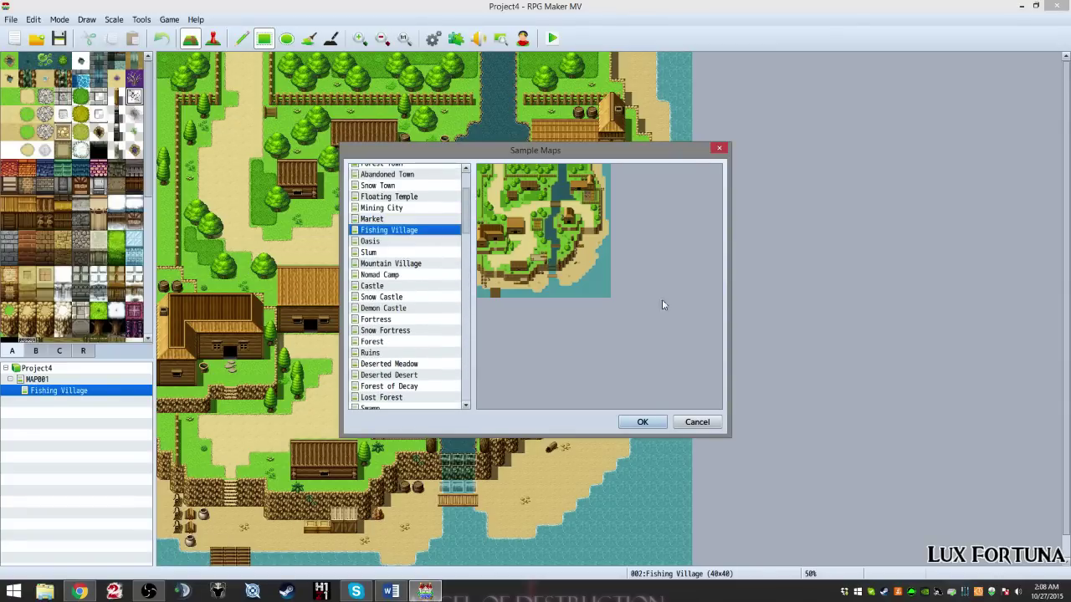
{"action": "left_click", "coordinate": [697, 422]}
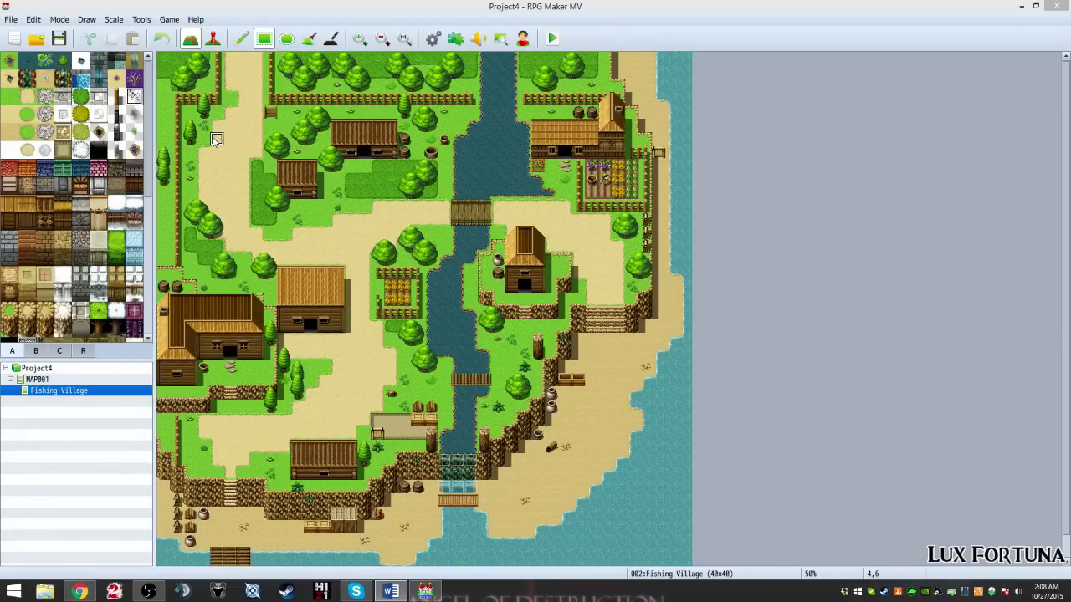
Step: In event editing mode, set the player's starting position at tile 15,22 on the Fishing Village's sand path
{"action": "left_click", "coordinate": [43, 381]}
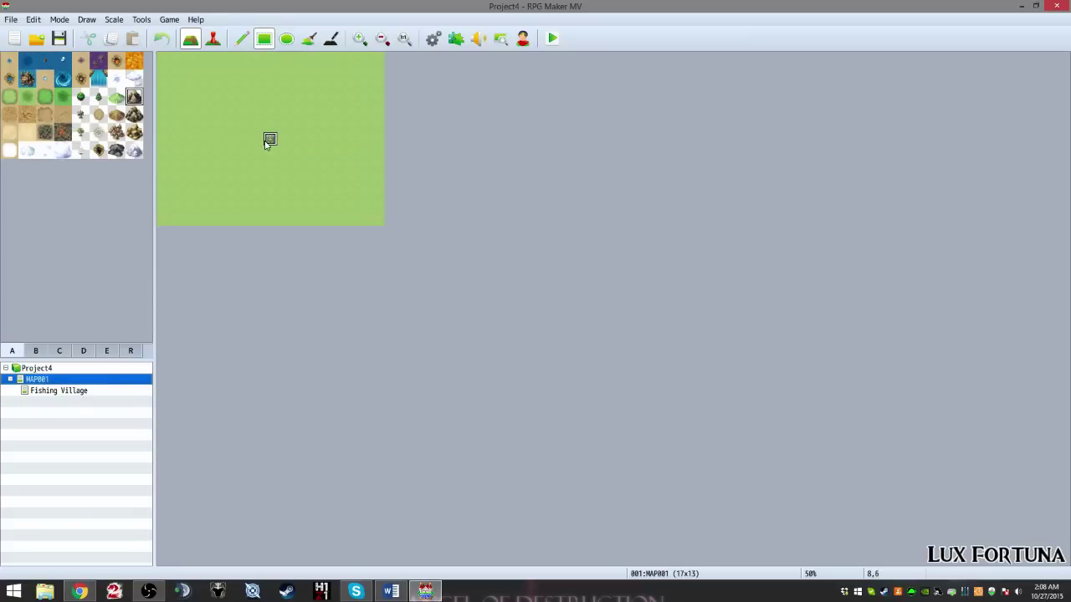
{"action": "left_click", "coordinate": [67, 391]}
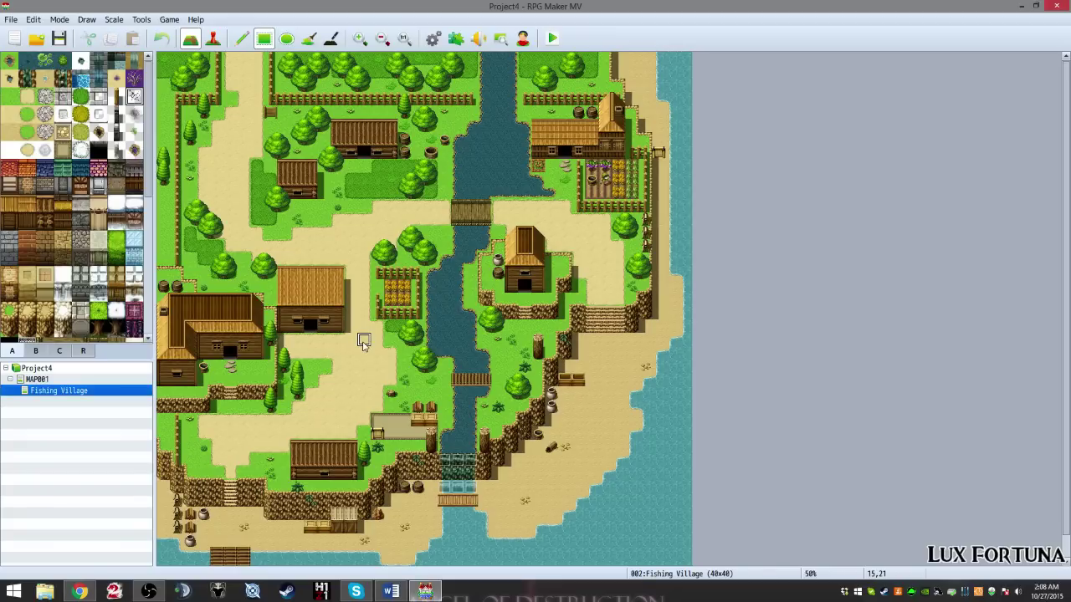
{"action": "left_click", "coordinate": [214, 40]}
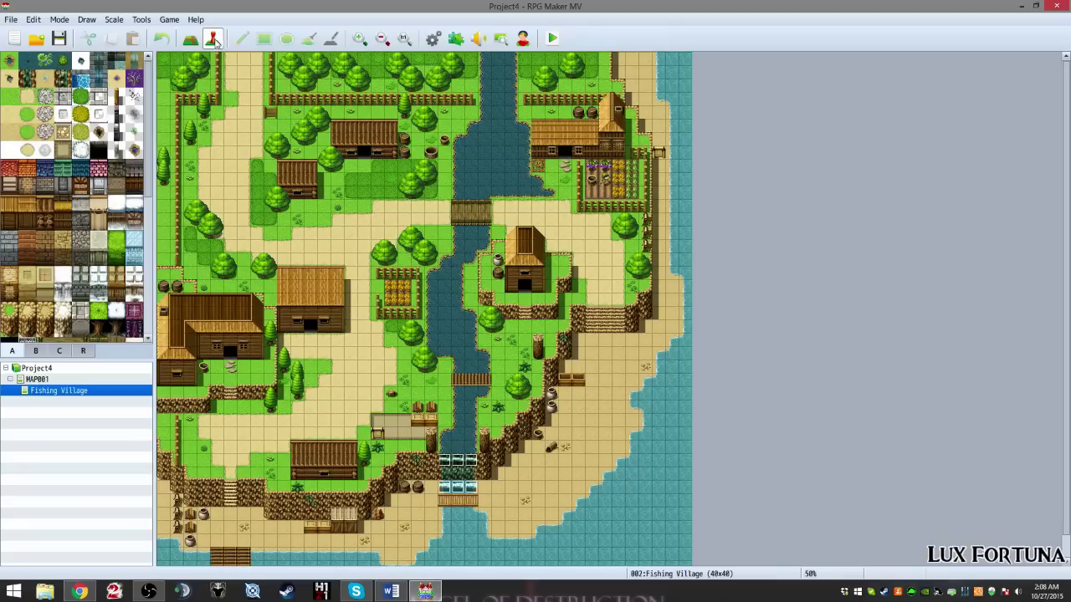
{"action": "right_click", "coordinate": [363, 351]}
{"action": "mouse_move", "coordinate": [416, 461]}
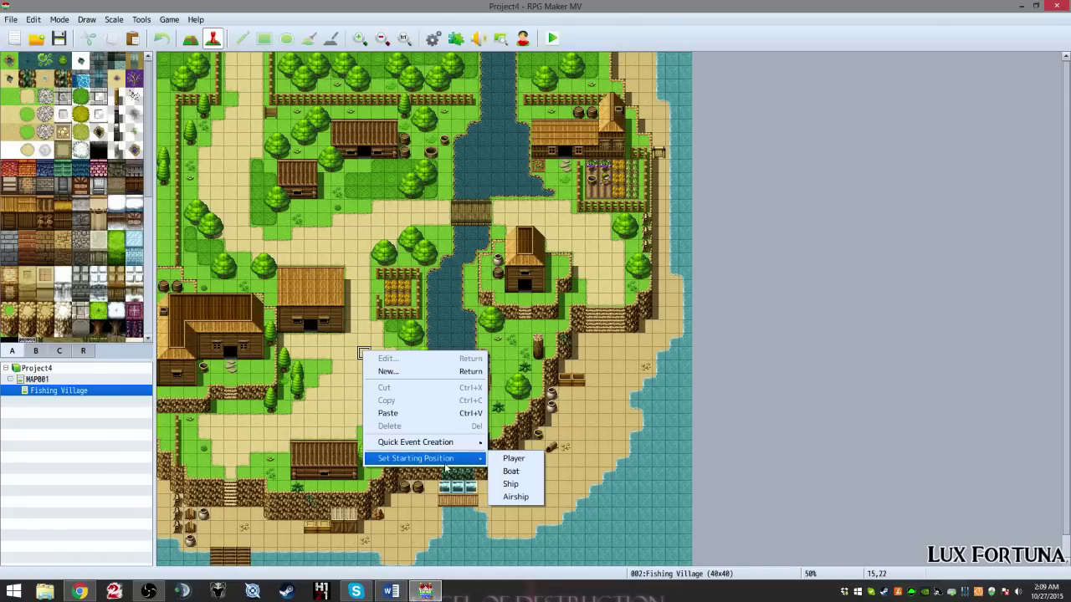
{"action": "left_click", "coordinate": [506, 460]}
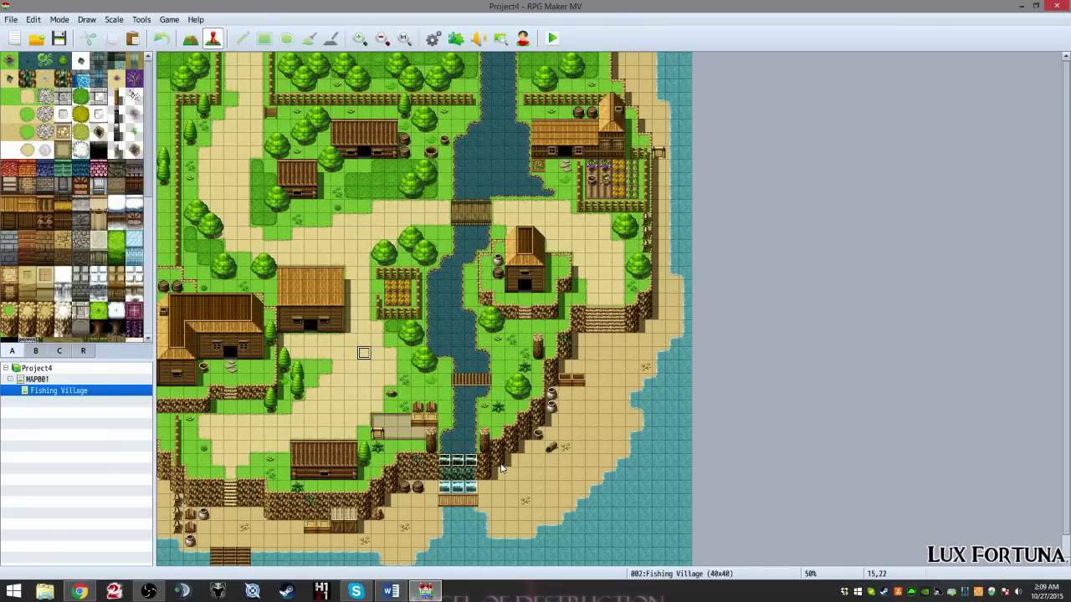
Step: Set the boat's starting position in the water beside the wooden dock at tile 7,38
{"action": "scroll", "coordinate": [319, 459], "scroll_direction": "down", "scroll_amount": 1}
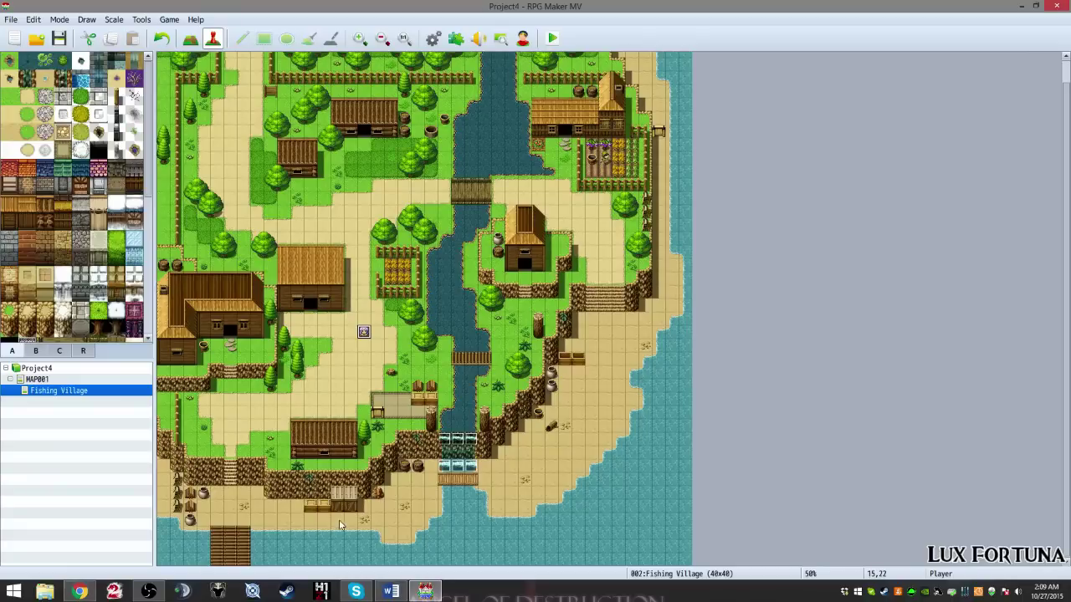
{"action": "right_click", "coordinate": [263, 541]}
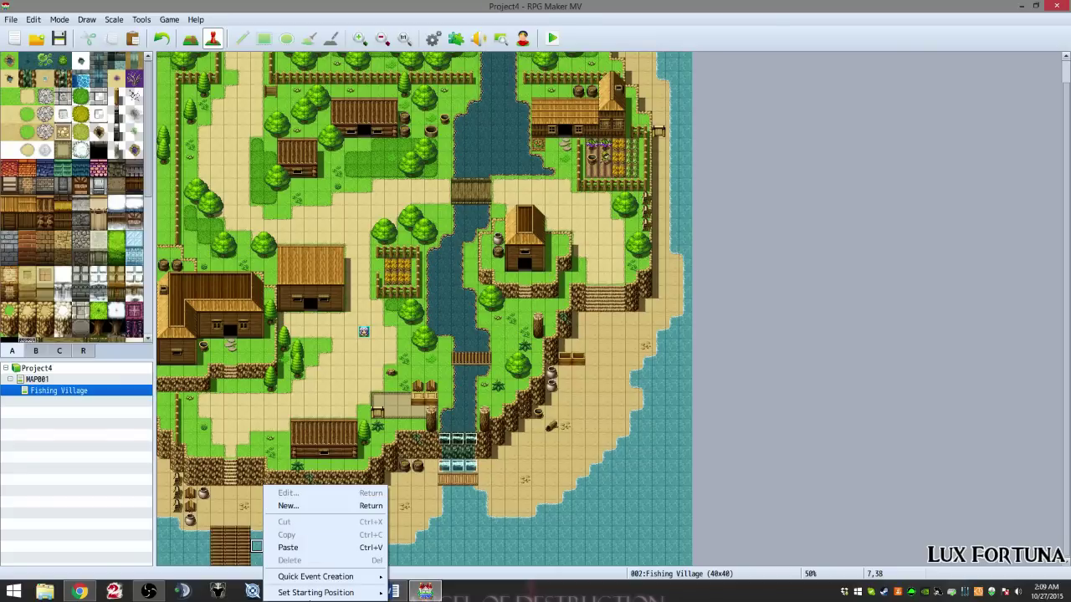
{"action": "mouse_move", "coordinate": [362, 592]}
{"action": "left_click", "coordinate": [411, 567]}
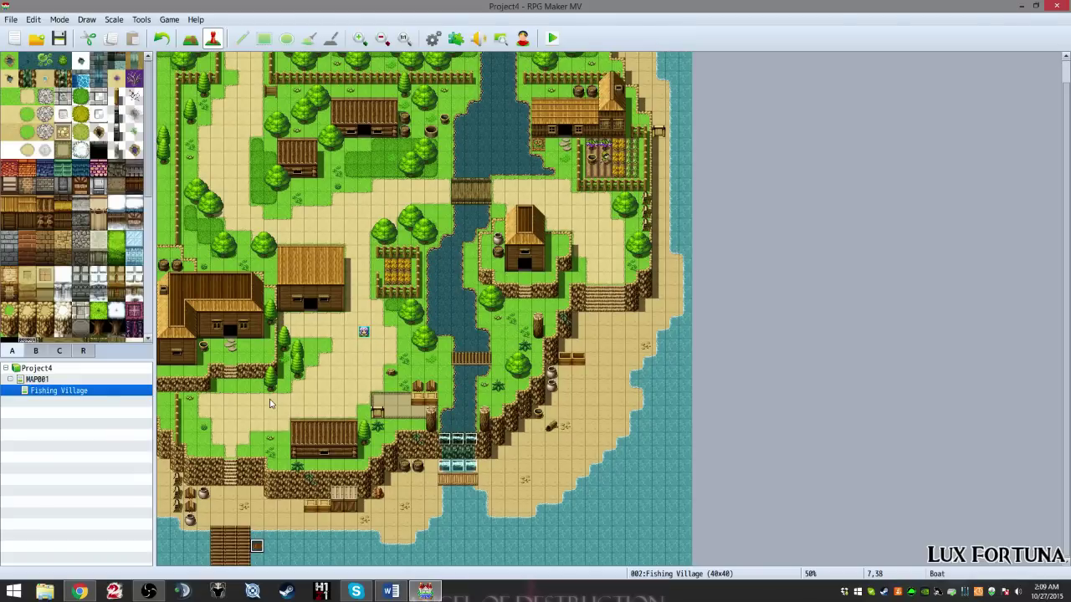
{"action": "right_click", "coordinate": [328, 370]}
{"action": "left_click", "coordinate": [312, 339]}
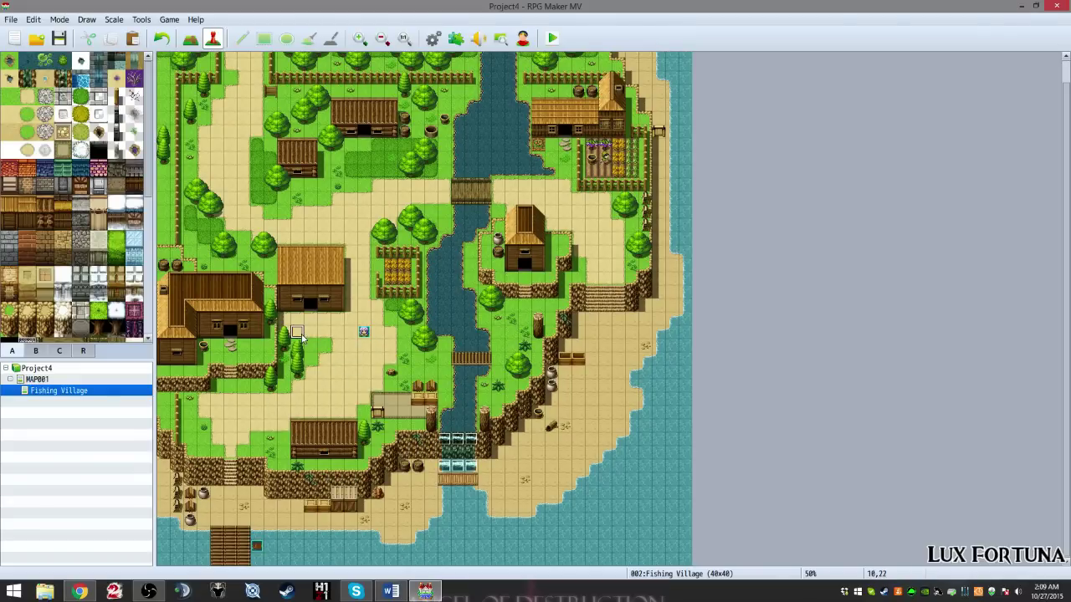
{"action": "right_click", "coordinate": [302, 335]}
{"action": "left_click", "coordinate": [375, 199]}
Step: Create a quick treasure chest event at tile 16,11 on the path, containing the item Magic Herb
{"action": "right_click", "coordinate": [382, 184]}
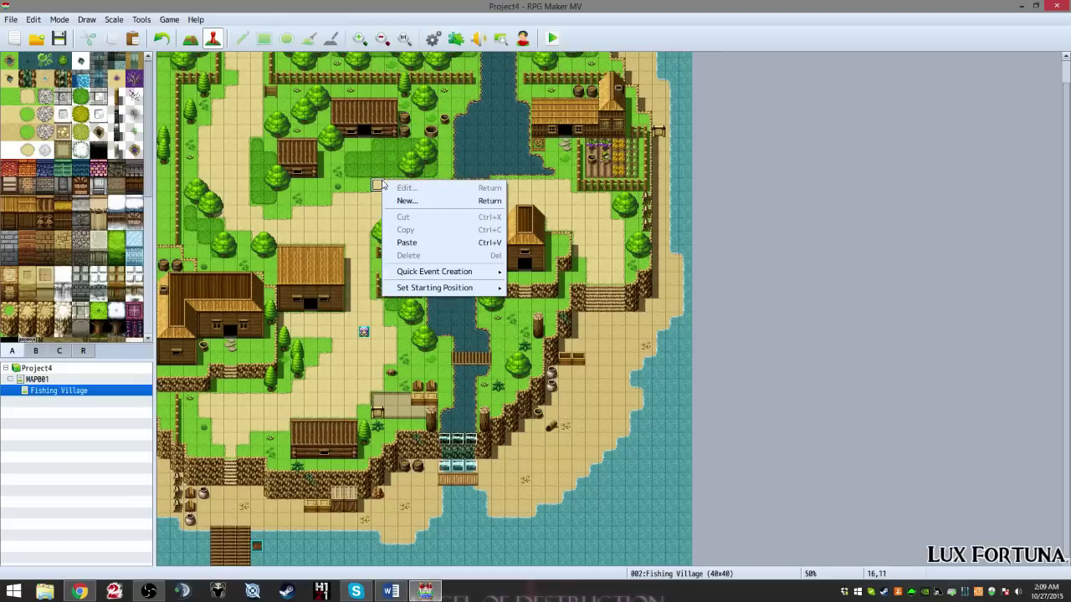
{"action": "mouse_move", "coordinate": [449, 289]}
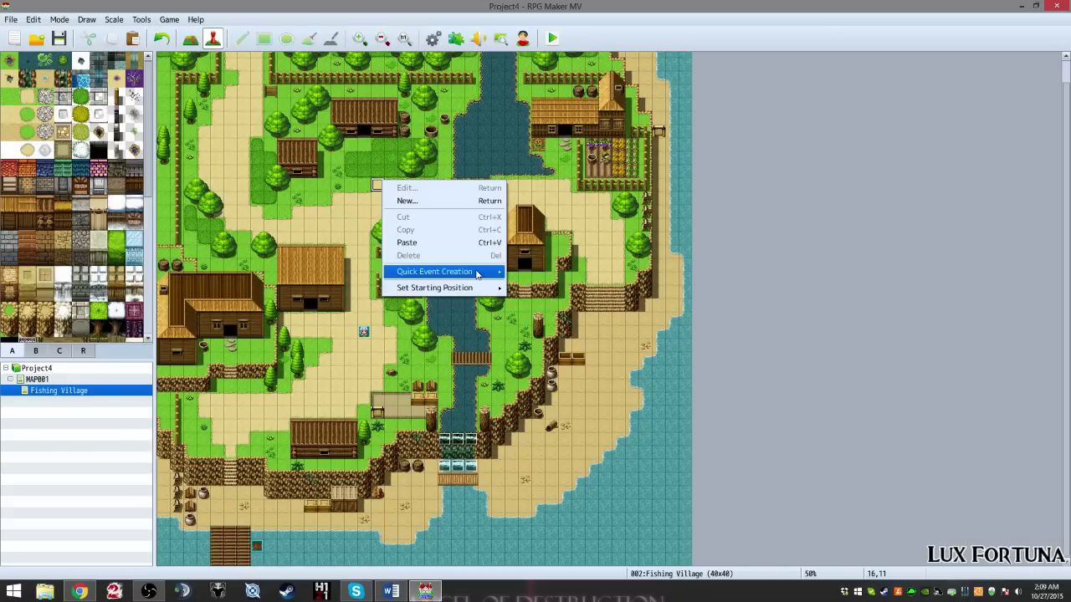
{"action": "mouse_move", "coordinate": [477, 272]}
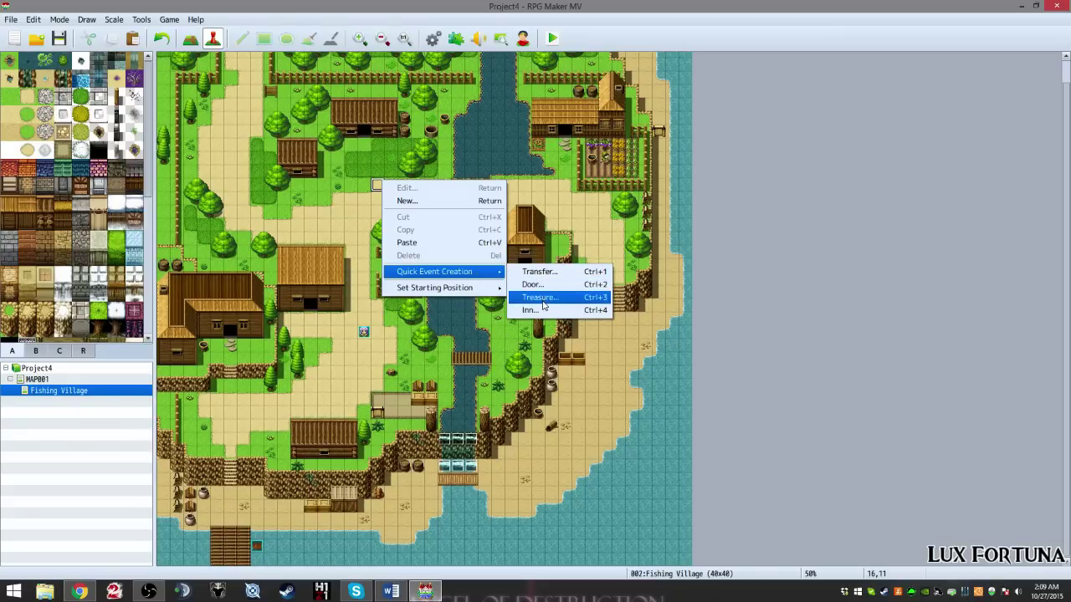
{"action": "left_click", "coordinate": [542, 300]}
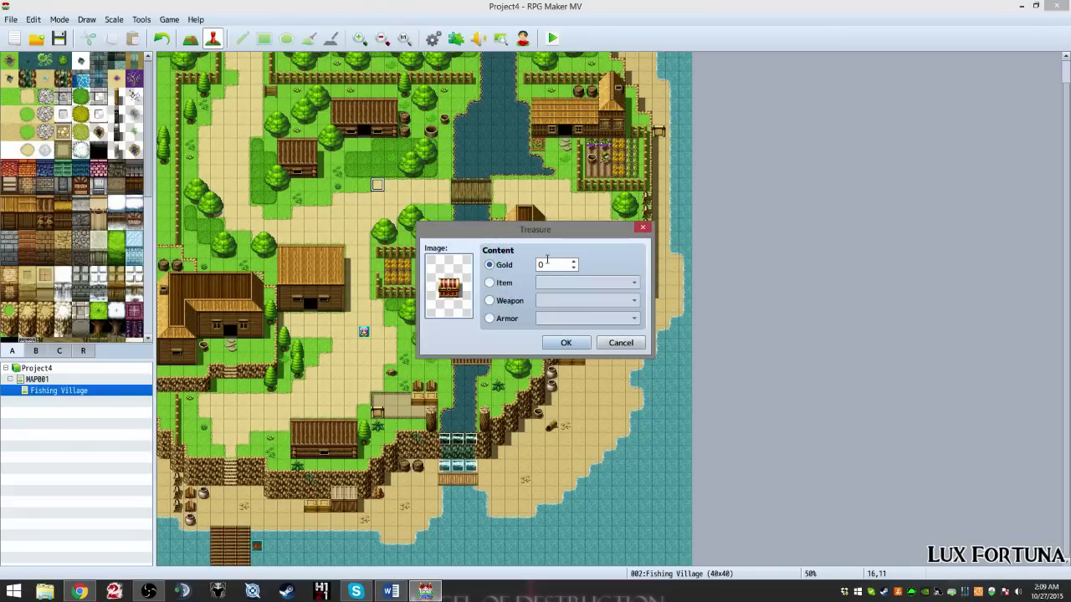
{"action": "left_click", "coordinate": [489, 283]}
{"action": "left_click", "coordinate": [541, 283]}
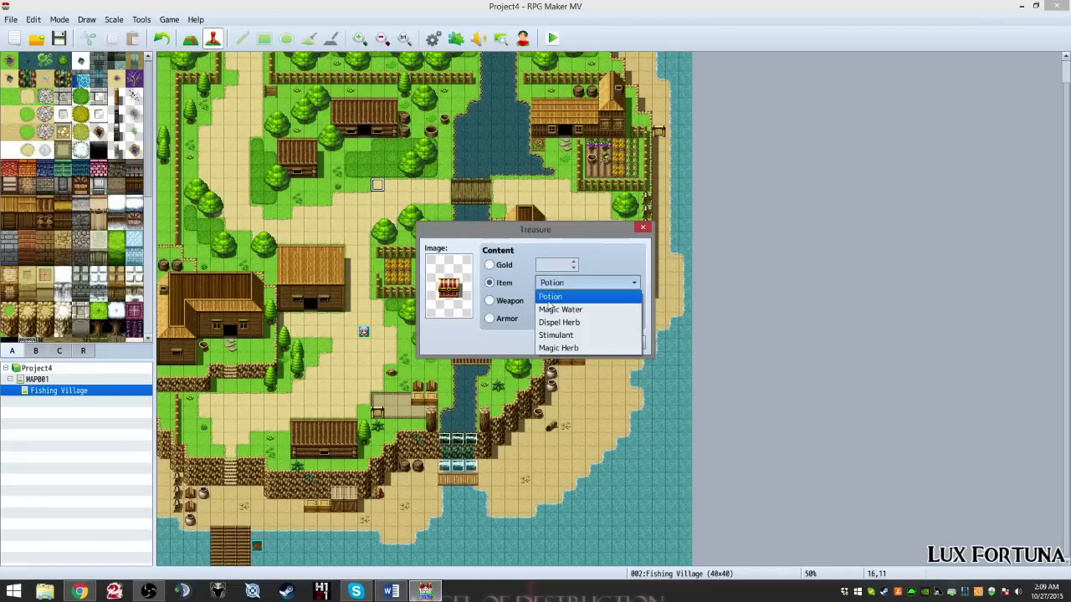
{"action": "left_click", "coordinate": [560, 348]}
{"action": "left_click", "coordinate": [565, 343]}
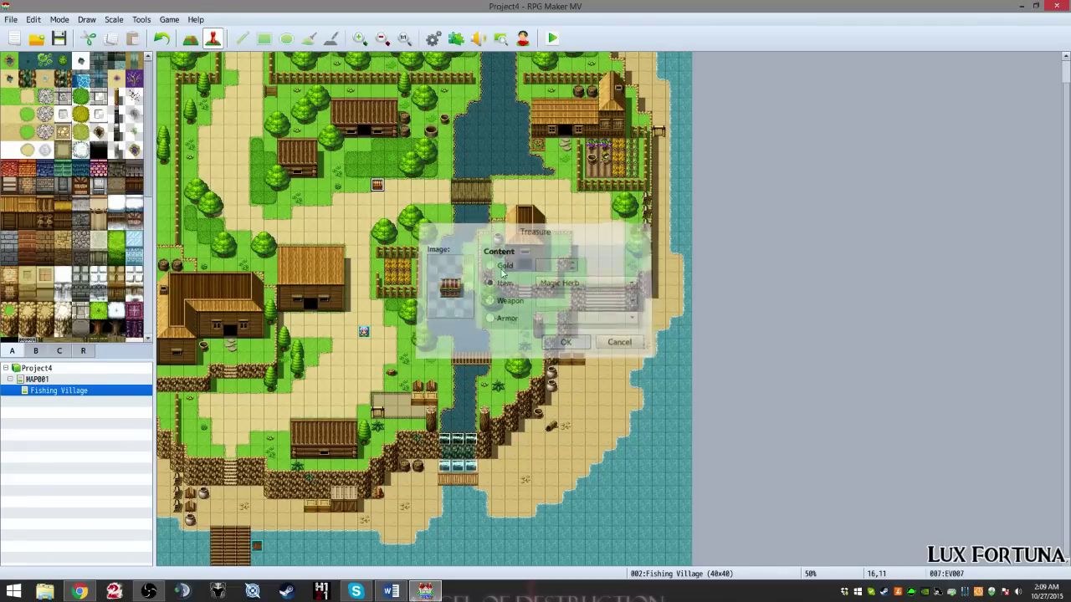
Step: Start a playtest, saving the changes, and begin a new game
{"action": "left_click", "coordinate": [552, 38]}
{"action": "left_click", "coordinate": [490, 319]}
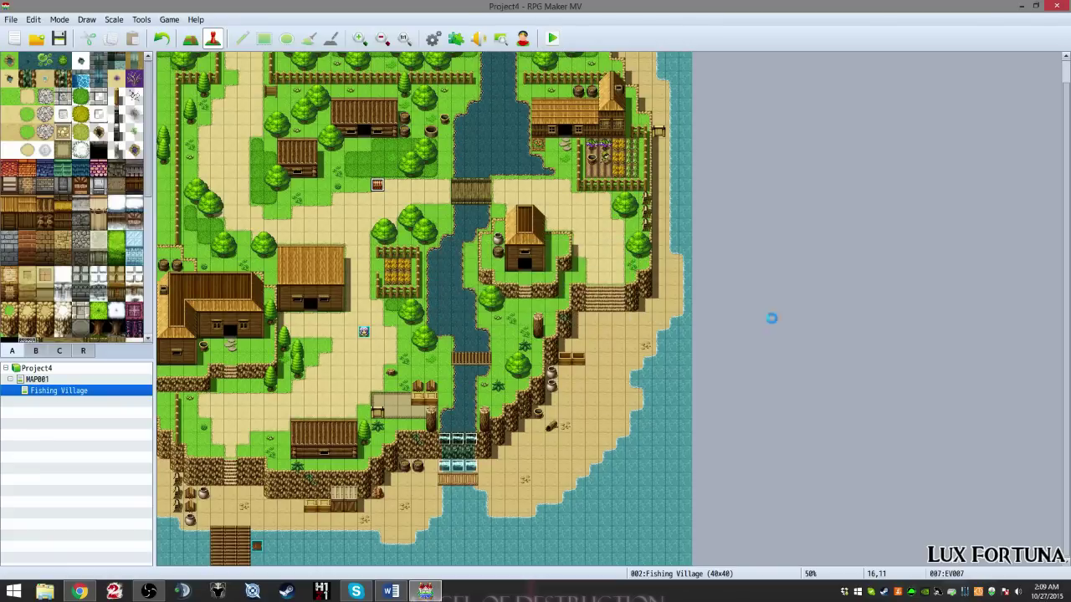
{"action": "key", "text": "Return"}
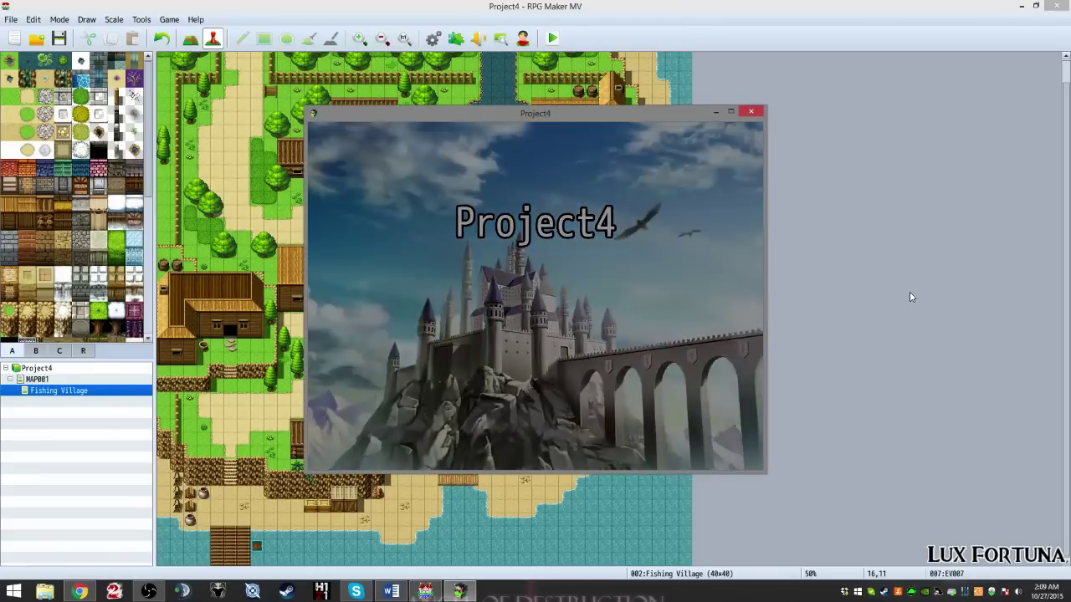
Step: Walk the character from the starting position along the sand path to the area above the cliff stairs
{"action": "key", "text": "Left"}
{"action": "key", "text": "Left"}
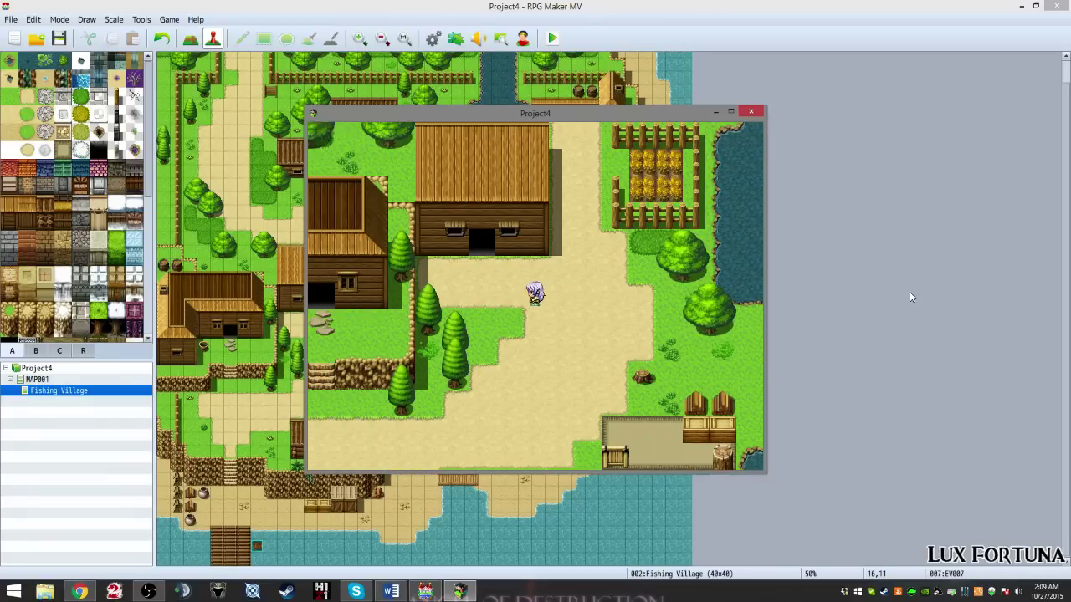
{"action": "key", "text": "Down"}
{"action": "key", "text": "Down"}
{"action": "key", "text": "Down"}
{"action": "key", "text": "Down"}
{"action": "key", "text": "Down"}
{"action": "key", "text": "Down"}
{"action": "key", "text": "Down"}
{"action": "key", "text": "Down"}
{"action": "key", "text": "Down"}
{"action": "key", "text": "Left"}
{"action": "key", "text": "Left"}
{"action": "key", "text": "Left"}
{"action": "key", "text": "Left"}
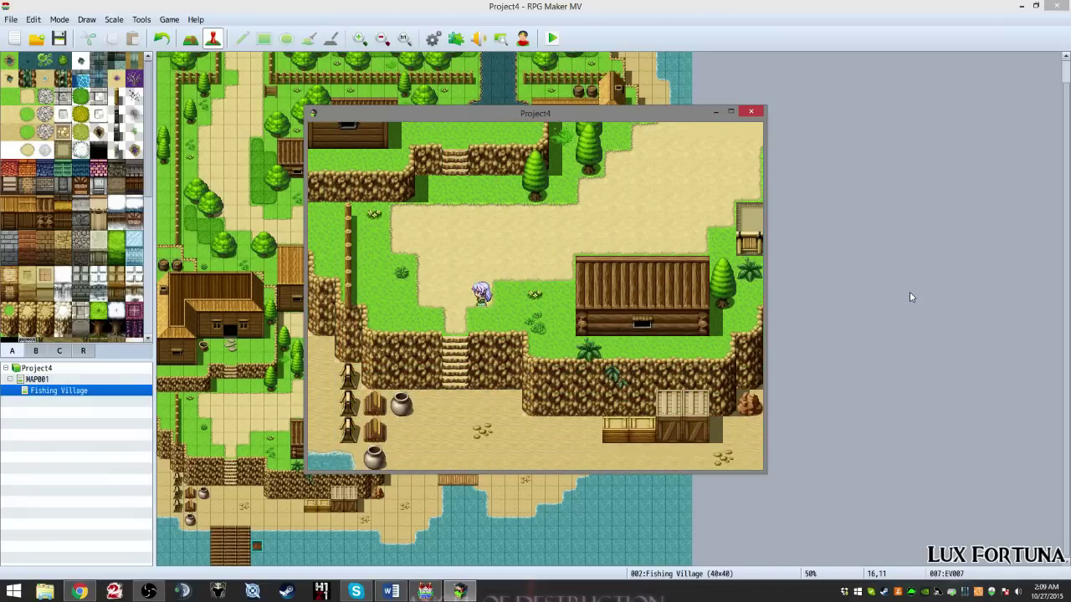
Step: Walk the character down the cliff stairs onto the wooden dock and board the boat beside it
{"action": "key", "text": "Down"}
{"action": "key", "text": "Down"}
{"action": "key", "text": "Down"}
{"action": "key", "text": "Down"}
{"action": "key", "text": "Down"}
{"action": "key", "text": "Right"}
{"action": "key", "text": "Down"}
{"action": "key", "text": "Right"}
{"action": "key", "text": "Return"}
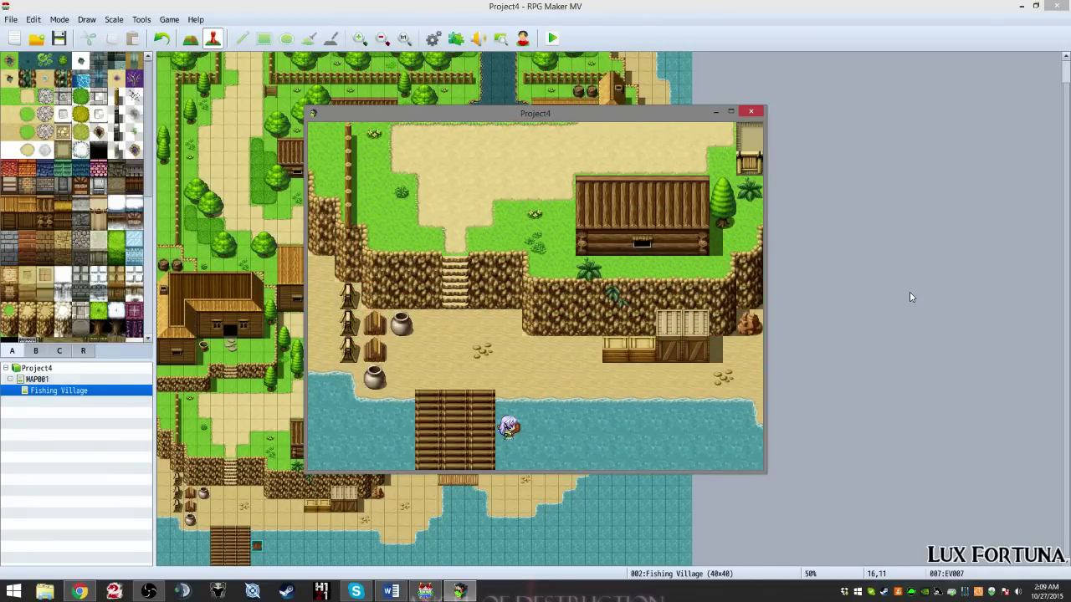
Step: Sail the boat east along the shoreline and disembark onto the beach below the wooden crates
{"action": "key", "text": "Right"}
{"action": "key", "text": "Right"}
{"action": "key", "text": "Right"}
{"action": "key", "text": "Right"}
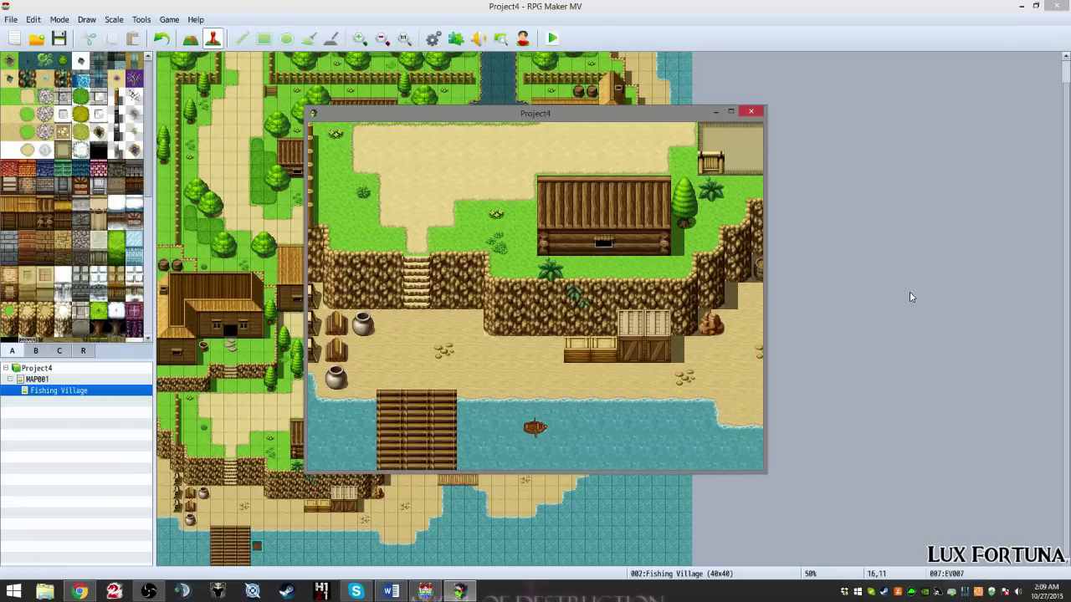
{"action": "key", "text": "Return"}
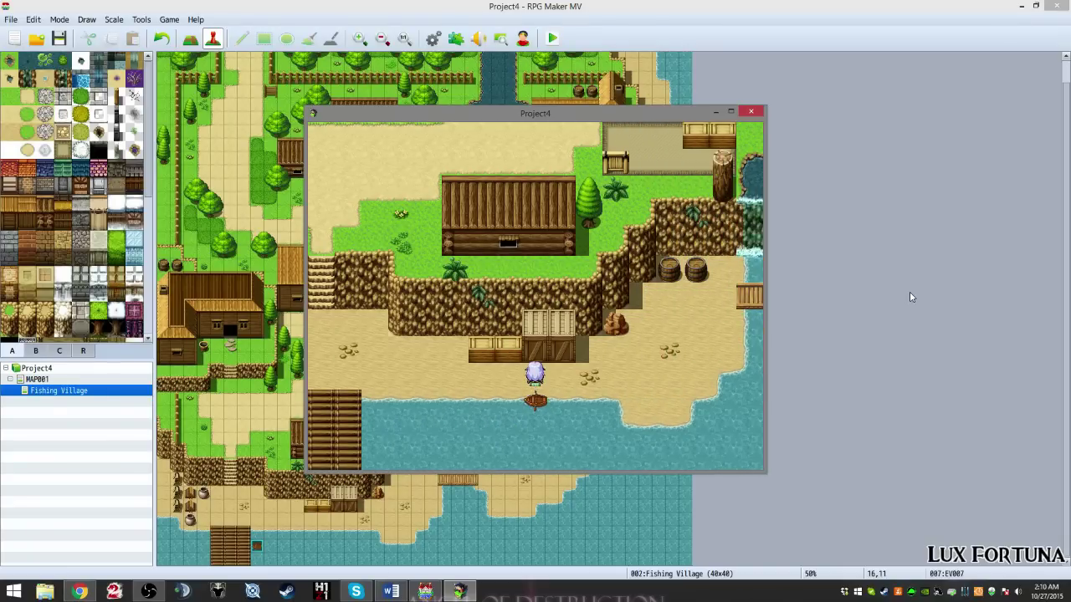
Step: Walk the character up to the treasure chest on the path, collect its Magic Herb and step away
{"action": "key", "text": "Left"}
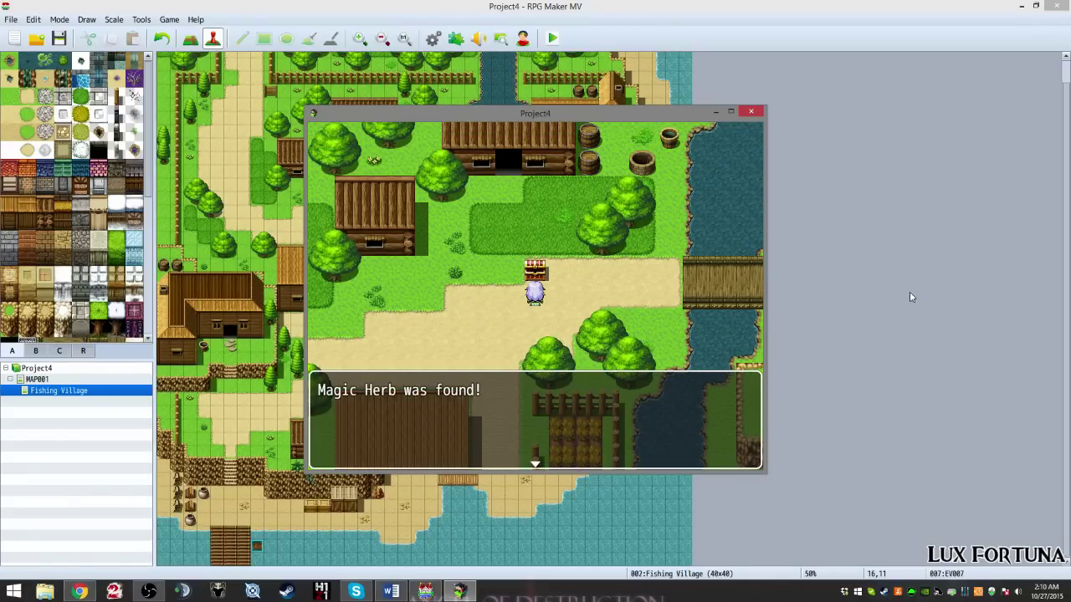
{"action": "key", "text": "Return"}
{"action": "key", "text": "Left"}
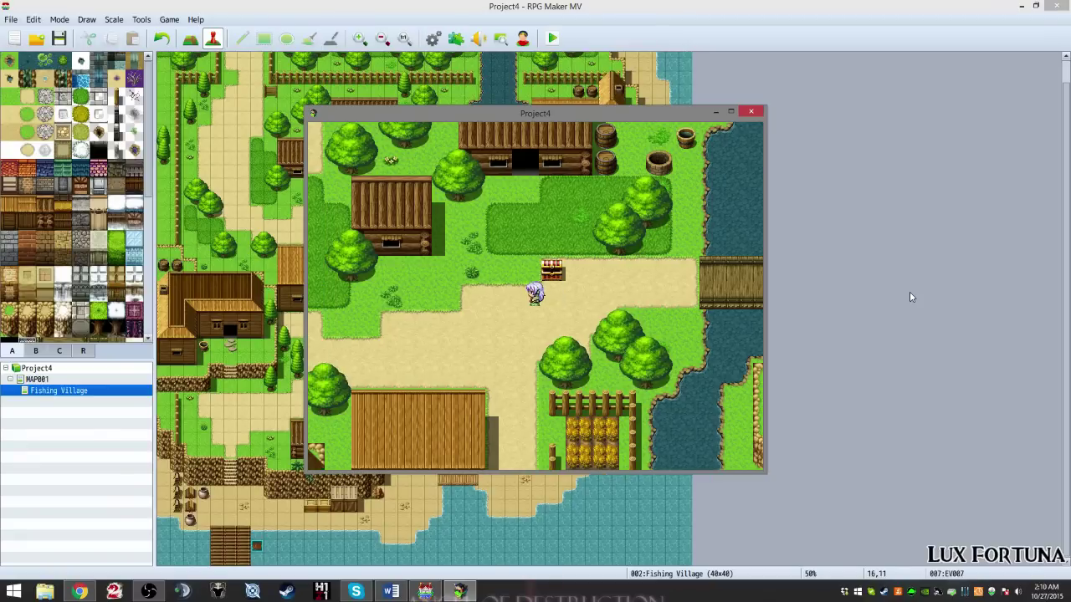
Step: Walk the character onto the grass in front of the log house above the chest and end the playtest
{"action": "key", "text": "Right"}
{"action": "key", "text": "Up"}
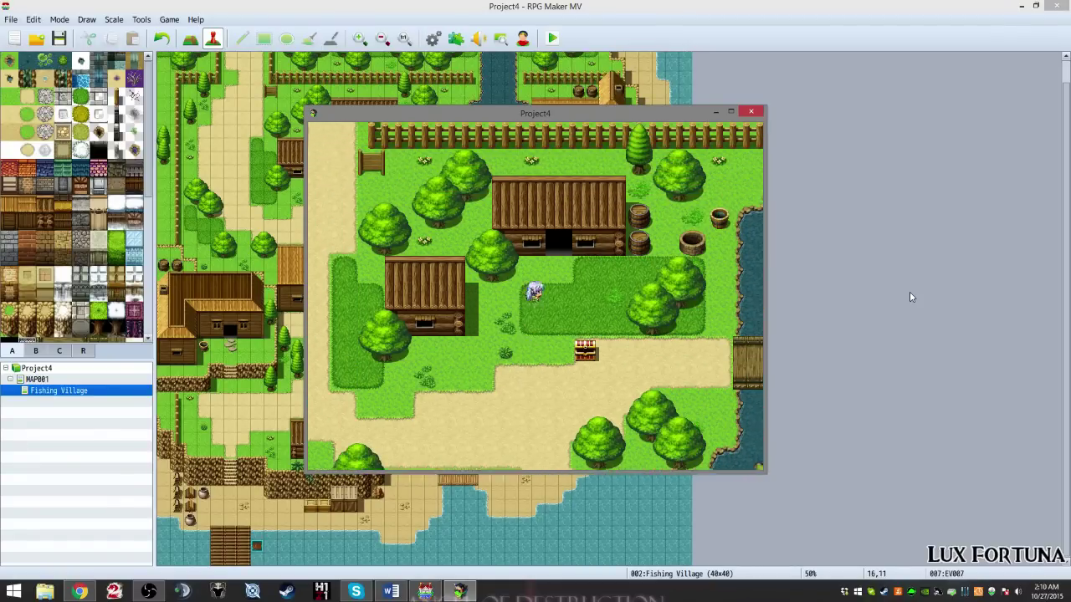
{"action": "key", "text": "Right"}
{"action": "key", "text": "Up"}
{"action": "key", "text": "Down"}
{"action": "key", "text": "Left"}
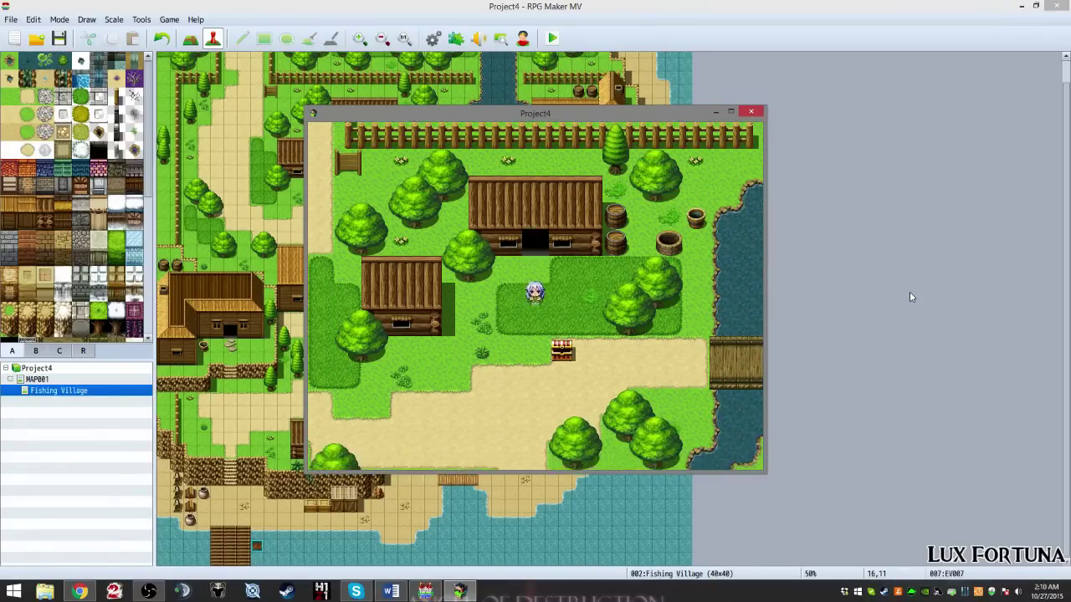
{"action": "left_click", "coordinate": [751, 112]}
{"action": "right_click", "coordinate": [362, 135]}
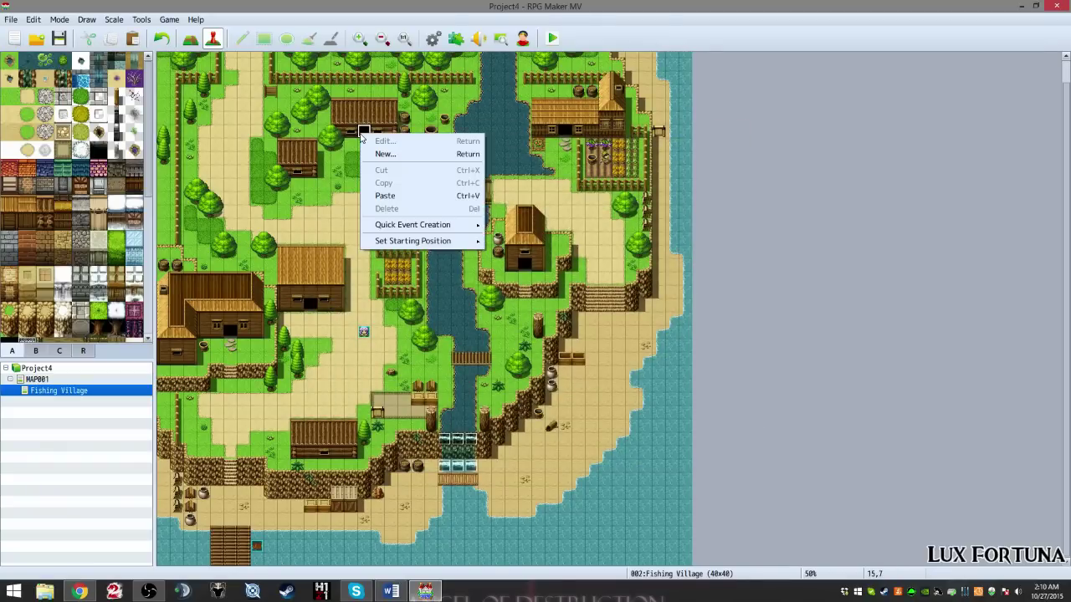
{"action": "left_click", "coordinate": [337, 146]}
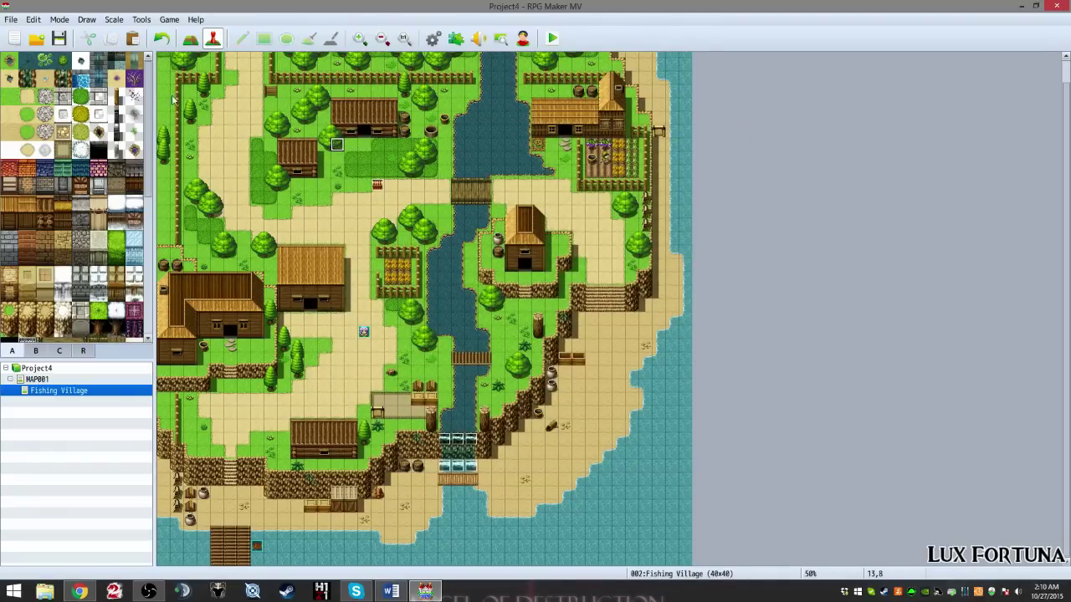
{"action": "scroll", "coordinate": [201, 134], "scroll_direction": "up", "scroll_amount": 1}
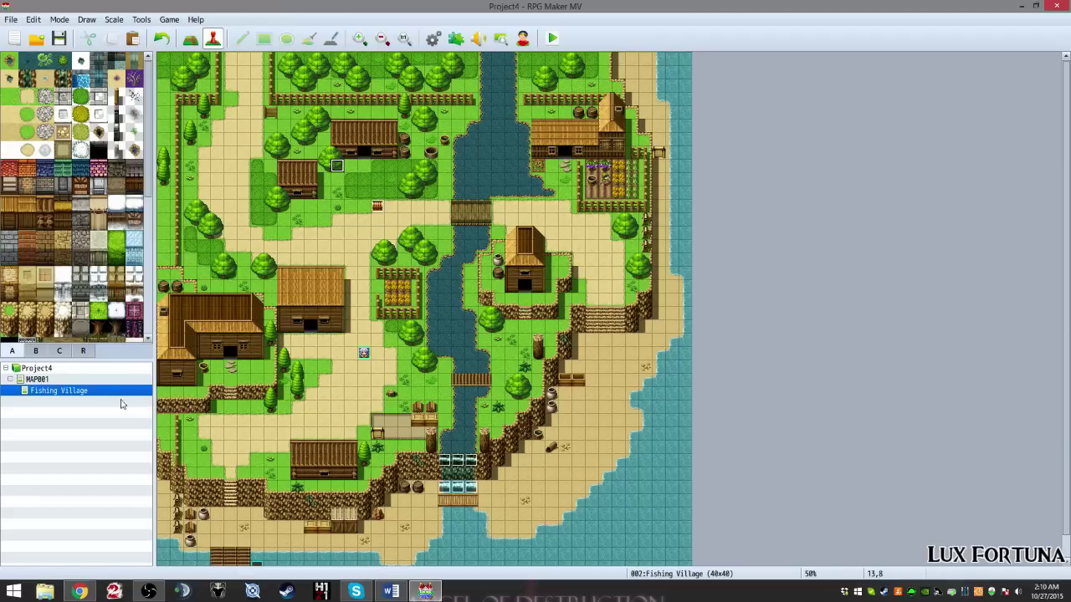
Step: Create a new map under Fishing Village with the default name MAP003, Overworld tileset and 17 by 13 size
{"action": "left_click", "coordinate": [95, 400]}
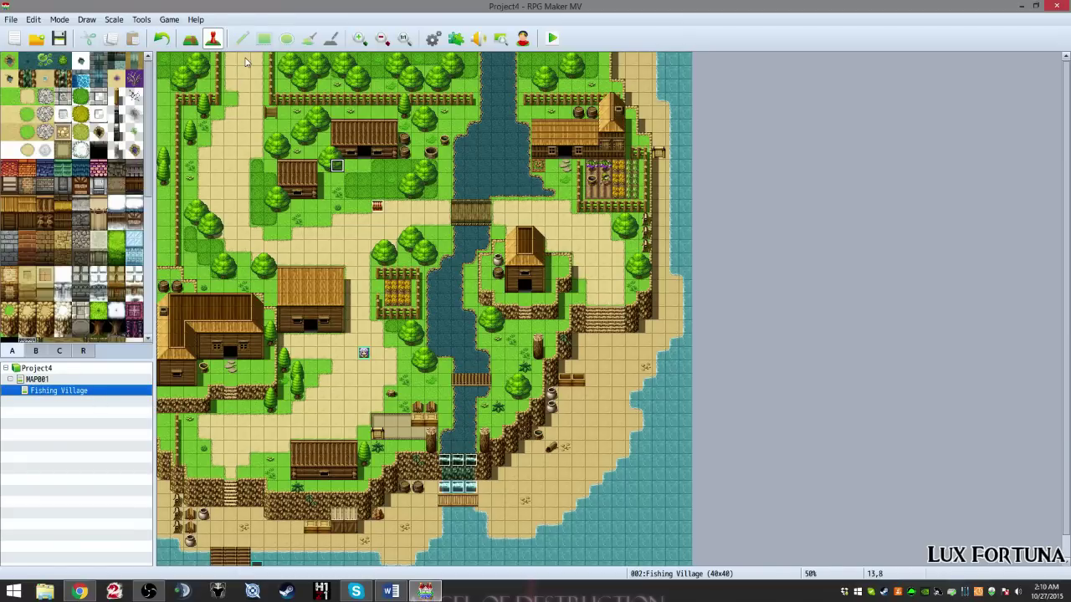
{"action": "right_click", "coordinate": [83, 401]}
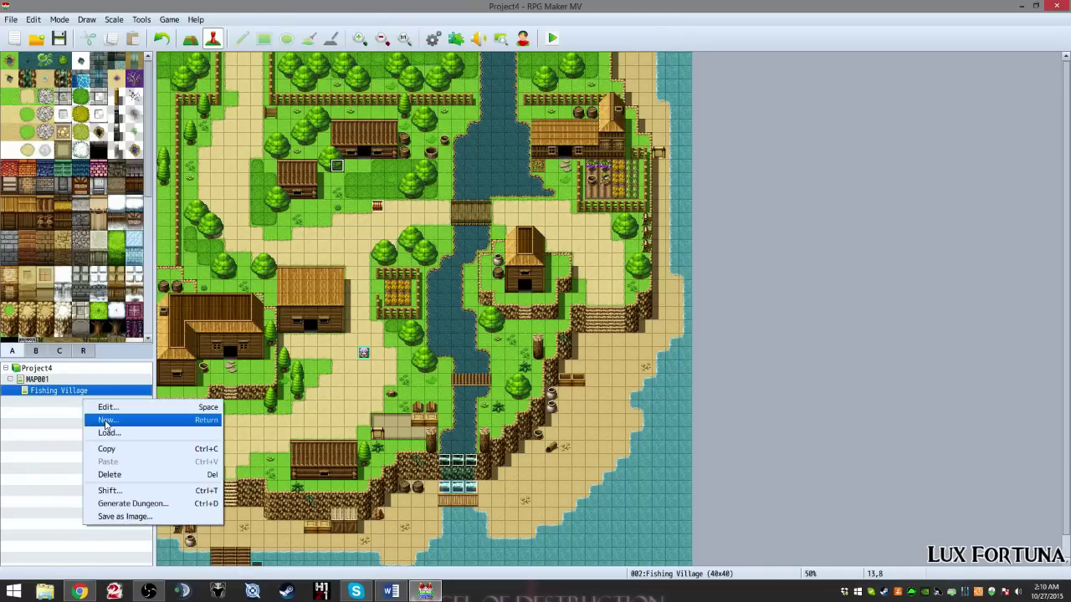
{"action": "left_click", "coordinate": [105, 421]}
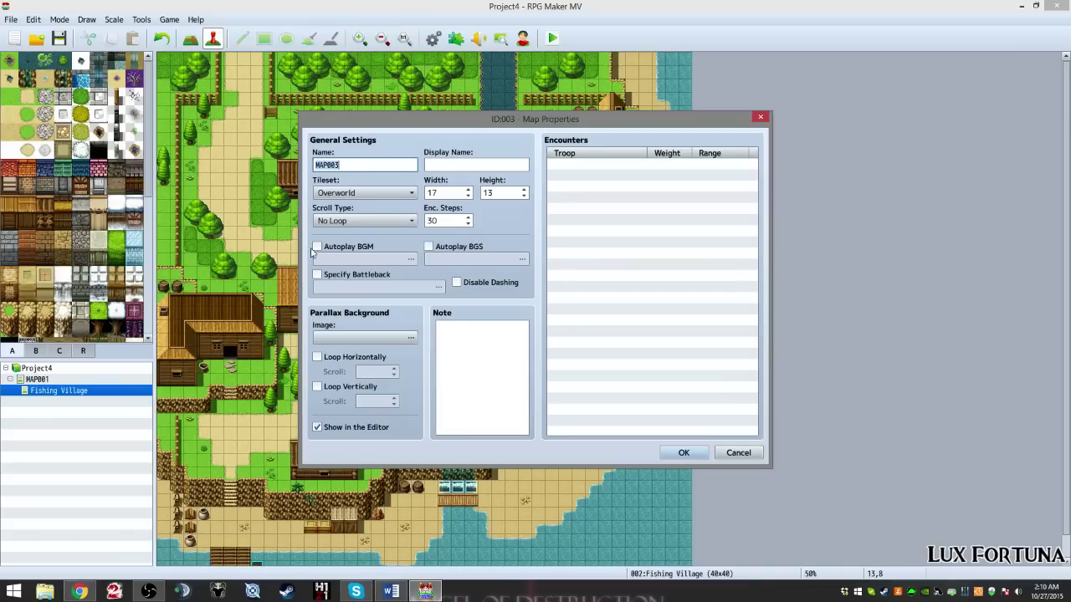
{"action": "left_click", "coordinate": [680, 453]}
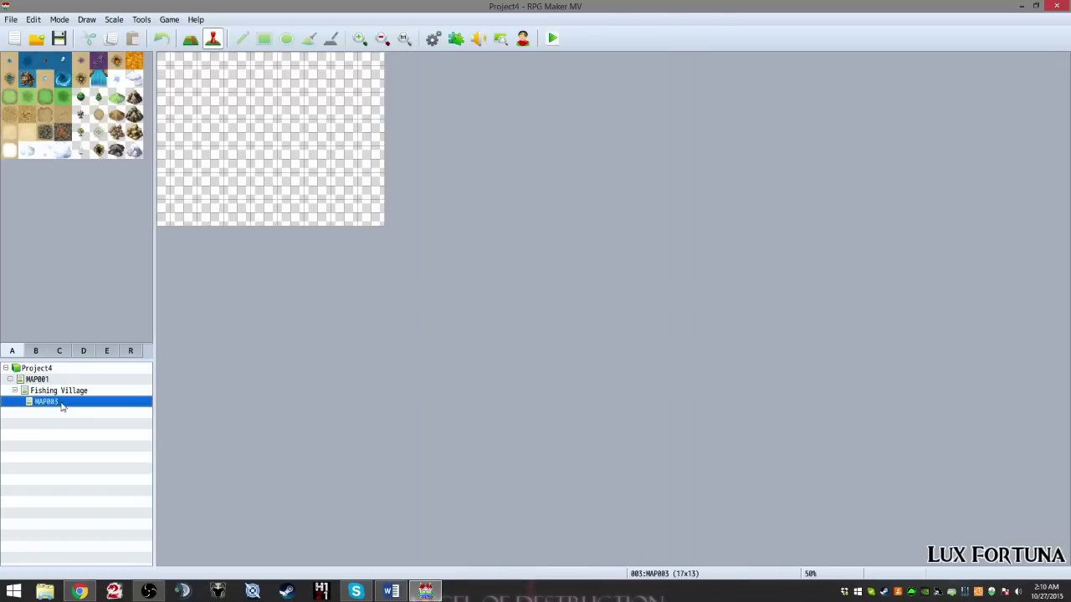
Step: Switch MAP003 to map editing and look through the available tile pages from A to R
{"action": "left_click", "coordinate": [191, 39]}
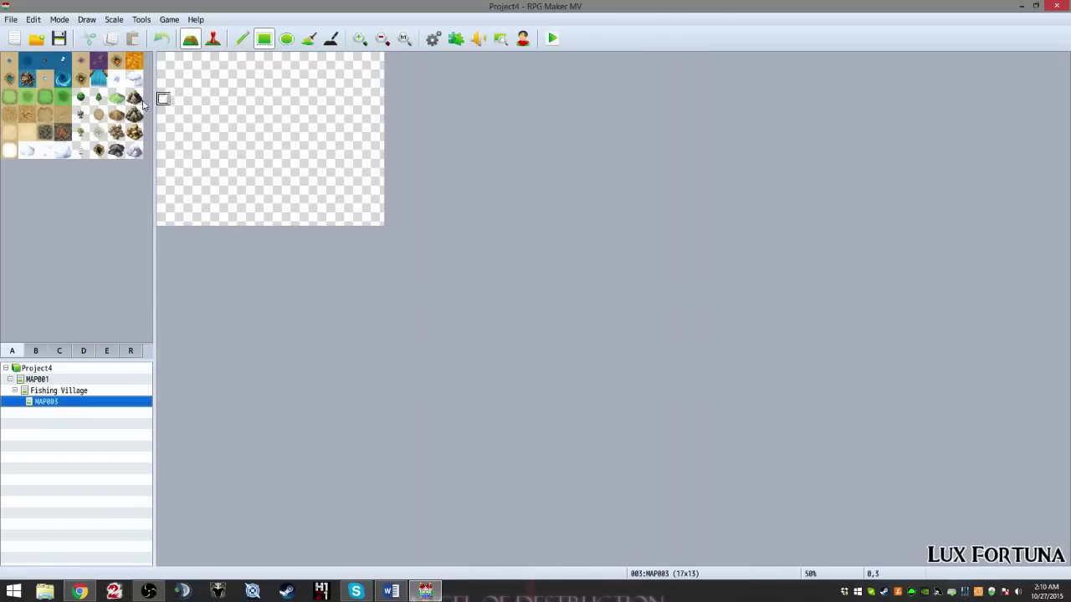
{"action": "left_click", "coordinate": [58, 100]}
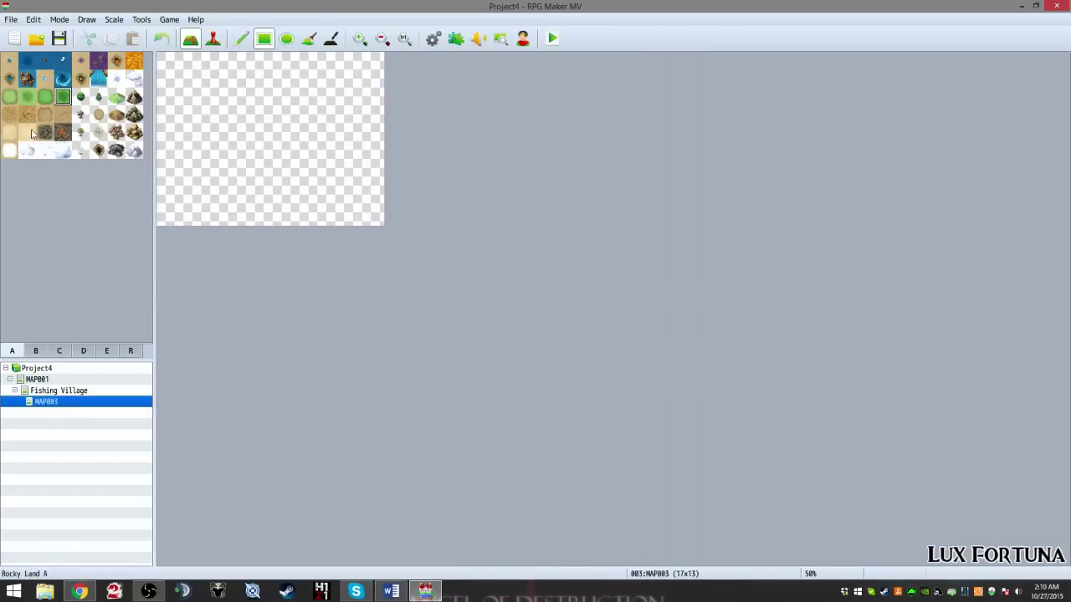
{"action": "left_click", "coordinate": [36, 355]}
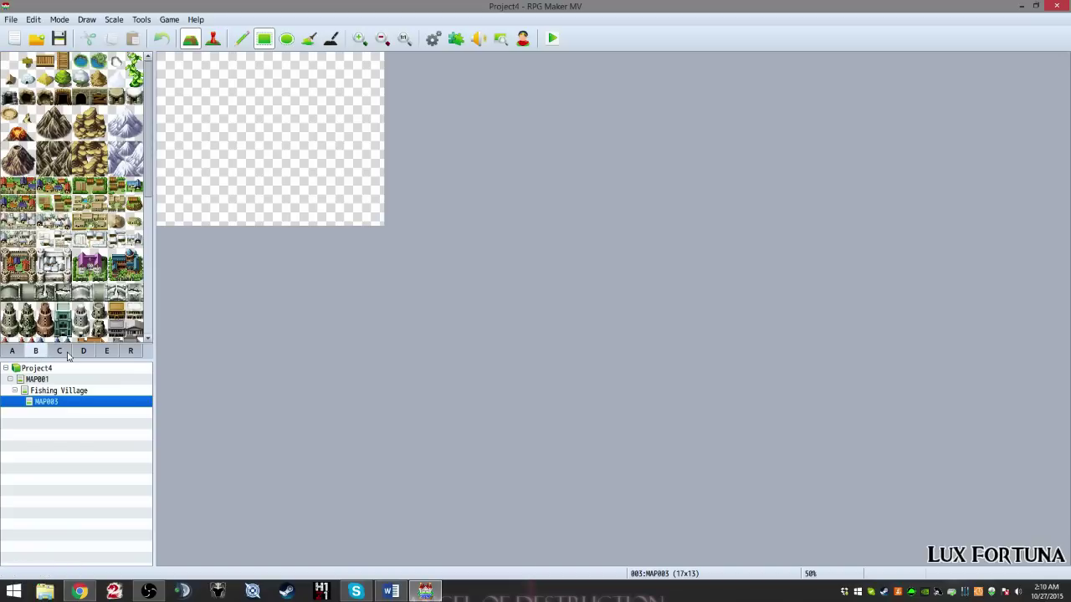
{"action": "left_click", "coordinate": [68, 355]}
{"action": "left_click", "coordinate": [87, 358]}
{"action": "left_click", "coordinate": [117, 360]}
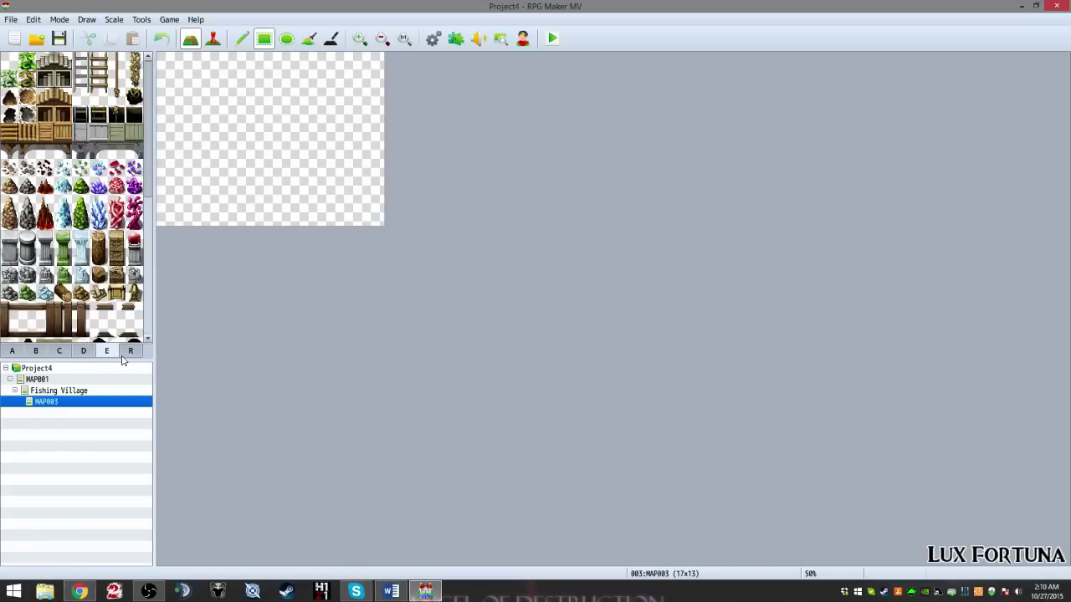
{"action": "left_click", "coordinate": [125, 356]}
{"action": "left_click", "coordinate": [13, 352]}
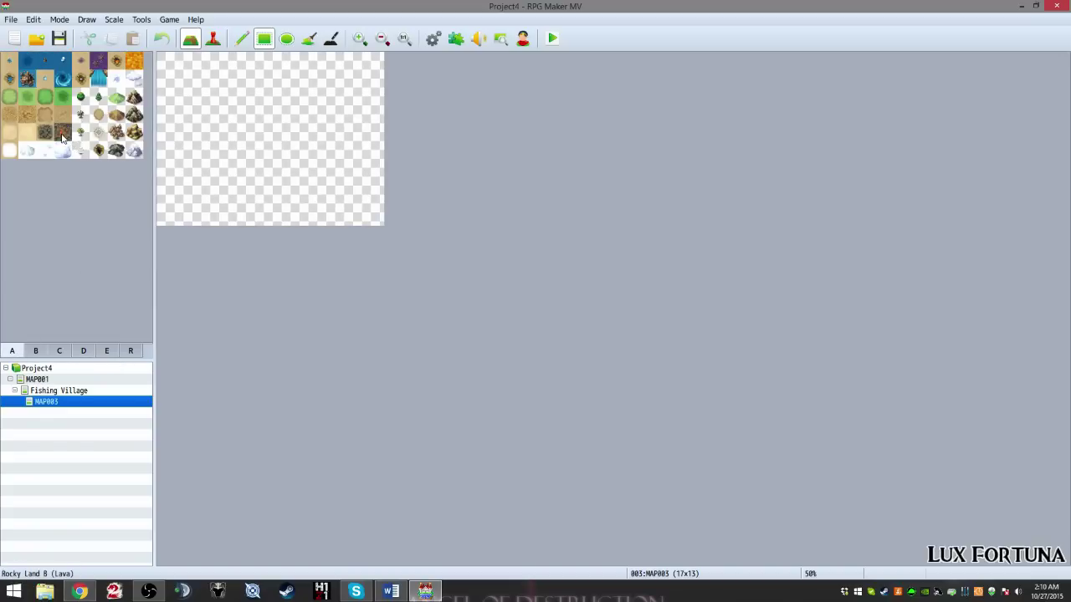
Step: Fill the map below its three upper rows with dark rocky ground, and cover it with brown dirt
{"action": "left_click", "coordinate": [44, 132]}
{"action": "left_click_drag", "start_coordinate": [163, 100], "coordinate": [407, 236]}
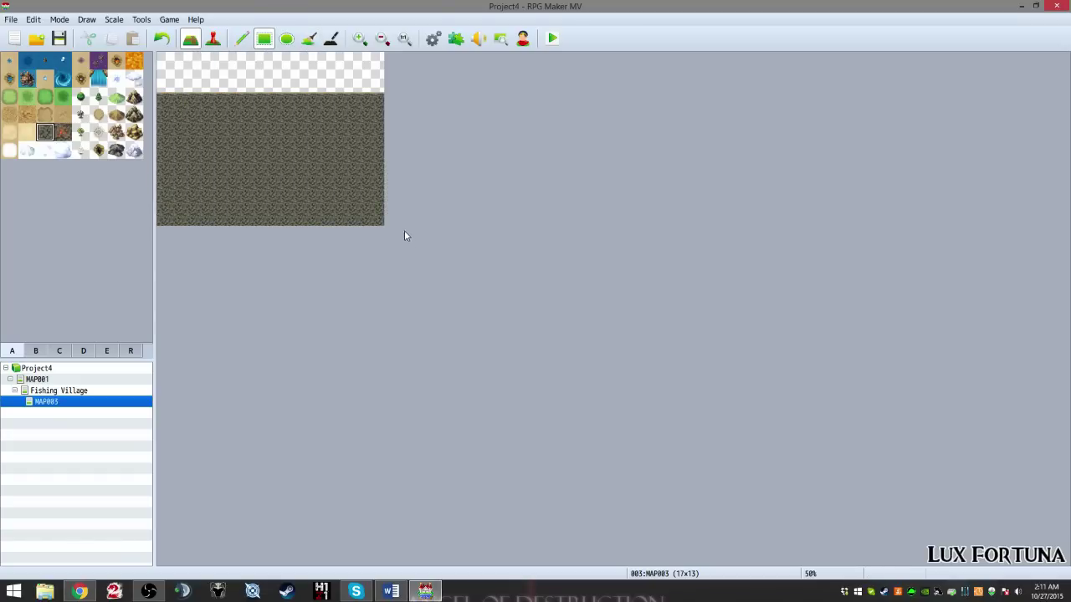
{"action": "left_click", "coordinate": [48, 117]}
{"action": "left_click", "coordinate": [9, 114]}
{"action": "left_click_drag", "start_coordinate": [167, 100], "coordinate": [411, 222]}
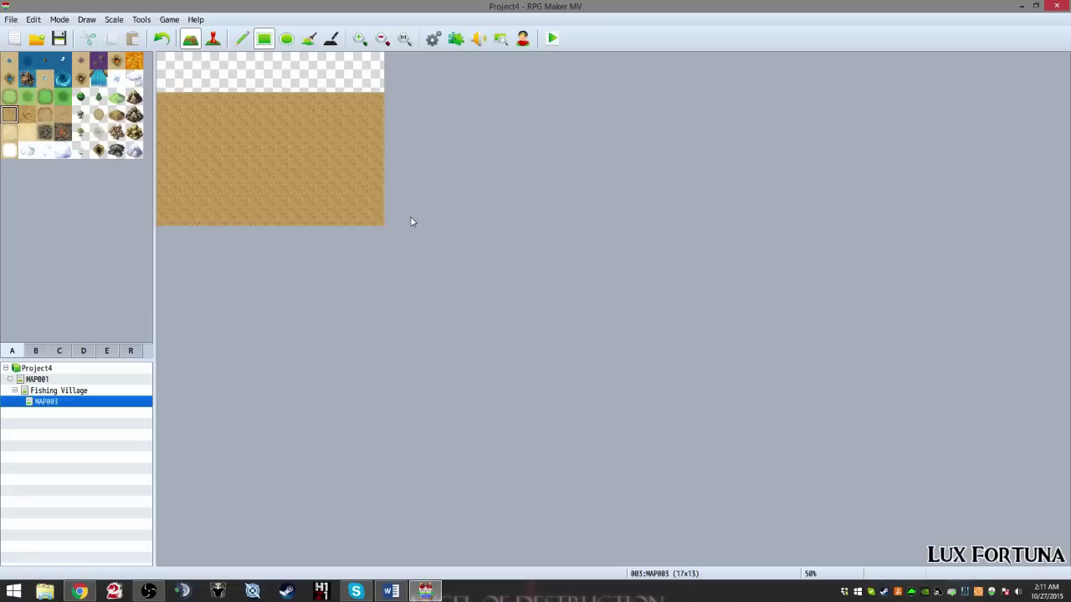
Step: Refill the ground with dark rocky tiles and clear the two lower rows except a three-tile-wide exit in the middle
{"action": "left_click", "coordinate": [44, 133]}
{"action": "left_click_drag", "start_coordinate": [159, 97], "coordinate": [406, 232]}
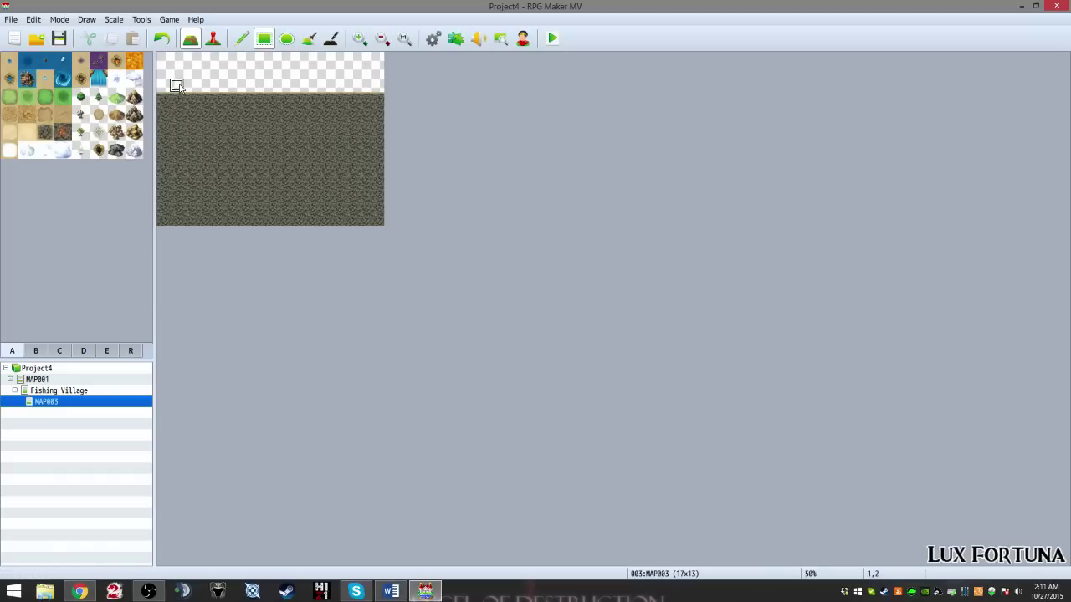
{"action": "left_click_drag", "start_coordinate": [162, 222], "coordinate": [429, 233]}
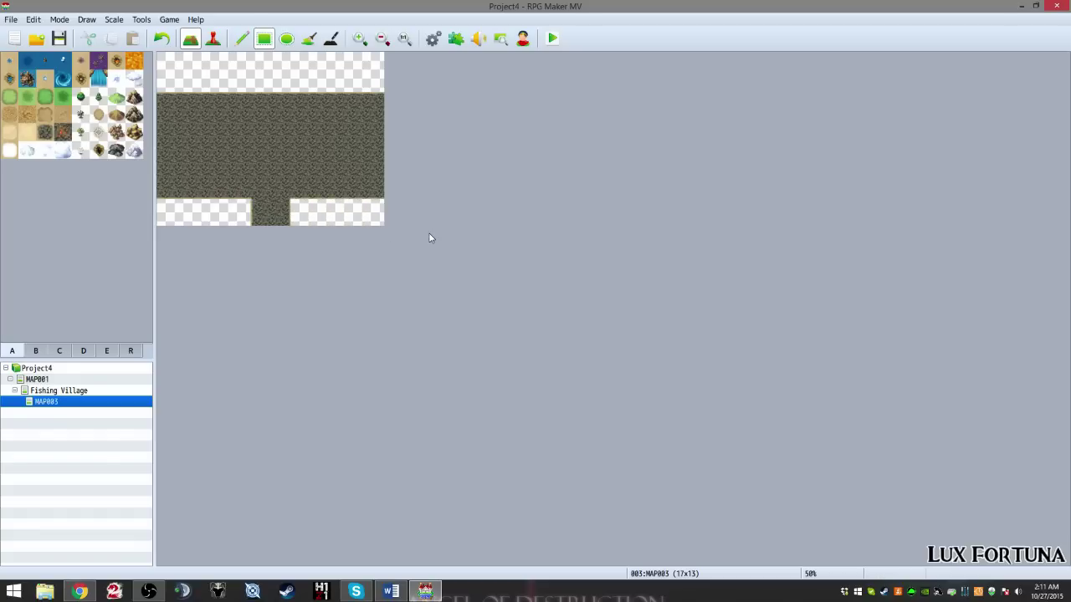
Step: Try placing tree tiles along the upper edge of the rocky ground
{"action": "left_click", "coordinate": [81, 97]}
{"action": "left_click", "coordinate": [167, 102]}
{"action": "right_click", "coordinate": [226, 151]}
{"action": "left_click", "coordinate": [161, 103]}
Step: Open the Fishing Village map in event mode and start a quick Transfer event at tile 5,0 on the northern path
{"action": "left_click", "coordinate": [34, 391]}
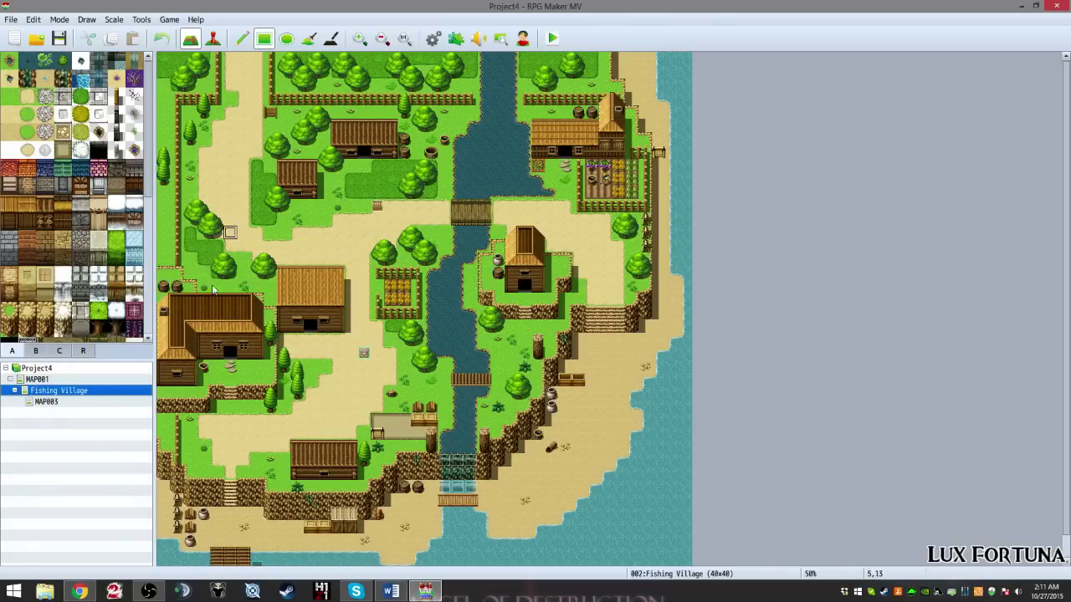
{"action": "left_click", "coordinate": [47, 402]}
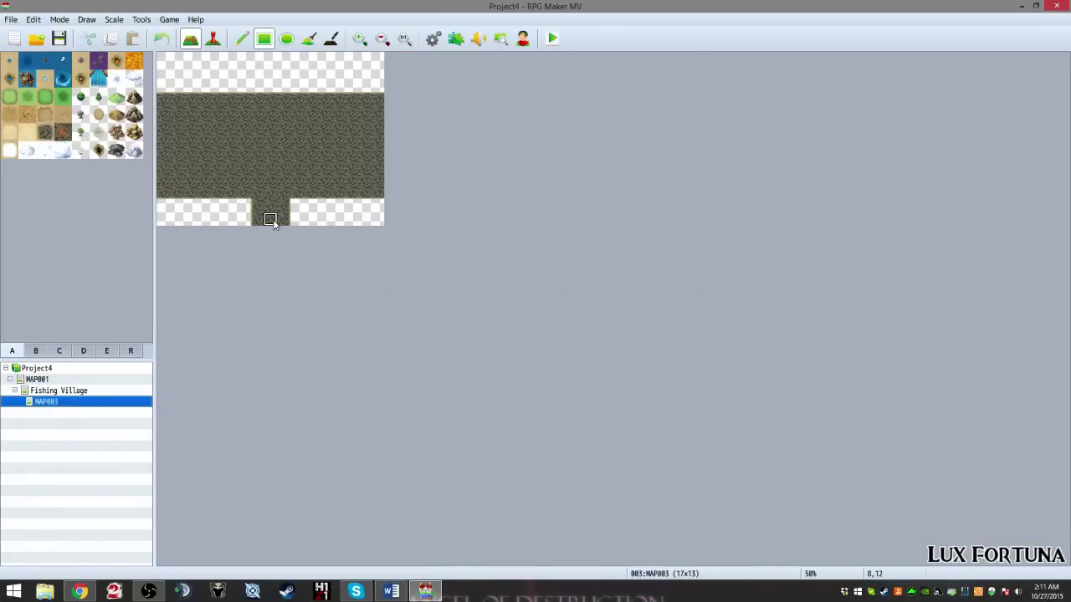
{"action": "left_click", "coordinate": [48, 390]}
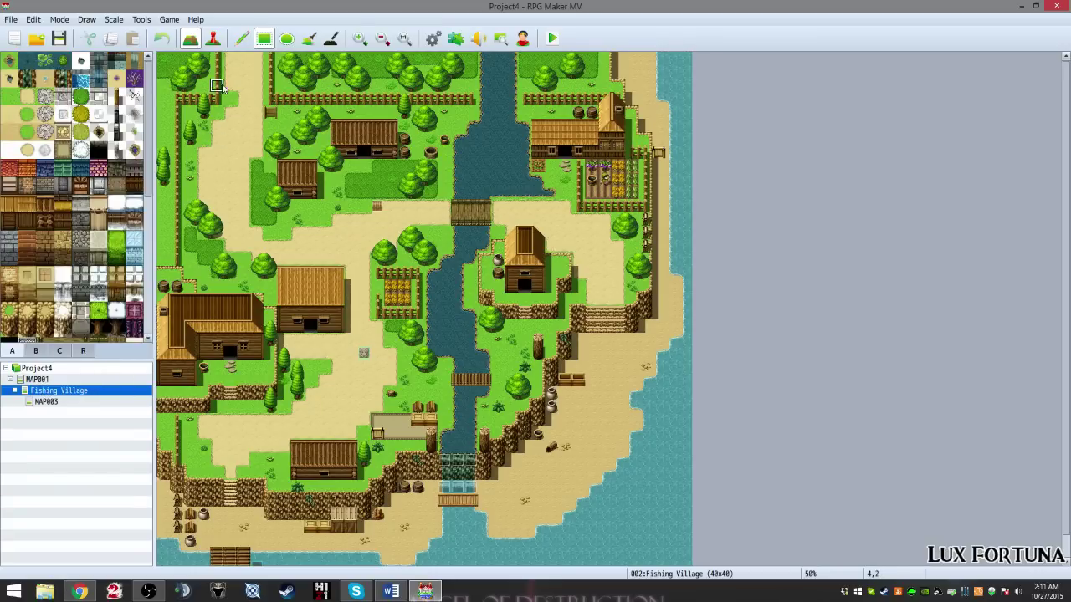
{"action": "left_click", "coordinate": [212, 37]}
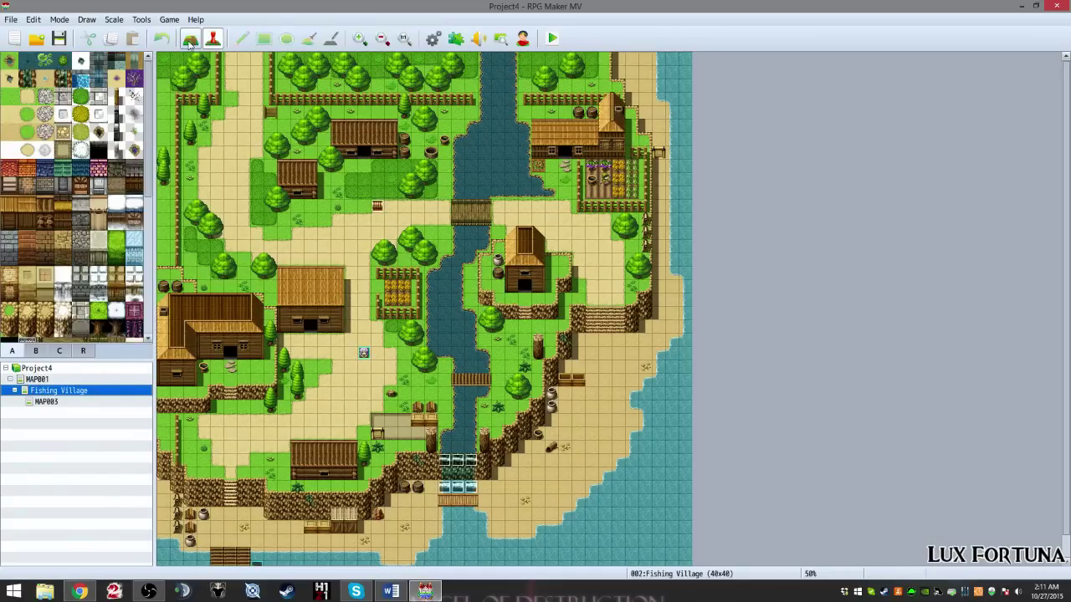
{"action": "right_click", "coordinate": [230, 61]}
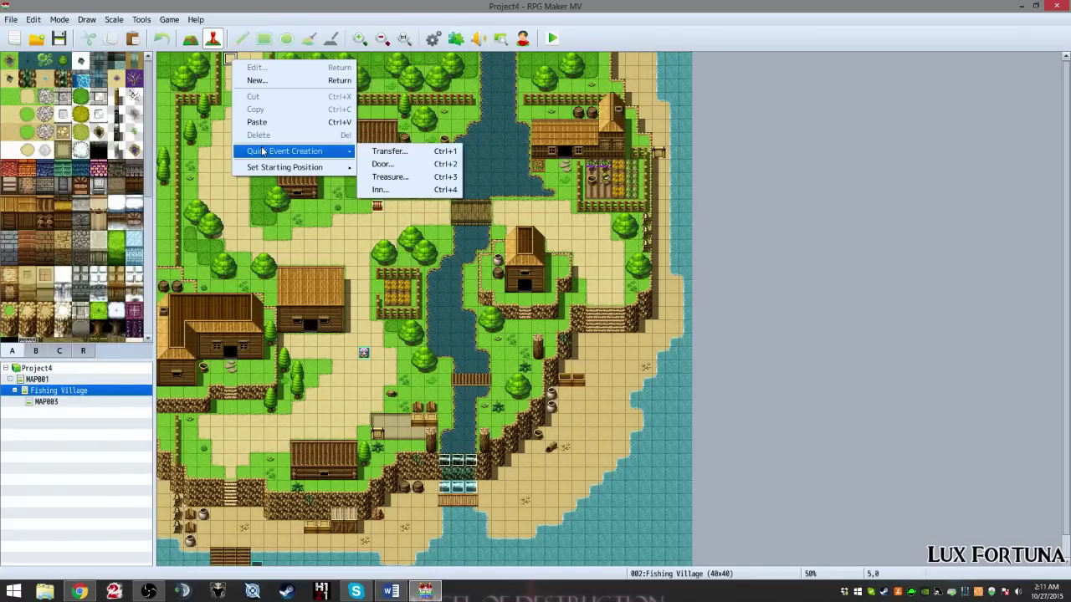
{"action": "mouse_move", "coordinate": [262, 168]}
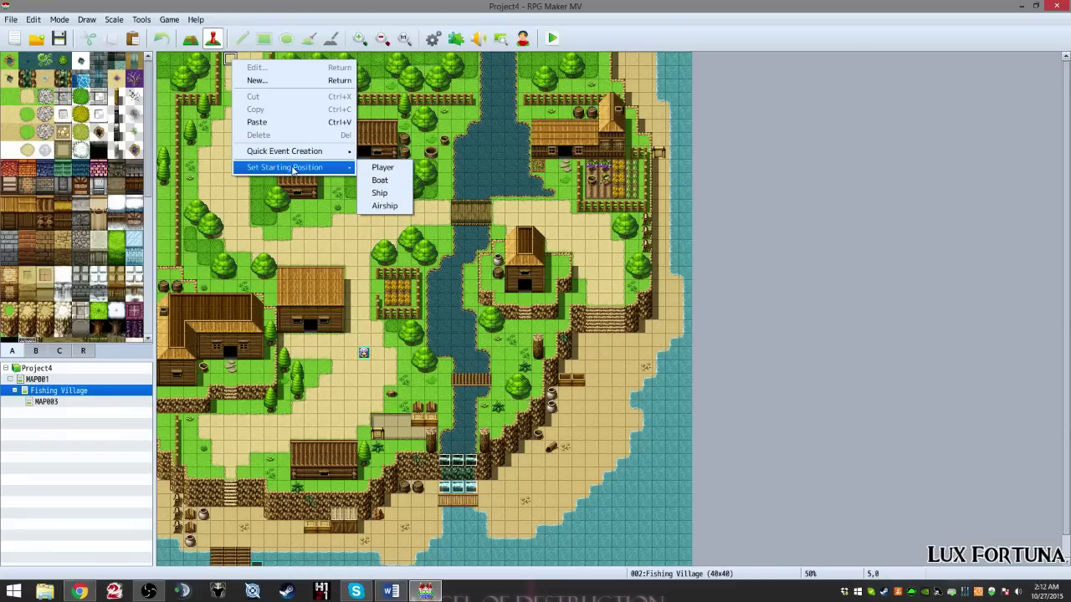
{"action": "mouse_move", "coordinate": [339, 154]}
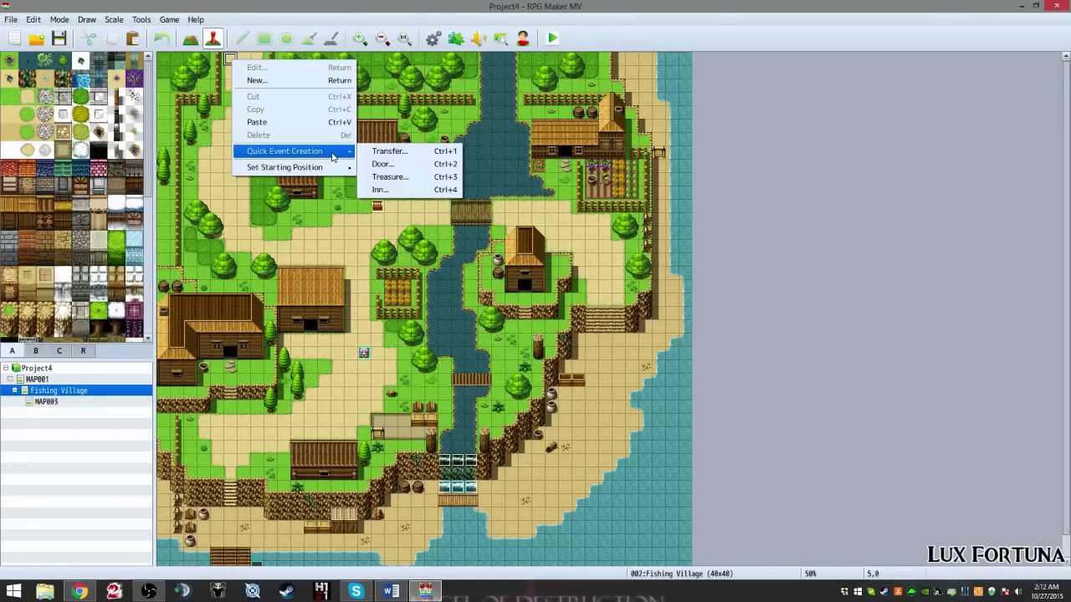
{"action": "left_click", "coordinate": [386, 151]}
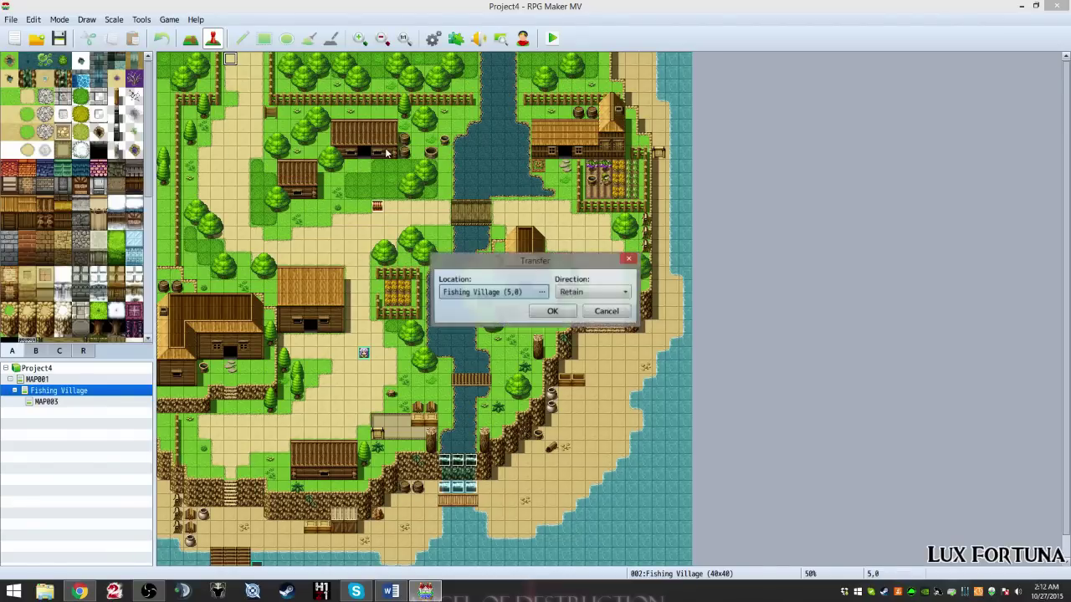
Step: Set the transfer destination to tile 8,11 in the southern exit of MAP003
{"action": "left_click", "coordinate": [542, 293]}
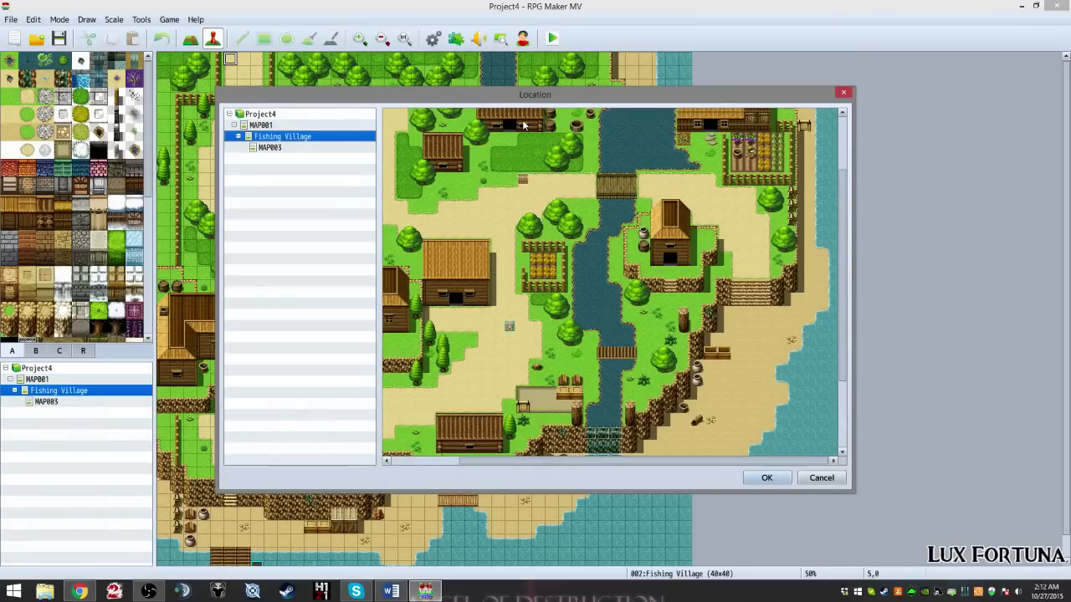
{"action": "left_click", "coordinate": [563, 192]}
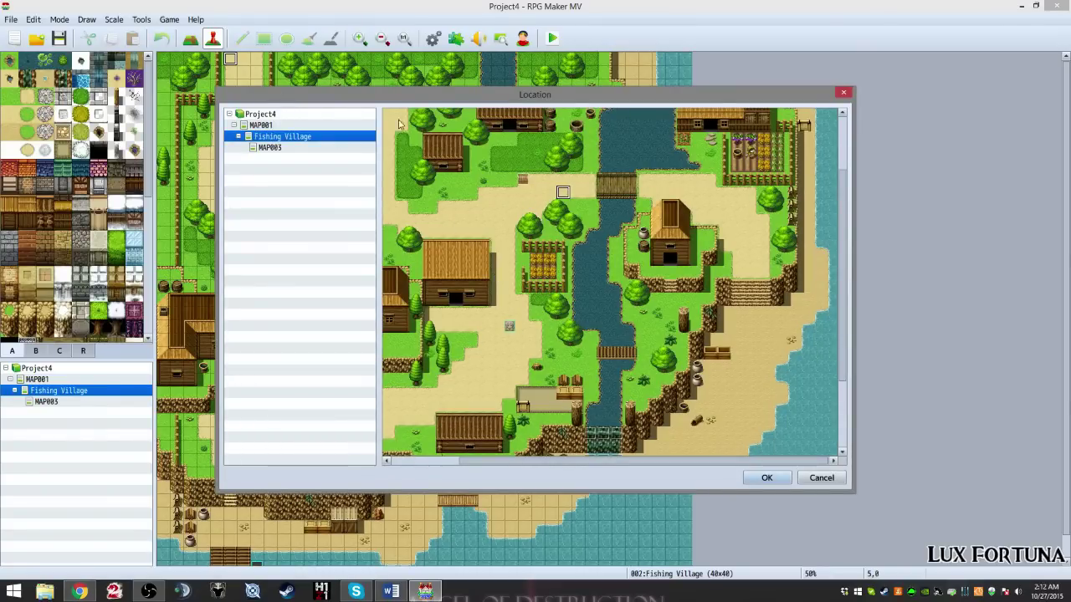
{"action": "left_click", "coordinate": [270, 147]}
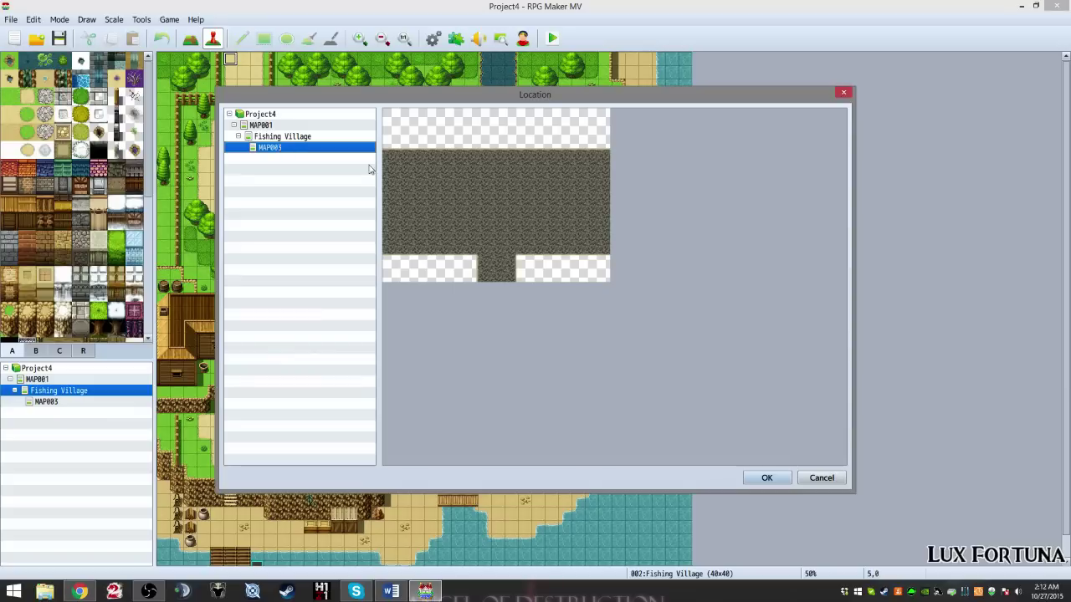
{"action": "left_click", "coordinate": [485, 277]}
{"action": "left_click", "coordinate": [495, 265]}
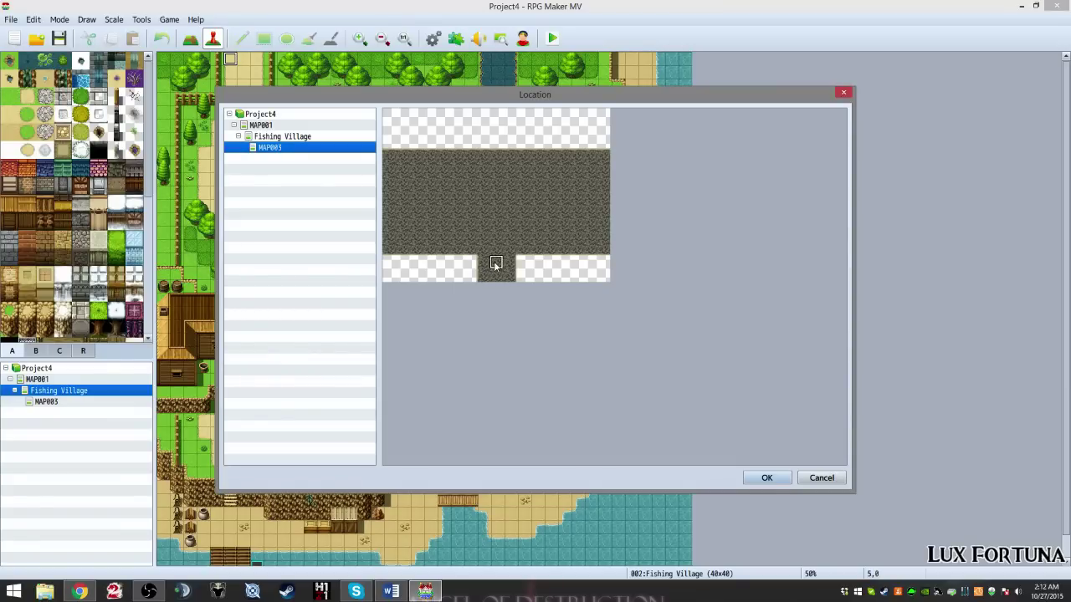
{"action": "left_click", "coordinate": [766, 478]}
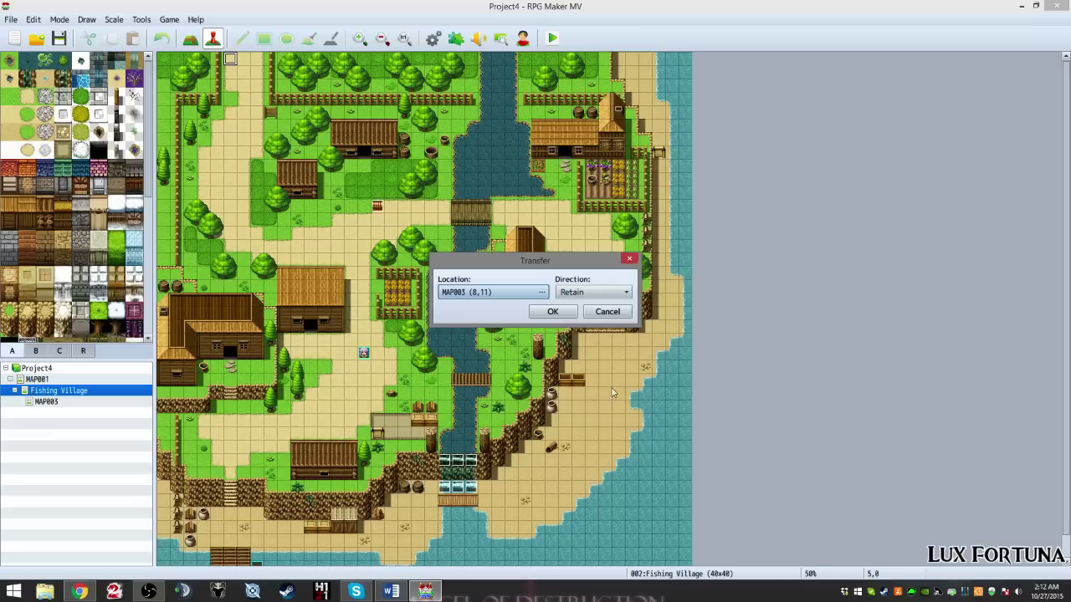
Step: Create the transfer event at tile 5,0 and copy it onto the neighbouring path tiles 6,0 and 7,0
{"action": "left_click", "coordinate": [552, 311]}
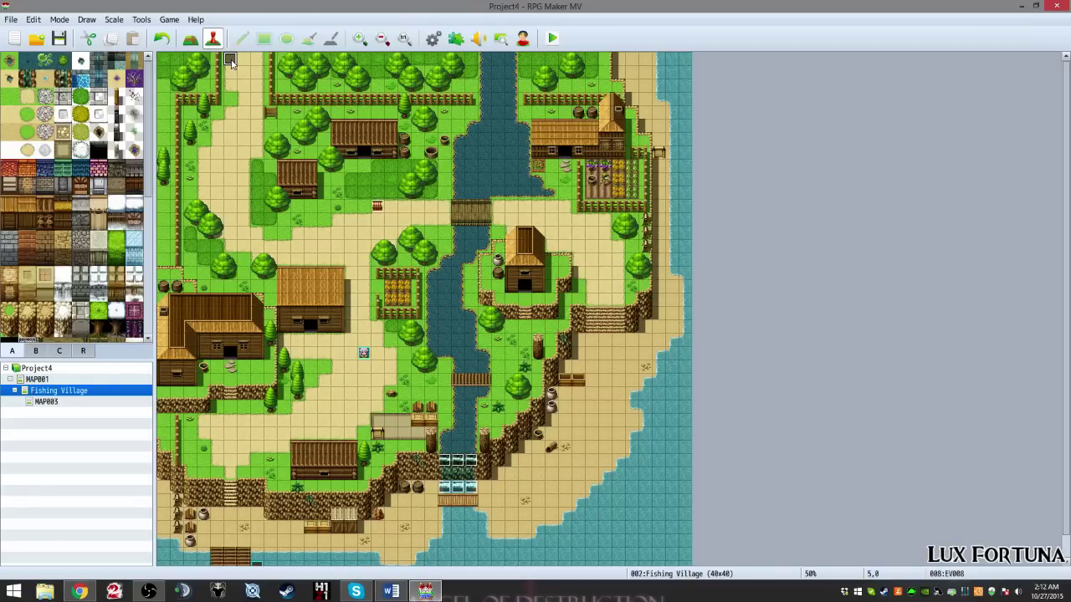
{"action": "key", "text": "ctrl+c"}
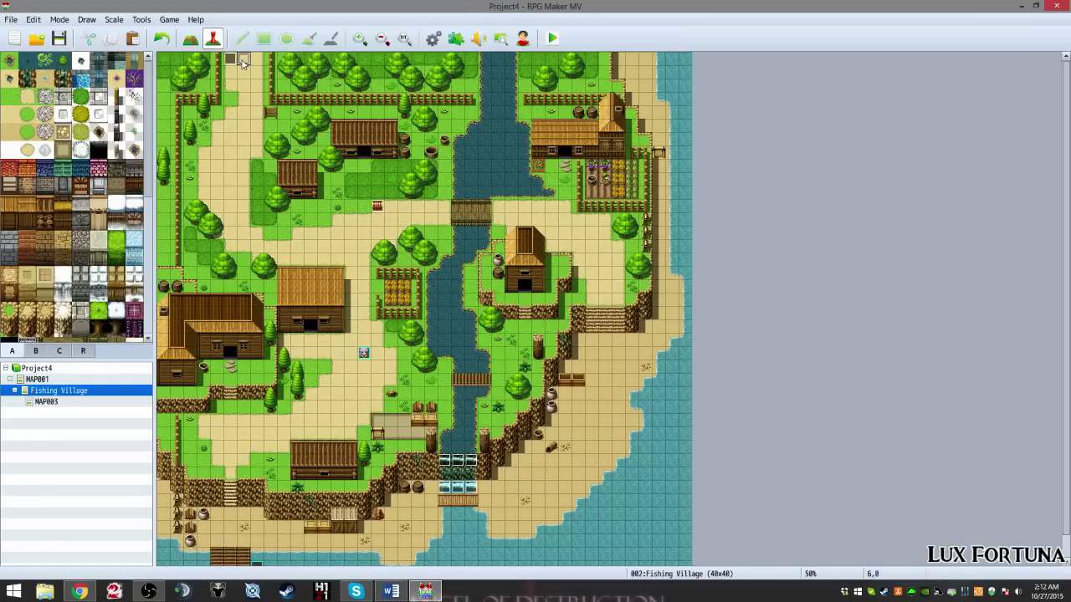
{"action": "key", "text": "ctrl+v"}
{"action": "left_click", "coordinate": [256, 59]}
{"action": "key", "text": "ctrl+v"}
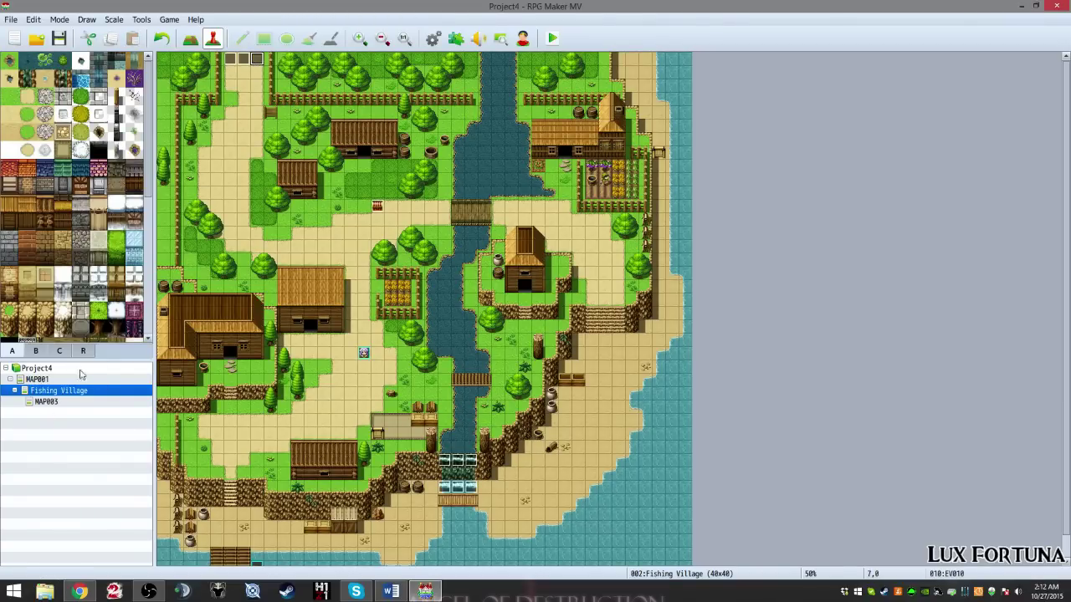
Step: Start a playtest with a new game and open the treasure chest beside the village path
{"action": "left_click", "coordinate": [46, 402]}
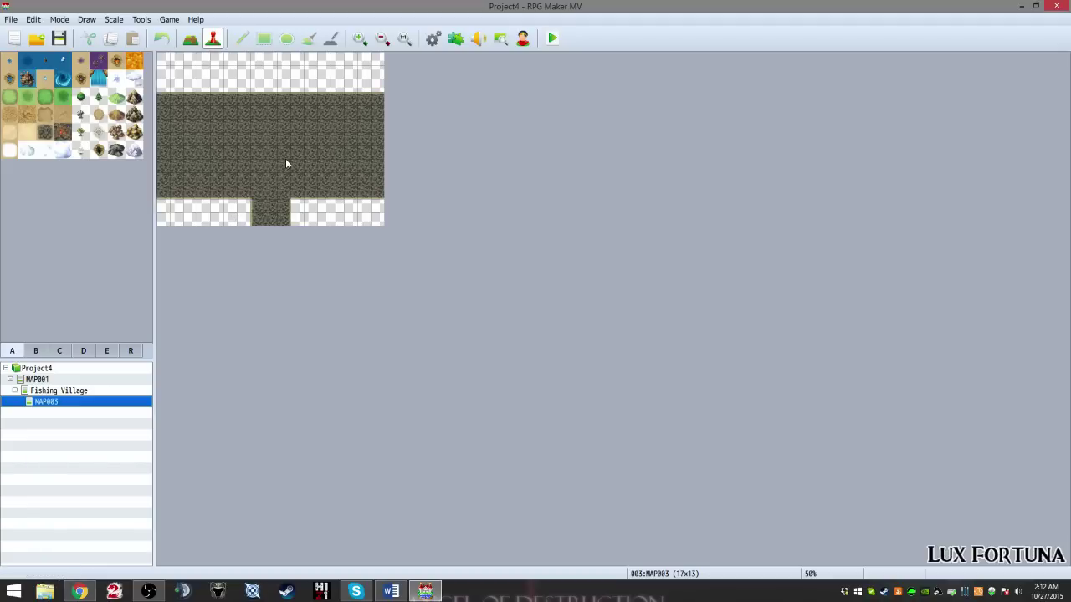
{"action": "left_click", "coordinate": [552, 39]}
{"action": "left_click", "coordinate": [485, 321]}
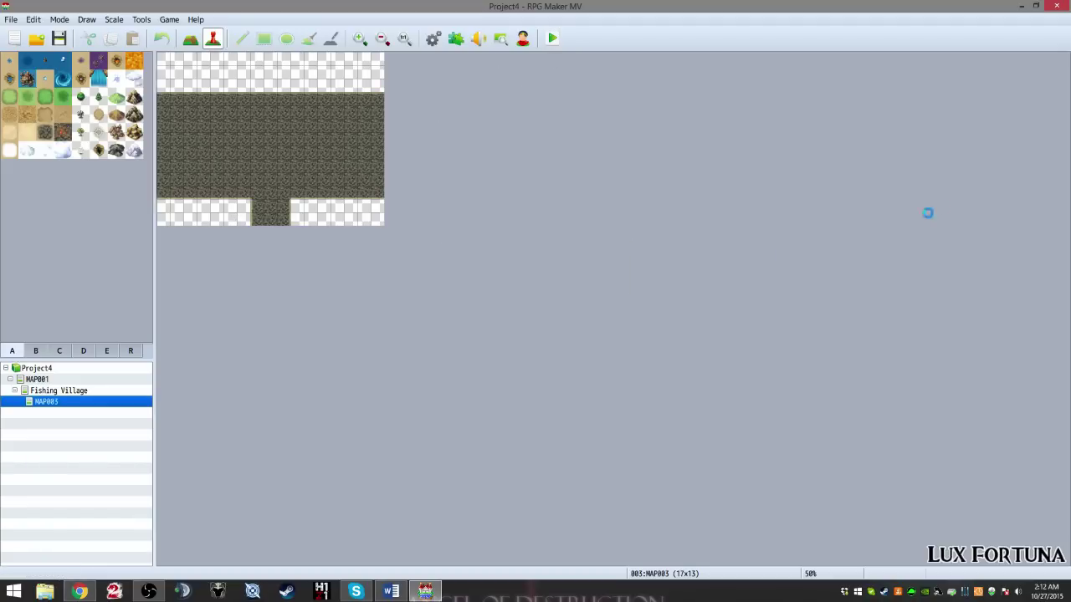
{"action": "key", "text": "Return"}
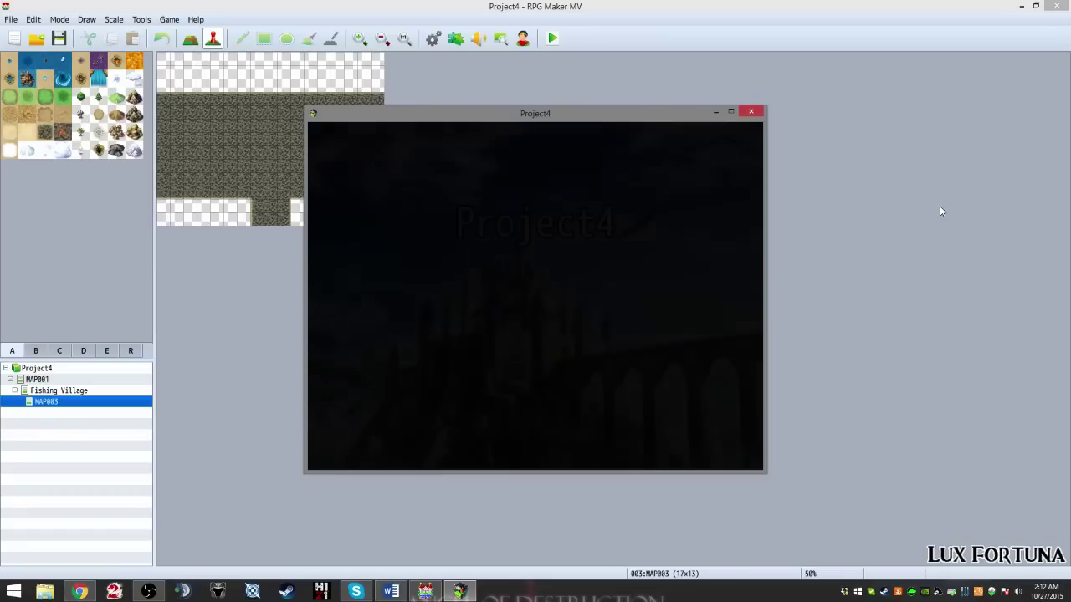
{"action": "key", "text": "Up"}
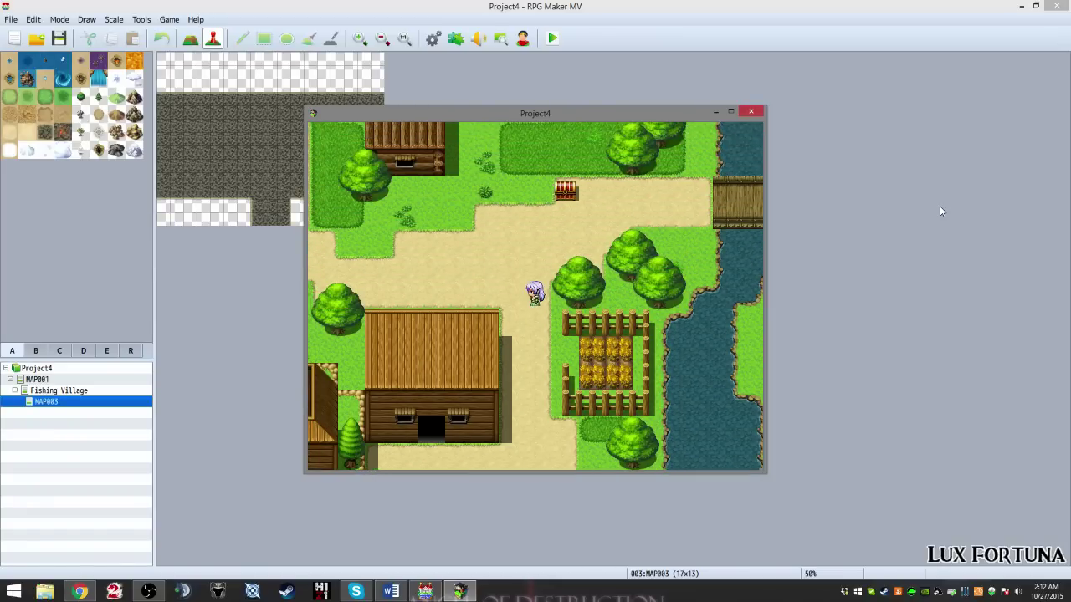
{"action": "key", "text": "Left"}
{"action": "key", "text": "Up"}
{"action": "key", "text": "Right"}
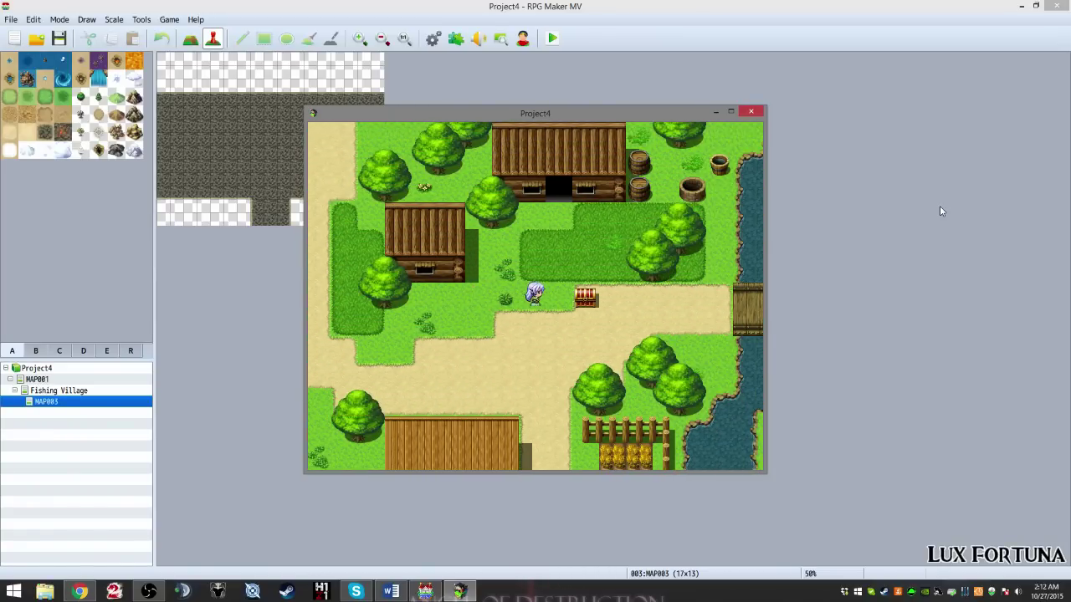
{"action": "key", "text": "Return"}
{"action": "key", "text": "Return"}
Step: Playtest the northern path's transfer into MAP003, walk around its rocky ground and end the playtest
{"action": "key", "text": "Left"}
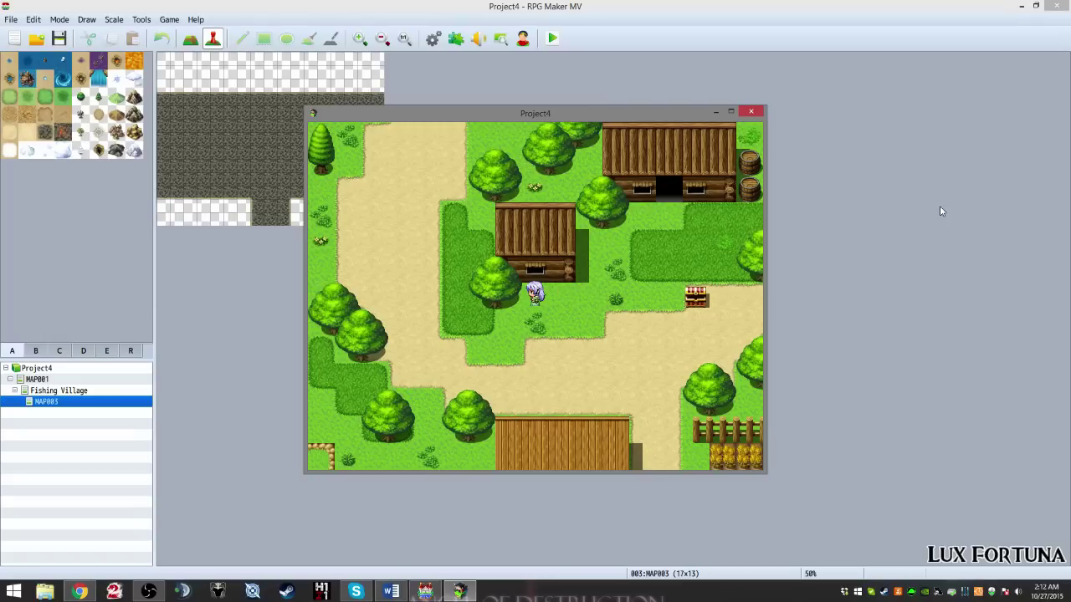
{"action": "key", "text": "Up"}
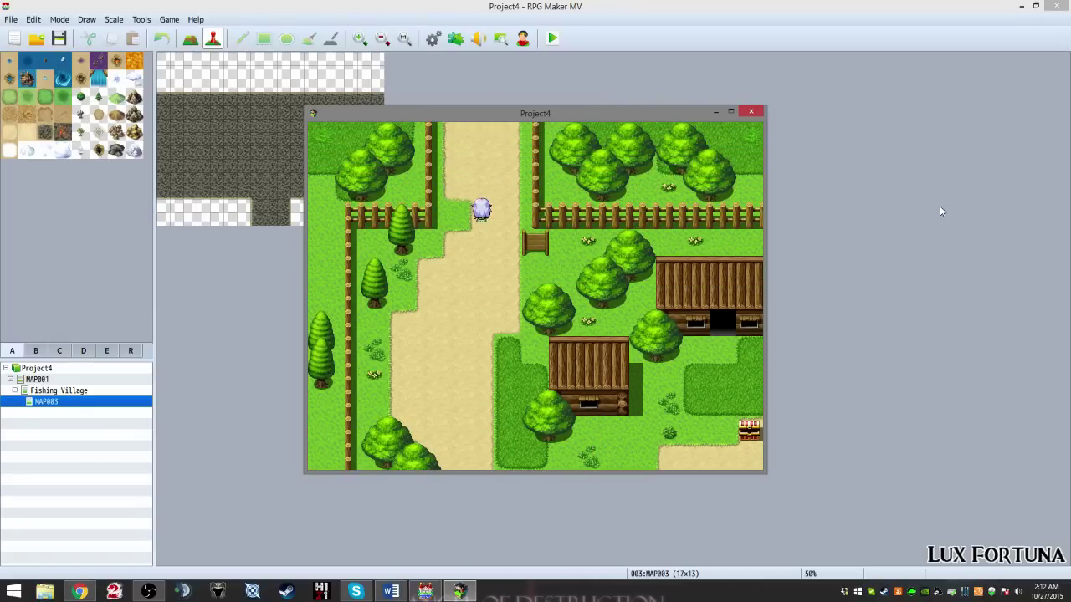
{"action": "key", "text": "Up"}
{"action": "key", "text": "Left"}
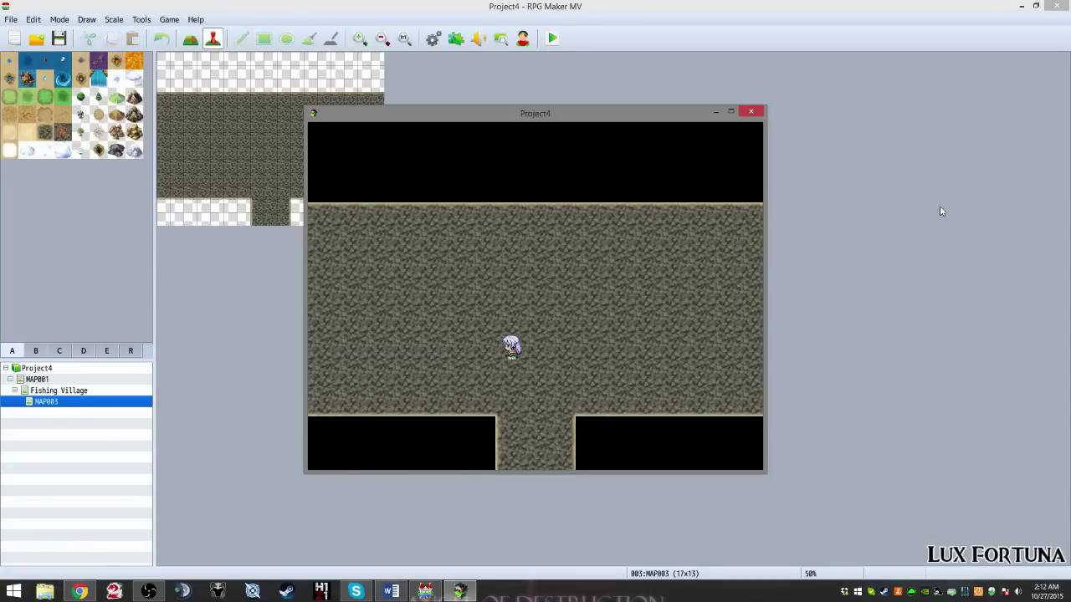
{"action": "key", "text": "Down"}
{"action": "key", "text": "Right"}
{"action": "key", "text": "Up"}
{"action": "key", "text": "Left"}
{"action": "key", "text": "Left"}
{"action": "key", "text": "Down"}
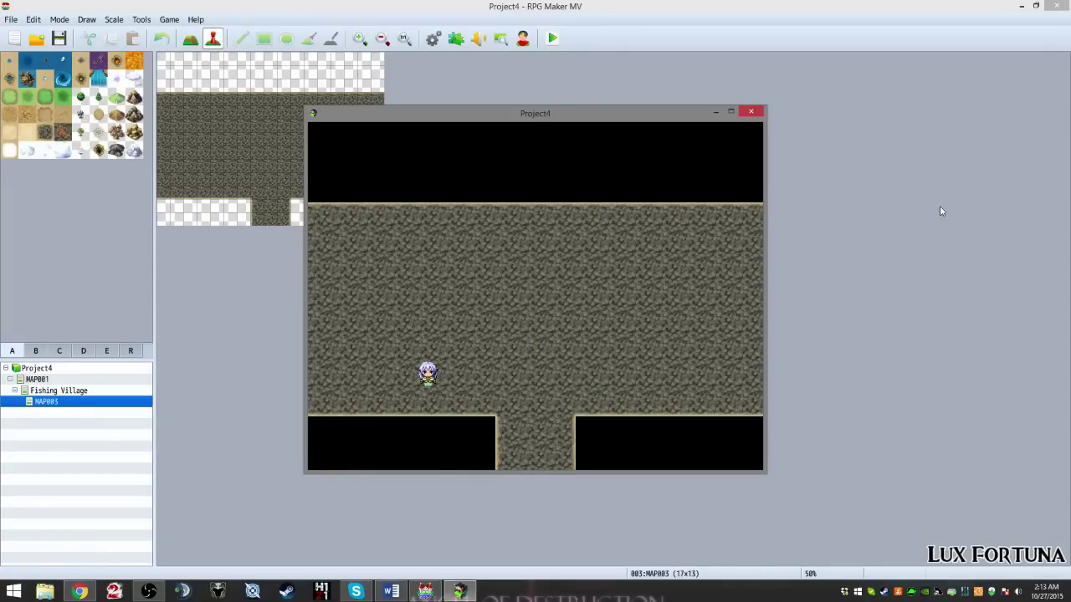
{"action": "left_click", "coordinate": [751, 111]}
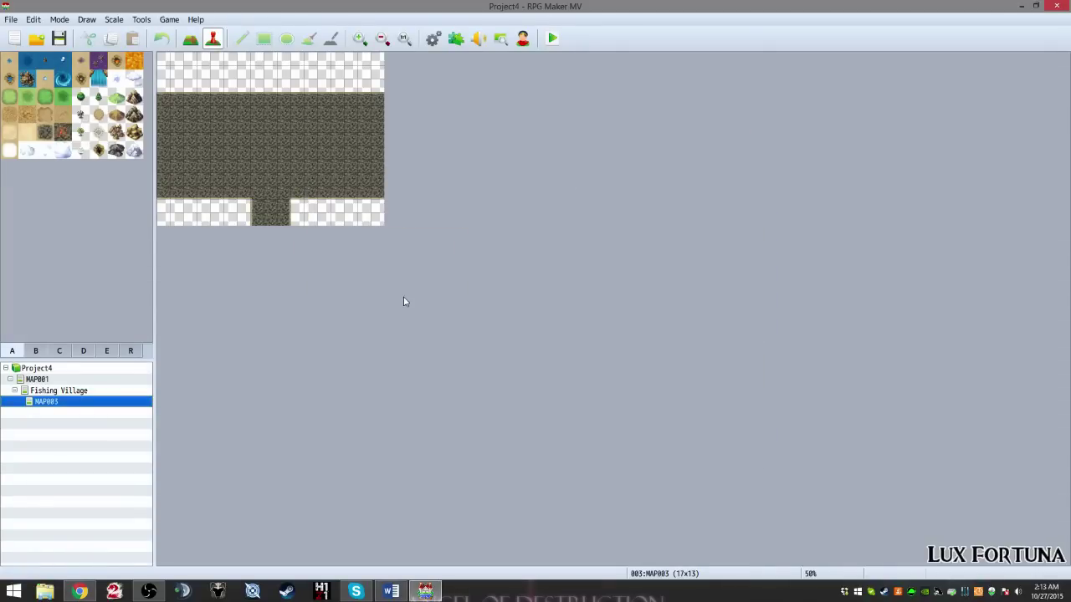
Step: Set the parallax background image of MAP003 to StarlitSky in its map properties
{"action": "right_click", "coordinate": [57, 405]}
{"action": "left_click", "coordinate": [80, 409]}
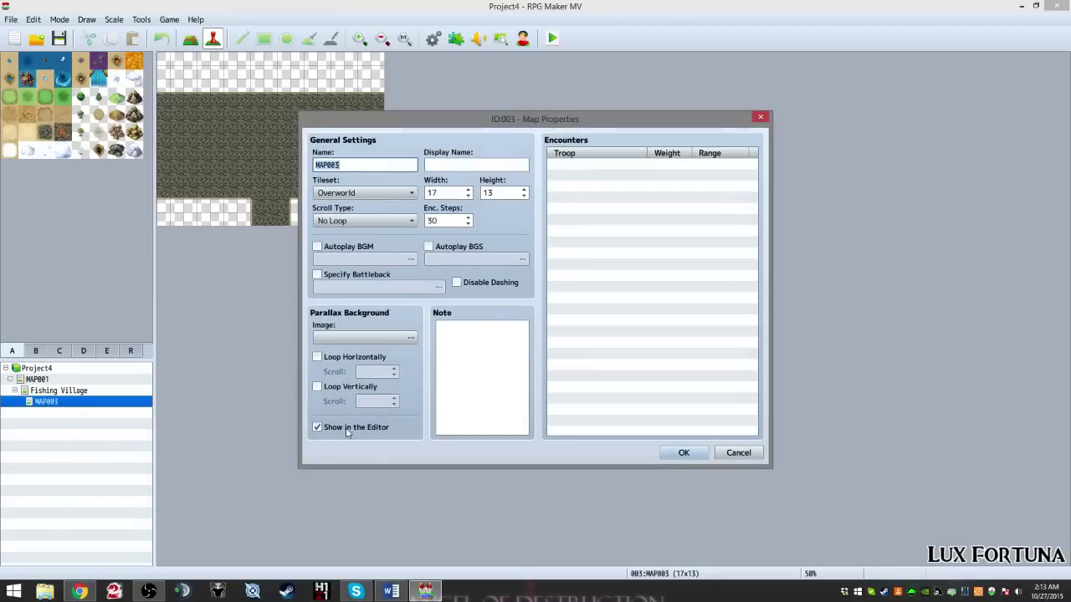
{"action": "left_click", "coordinate": [401, 341]}
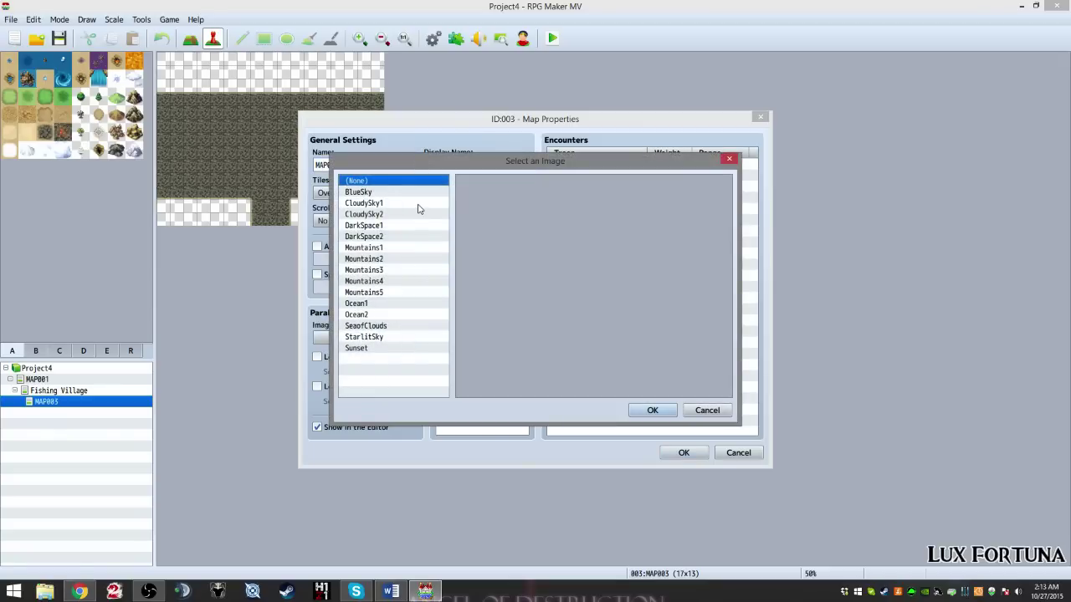
{"action": "key", "text": "Down"}
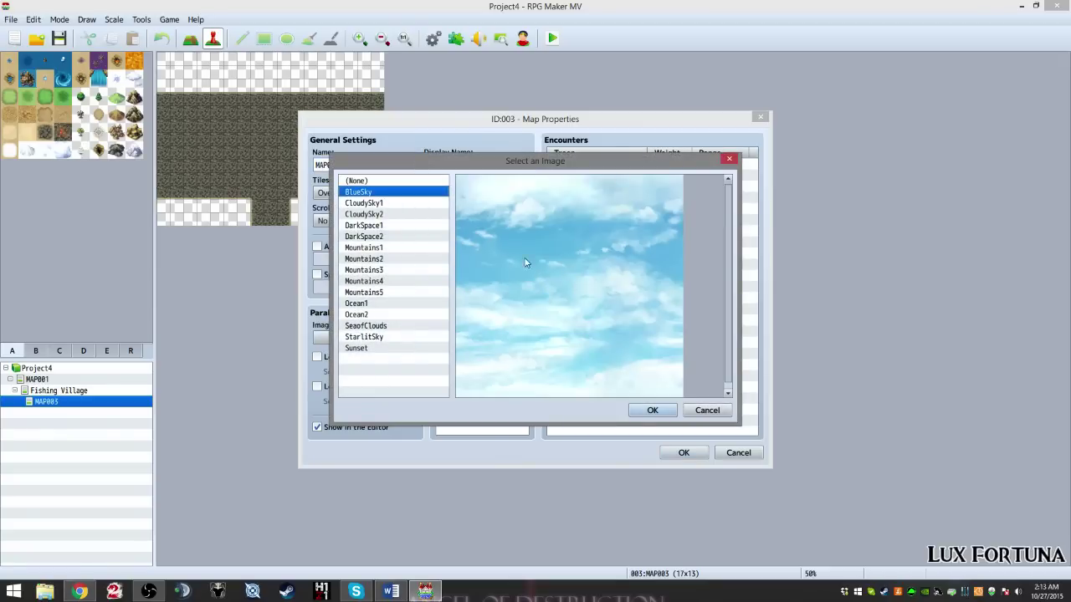
{"action": "key", "text": "Down"}
{"action": "key", "text": "Down"}
{"action": "key", "text": "Down"}
{"action": "key", "text": "Down"}
{"action": "key", "text": "Down"}
{"action": "key", "text": "Down"}
{"action": "key", "text": "Down"}
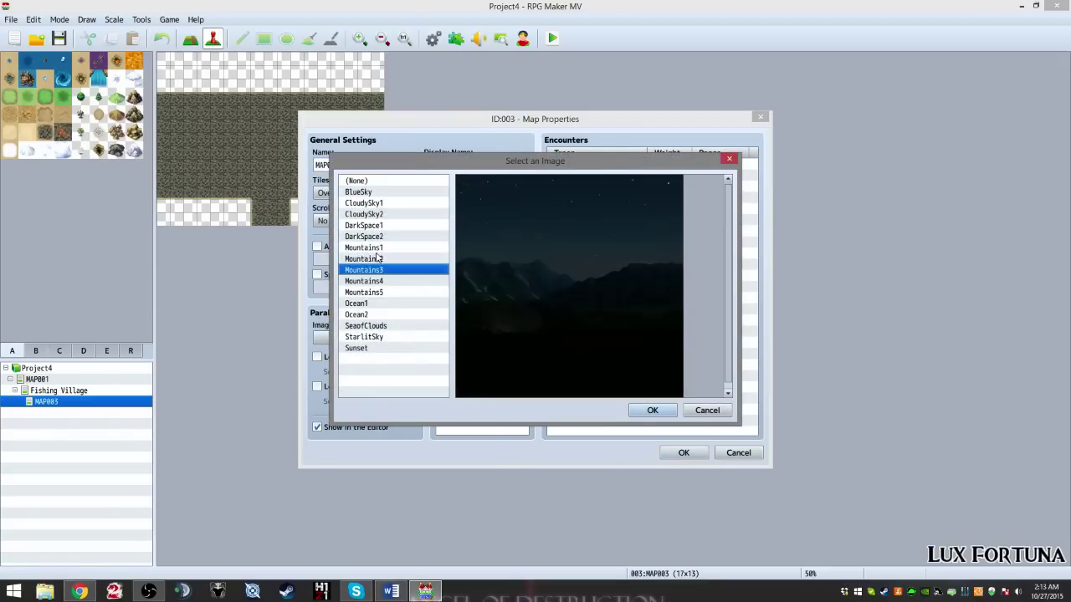
{"action": "key", "text": "Down"}
{"action": "key", "text": "Down"}
{"action": "key", "text": "Down"}
{"action": "key", "text": "Down"}
{"action": "key", "text": "Down"}
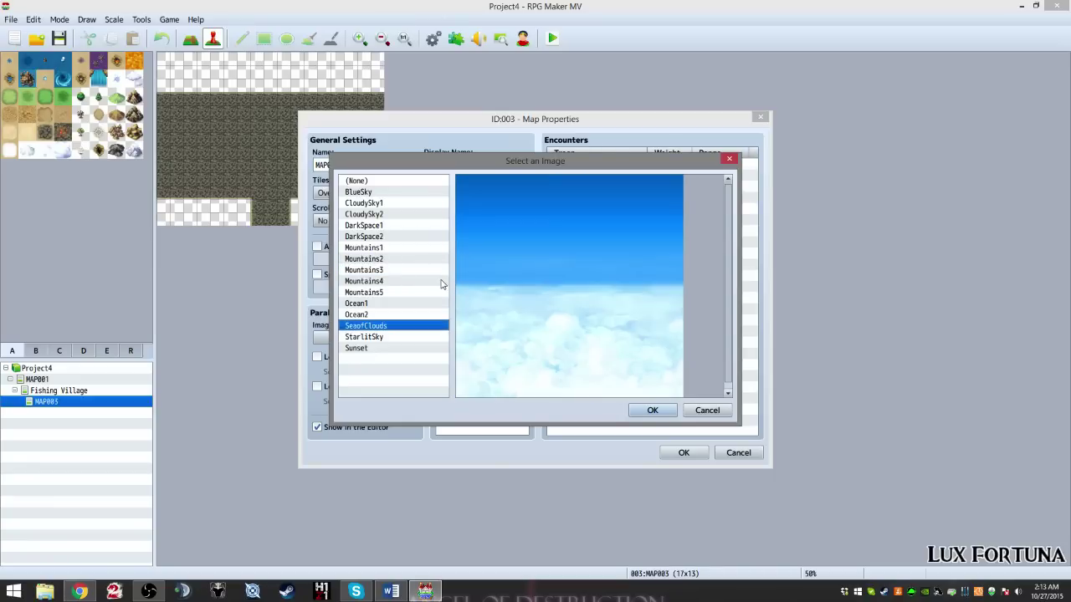
{"action": "key", "text": "Down"}
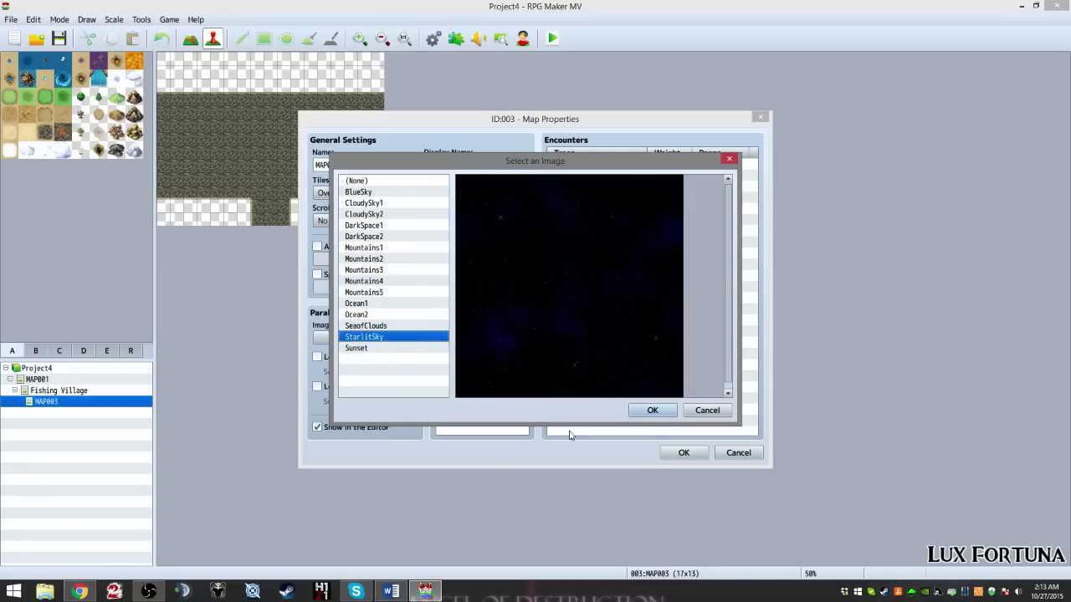
{"action": "left_click", "coordinate": [652, 410]}
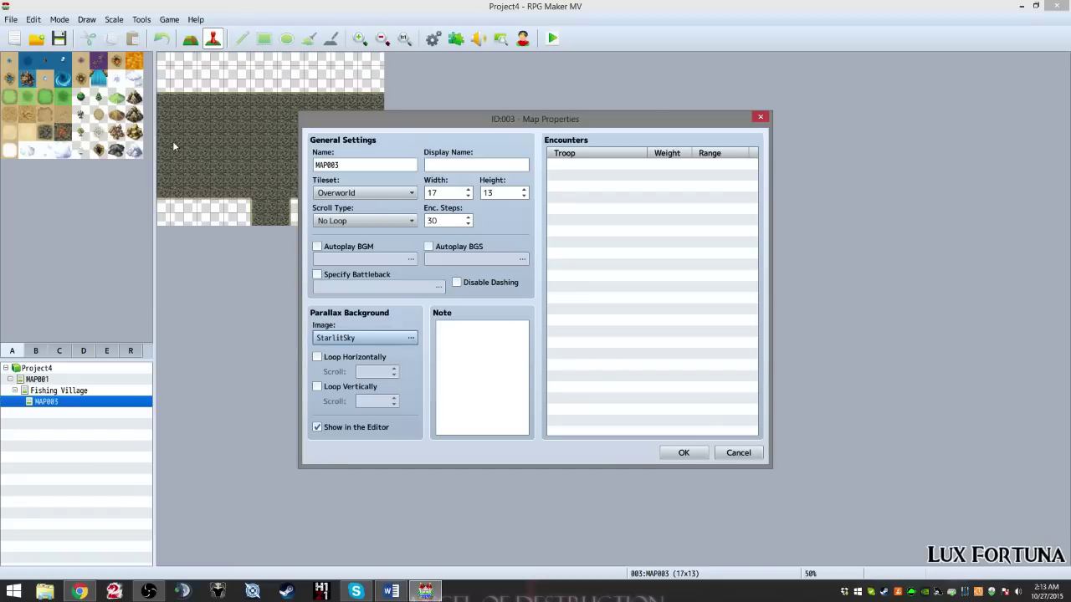
Step: Enable horizontal looping for the parallax background, adjust its scroll value and apply the map properties
{"action": "left_click", "coordinate": [320, 358]}
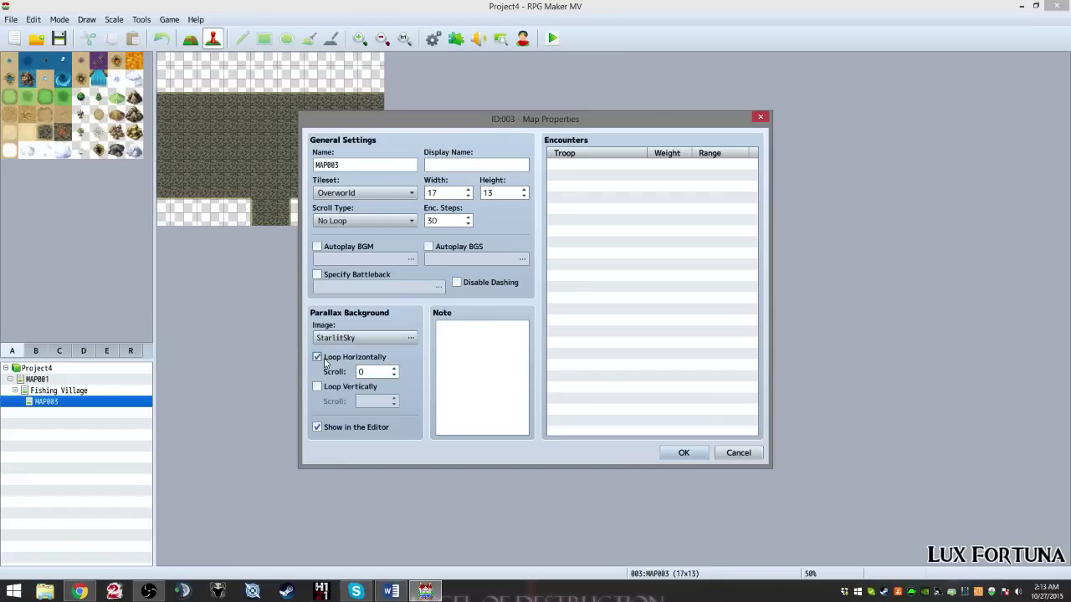
{"action": "left_click", "coordinate": [397, 374]}
{"action": "left_click", "coordinate": [677, 456]}
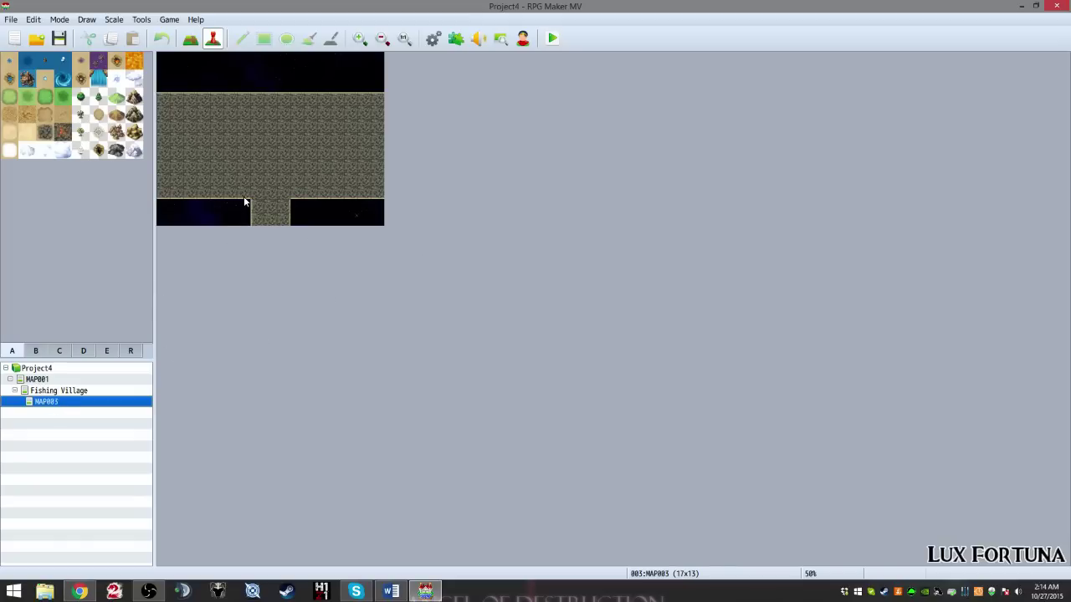
Step: Start a quick Transfer event at tile 8,12 in the southern exit of MAP003
{"action": "right_click", "coordinate": [264, 114]}
{"action": "left_click", "coordinate": [240, 102]}
{"action": "left_click", "coordinate": [240, 101]}
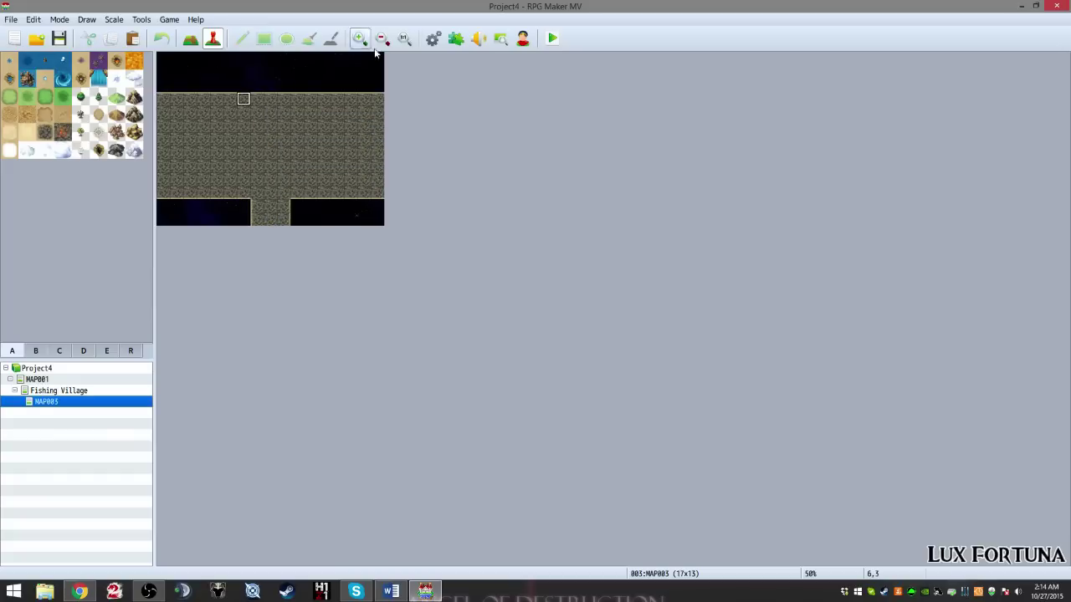
{"action": "left_click", "coordinate": [368, 39]}
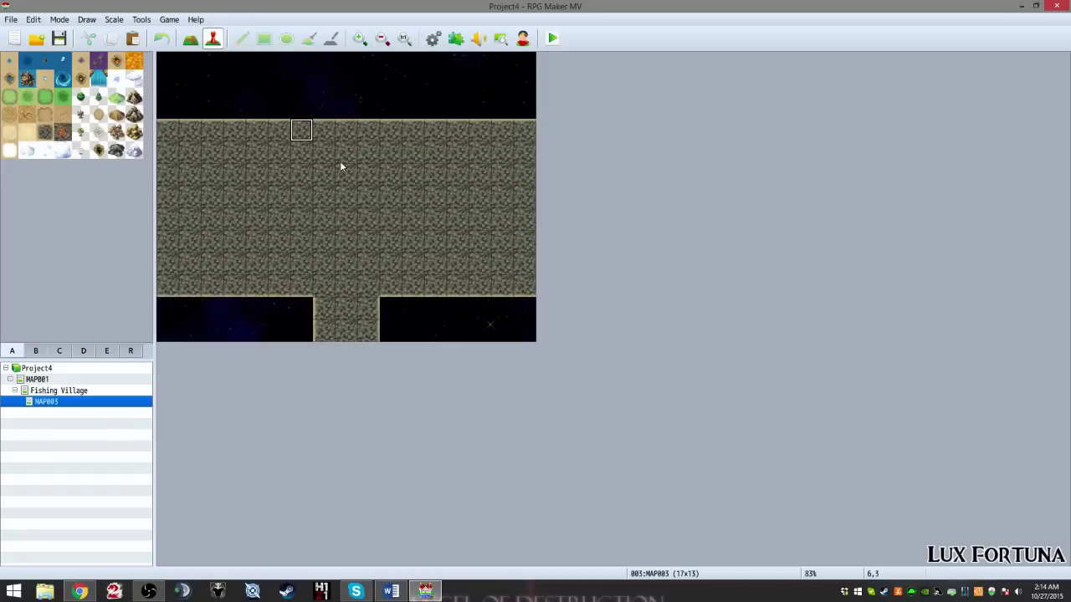
{"action": "left_click", "coordinate": [329, 331]}
{"action": "right_click", "coordinate": [346, 330]}
{"action": "mouse_move", "coordinate": [389, 419]}
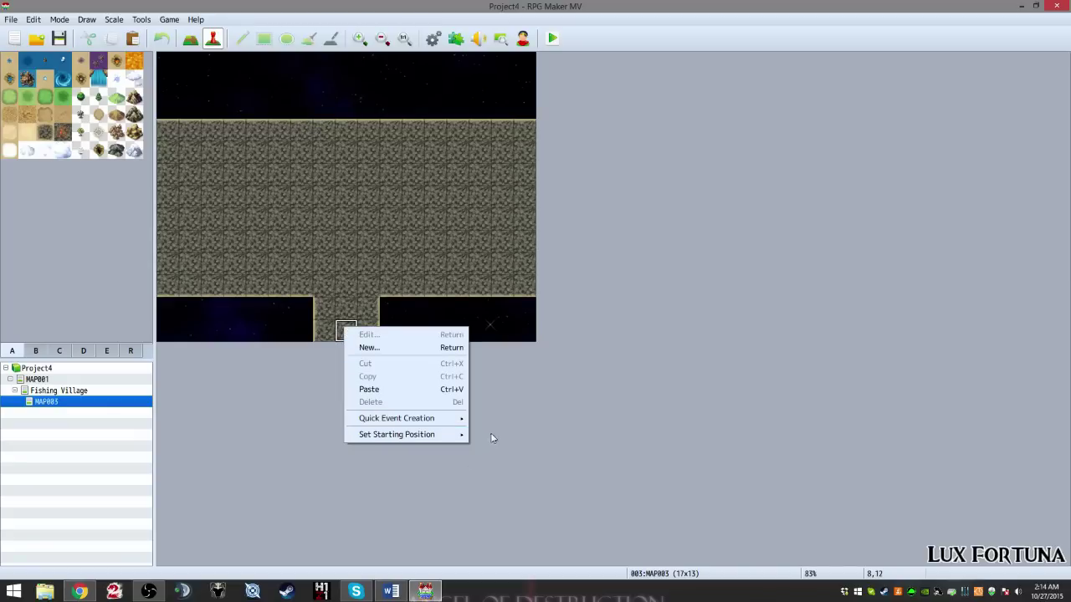
{"action": "left_click", "coordinate": [489, 419]}
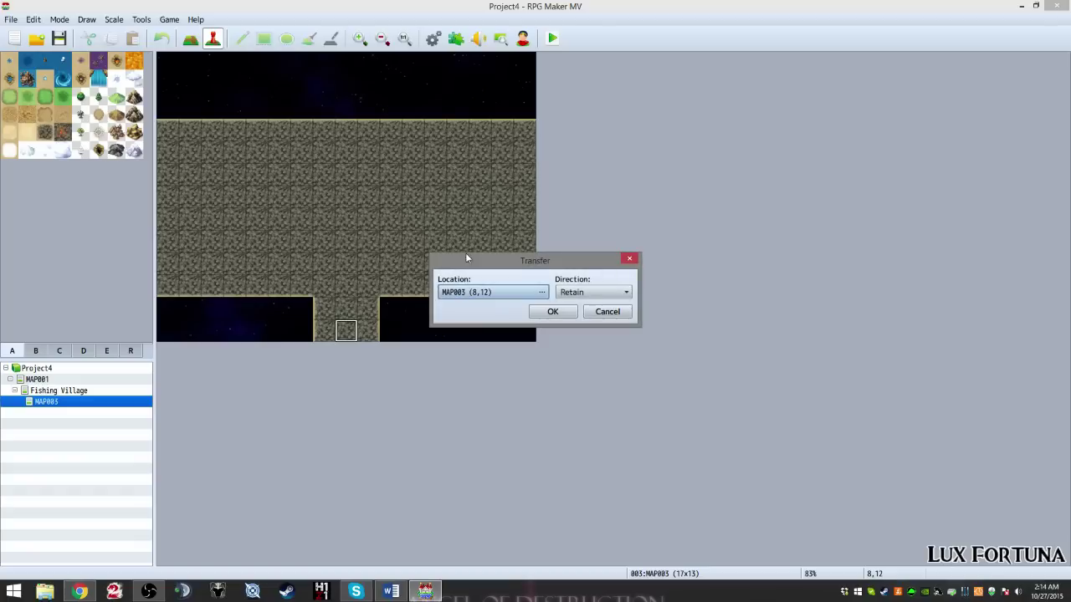
Step: Set the transfer destination to Fishing Village tile 6,1, just below the northern path's transfer events, and create the event
{"action": "left_click", "coordinate": [541, 292]}
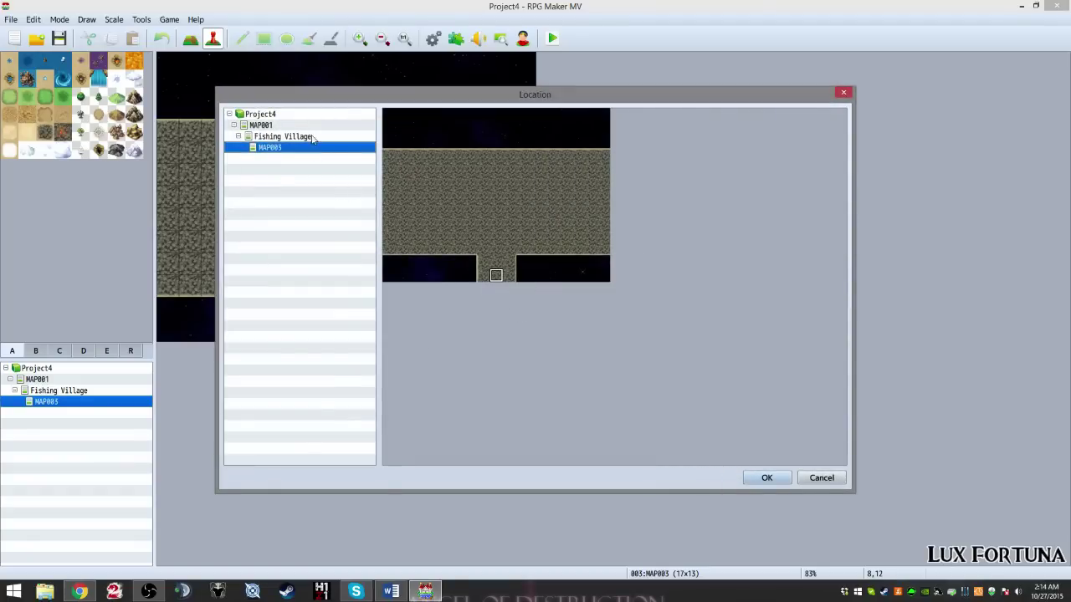
{"action": "left_click", "coordinate": [313, 139]}
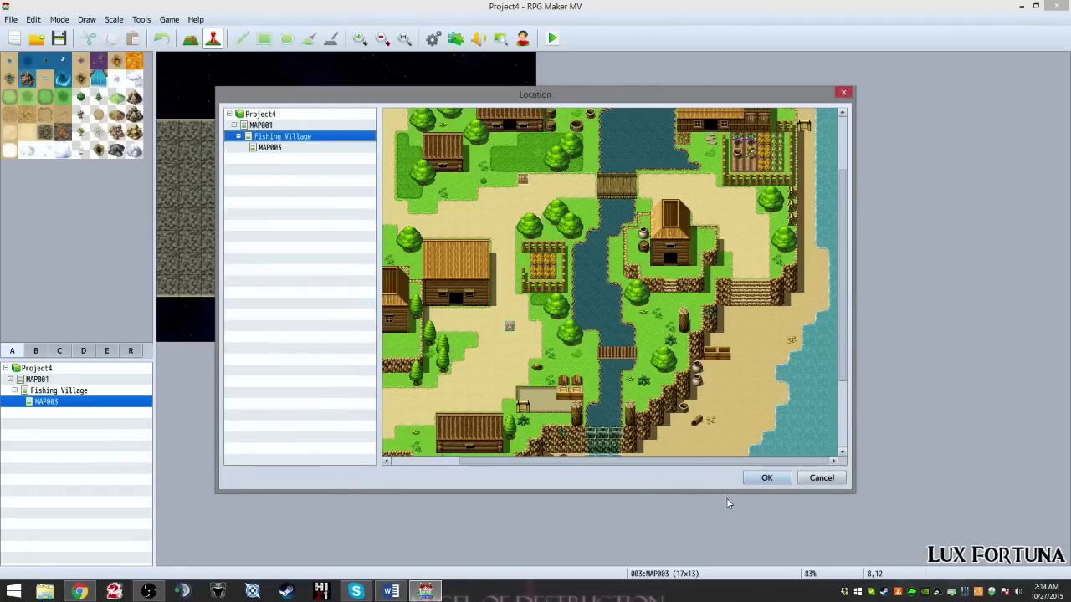
{"action": "left_click_drag", "start_coordinate": [728, 463], "coordinate": [606, 434]}
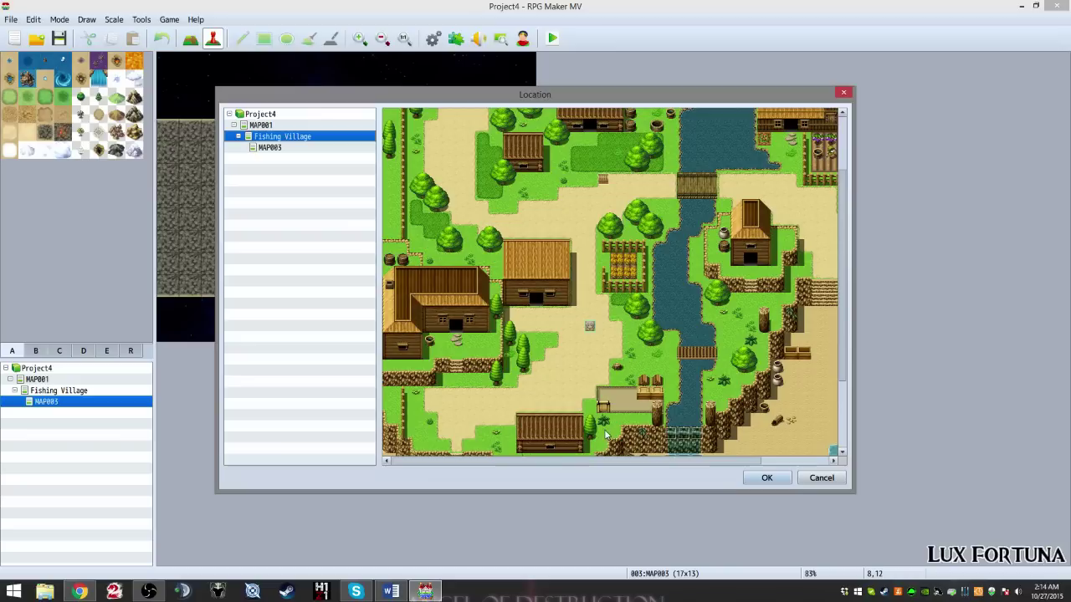
{"action": "left_click", "coordinate": [459, 117]}
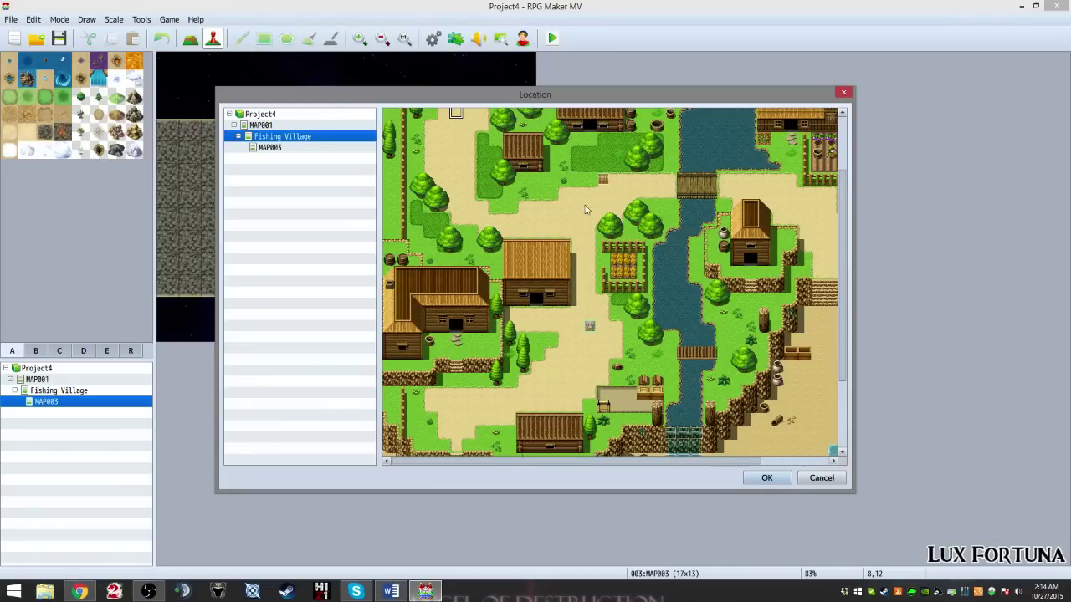
{"action": "scroll", "coordinate": [462, 123], "scroll_direction": "up", "scroll_amount": 3}
{"action": "left_click", "coordinate": [469, 125]}
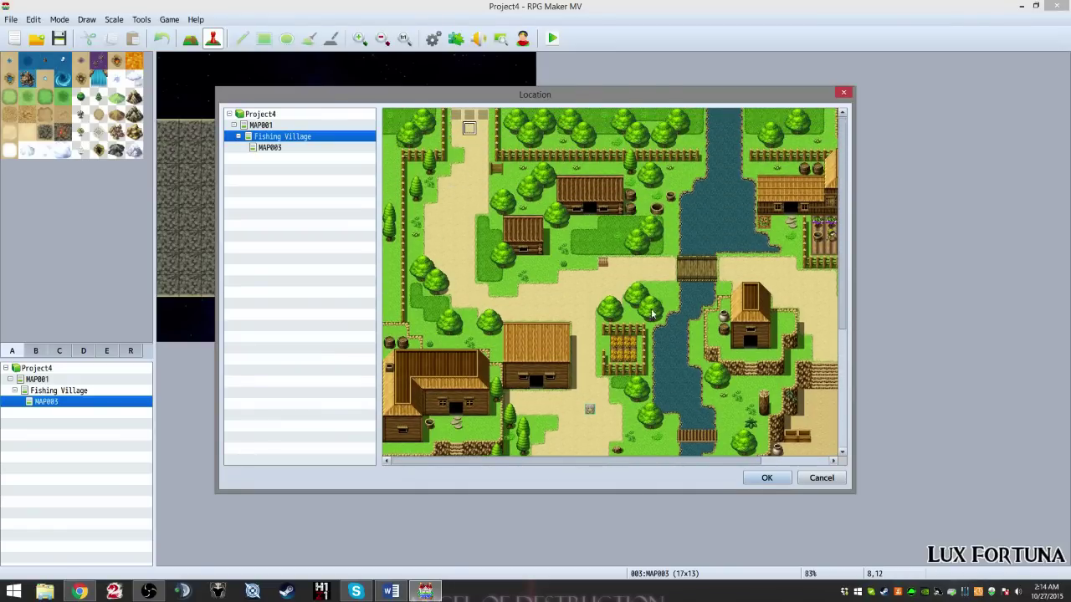
{"action": "left_click", "coordinate": [766, 477]}
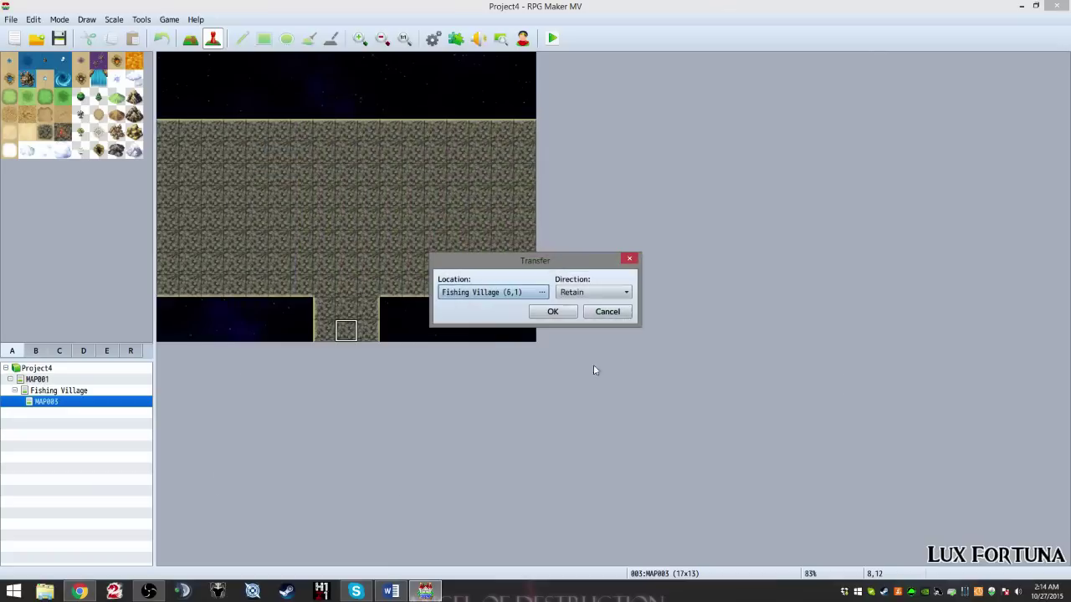
{"action": "left_click", "coordinate": [559, 314]}
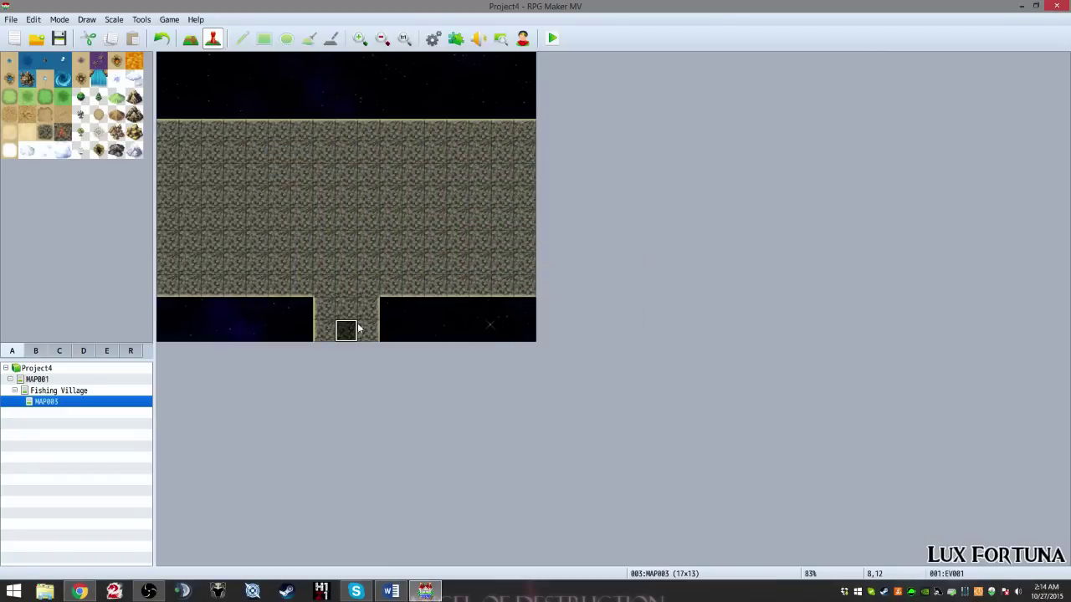
Step: Copy the exit's transfer event onto the adjacent tiles 7,12 and 9,12
{"action": "key", "text": "ctrl+c"}
{"action": "left_click", "coordinate": [324, 330]}
{"action": "key", "text": "ctrl+v"}
{"action": "left_click", "coordinate": [368, 330]}
{"action": "key", "text": "ctrl+v"}
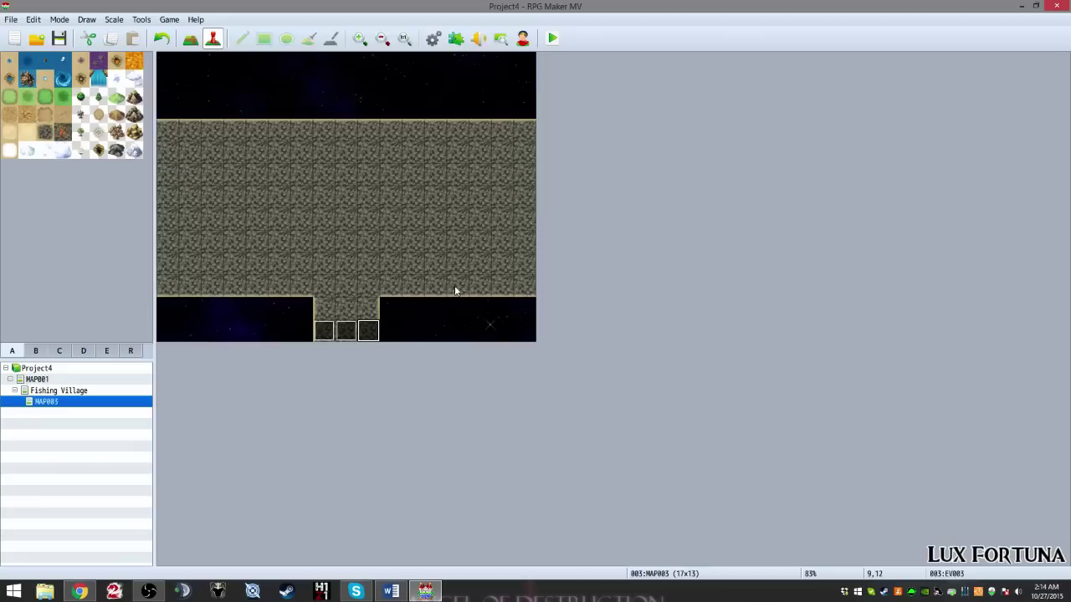
{"action": "right_click", "coordinate": [346, 153]}
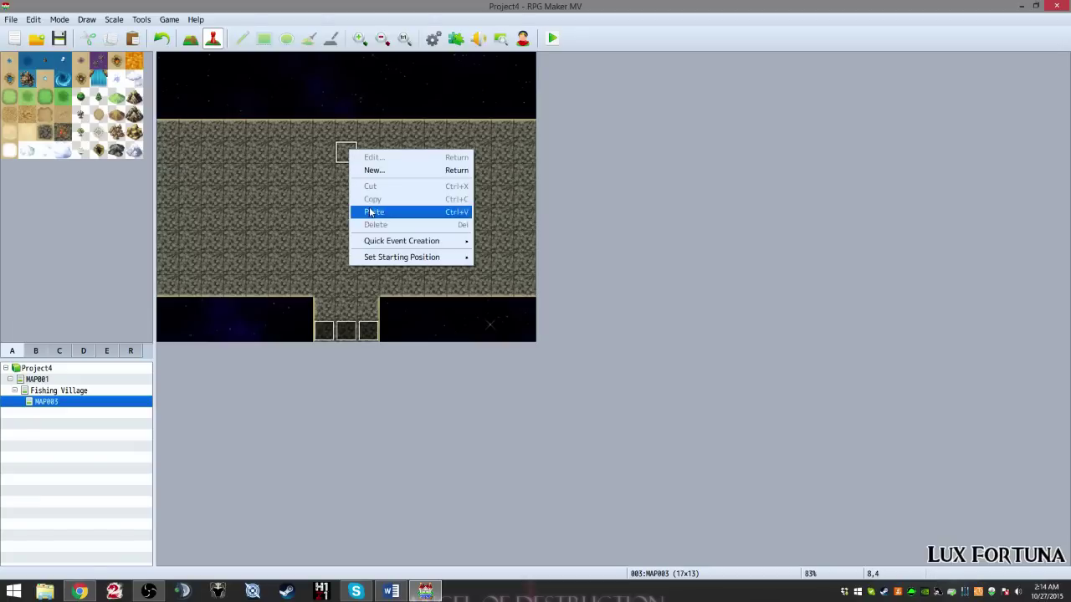
{"action": "left_click", "coordinate": [346, 151]}
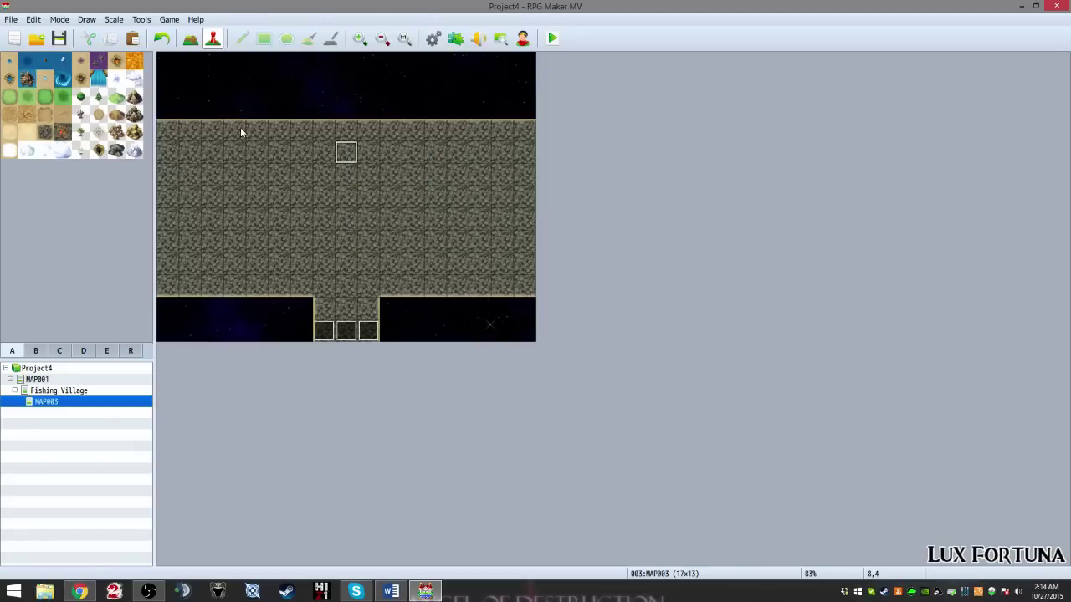
{"action": "right_click", "coordinate": [350, 159]}
{"action": "left_click", "coordinate": [370, 177]}
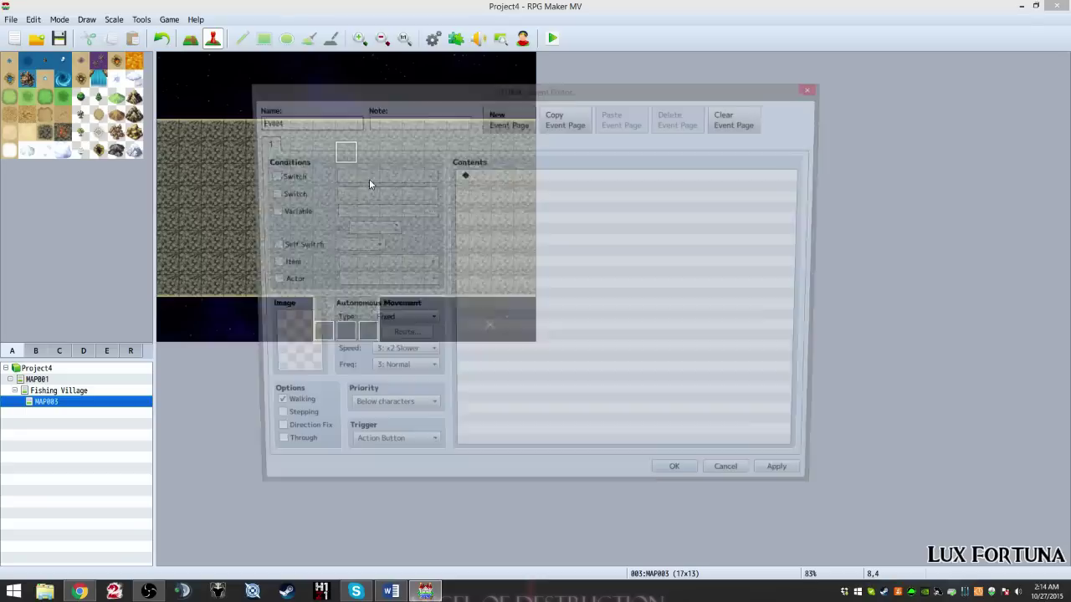
{"action": "left_click", "coordinate": [811, 88]}
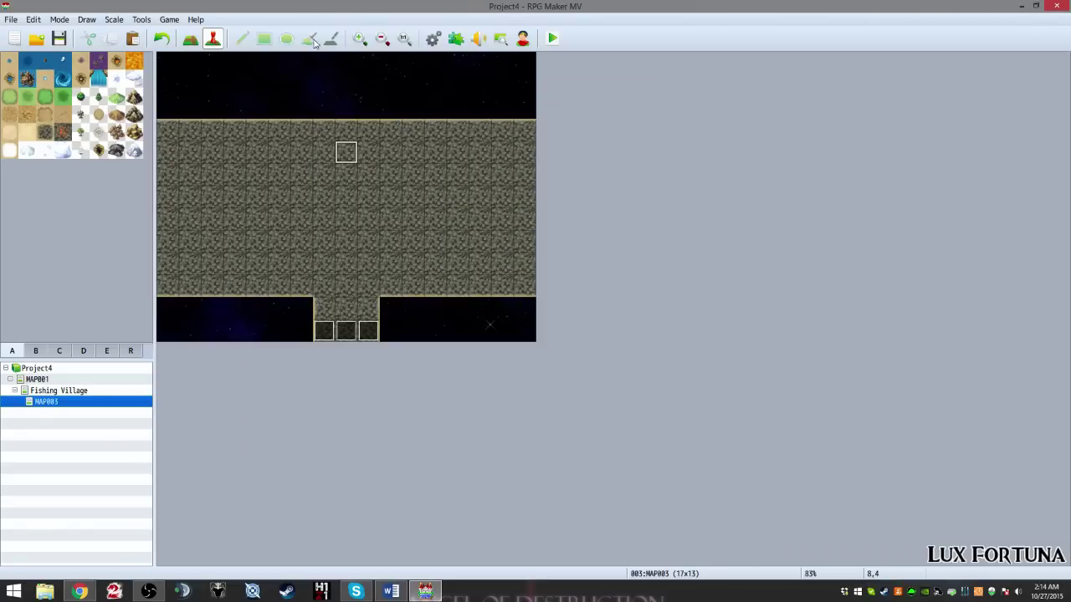
Step: Create a new event at tile 8,4 of MAP003 and give it the front-facing purple winged creature from the Monster image set
{"action": "right_click", "coordinate": [348, 149]}
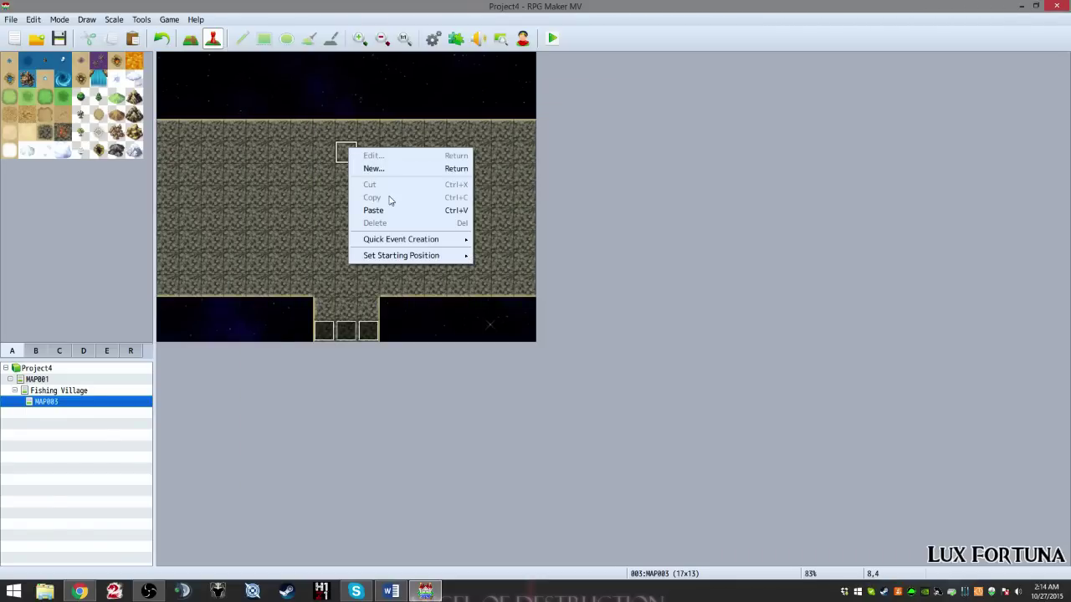
{"action": "left_click", "coordinate": [381, 168]}
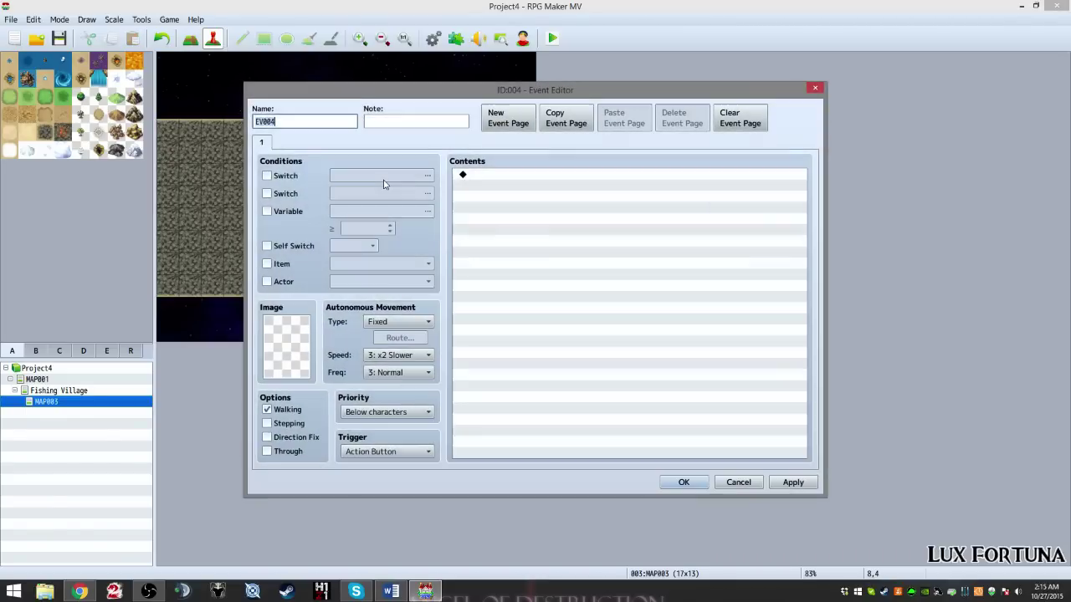
{"action": "double_click", "coordinate": [302, 338]}
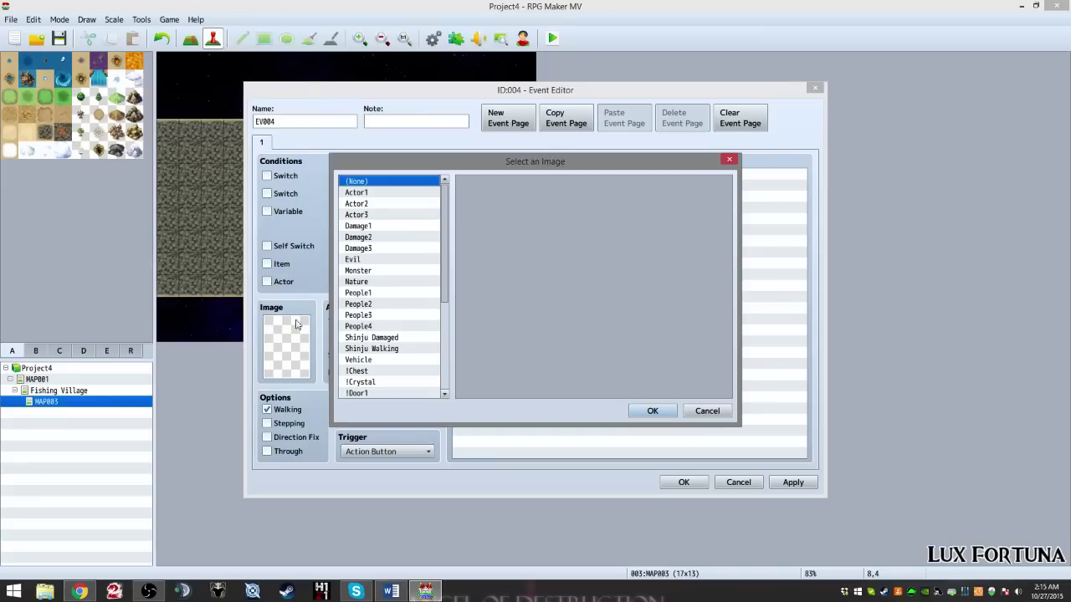
{"action": "left_click", "coordinate": [378, 282]}
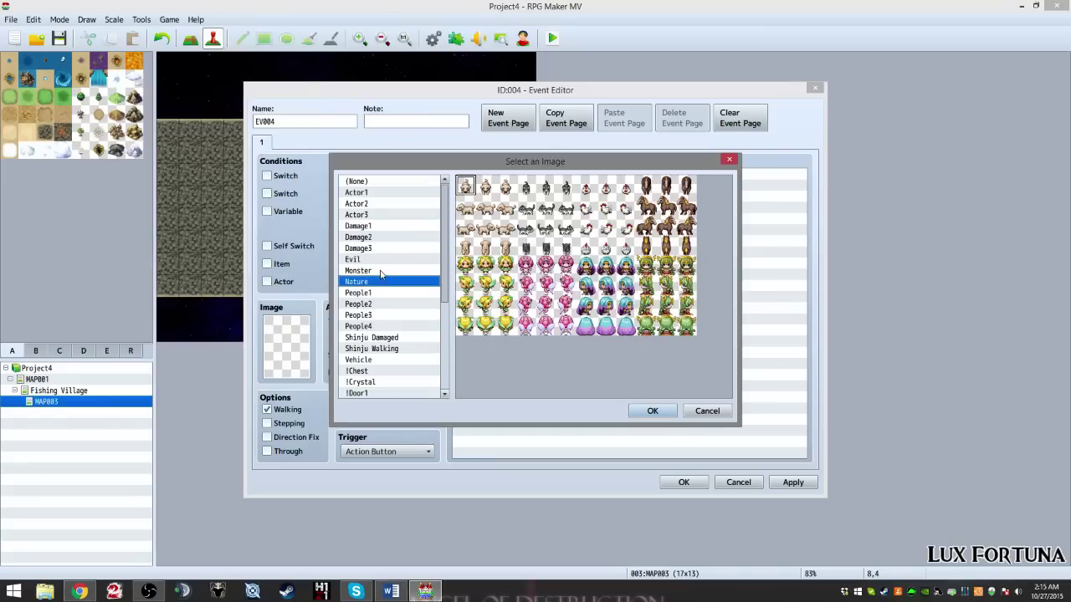
{"action": "left_click", "coordinate": [380, 271]}
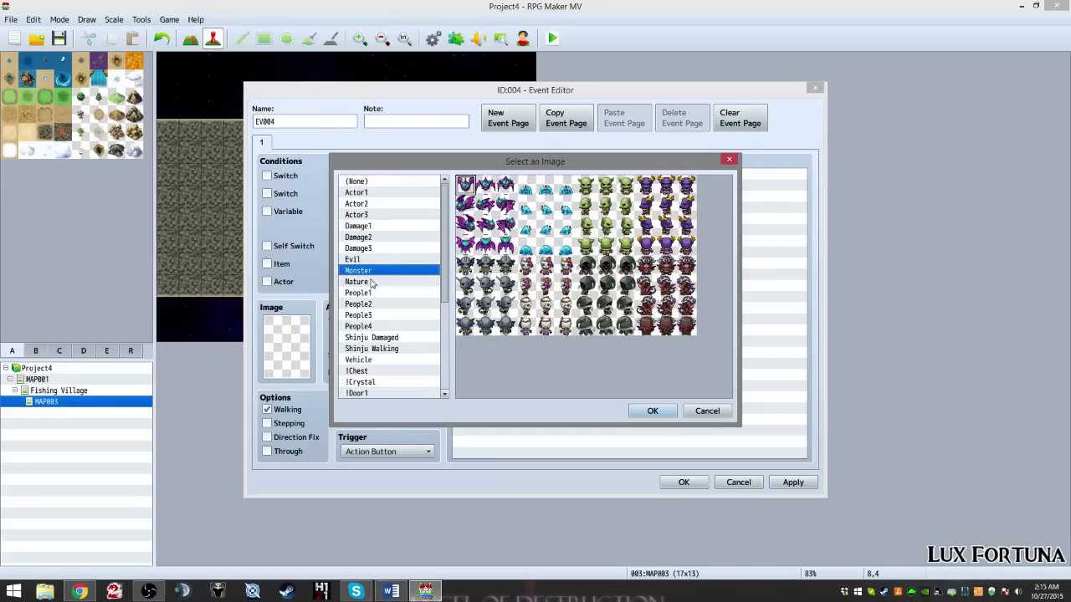
{"action": "left_click", "coordinate": [490, 191]}
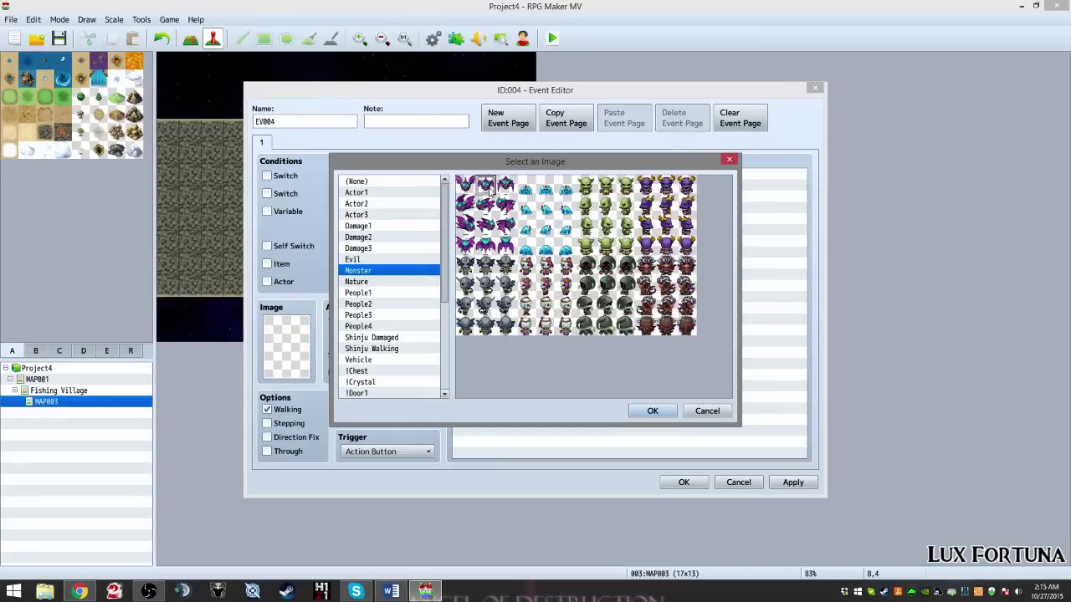
{"action": "left_click", "coordinate": [652, 412]}
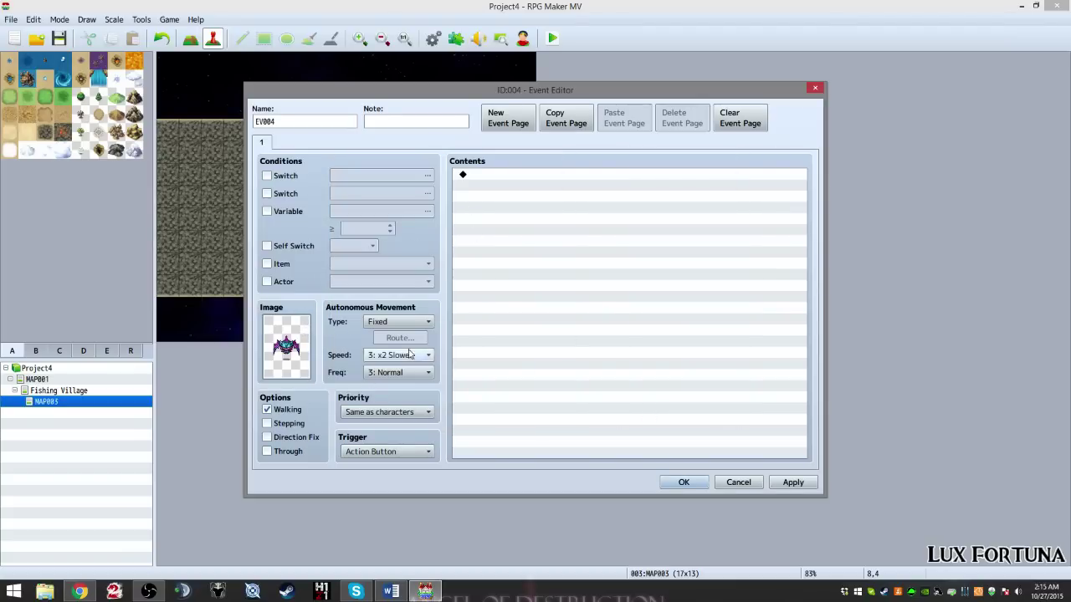
Step: Set the event's autonomous movement to Random with speed 4: Normal and frequency 5: Highest, and its trigger to Event Touch
{"action": "left_click", "coordinate": [375, 323]}
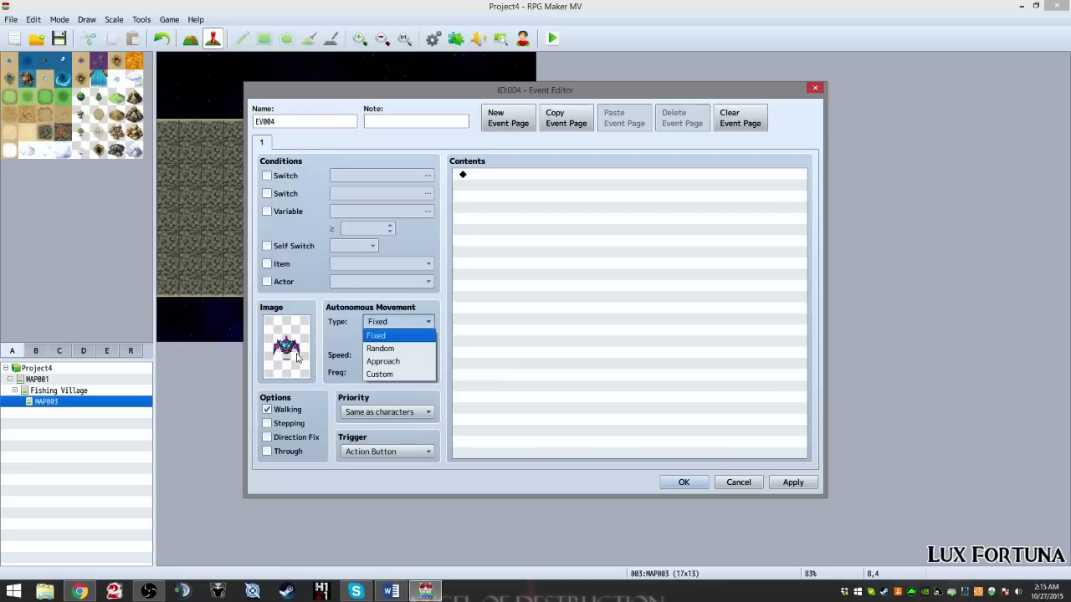
{"action": "left_click", "coordinate": [391, 348]}
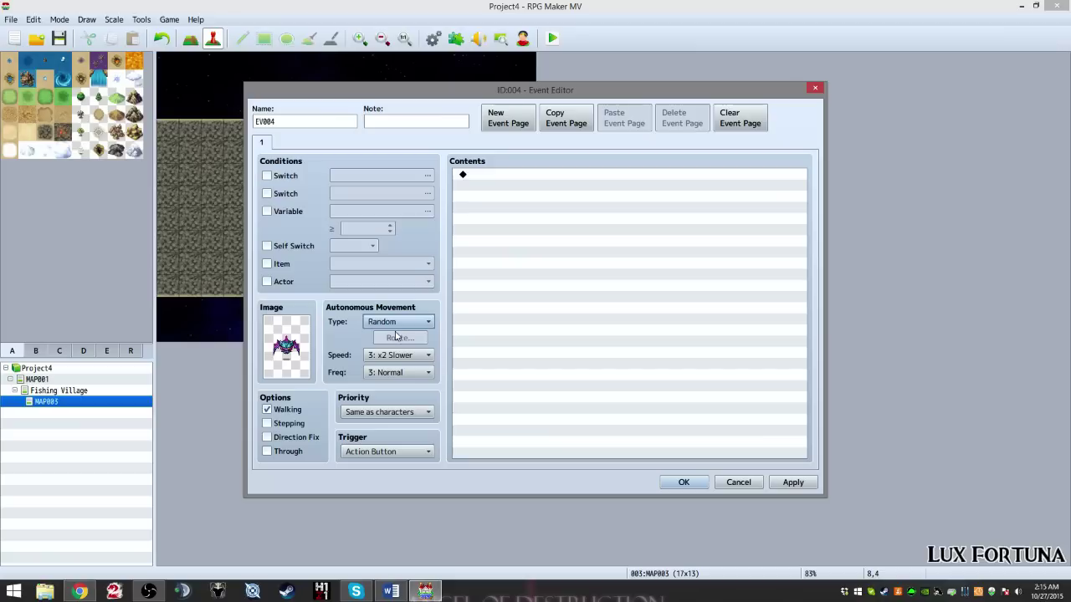
{"action": "left_click", "coordinate": [398, 355]}
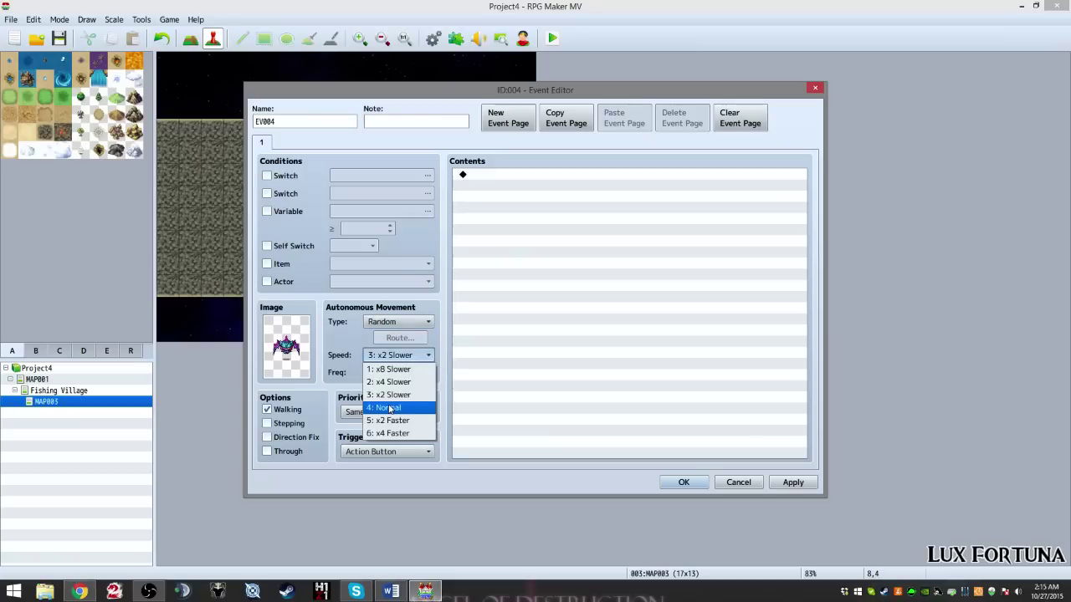
{"action": "left_click", "coordinate": [389, 408]}
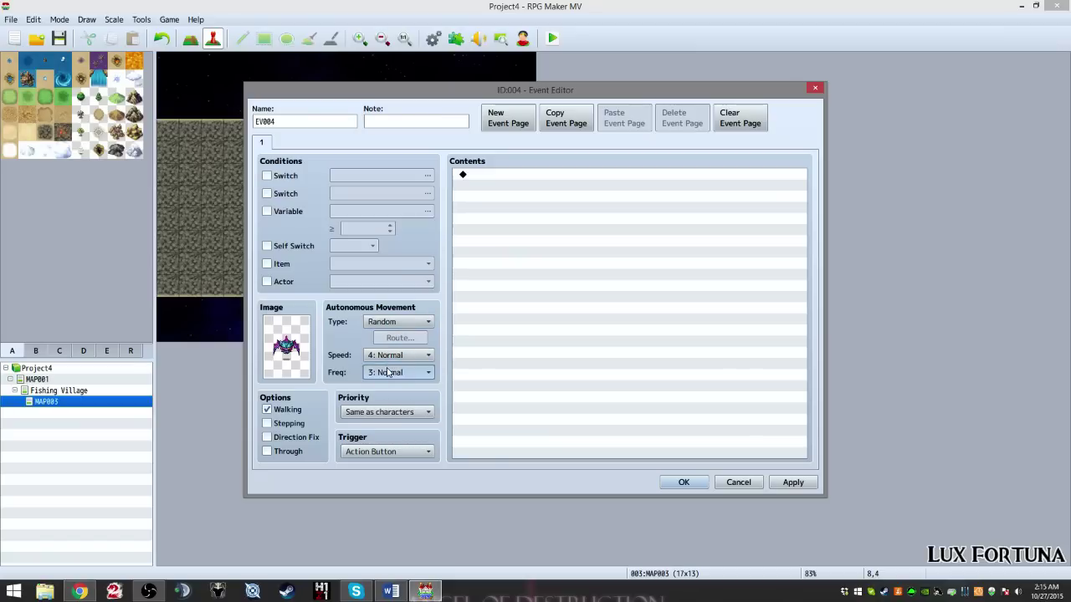
{"action": "left_click", "coordinate": [389, 372]}
{"action": "left_click", "coordinate": [391, 438]}
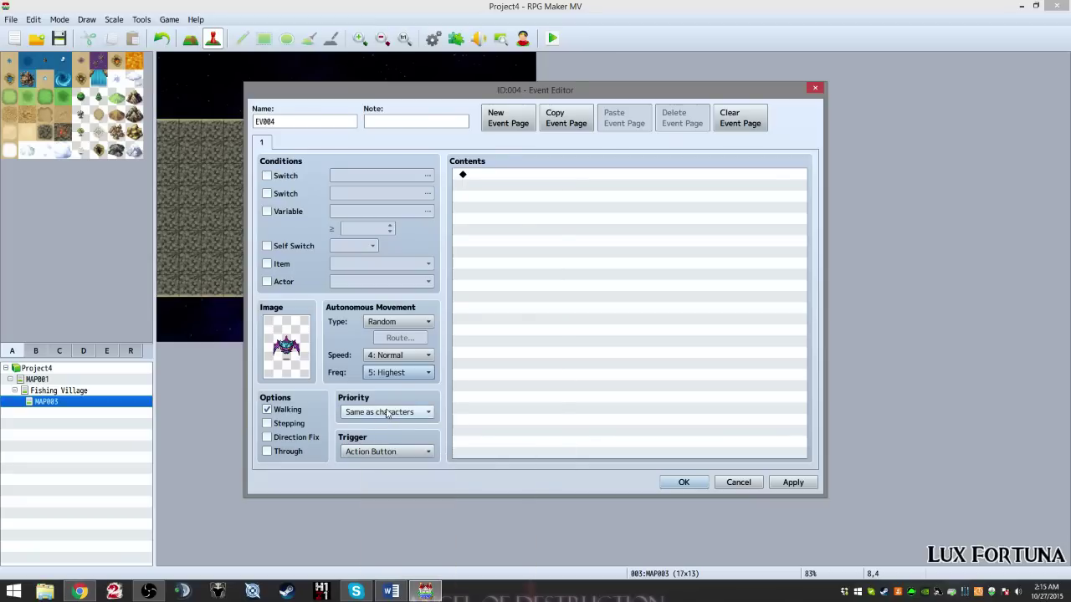
{"action": "left_click", "coordinate": [365, 452]}
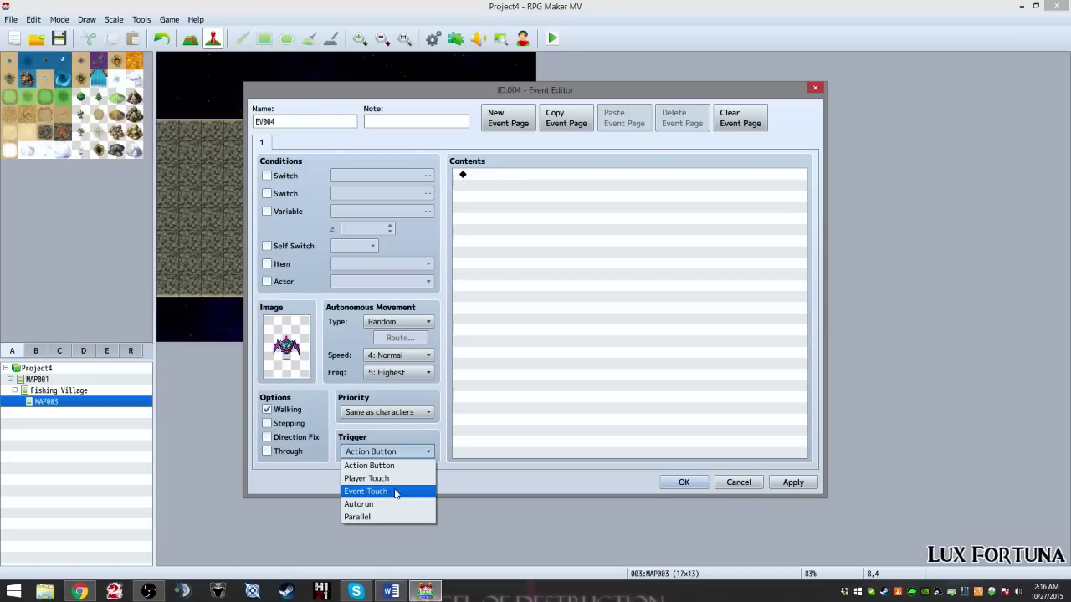
{"action": "left_click", "coordinate": [396, 492]}
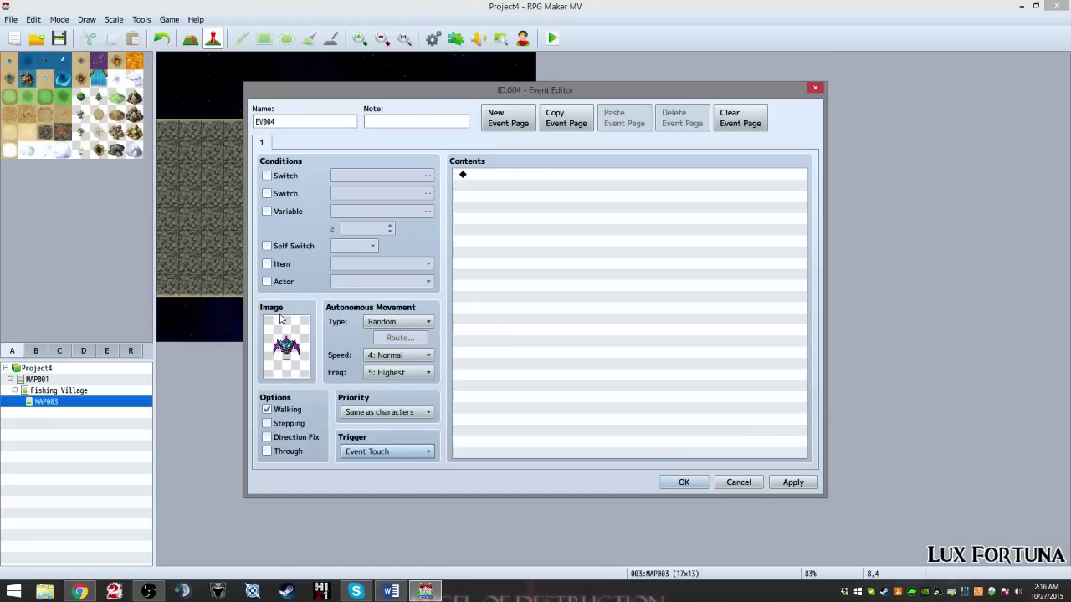
Step: Add a Show Text command reading "!!!!" to the event's contents, previewing the message before accepting it
{"action": "left_click", "coordinate": [548, 331]}
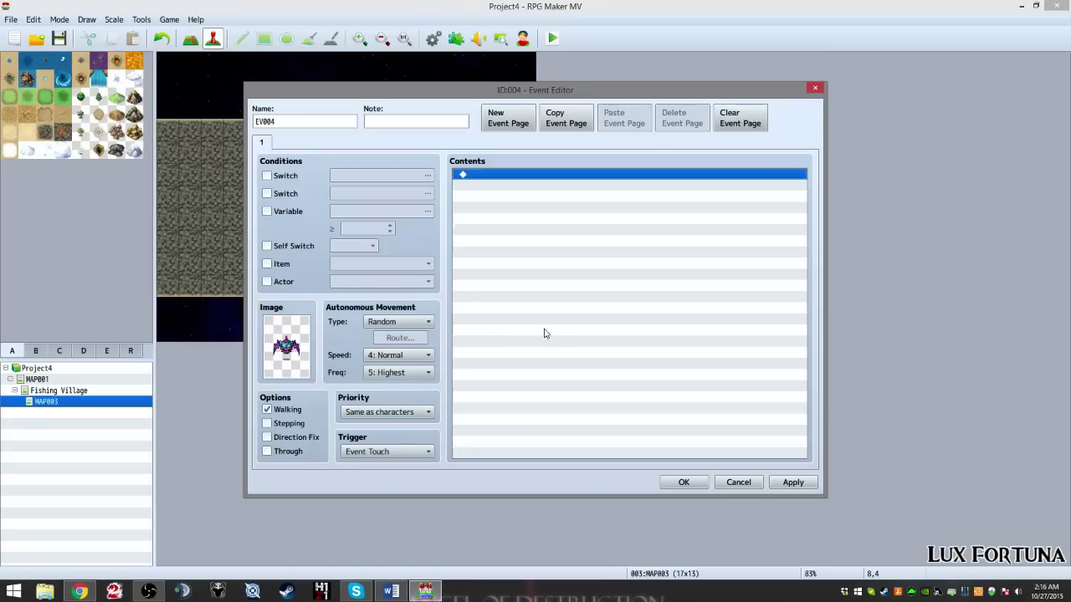
{"action": "double_click", "coordinate": [473, 176]}
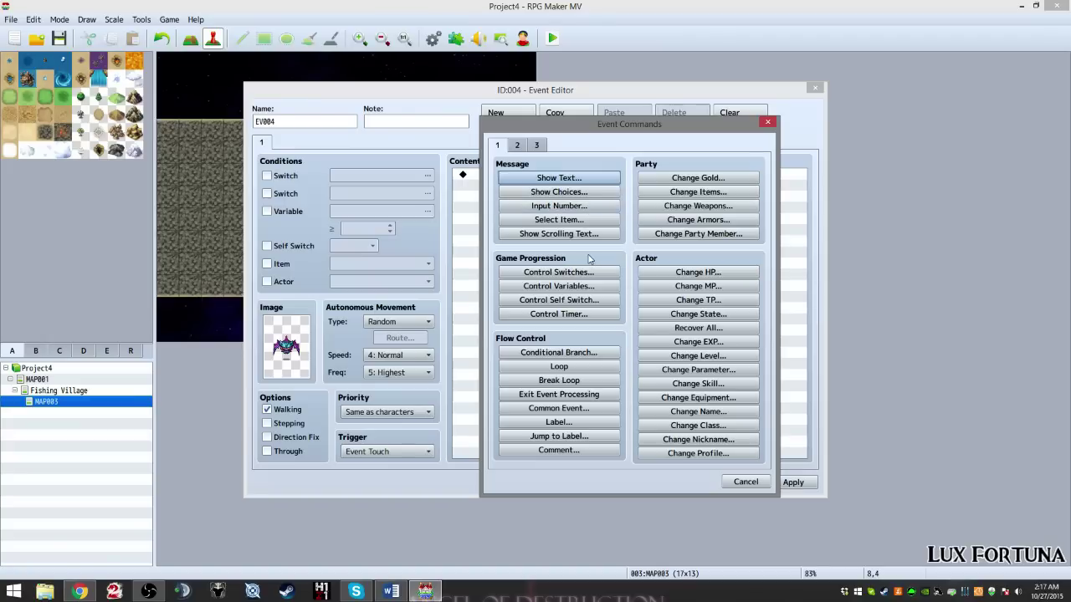
{"action": "left_click", "coordinate": [533, 179]}
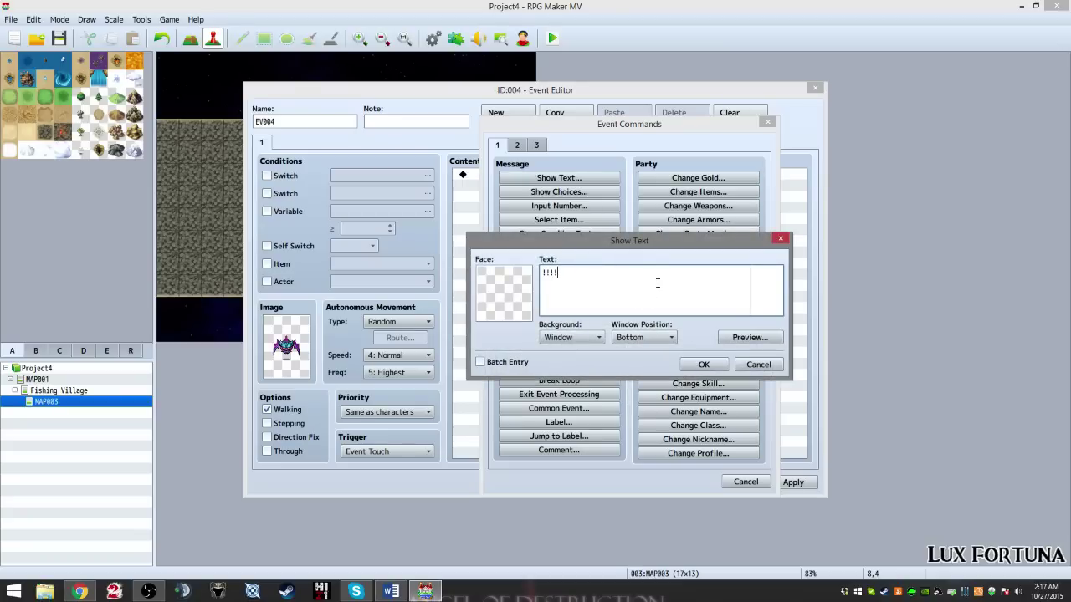
{"action": "left_click", "coordinate": [751, 336]}
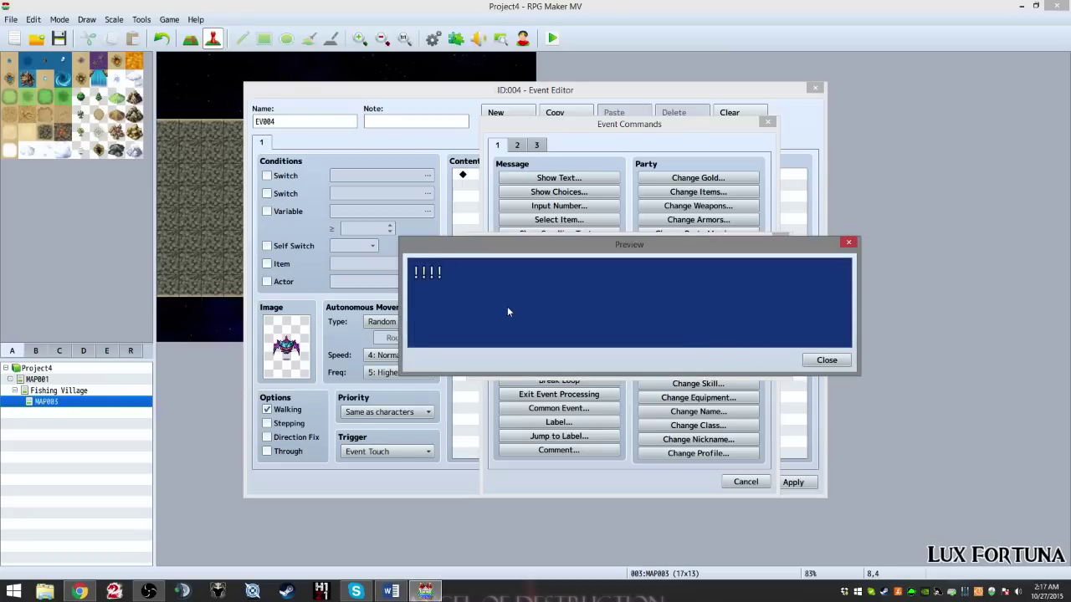
{"action": "left_click", "coordinate": [825, 361]}
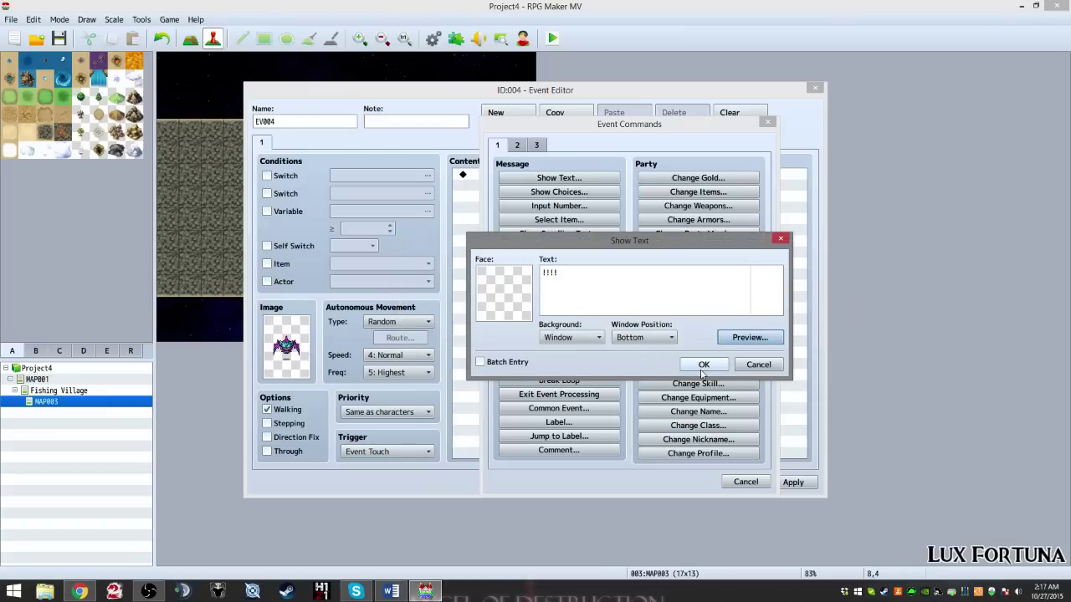
{"action": "left_click", "coordinate": [705, 366]}
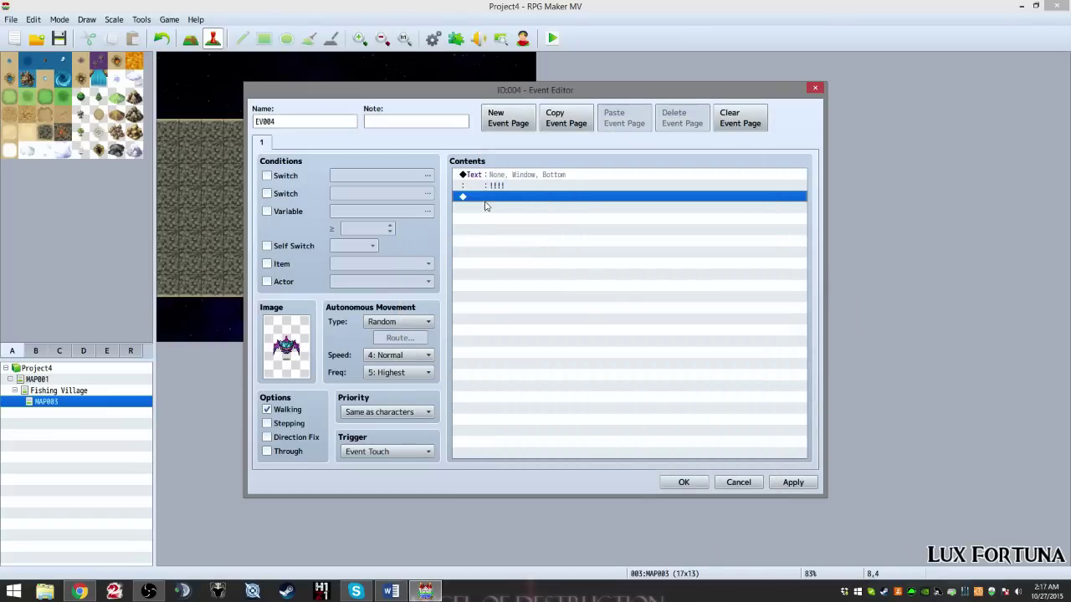
Step: Start inserting another command below the message, opening the second page of event commands
{"action": "right_click", "coordinate": [486, 206]}
{"action": "left_click", "coordinate": [500, 210]}
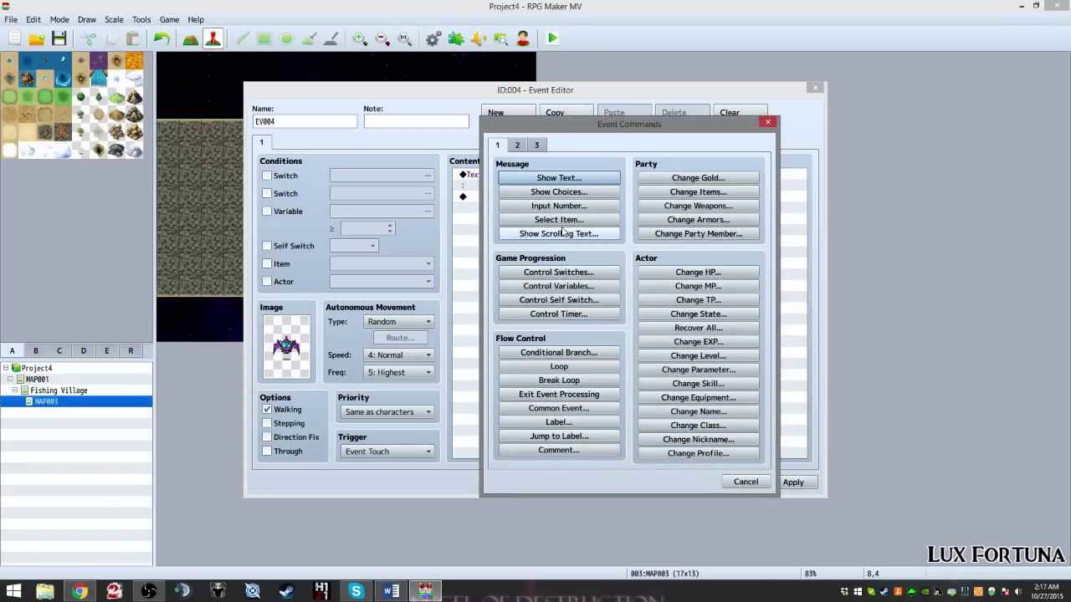
{"action": "left_click", "coordinate": [520, 149]}
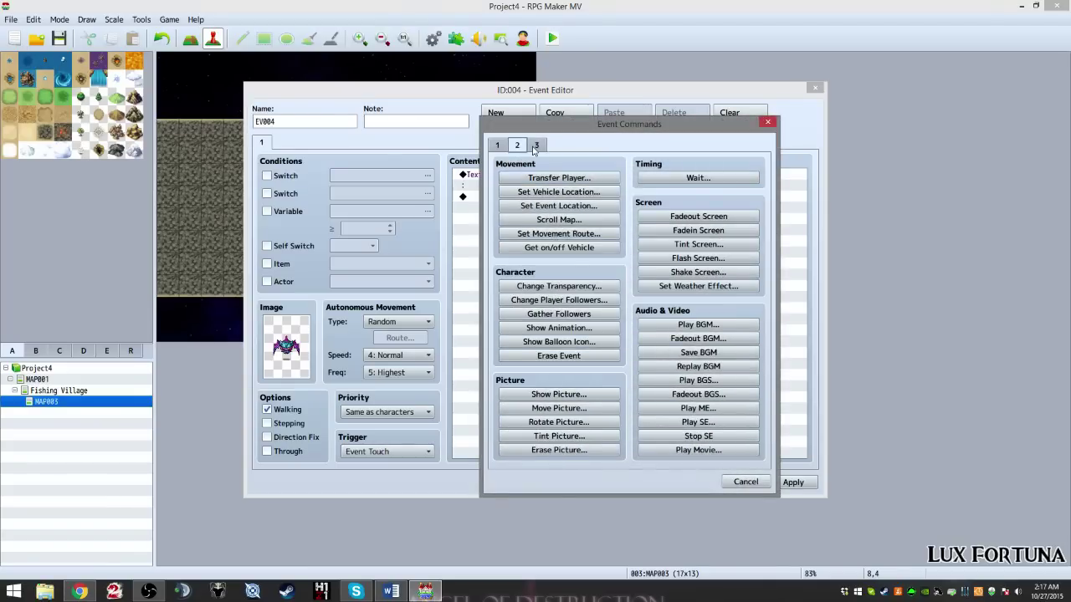
Step: Add a Battle Processing command to the event with the Bat troop by direct designation, enabling Can Escape and Can Lose
{"action": "left_click", "coordinate": [535, 146]}
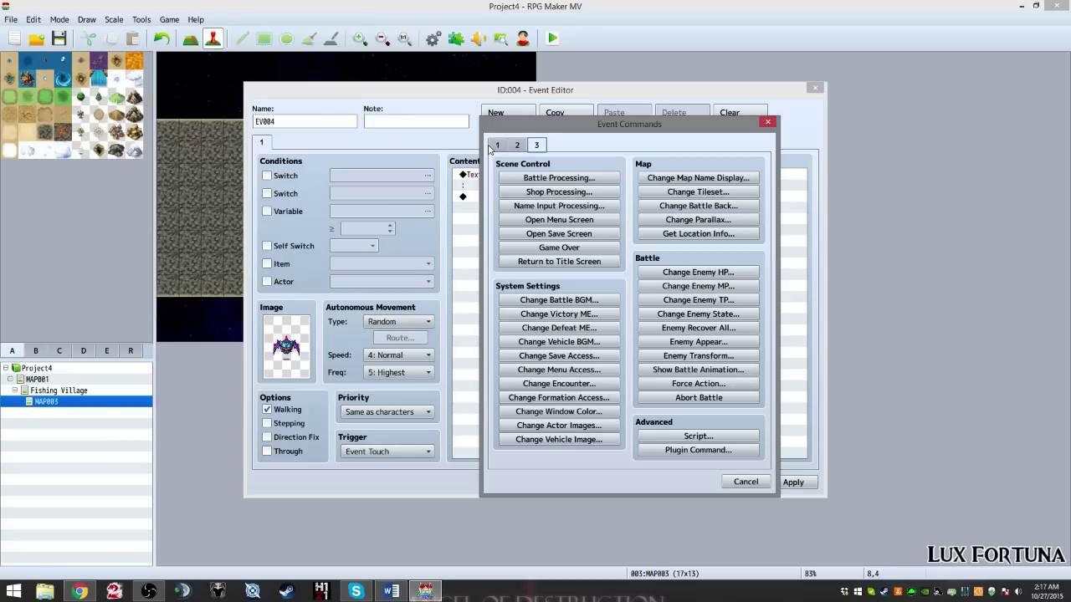
{"action": "left_click", "coordinate": [560, 181]}
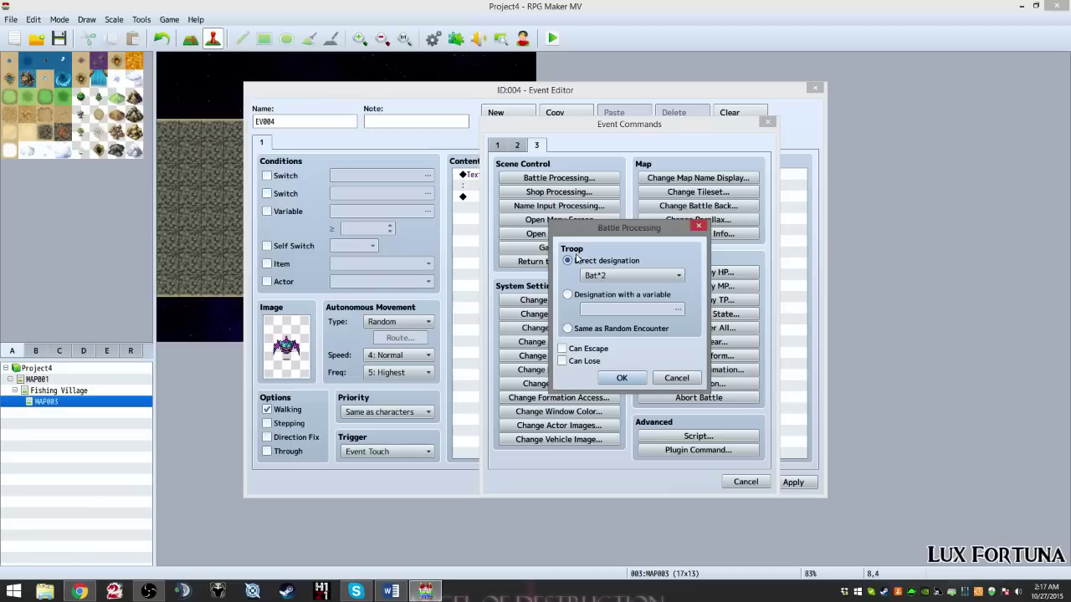
{"action": "left_click", "coordinate": [609, 276]}
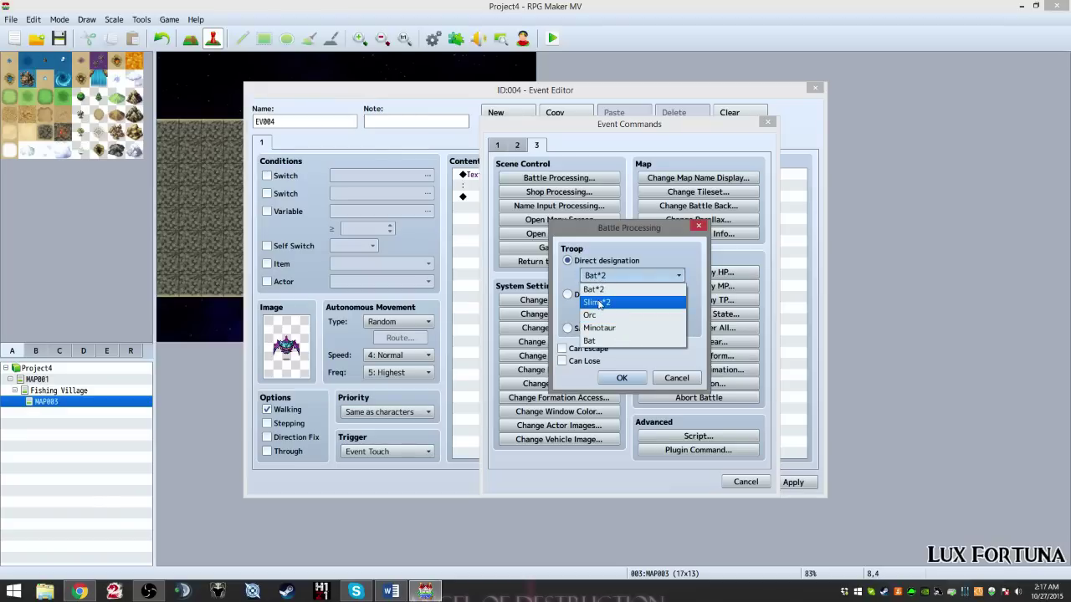
{"action": "left_click", "coordinate": [601, 339]}
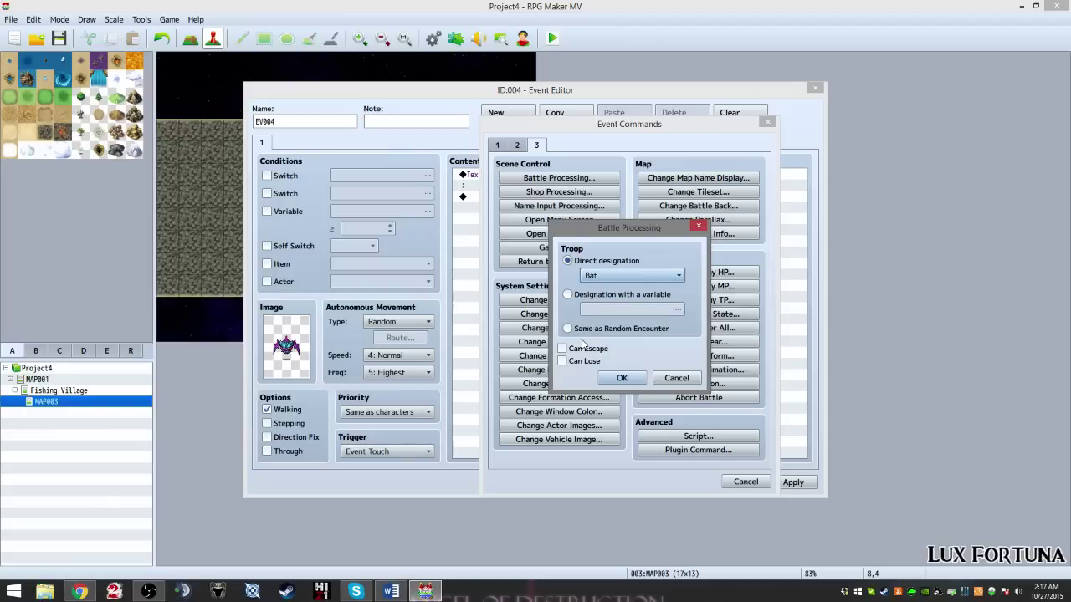
{"action": "left_click", "coordinate": [589, 351]}
{"action": "left_click", "coordinate": [584, 365]}
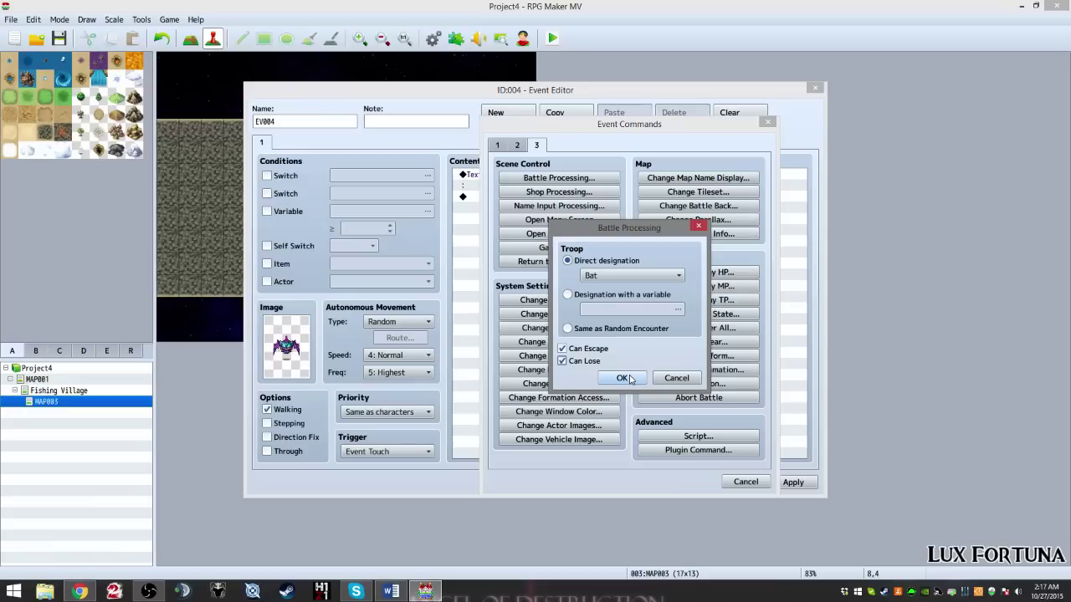
{"action": "left_click", "coordinate": [622, 379]}
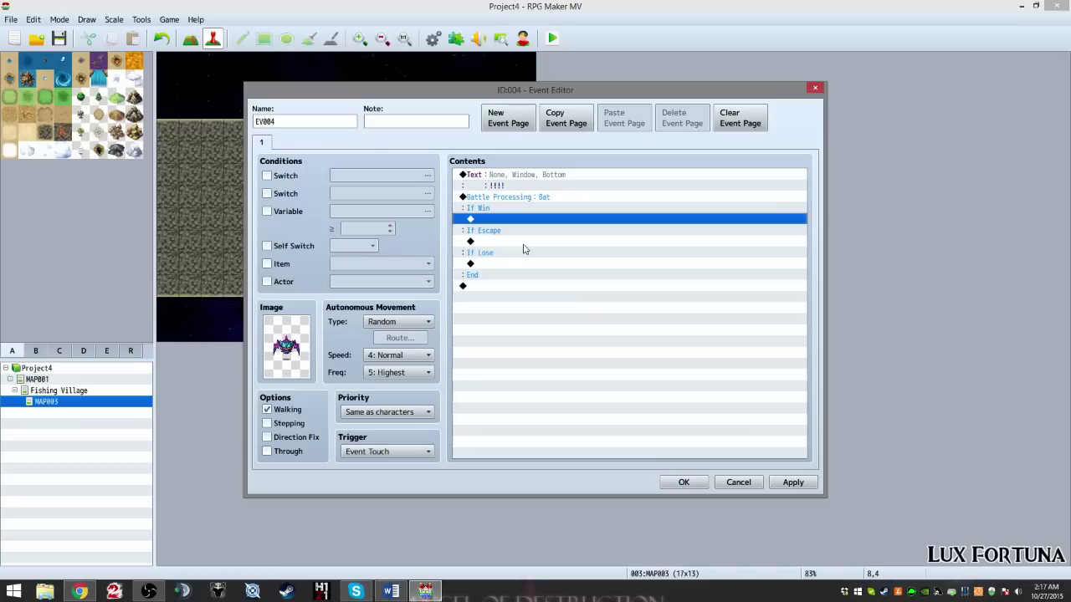
Step: Review the battle command's win, escape and lose branches, and apply and close the event
{"action": "left_click", "coordinate": [527, 208]}
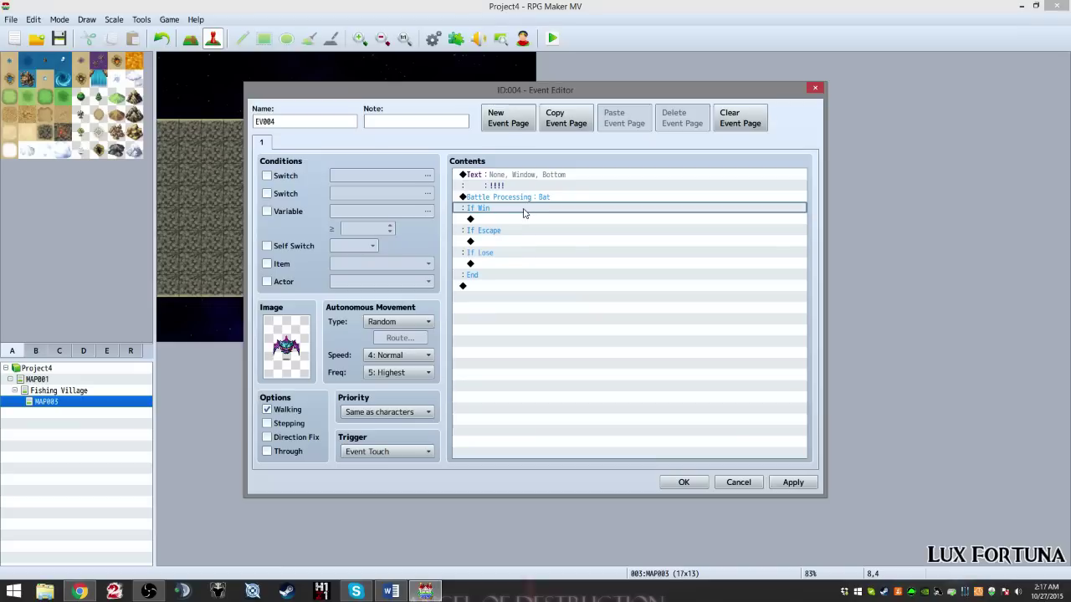
{"action": "left_click", "coordinate": [525, 197]}
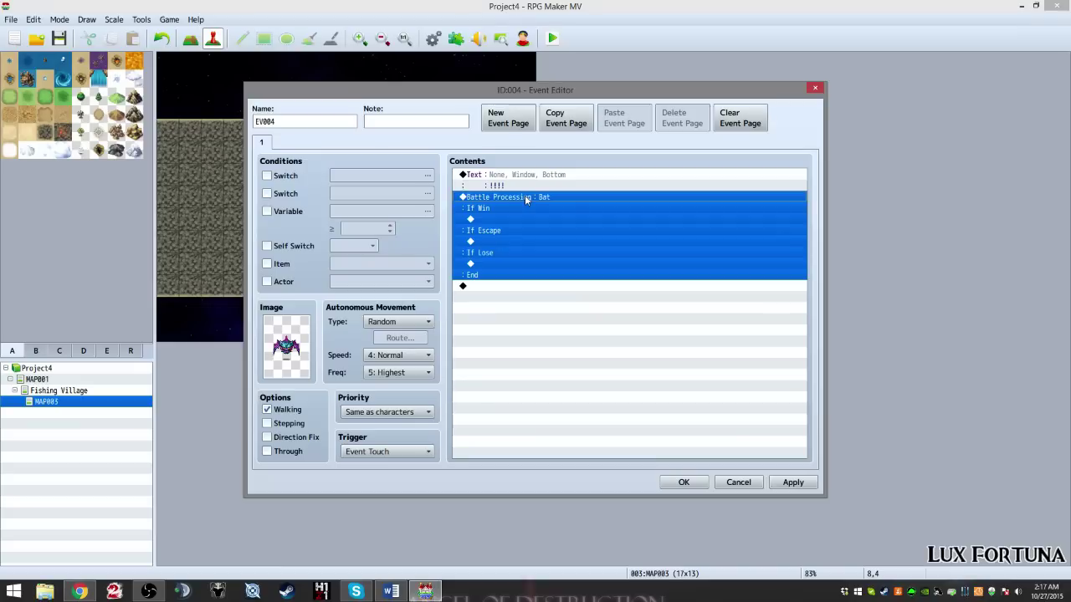
{"action": "left_click", "coordinate": [531, 281]}
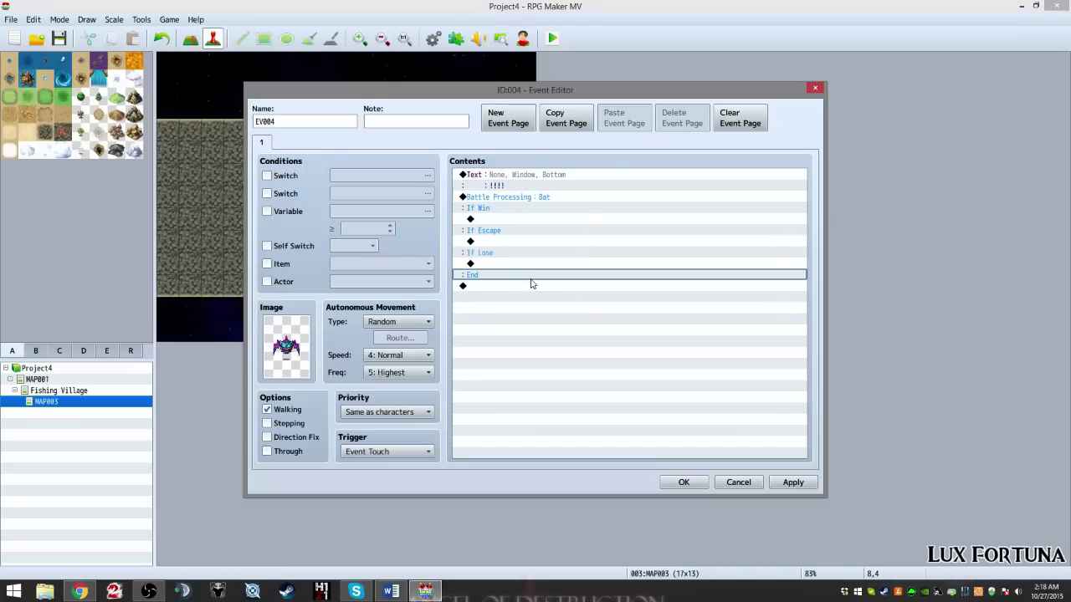
{"action": "left_click", "coordinate": [790, 482]}
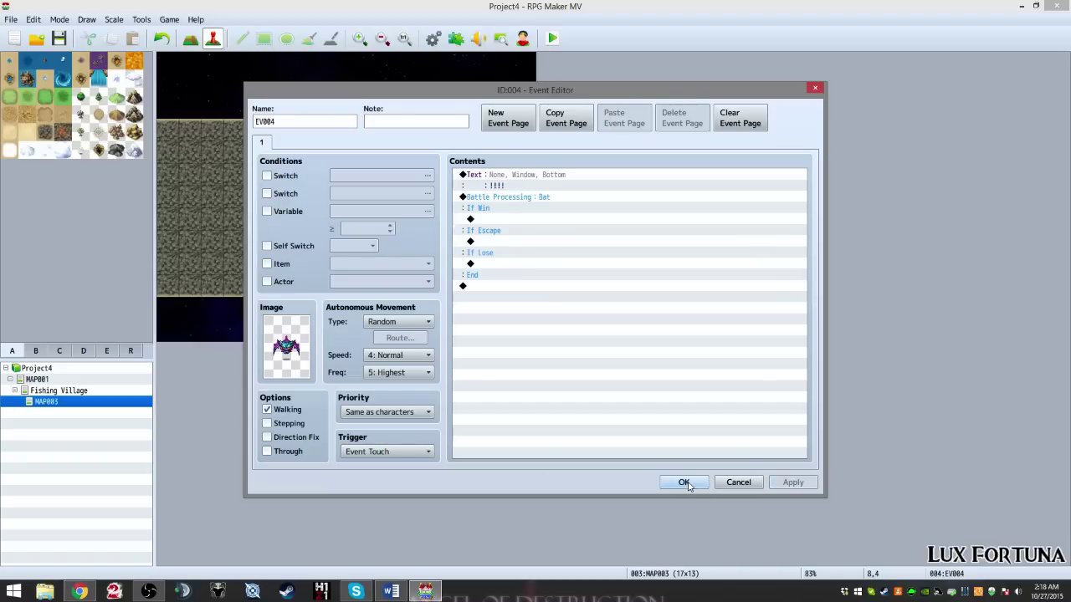
{"action": "left_click", "coordinate": [685, 483]}
Step: Save the game changes and start a playtest, walking the character through the village to the bat's map
{"action": "left_click", "coordinate": [553, 38]}
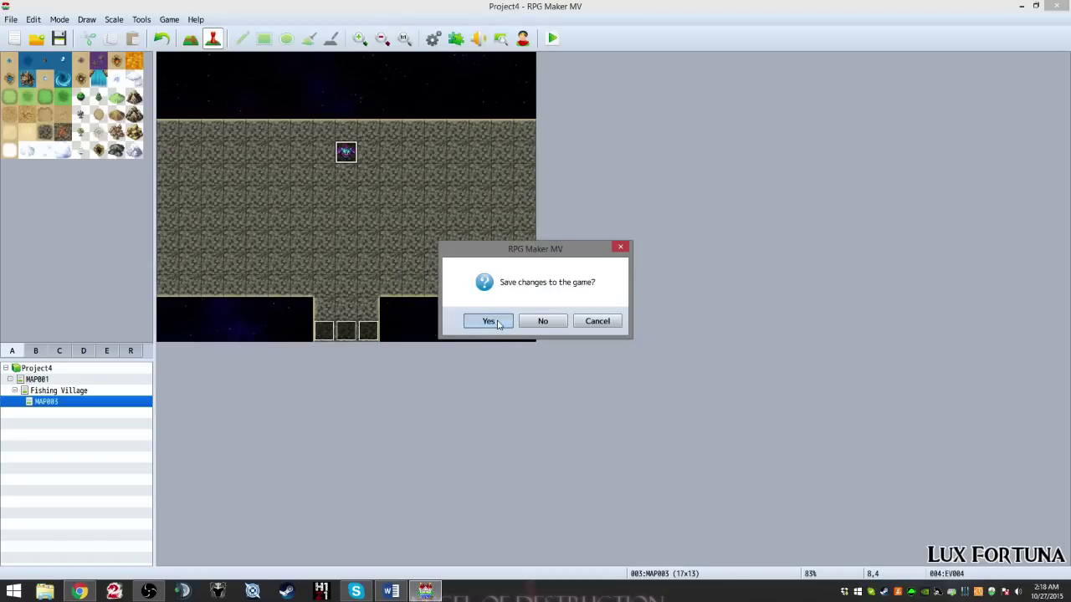
{"action": "left_click", "coordinate": [489, 321]}
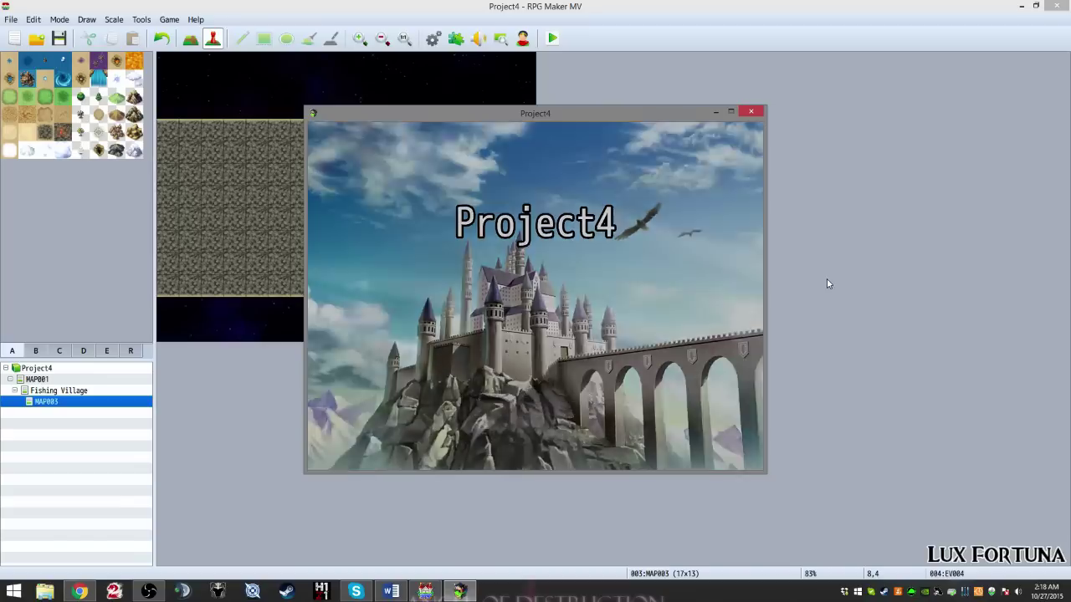
{"action": "key", "text": "shift+Up"}
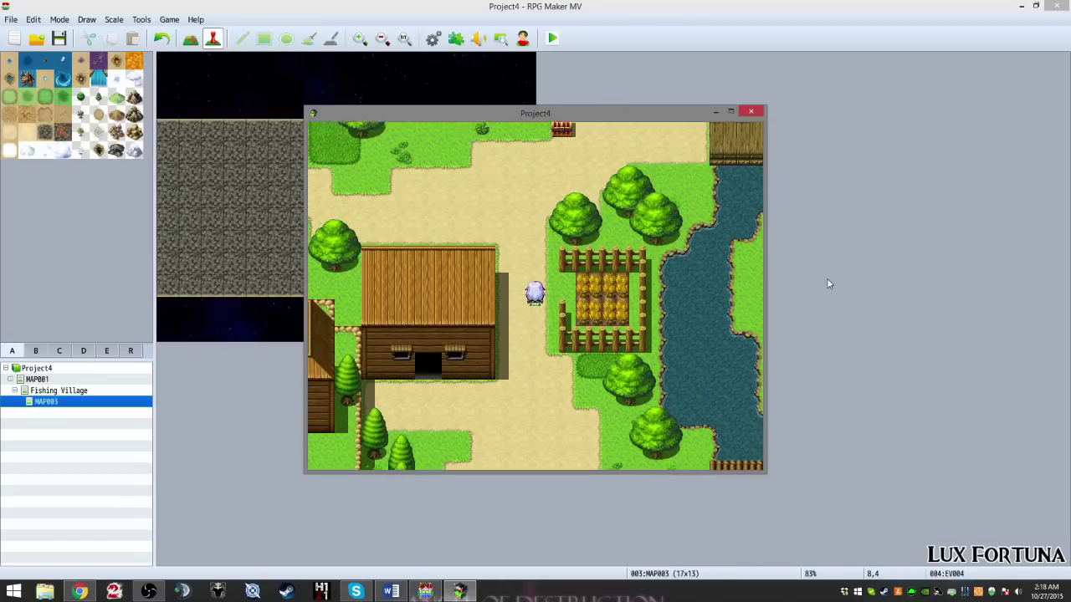
{"action": "key", "text": "shift+Left"}
{"action": "key", "text": "shift+Up"}
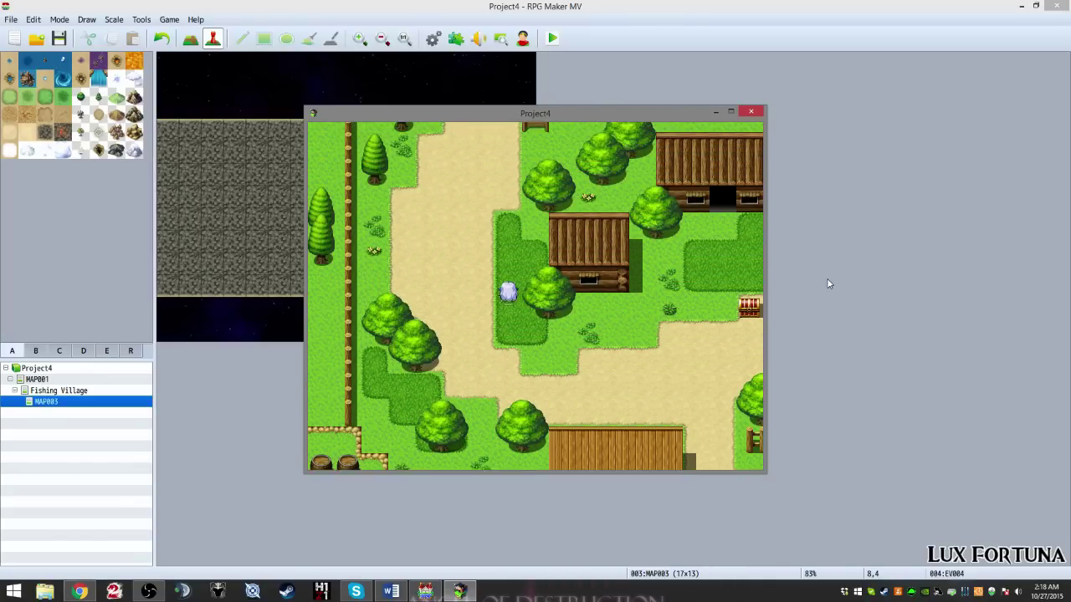
{"action": "key", "text": "shift+Left"}
{"action": "key", "text": "shift+Up"}
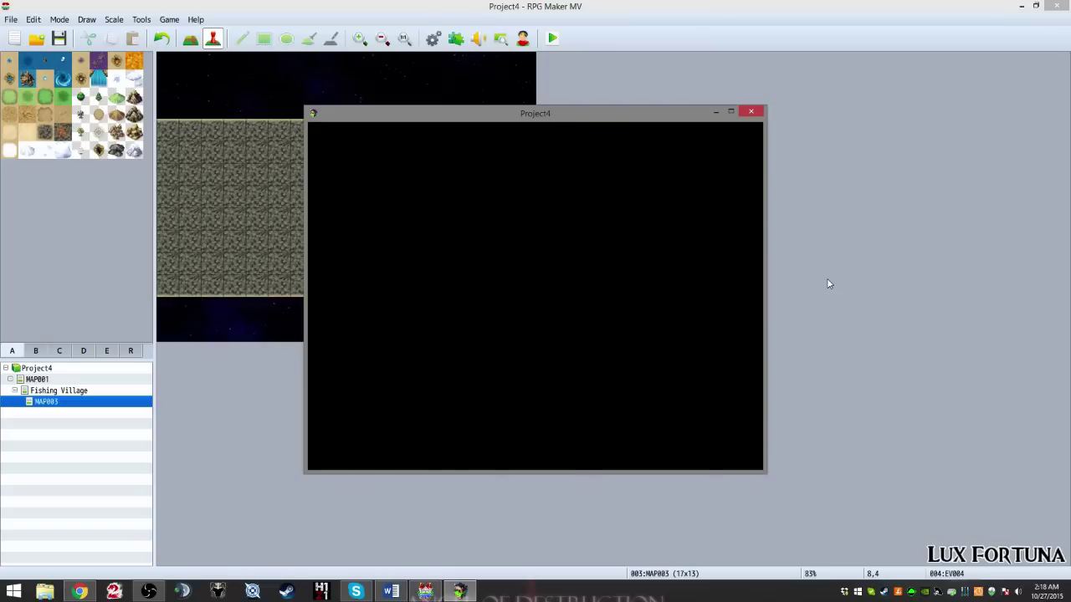
{"action": "key", "text": "shift+Left"}
{"action": "key", "text": "shift+Up"}
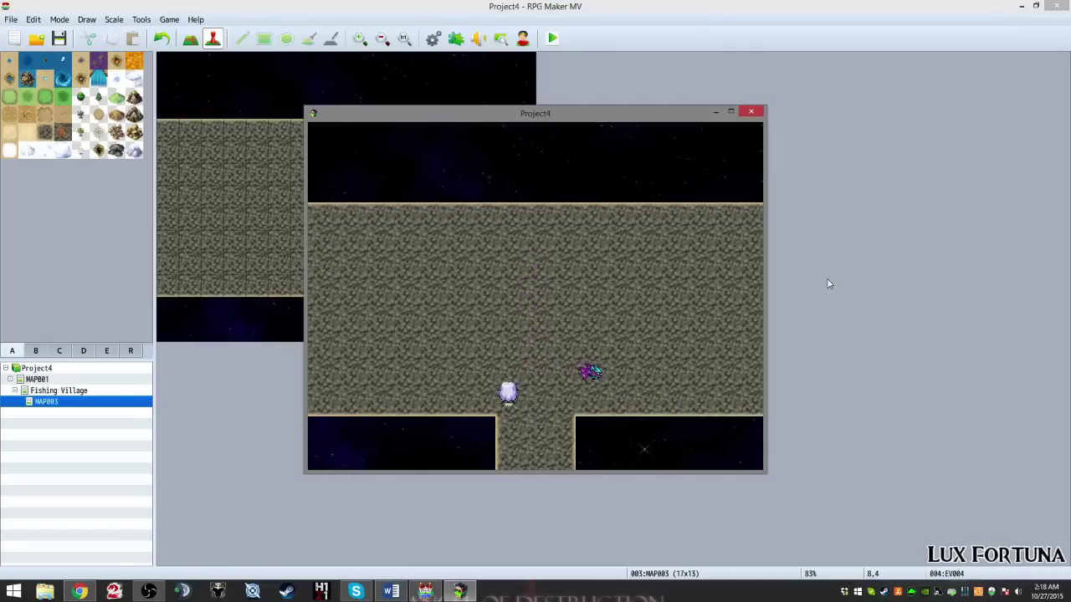
Step: Walk the character into the bat to trigger its battle and advance past the opening messages
{"action": "key", "text": "Up"}
{"action": "key", "text": "Right"}
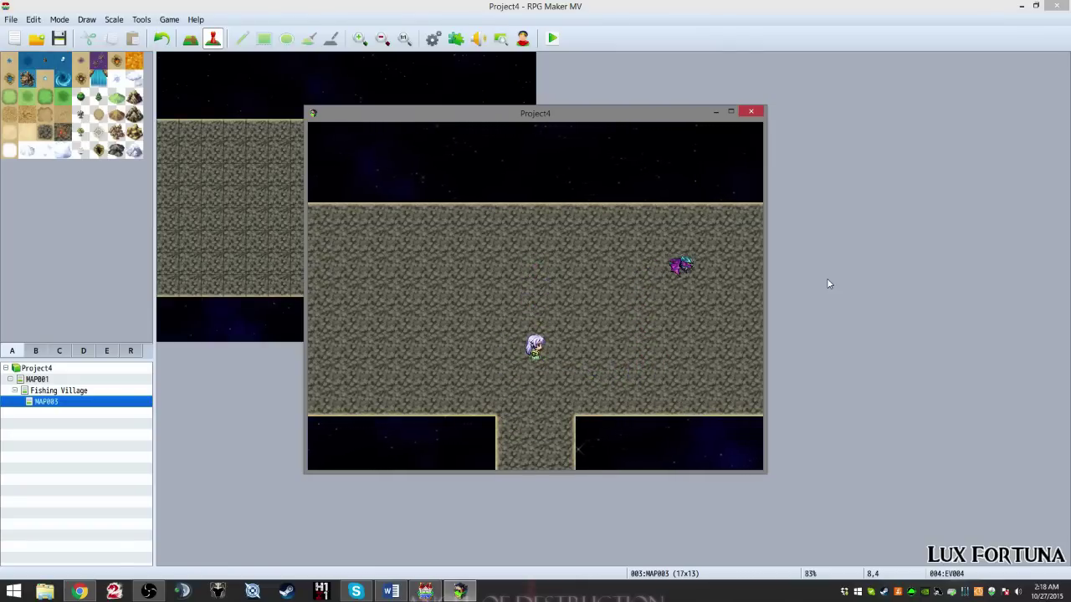
{"action": "key", "text": "Up"}
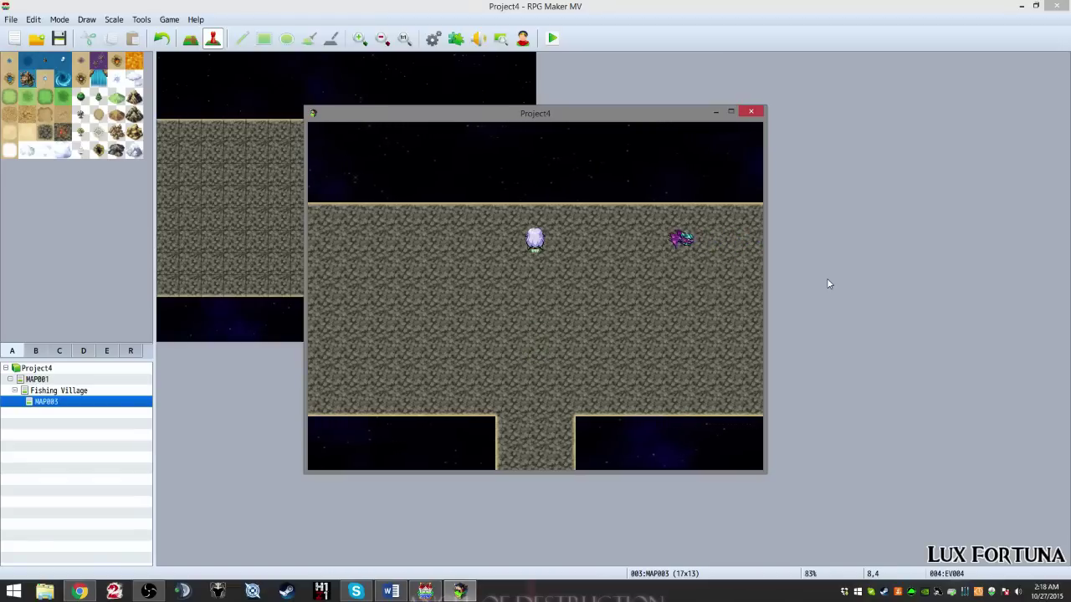
{"action": "key", "text": "Right"}
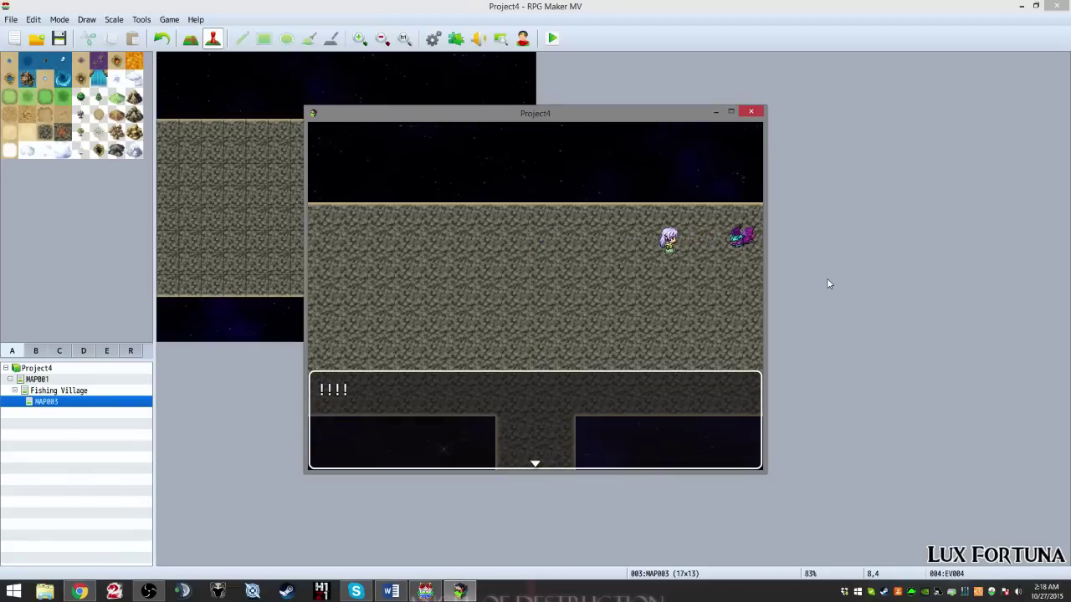
{"action": "key", "text": "Return"}
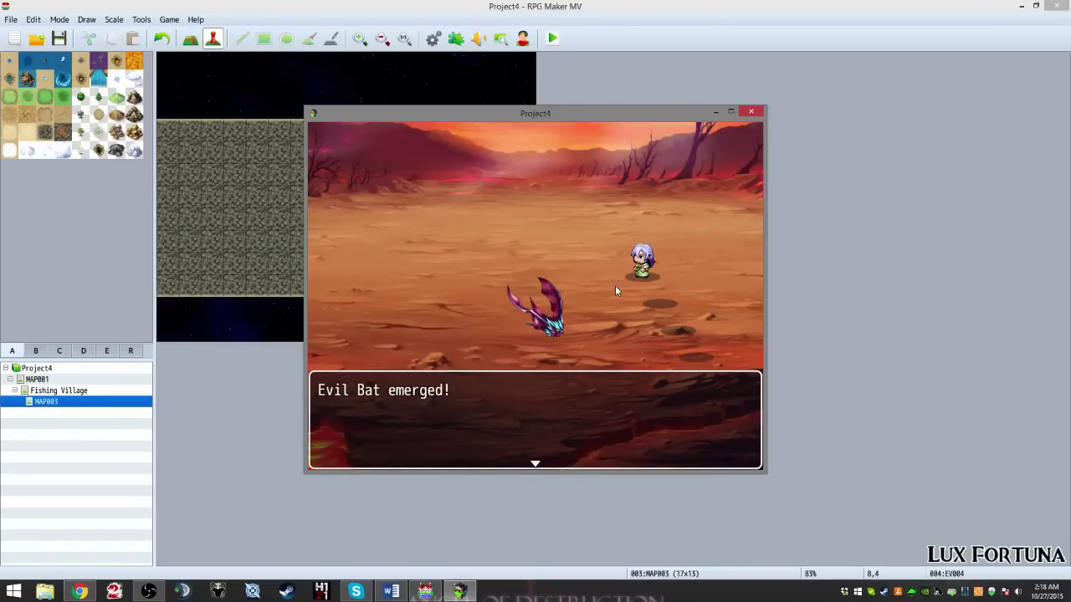
{"action": "key", "text": "Return"}
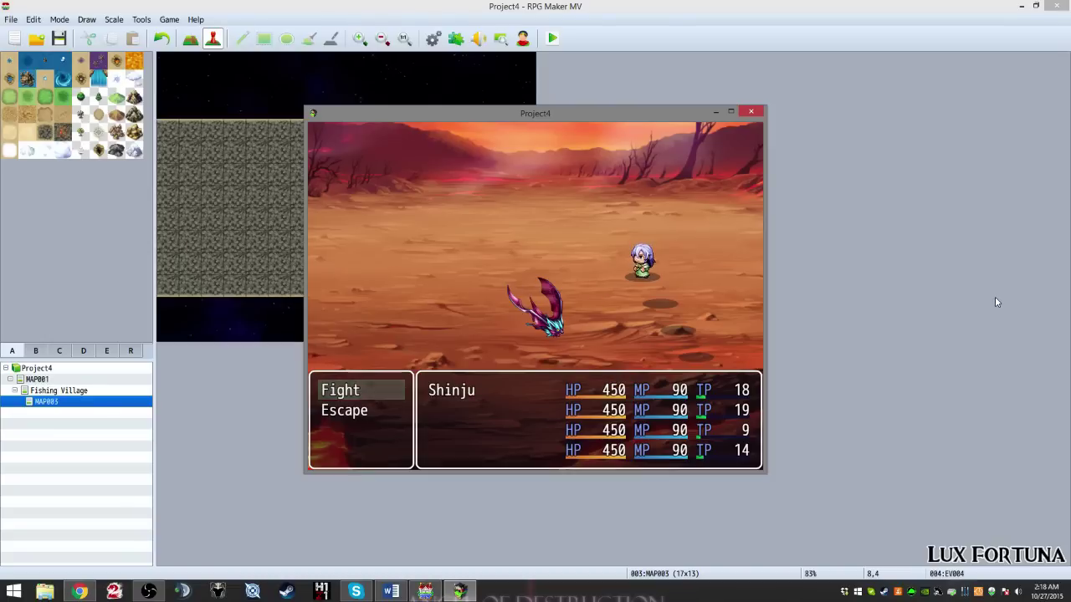
Step: Choose to fight and have Shinju cast the Spark spell on the Evil Bat
{"action": "key", "text": "Return"}
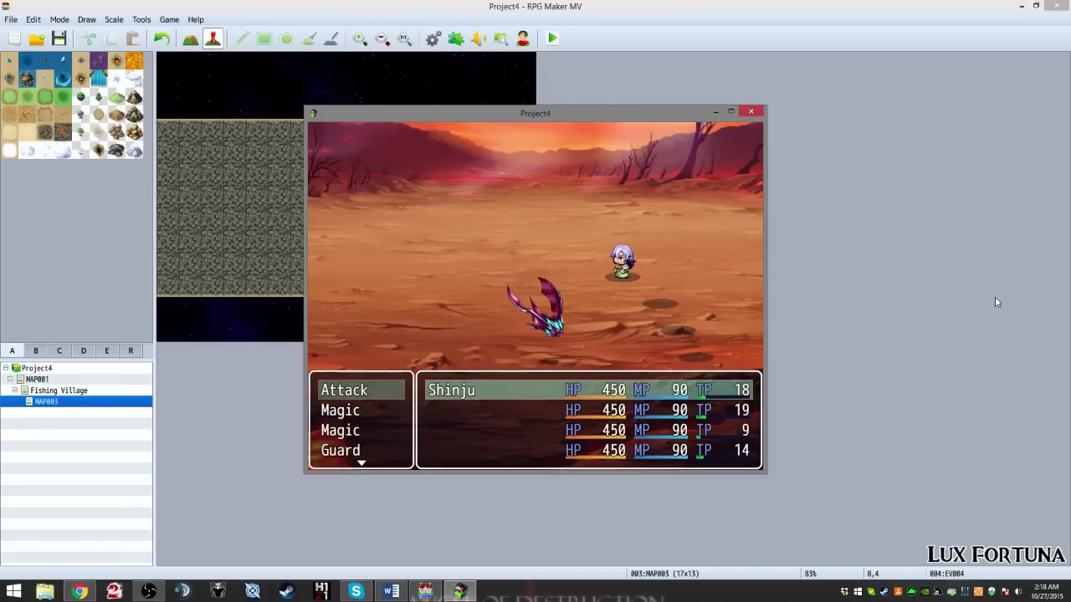
{"action": "key", "text": "Down"}
{"action": "key", "text": "Down"}
{"action": "key", "text": "Down"}
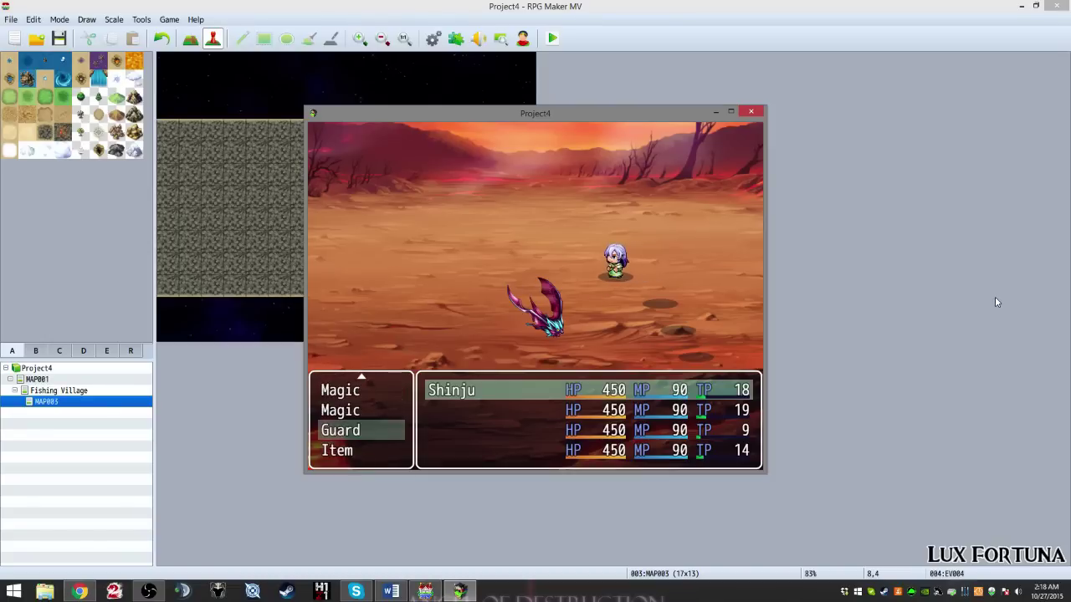
{"action": "key", "text": "Up"}
{"action": "key", "text": "Up"}
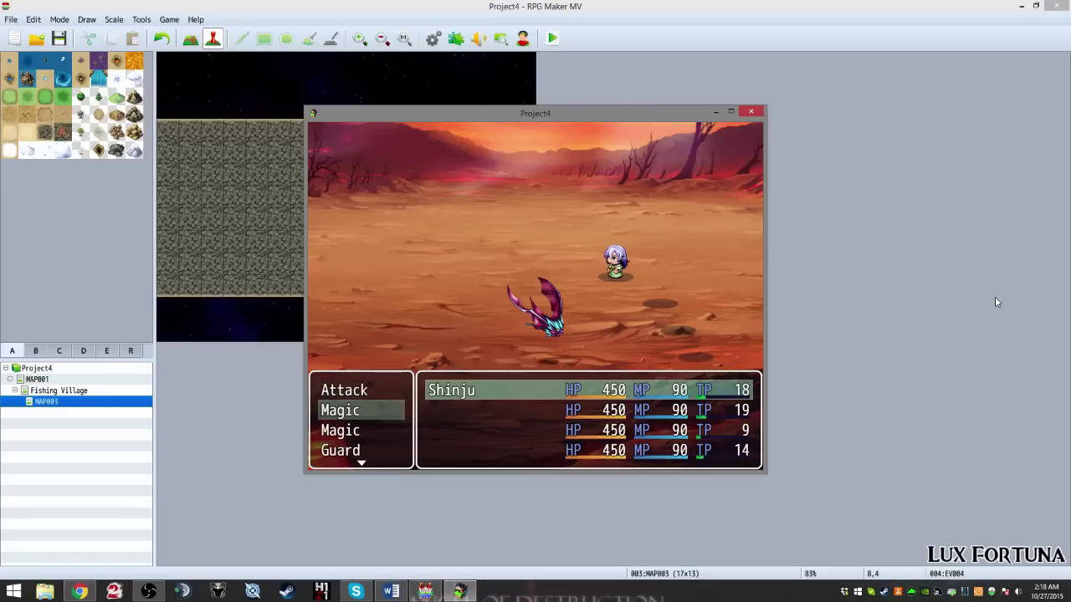
{"action": "key", "text": "Return"}
{"action": "key", "text": "Right"}
{"action": "key", "text": "Return"}
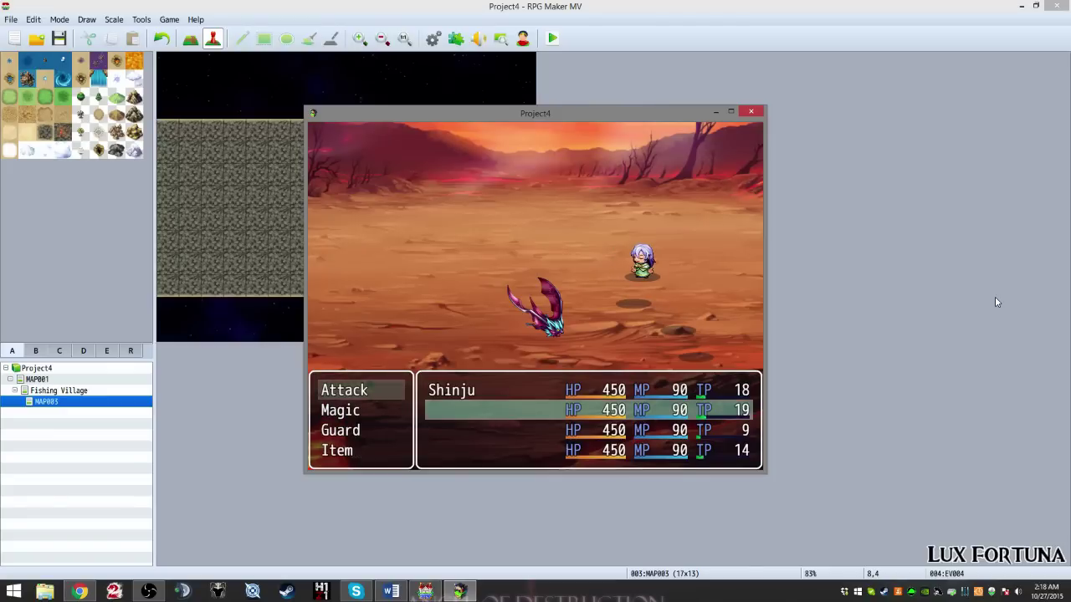
Step: Order the remaining party members to attack the Evil Bat and play out the first round
{"action": "key", "text": "Return"}
{"action": "key", "text": "Return"}
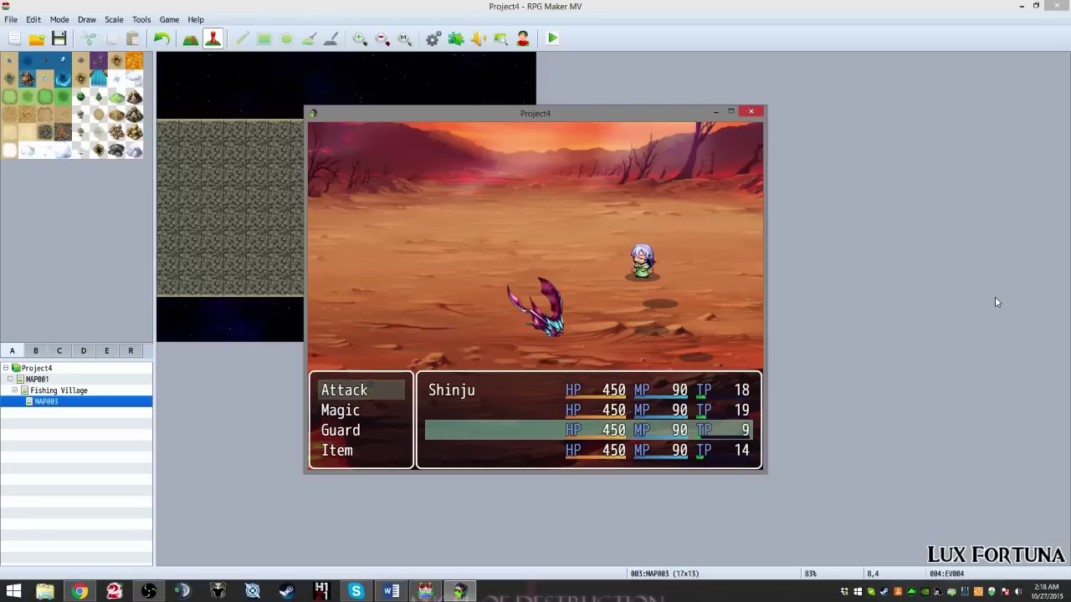
{"action": "key", "text": "Return"}
{"action": "key", "text": "Return"}
{"action": "key", "text": "Return"}
{"action": "key", "text": "Return"}
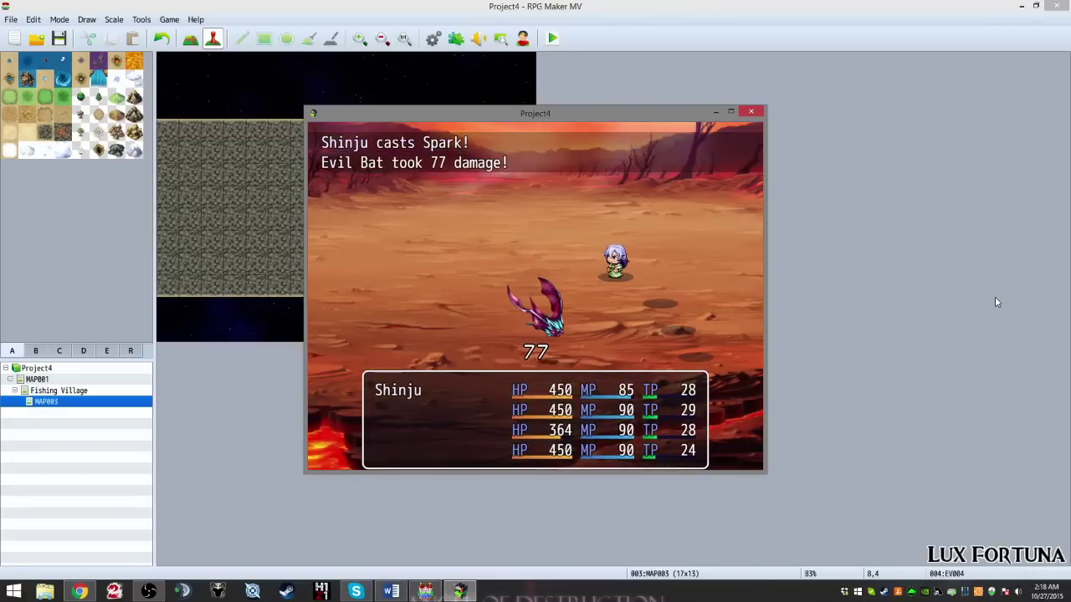
Step: Attack the Evil Bat with the whole party until the battle ends, and close the playtest
{"action": "key", "text": "Return"}
{"action": "key", "text": "Return"}
{"action": "key", "text": "Return"}
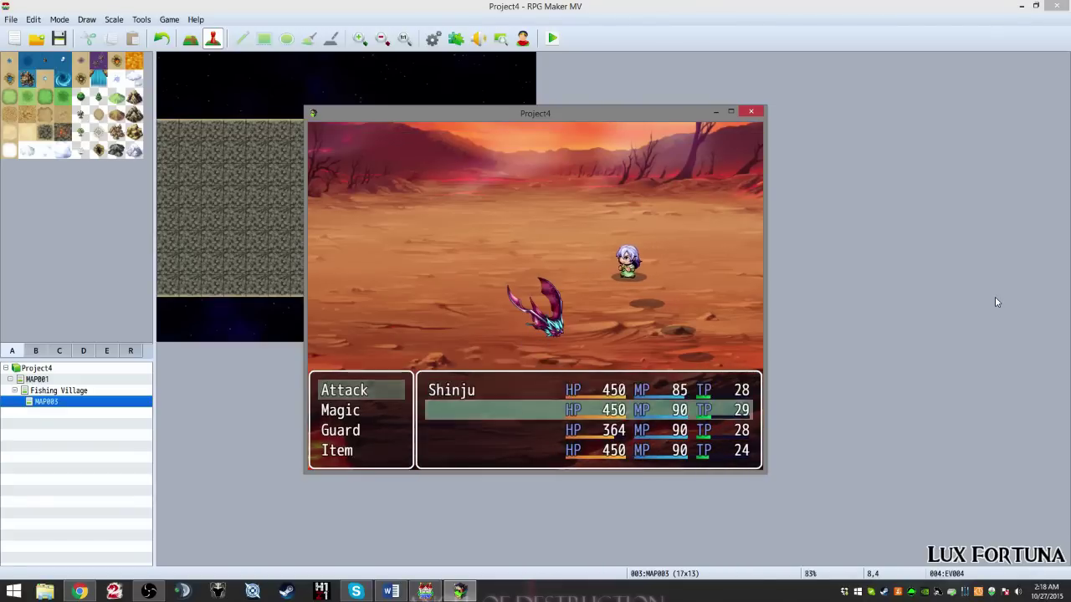
{"action": "key", "text": "Return"}
{"action": "key", "text": "Return"}
{"action": "key", "text": "Return"}
{"action": "key", "text": "Return"}
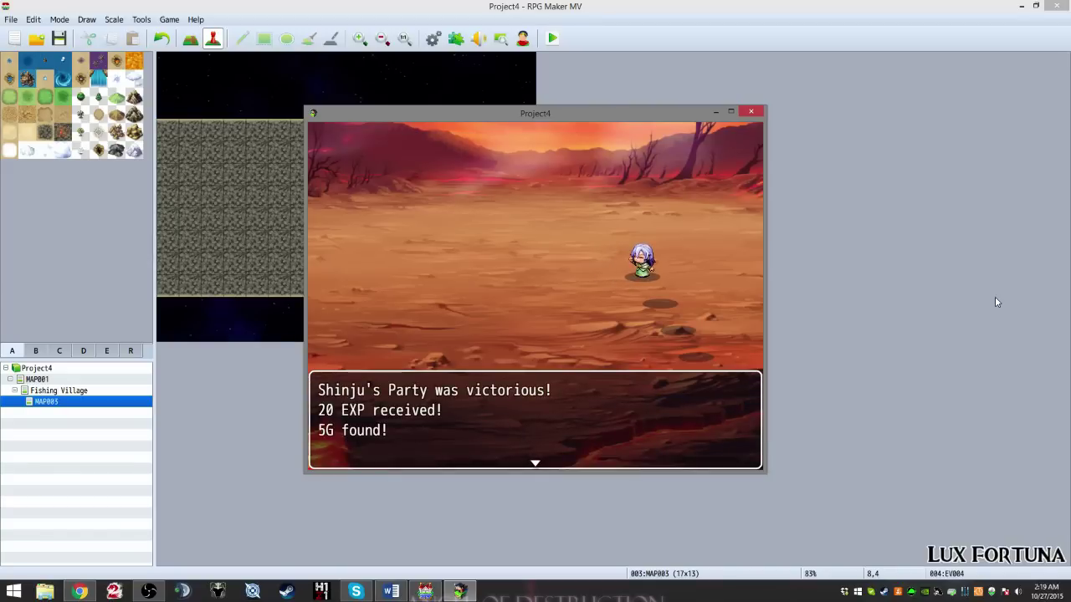
{"action": "key", "text": "Return"}
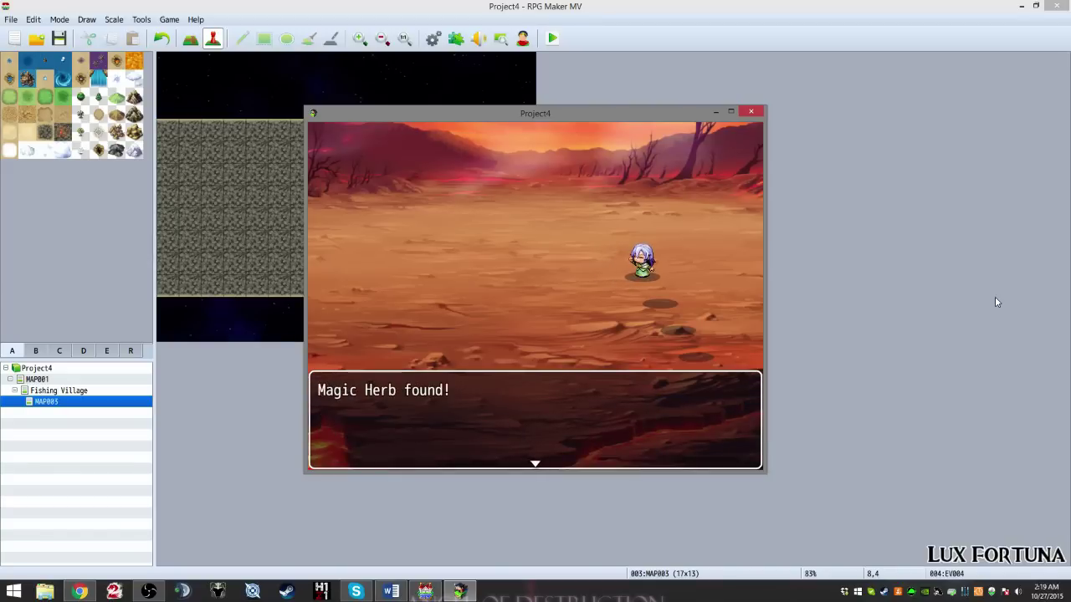
{"action": "key", "text": "Return"}
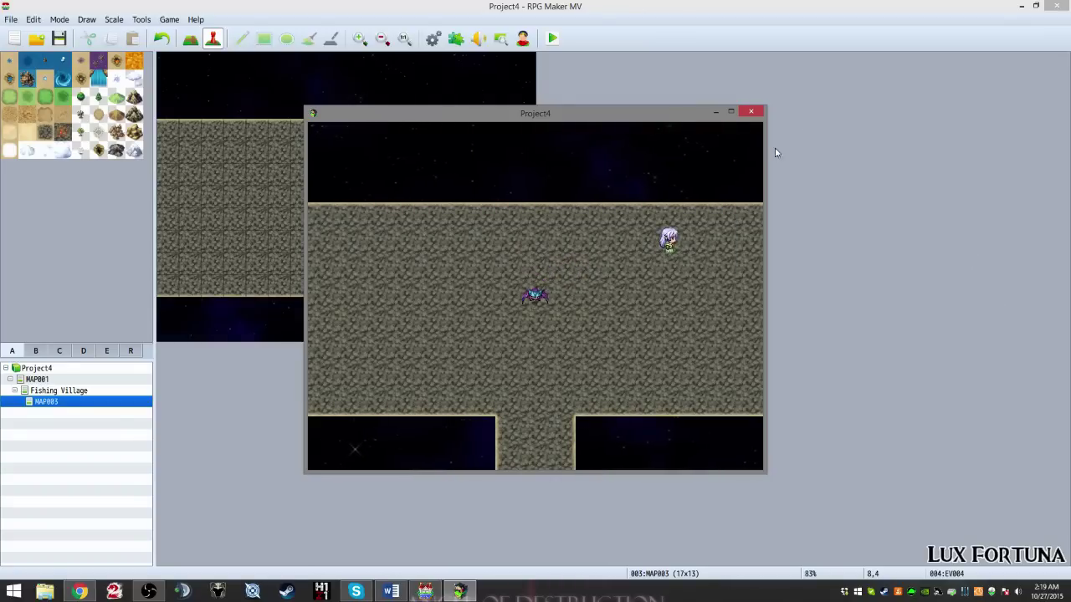
{"action": "left_click", "coordinate": [750, 112]}
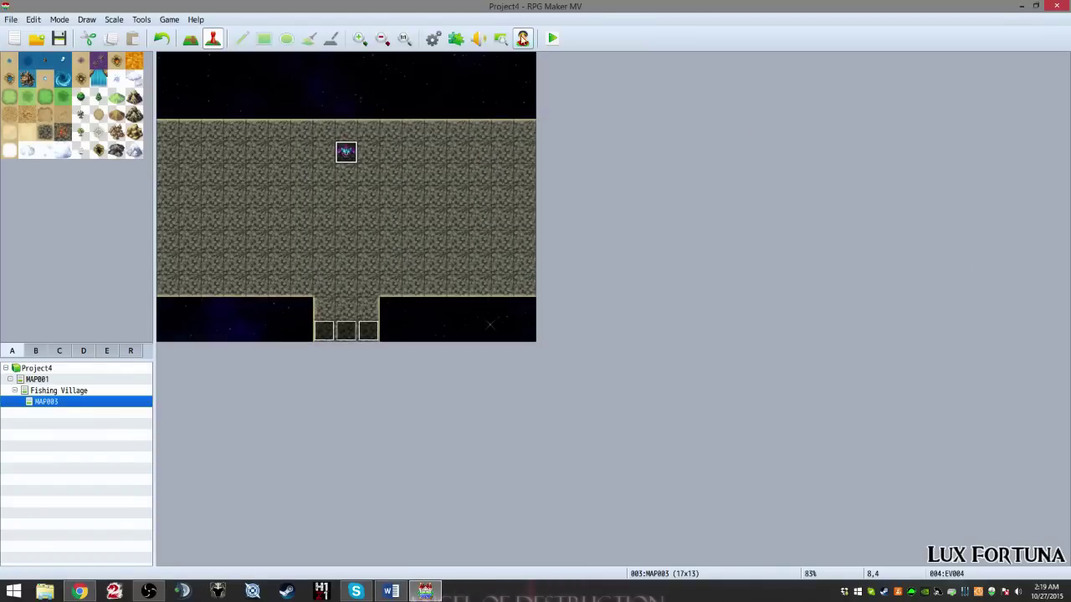
Step: Reduce the maximum number of actors in the database to 1, leaving only Shinju, and accept the change
{"action": "left_click", "coordinate": [433, 39]}
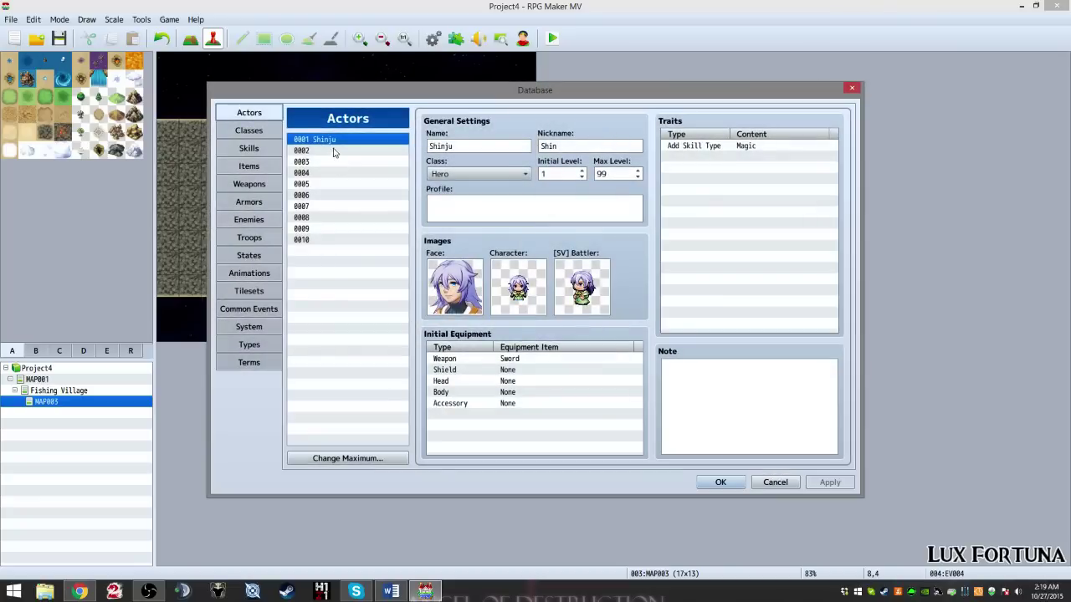
{"action": "left_click", "coordinate": [334, 150]}
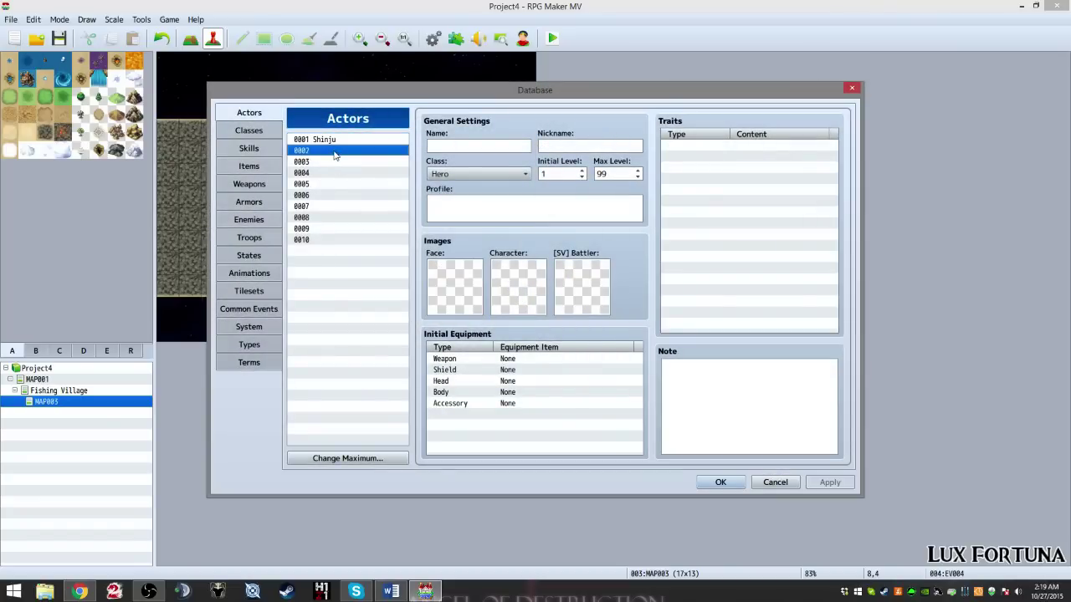
{"action": "left_click", "coordinate": [336, 458]}
{"action": "type", "text": "1"}
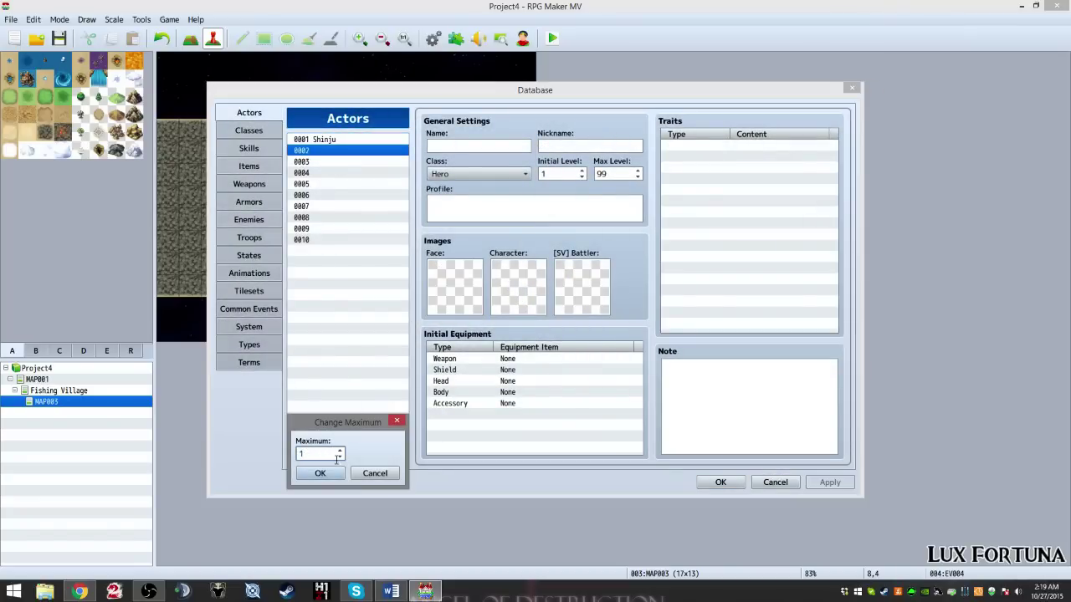
{"action": "left_click", "coordinate": [320, 474]}
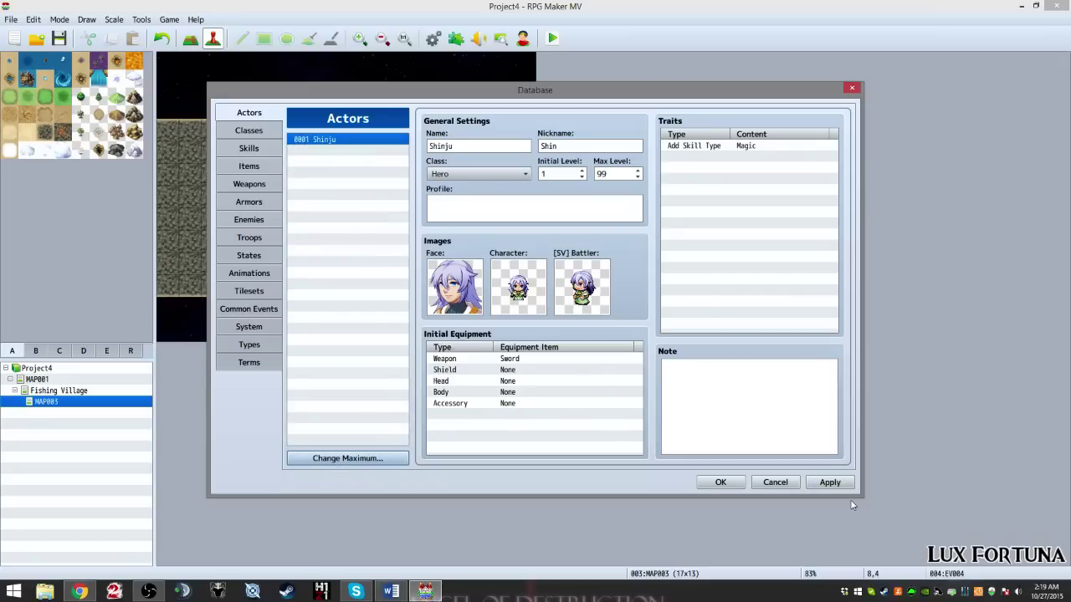
{"action": "left_click", "coordinate": [828, 483]}
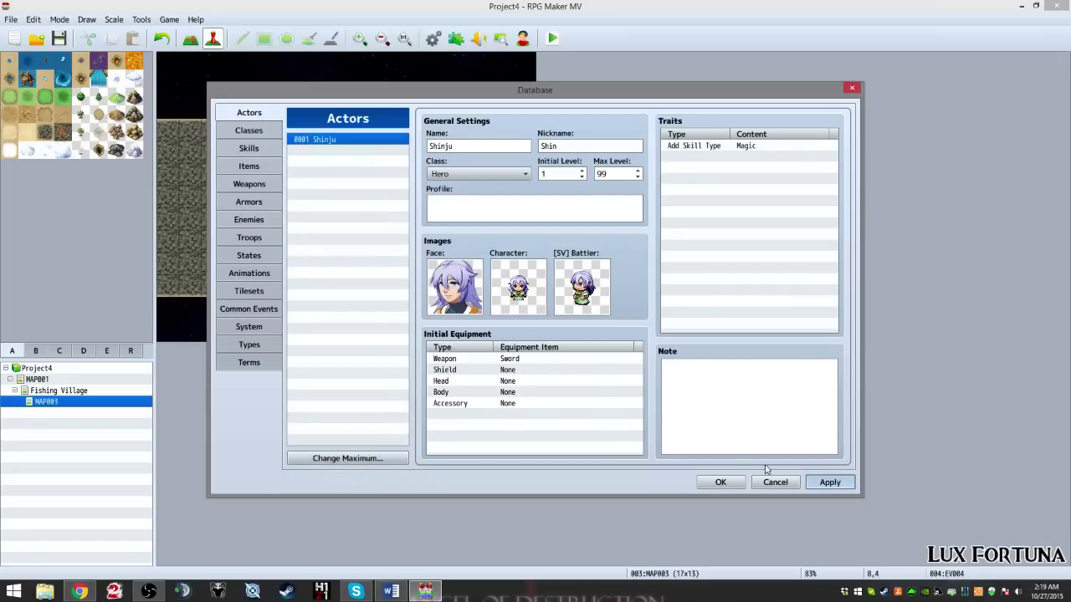
{"action": "left_click", "coordinate": [721, 483]}
Step: Open the bat event for editing and delete its "!!!!" text message ahead of the battle processing
{"action": "right_click", "coordinate": [351, 157]}
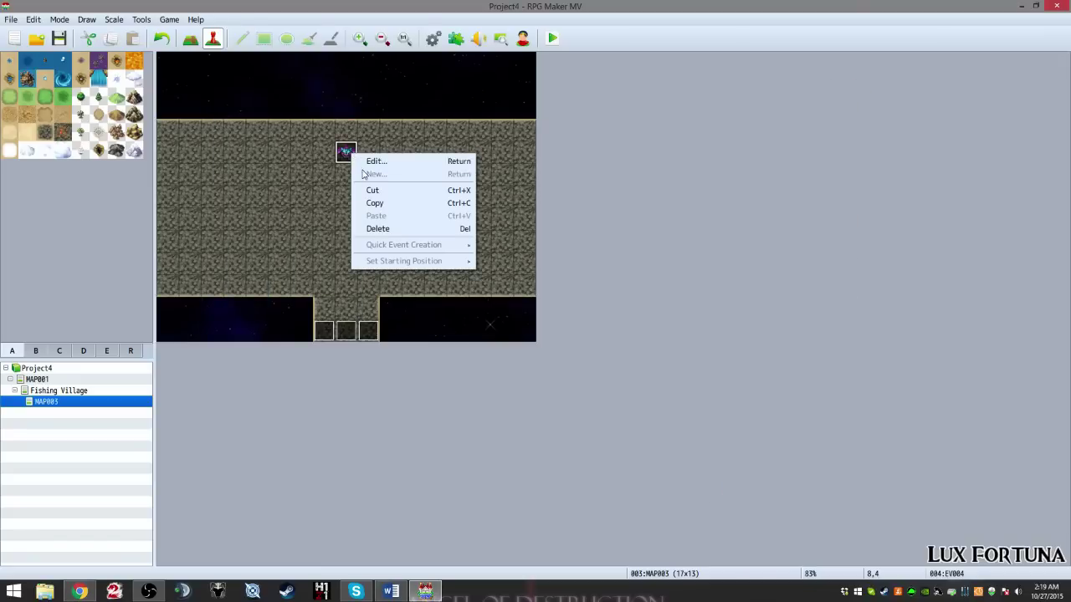
{"action": "left_click", "coordinate": [365, 161]}
{"action": "left_click", "coordinate": [491, 277]}
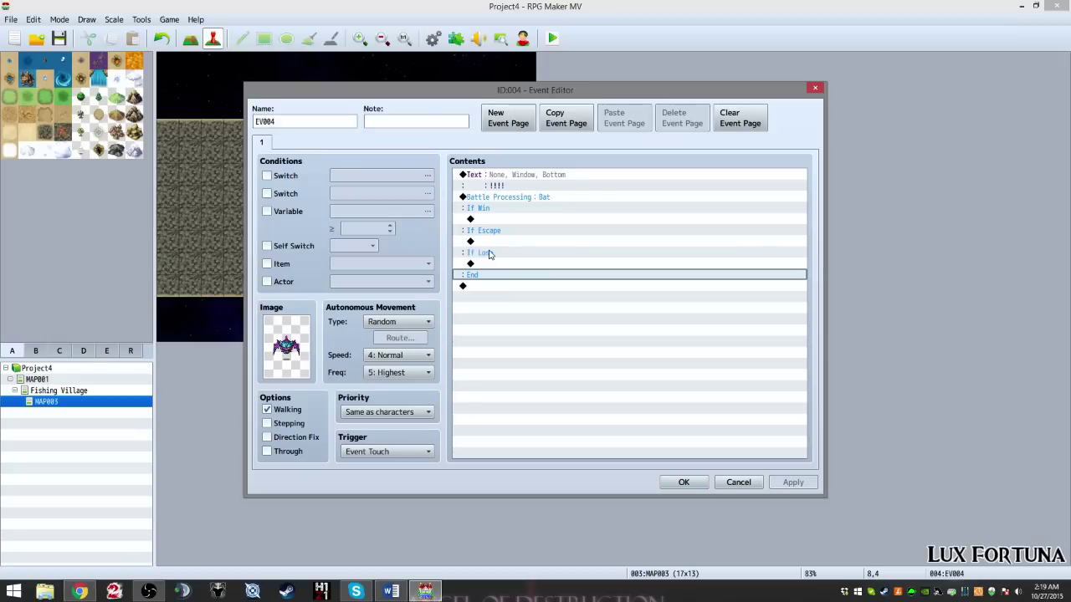
{"action": "left_click", "coordinate": [481, 287]}
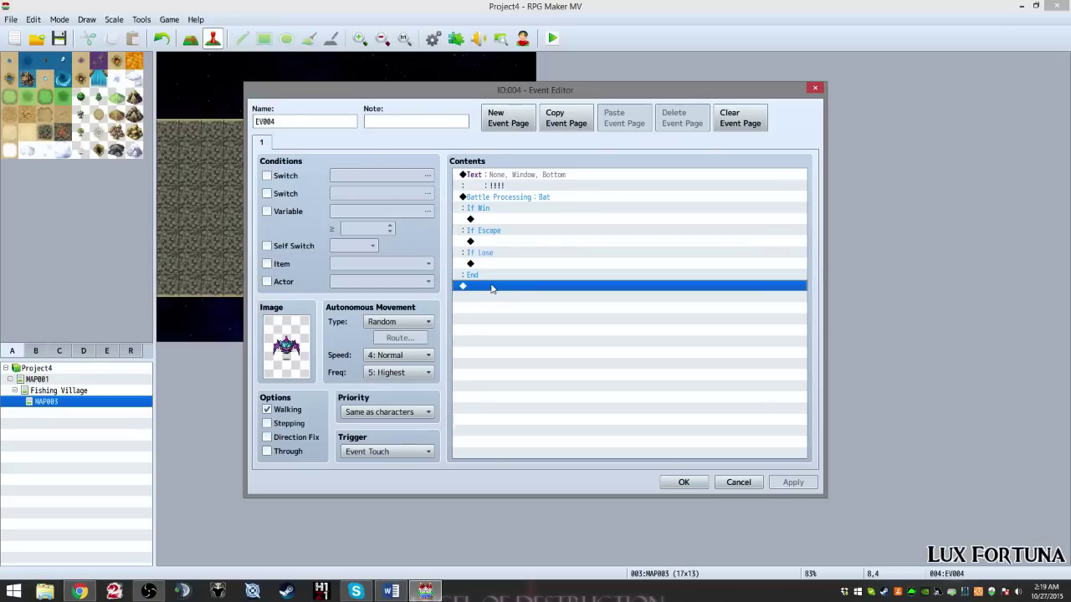
{"action": "left_click", "coordinate": [506, 182]}
{"action": "key", "text": "Delete"}
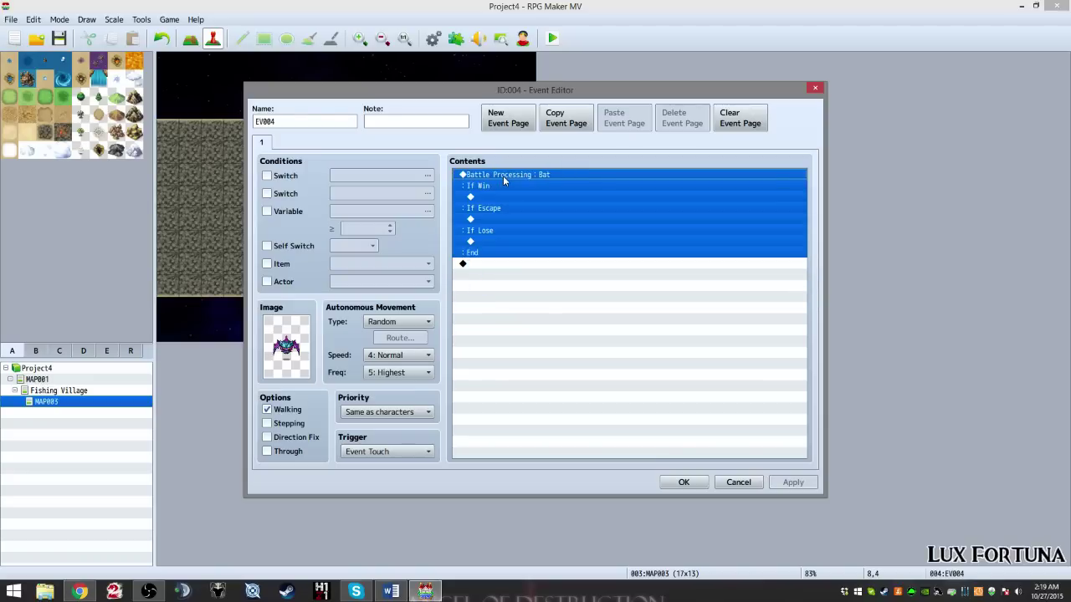
Step: Look through all three pages of event commands available for the bat event and examine the Show Choices options
{"action": "left_click", "coordinate": [489, 265]}
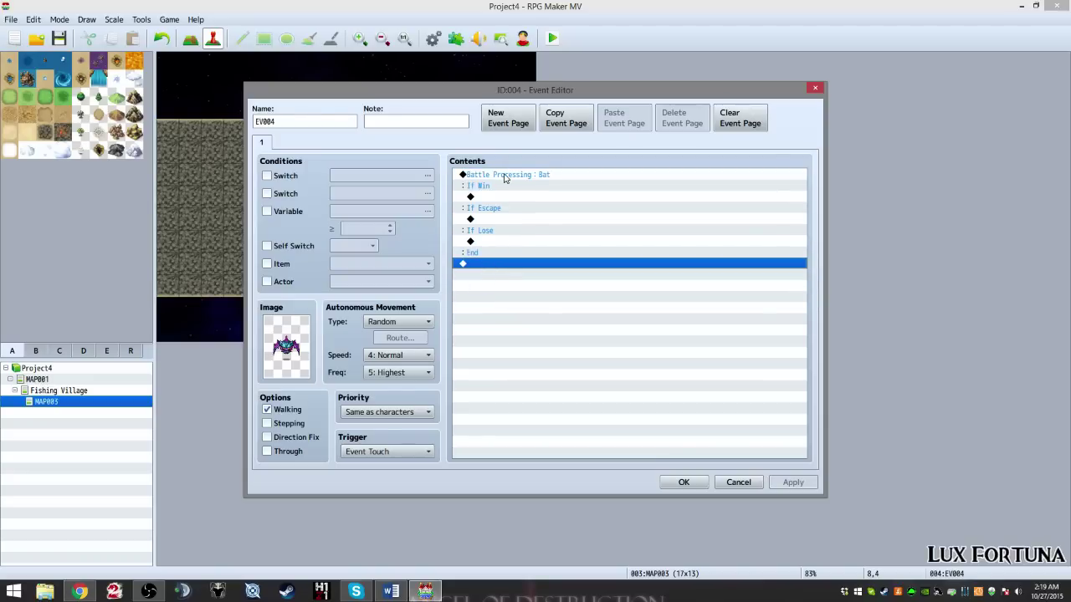
{"action": "left_click_drag", "start_coordinate": [505, 178], "coordinate": [514, 266]}
{"action": "right_click", "coordinate": [508, 266]}
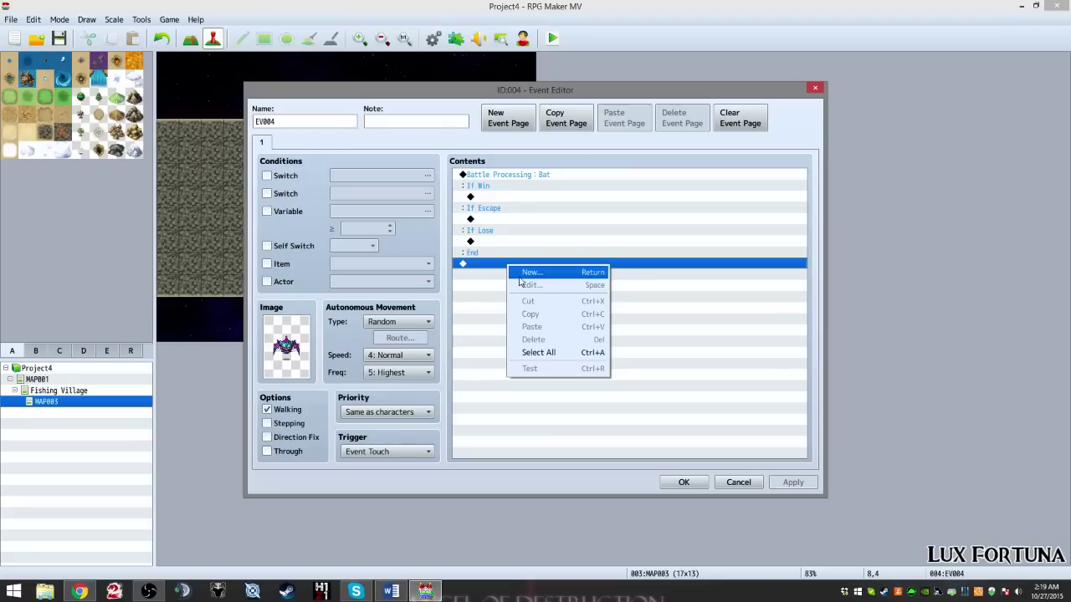
{"action": "left_click", "coordinate": [527, 274]}
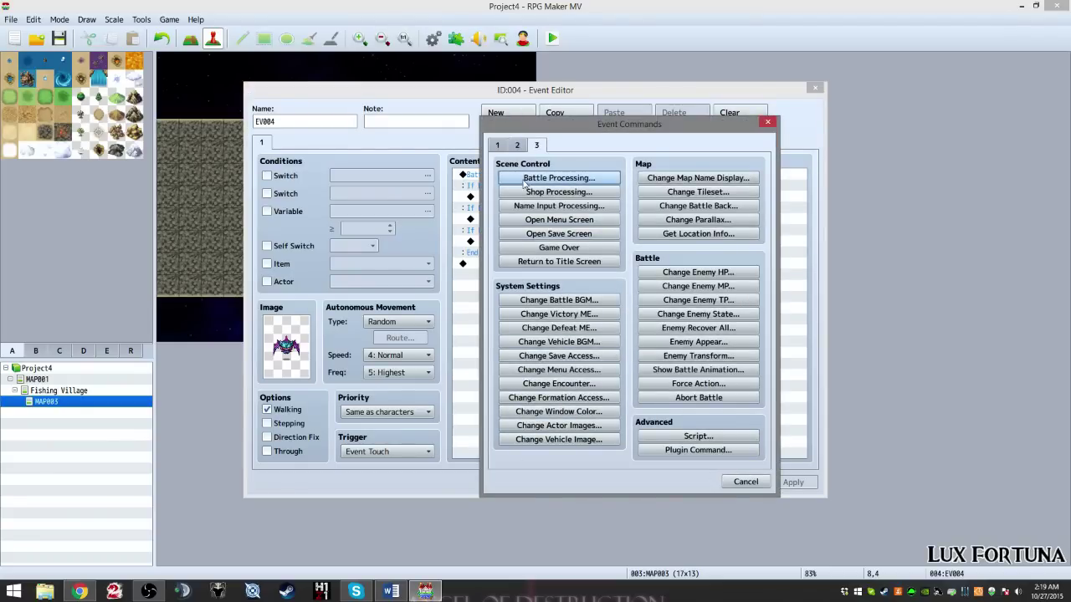
{"action": "left_click", "coordinate": [517, 146]}
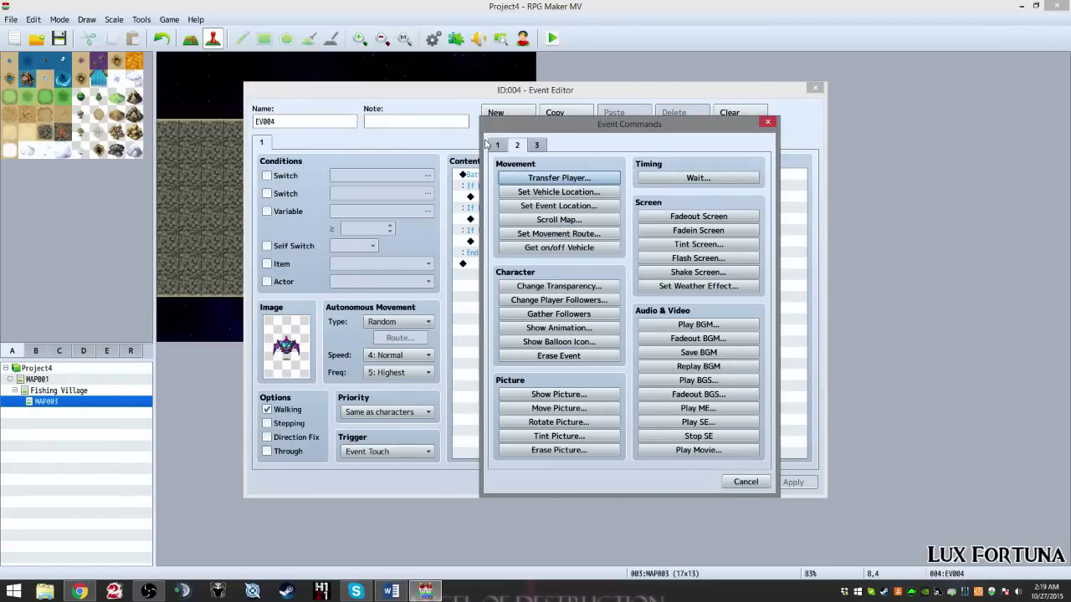
{"action": "left_click", "coordinate": [497, 147]}
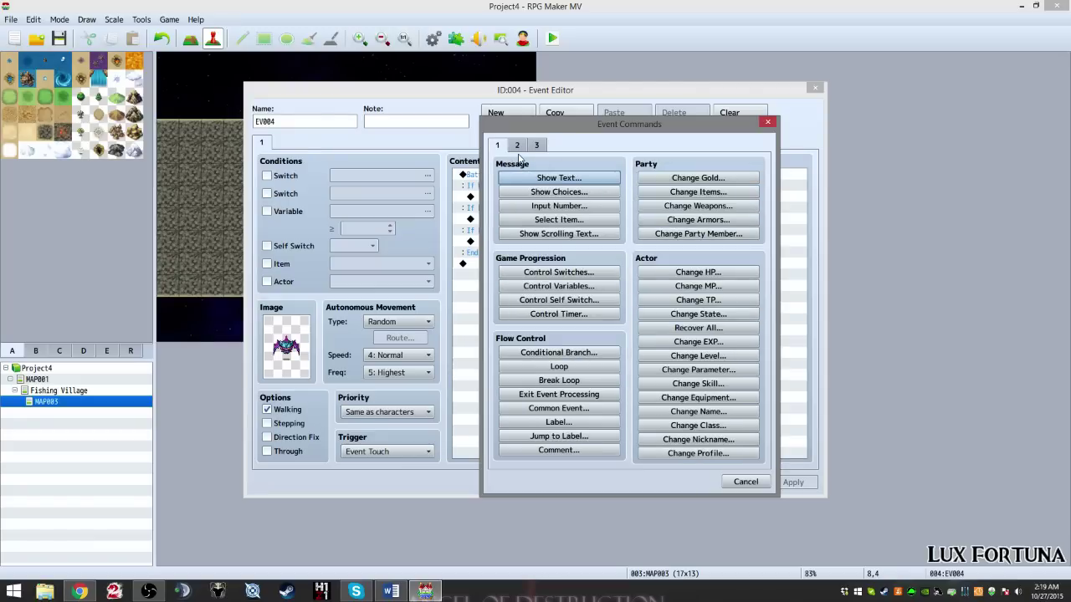
{"action": "left_click", "coordinate": [536, 147]}
{"action": "left_click", "coordinate": [516, 147]}
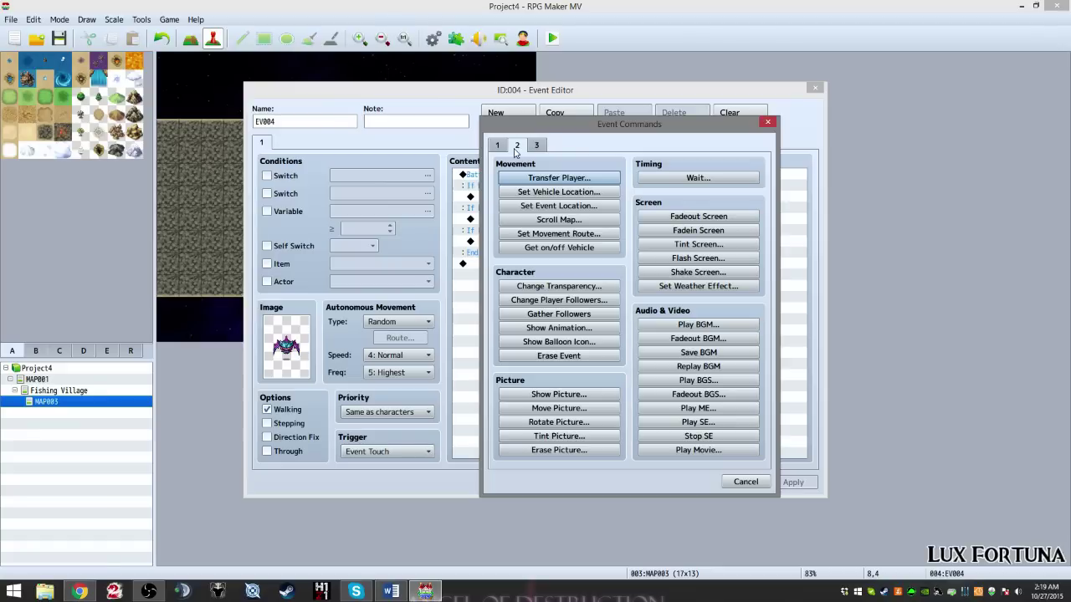
{"action": "left_click", "coordinate": [542, 148]}
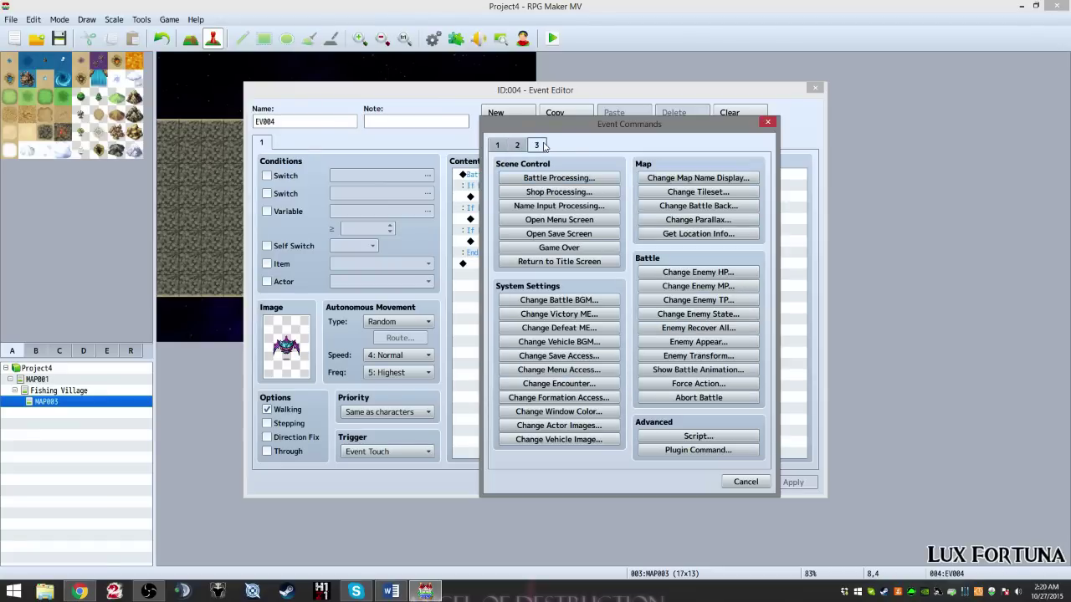
{"action": "left_click", "coordinate": [500, 147]}
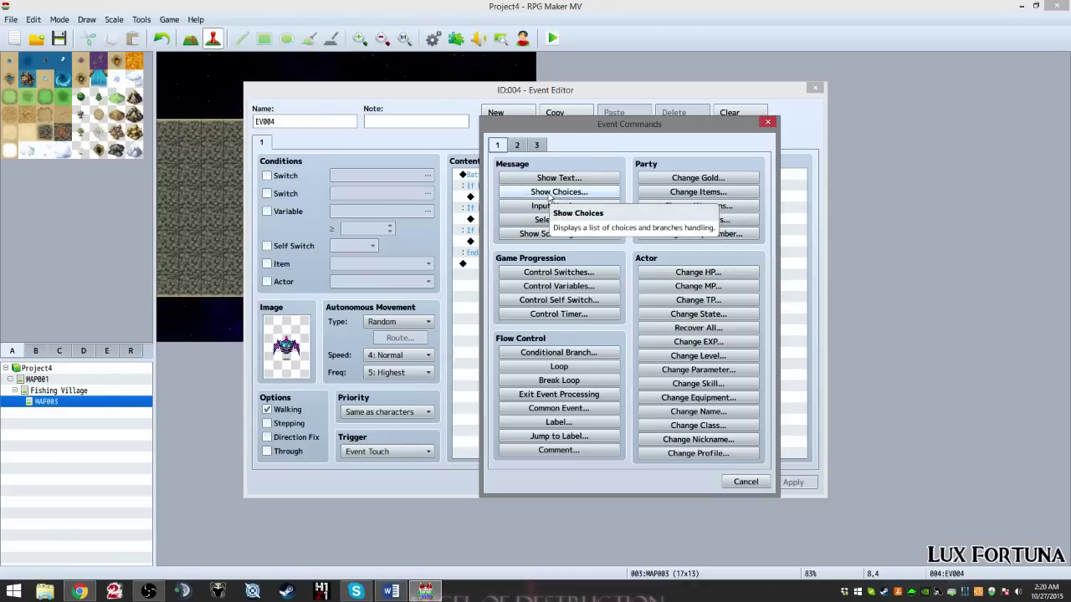
{"action": "left_click", "coordinate": [551, 192]}
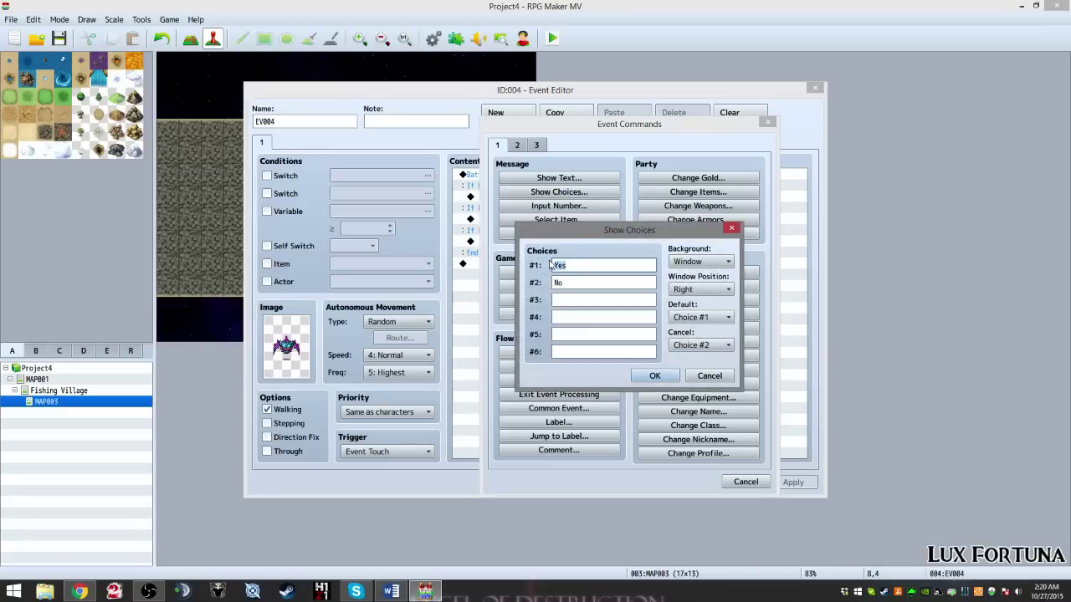
{"action": "left_click", "coordinate": [710, 377]}
{"action": "left_click", "coordinate": [559, 178]}
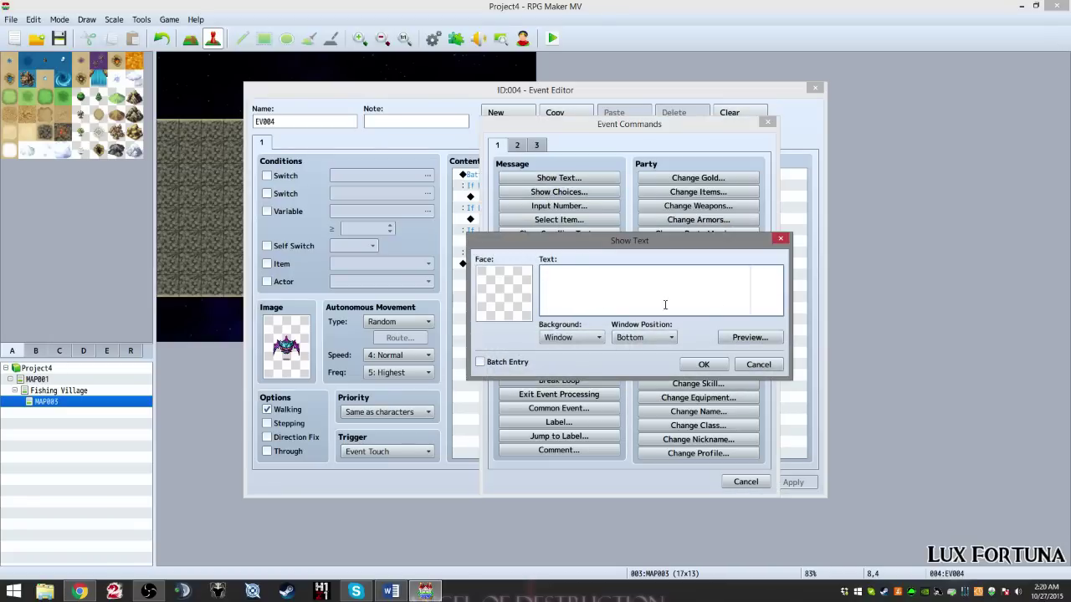
{"action": "left_click", "coordinate": [703, 363]}
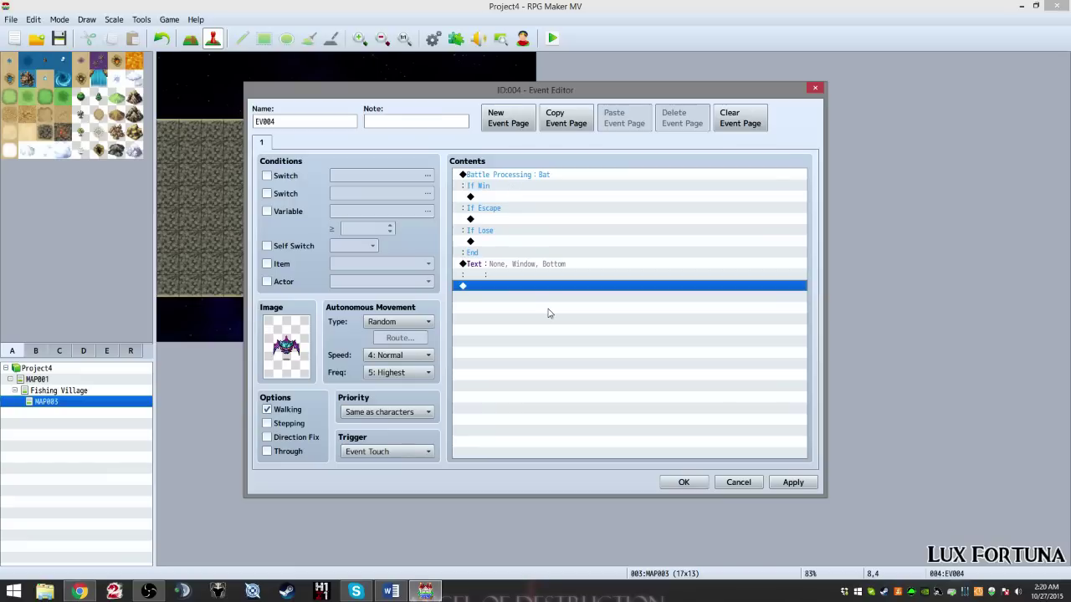
{"action": "left_click", "coordinate": [548, 266]}
{"action": "key", "text": "Delete"}
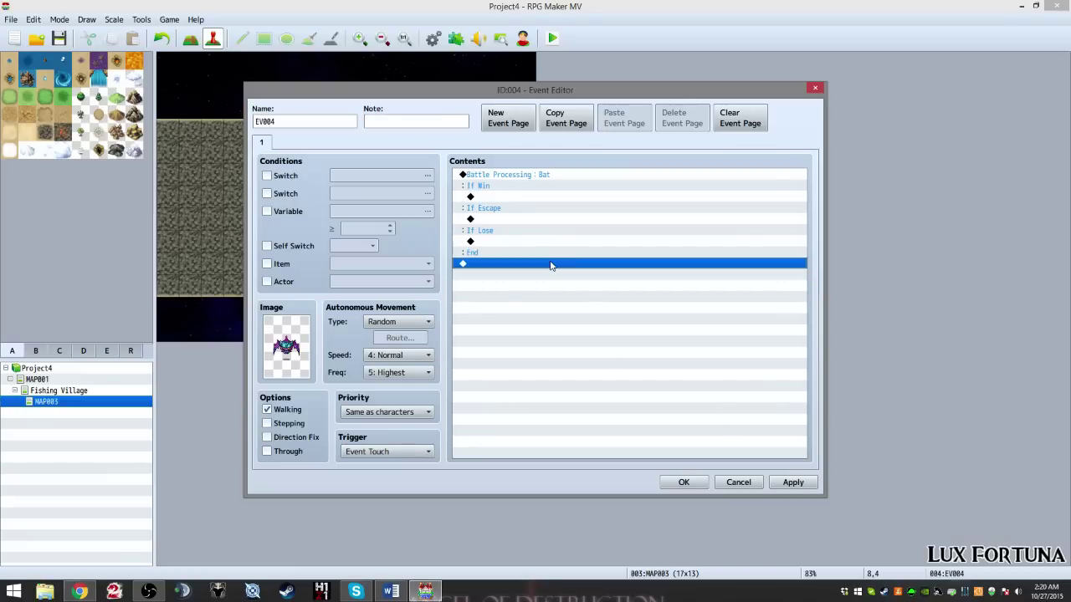
Step: Review the default Show Choices settings without adding the command, and accept the changes to the bat event
{"action": "double_click", "coordinate": [548, 265]}
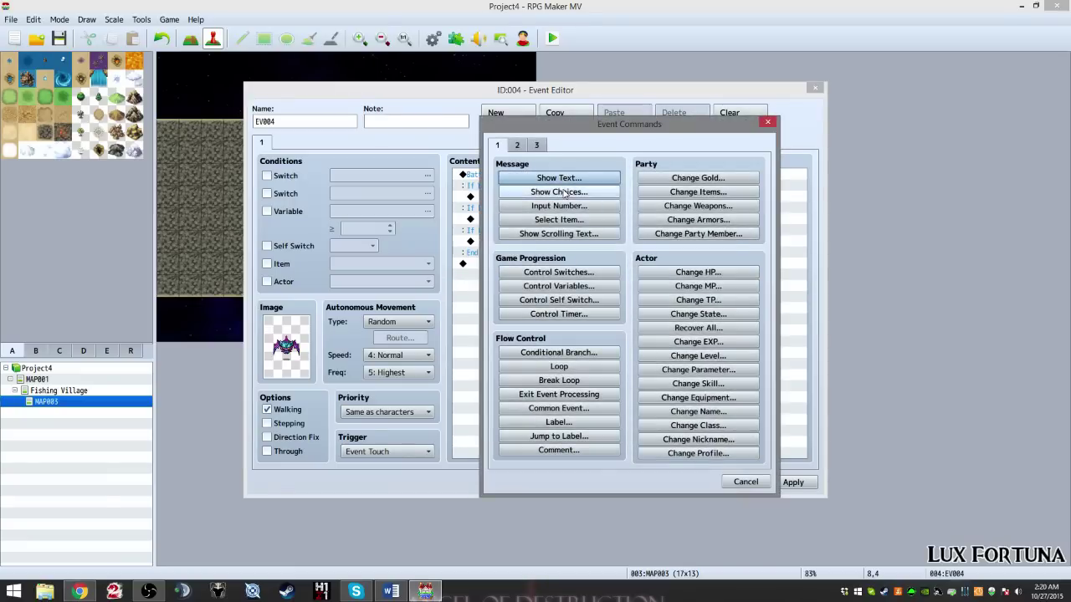
{"action": "left_click", "coordinate": [560, 191]}
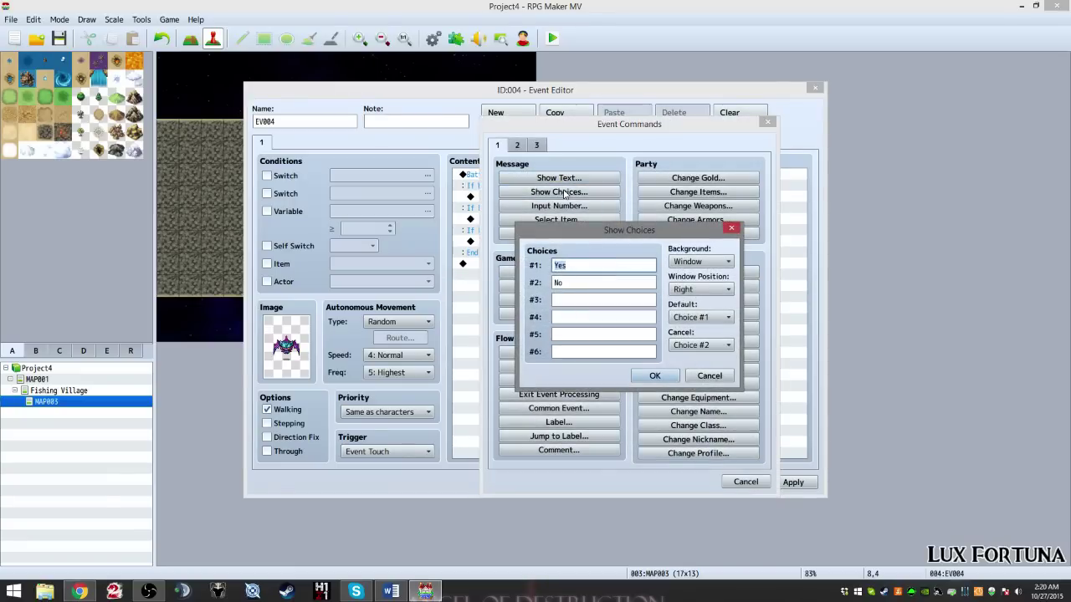
{"action": "left_click", "coordinate": [710, 376]}
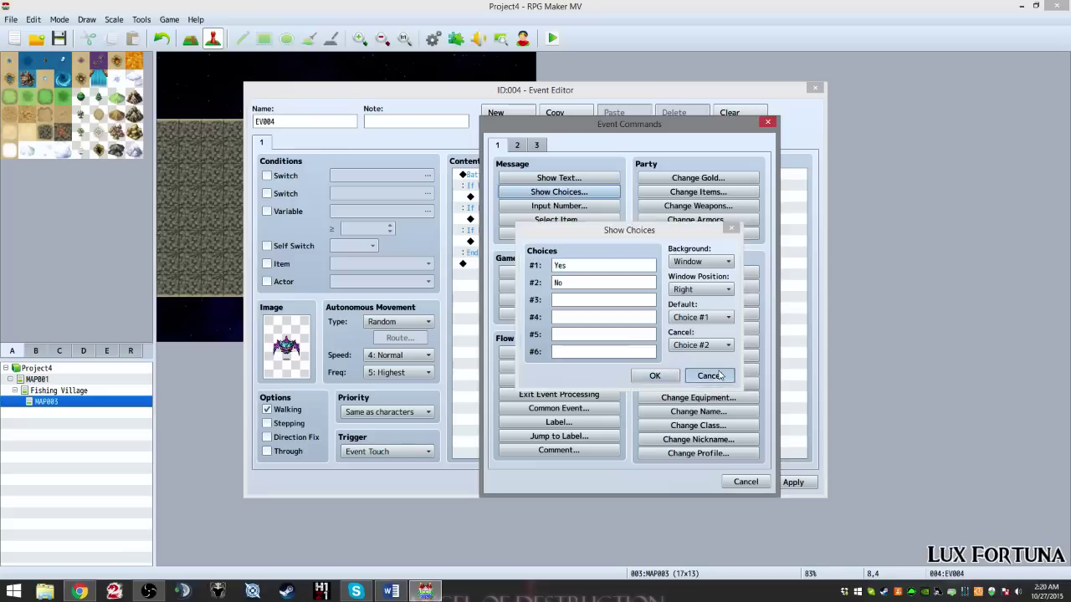
{"action": "left_click", "coordinate": [736, 482]}
{"action": "left_click", "coordinate": [675, 477]}
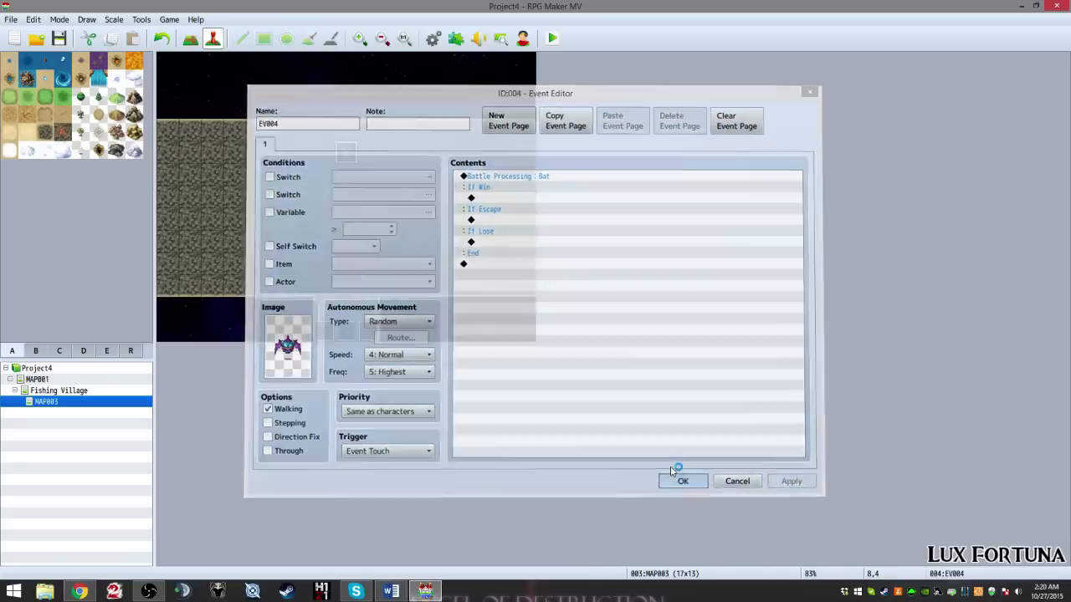
Step: Create a new event on the floor's top row at tile 1,3 and give it the purple-haired sprite from Actor2
{"action": "right_click", "coordinate": [201, 135]}
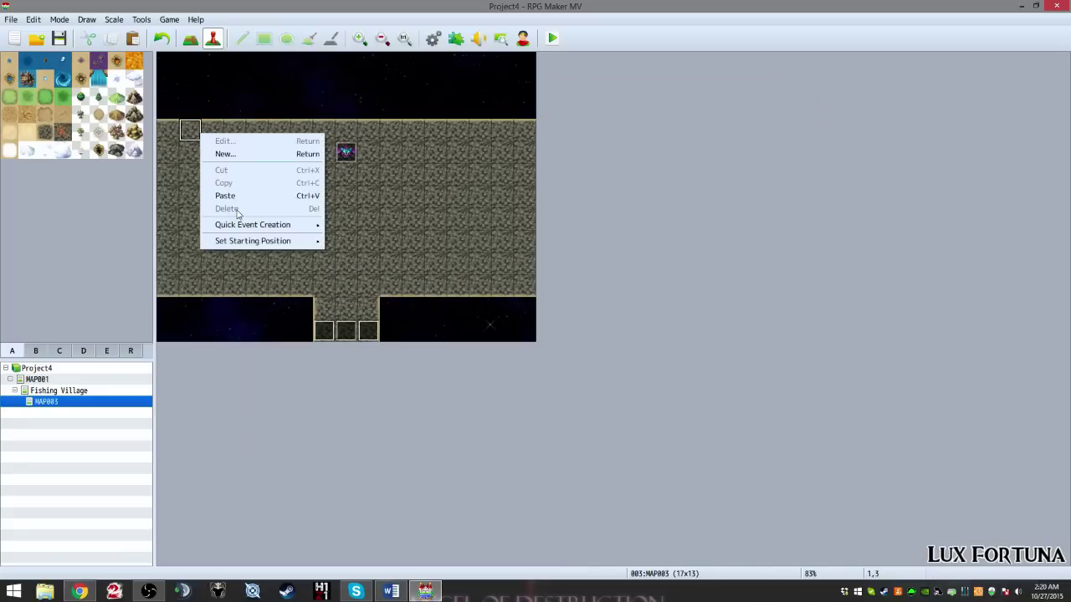
{"action": "left_click", "coordinate": [225, 154]}
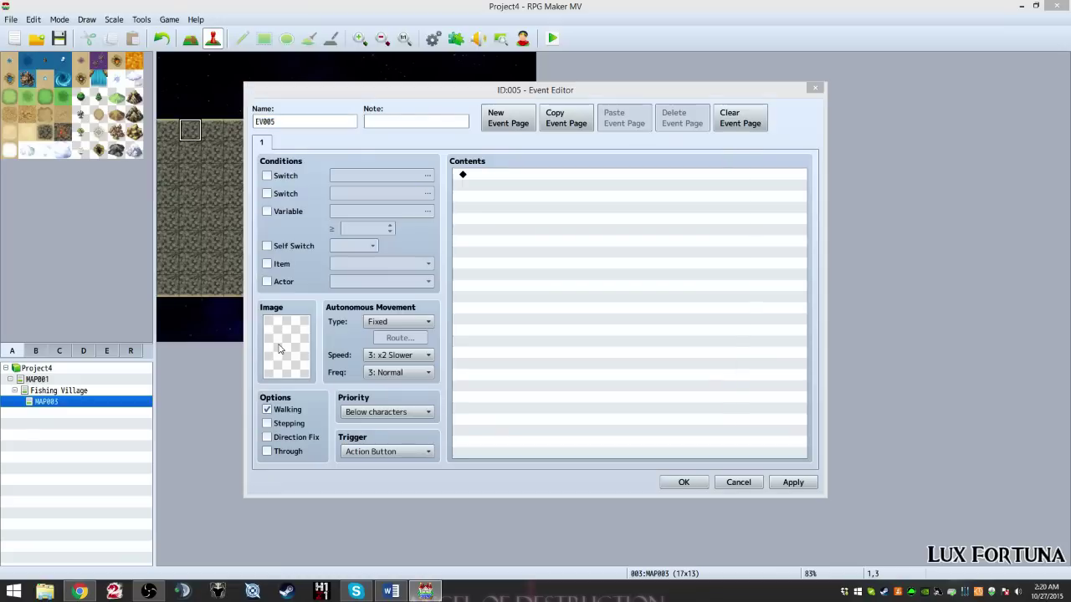
{"action": "double_click", "coordinate": [280, 350]}
{"action": "left_click", "coordinate": [358, 202]}
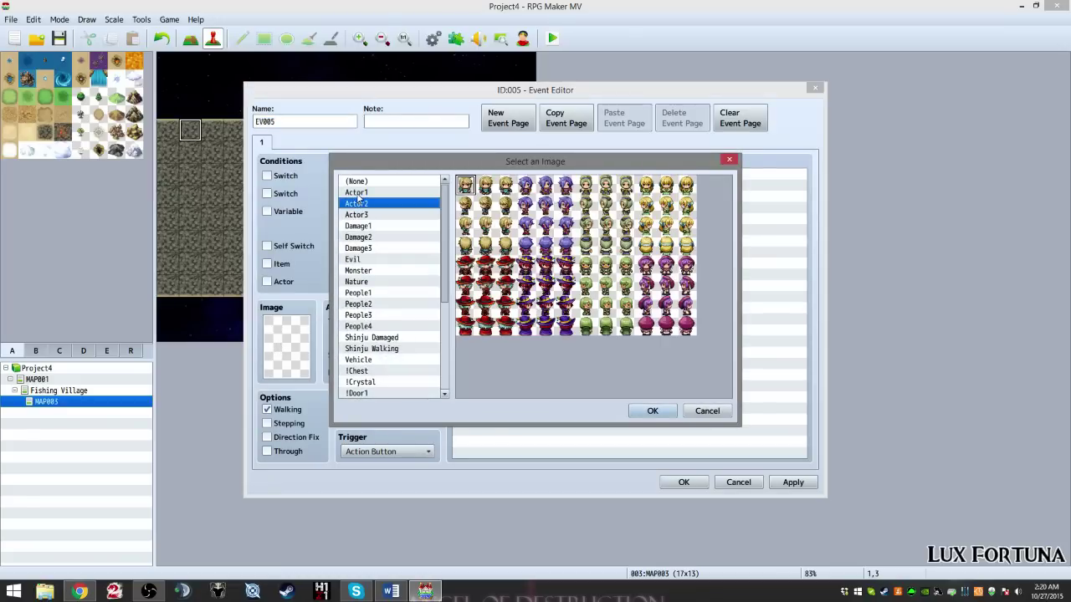
{"action": "left_click", "coordinate": [553, 187]}
{"action": "double_click", "coordinate": [553, 187]}
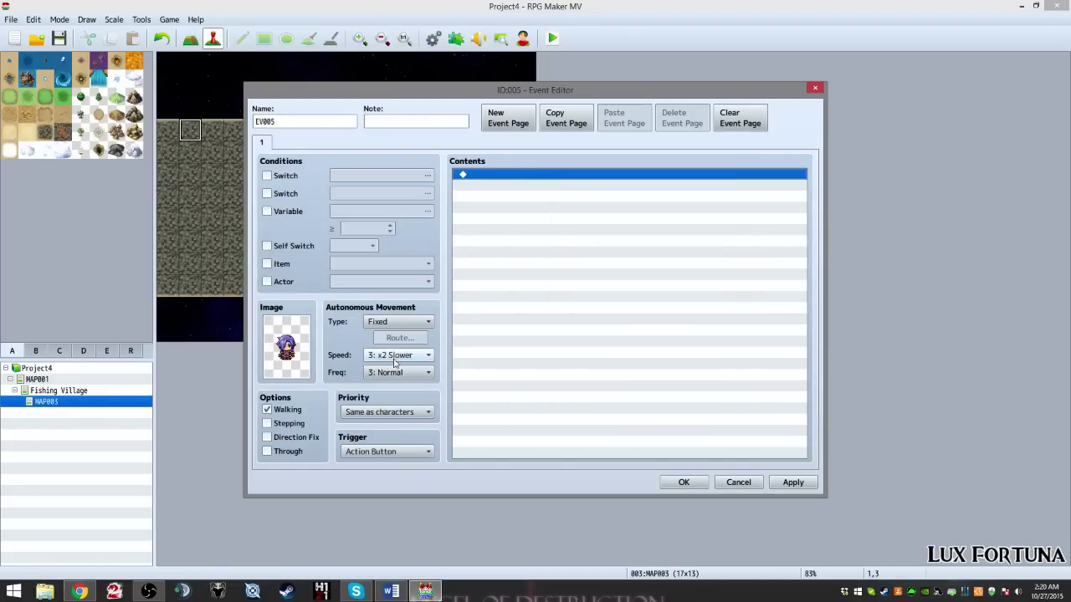
Step: Add a Show Text message with the purple-haired Actor2 face asking "What do you want to do with your life?" and preview it
{"action": "double_click", "coordinate": [525, 176]}
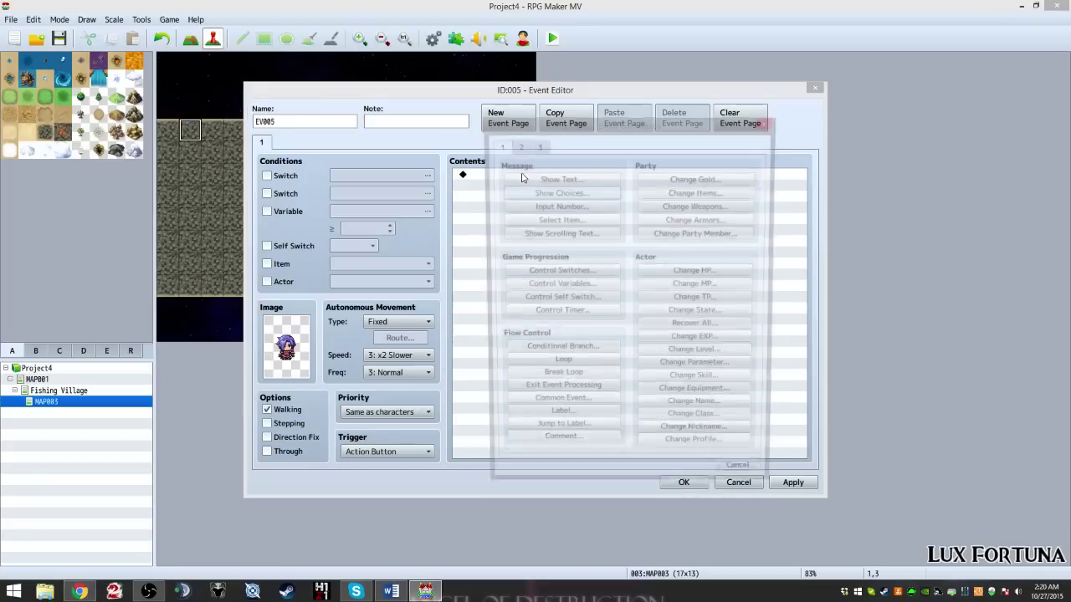
{"action": "left_click", "coordinate": [525, 178]}
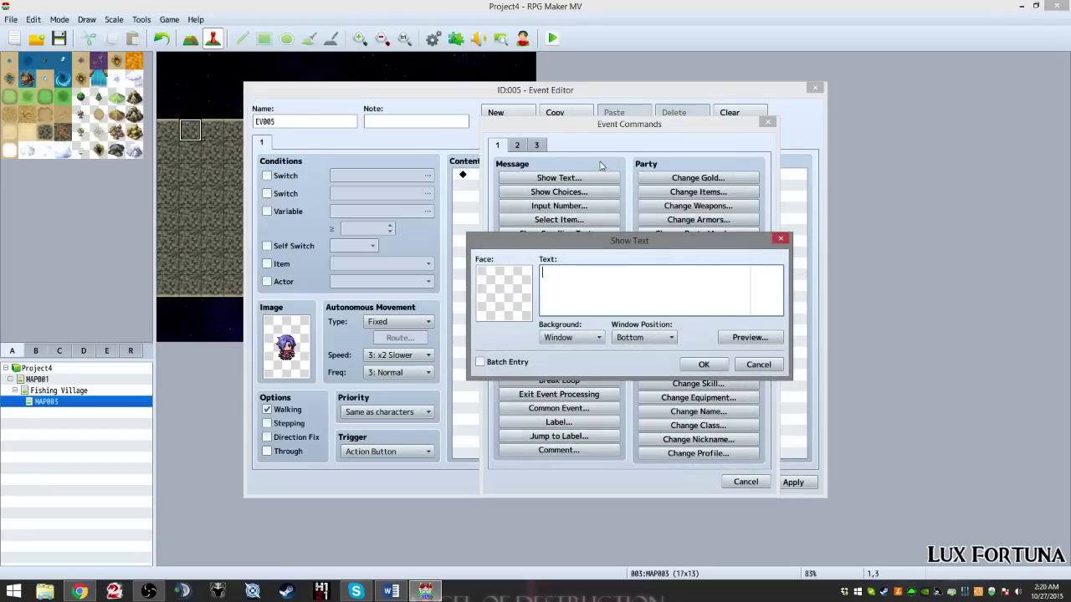
{"action": "double_click", "coordinate": [506, 291]}
{"action": "left_click", "coordinate": [490, 220]}
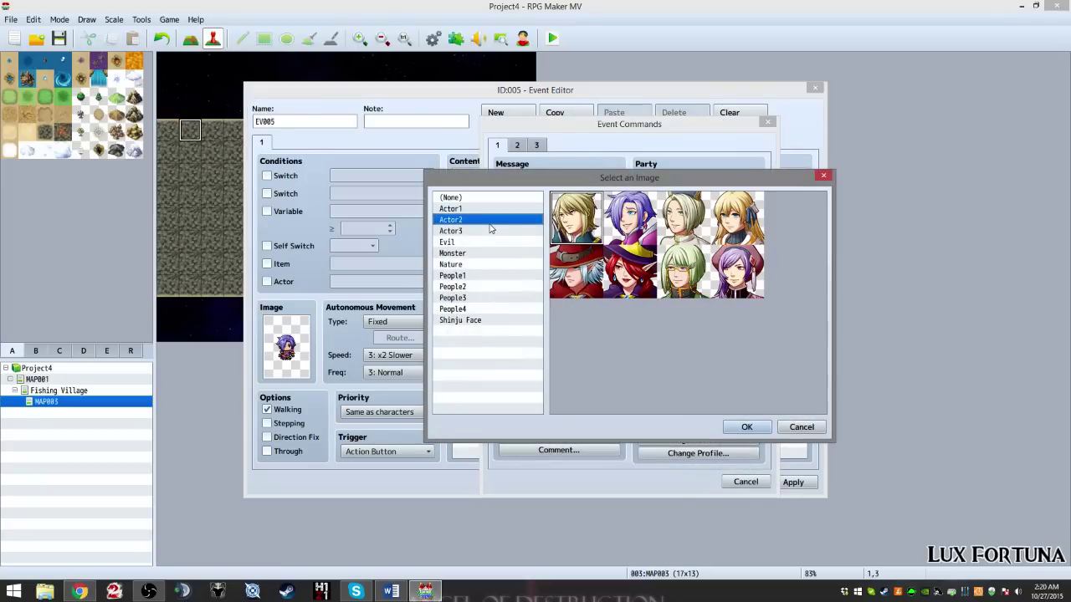
{"action": "double_click", "coordinate": [622, 236]}
{"action": "left_click", "coordinate": [577, 277]}
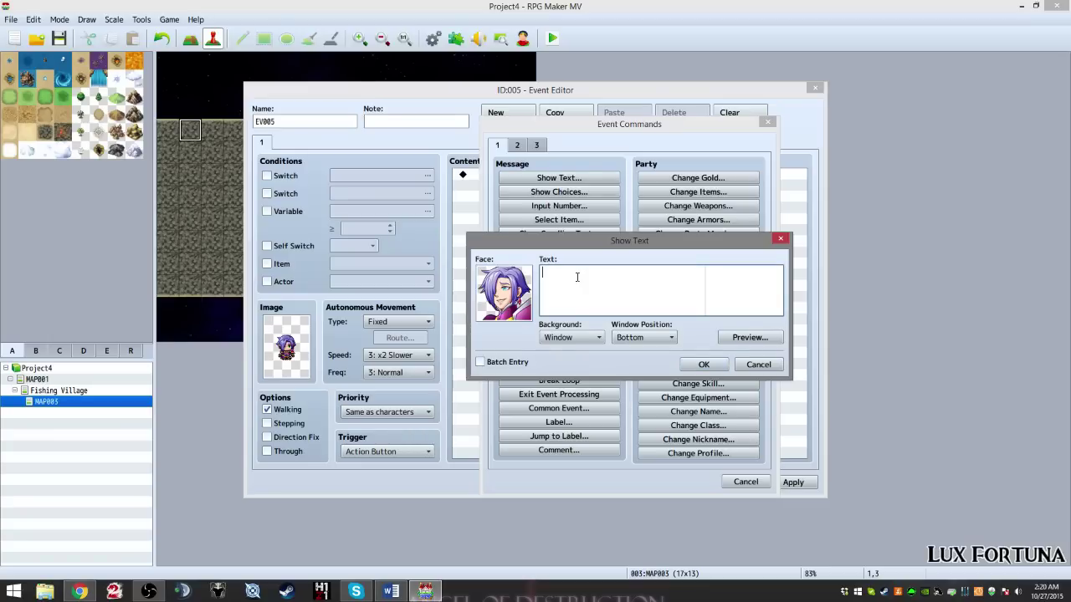
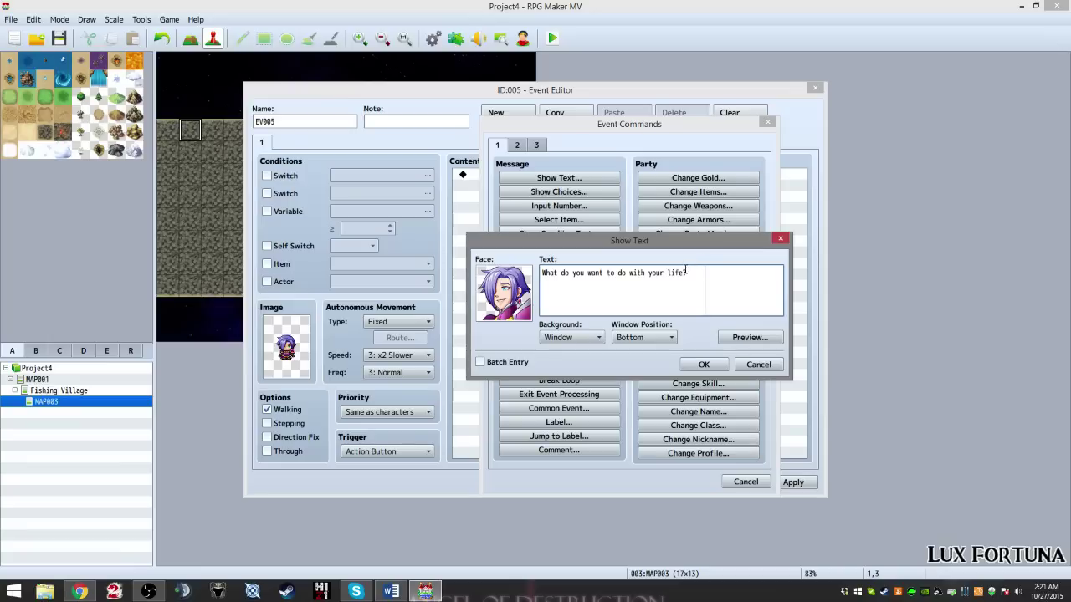
{"action": "left_click", "coordinate": [750, 337]}
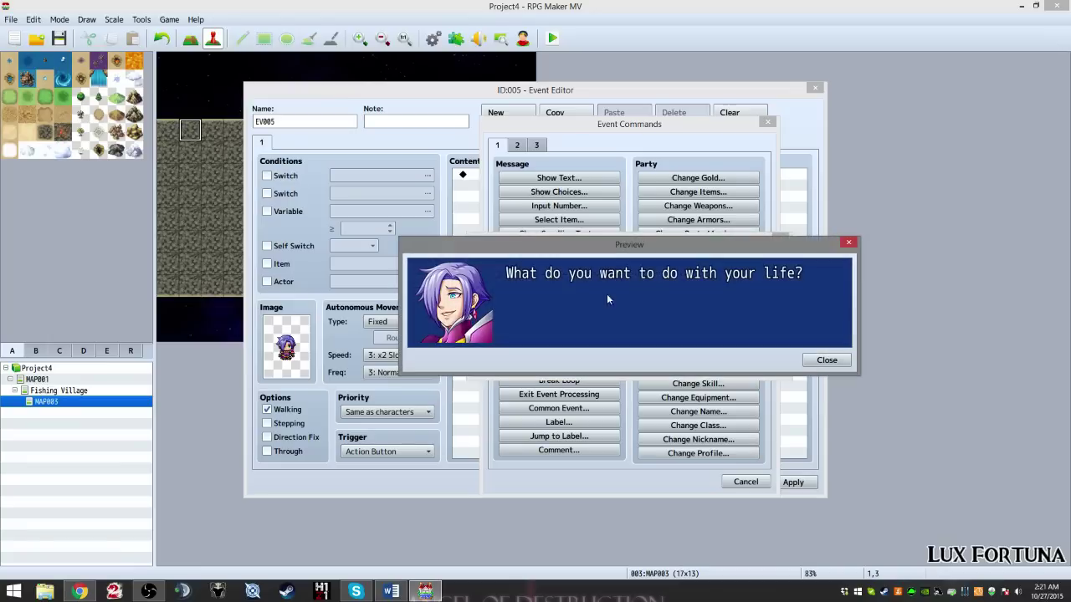
{"action": "left_click", "coordinate": [824, 360]}
Step: Try appending "I don't know" to the question, preview the longer message, and delete the extra words
{"action": "left_click", "coordinate": [701, 293]}
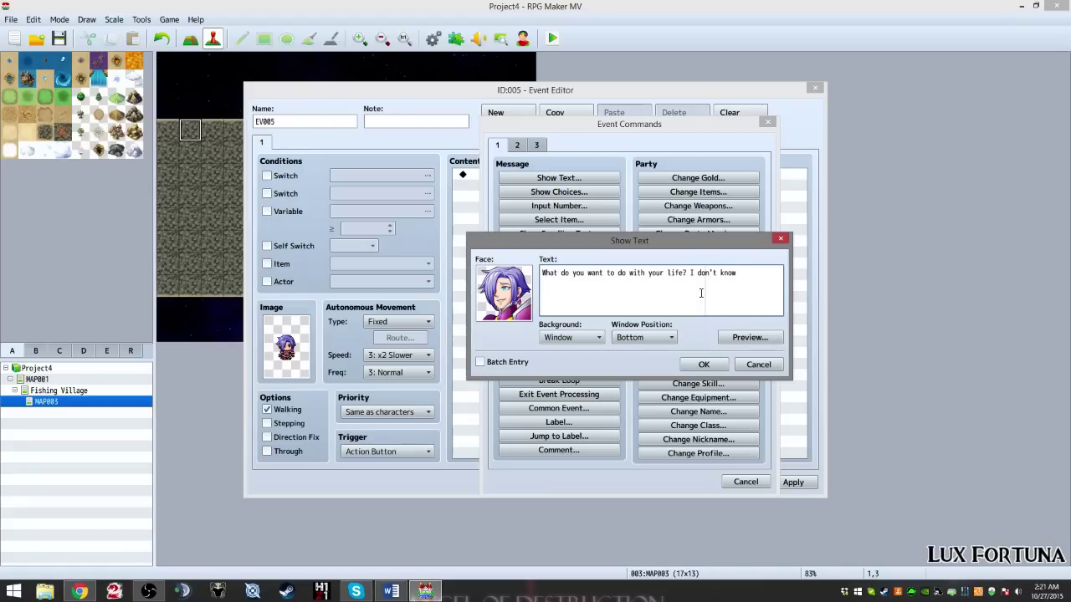
{"action": "left_click", "coordinate": [733, 338]}
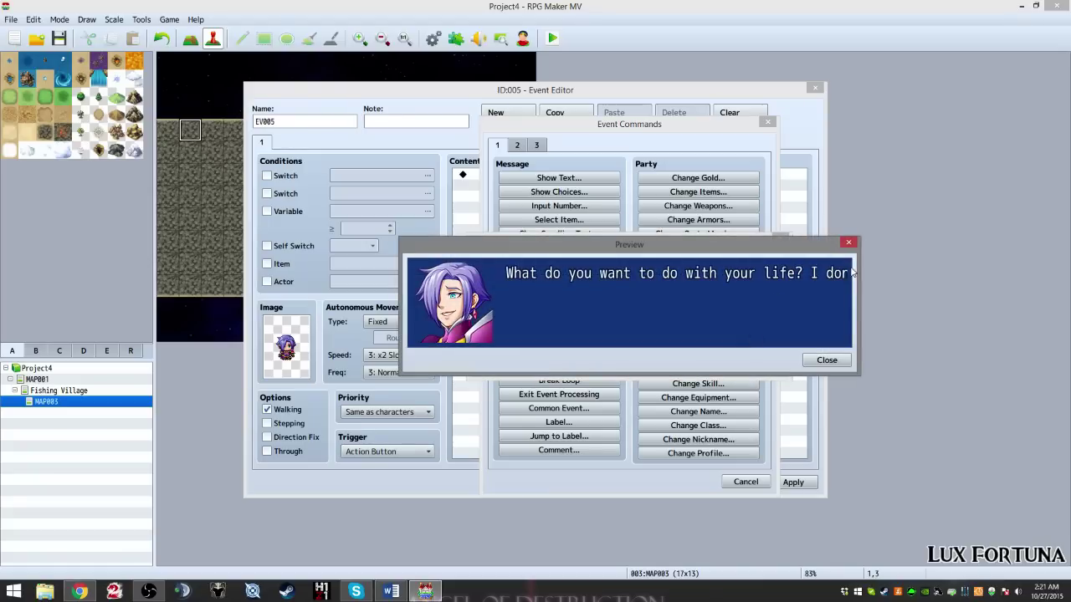
{"action": "left_click", "coordinate": [826, 360]}
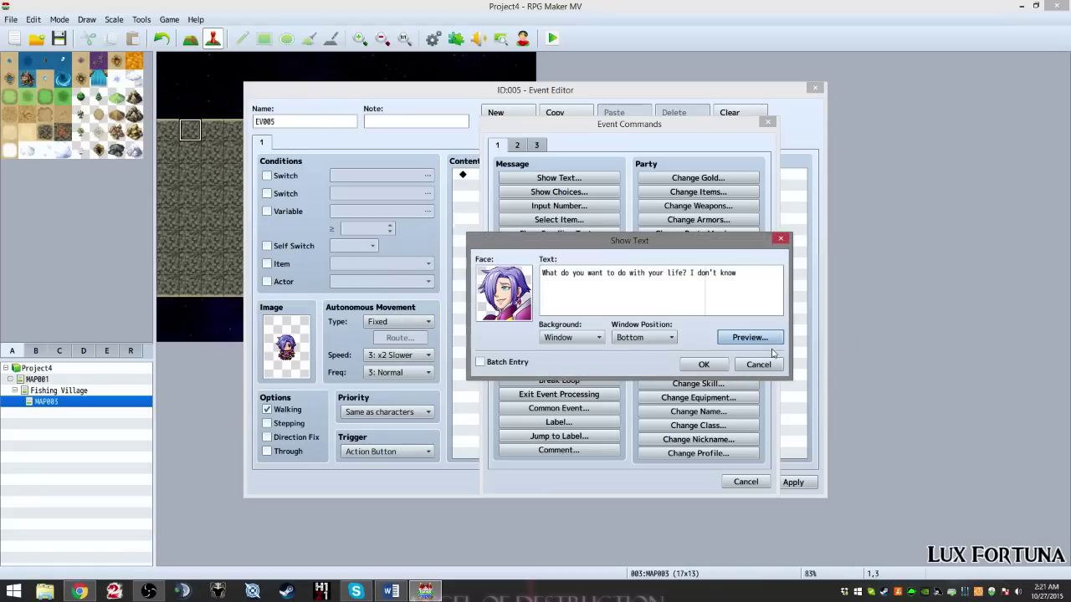
{"action": "left_click", "coordinate": [689, 281]}
{"action": "key", "text": "shift+End"}
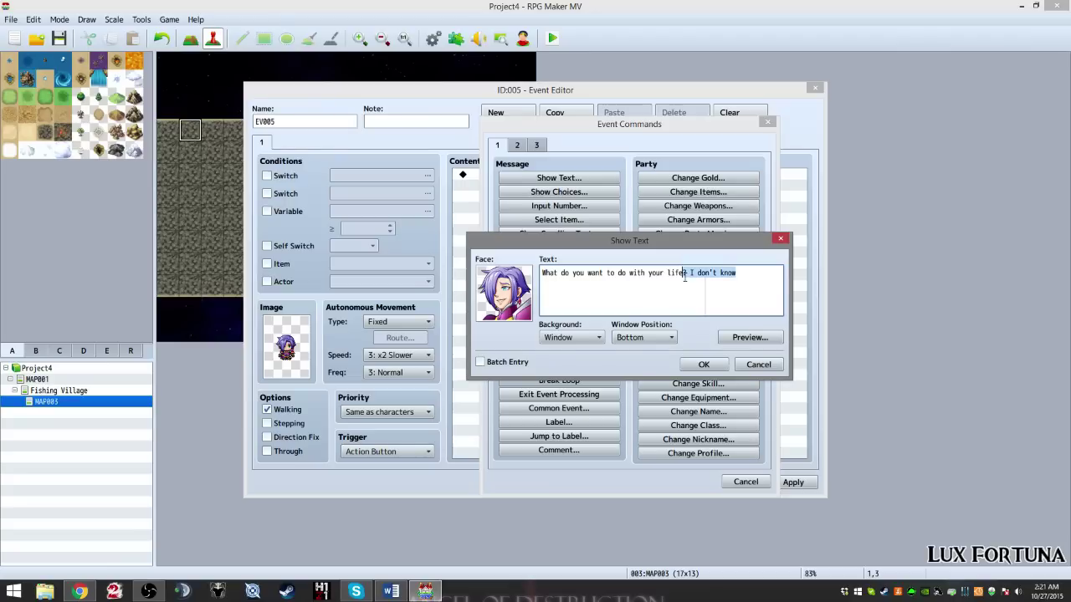
{"action": "key", "text": "BackSpace"}
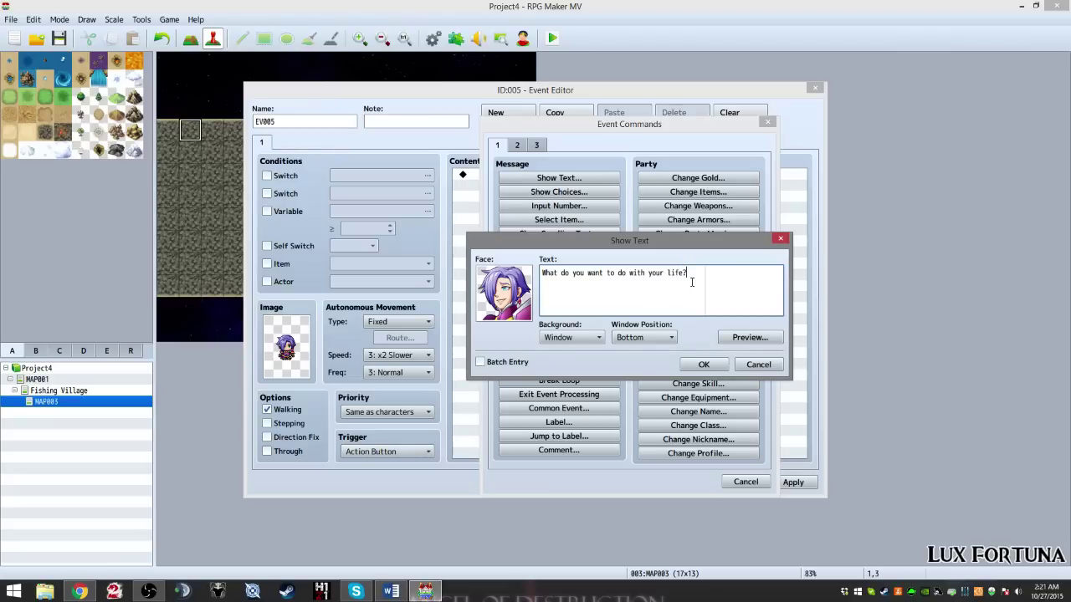
Step: Accept the question message and choose Action Button as the NPC event's trigger
{"action": "left_click", "coordinate": [703, 365]}
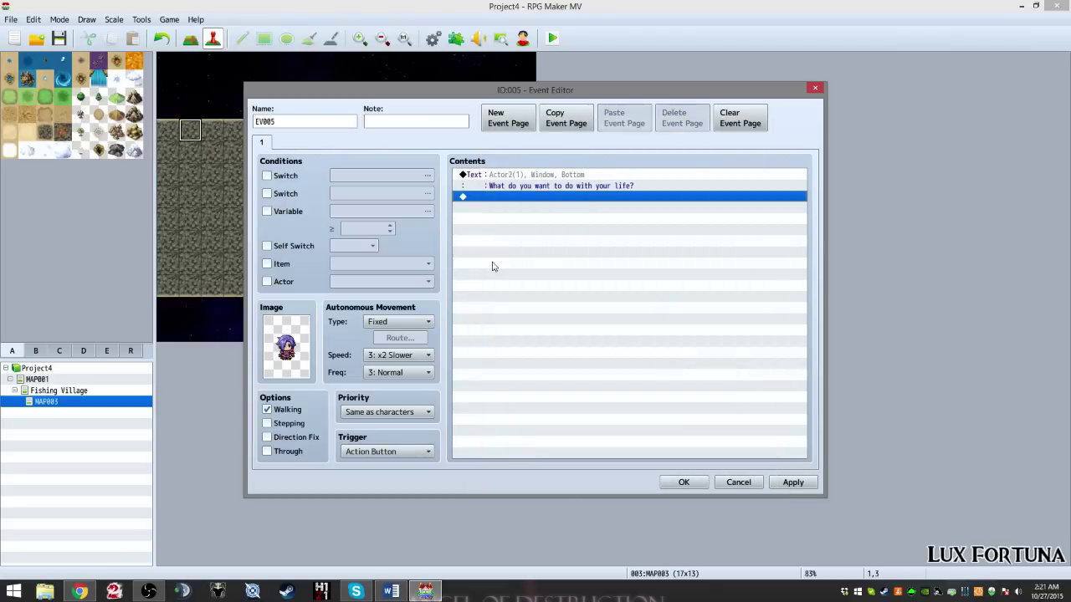
{"action": "left_click", "coordinate": [390, 453]}
{"action": "left_click", "coordinate": [392, 463]}
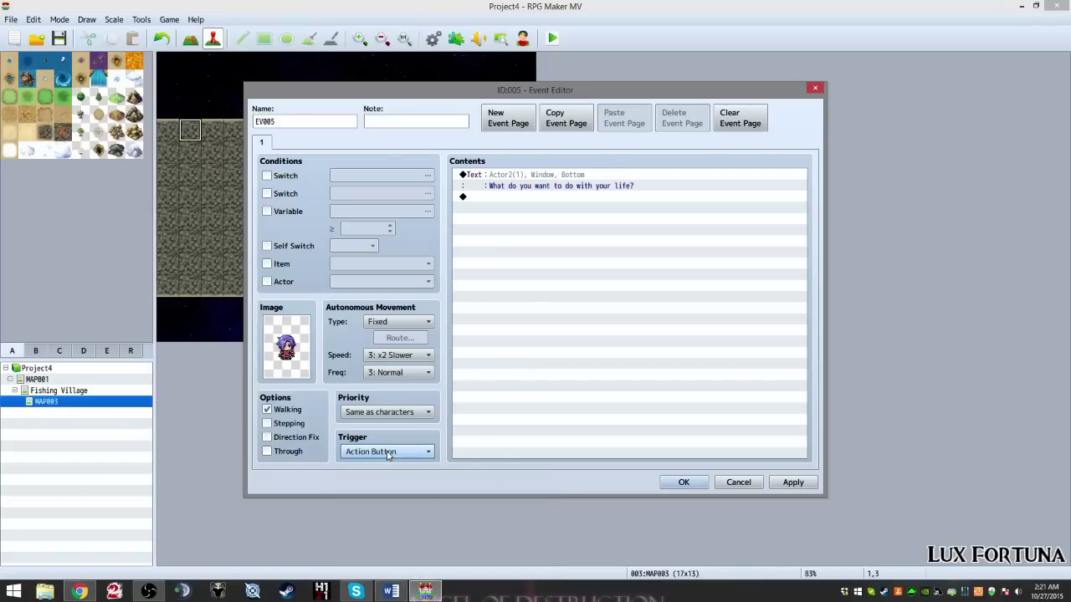
Step: Start a Show Choices command below the question with the choices "I don't know", "Kill bats" and "Go to school"
{"action": "double_click", "coordinate": [531, 197]}
{"action": "left_click", "coordinate": [559, 192]}
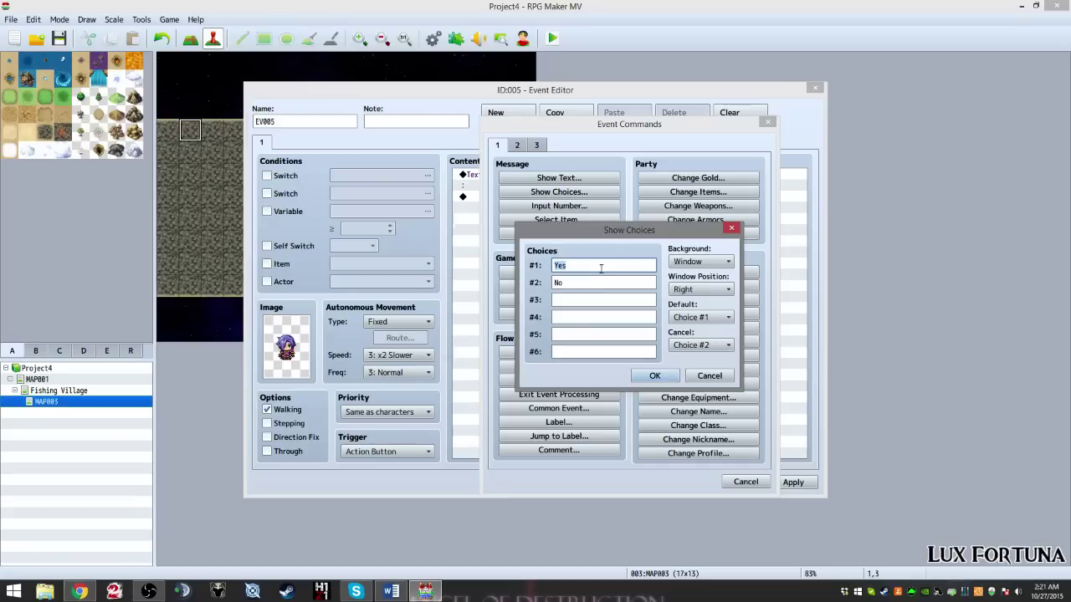
{"action": "left_click", "coordinate": [636, 264]}
{"action": "type", "text": "I don't know"}
{"action": "key", "text": "Tab"}
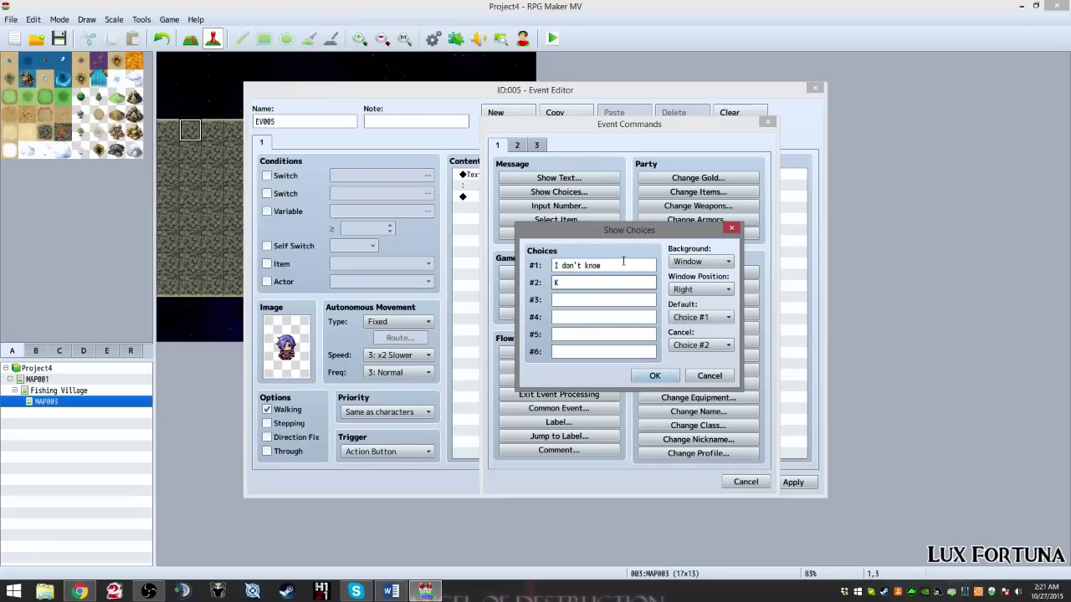
{"action": "type", "text": "Kill bats"}
{"action": "key", "text": "Tab"}
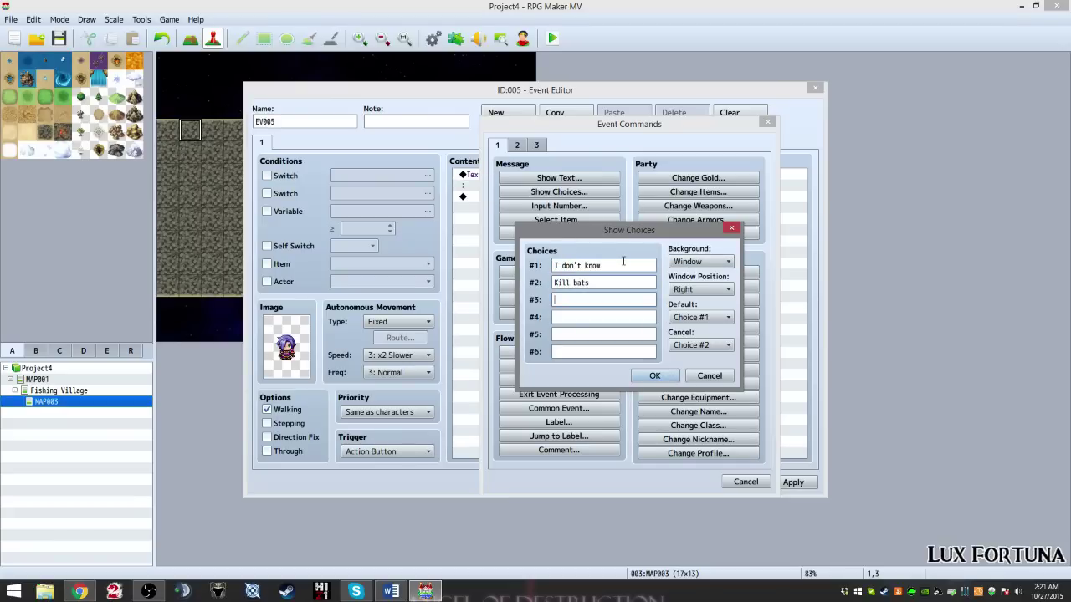
{"action": "type", "text": "Go to school"}
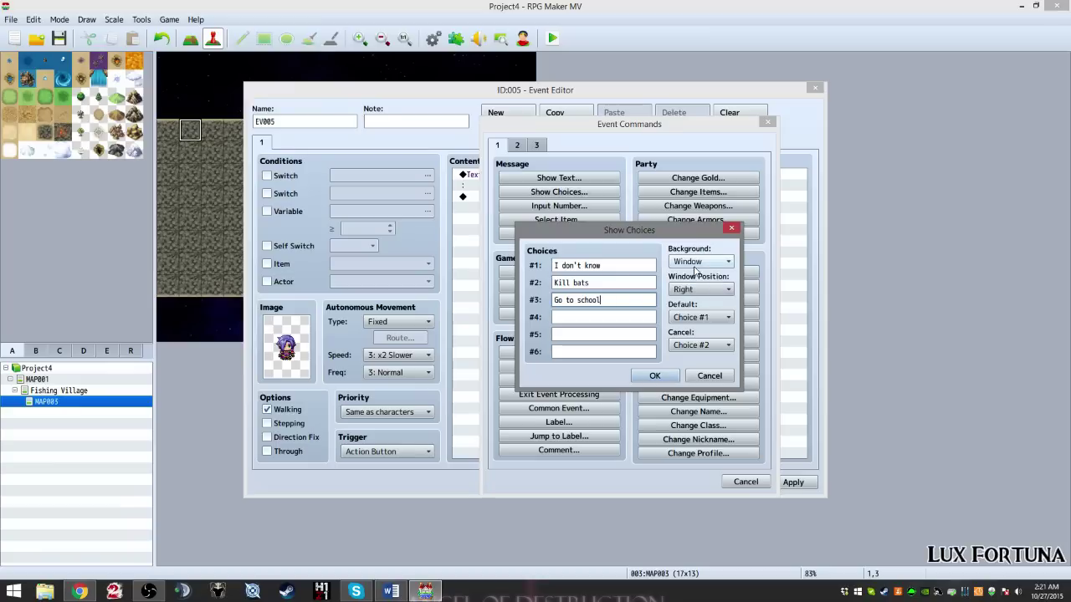
Step: Set the choices' cancel behaviour to Disallow, add the command, and accept the changes to the NPC event
{"action": "left_click", "coordinate": [650, 381]}
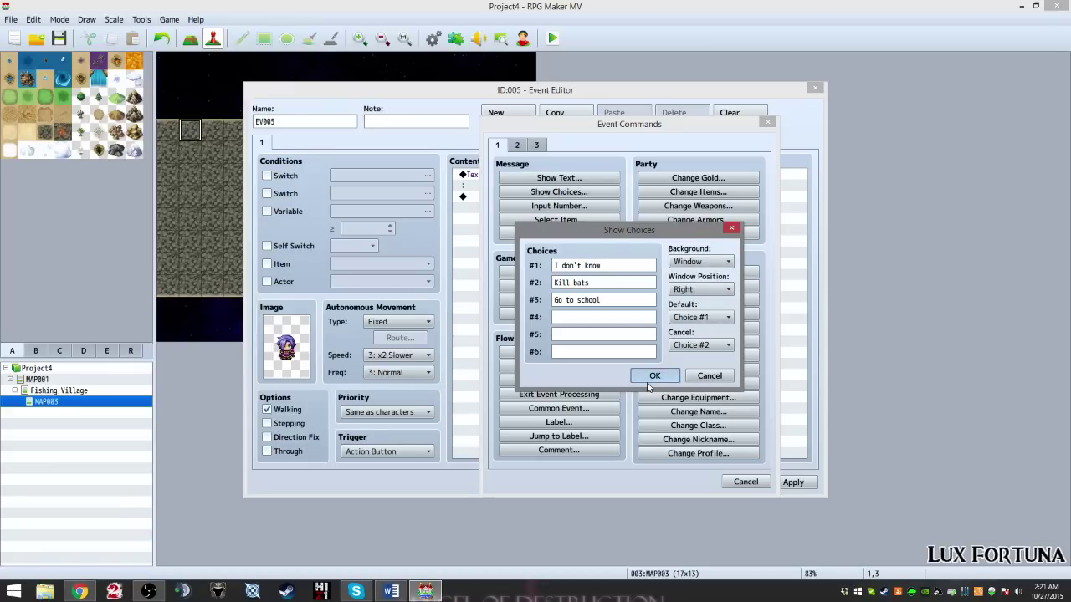
{"action": "left_click", "coordinate": [707, 344]}
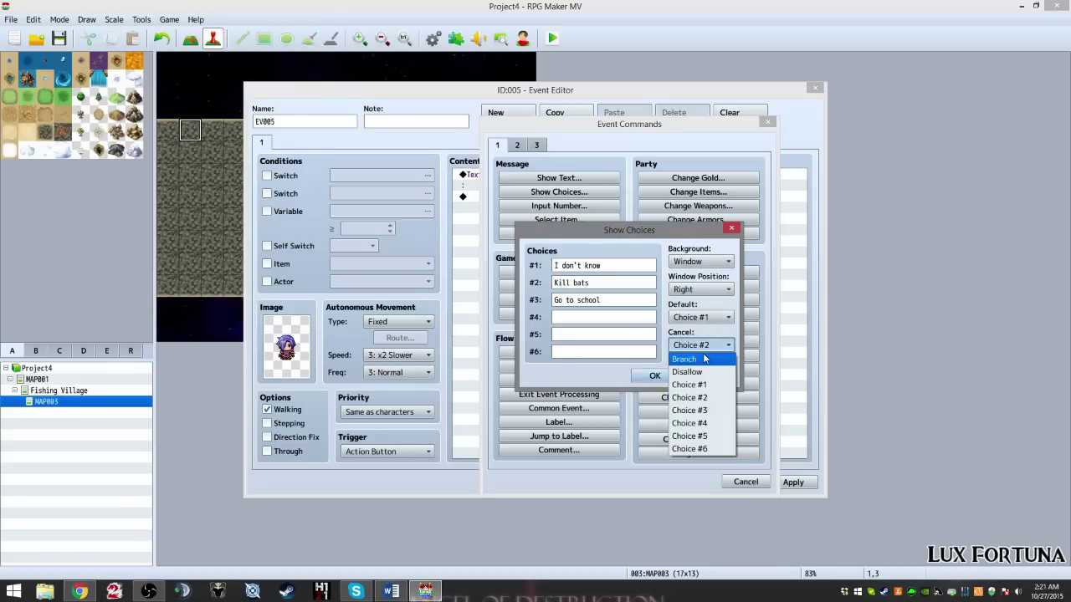
{"action": "left_click", "coordinate": [687, 372]}
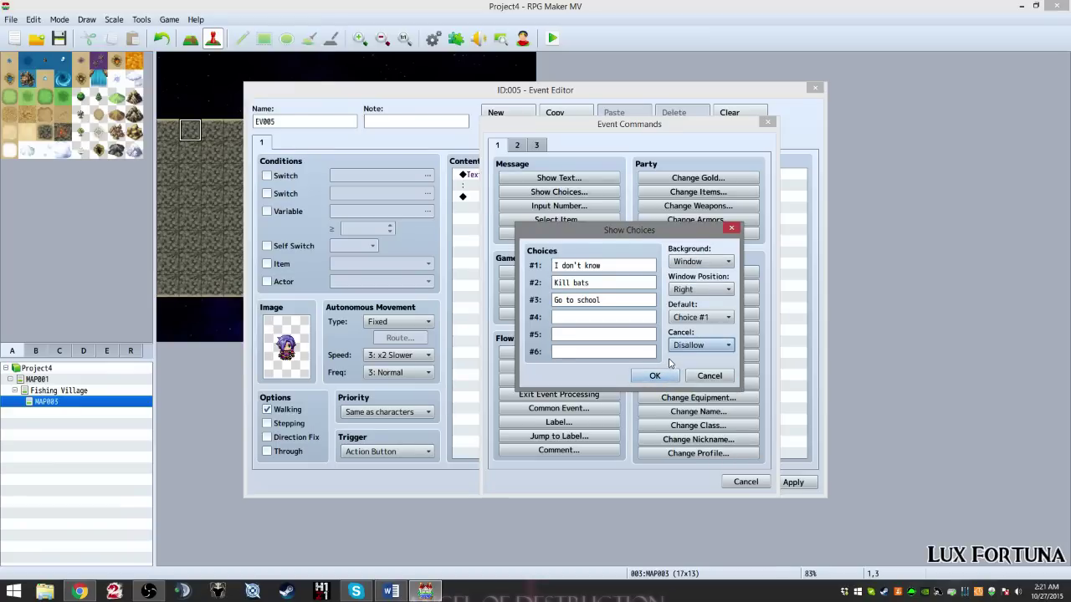
{"action": "left_click", "coordinate": [661, 375]}
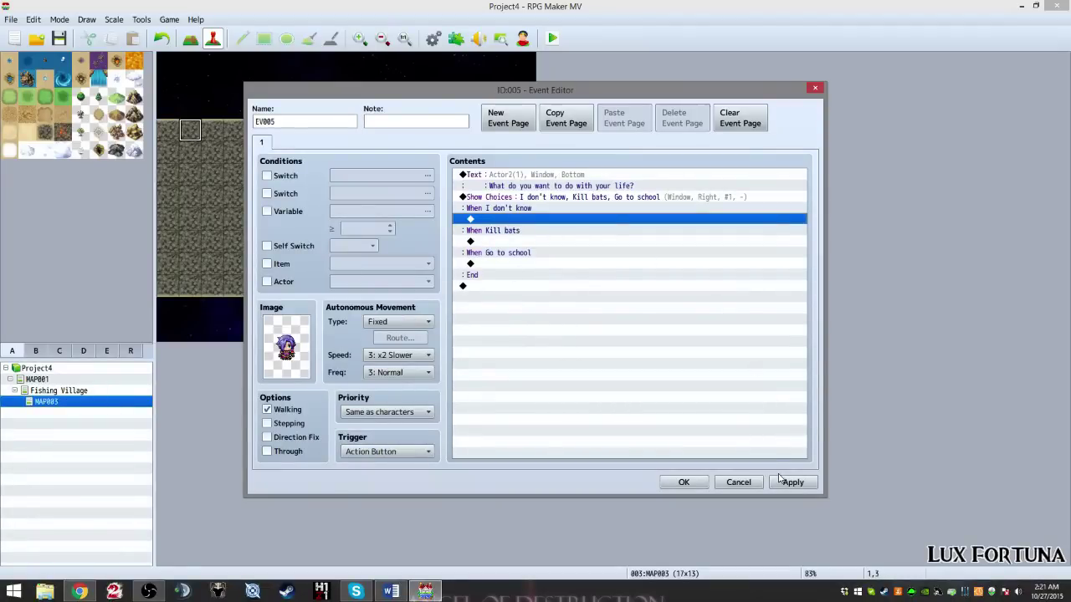
{"action": "left_click", "coordinate": [791, 482]}
{"action": "left_click", "coordinate": [684, 482]}
Step: Add an Erase Event command after the end of the bat event's battle processing and accept the changes to the event
{"action": "right_click", "coordinate": [352, 158]}
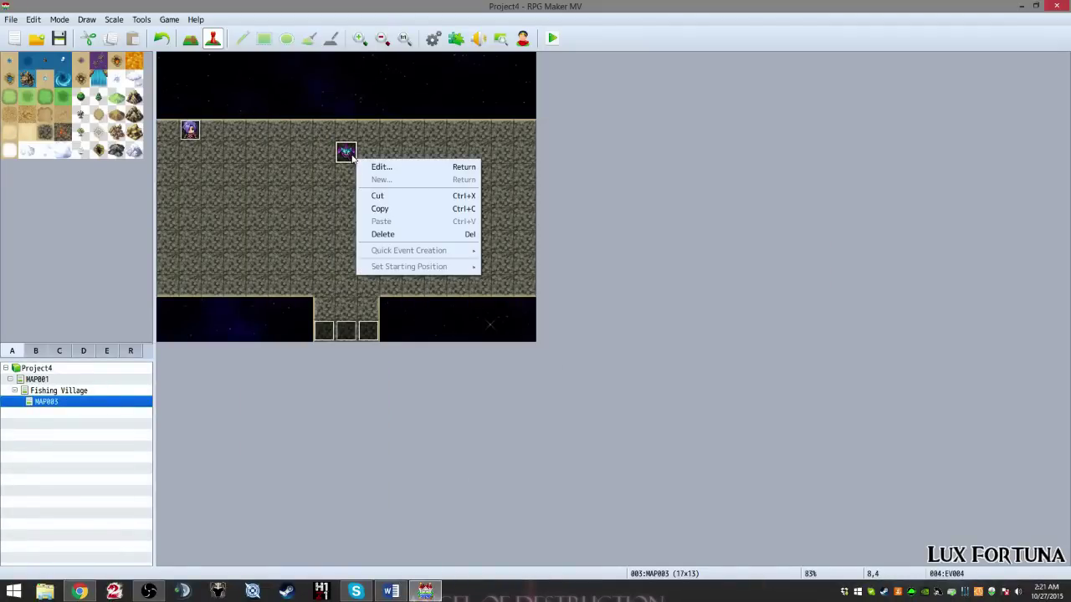
{"action": "left_click", "coordinate": [383, 168]}
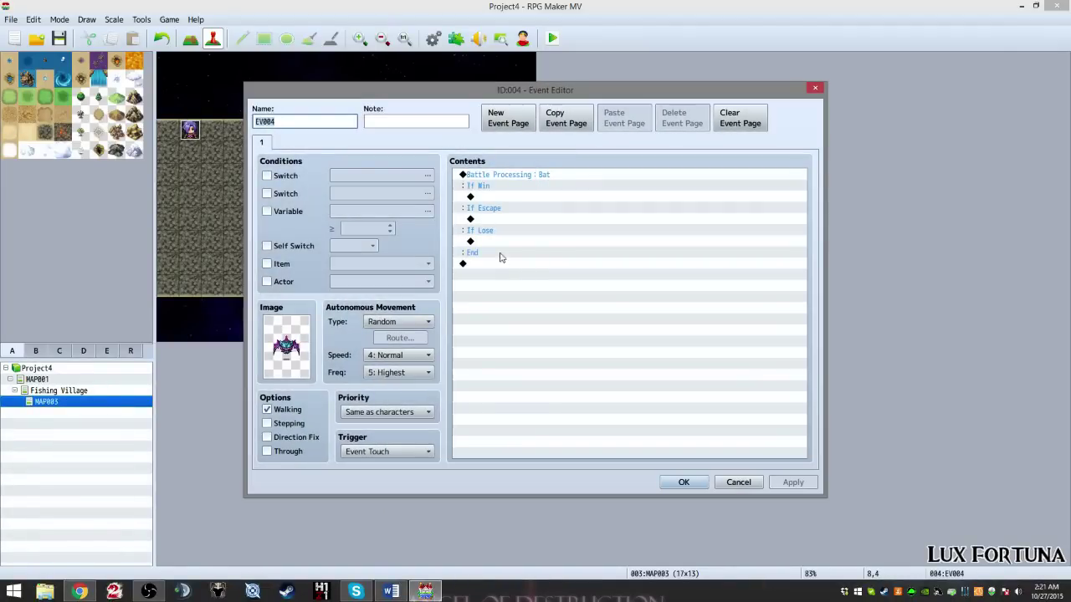
{"action": "left_click", "coordinate": [497, 254]}
{"action": "right_click", "coordinate": [493, 267]}
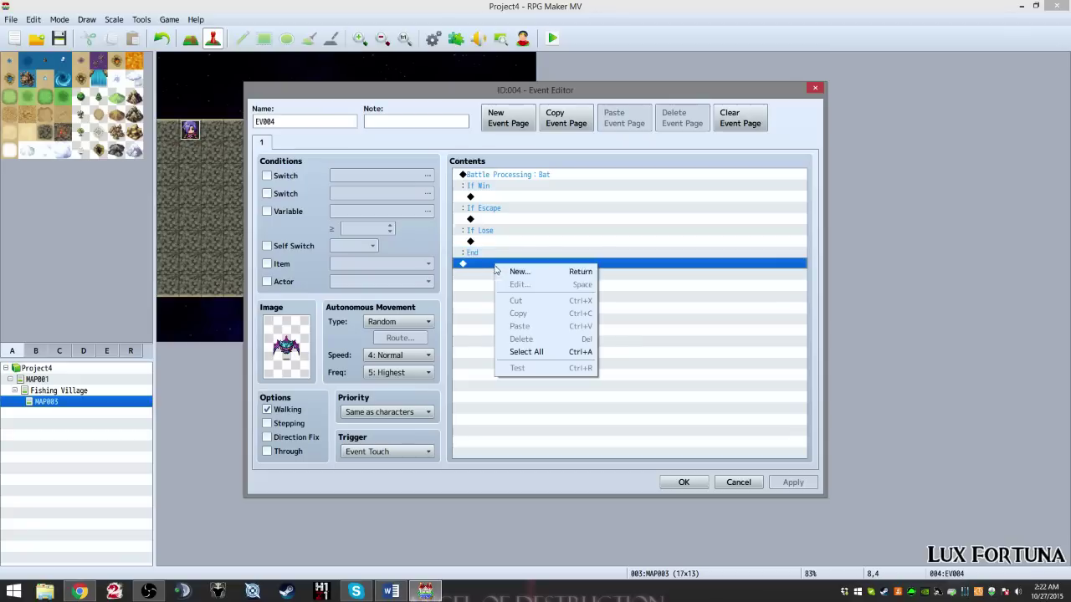
{"action": "left_click", "coordinate": [510, 276]}
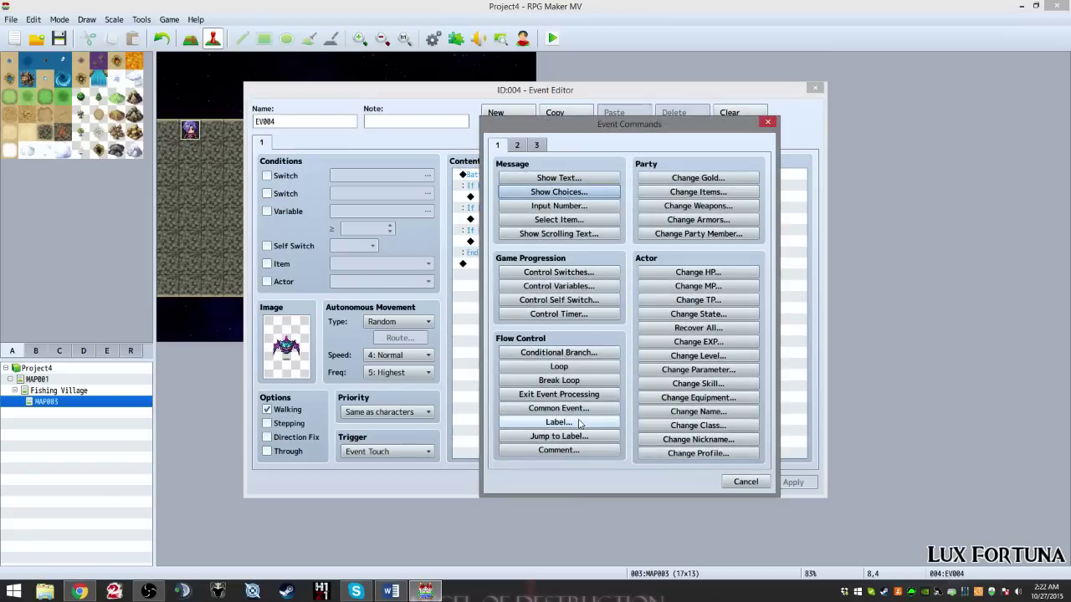
{"action": "left_click", "coordinate": [519, 144]}
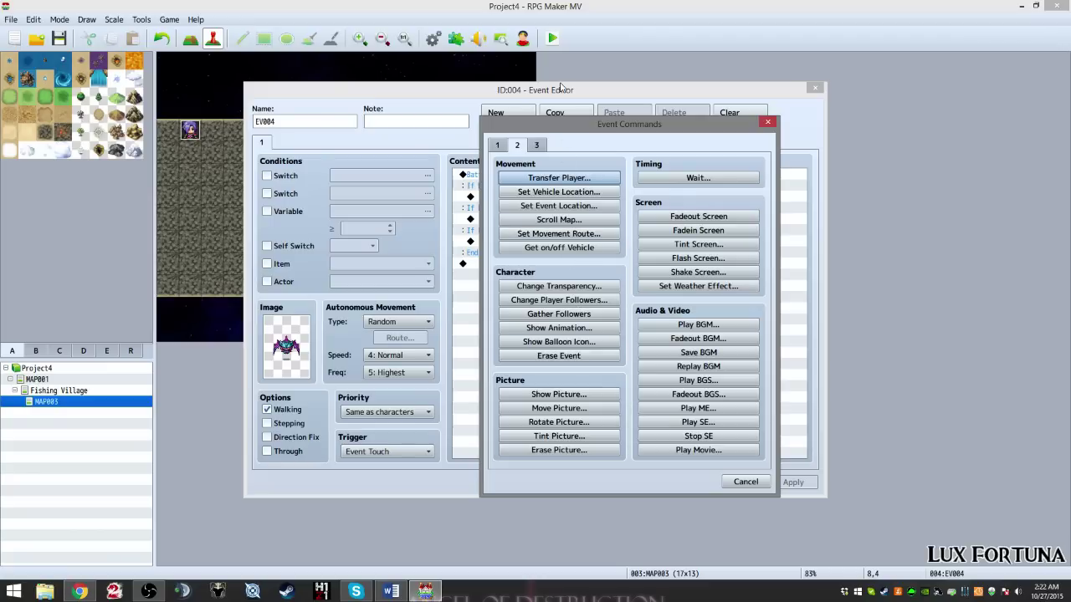
{"action": "left_click", "coordinate": [578, 356]}
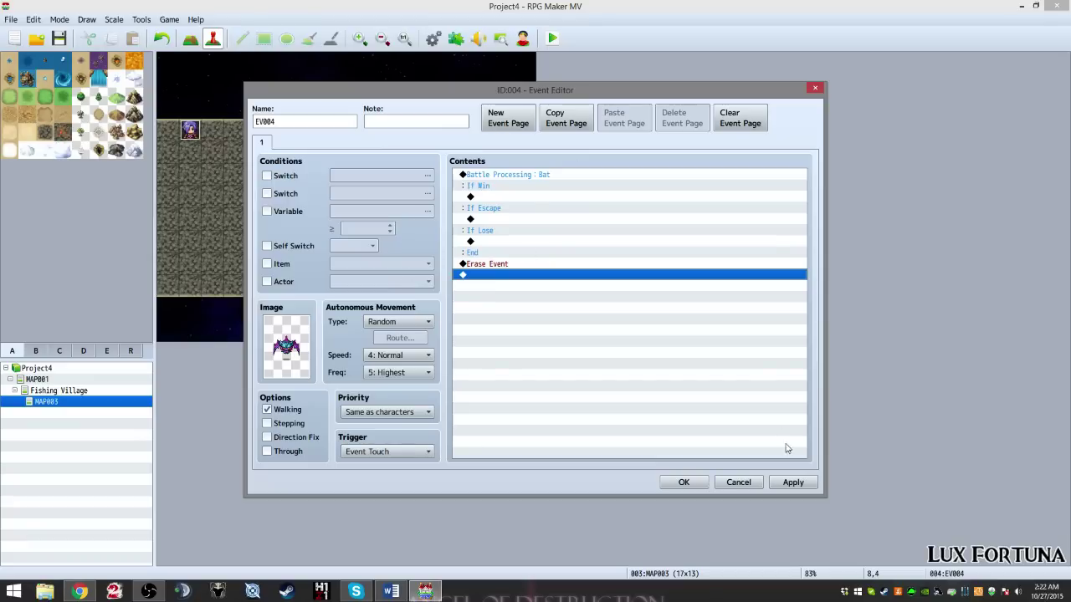
{"action": "left_click", "coordinate": [791, 482]}
{"action": "left_click", "coordinate": [683, 482]}
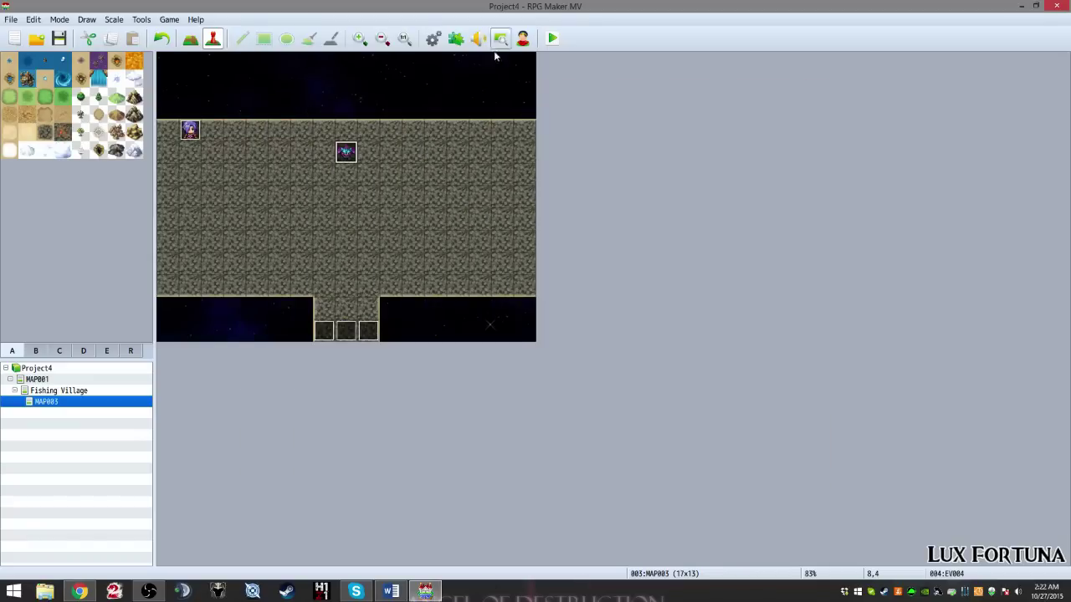
Step: In the database, reposition the bat of the Bat troop left of centre on the battle background and apply the change
{"action": "left_click", "coordinate": [435, 38]}
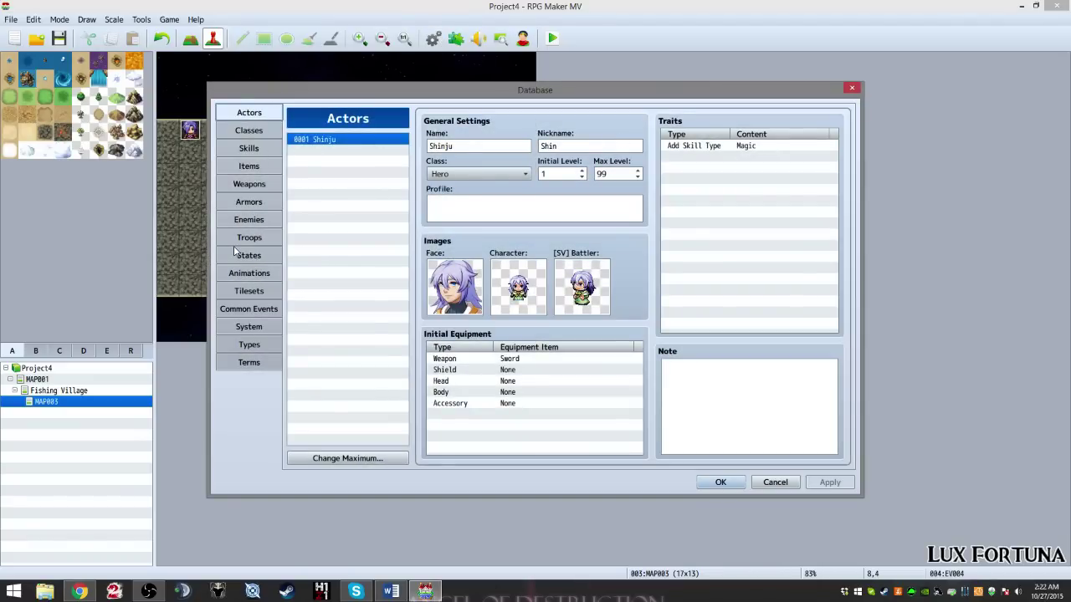
{"action": "left_click", "coordinate": [246, 238]}
{"action": "left_click", "coordinate": [250, 220]}
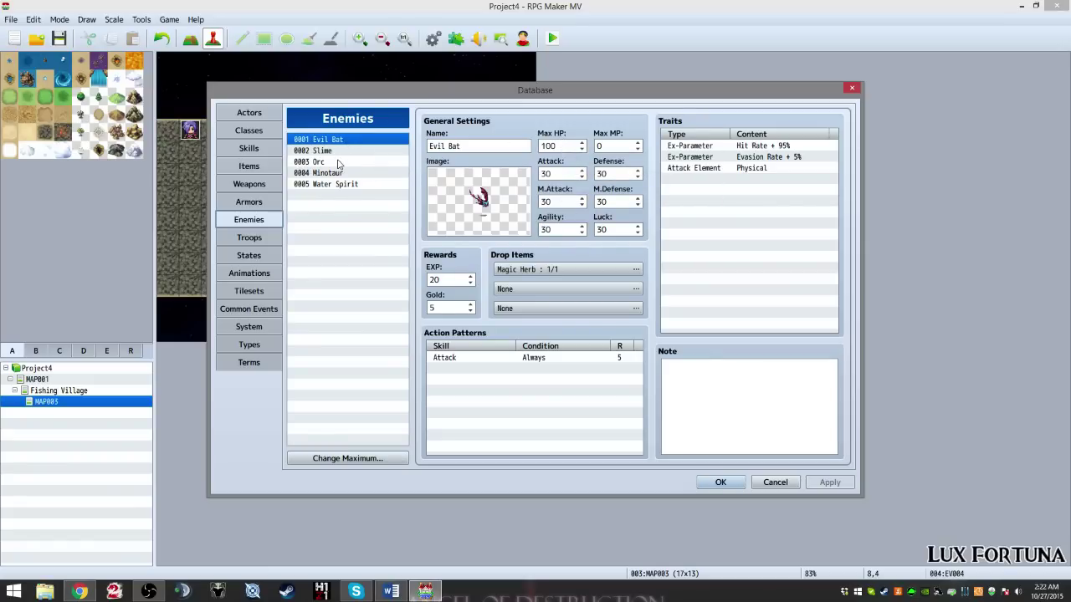
{"action": "left_click", "coordinate": [255, 239]}
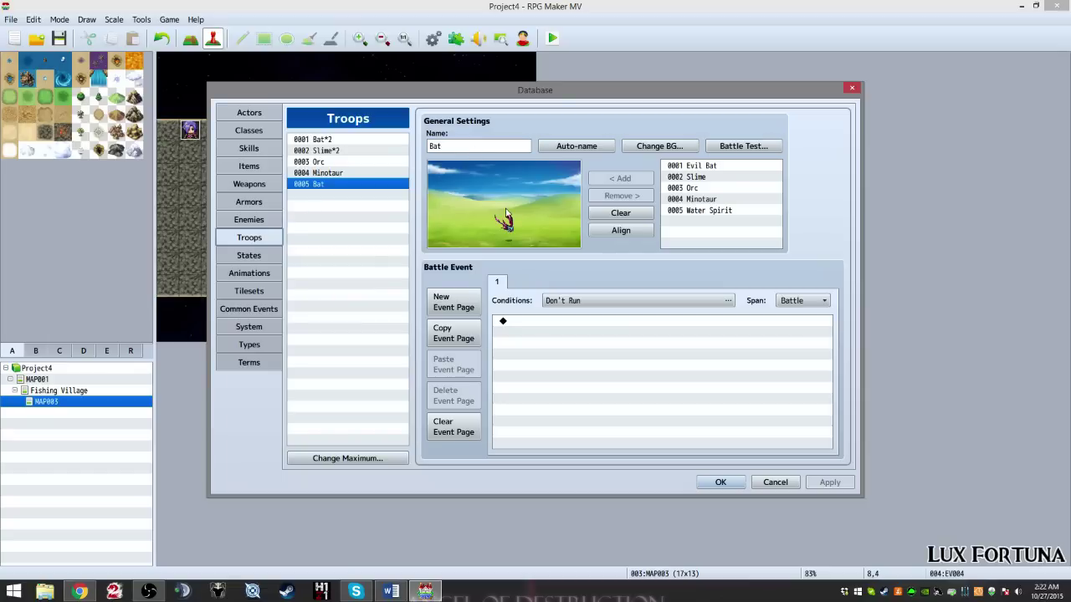
{"action": "left_click_drag", "start_coordinate": [505, 214], "coordinate": [478, 213]}
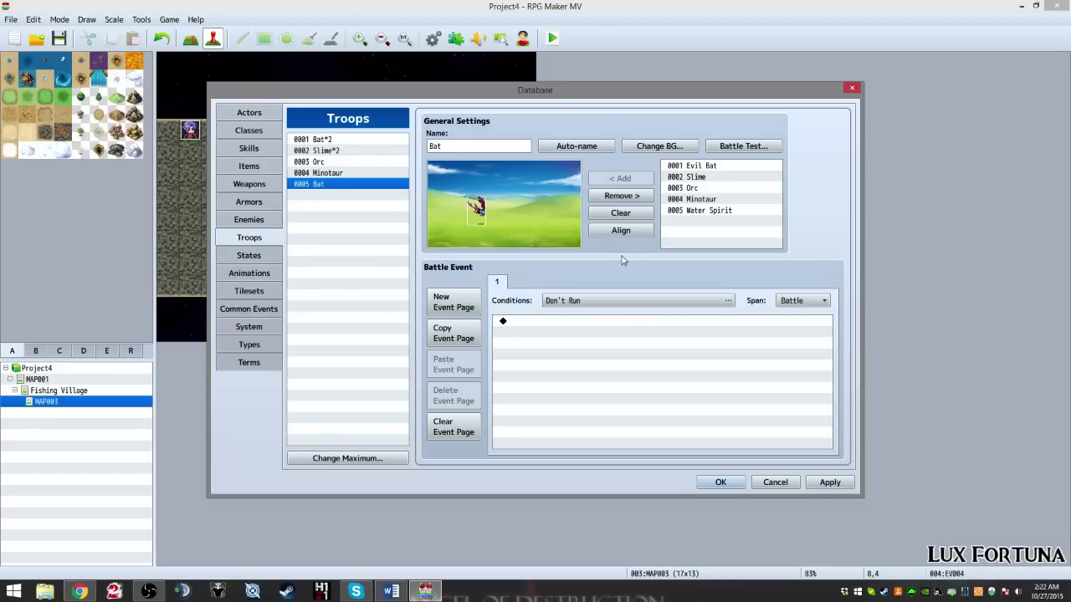
{"action": "left_click", "coordinate": [829, 482]}
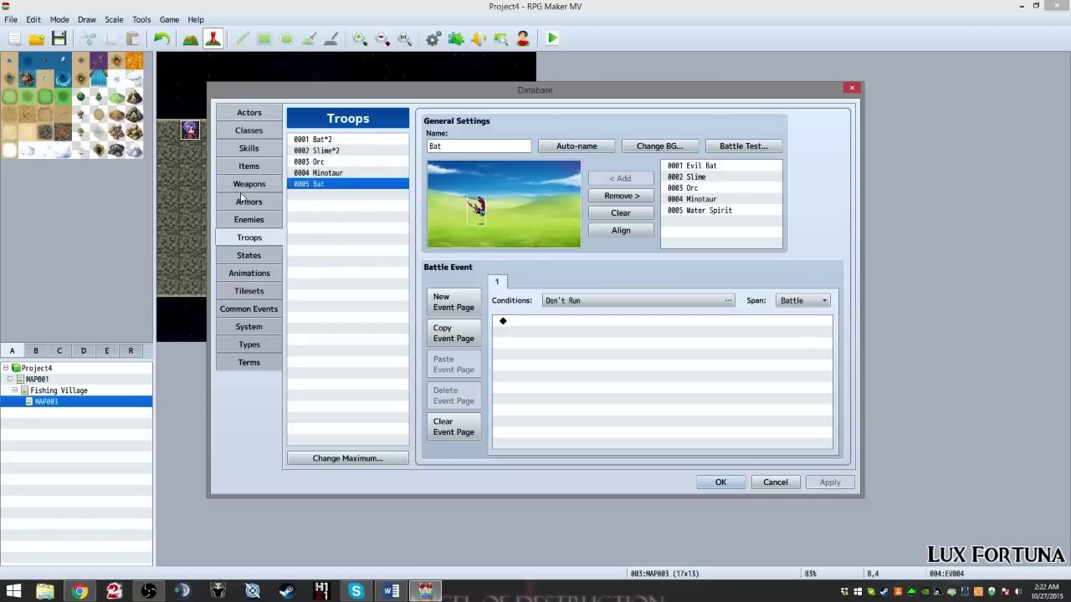
Step: Set the Evil Bat enemy's Max HP to 50, apply the change and close the database
{"action": "left_click", "coordinate": [243, 221]}
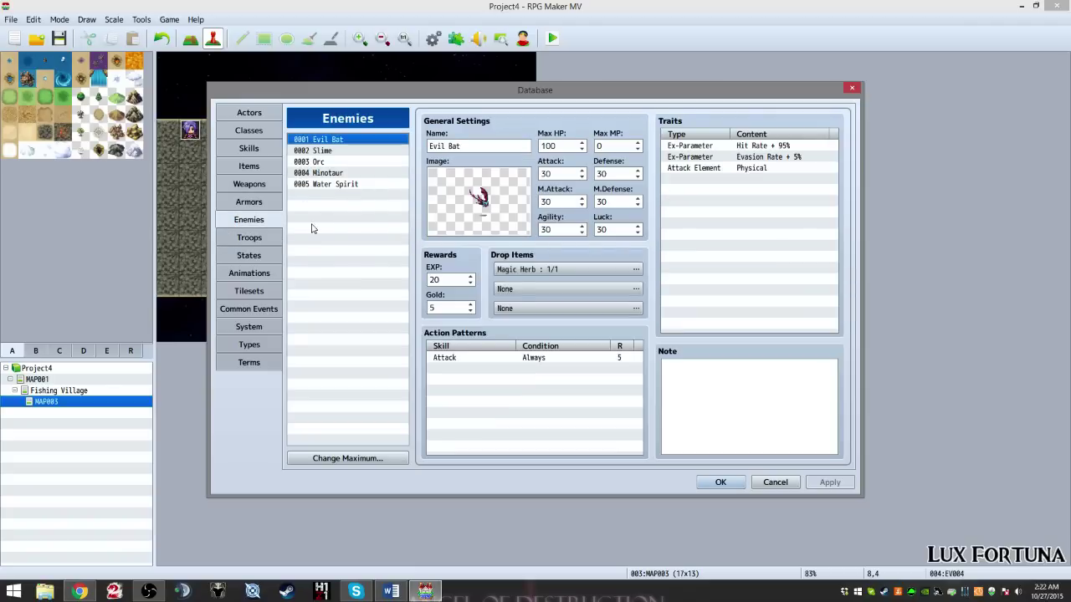
{"action": "left_click", "coordinate": [553, 147]}
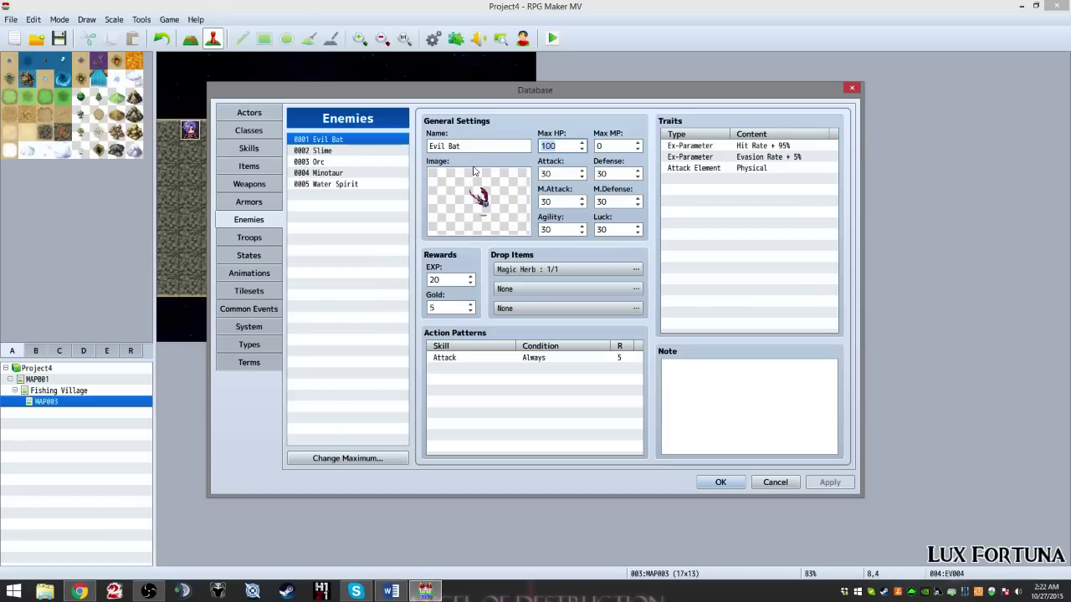
{"action": "type", "text": "50"}
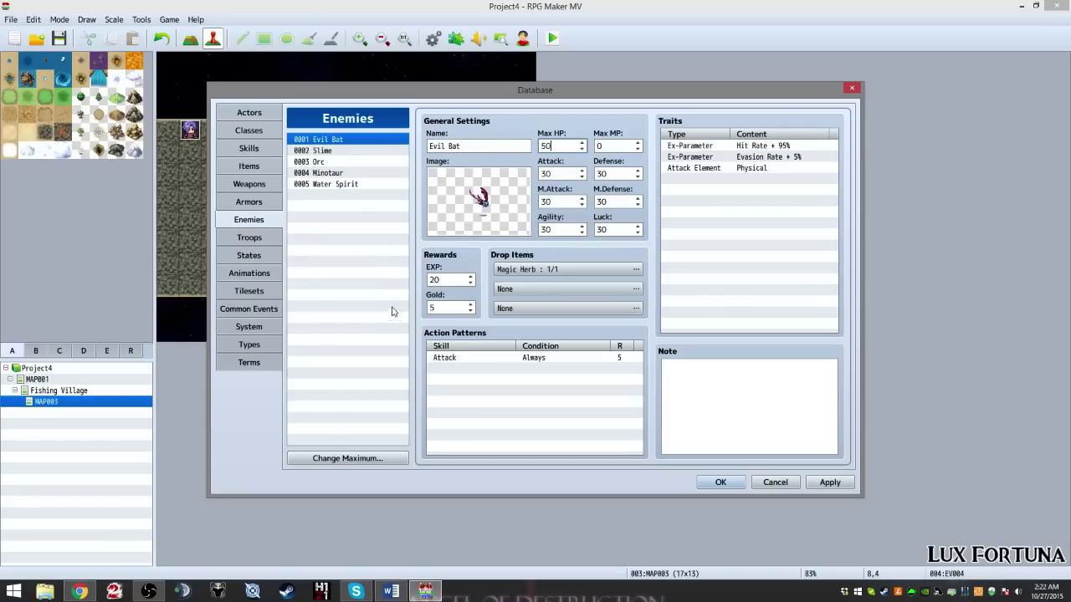
{"action": "left_click", "coordinate": [830, 482]}
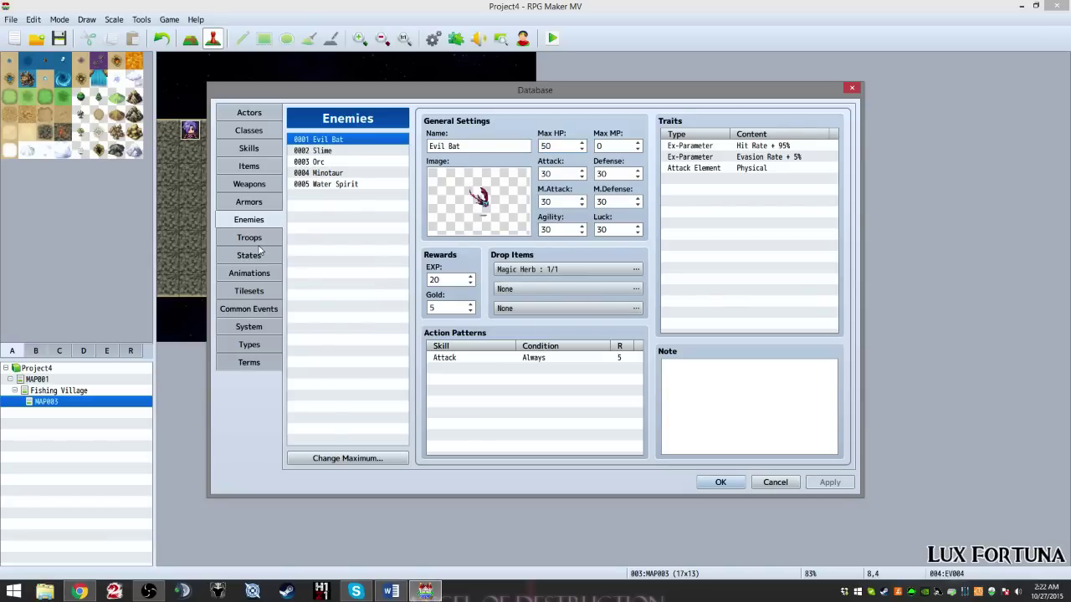
{"action": "left_click", "coordinate": [720, 482]}
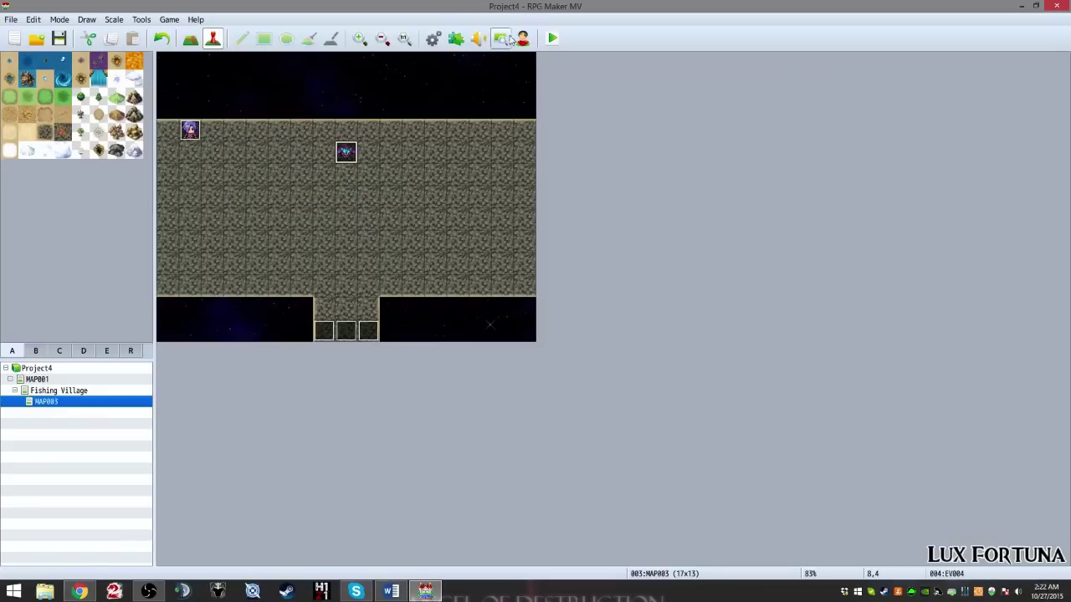
Step: On the Fishing Village map, move the player's starting position onto the dirt path south of the northern exit
{"action": "left_click", "coordinate": [58, 391]}
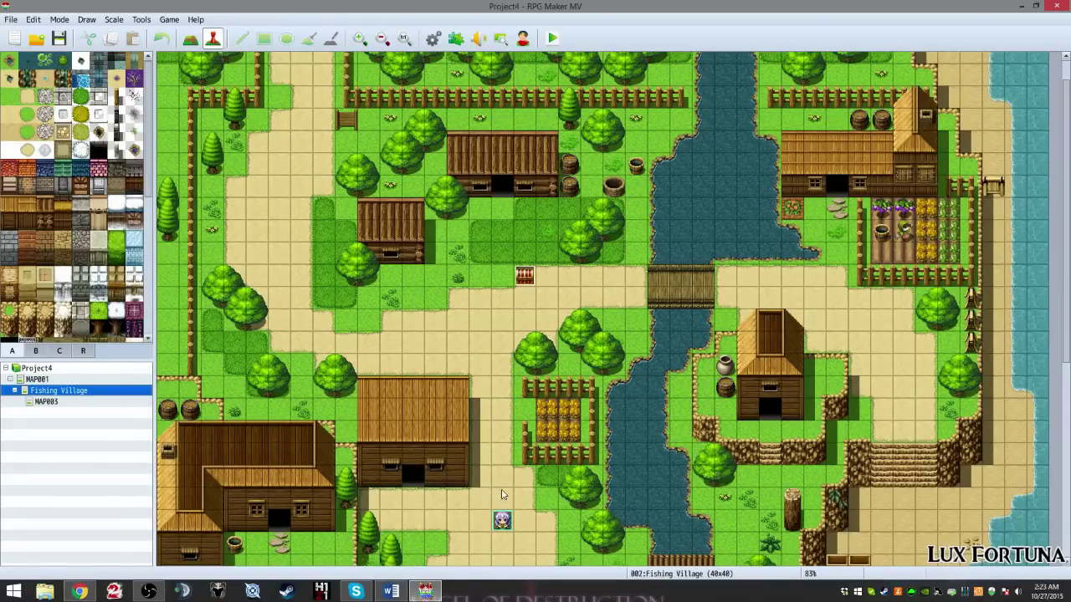
{"action": "left_click_drag", "start_coordinate": [503, 521], "coordinate": [302, 210]}
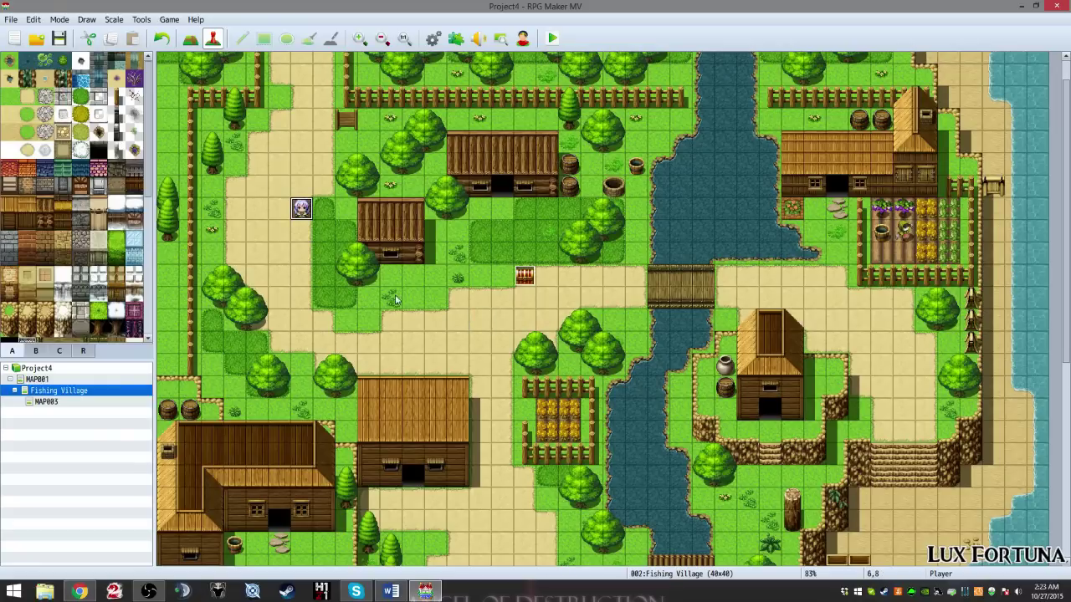
Step: Launch a playtest, saving the changes to the game, and start a new game from the title screen
{"action": "scroll", "coordinate": [396, 299], "scroll_direction": "up", "scroll_amount": 1}
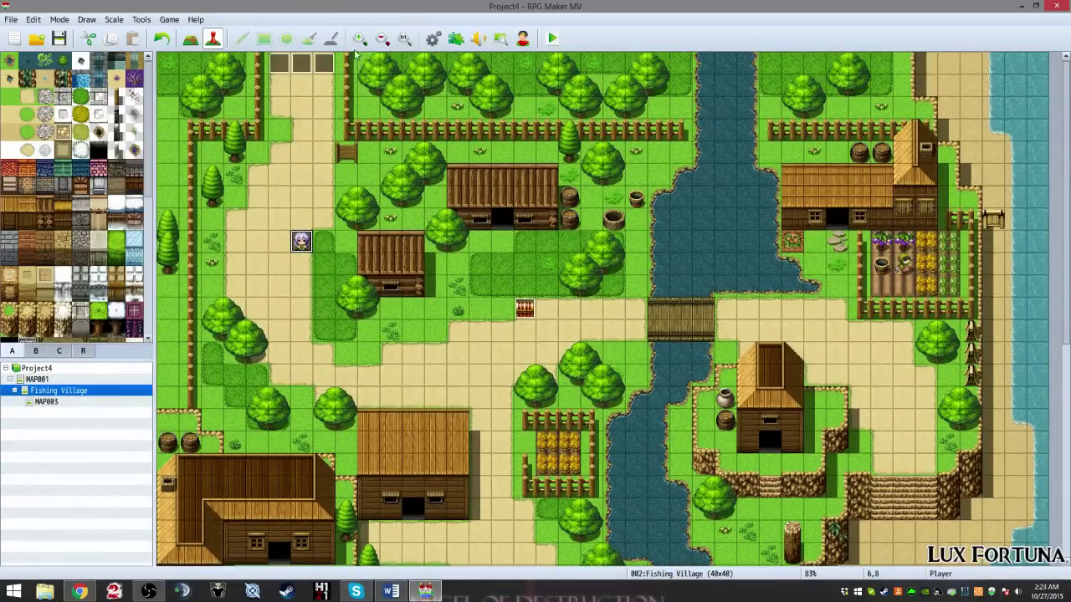
{"action": "left_click", "coordinate": [552, 38]}
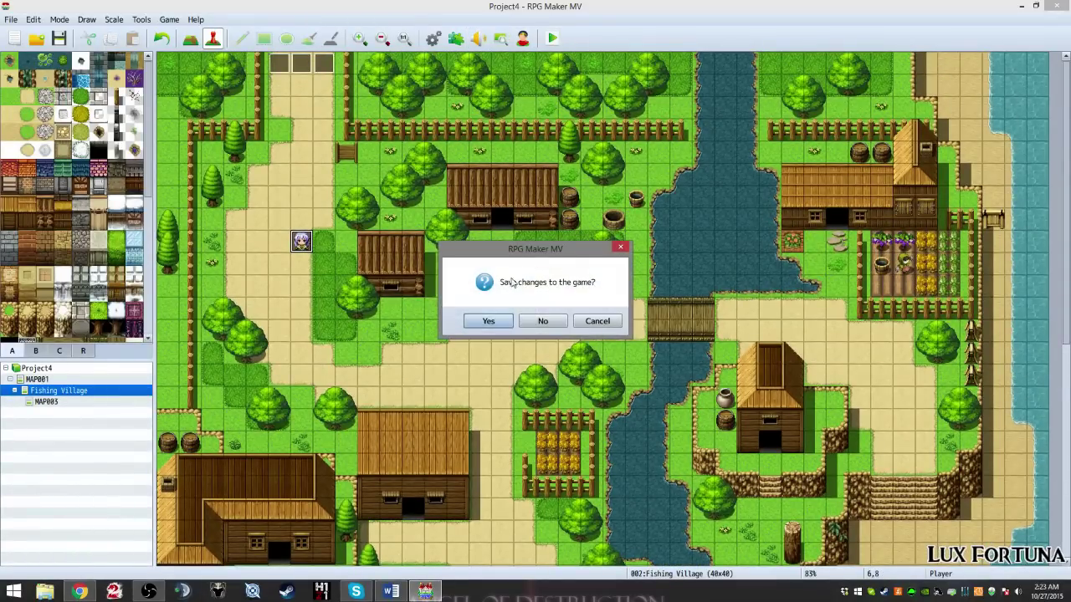
{"action": "left_click", "coordinate": [488, 321]}
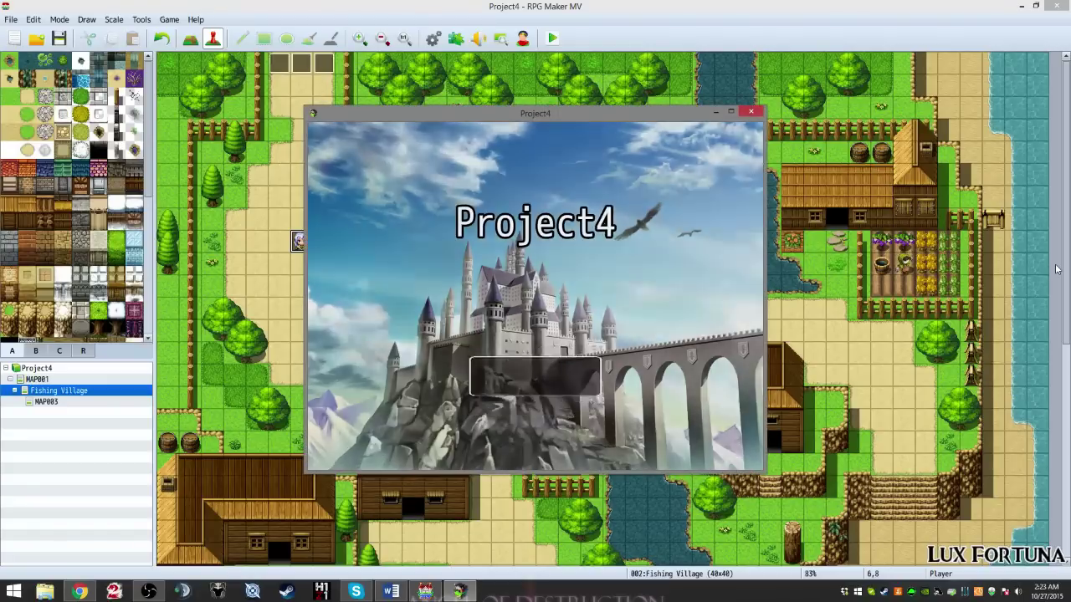
{"action": "key", "text": "Return"}
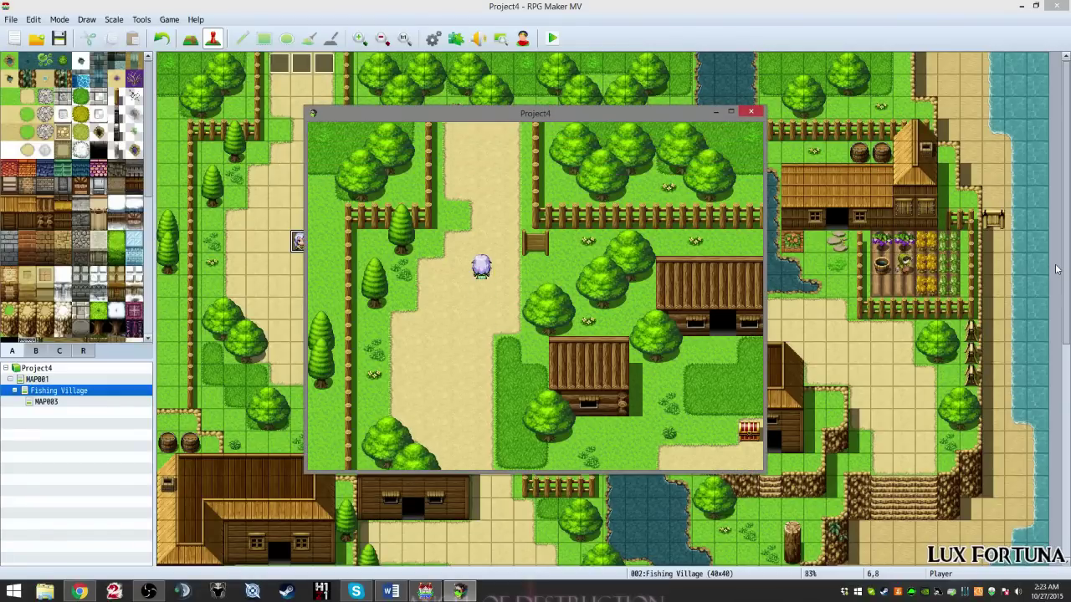
Step: Walk the hero through the village's north exit into the stone room and talk to the purple-haired NPC
{"action": "key", "text": "Up"}
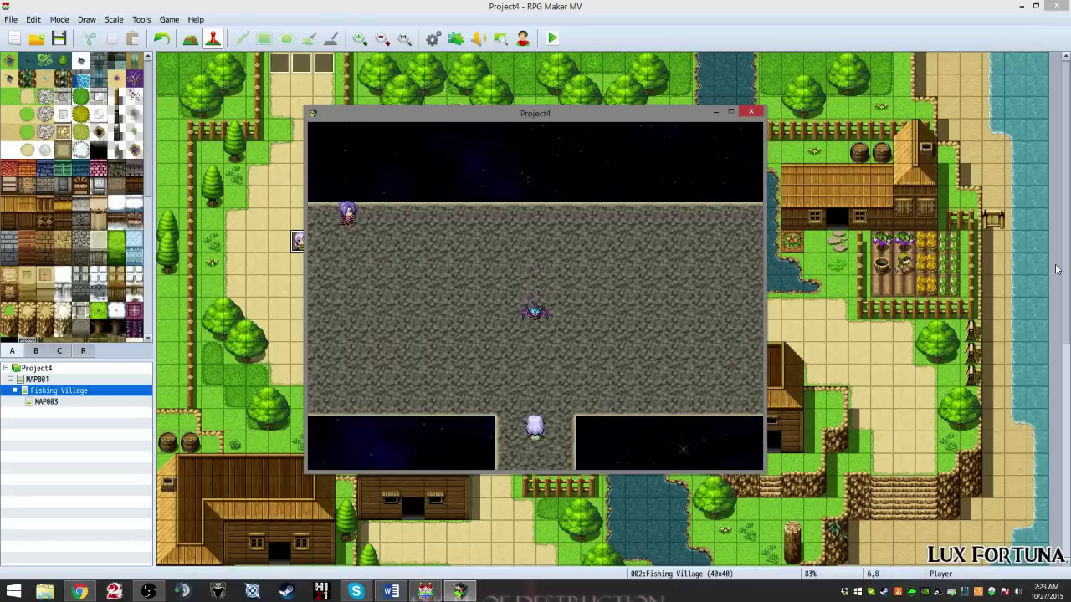
{"action": "key", "text": "Up"}
{"action": "key", "text": "Up"}
{"action": "key", "text": "Left"}
{"action": "key", "text": "Left"}
{"action": "key", "text": "Left"}
{"action": "key", "text": "Left"}
{"action": "key", "text": "Left"}
{"action": "key", "text": "Left"}
{"action": "key", "text": "Left"}
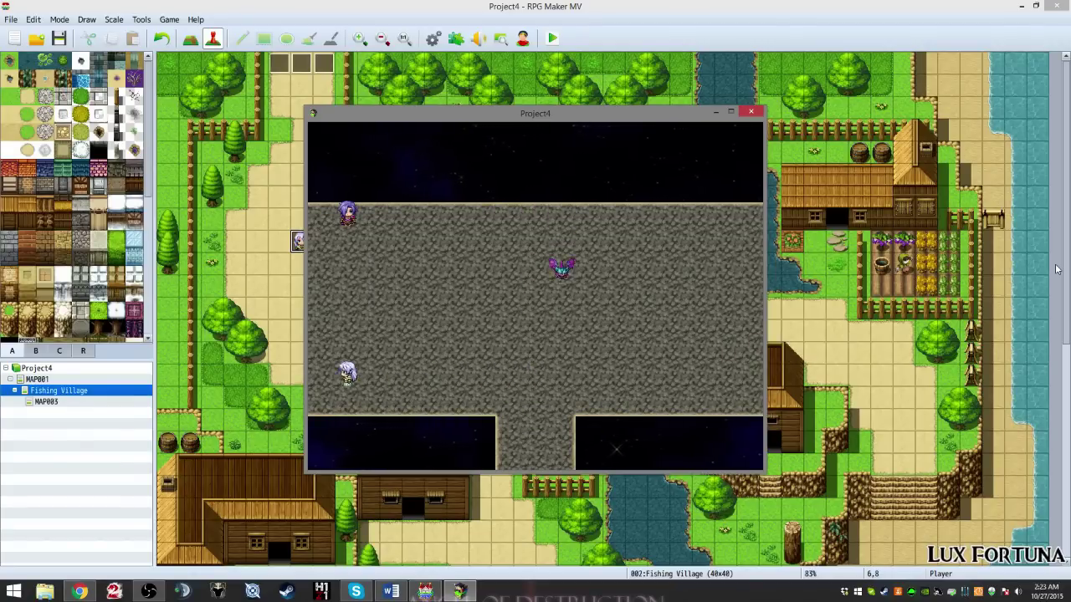
{"action": "key", "text": "Up"}
{"action": "key", "text": "Up"}
{"action": "key", "text": "Up"}
{"action": "key", "text": "Up"}
{"action": "key", "text": "Up"}
{"action": "key", "text": "Return"}
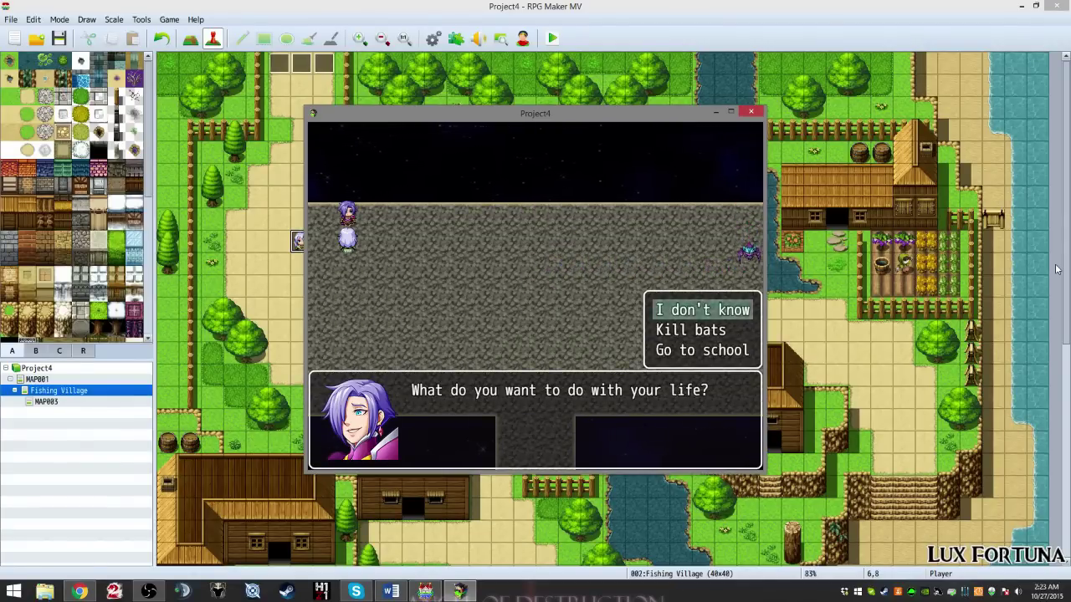
Step: Answer the NPC's question with "I don't know"
{"action": "key", "text": "Down"}
{"action": "key", "text": "Up"}
{"action": "key", "text": "Return"}
Step: Walk the hero around the stone room until meeting the roaming bat to trigger its battle
{"action": "key", "text": "Down"}
{"action": "key", "text": "Down"}
{"action": "key", "text": "Right"}
{"action": "key", "text": "Right"}
{"action": "key", "text": "Right"}
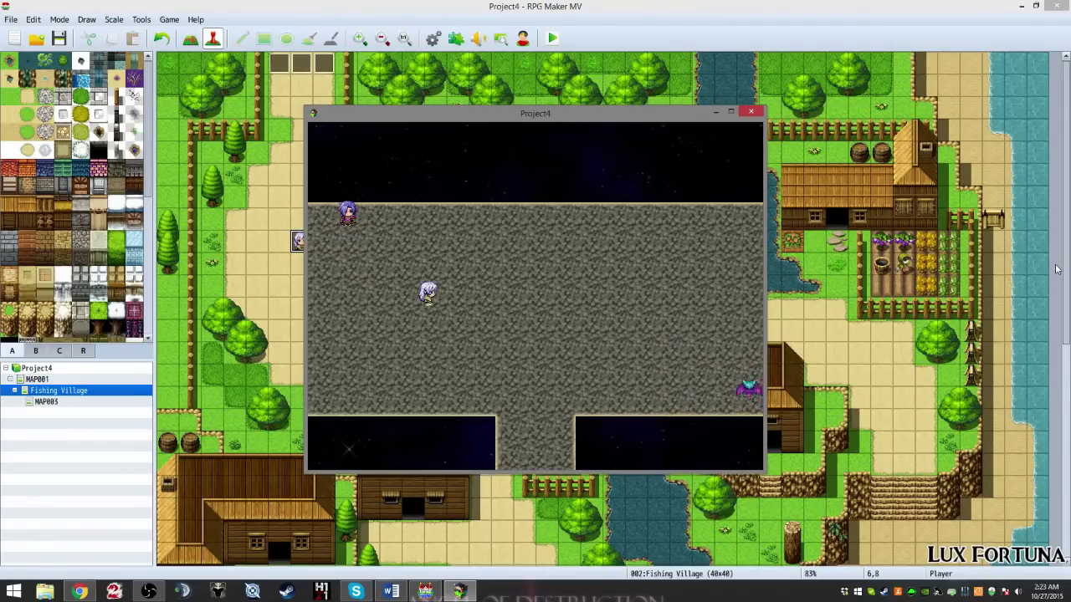
{"action": "key", "text": "Left"}
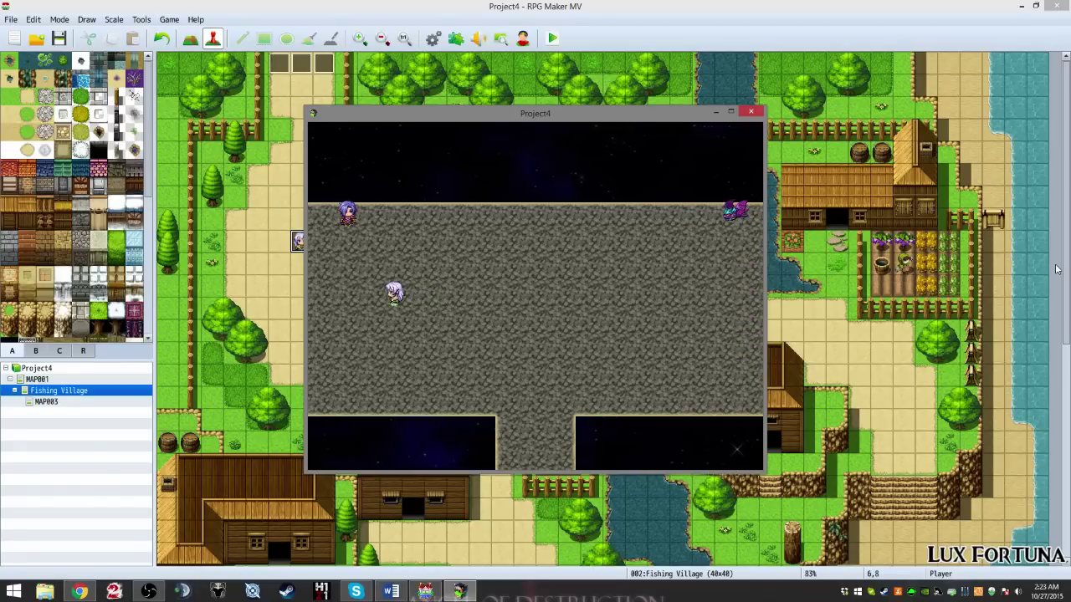
{"action": "key", "text": "Left"}
{"action": "key", "text": "Left"}
{"action": "key", "text": "Right"}
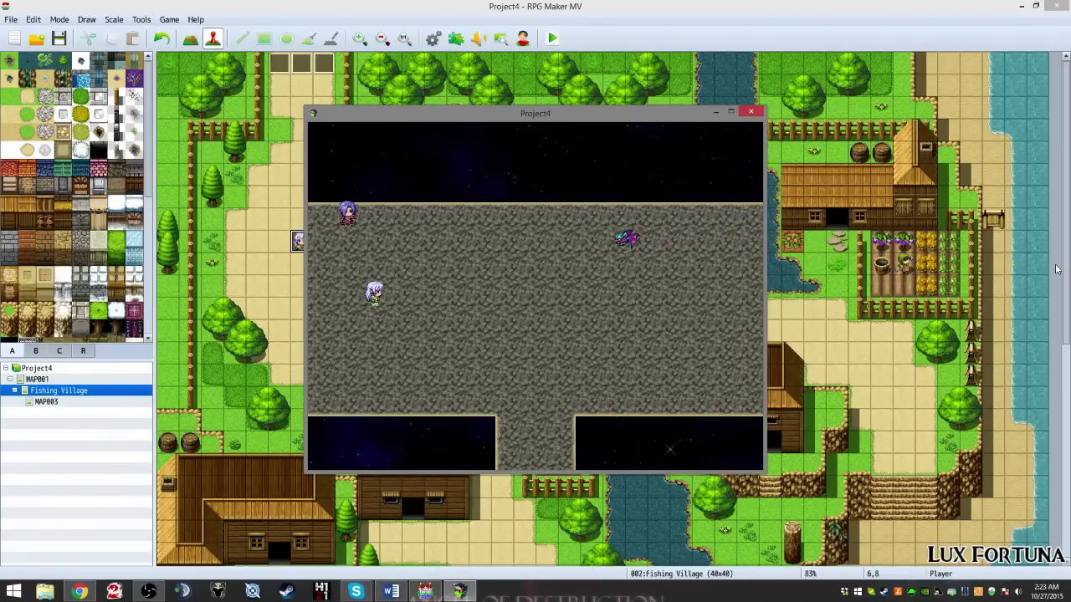
{"action": "key", "text": "Down"}
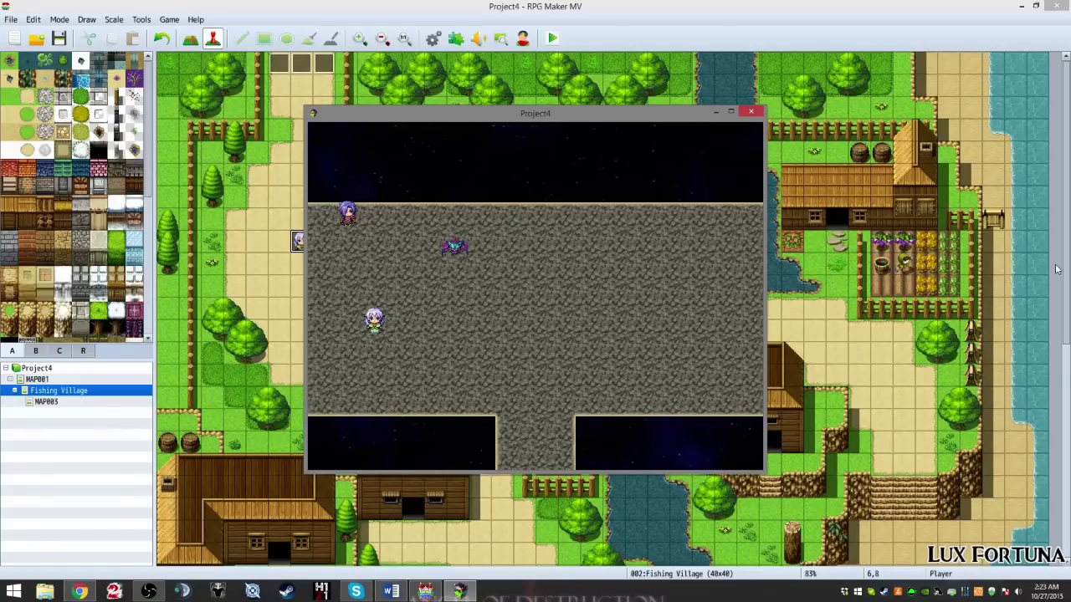
{"action": "key", "text": "Right"}
{"action": "key", "text": "Right"}
{"action": "key", "text": "Right"}
{"action": "key", "text": "Down"}
{"action": "key", "text": "Down"}
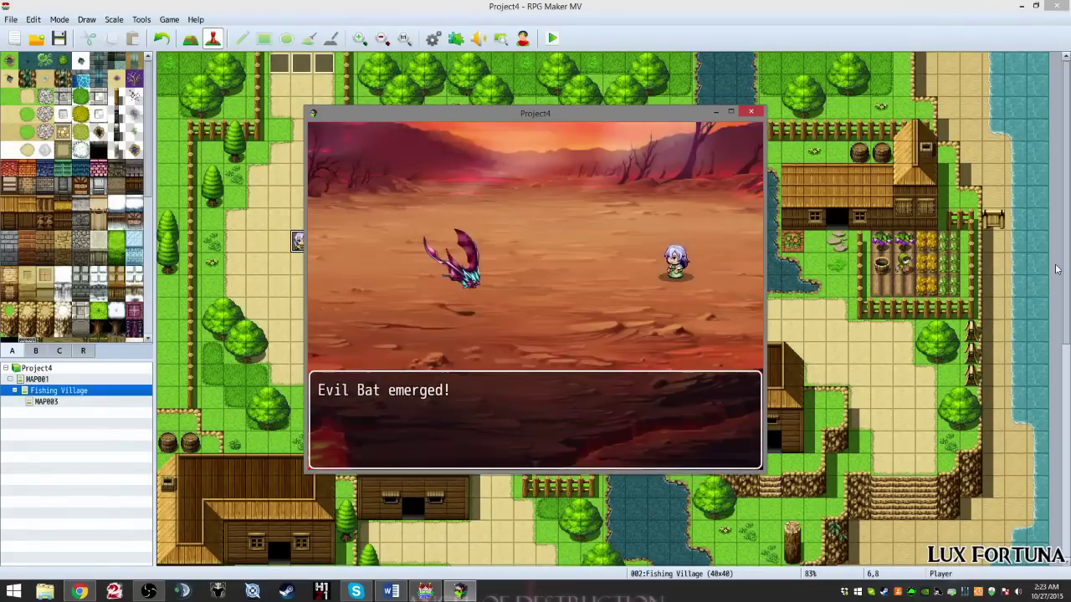
Step: Choose to fight the Evil Bat and check the skills offered by both Magic commands
{"action": "key", "text": "Return"}
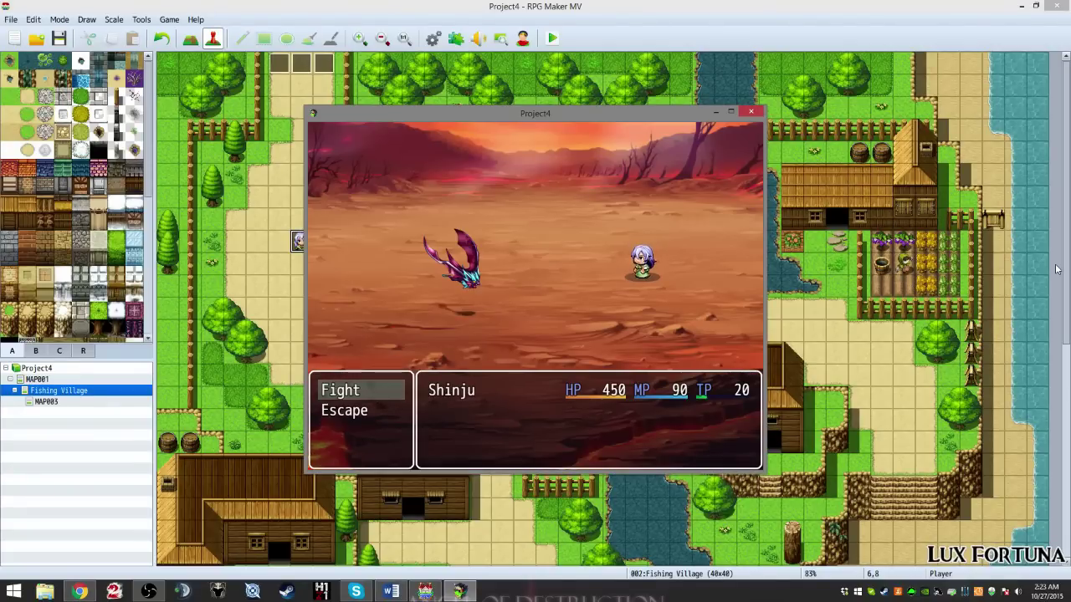
{"action": "key", "text": "Return"}
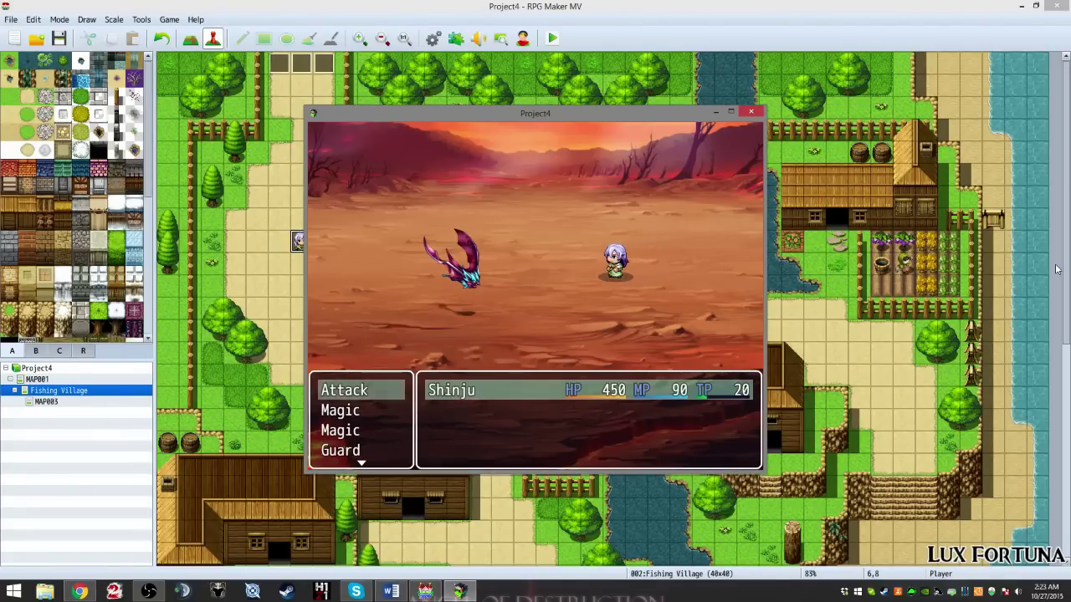
{"action": "key", "text": "Down"}
{"action": "key", "text": "Return"}
{"action": "key", "text": "Escape"}
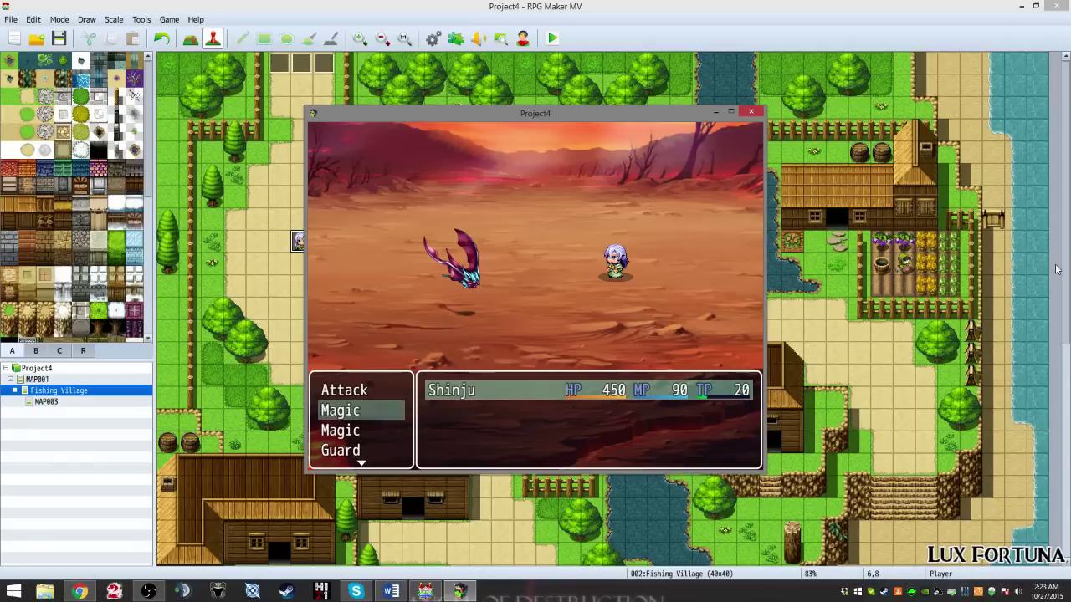
{"action": "key", "text": "Down"}
{"action": "key", "text": "Return"}
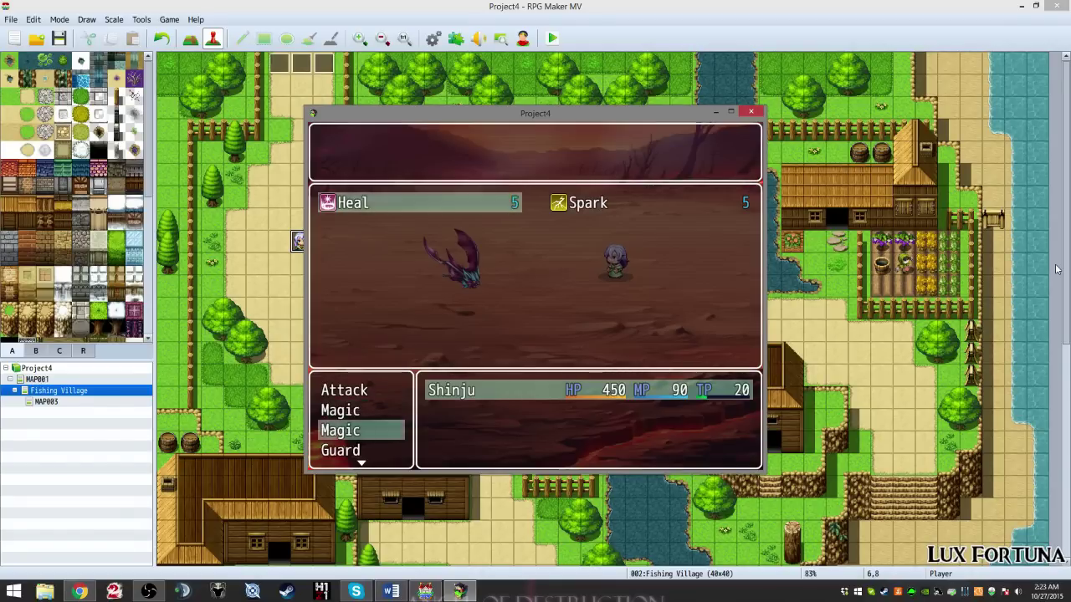
{"action": "key", "text": "Escape"}
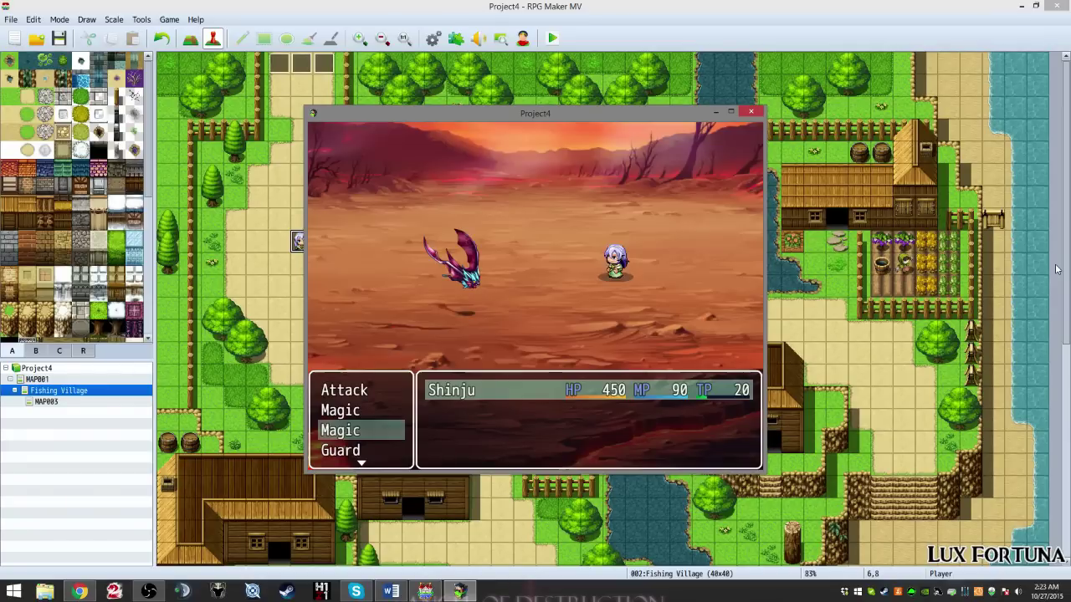
Step: Cast Spark on the Evil Bat and dismiss the battle messages to return to the map
{"action": "key", "text": "Up"}
{"action": "key", "text": "Return"}
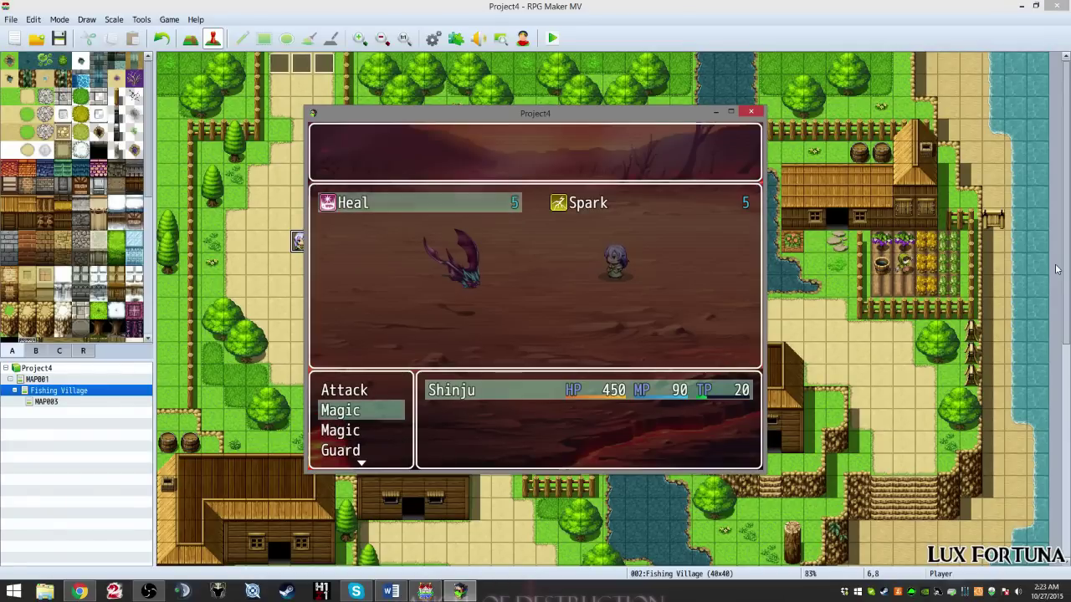
{"action": "key", "text": "Right"}
{"action": "key", "text": "Return"}
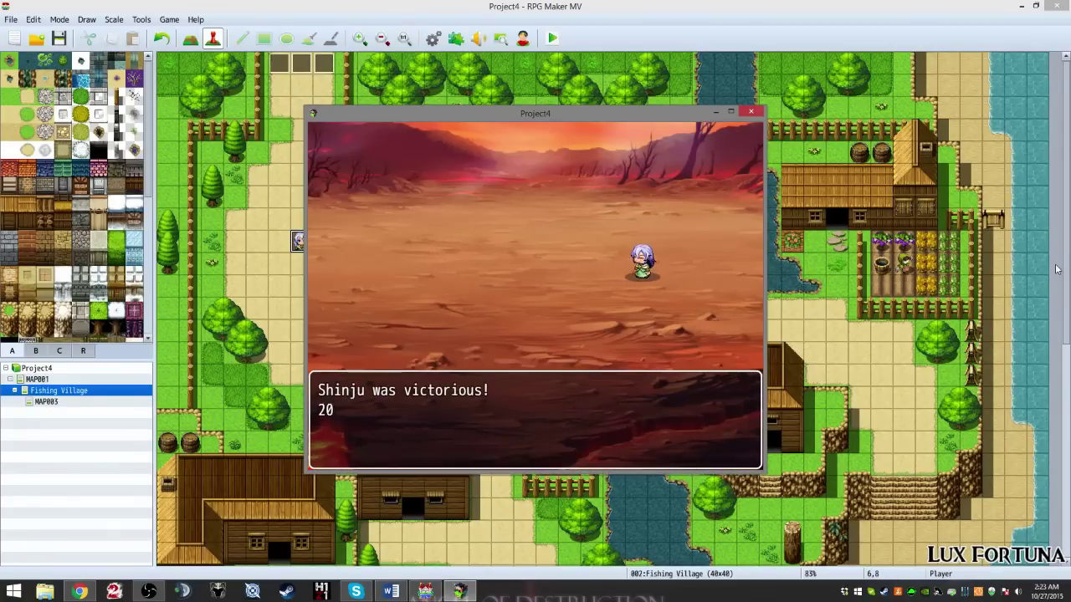
{"action": "key", "text": "Return"}
{"action": "key", "text": "Return"}
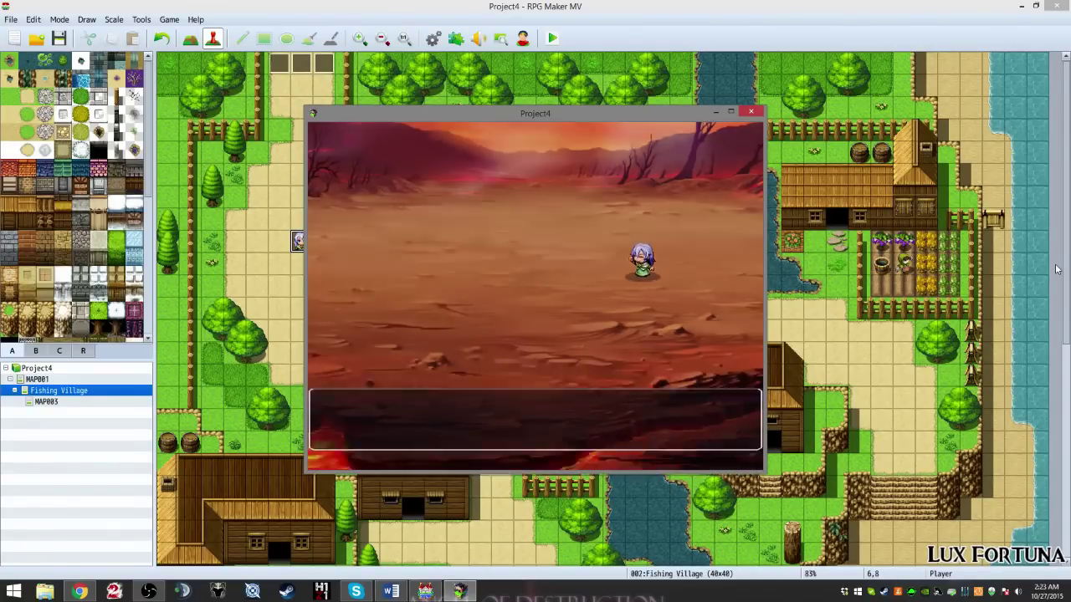
{"action": "key", "text": "Up"}
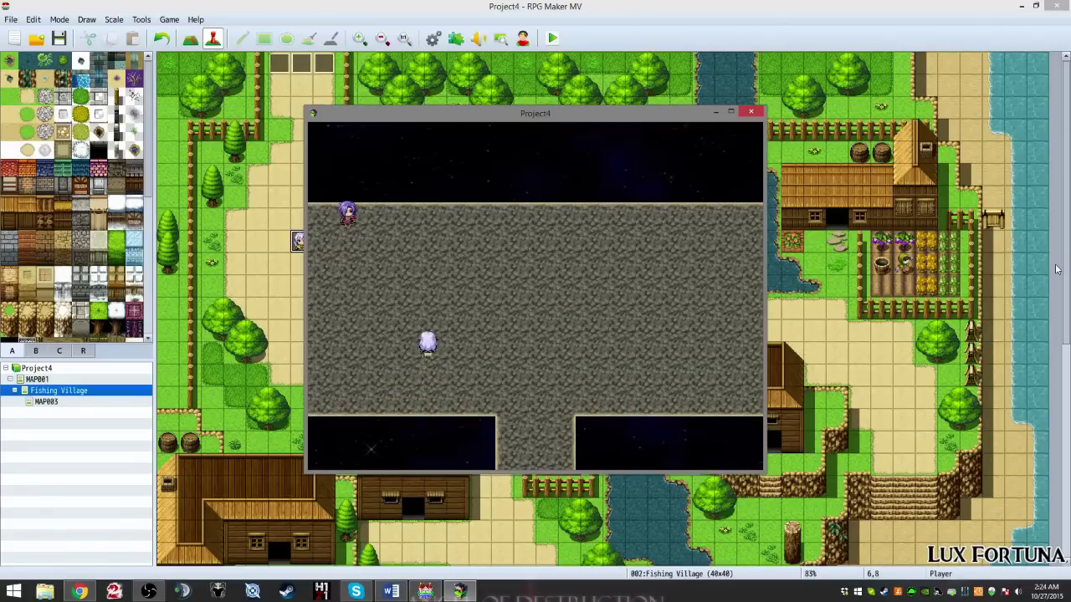
Step: Use the Magic Herb from the hero's items on the hero and check the item list again
{"action": "key", "text": "Right"}
{"action": "key", "text": "Escape"}
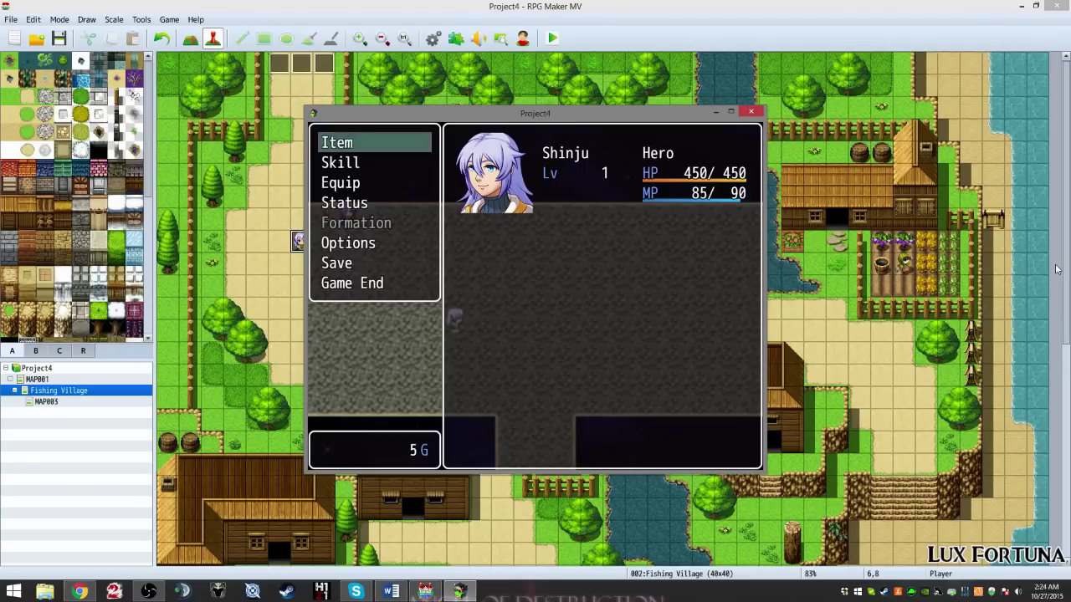
{"action": "key", "text": "Down"}
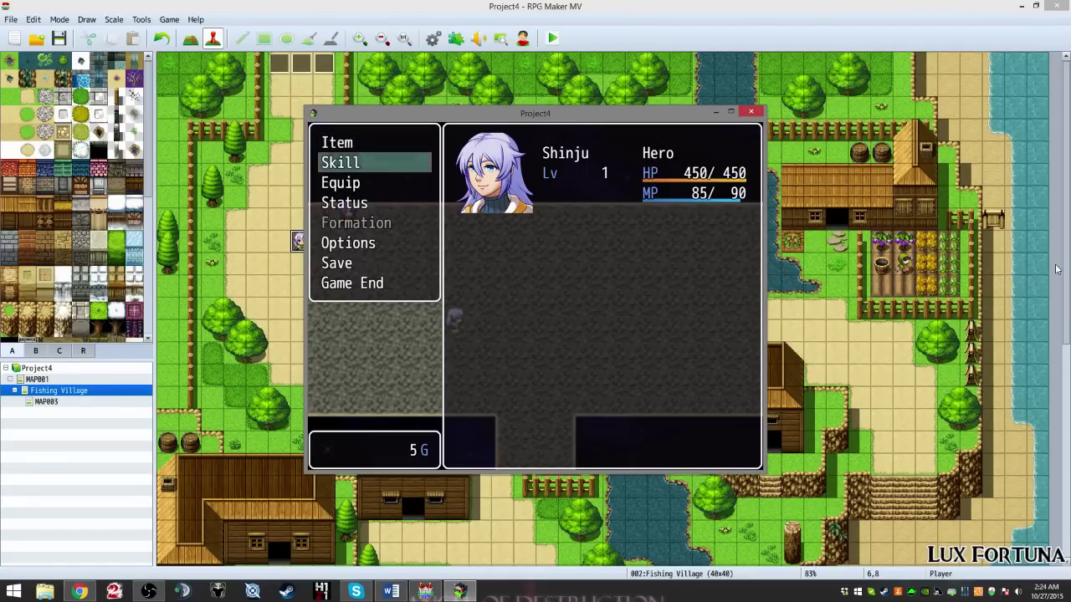
{"action": "key", "text": "Up"}
{"action": "key", "text": "Return"}
{"action": "key", "text": "Return"}
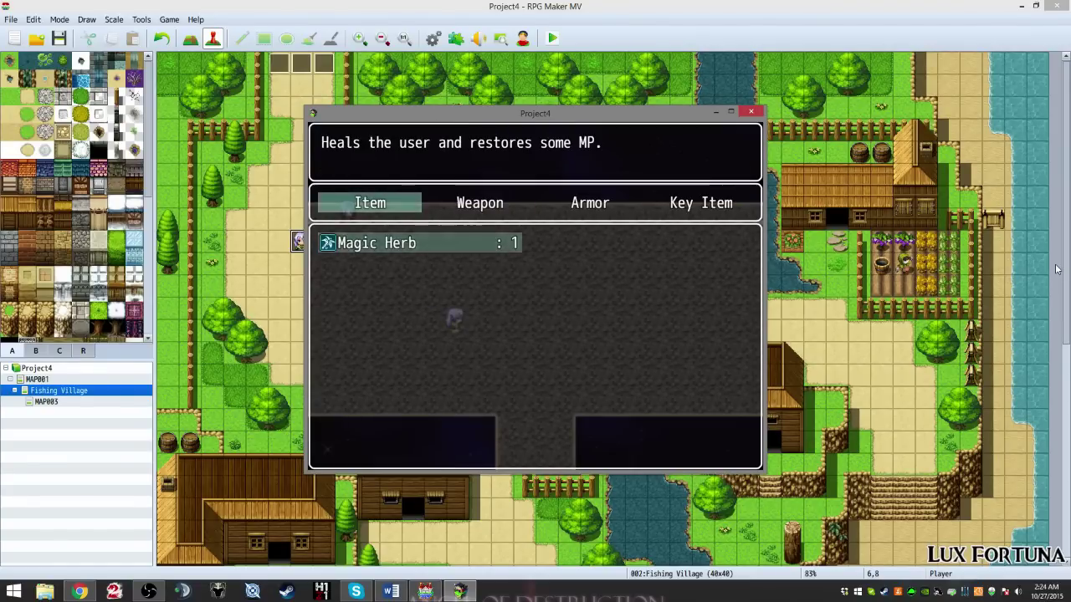
{"action": "key", "text": "Return"}
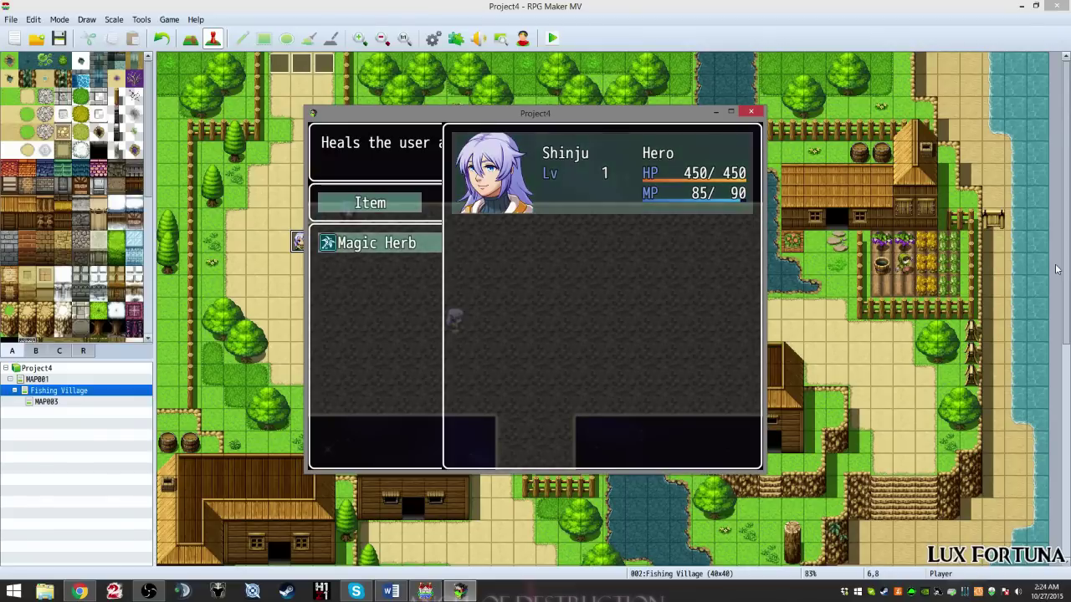
{"action": "key", "text": "Return"}
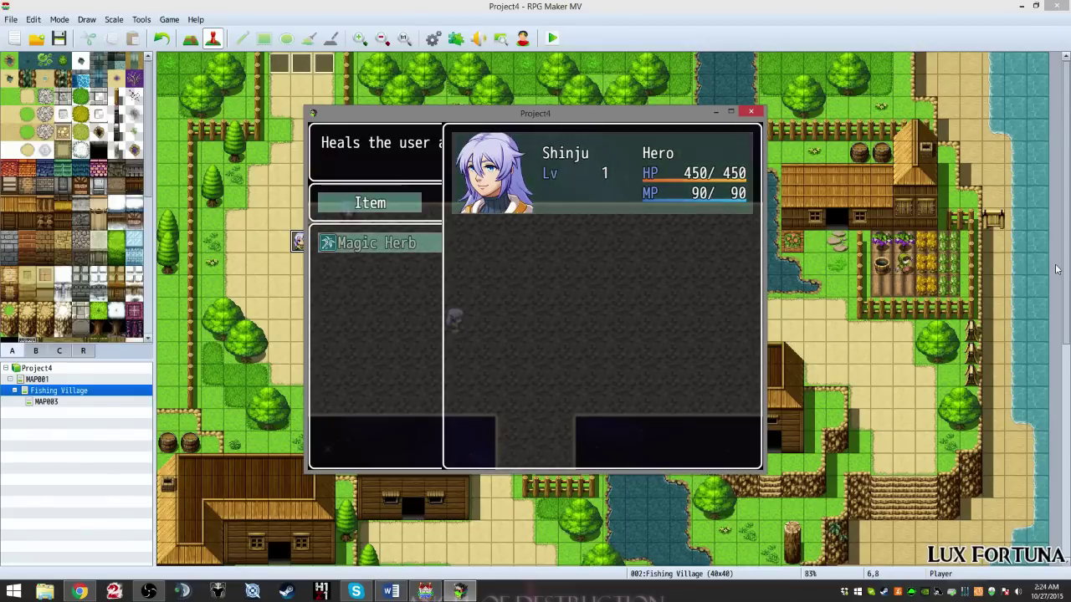
{"action": "key", "text": "Escape"}
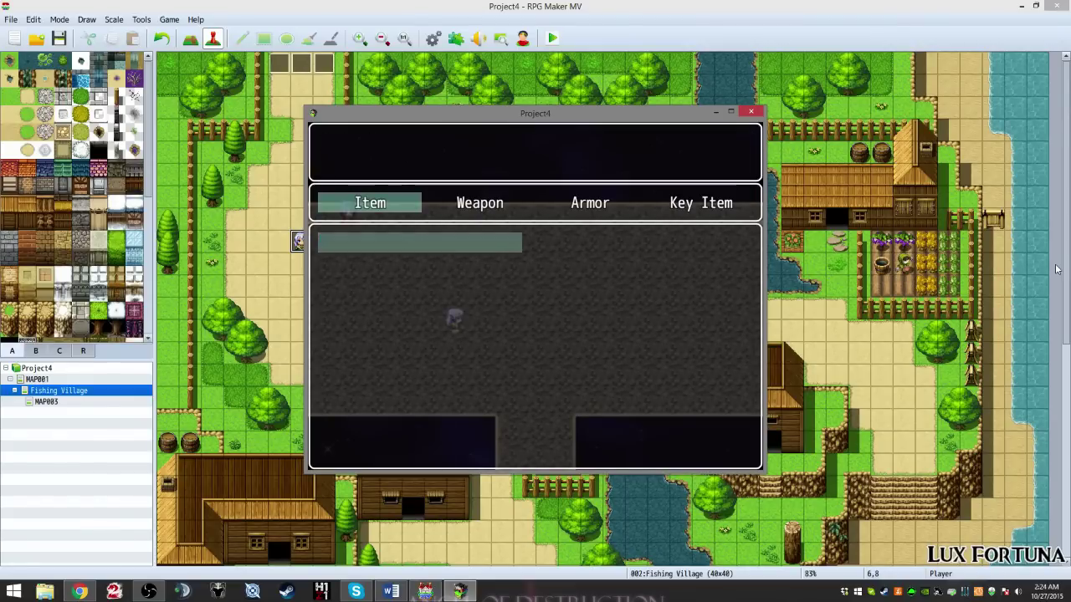
{"action": "key", "text": "Escape"}
{"action": "key", "text": "Return"}
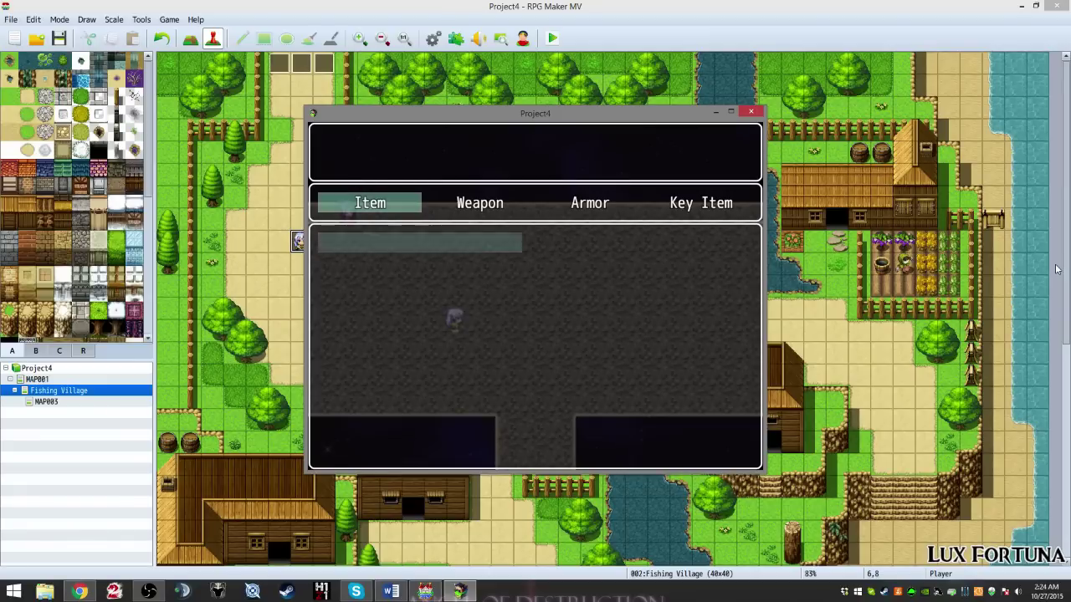
Step: Walk the hero around the stone room to check whether the bat still appears, and end the playtest
{"action": "key", "text": "Escape"}
{"action": "key", "text": "Escape"}
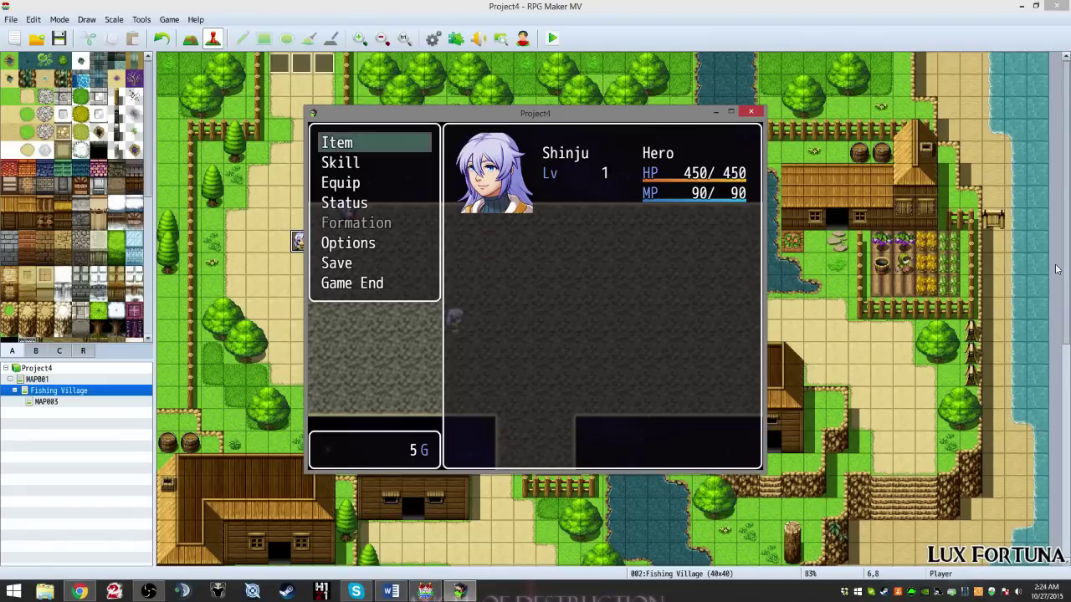
{"action": "key", "text": "Escape"}
{"action": "key", "text": "Right"}
{"action": "key", "text": "Right"}
{"action": "key", "text": "Right"}
{"action": "key", "text": "Right"}
{"action": "key", "text": "Down"}
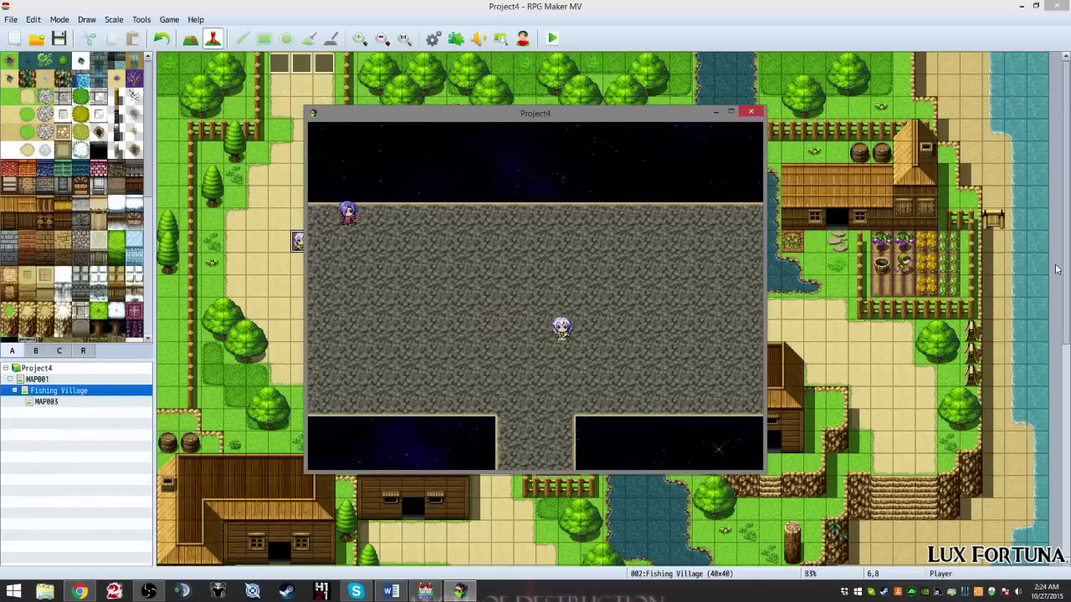
{"action": "key", "text": "Right"}
{"action": "key", "text": "Right"}
{"action": "key", "text": "Left"}
{"action": "key", "text": "Up"}
{"action": "key", "text": "Left"}
{"action": "key", "text": "Left"}
{"action": "key", "text": "Down"}
{"action": "key", "text": "Left"}
{"action": "key", "text": "Left"}
{"action": "key", "text": "Left"}
{"action": "key", "text": "Left"}
{"action": "key", "text": "Left"}
{"action": "key", "text": "Left"}
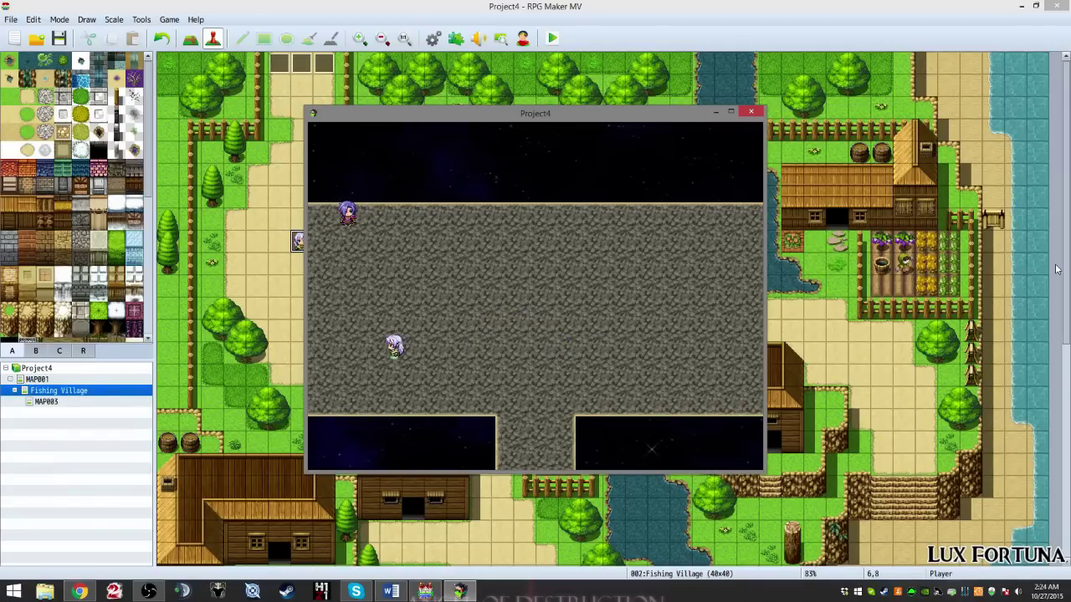
{"action": "key", "text": "Down"}
{"action": "key", "text": "Right"}
{"action": "key", "text": "Right"}
{"action": "key", "text": "Right"}
{"action": "key", "text": "Up"}
{"action": "key", "text": "Left"}
{"action": "key", "text": "Down"}
{"action": "key", "text": "Right"}
{"action": "key", "text": "Right"}
{"action": "key", "text": "Right"}
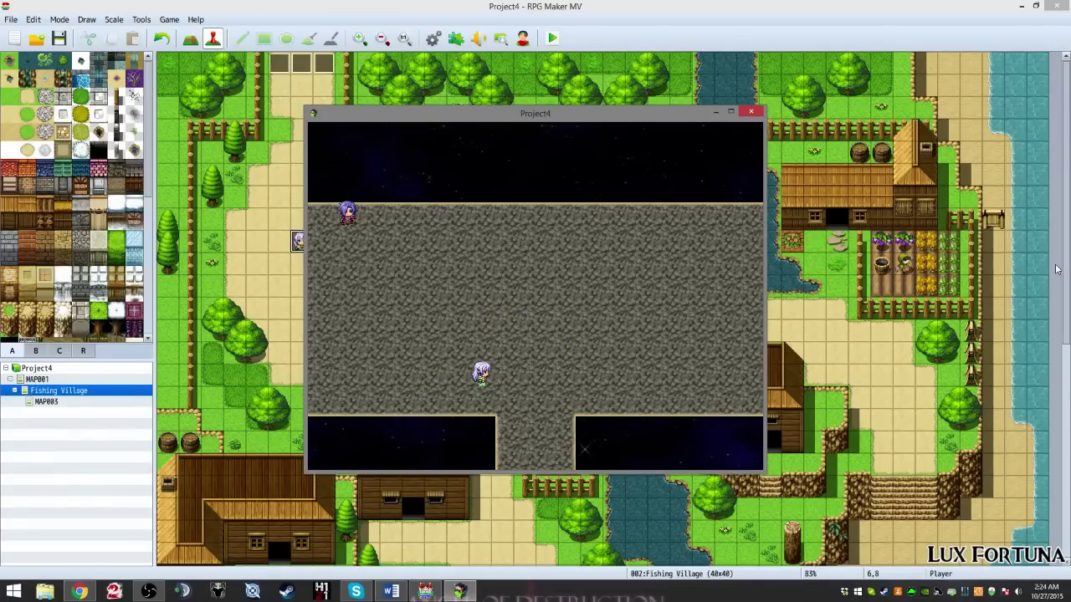
{"action": "key", "text": "Up"}
{"action": "key", "text": "Up"}
{"action": "key", "text": "Up"}
{"action": "key", "text": "Up"}
{"action": "key", "text": "Up"}
{"action": "key", "text": "Down"}
{"action": "key", "text": "Down"}
{"action": "key", "text": "Down"}
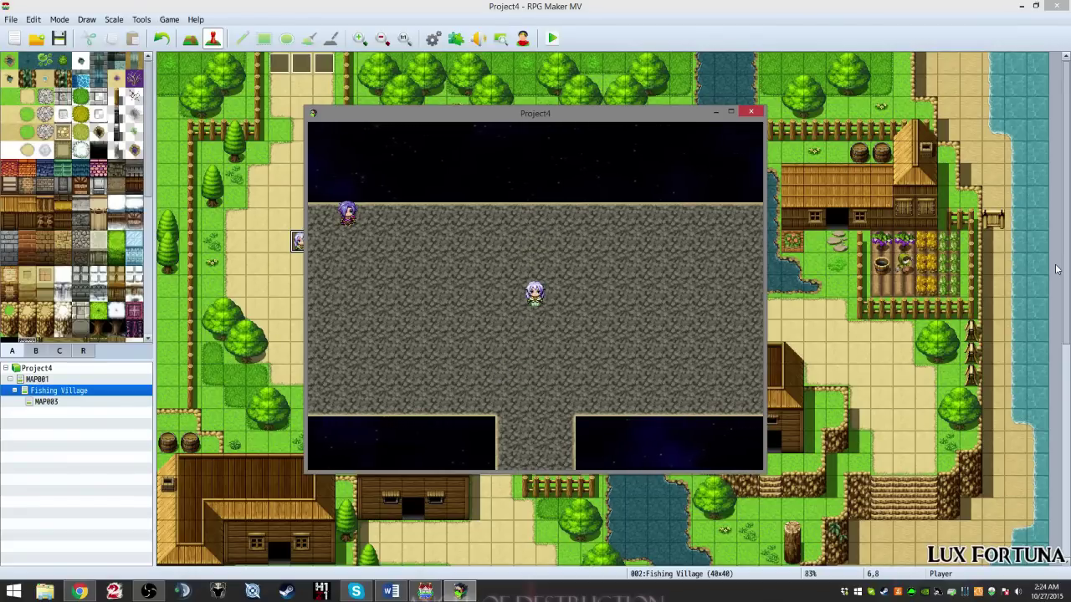
{"action": "left_click", "coordinate": [750, 111]}
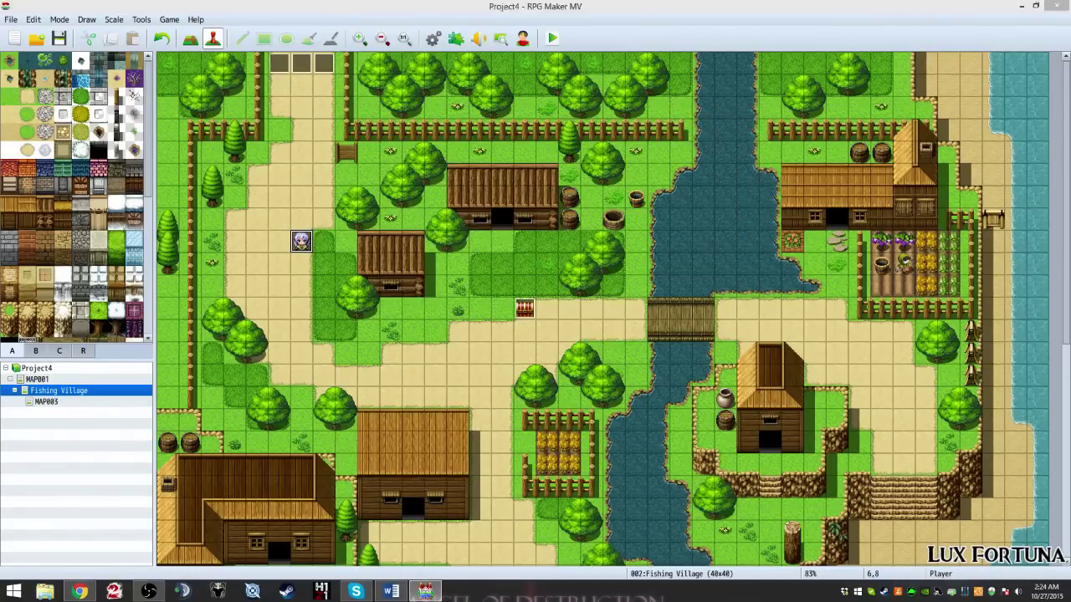
Step: Open MAP003 and create a new event on the stone floor's upper row at tile 13,3
{"action": "left_click", "coordinate": [425, 591]}
{"action": "left_click", "coordinate": [425, 592]}
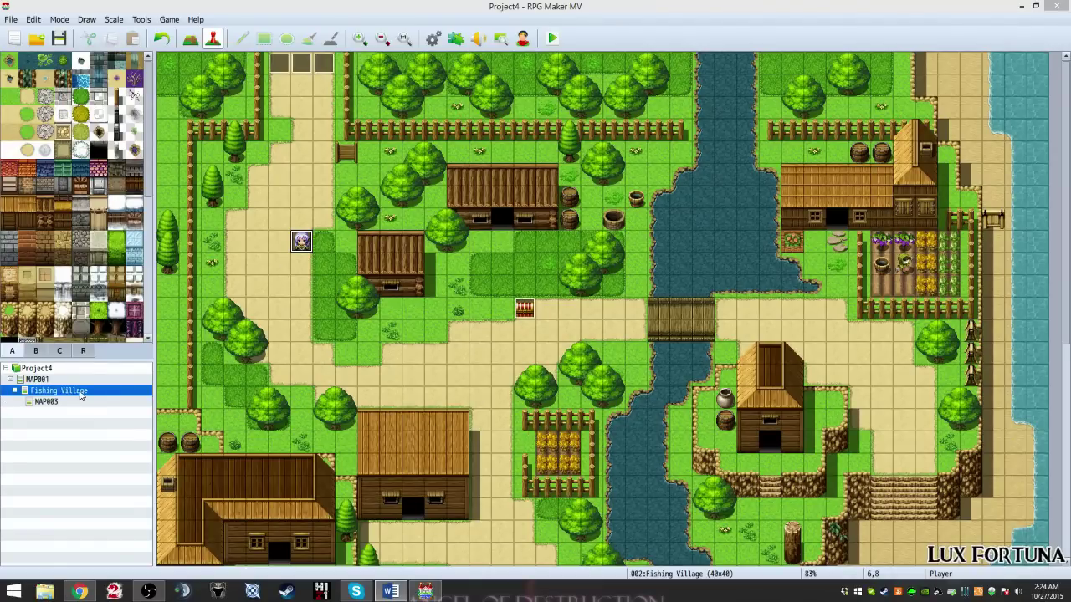
{"action": "left_click", "coordinate": [46, 401]}
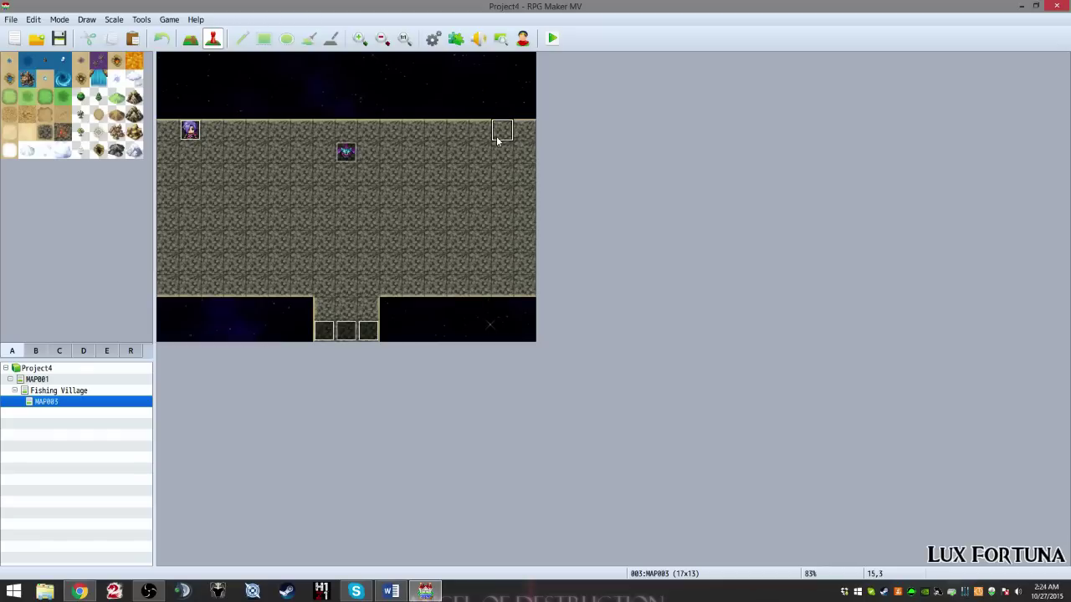
{"action": "right_click", "coordinate": [463, 130]}
{"action": "left_click", "coordinate": [478, 147]}
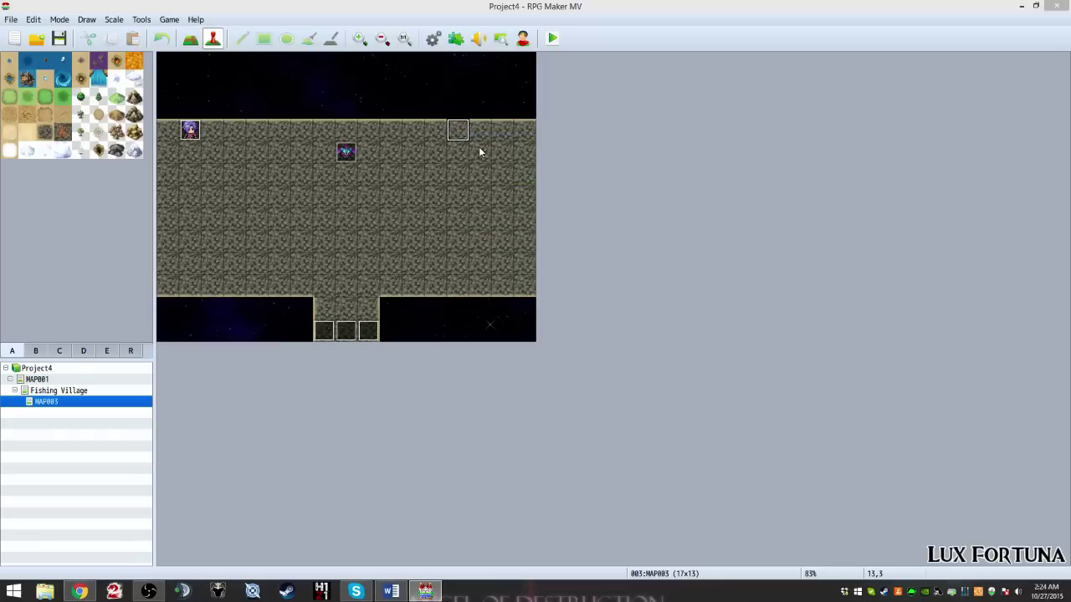
Step: Set the new event's image to the golden sword in the middle column of the !Other1 sheet's sword graphics
{"action": "double_click", "coordinate": [285, 348]}
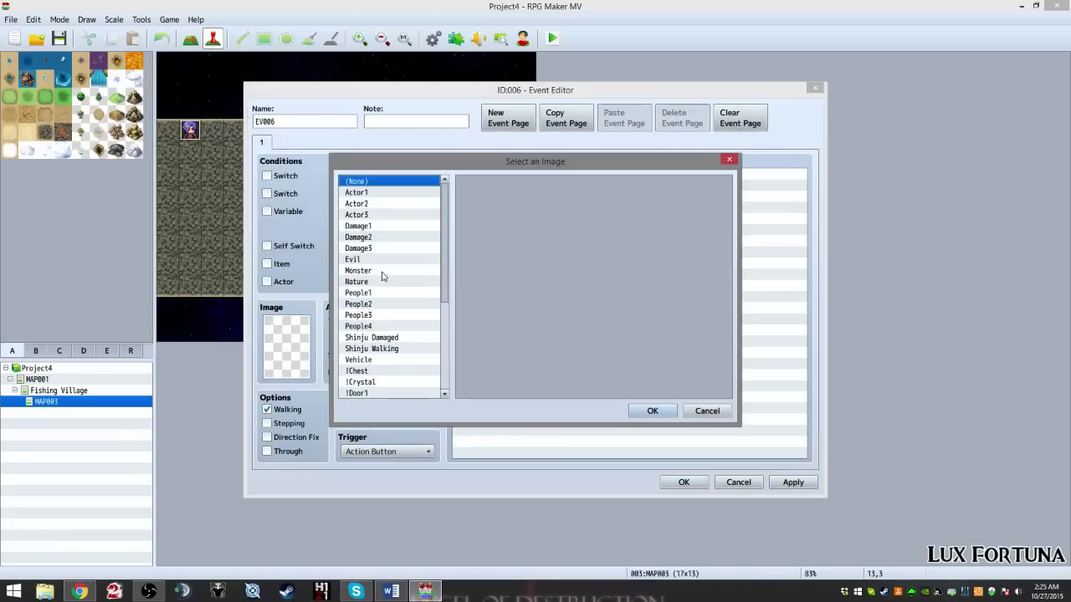
{"action": "left_click_drag", "start_coordinate": [445, 240], "coordinate": [440, 379]}
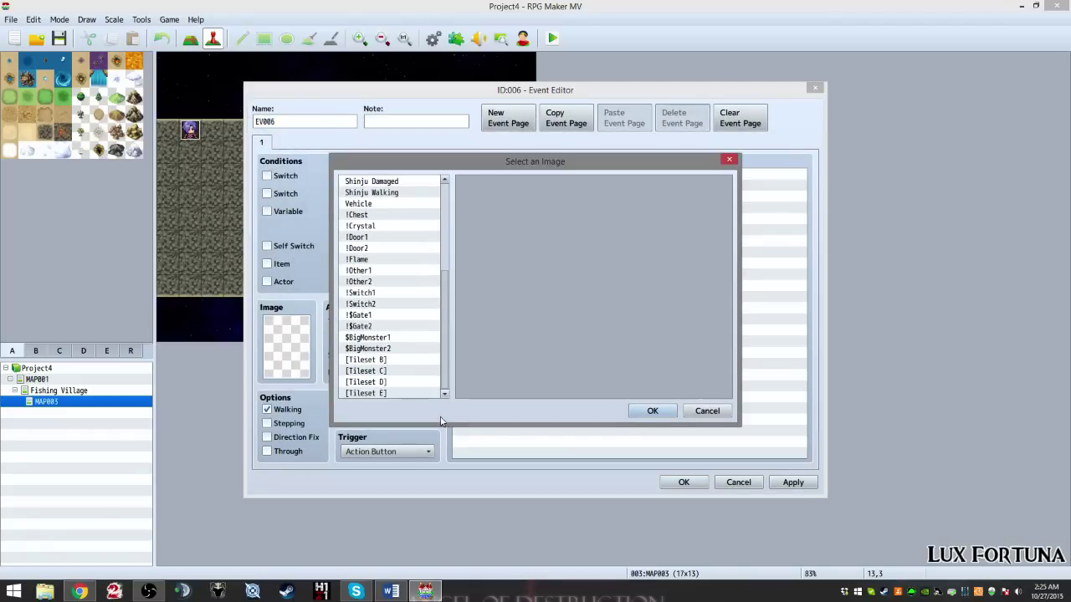
{"action": "left_click", "coordinate": [383, 349]}
{"action": "left_click", "coordinate": [381, 361]}
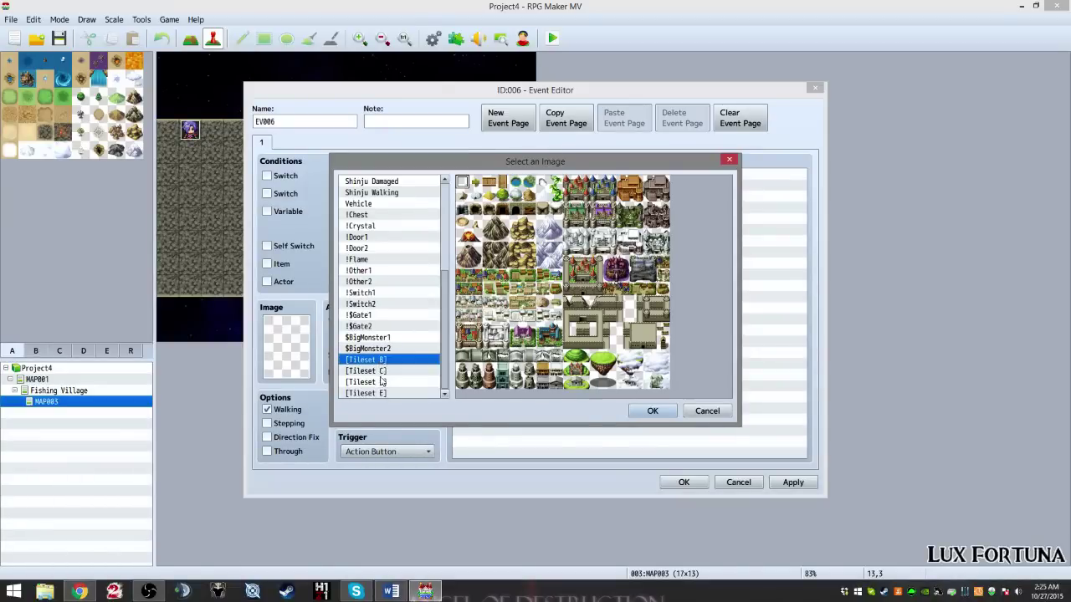
{"action": "left_click", "coordinate": [381, 382]}
{"action": "left_click", "coordinate": [382, 339]}
{"action": "left_click", "coordinate": [379, 326]}
{"action": "left_click", "coordinate": [376, 314]}
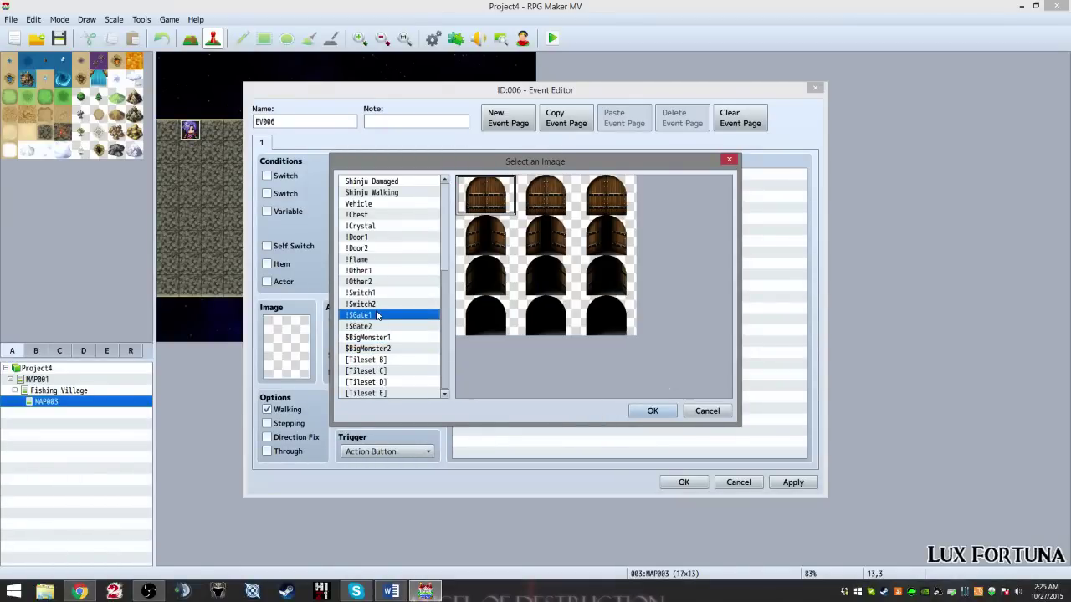
{"action": "left_click", "coordinate": [375, 294]}
{"action": "left_click", "coordinate": [376, 282]}
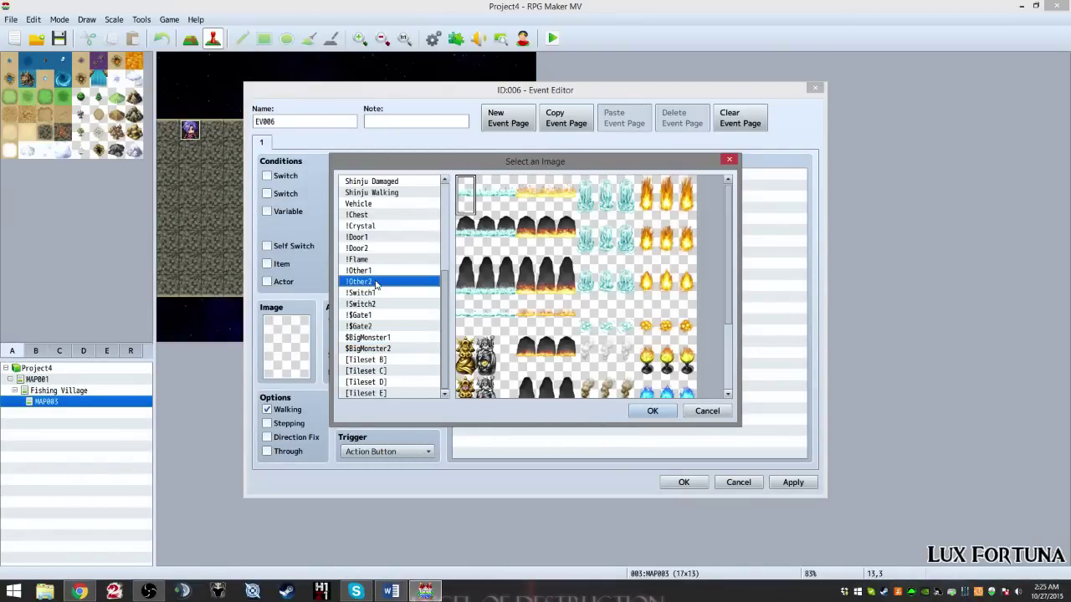
{"action": "key", "text": "Up"}
{"action": "key", "text": "Up"}
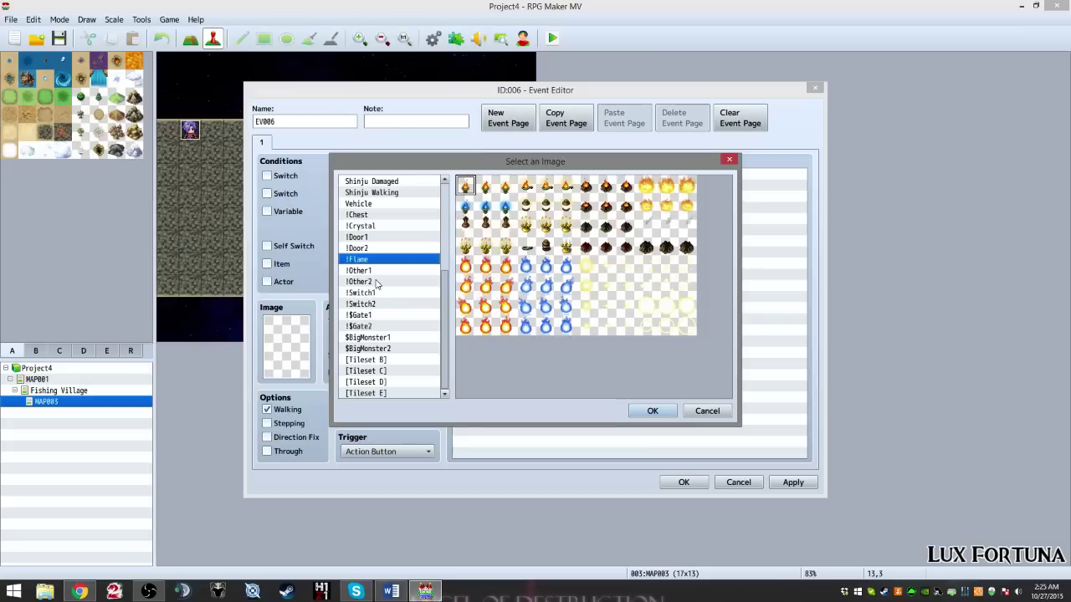
{"action": "key", "text": "Down"}
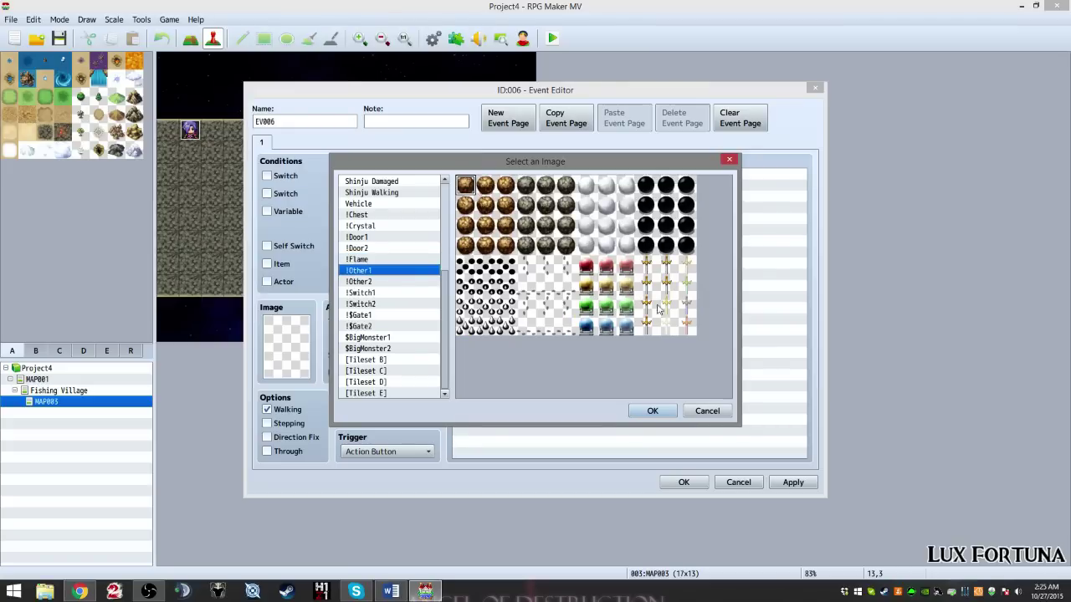
{"action": "left_click", "coordinate": [666, 266]}
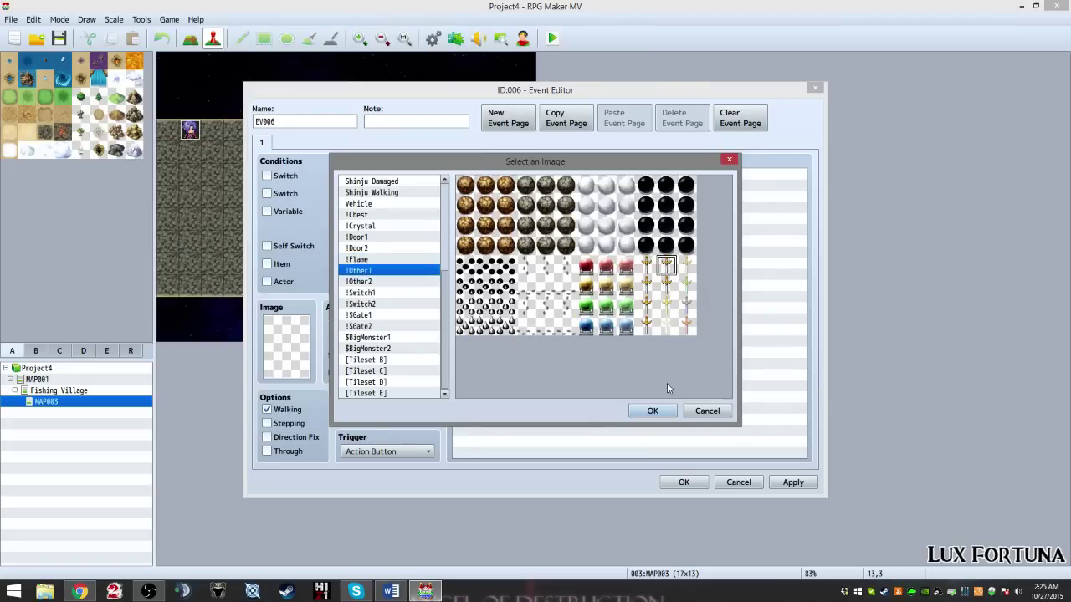
{"action": "left_click", "coordinate": [652, 411]}
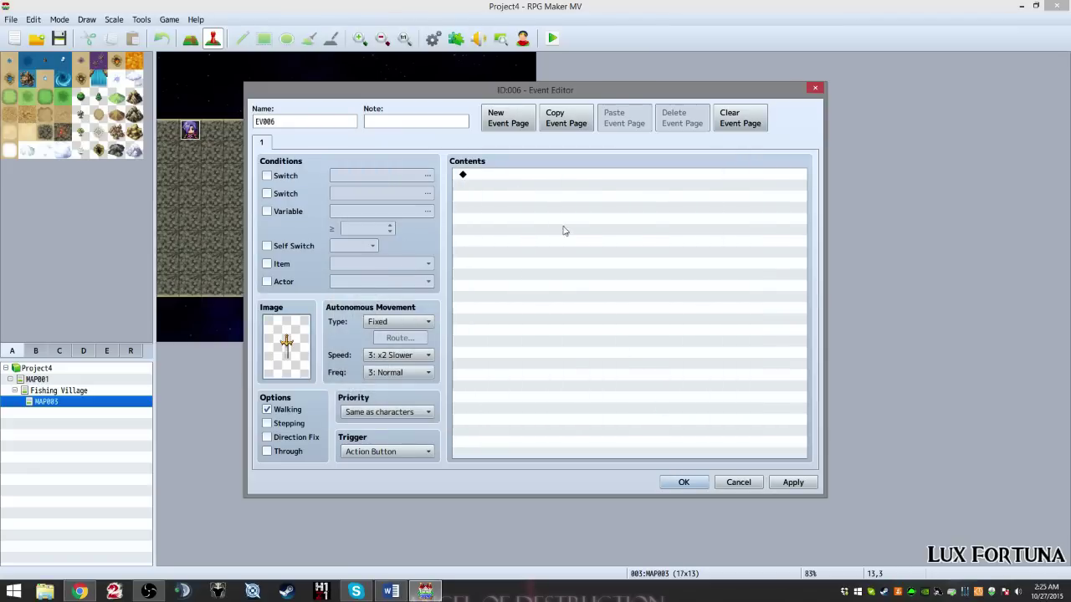
Step: Add a Change Weapons command to the sword event that increases Sword by a constant 1
{"action": "double_click", "coordinate": [486, 178]}
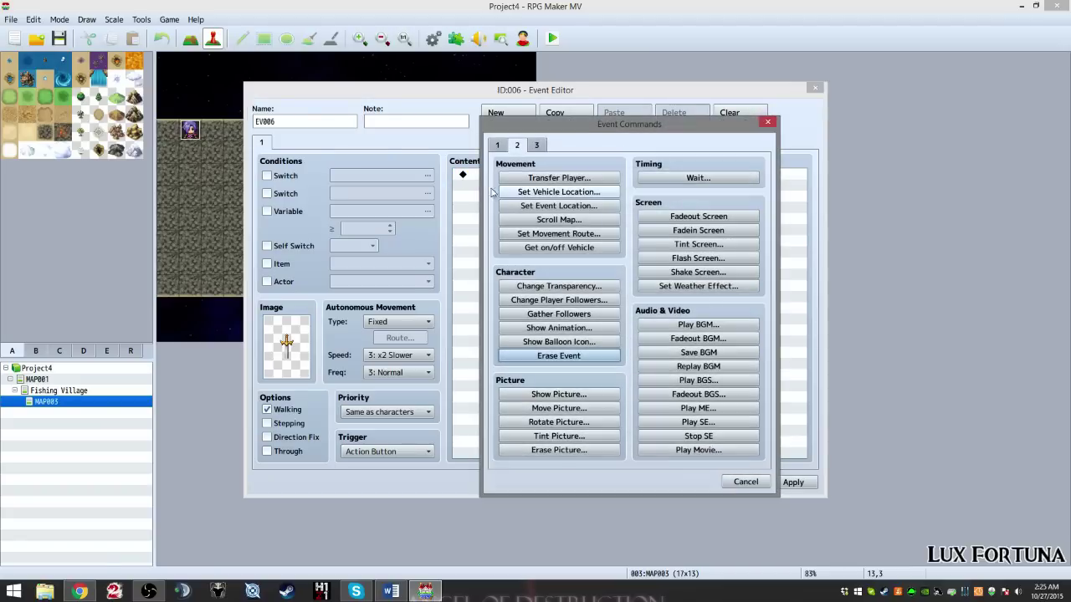
{"action": "left_click", "coordinate": [496, 144]}
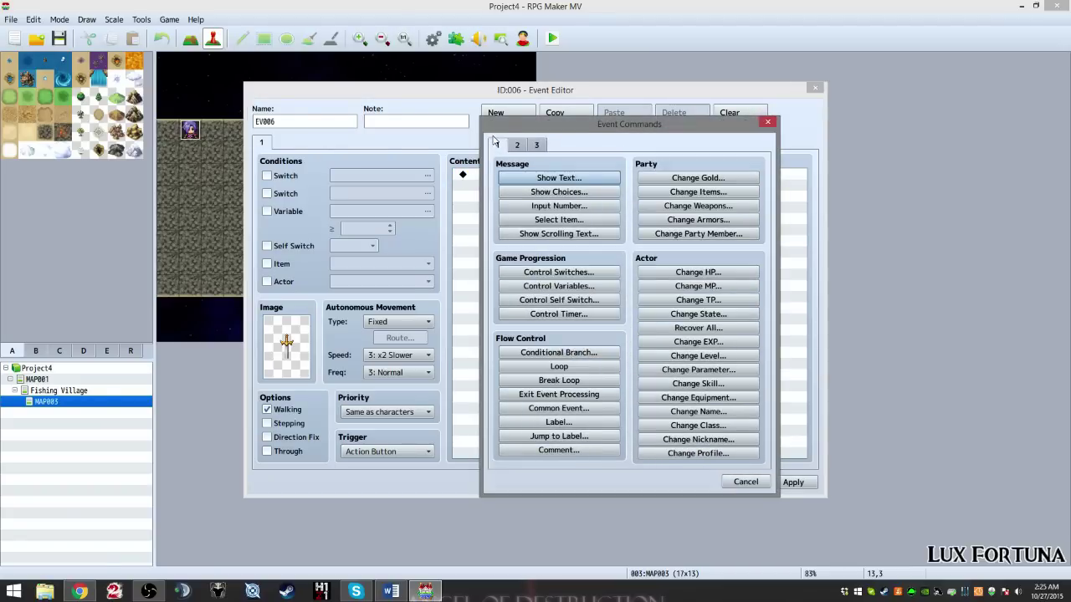
{"action": "left_click", "coordinate": [698, 206]}
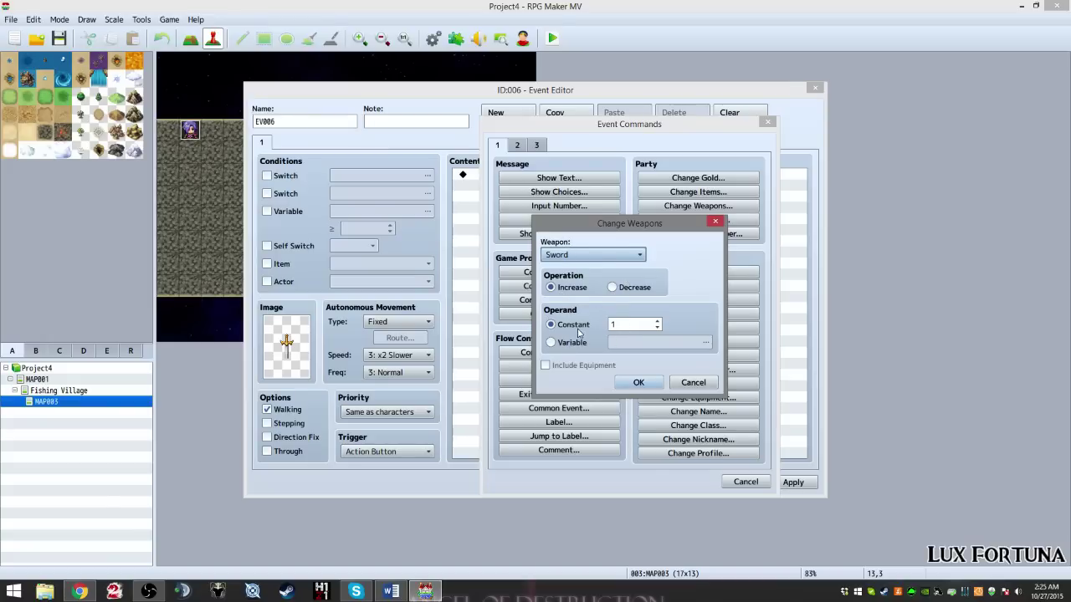
{"action": "left_click", "coordinate": [636, 382]}
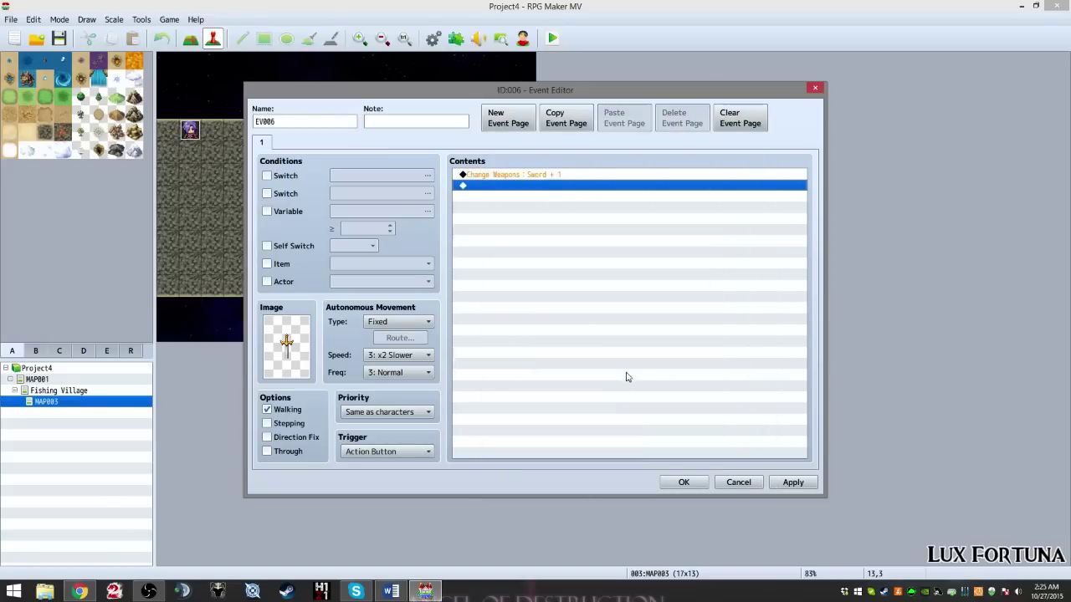
{"action": "right_click", "coordinate": [491, 190]}
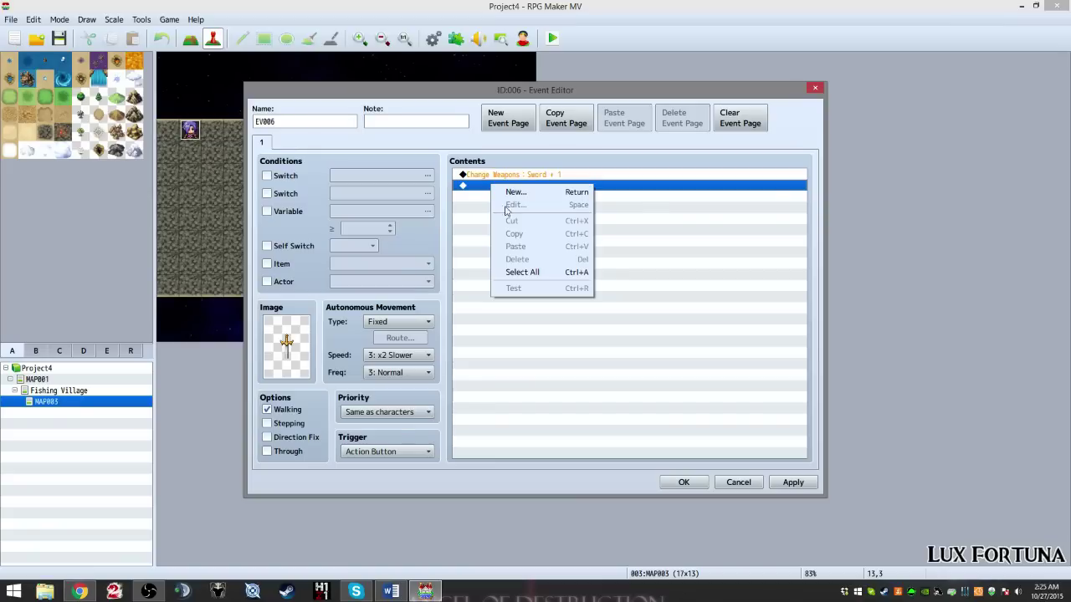
{"action": "left_click", "coordinate": [510, 194]}
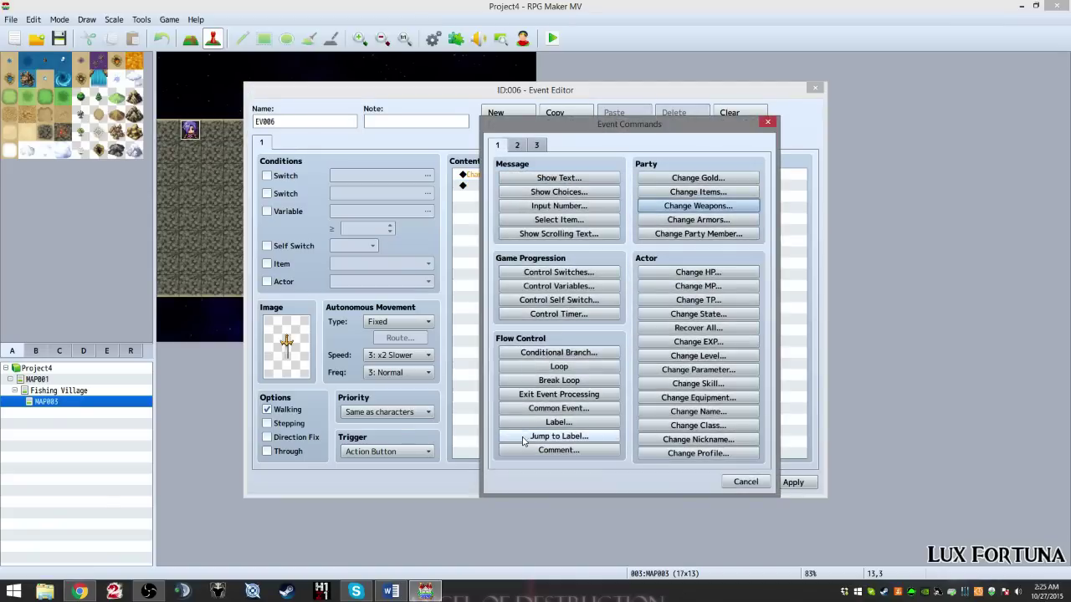
{"action": "left_click", "coordinate": [743, 482]}
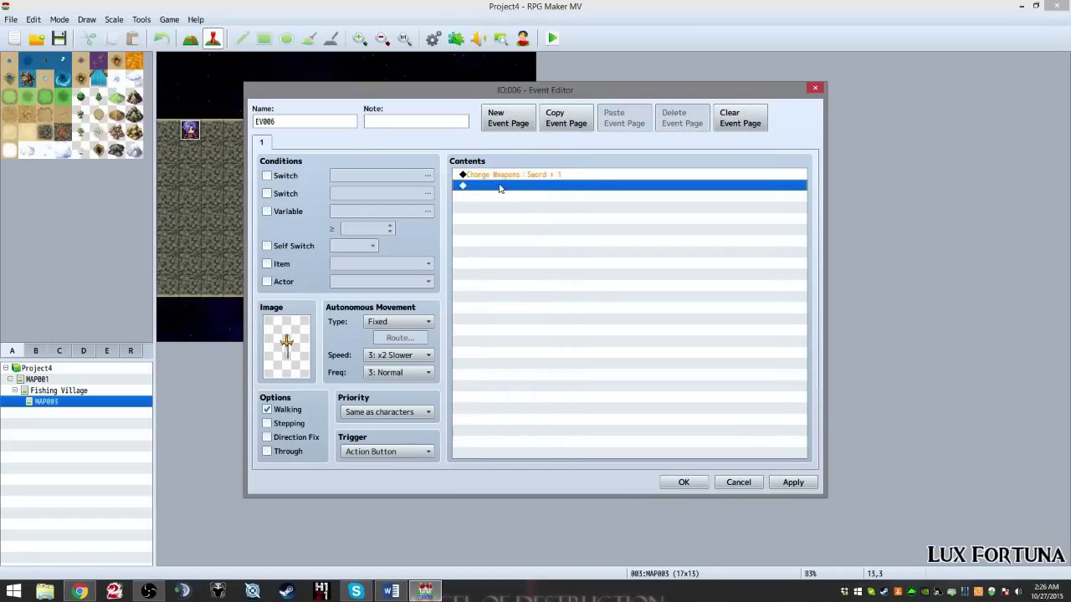
Step: Start a Show Text command after the weapon change with the message "You've received a sword!", previewing it and correcting the spelling
{"action": "double_click", "coordinate": [500, 186]}
{"action": "left_click", "coordinate": [558, 178]}
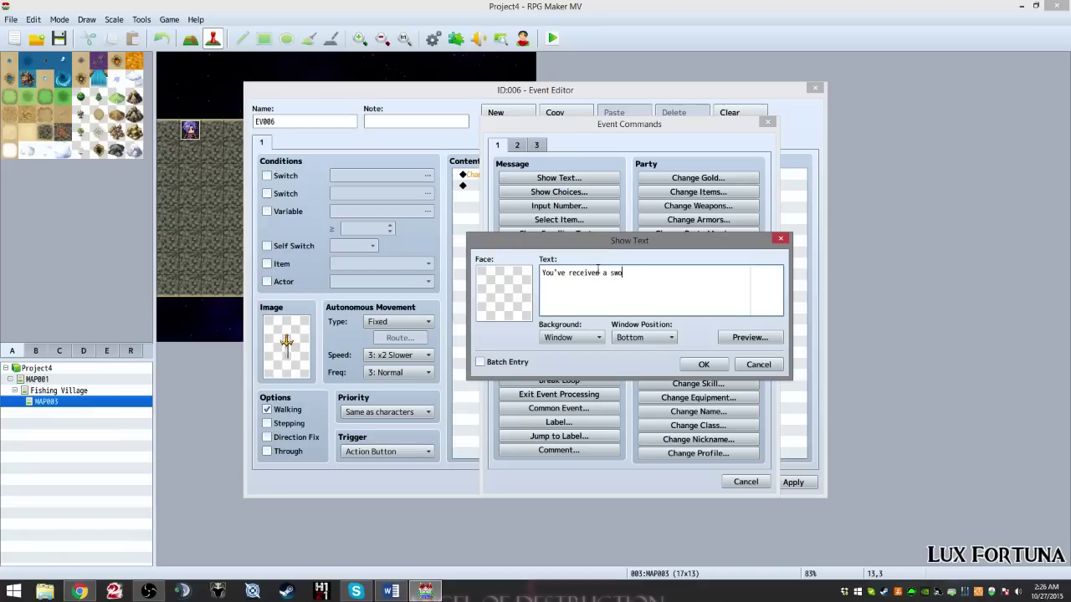
{"action": "left_click", "coordinate": [749, 338]}
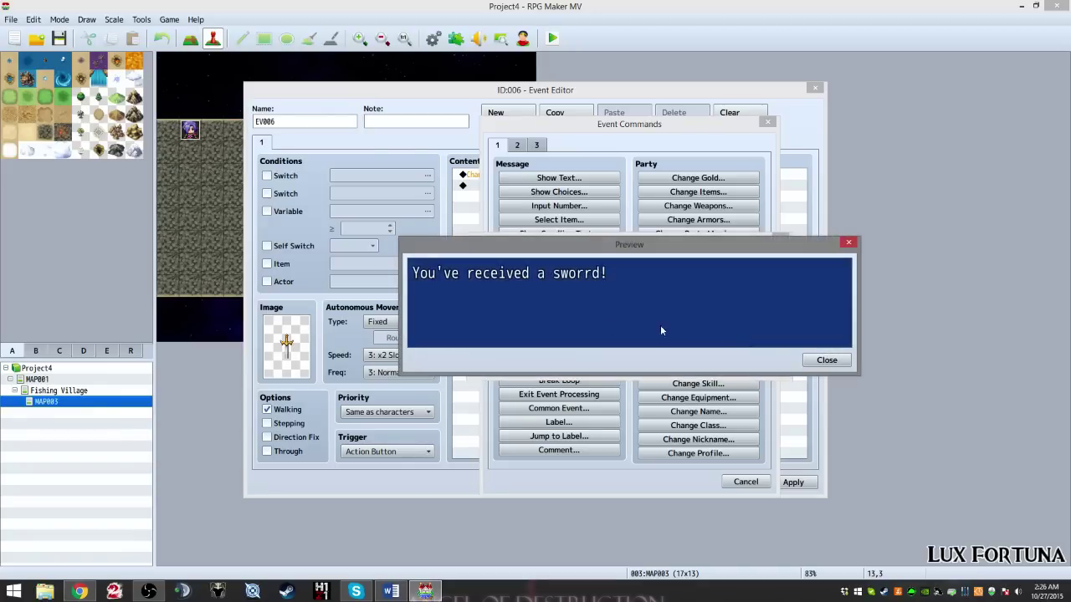
{"action": "left_click", "coordinate": [847, 361]}
{"action": "left_click", "coordinate": [631, 274]}
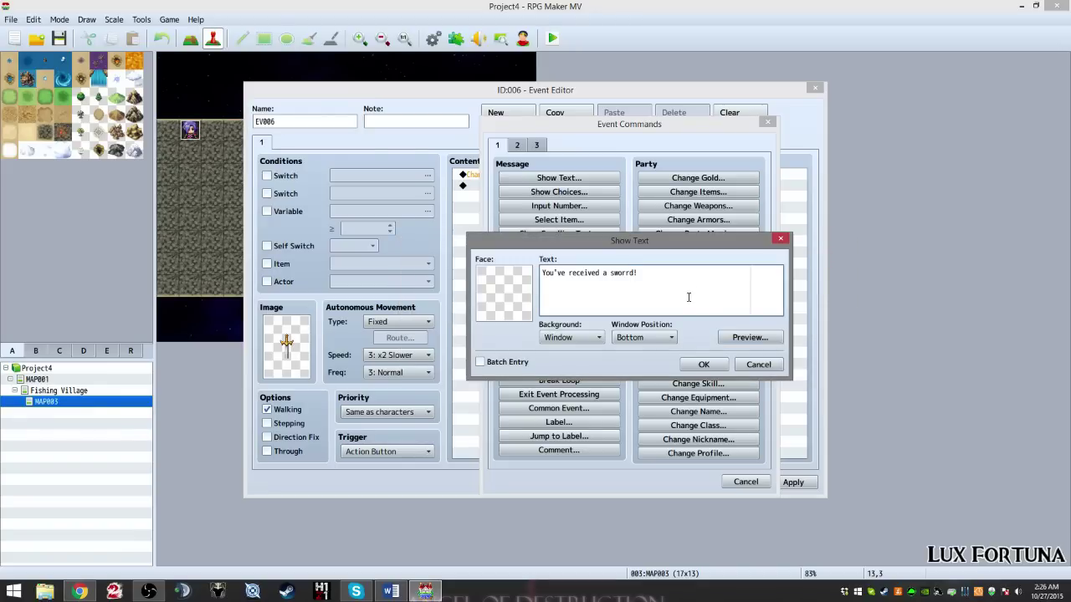
Step: Preview the sword message with the Dim background and with the Transparent background
{"action": "left_click", "coordinate": [576, 337]}
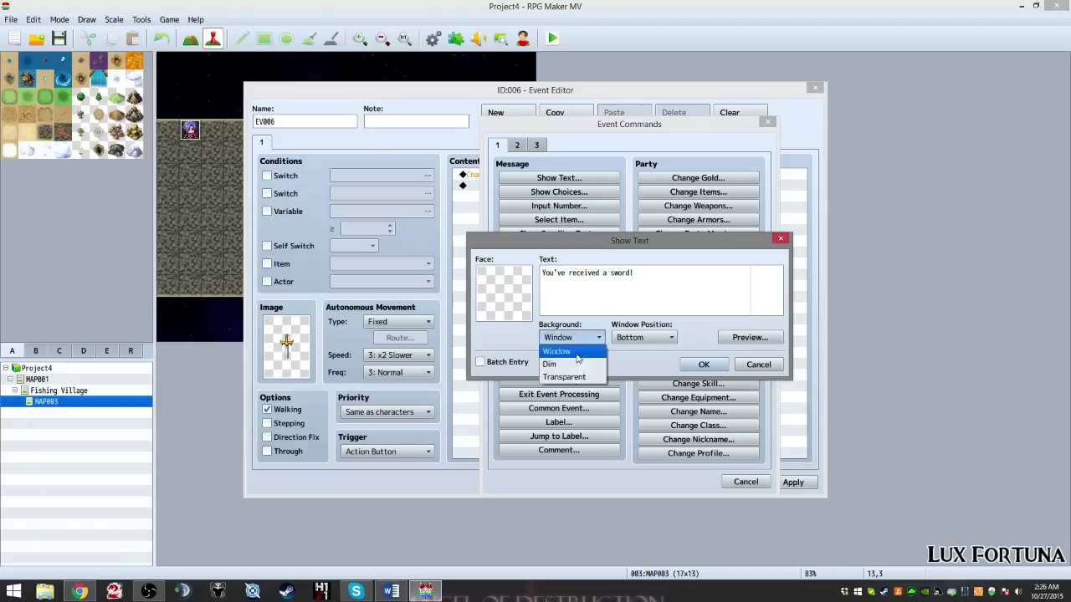
{"action": "left_click", "coordinate": [558, 346]}
{"action": "left_click", "coordinate": [757, 343]}
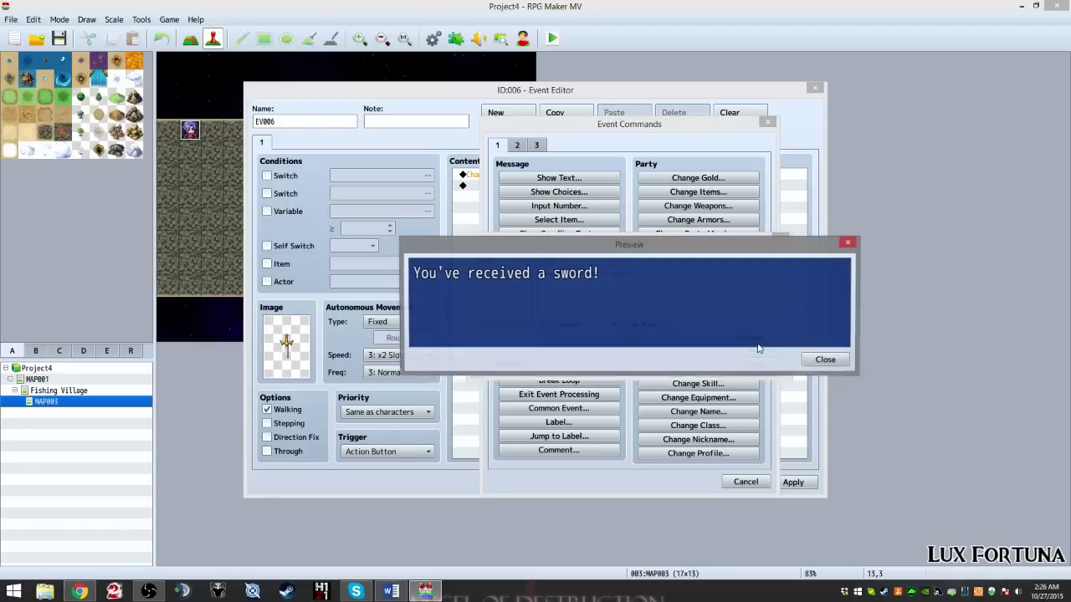
{"action": "left_click", "coordinate": [824, 360]}
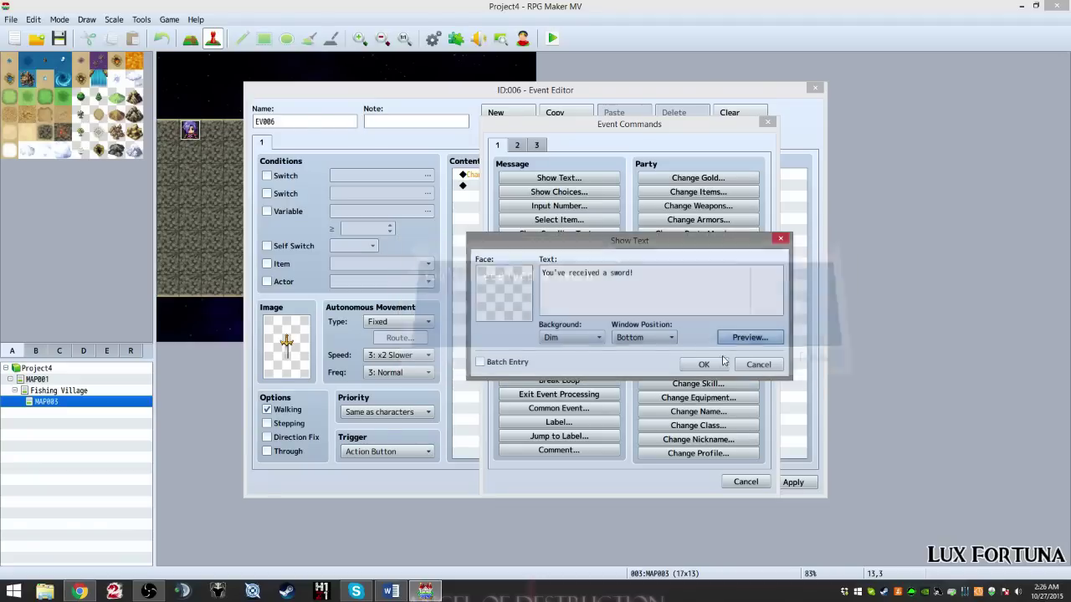
{"action": "left_click", "coordinate": [571, 337]}
{"action": "left_click", "coordinate": [566, 379]}
{"action": "left_click", "coordinate": [753, 339]}
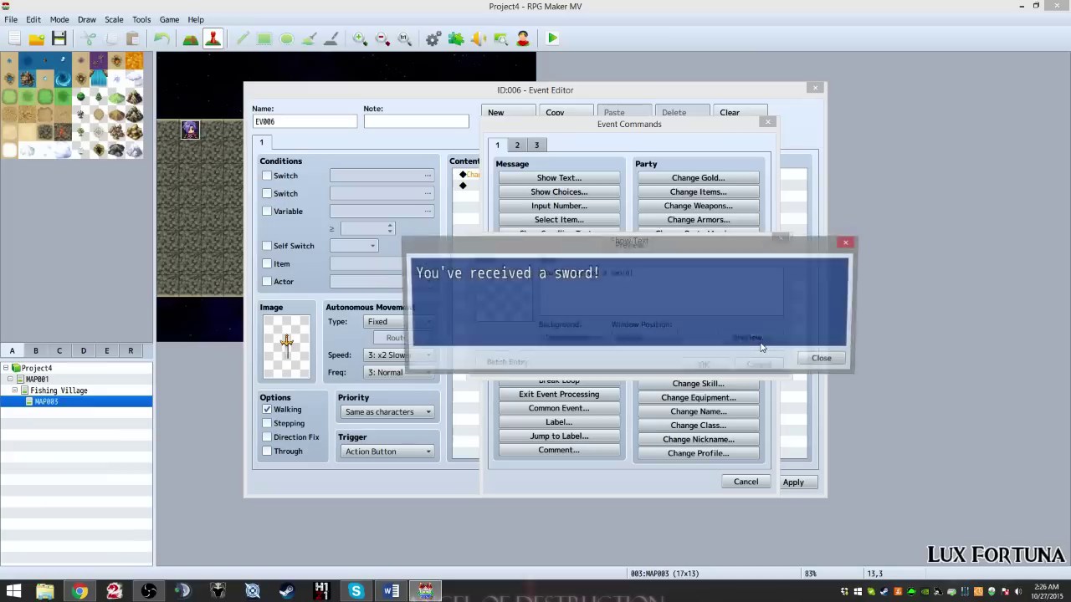
{"action": "left_click", "coordinate": [826, 360]}
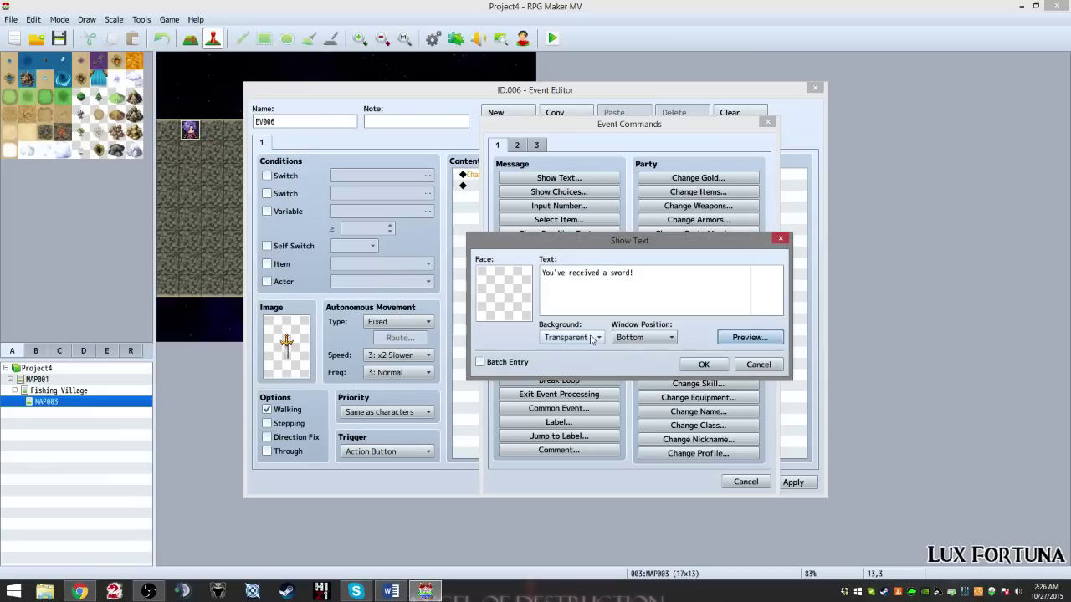
Step: Set the sword message's background to Dim and its window position to Middle
{"action": "left_click", "coordinate": [572, 337]}
{"action": "left_click", "coordinate": [573, 366]}
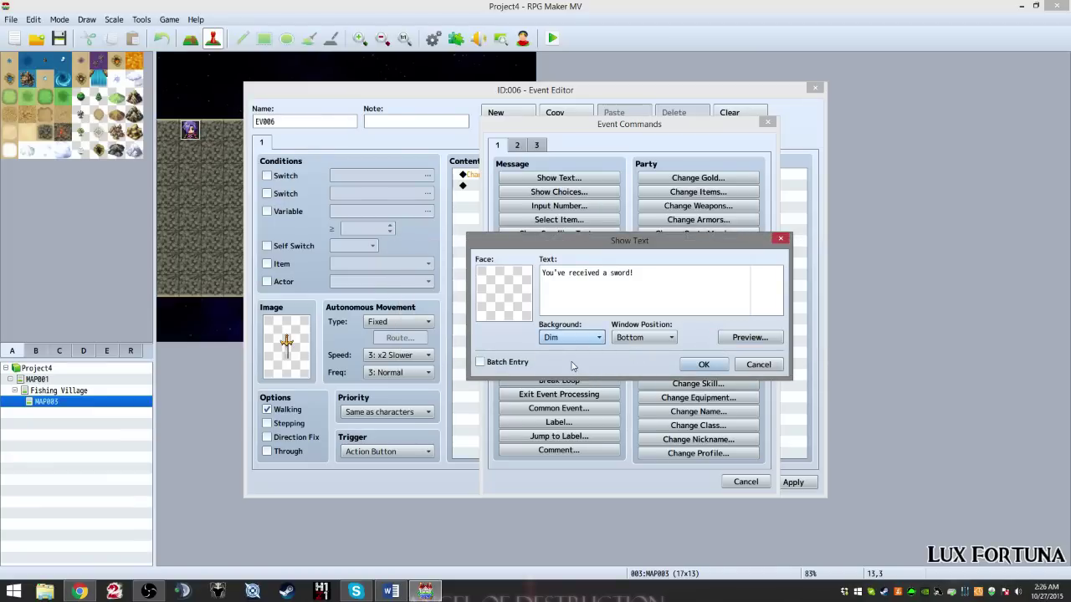
{"action": "left_click", "coordinate": [644, 337]}
{"action": "left_click", "coordinate": [646, 367]}
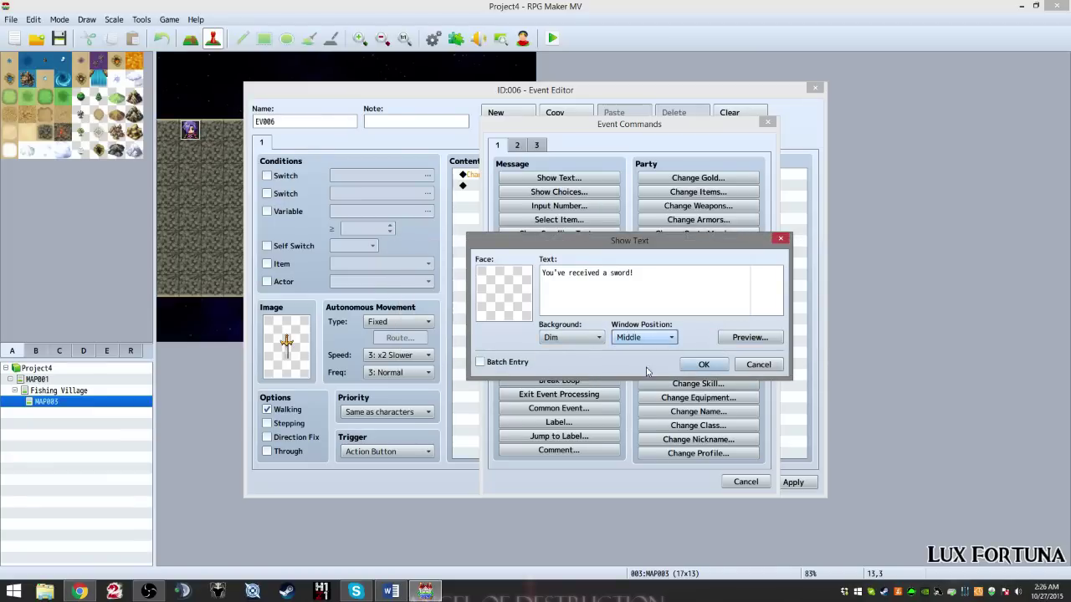
Step: Preview the sword message with the Dim background and add the finished Show Text command to the event
{"action": "left_click", "coordinate": [733, 338]}
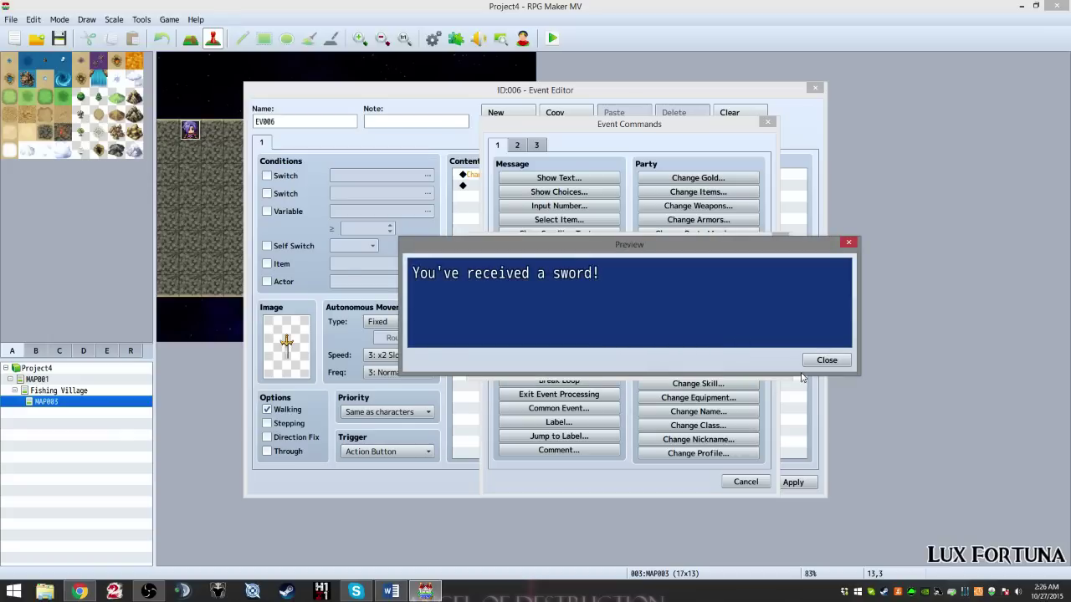
{"action": "left_click", "coordinate": [825, 362]}
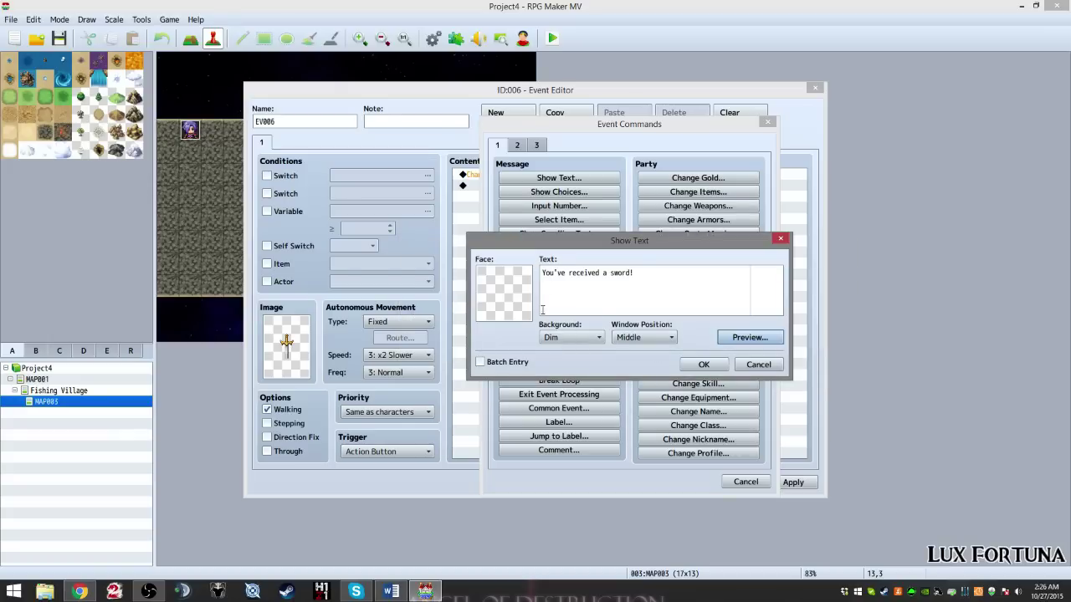
{"action": "left_click", "coordinate": [704, 365]}
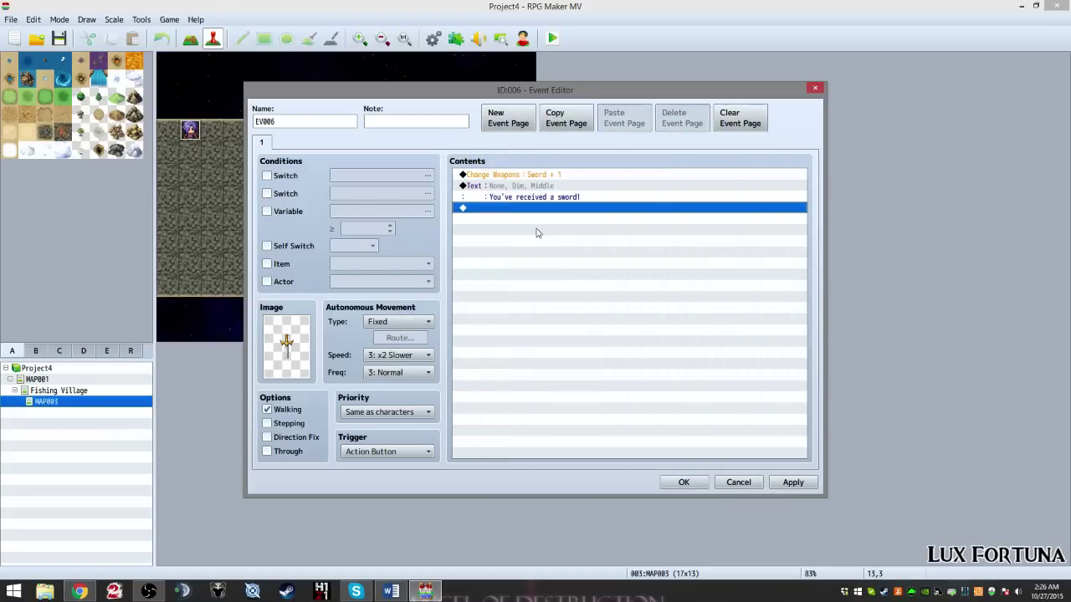
Step: Add an Erase Event command after the sword message and save the sword event
{"action": "right_click", "coordinate": [475, 213]}
{"action": "left_click", "coordinate": [504, 219]}
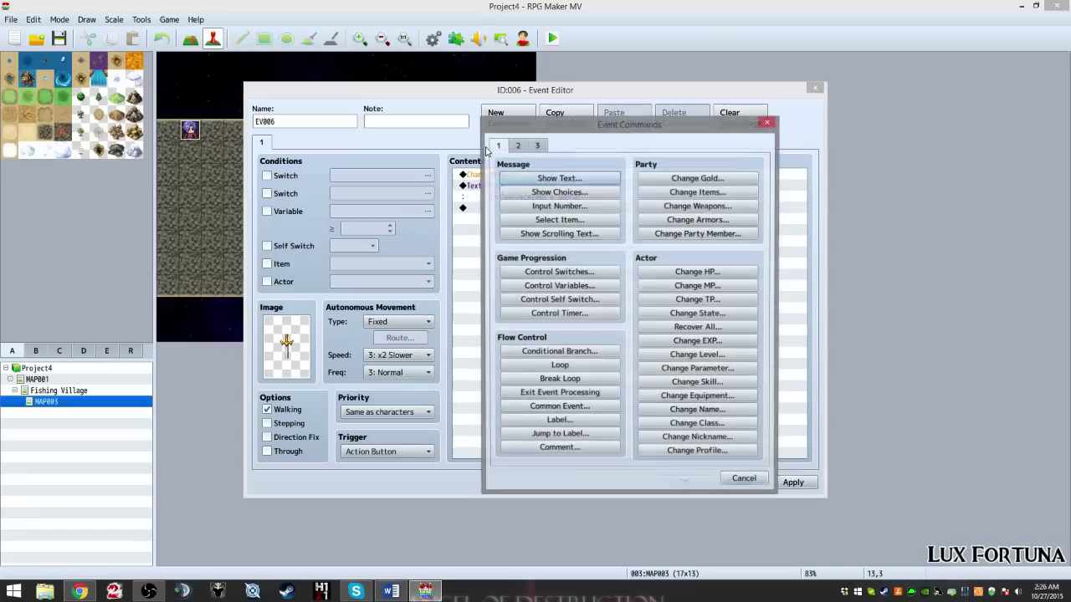
{"action": "left_click", "coordinate": [517, 144]}
{"action": "left_click", "coordinate": [558, 355]}
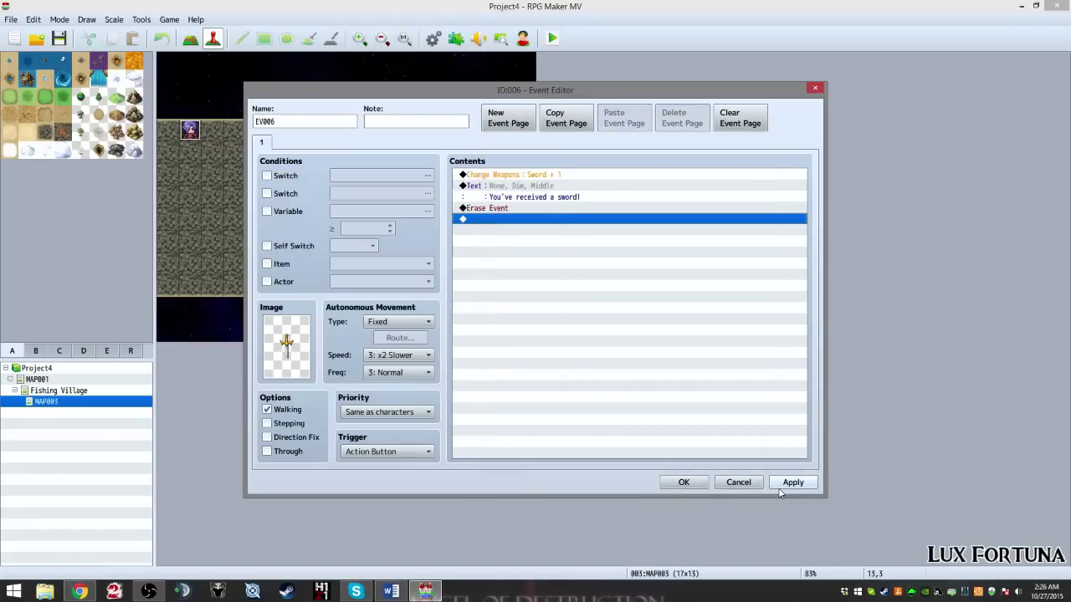
{"action": "left_click", "coordinate": [684, 482]}
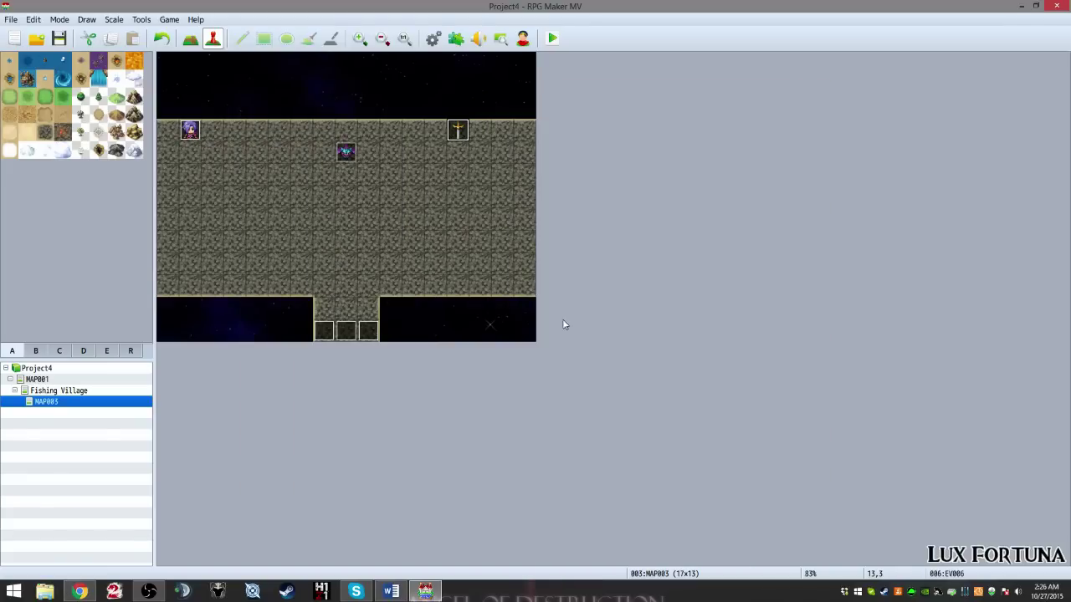
Step: Create an event on the map tile directly left of the sword with the brown boulder image from !Other1
{"action": "right_click", "coordinate": [431, 135]}
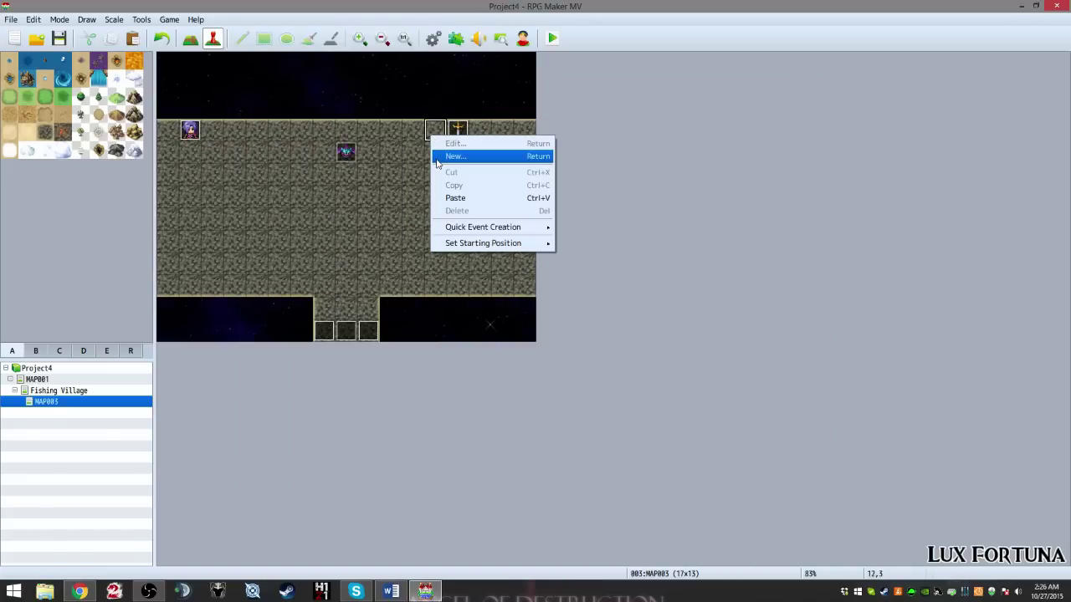
{"action": "left_click", "coordinate": [454, 156]}
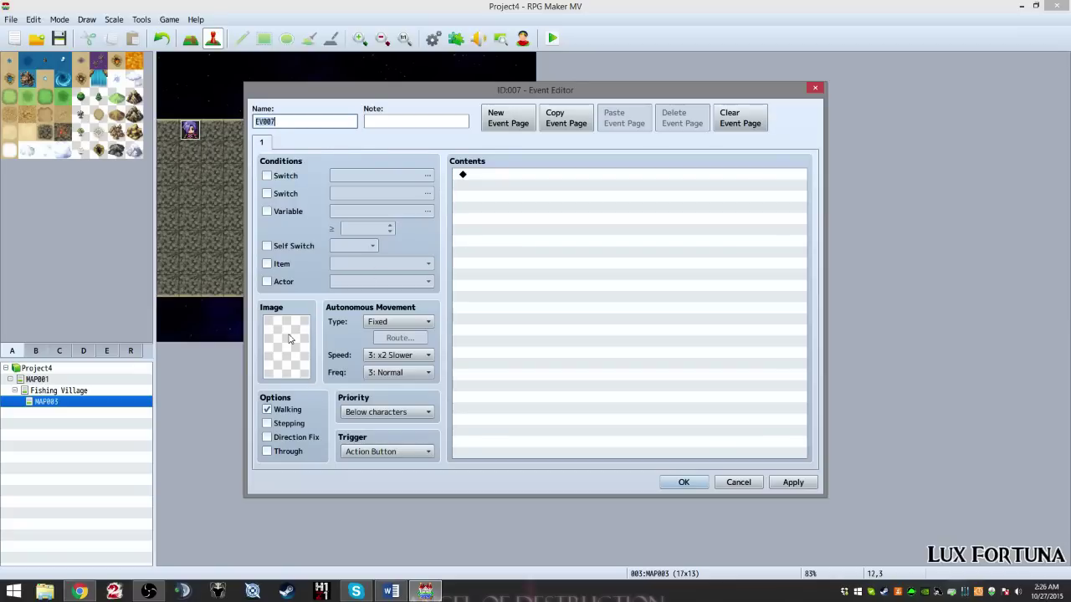
{"action": "double_click", "coordinate": [289, 339]}
{"action": "scroll", "coordinate": [398, 382], "scroll_direction": "down", "scroll_amount": 6}
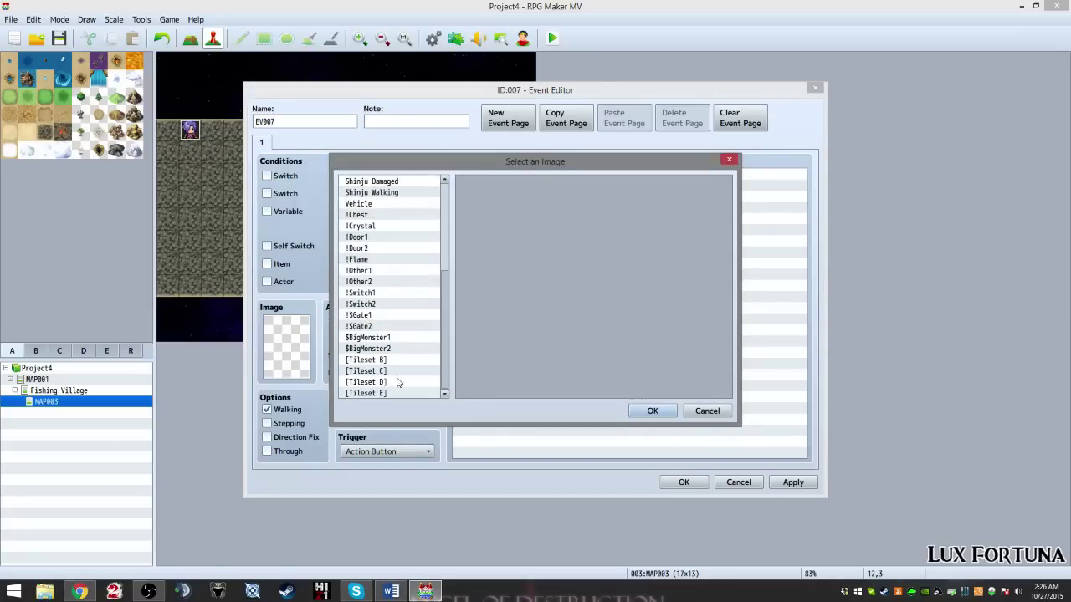
{"action": "left_click", "coordinate": [368, 328]}
{"action": "key", "text": "Up"}
{"action": "key", "text": "Up"}
{"action": "key", "text": "Up"}
{"action": "key", "text": "Up"}
{"action": "key", "text": "Up"}
{"action": "key", "text": "Up"}
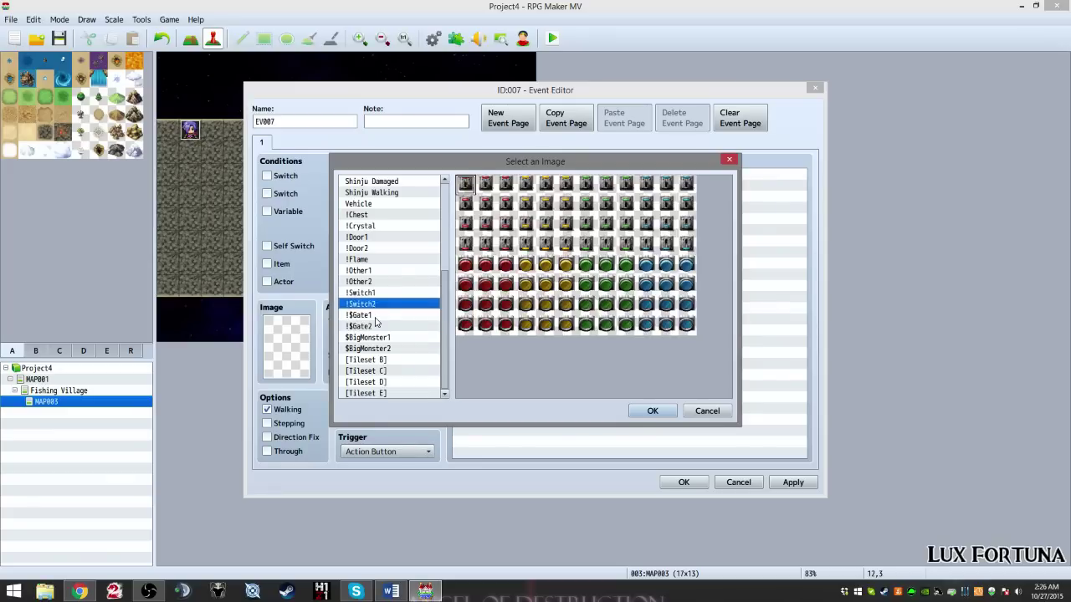
{"action": "key", "text": "Down"}
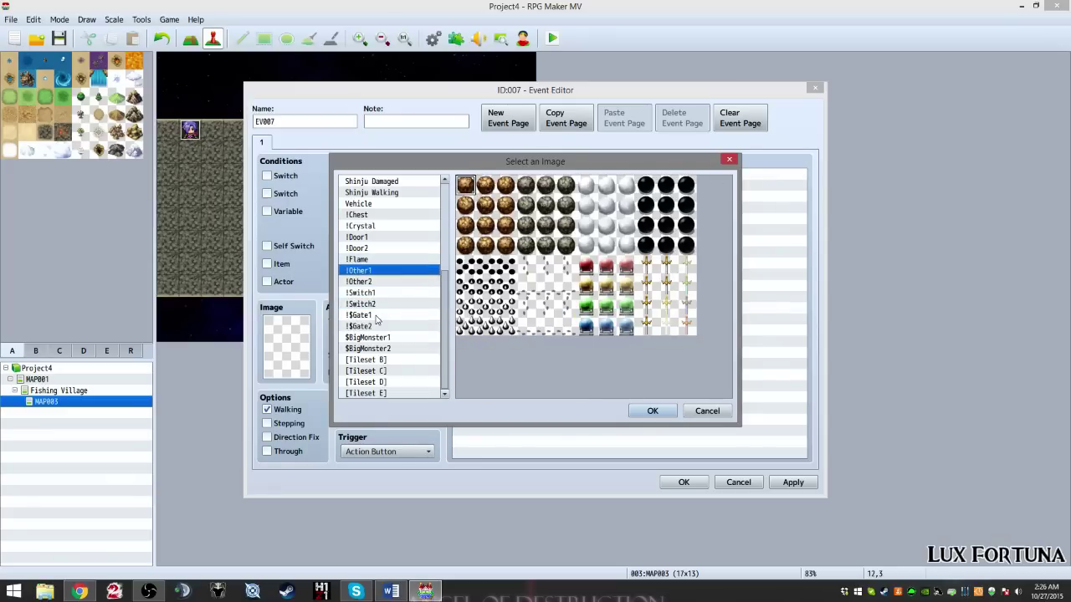
{"action": "double_click", "coordinate": [466, 185]}
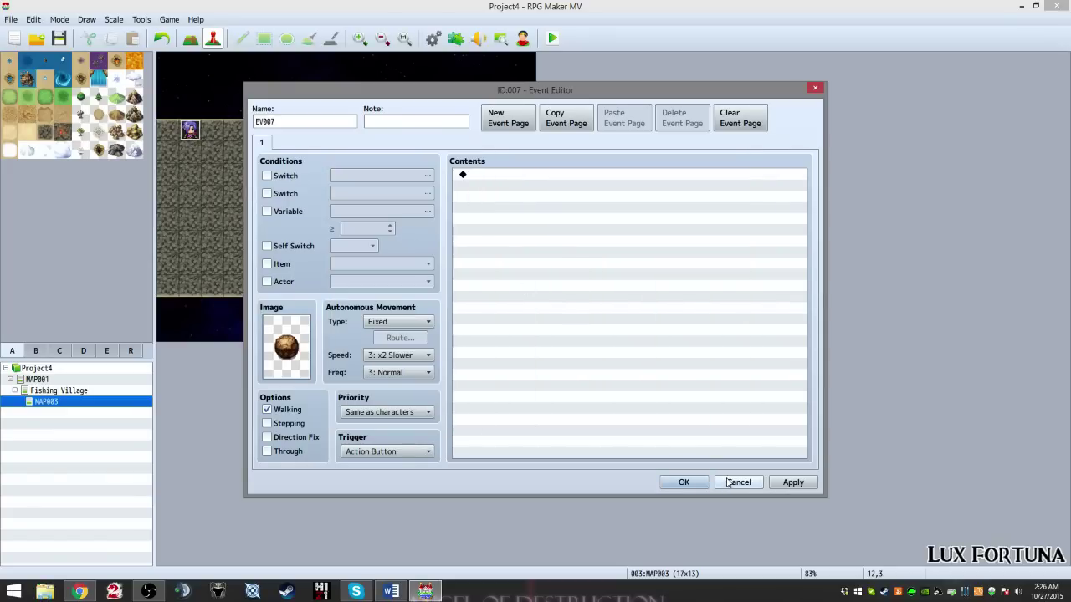
Step: Change the boulder event's image to the gray boulder from !Other1 and save the event
{"action": "double_click", "coordinate": [294, 353]}
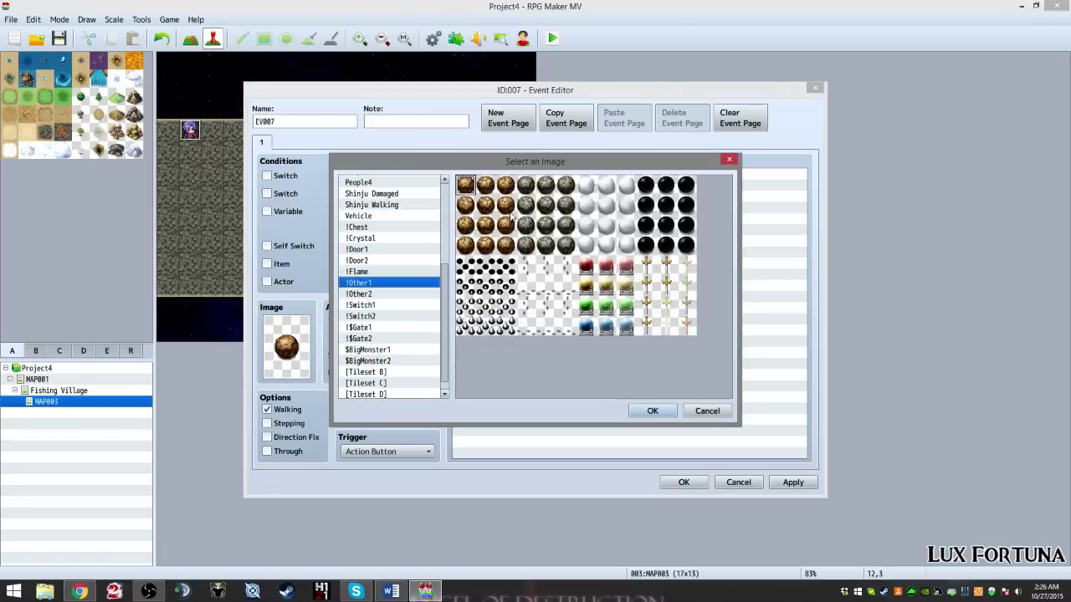
{"action": "left_click", "coordinate": [526, 191]}
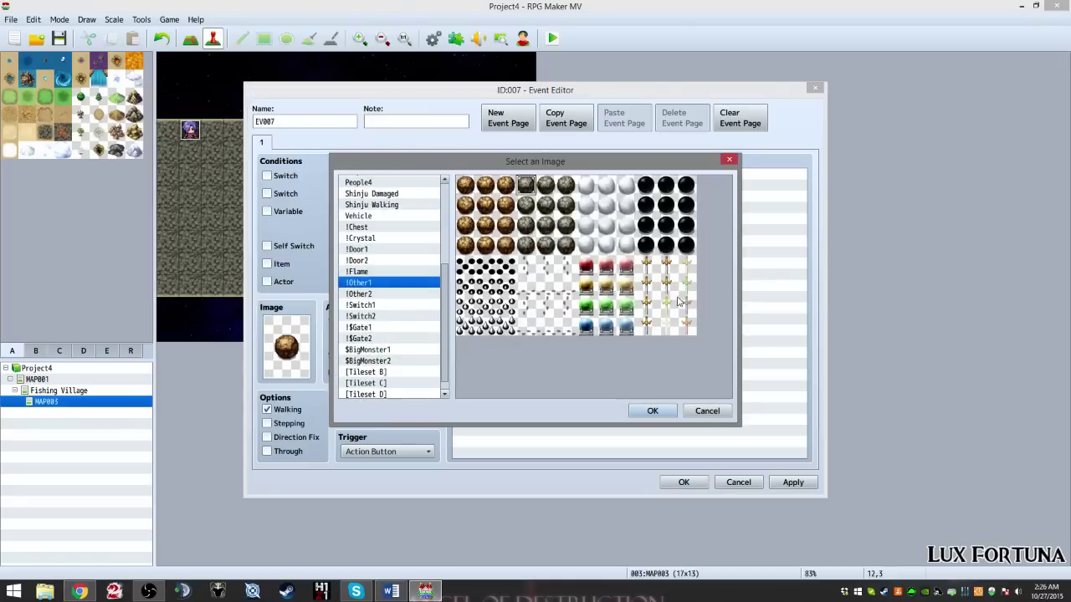
{"action": "left_click", "coordinate": [653, 411]}
{"action": "left_click", "coordinate": [806, 483]}
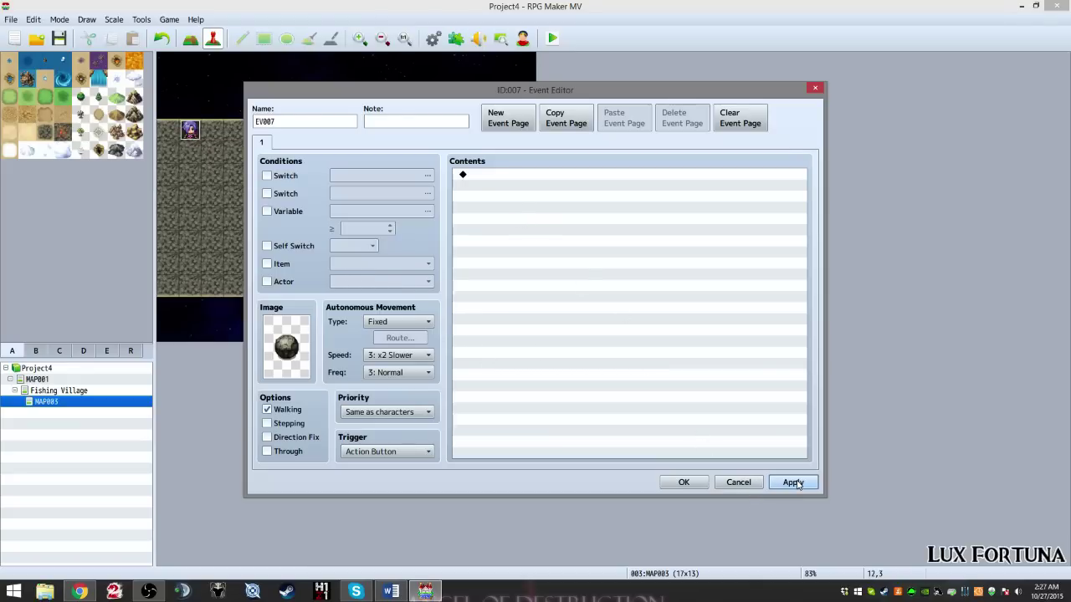
{"action": "left_click", "coordinate": [683, 482]}
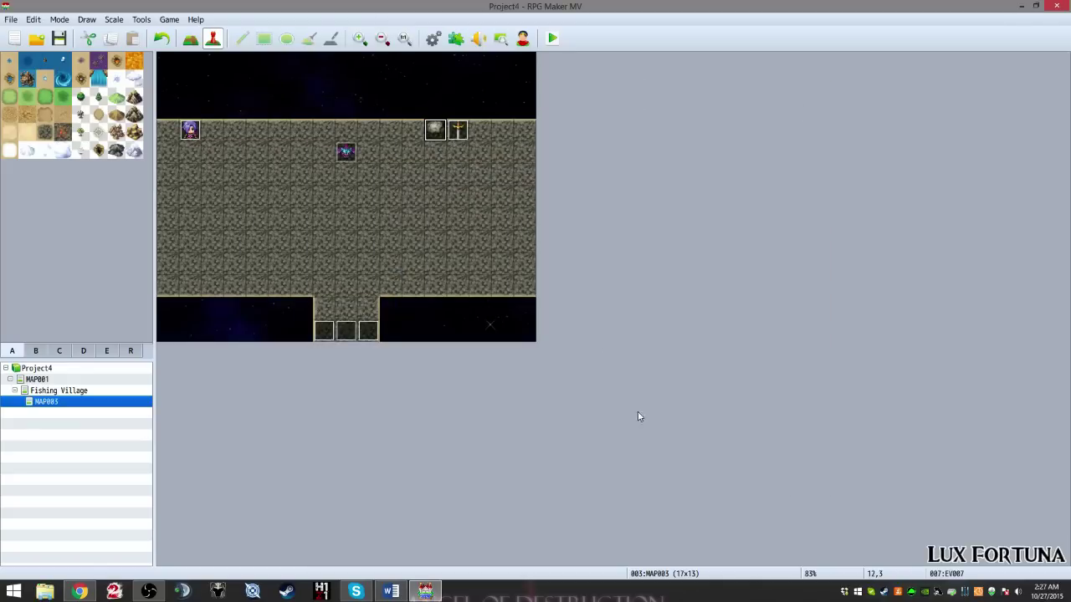
Step: Copy the gray boulder event to the tile below it, the tile right of the sword, and the tile below that one
{"action": "key", "text": "ctrl+c"}
{"action": "left_click", "coordinate": [437, 152]}
{"action": "key", "text": "ctrl+v"}
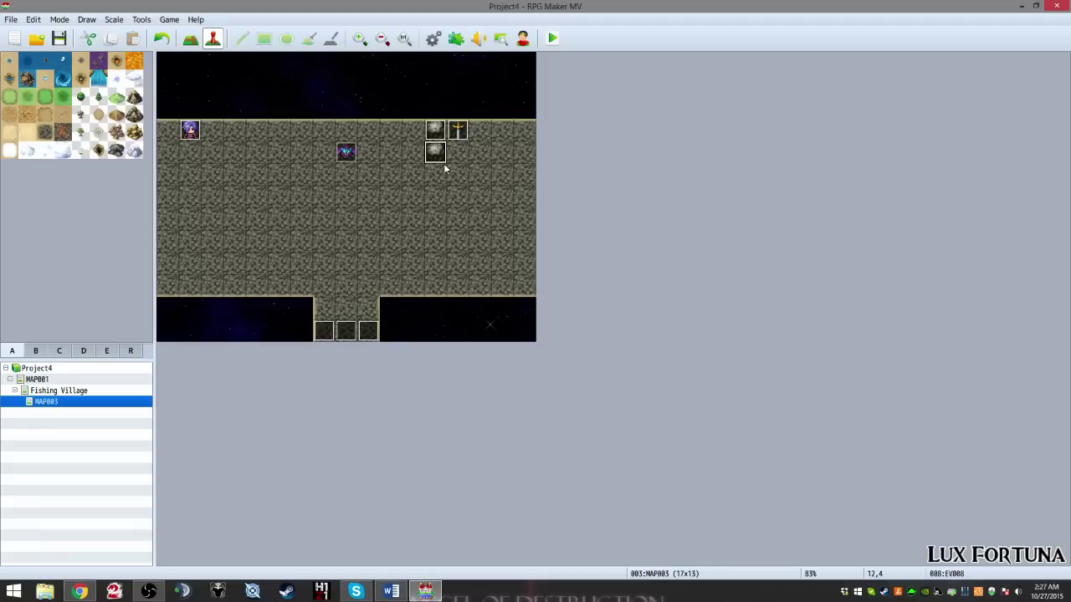
{"action": "left_click", "coordinate": [477, 128]}
{"action": "key", "text": "ctrl+v"}
{"action": "left_click", "coordinate": [482, 157]}
{"action": "key", "text": "ctrl+v"}
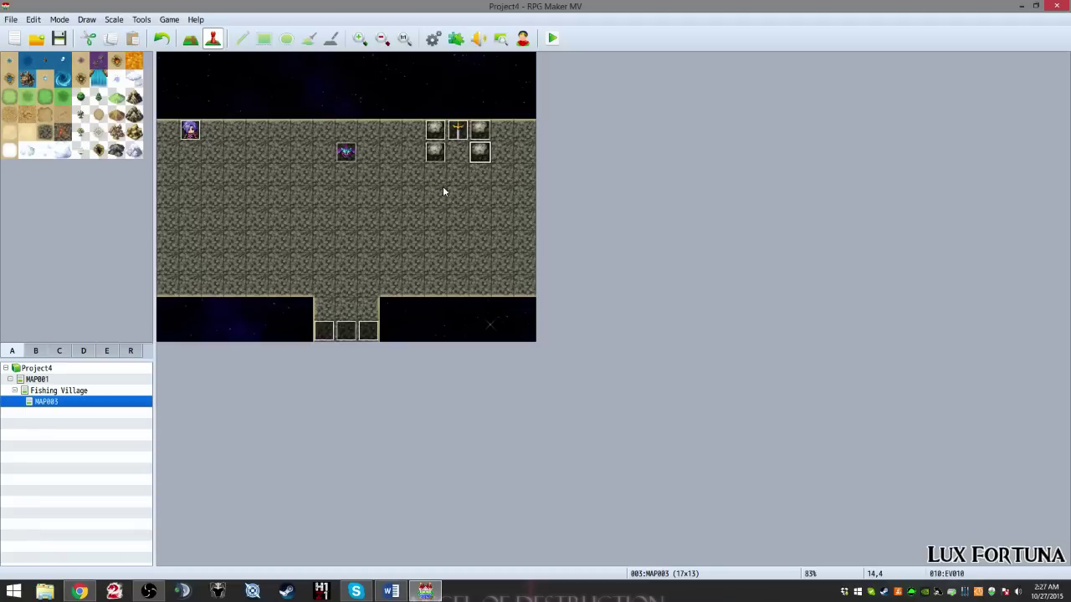
Step: Create an event directly below the sword, between the gray boulders, using the brown boulder image from !Other1
{"action": "left_click", "coordinate": [457, 152]}
{"action": "right_click", "coordinate": [457, 156]}
{"action": "left_click", "coordinate": [477, 171]}
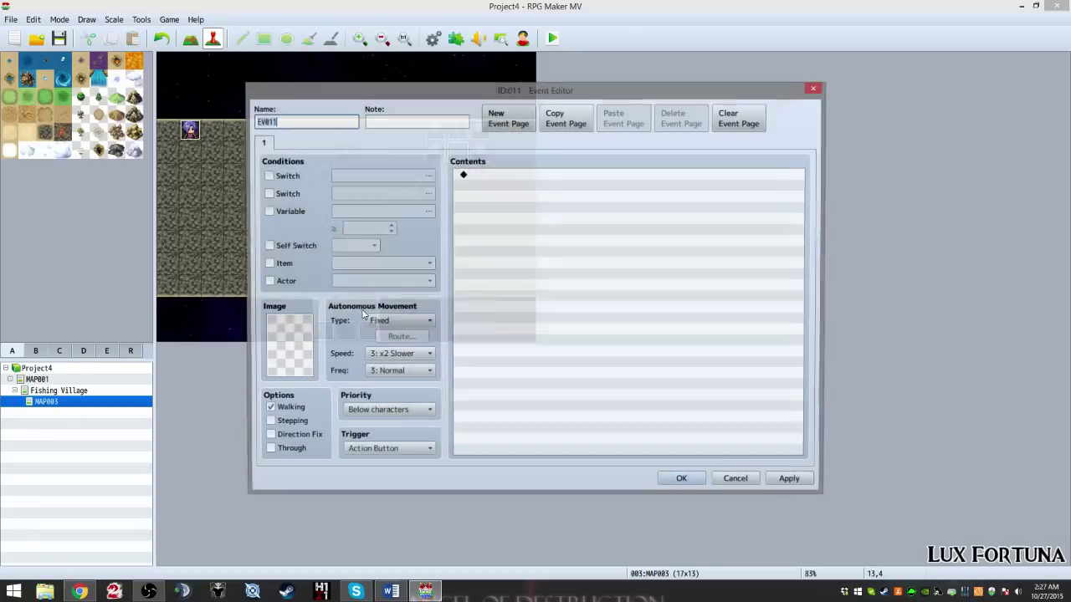
{"action": "double_click", "coordinate": [303, 328]}
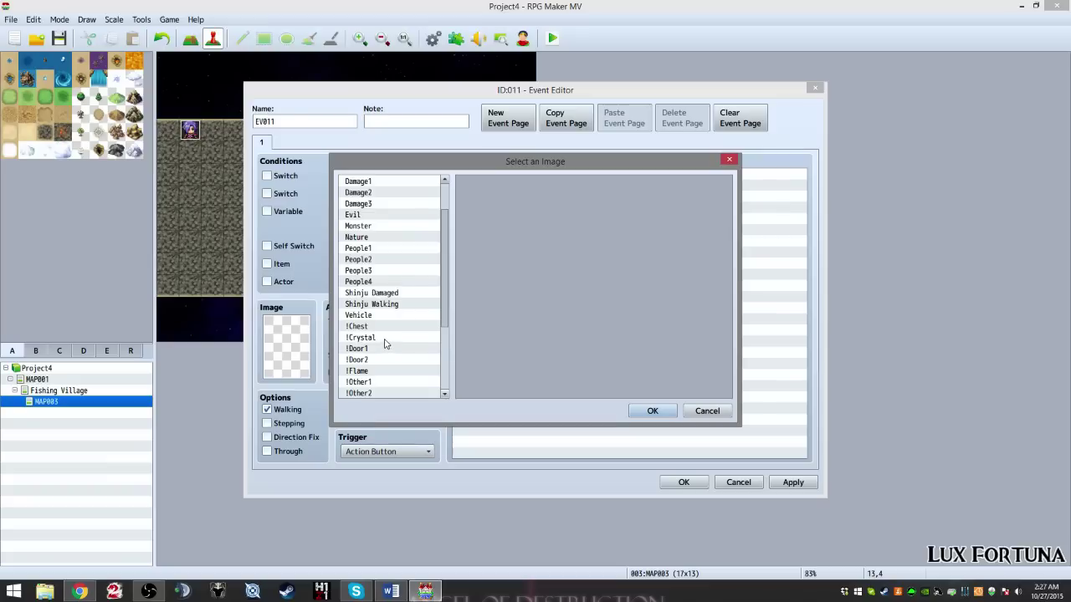
{"action": "scroll", "coordinate": [385, 344], "scroll_direction": "down", "scroll_amount": 3}
{"action": "left_click", "coordinate": [377, 293]}
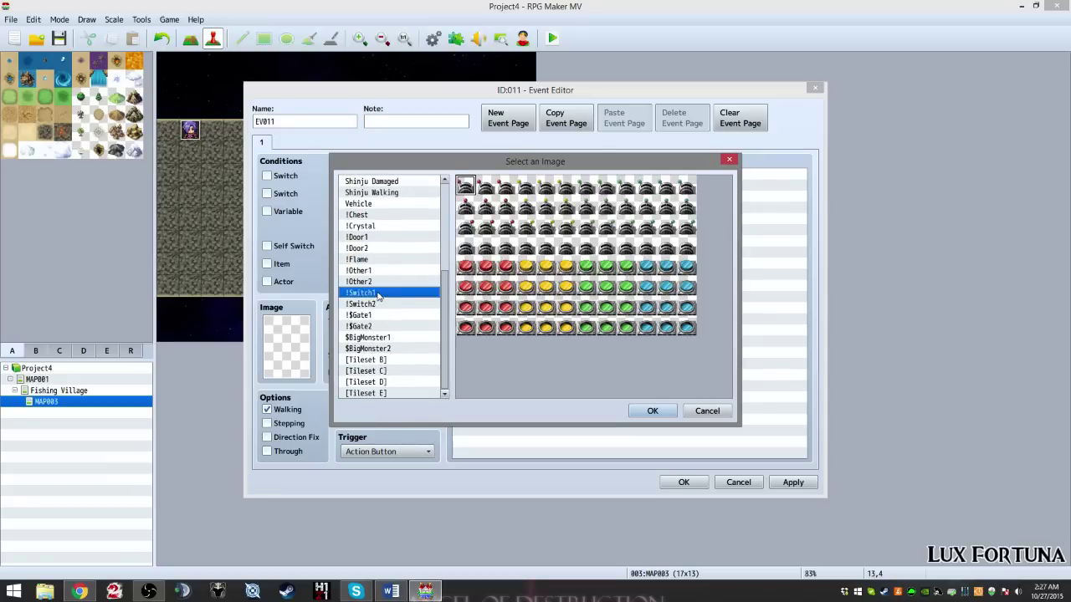
{"action": "left_click", "coordinate": [383, 282]}
{"action": "left_click", "coordinate": [385, 259]}
{"action": "left_click", "coordinate": [400, 270]}
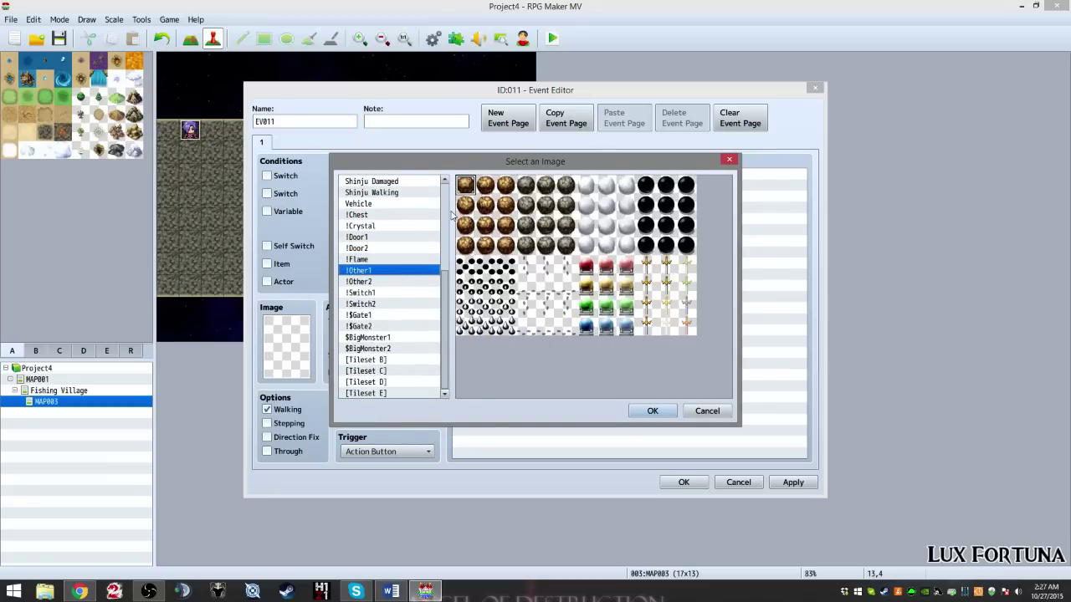
{"action": "double_click", "coordinate": [467, 185]}
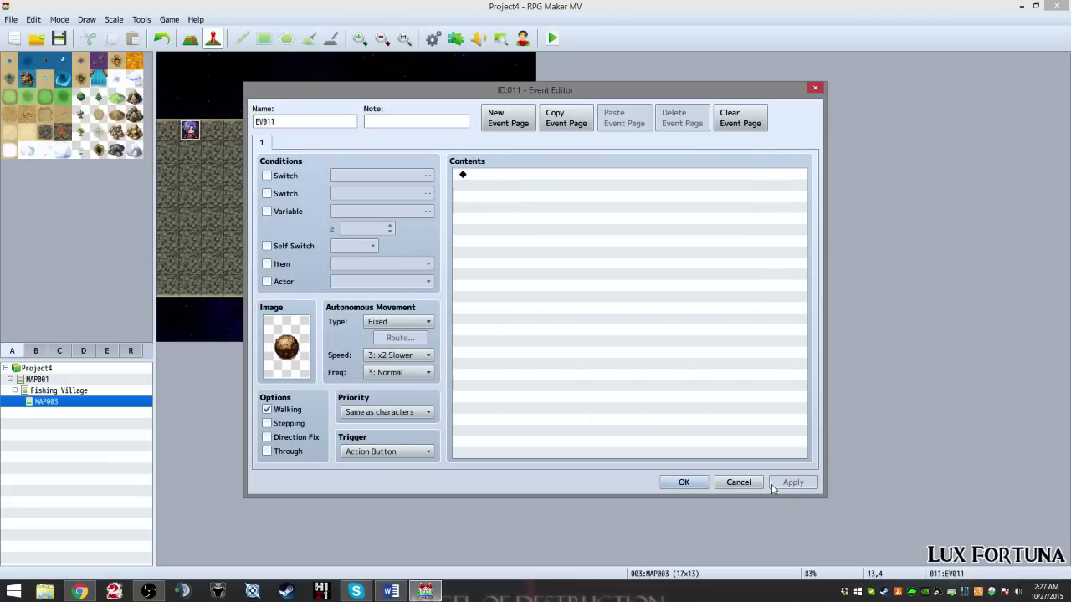
{"action": "left_click", "coordinate": [691, 486]}
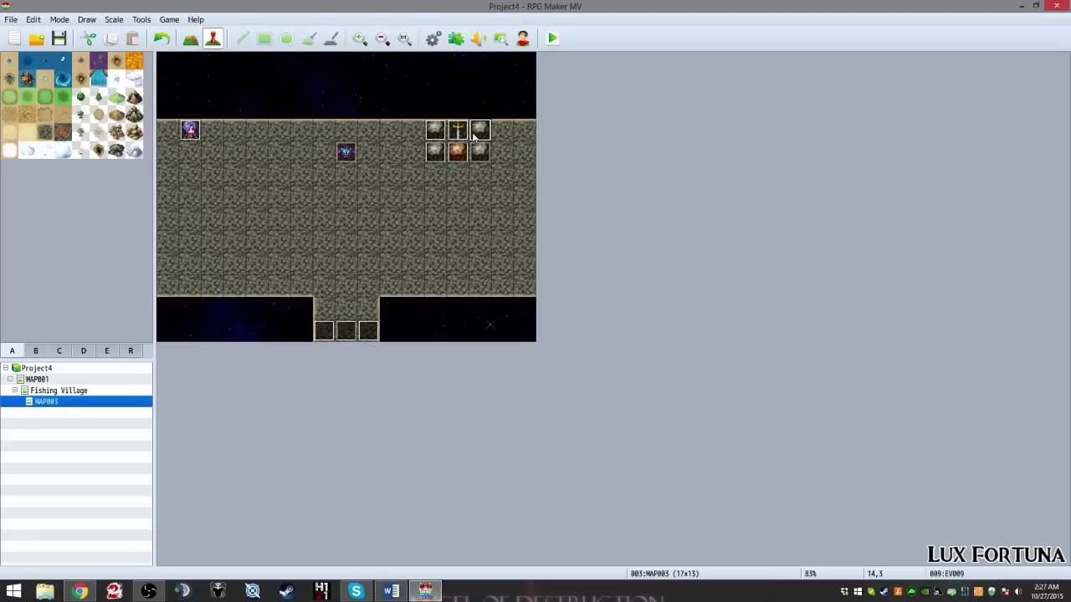
Step: Create an event at tile 15,3, right of the boulders, with the first red lever image from !Switch1
{"action": "left_click", "coordinate": [373, 139]}
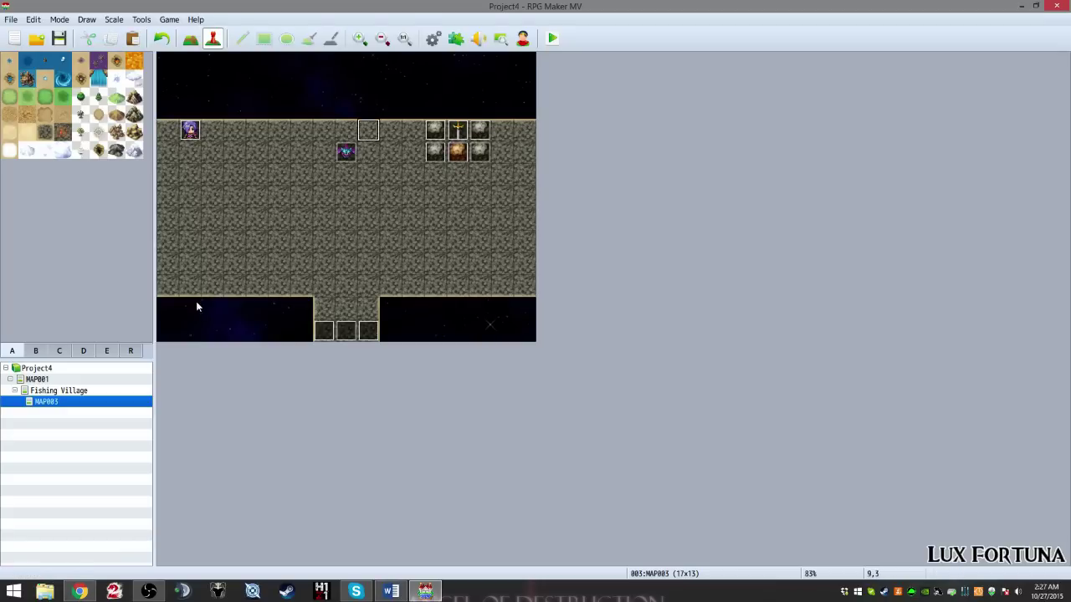
{"action": "left_click", "coordinate": [255, 127]}
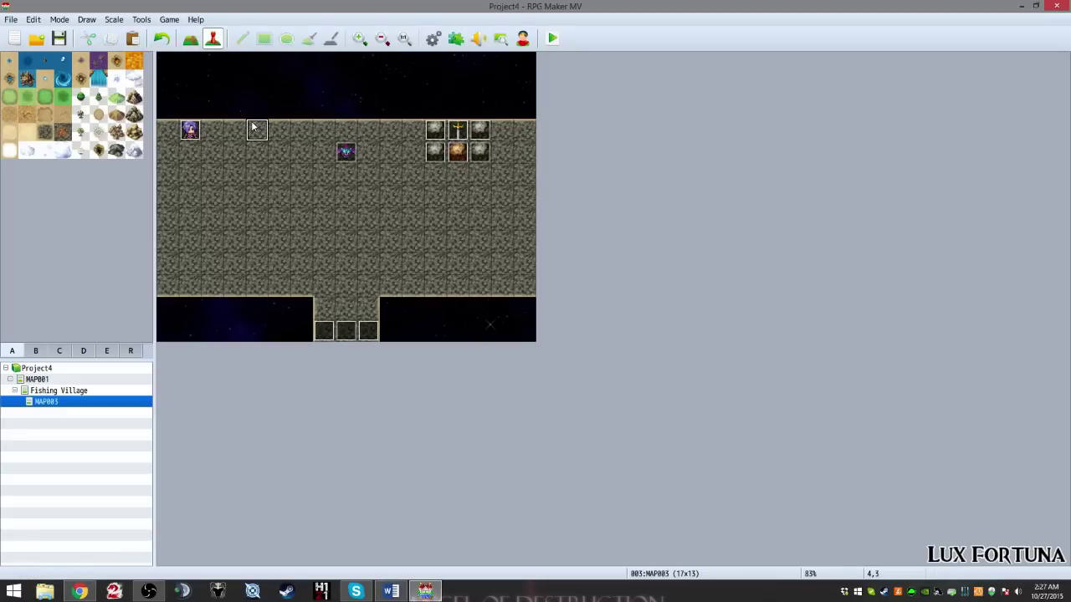
{"action": "left_click", "coordinate": [524, 125]}
{"action": "right_click", "coordinate": [509, 124]}
{"action": "left_click", "coordinate": [538, 144]}
{"action": "double_click", "coordinate": [289, 343]}
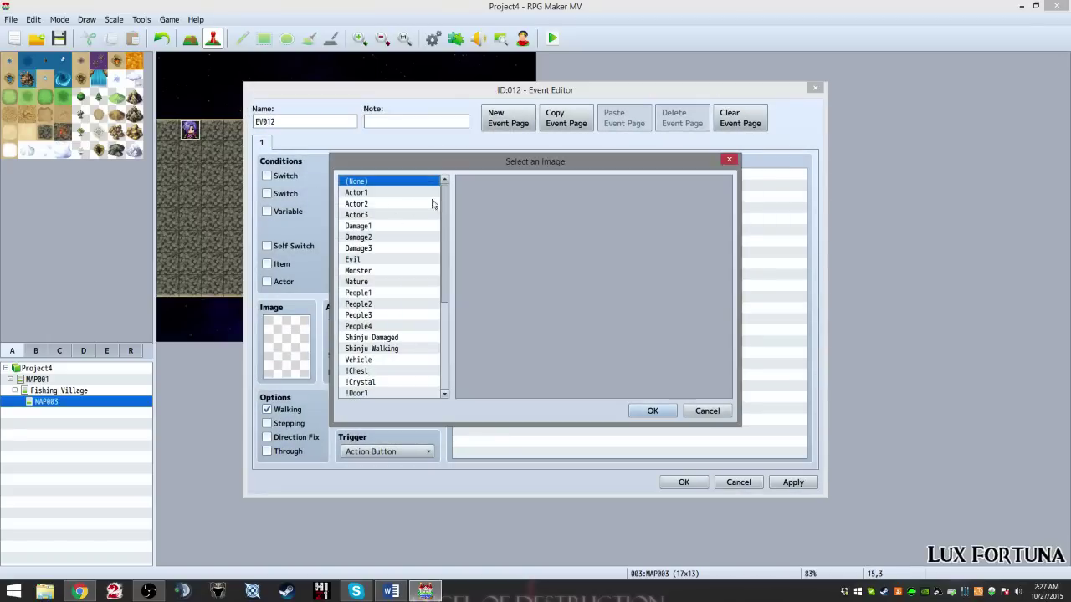
{"action": "scroll", "coordinate": [396, 382], "scroll_direction": "down", "scroll_amount": 5}
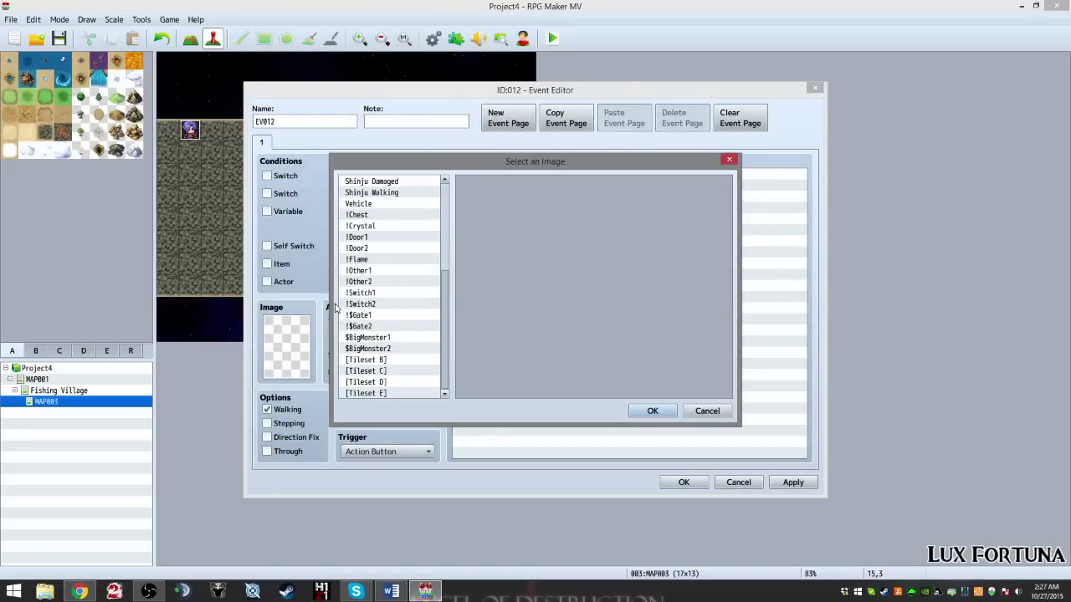
{"action": "left_click", "coordinate": [380, 292]}
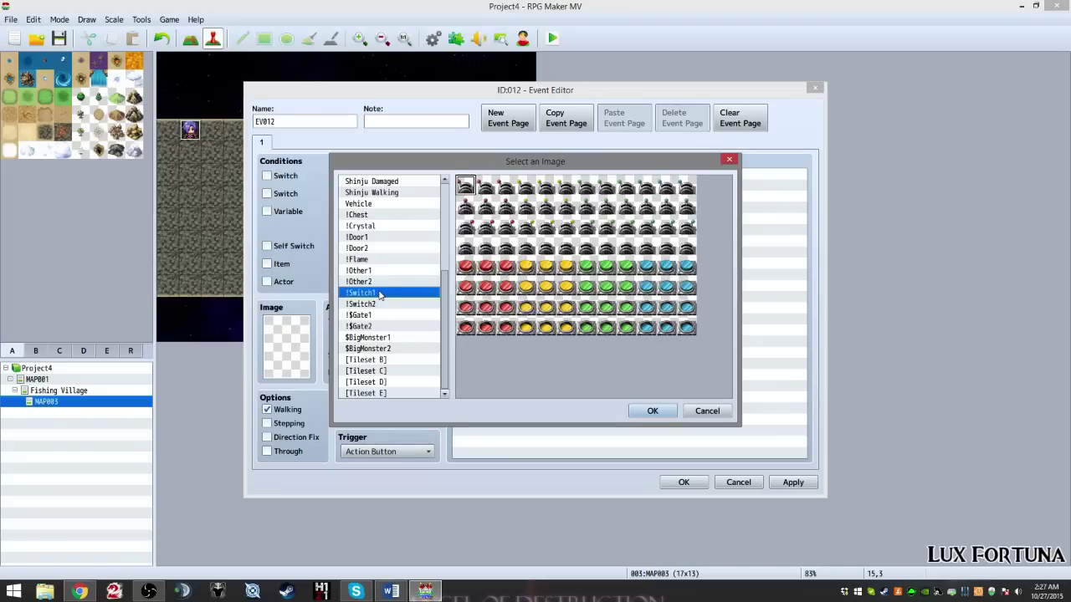
{"action": "double_click", "coordinate": [466, 187]}
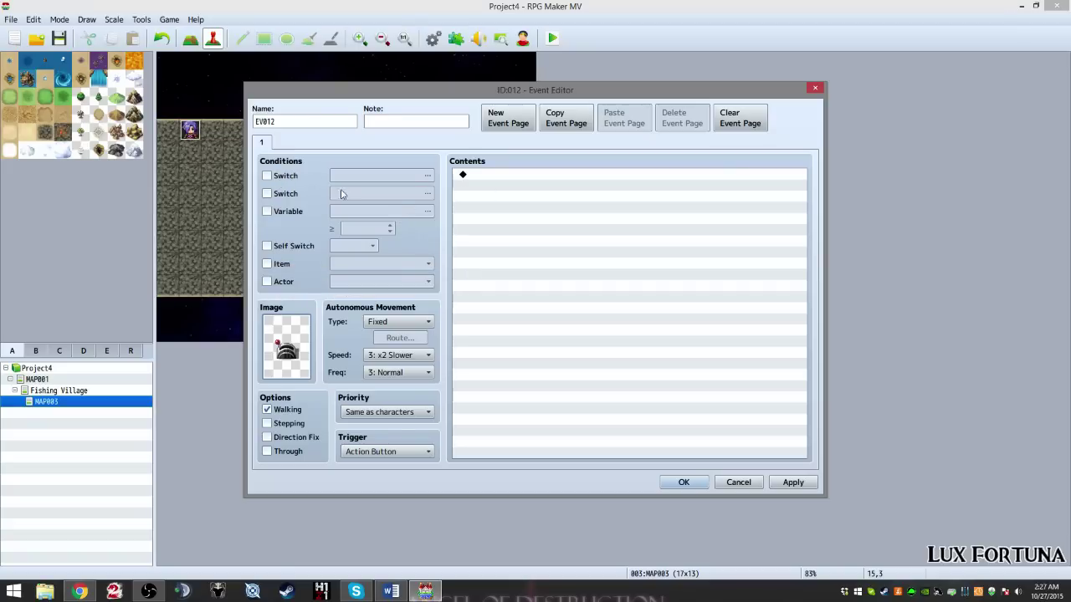
Step: Add a Control Switches command to the lever event that turns switch 0001 ON, naming that switch Boulder Switch
{"action": "left_click", "coordinate": [511, 177]}
{"action": "right_click", "coordinate": [512, 179]}
{"action": "left_click", "coordinate": [543, 186]}
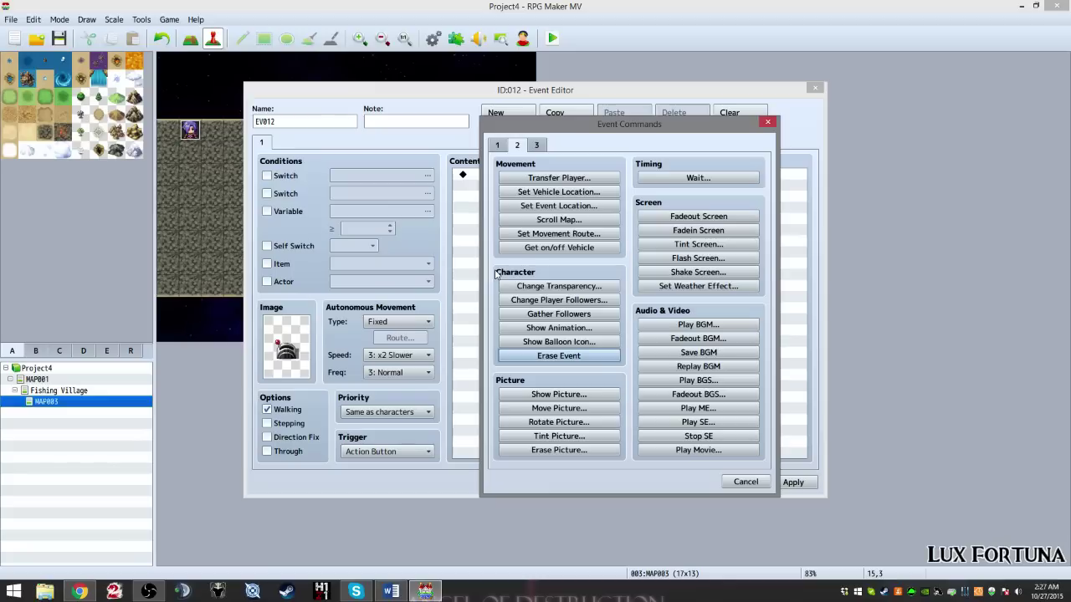
{"action": "left_click", "coordinate": [501, 146]}
{"action": "left_click", "coordinate": [535, 273]}
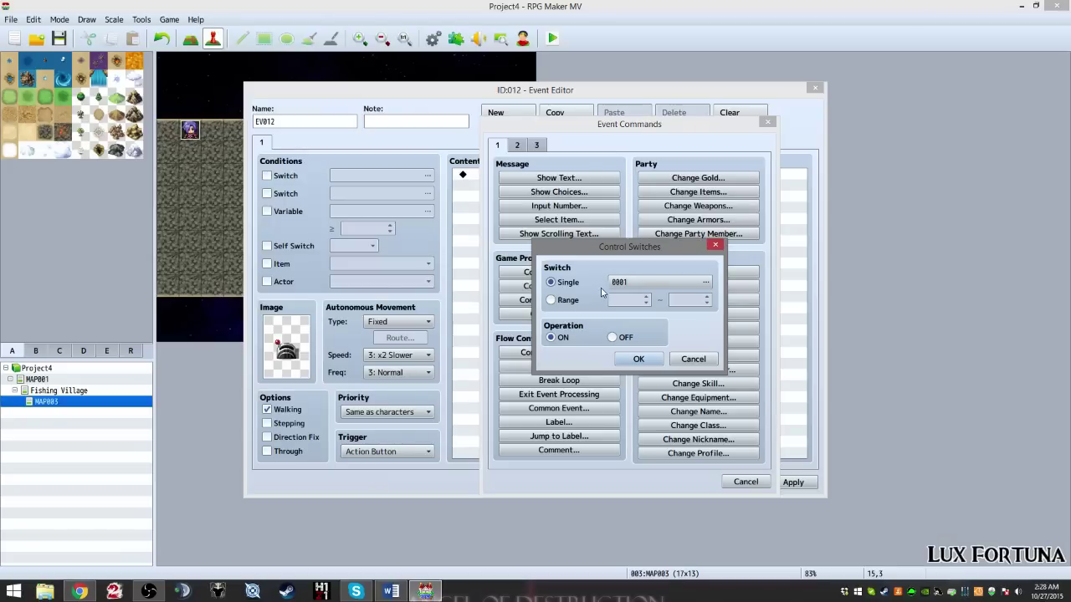
{"action": "left_click", "coordinate": [705, 284]}
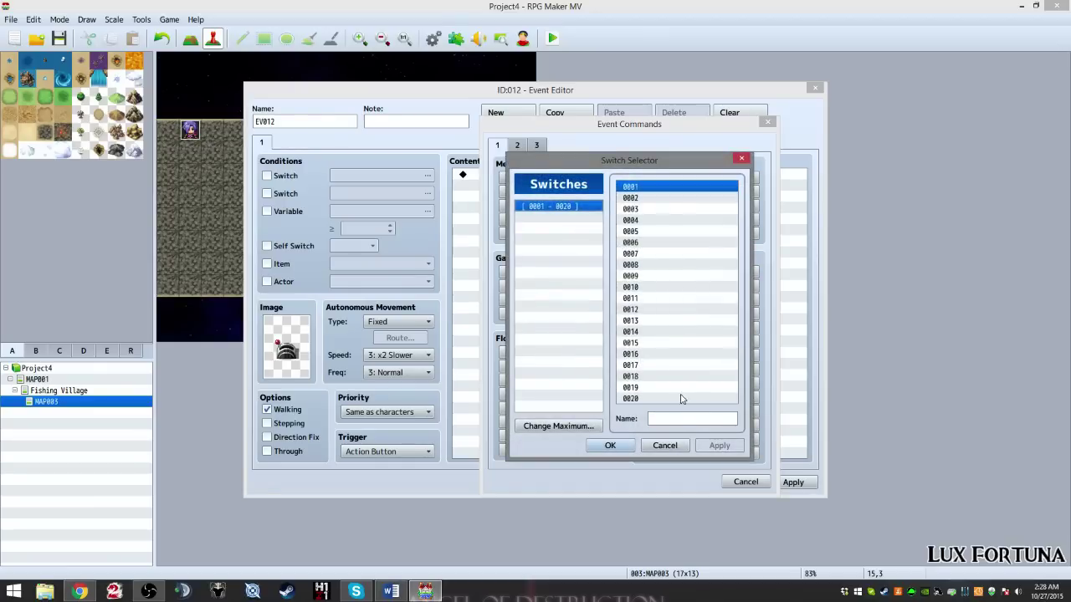
{"action": "left_click", "coordinate": [679, 417]}
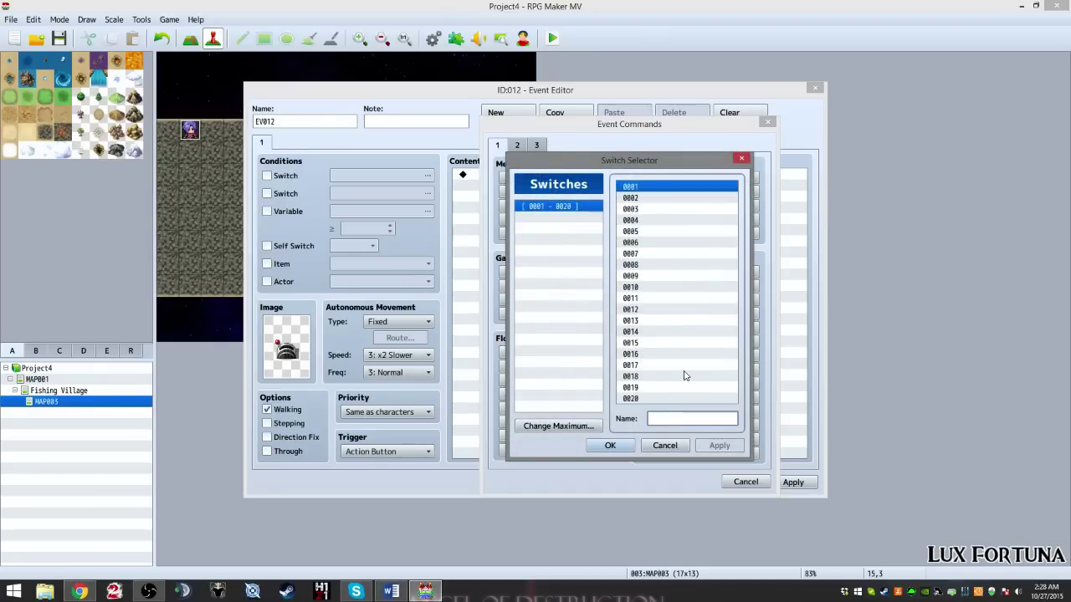
{"action": "type", "text": "Bo"}
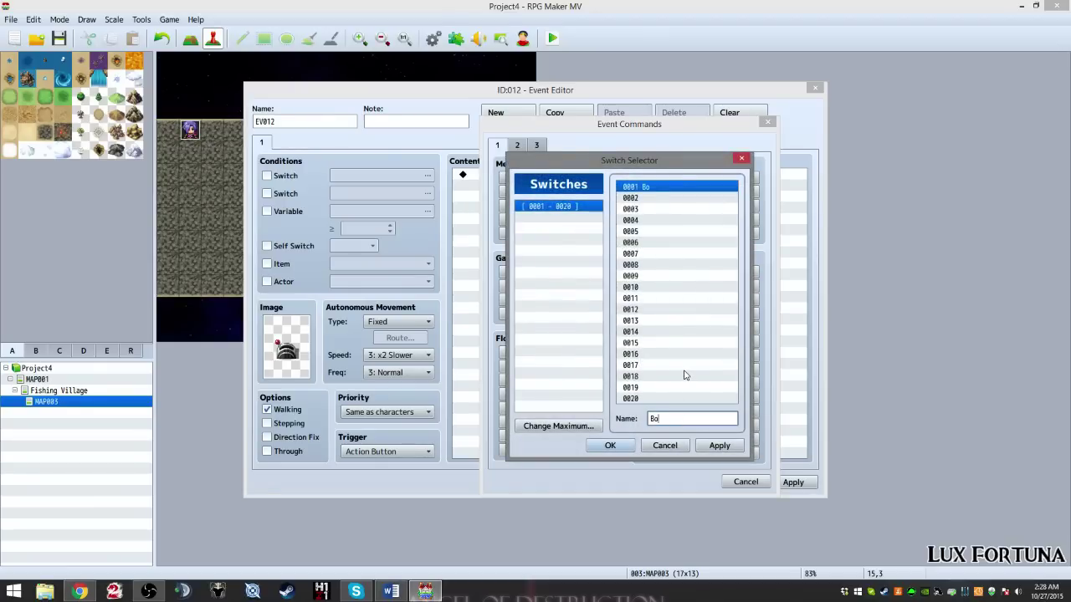
{"action": "type", "text": "ulder Sewit"}
{"action": "key", "text": "BackSpace"}
{"action": "key", "text": "BackSpace"}
{"action": "left_click", "coordinate": [720, 445]}
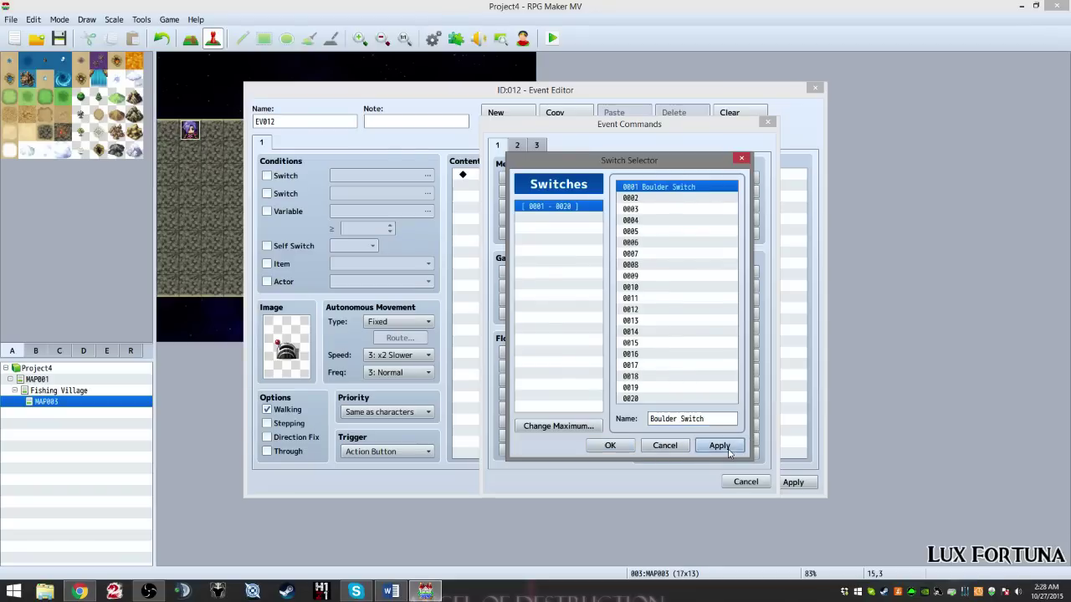
{"action": "left_click", "coordinate": [624, 449]}
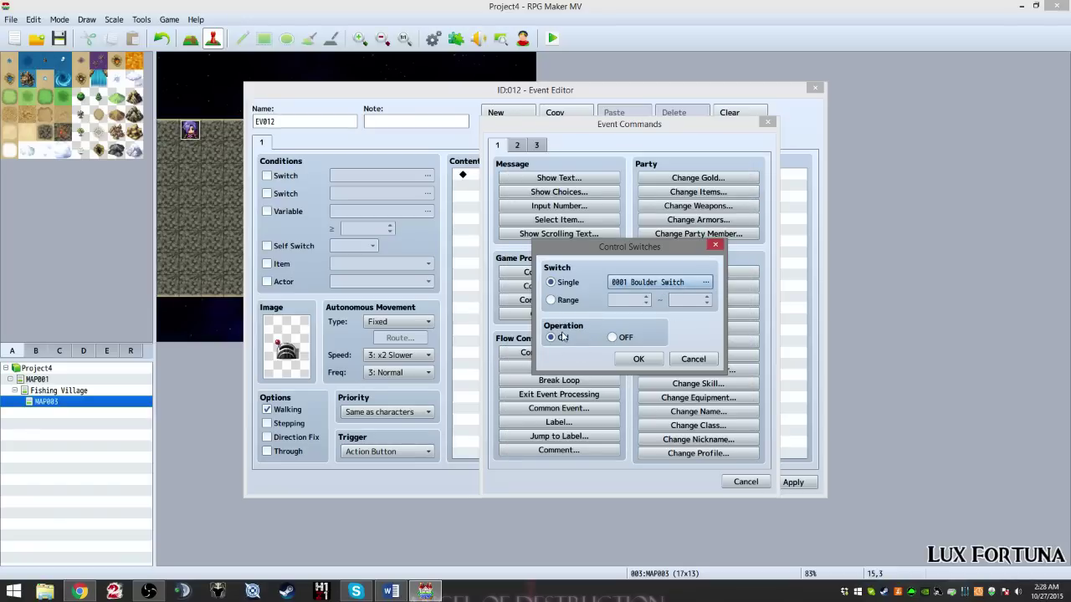
{"action": "left_click", "coordinate": [633, 359]}
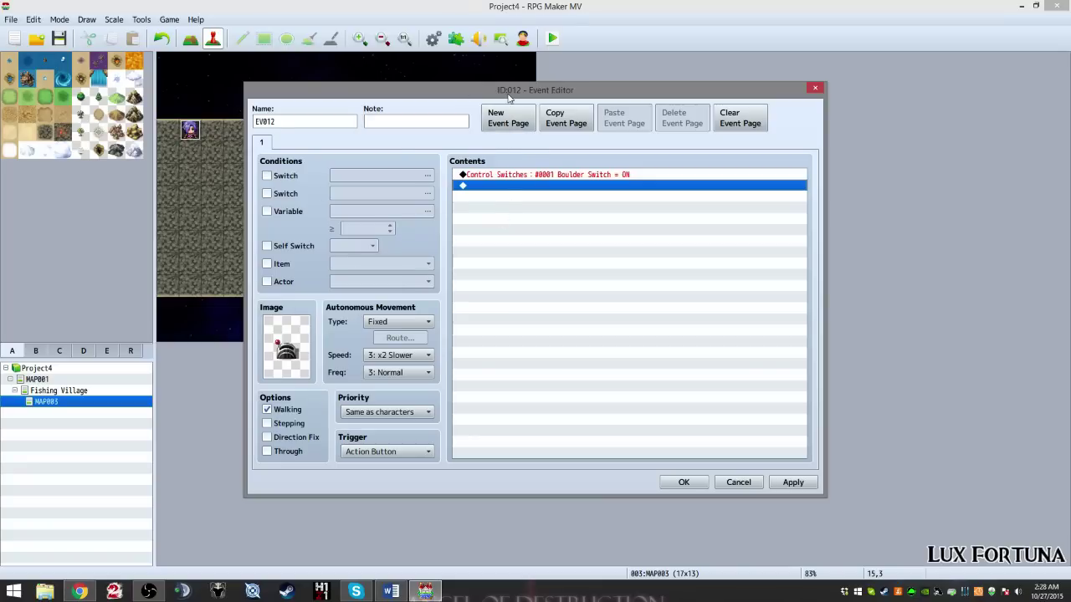
Step: Add a second page to the lever event with switch 0001 Boulder Switch as its condition
{"action": "left_click", "coordinate": [497, 128]}
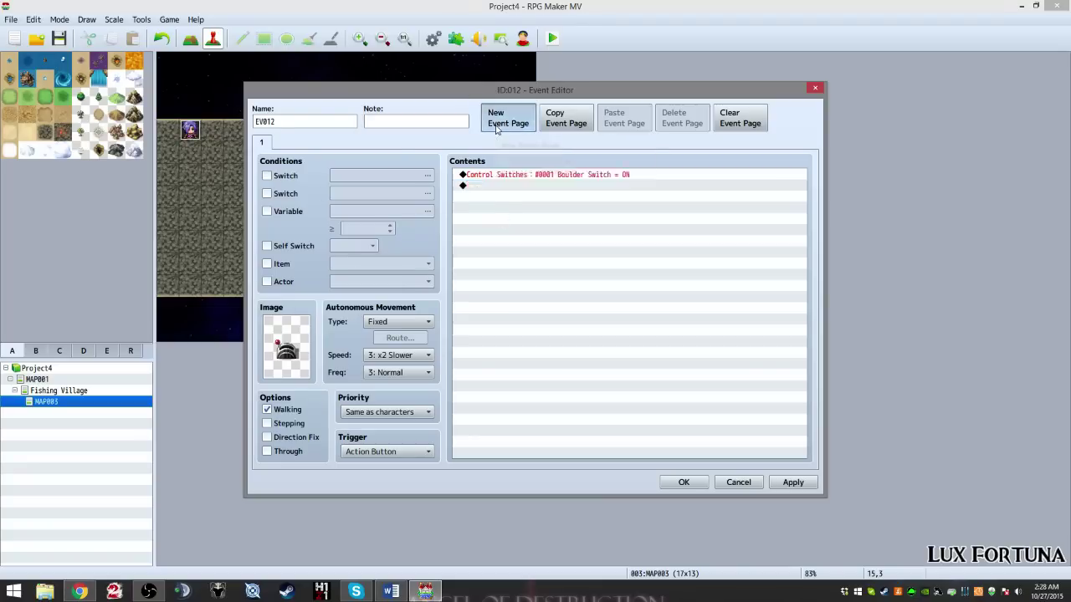
{"action": "left_click", "coordinate": [264, 142]}
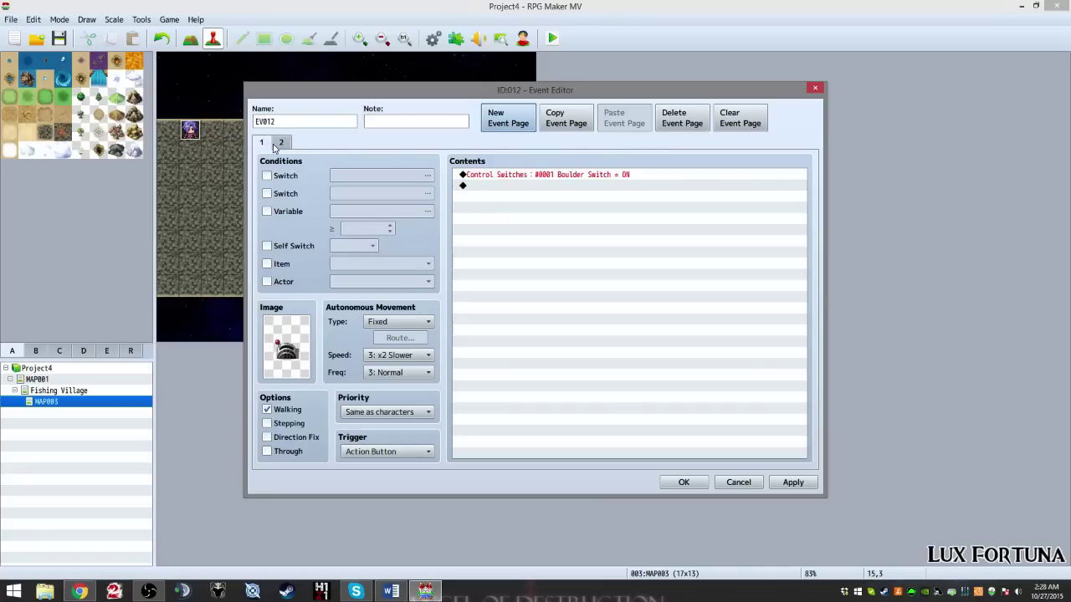
{"action": "left_click", "coordinate": [277, 146]}
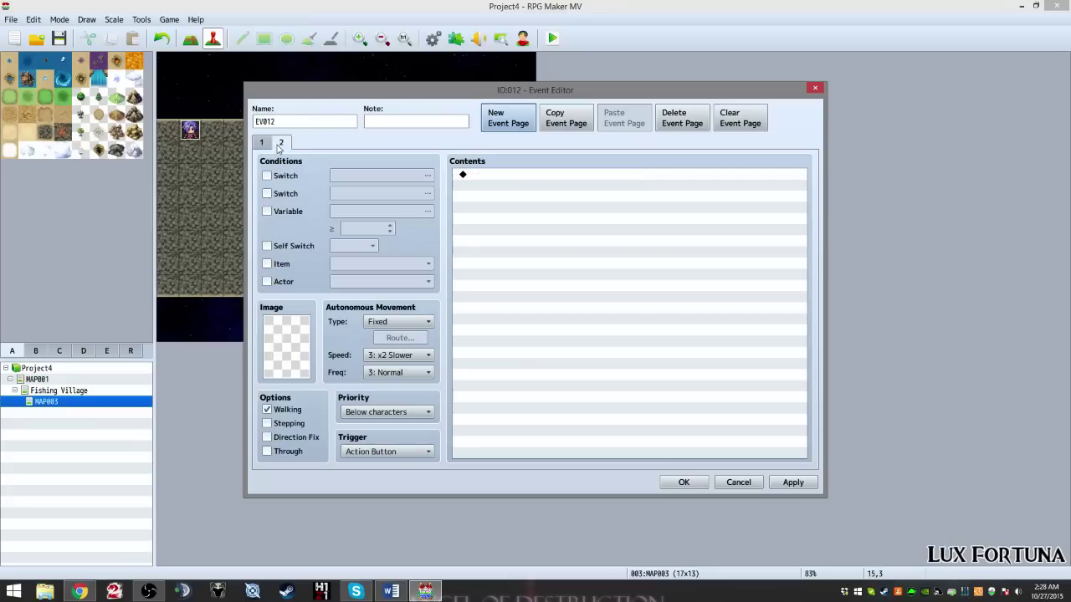
{"action": "left_click", "coordinate": [267, 177]}
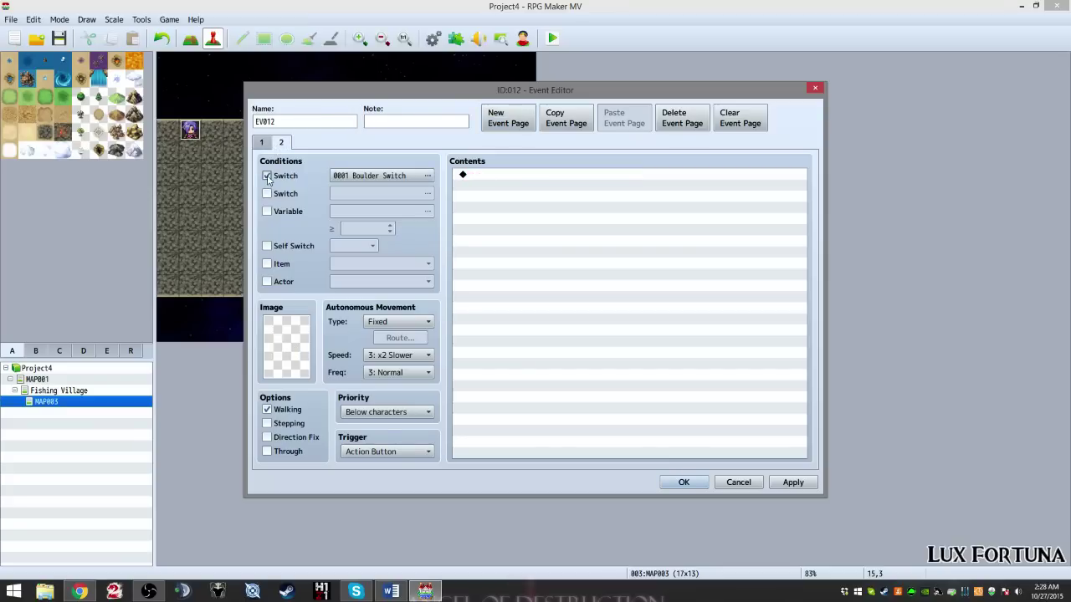
{"action": "left_click", "coordinate": [267, 178]}
{"action": "left_click", "coordinate": [267, 177]}
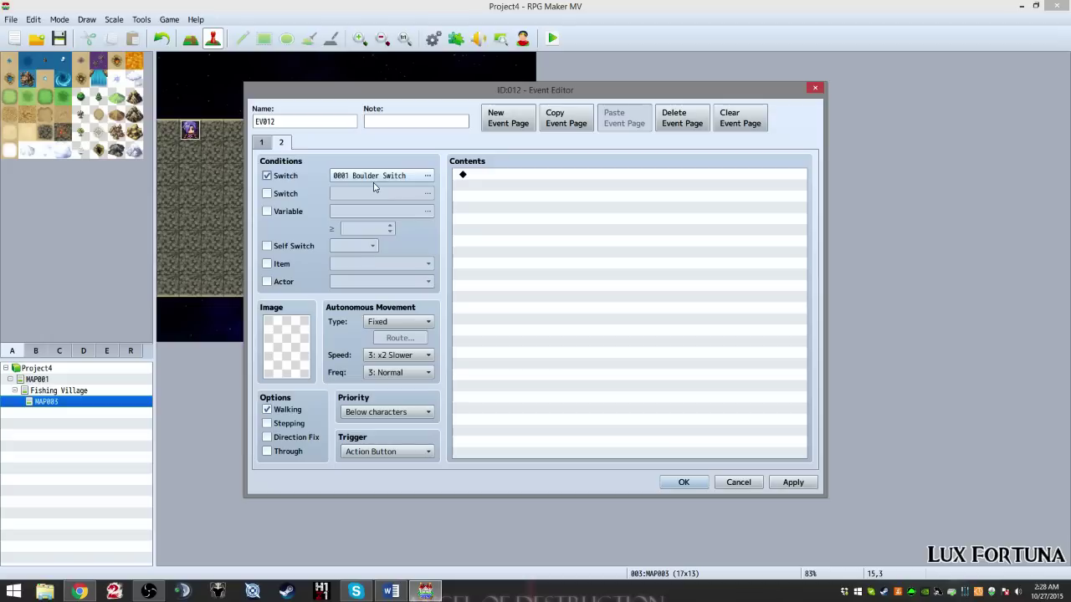
Step: Set the second page's image to the red lever leaning right from !Switch1
{"action": "left_click", "coordinate": [469, 181]}
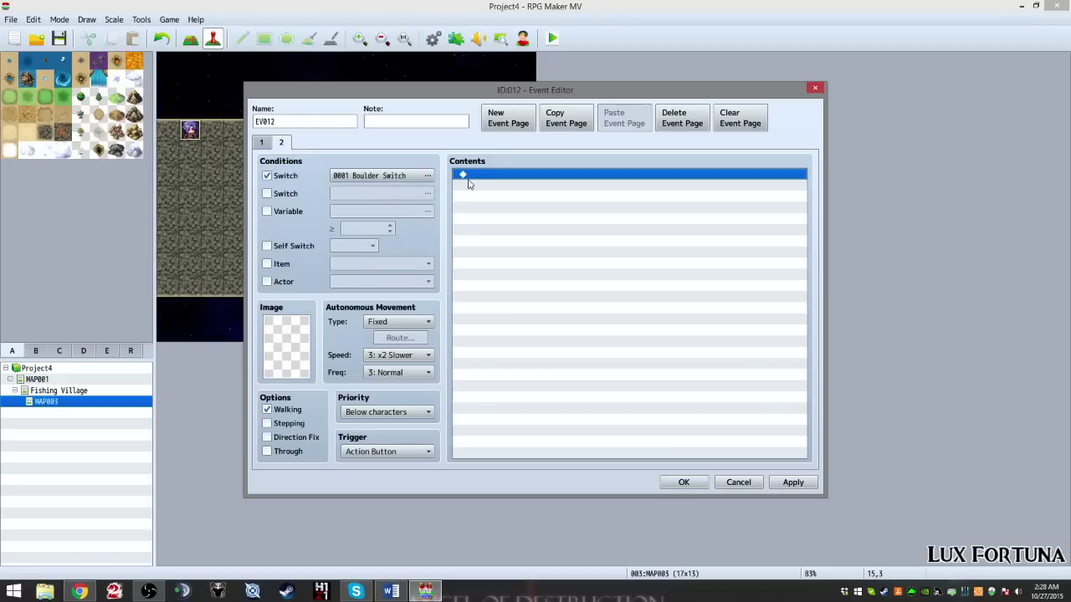
{"action": "double_click", "coordinate": [296, 348]}
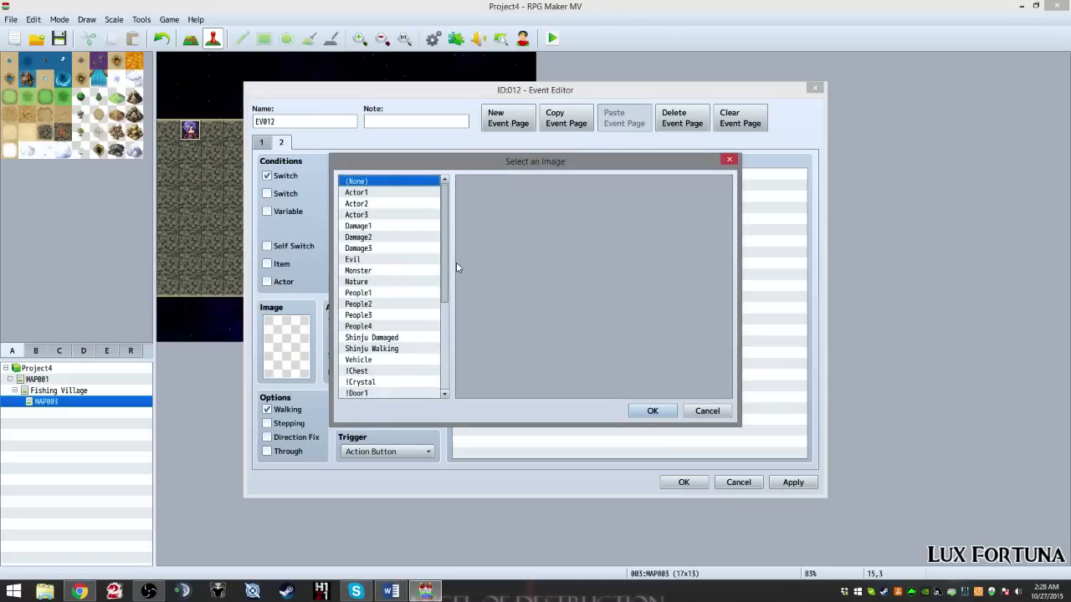
{"action": "scroll", "coordinate": [446, 282], "scroll_direction": "down", "scroll_amount": 5}
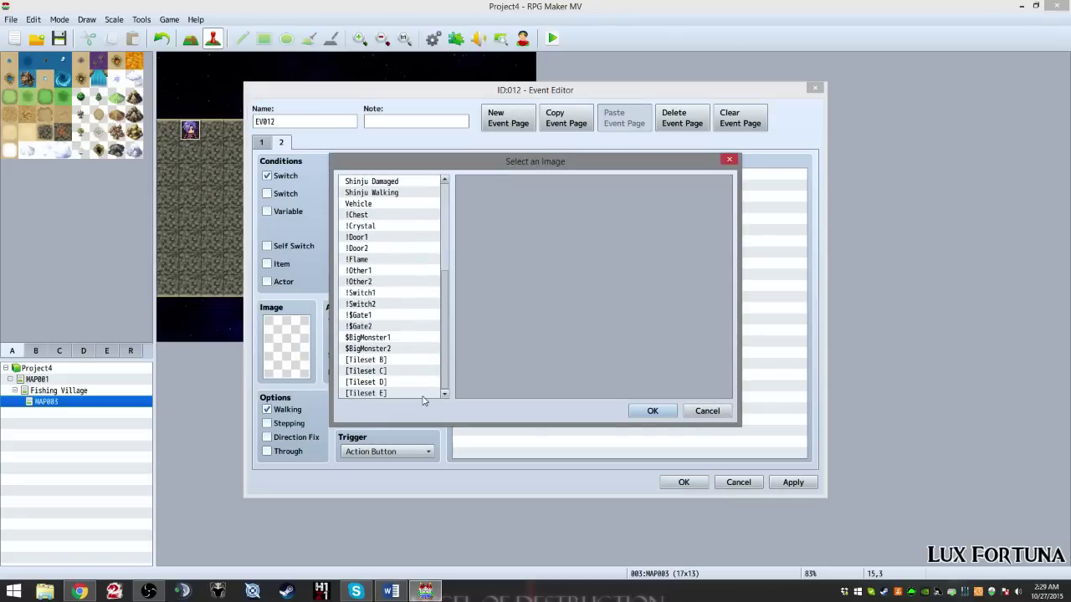
{"action": "left_click", "coordinate": [377, 293]}
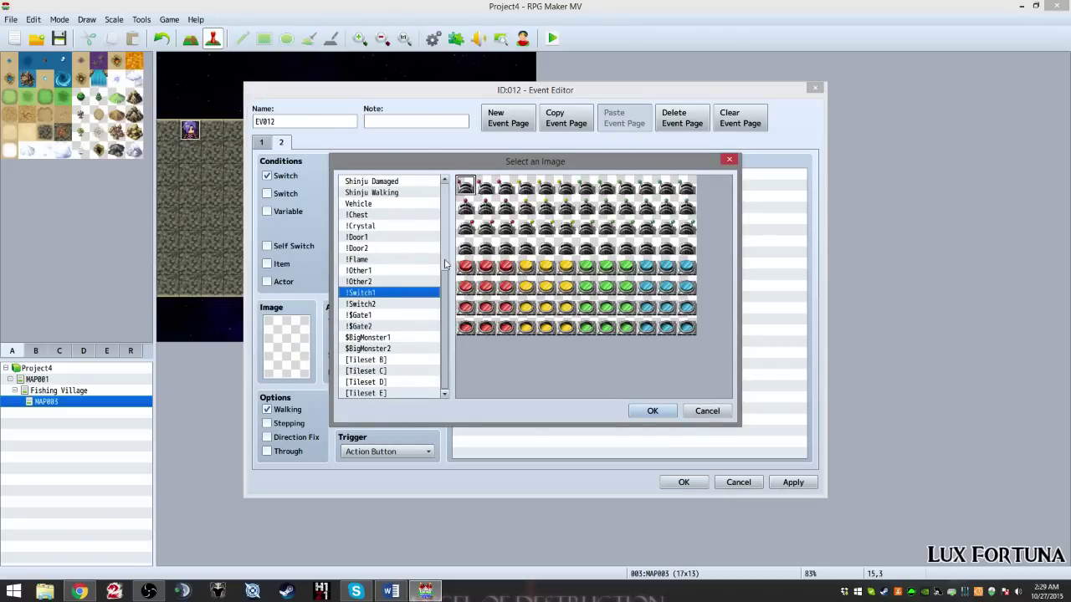
{"action": "double_click", "coordinate": [506, 230]}
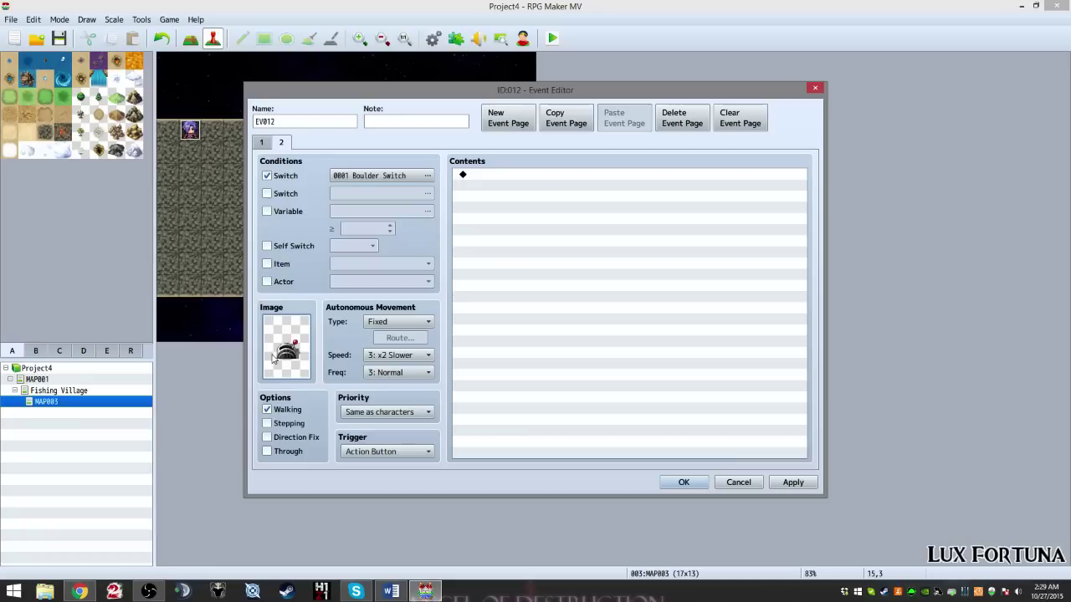
{"action": "left_click", "coordinate": [263, 144]}
{"action": "left_click", "coordinate": [280, 145]}
Step: Add a Control Switches command turning 0001 Boulder Switch OFF to the lever's second page and save the event
{"action": "right_click", "coordinate": [479, 177]}
{"action": "left_click", "coordinate": [485, 183]}
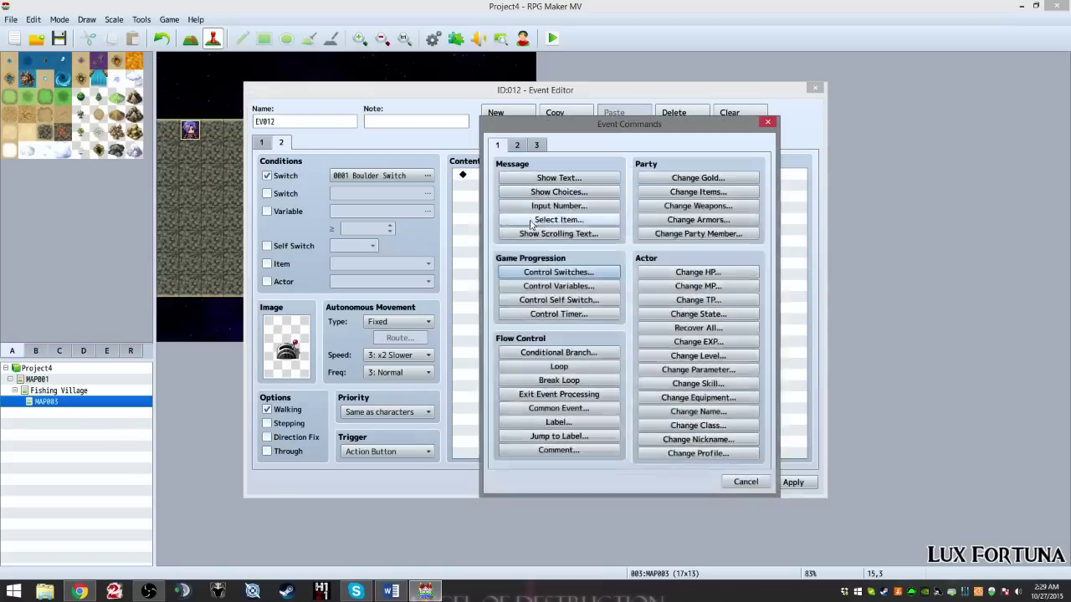
{"action": "left_click", "coordinate": [553, 273]}
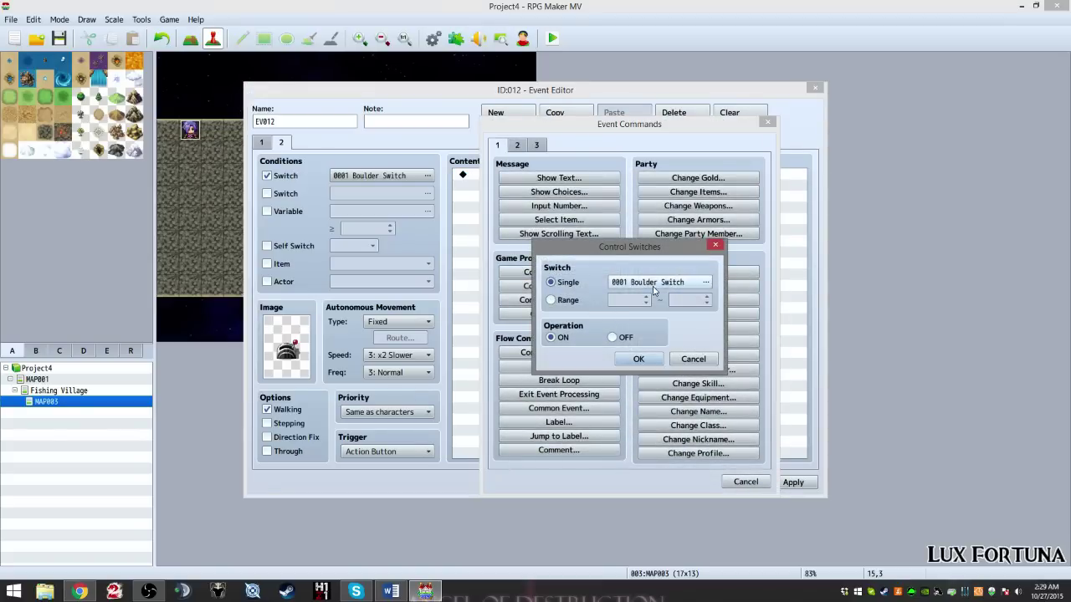
{"action": "left_click", "coordinate": [614, 338]}
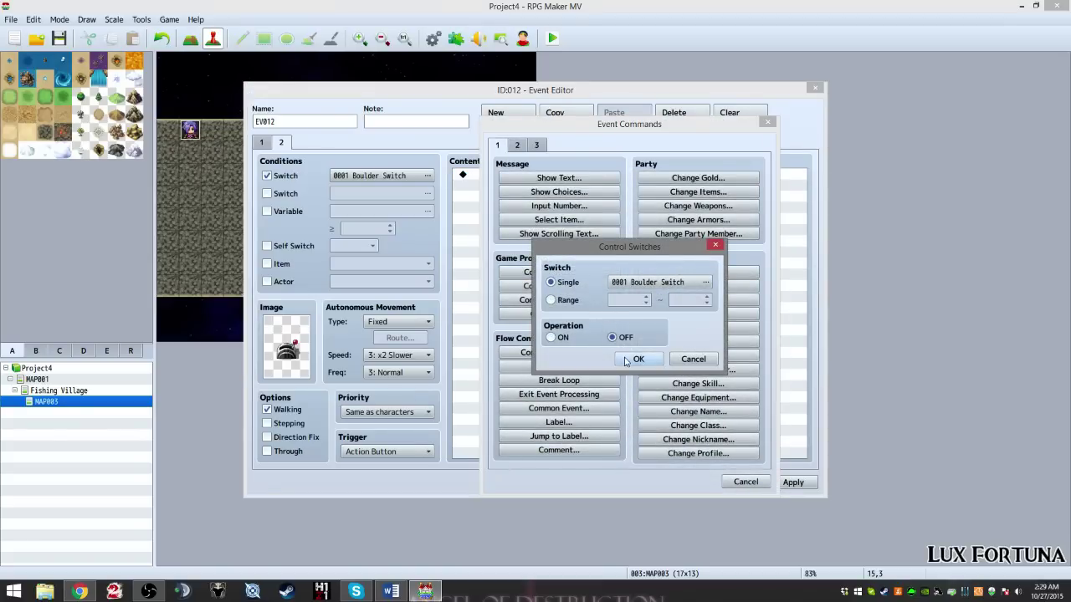
{"action": "left_click", "coordinate": [636, 359]}
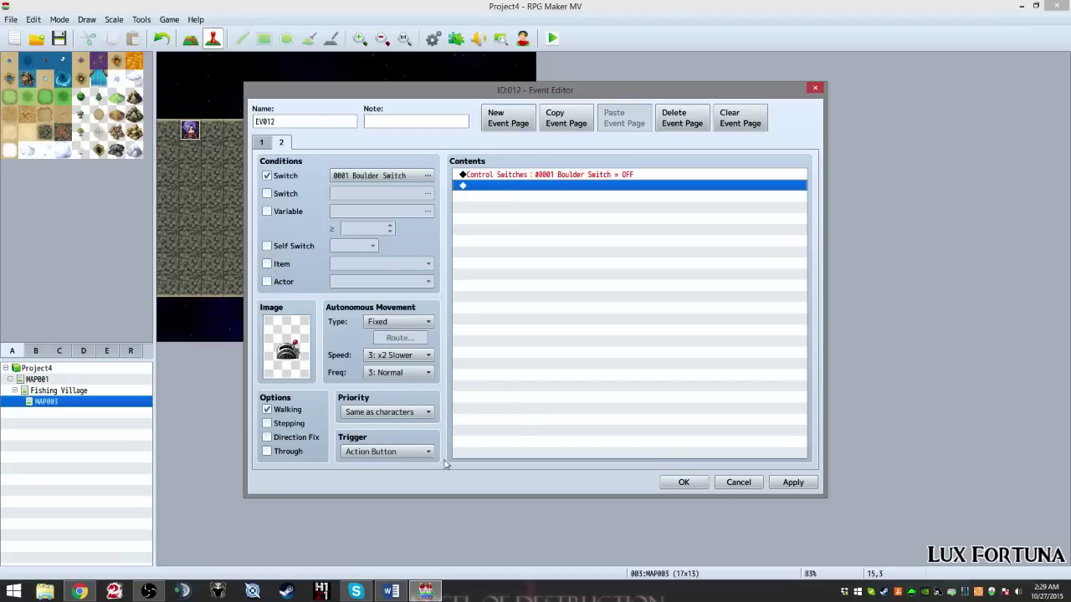
{"action": "left_click", "coordinate": [792, 483]}
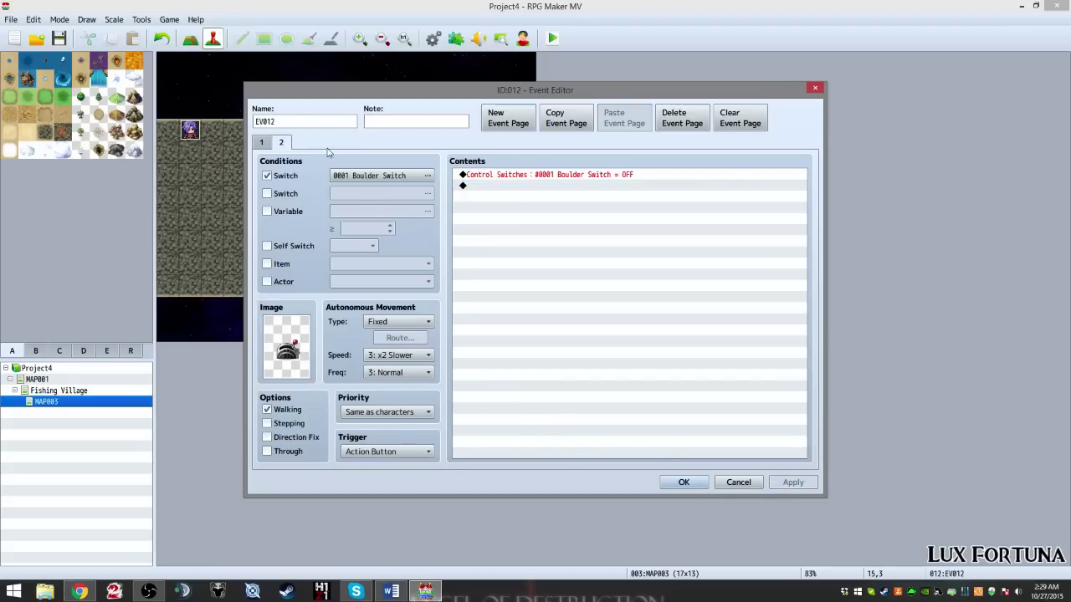
{"action": "left_click", "coordinate": [265, 143]}
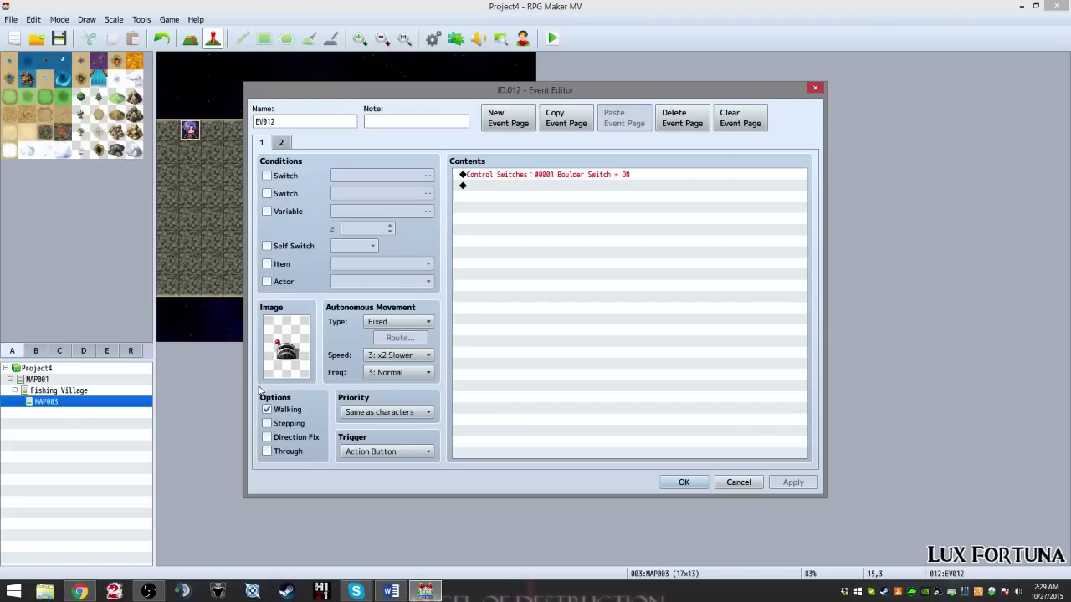
{"action": "left_click", "coordinate": [282, 143]}
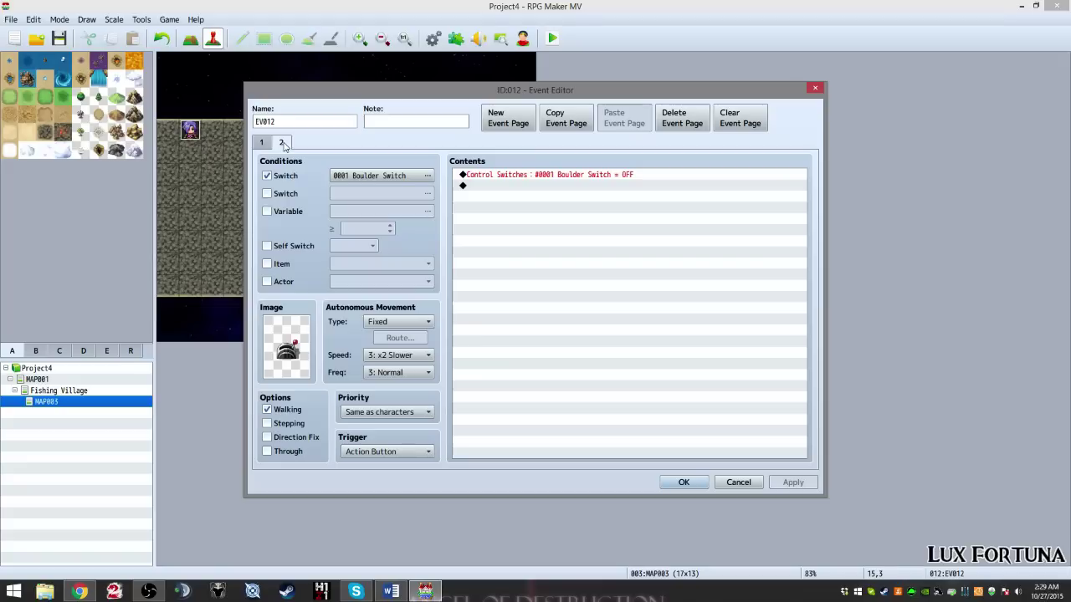
{"action": "left_click", "coordinate": [681, 483]}
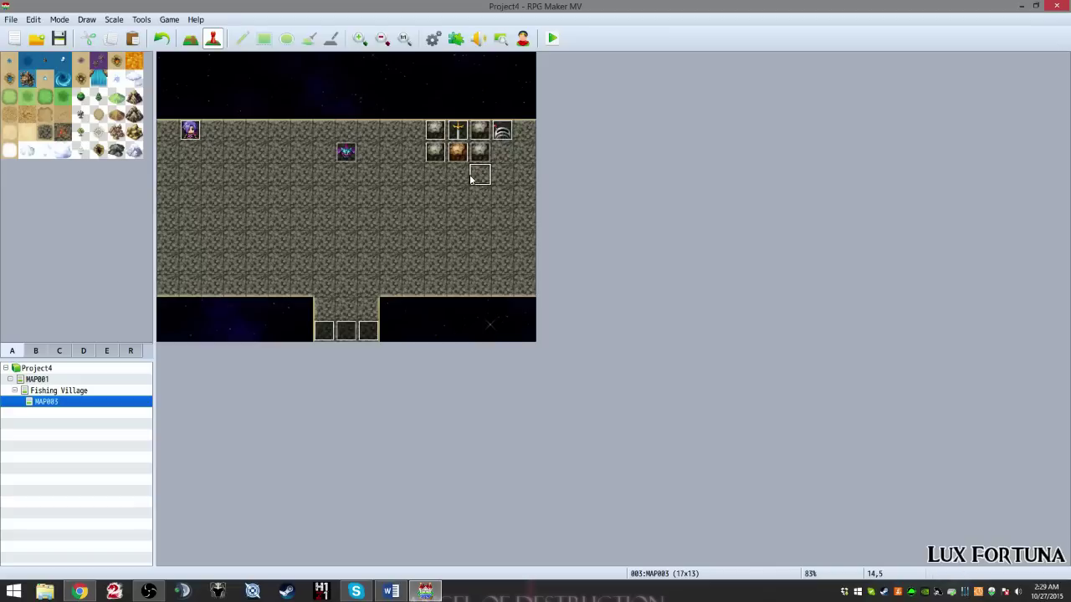
Step: Add a second, imageless page to the brown boulder event with 0001 Boulder Switch as its condition, and save the event
{"action": "left_click", "coordinate": [457, 152]}
{"action": "right_click", "coordinate": [456, 153]}
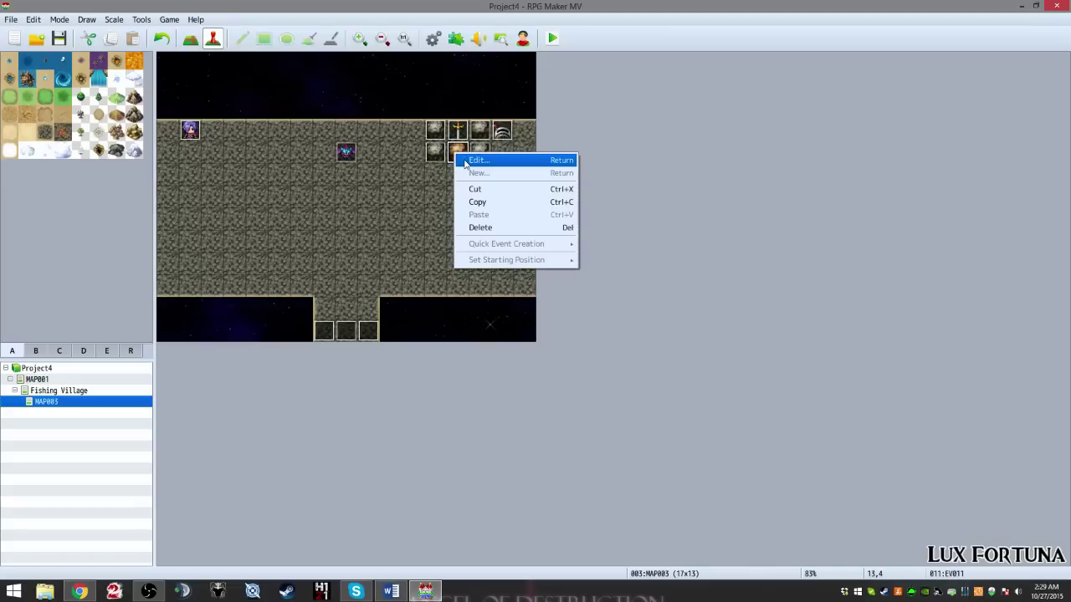
{"action": "left_click", "coordinate": [473, 160]}
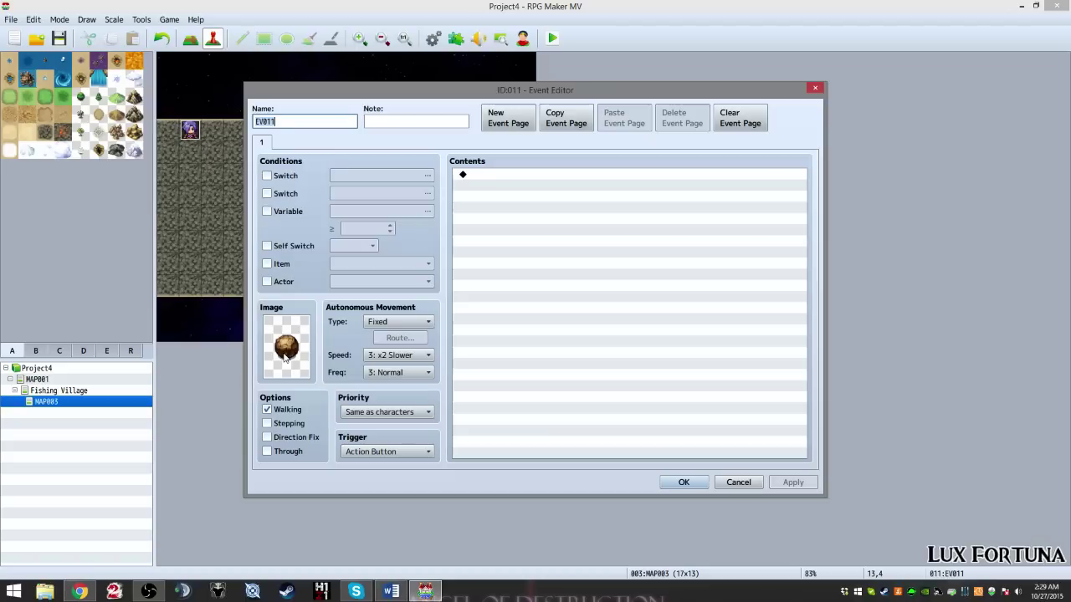
{"action": "left_click", "coordinate": [507, 119]}
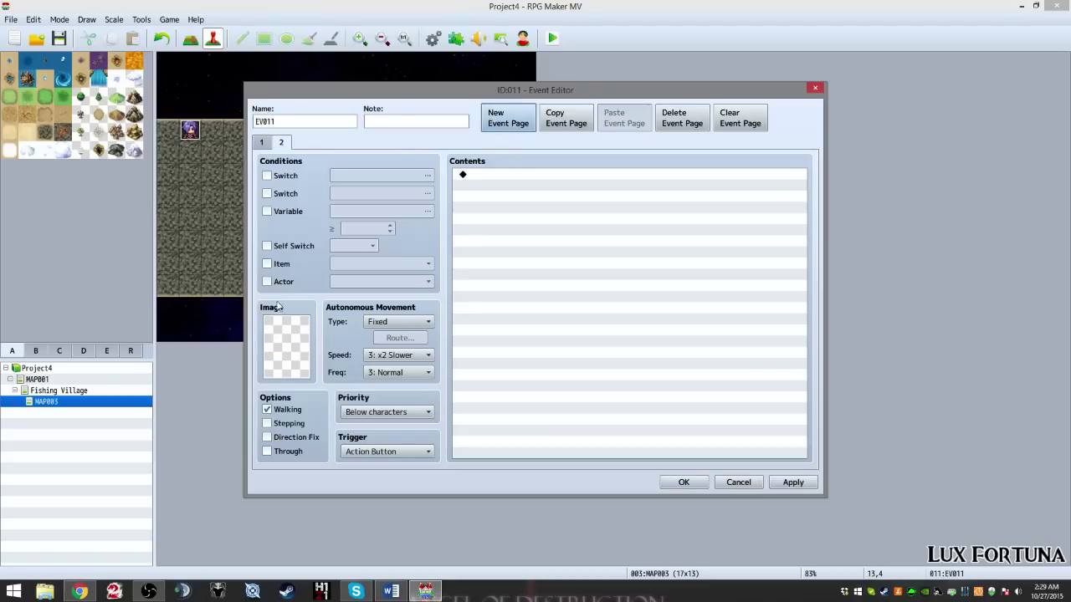
{"action": "left_click", "coordinate": [267, 176]}
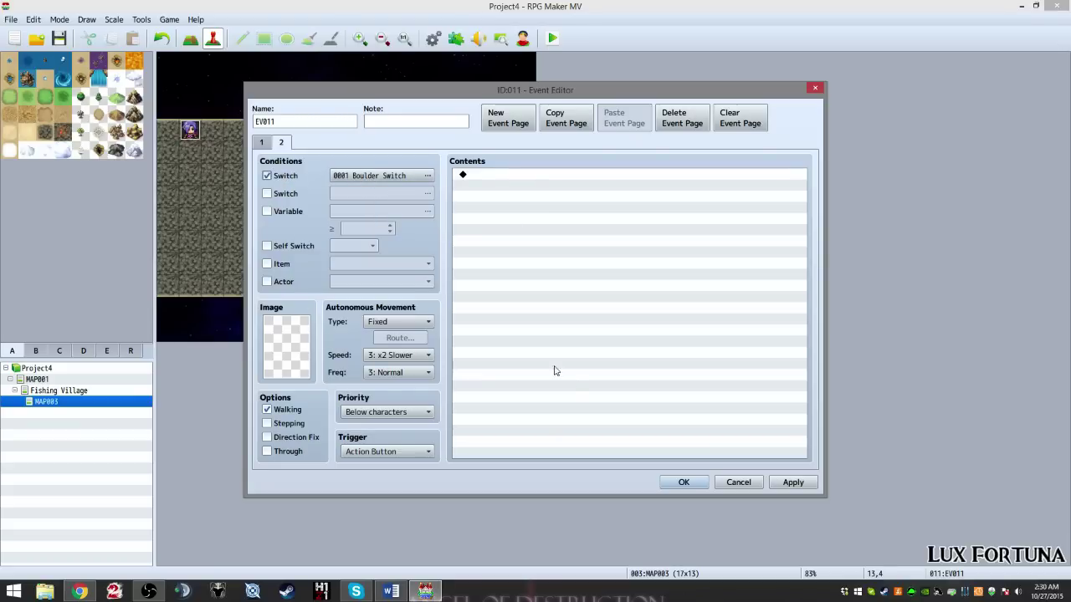
{"action": "left_click", "coordinate": [683, 482]}
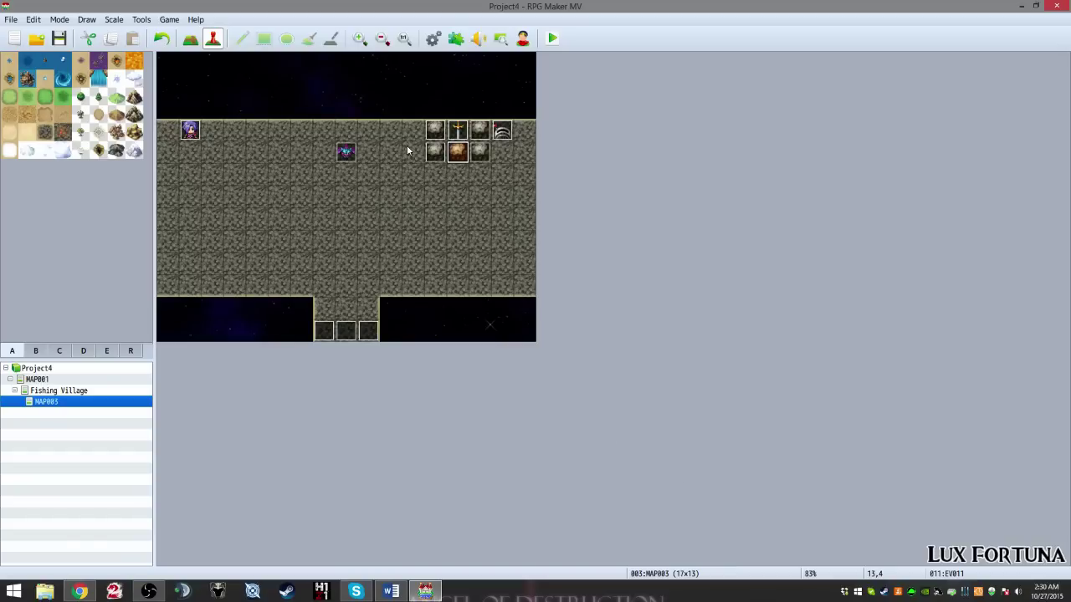
Step: Start a playtest, begin a new game and walk north from the village into the cave
{"action": "left_click", "coordinate": [552, 38]}
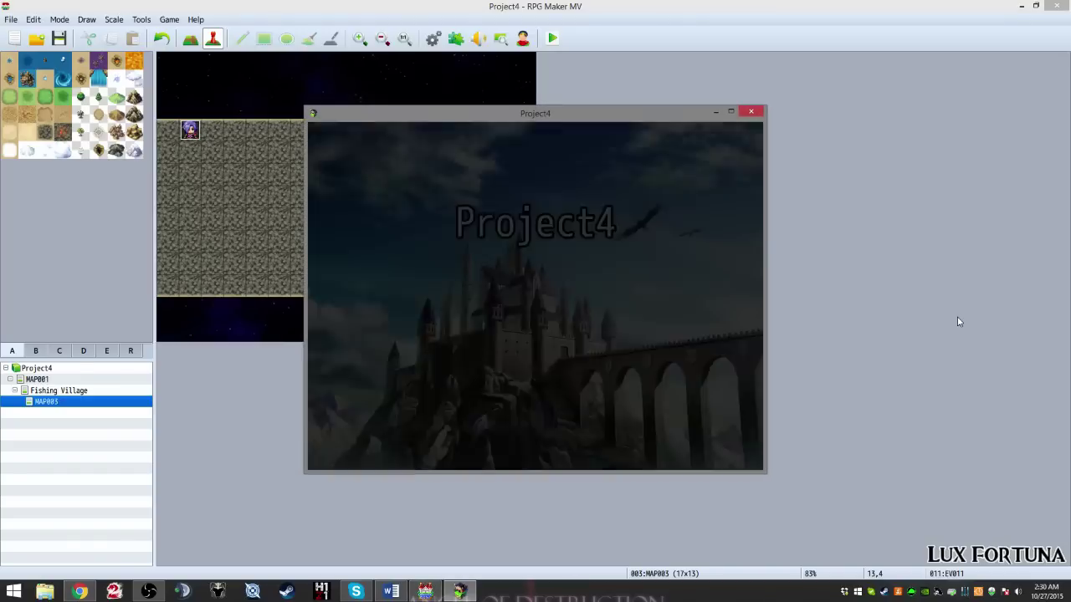
{"action": "key", "text": "Return"}
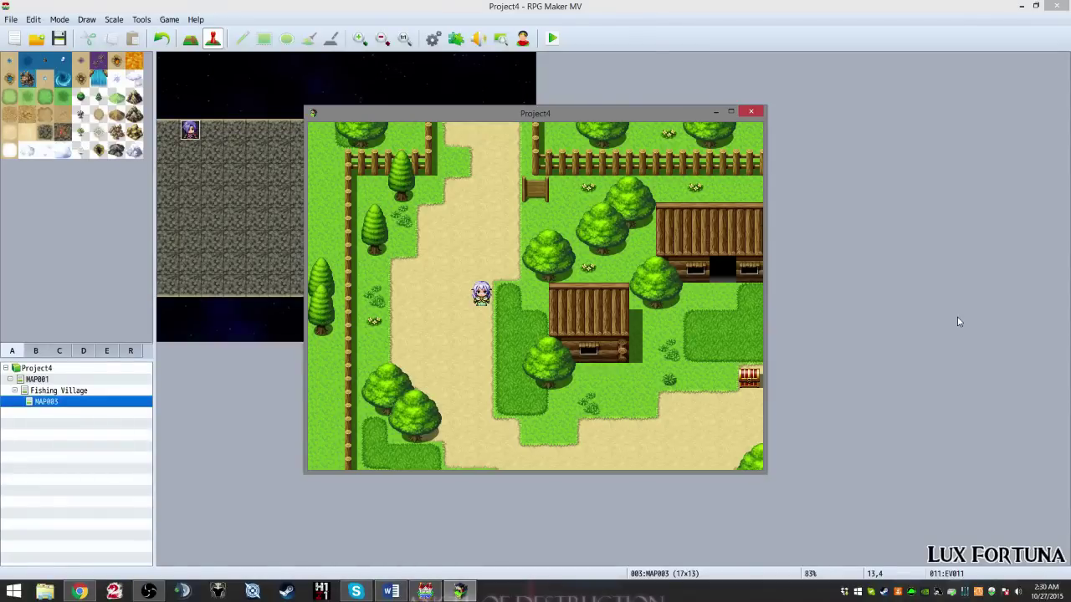
{"action": "key", "text": "Up"}
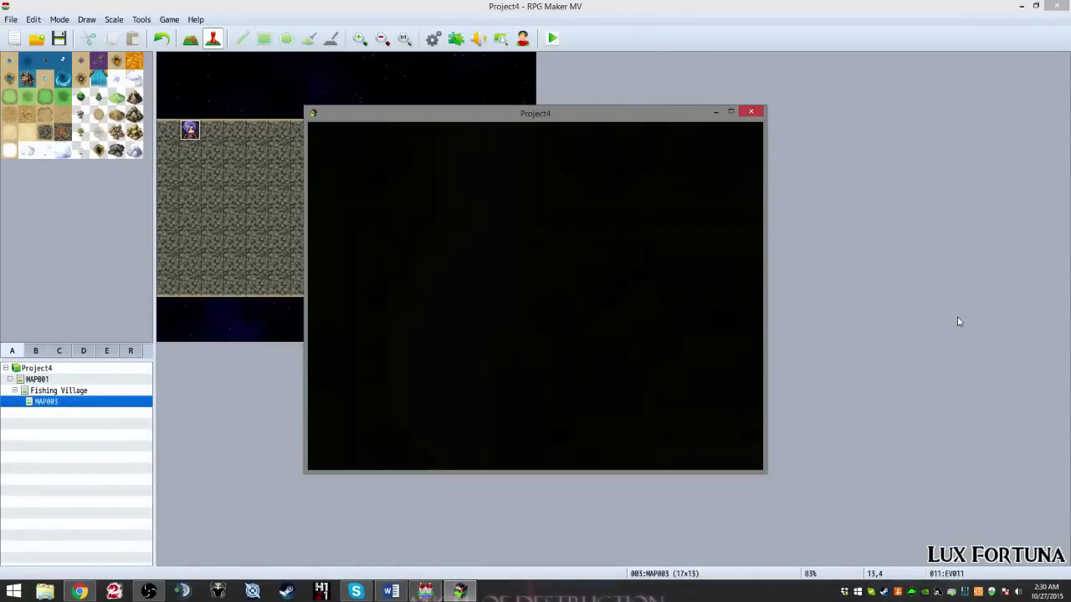
{"action": "key", "text": "Up"}
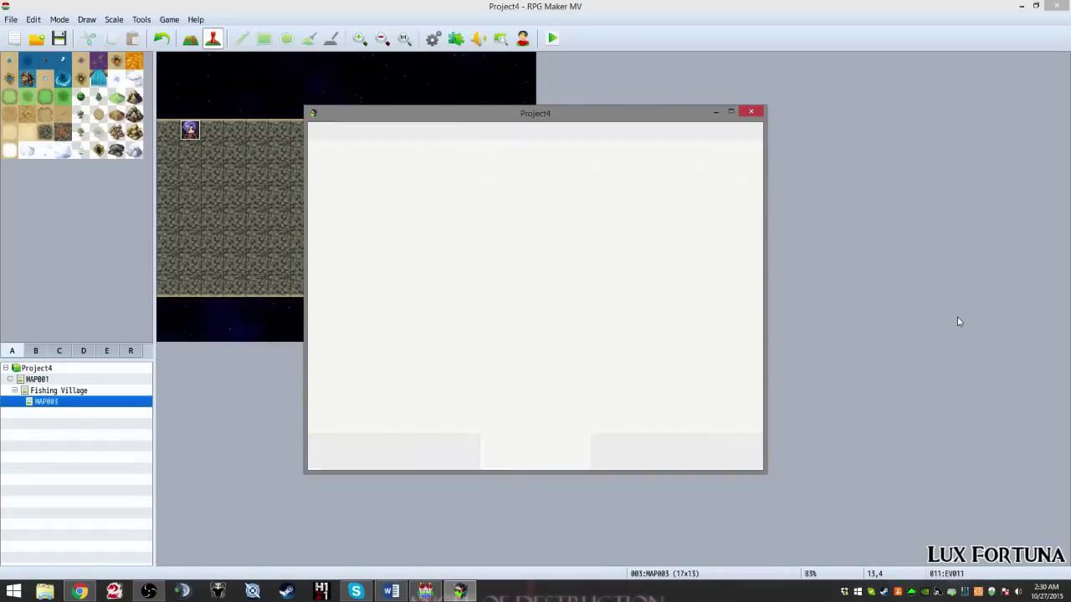
Step: Fight the bat in the cave using the hero's battle commands and dismiss the victory messages
{"action": "key", "text": "Return"}
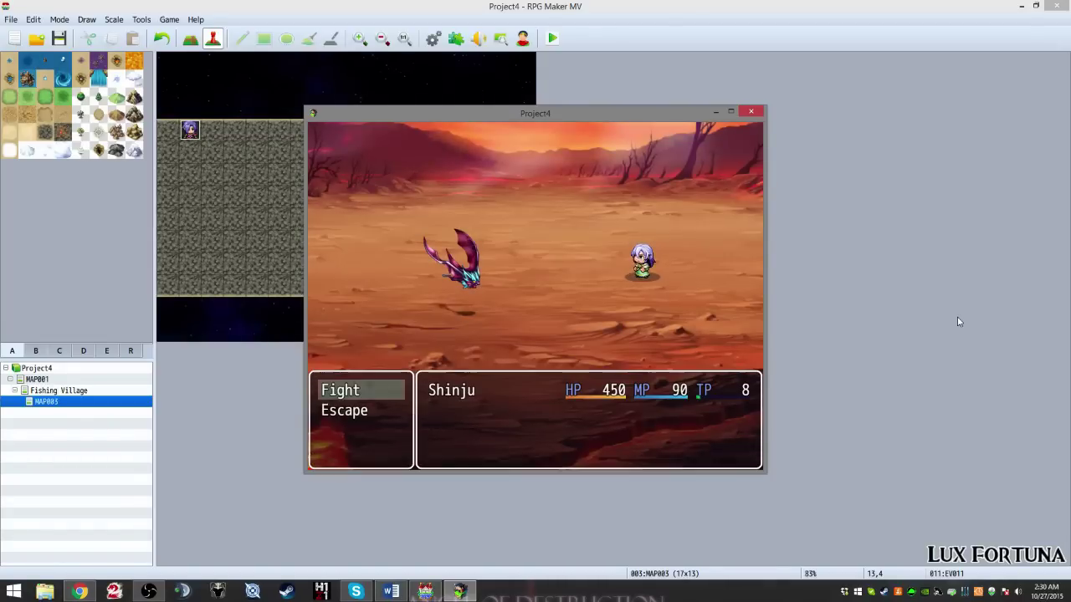
{"action": "key", "text": "Return"}
{"action": "key", "text": "Down"}
{"action": "key", "text": "Return"}
{"action": "key", "text": "Return"}
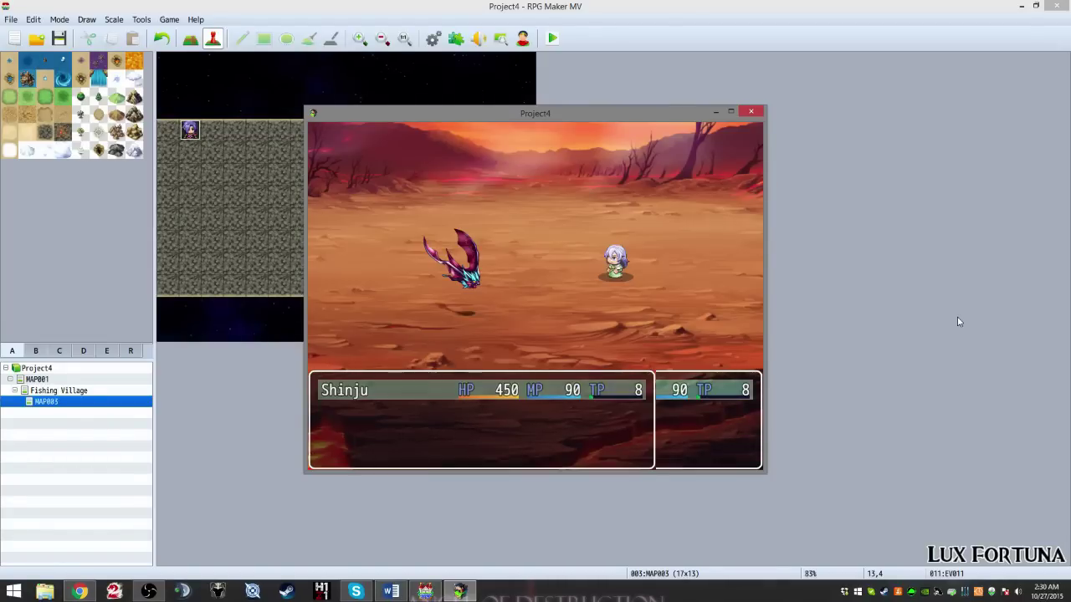
{"action": "key", "text": "Escape"}
{"action": "key", "text": "Right"}
{"action": "key", "text": "Return"}
{"action": "key", "text": "Return"}
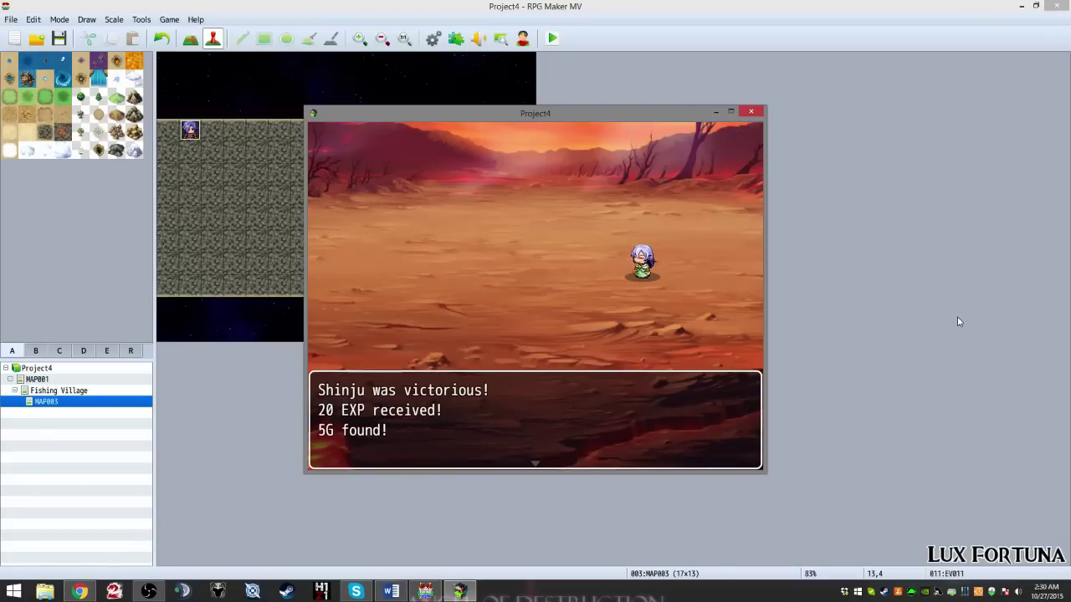
{"action": "key", "text": "Return"}
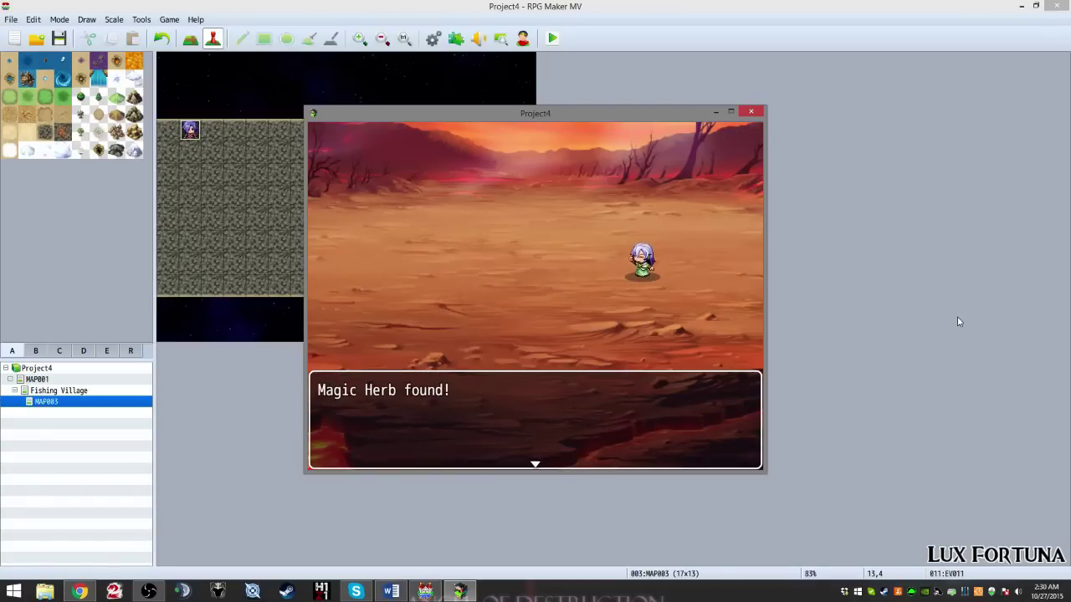
{"action": "key", "text": "Return"}
Step: Walk the hero to the purple-haired NPC, talk to him and answer his question with the second choice
{"action": "key", "text": "Up"}
{"action": "key", "text": "Up"}
{"action": "key", "text": "Up"}
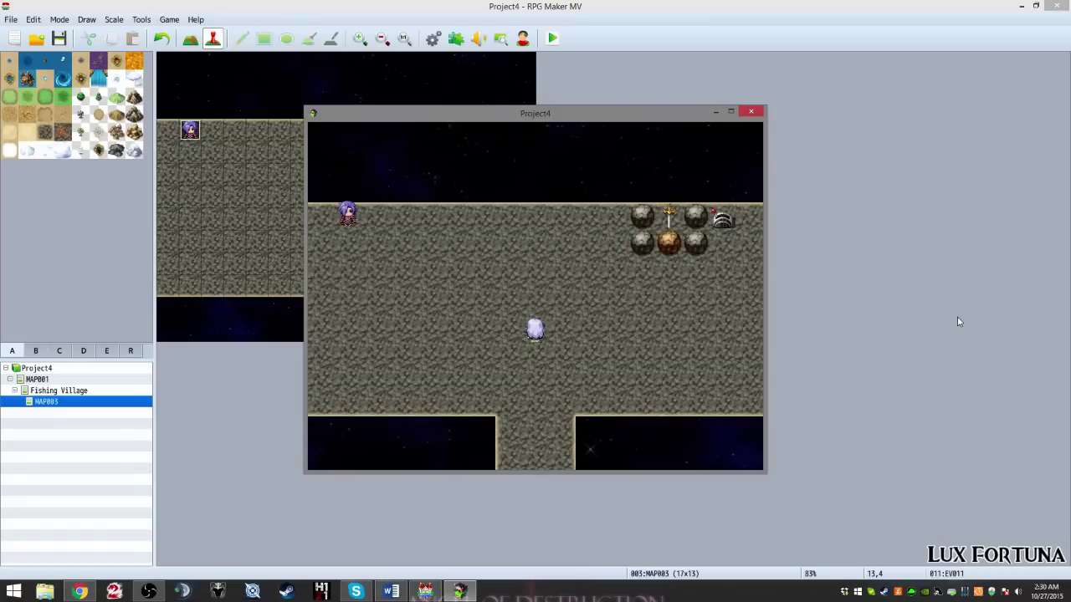
{"action": "key", "text": "Left"}
{"action": "key", "text": "Left"}
{"action": "key", "text": "Up"}
{"action": "key", "text": "Up"}
{"action": "key", "text": "Return"}
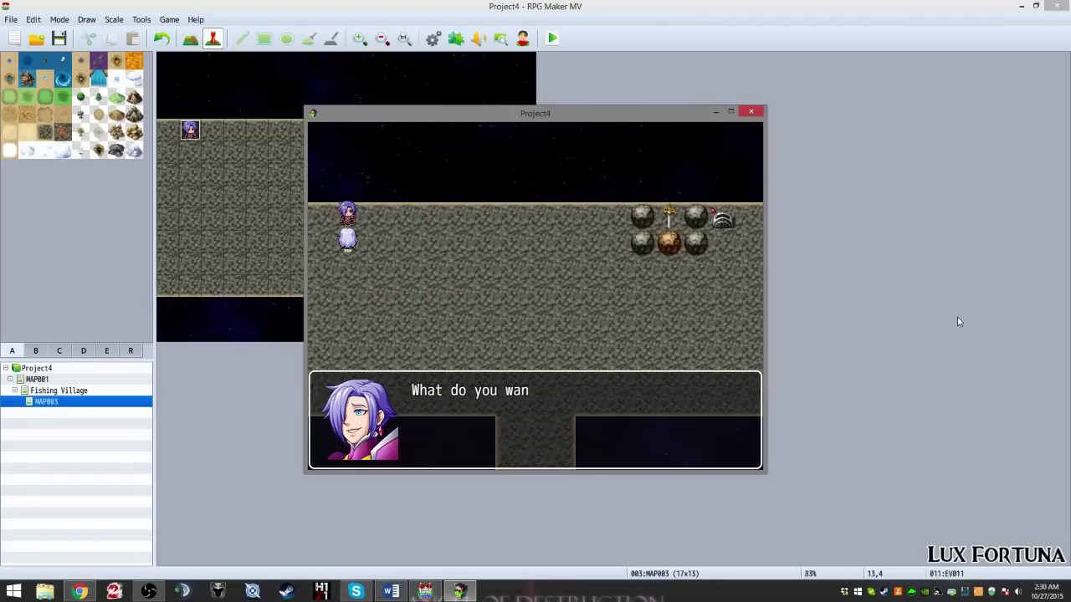
{"action": "key", "text": "Down"}
{"action": "key", "text": "Return"}
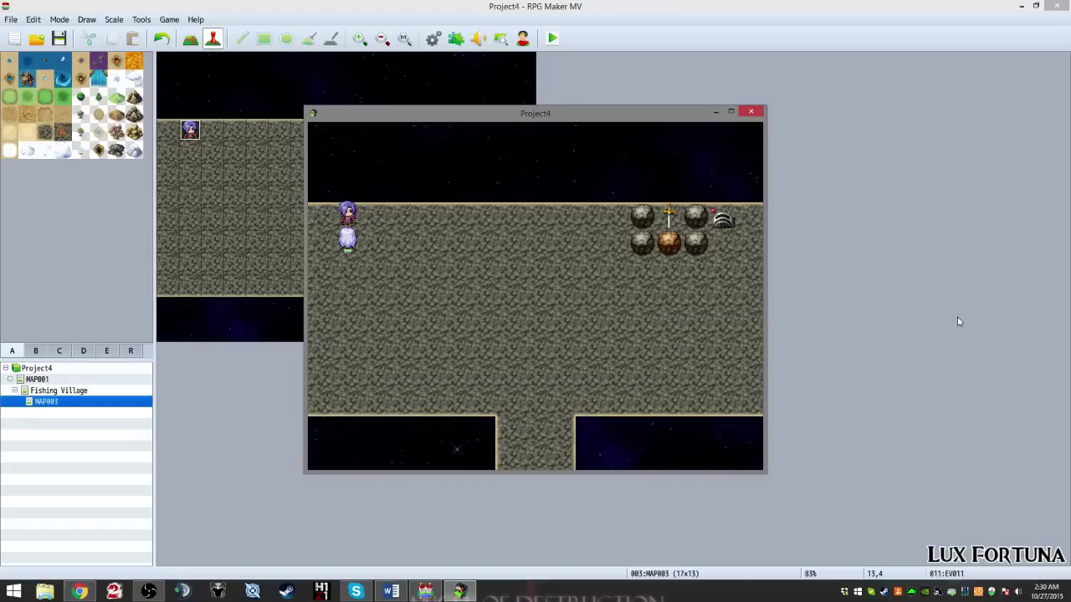
Step: Walk across the cave to the brown boulder and check whether it blocks the way to the sword
{"action": "key", "text": "Right"}
{"action": "key", "text": "Right"}
{"action": "key", "text": "Right"}
{"action": "key", "text": "Right"}
{"action": "key", "text": "Right"}
{"action": "key", "text": "Right"}
{"action": "key", "text": "Down"}
{"action": "key", "text": "Right"}
{"action": "key", "text": "Right"}
{"action": "key", "text": "Right"}
{"action": "key", "text": "Right"}
{"action": "key", "text": "Right"}
{"action": "key", "text": "Right"}
{"action": "key", "text": "Up"}
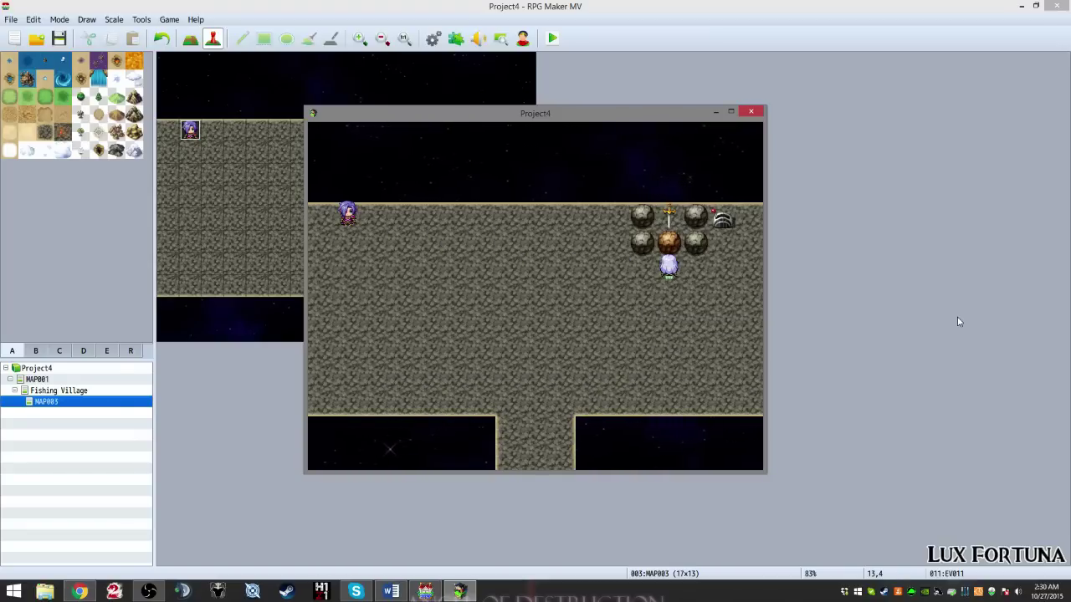
Step: Walk around the grey boulders to check for another way to reach the sword
{"action": "key", "text": "Left"}
{"action": "key", "text": "Left"}
{"action": "key", "text": "Up"}
{"action": "key", "text": "Up"}
{"action": "key", "text": "Down"}
{"action": "key", "text": "Down"}
{"action": "key", "text": "Right"}
{"action": "key", "text": "Right"}
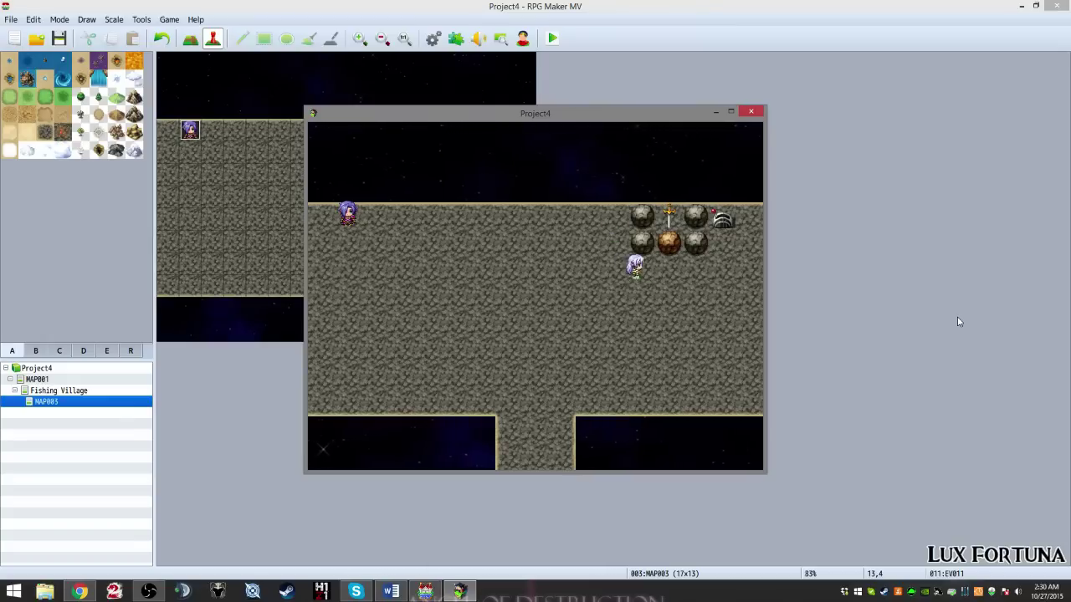
Step: Flip the lever beside the boulders and walk to the opening where the brown boulder stood
{"action": "key", "text": "Up"}
{"action": "key", "text": "Right"}
{"action": "key", "text": "Right"}
{"action": "key", "text": "Up"}
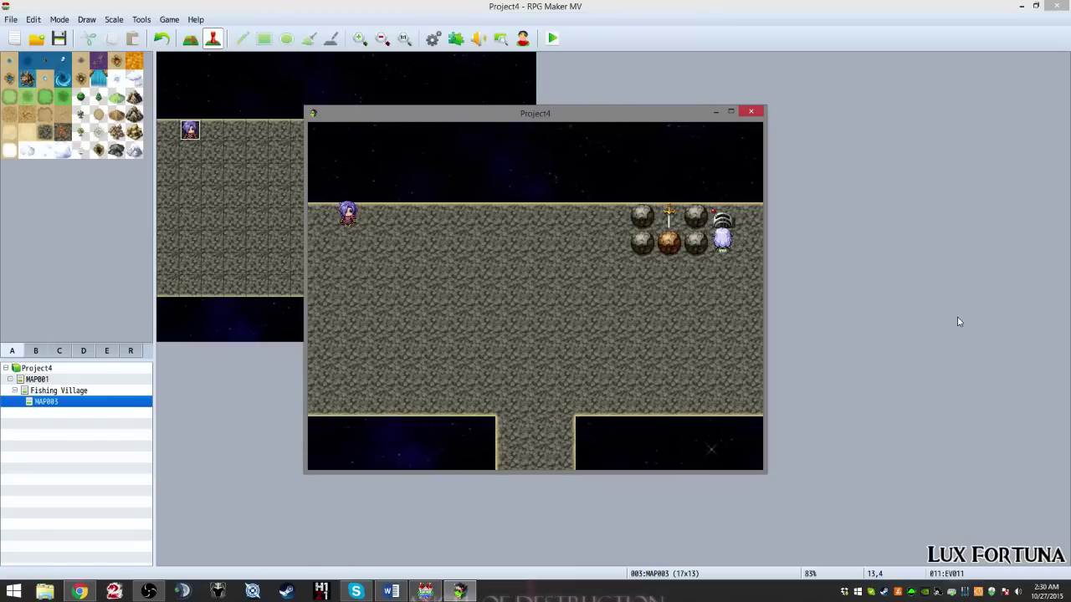
{"action": "key", "text": "Down"}
{"action": "key", "text": "Left"}
{"action": "key", "text": "Left"}
{"action": "key", "text": "Up"}
{"action": "key", "text": "Down"}
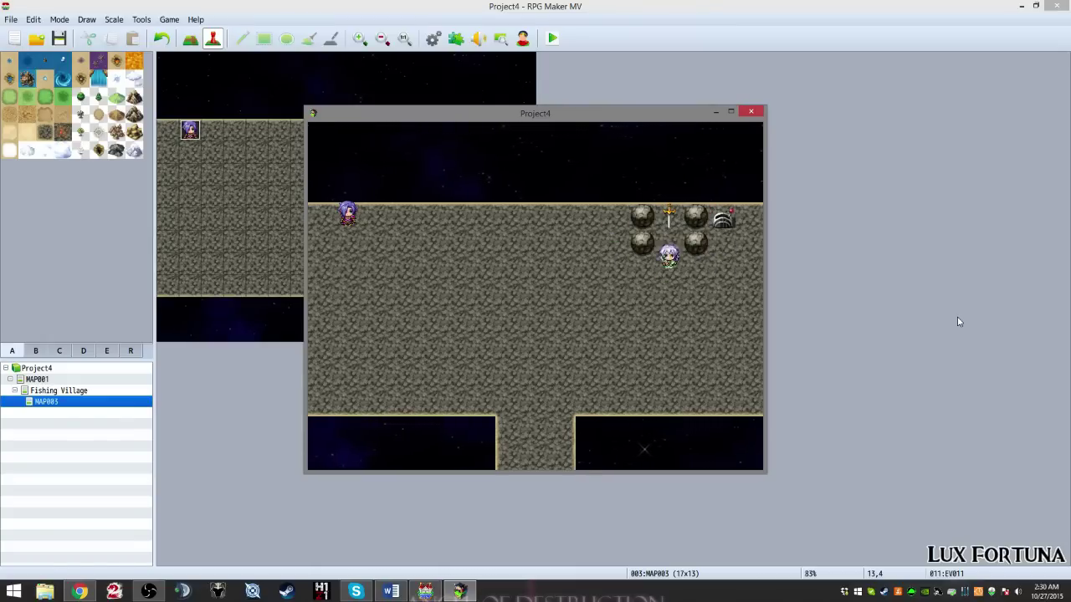
Step: Return to the lever, go back through the opening to collect the sword, and step onto its tile
{"action": "key", "text": "Right"}
{"action": "key", "text": "Right"}
{"action": "key", "text": "Up"}
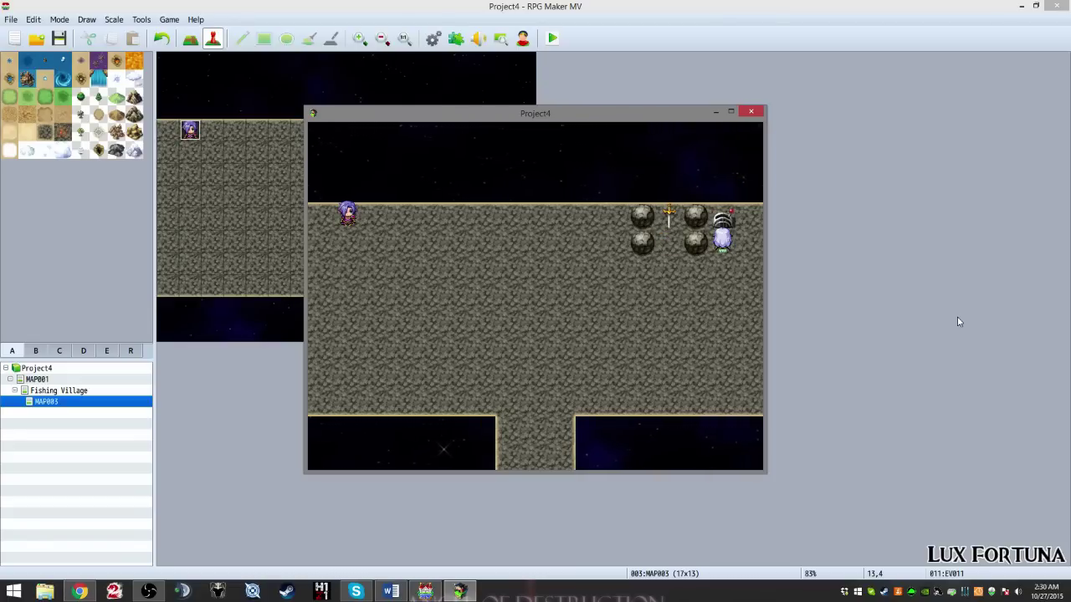
{"action": "key", "text": "Down"}
{"action": "key", "text": "Down"}
{"action": "key", "text": "Left"}
{"action": "key", "text": "Left"}
{"action": "key", "text": "Up"}
{"action": "key", "text": "Up"}
{"action": "key", "text": "Return"}
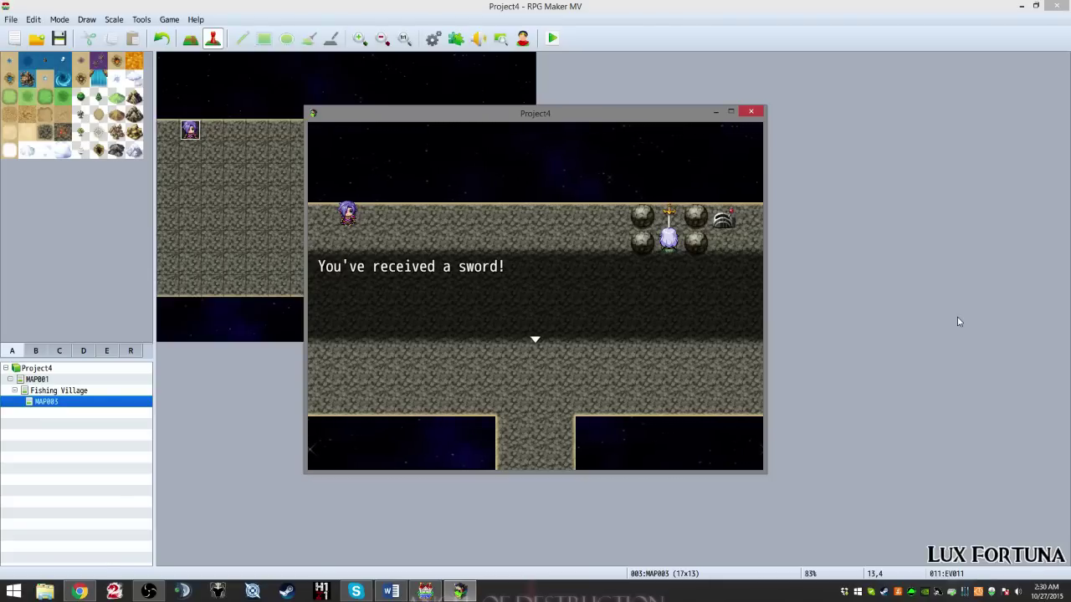
{"action": "key", "text": "Return"}
{"action": "key", "text": "Up"}
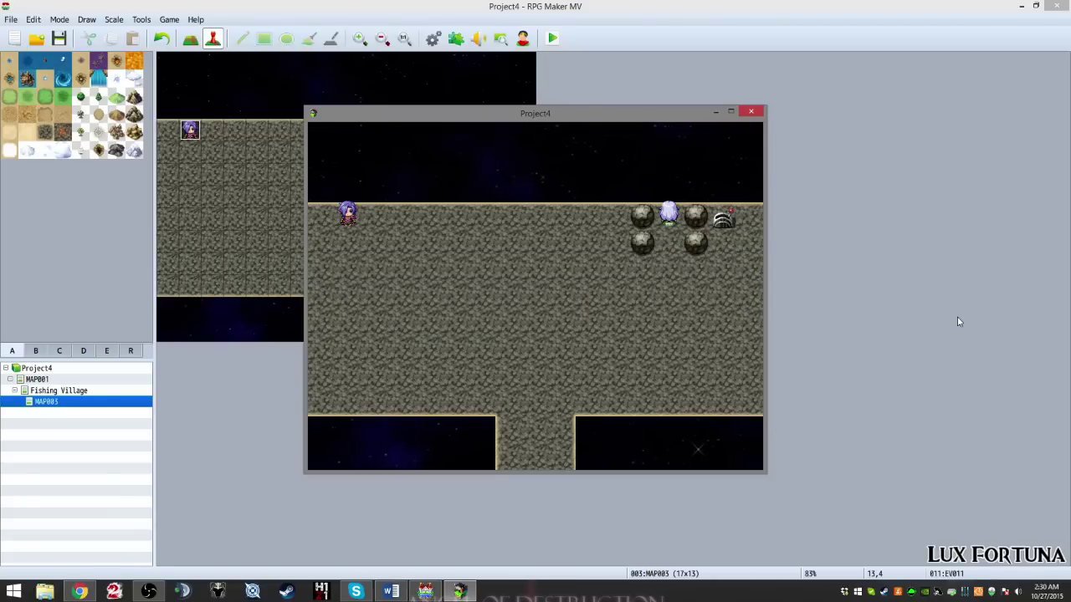
Step: Walk in and out of the boulder enclosure to check that the passage and the sword's tile are walkable
{"action": "key", "text": "Down"}
{"action": "key", "text": "Down"}
{"action": "key", "text": "Left"}
{"action": "key", "text": "Right"}
{"action": "key", "text": "Up"}
{"action": "key", "text": "Up"}
{"action": "key", "text": "Down"}
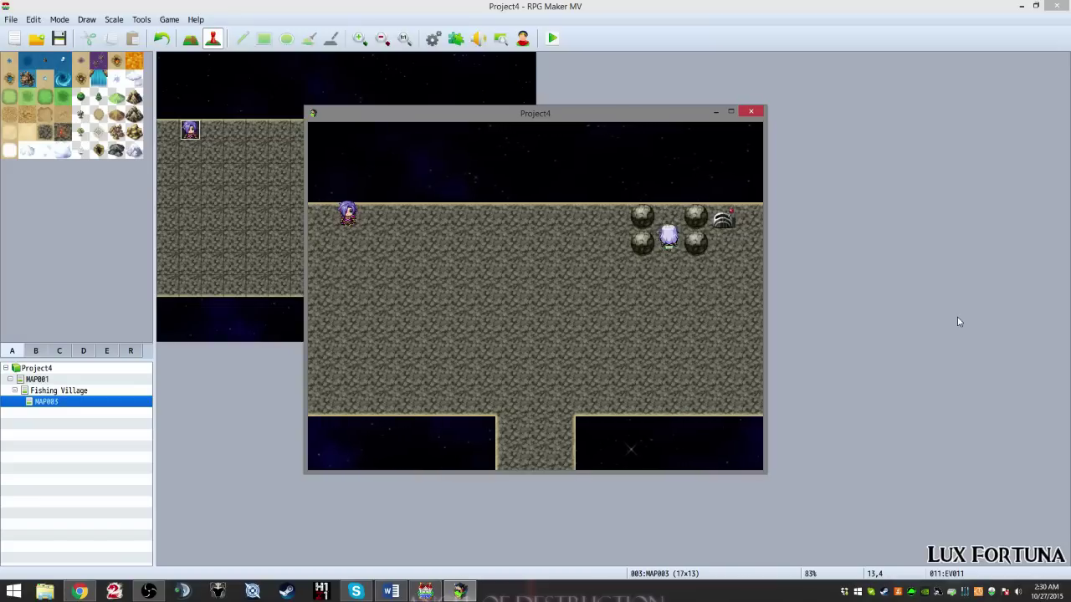
{"action": "key", "text": "Up"}
{"action": "key", "text": "Down"}
{"action": "key", "text": "Down"}
{"action": "key", "text": "Down"}
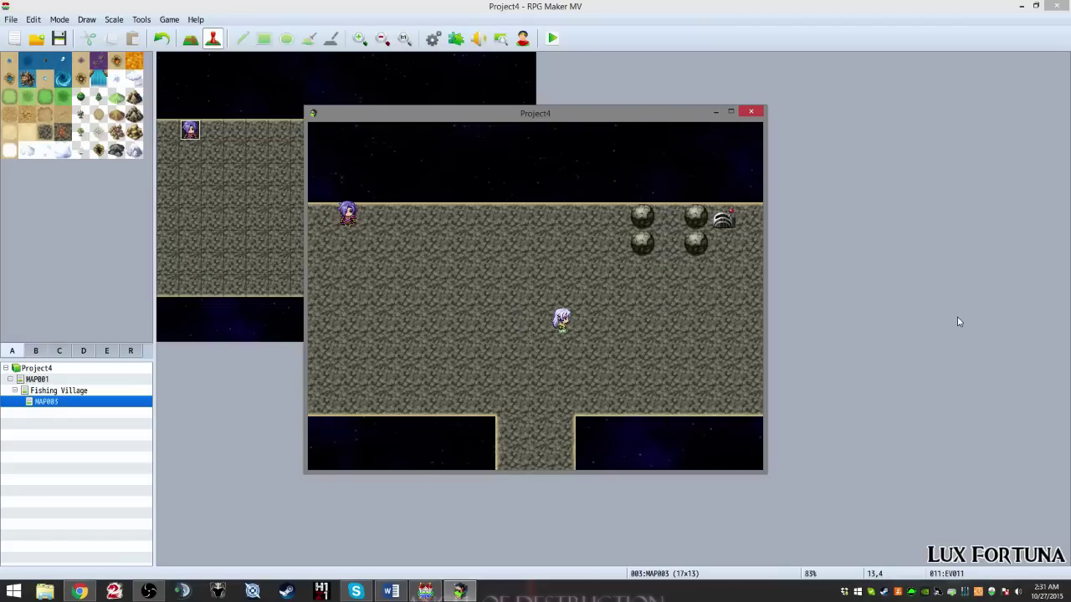
Step: Leave the cave for the village and re-enter it to check which events come back
{"action": "key", "text": "Down"}
{"action": "key", "text": "Down"}
{"action": "key", "text": "Down"}
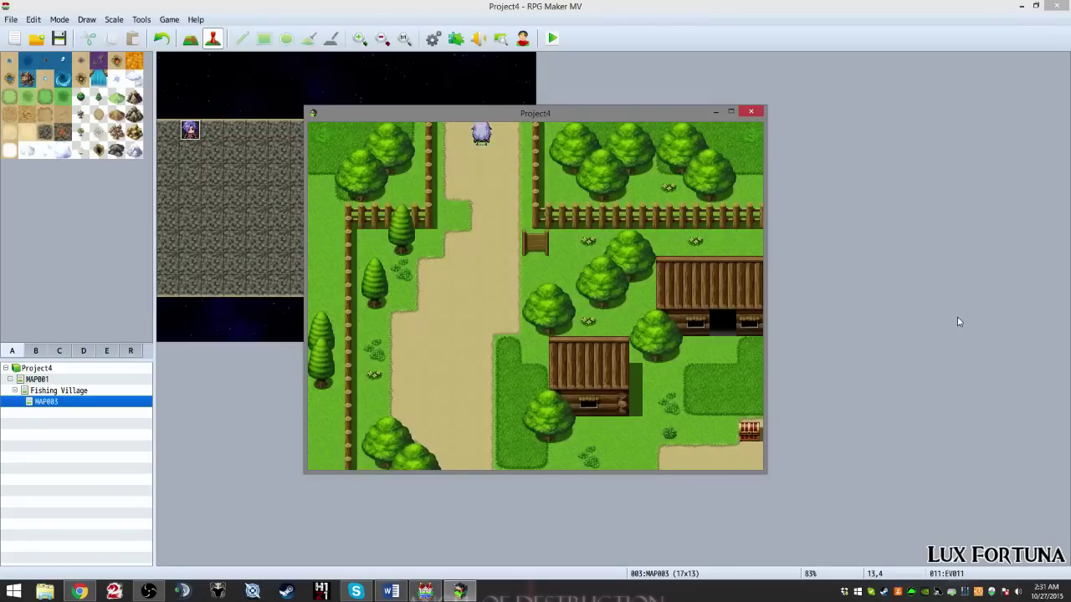
{"action": "key", "text": "Up"}
{"action": "key", "text": "Up"}
{"action": "key", "text": "Up"}
{"action": "key", "text": "Right"}
{"action": "key", "text": "Right"}
{"action": "key", "text": "Right"}
{"action": "key", "text": "Right"}
{"action": "key", "text": "Right"}
{"action": "key", "text": "Right"}
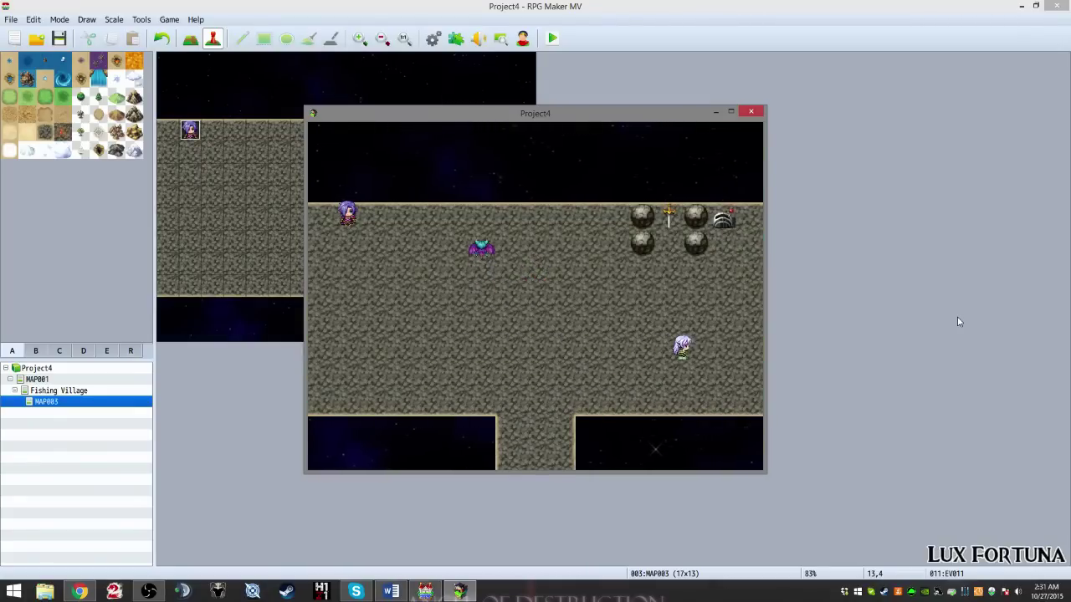
Step: Walk into the boulder opening up to the sword and back out to recheck the passage
{"action": "key", "text": "Up"}
{"action": "key", "text": "Left"}
{"action": "key", "text": "Left"}
{"action": "key", "text": "Up"}
{"action": "key", "text": "Up"}
{"action": "key", "text": "Down"}
{"action": "key", "text": "Up"}
{"action": "key", "text": "Right"}
{"action": "key", "text": "Up"}
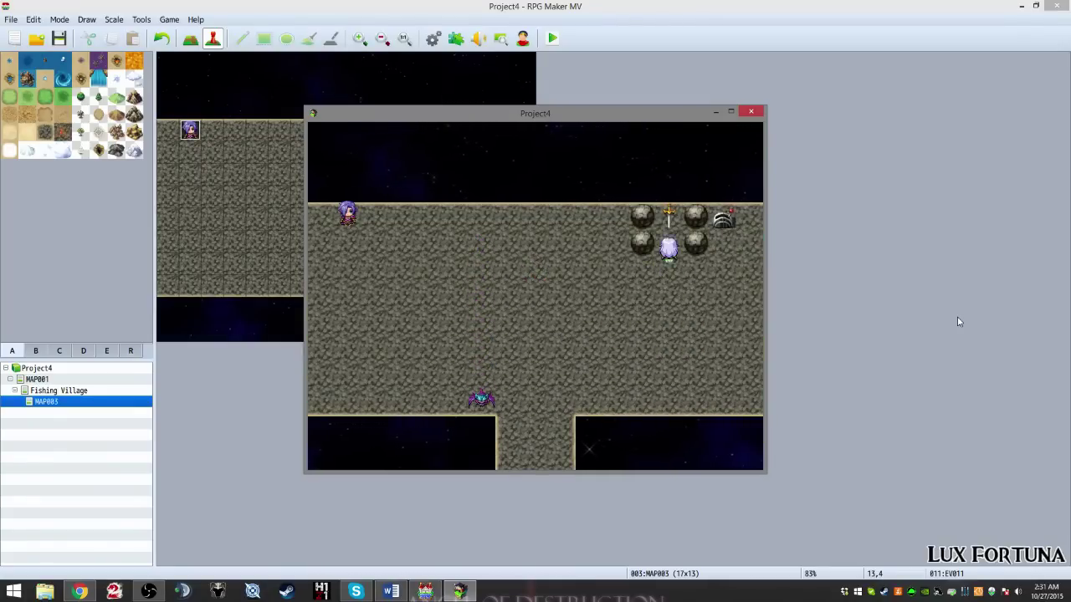
{"action": "key", "text": "Up"}
{"action": "key", "text": "Down"}
{"action": "key", "text": "Right"}
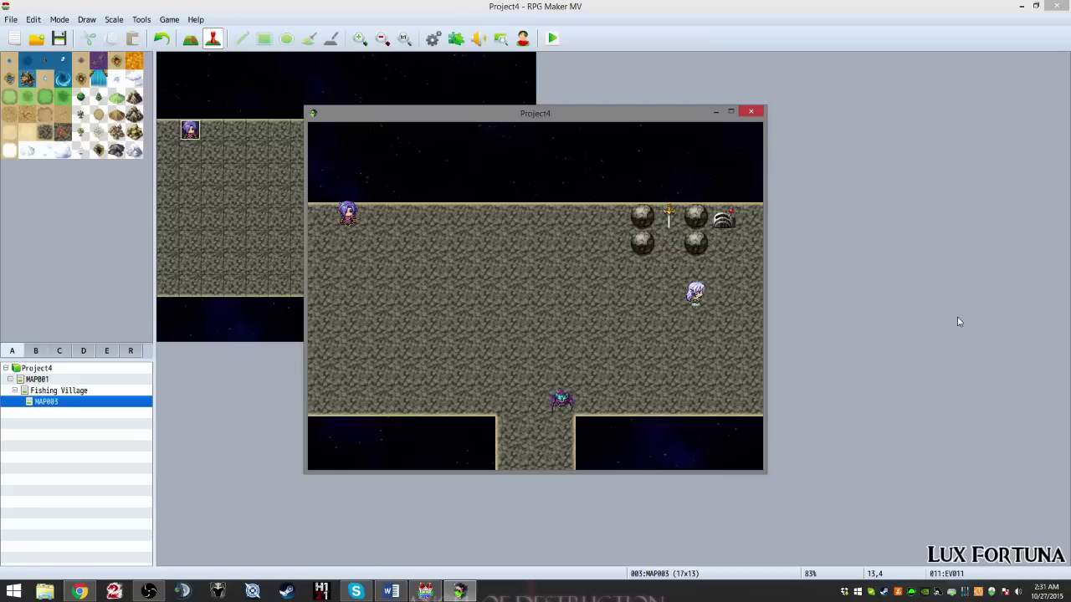
Step: Flip the lever back to close the enclosure with the brown boulder
{"action": "key", "text": "Right"}
{"action": "key", "text": "Up"}
{"action": "key", "text": "Down"}
{"action": "key", "text": "Left"}
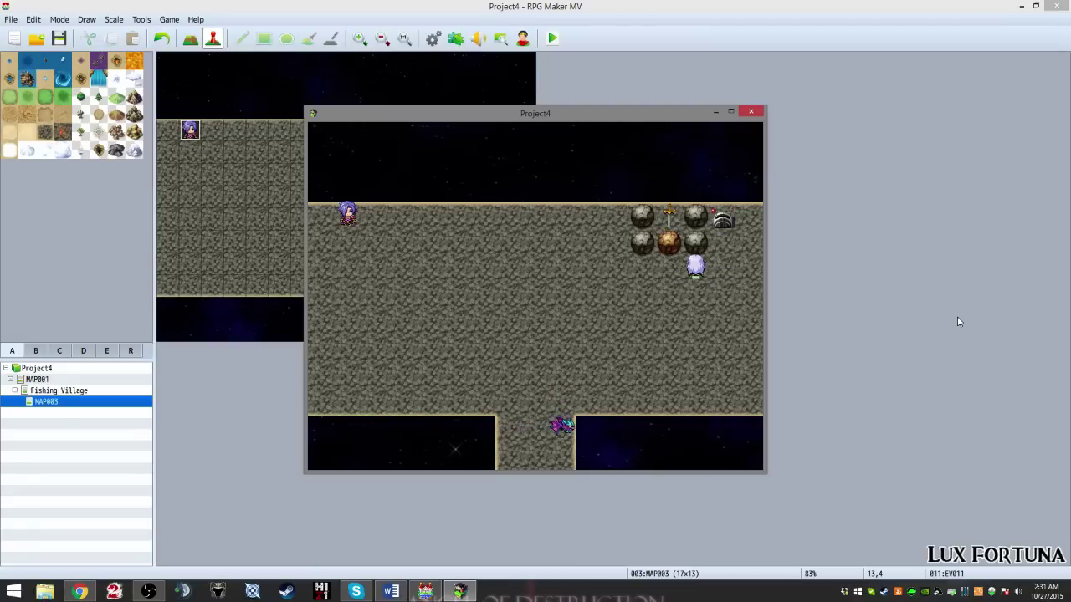
{"action": "key", "text": "Left"}
{"action": "key", "text": "Right"}
{"action": "key", "text": "Down"}
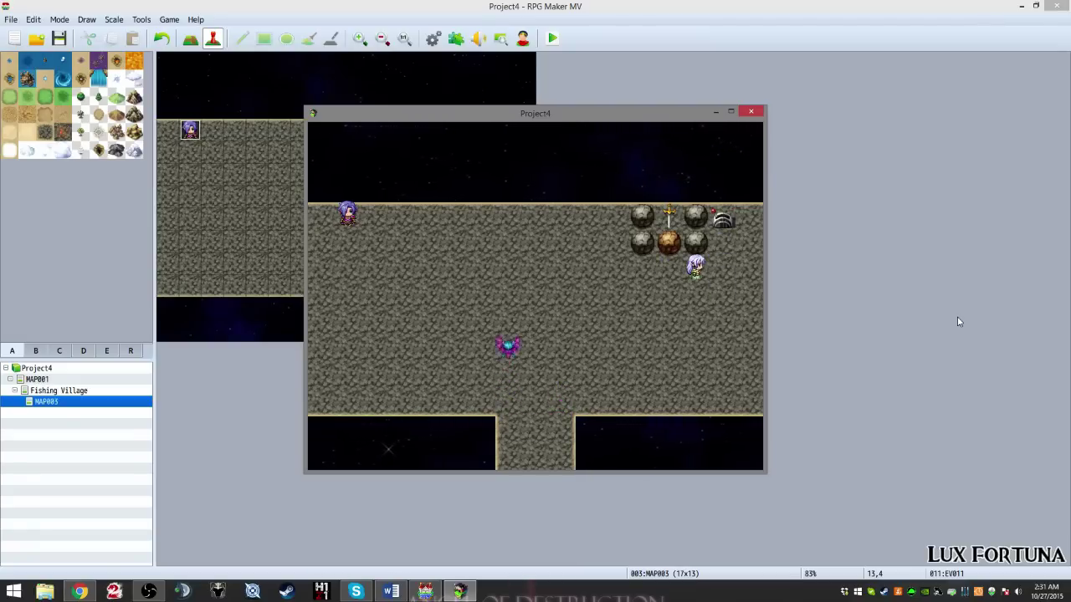
{"action": "key", "text": "Left"}
{"action": "key", "text": "Right"}
{"action": "key", "text": "Up"}
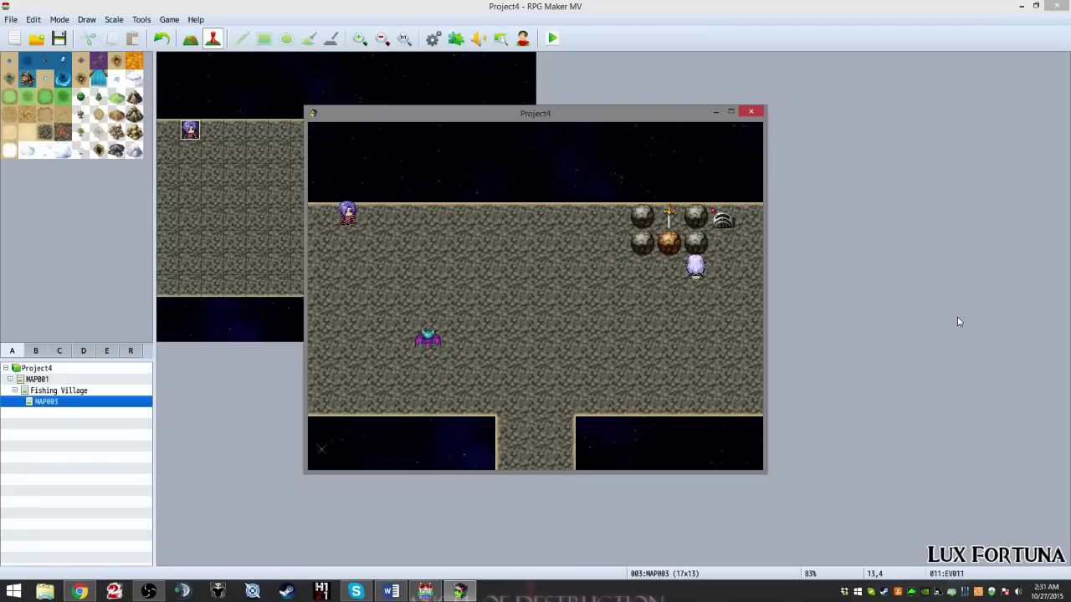
{"action": "key", "text": "Down"}
{"action": "key", "text": "Left"}
Step: Inspect the hero's inventory in the game menu, viewing the Item and Weapon categories
{"action": "key", "text": "Escape"}
{"action": "key", "text": "Down"}
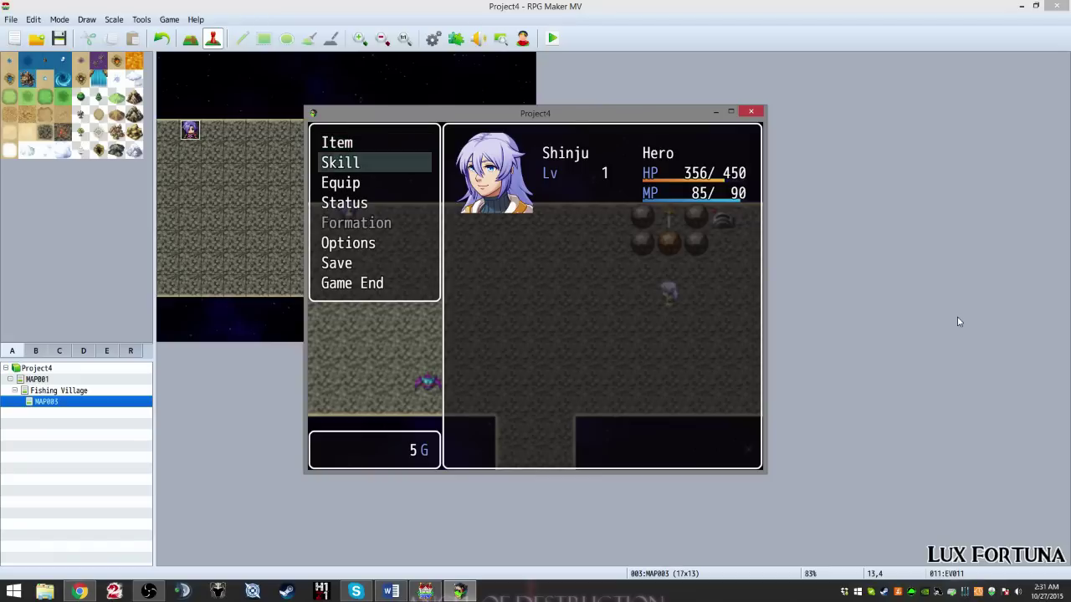
{"action": "key", "text": "Up"}
{"action": "key", "text": "Return"}
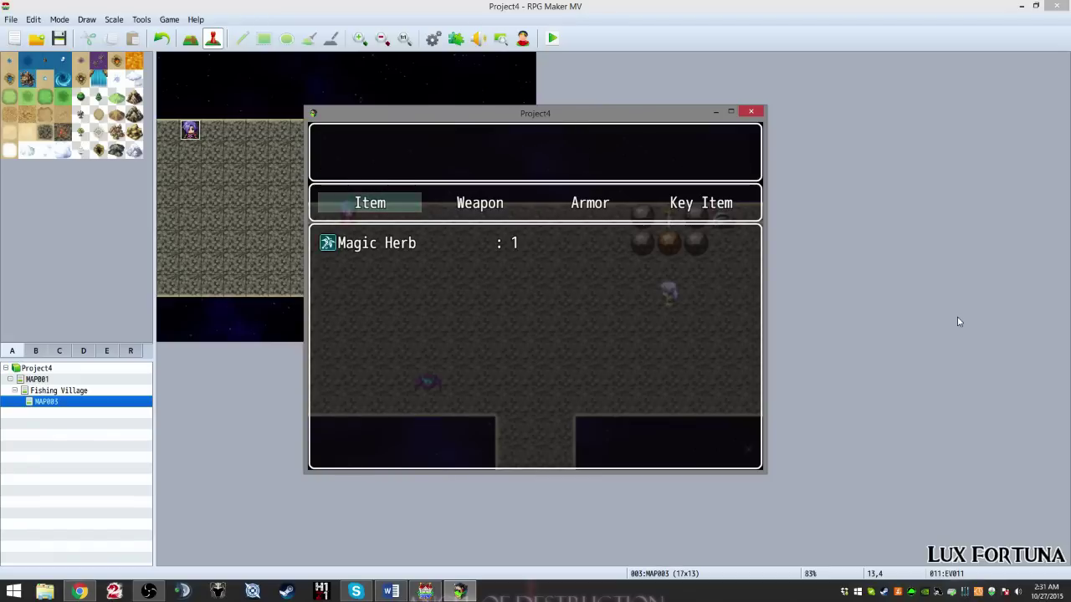
{"action": "key", "text": "Right"}
{"action": "key", "text": "Return"}
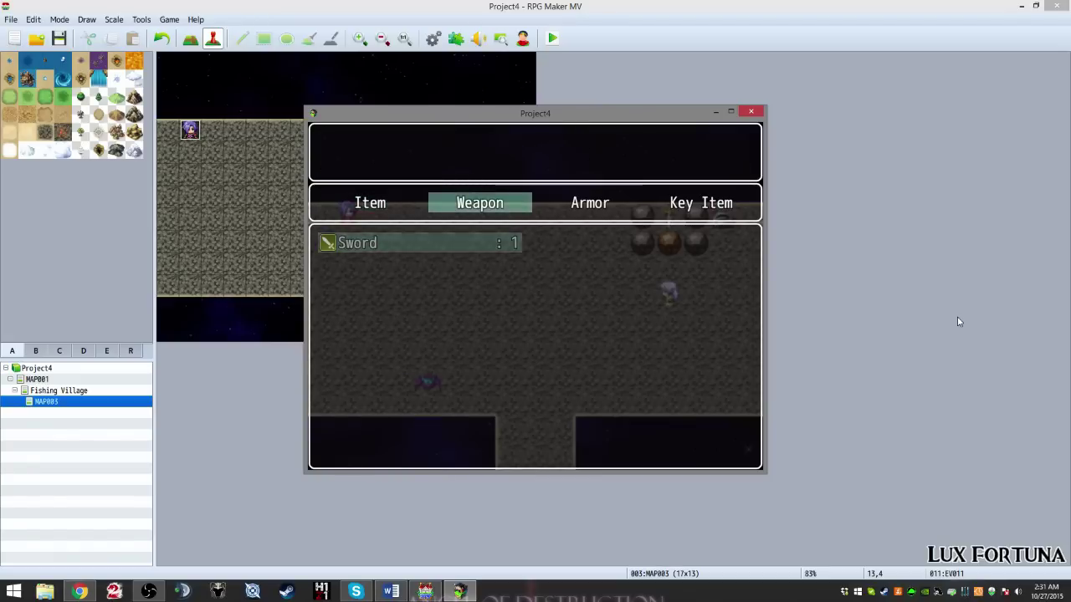
{"action": "key", "text": "Escape"}
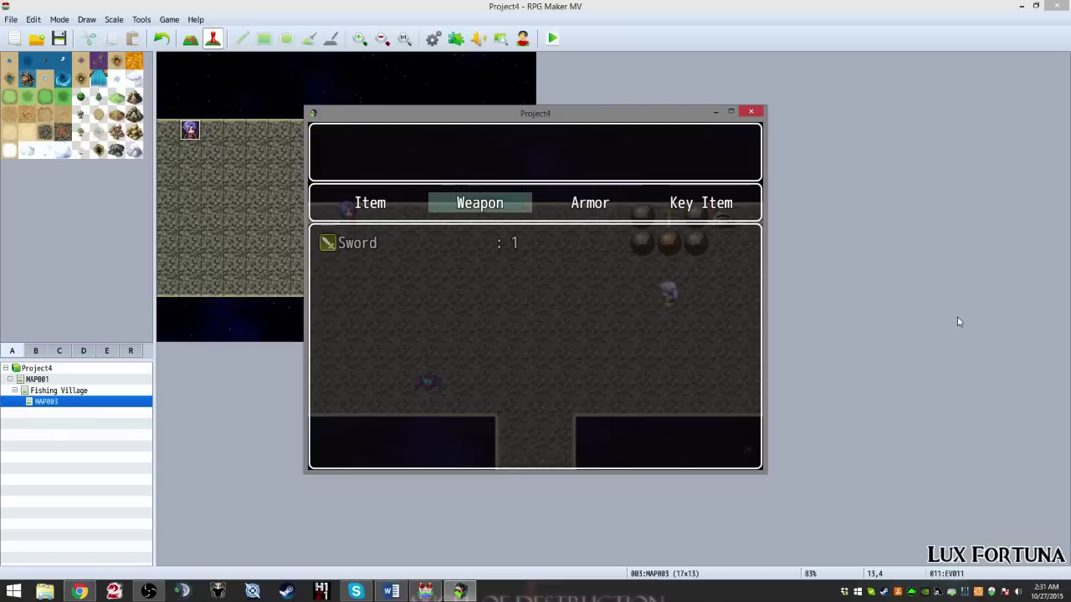
Step: Equip the Sword in the hero's weapon slot from the game menu
{"action": "key", "text": "Escape"}
{"action": "key", "text": "Down"}
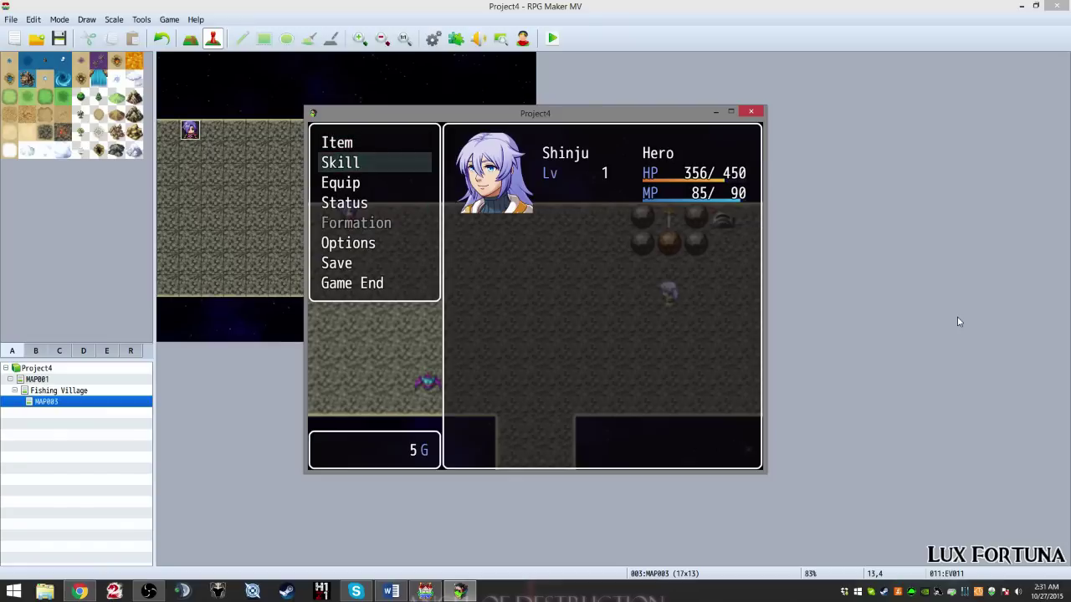
{"action": "key", "text": "Down"}
{"action": "key", "text": "Return"}
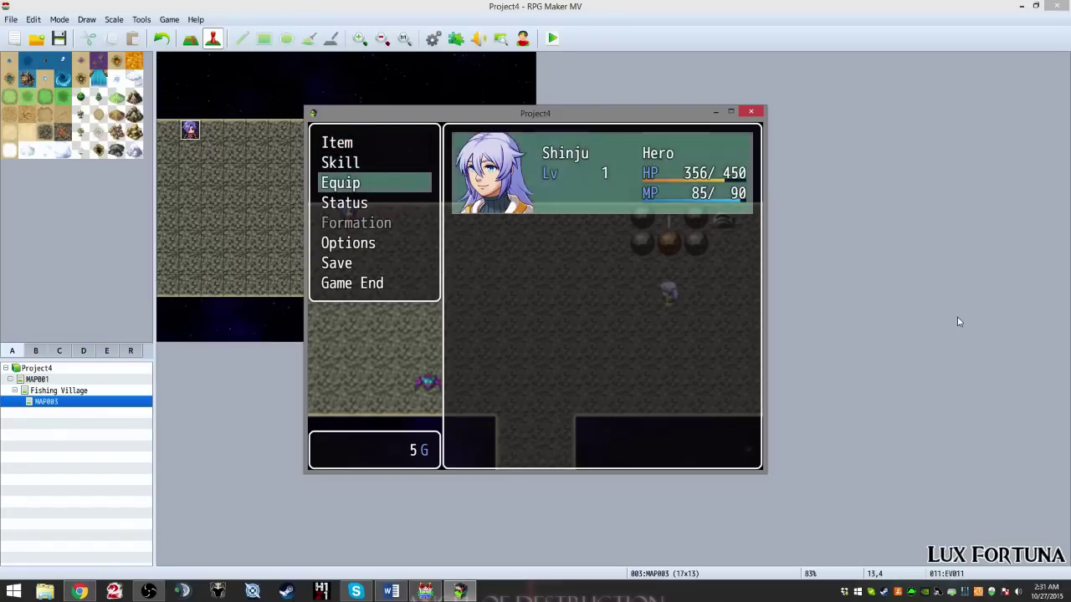
{"action": "key", "text": "Return"}
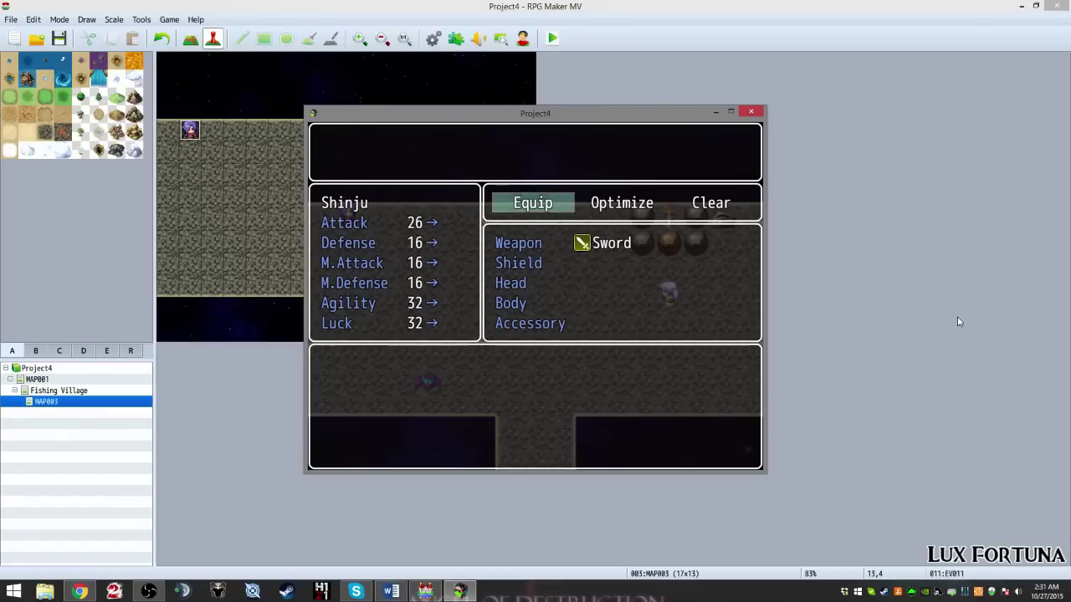
{"action": "key", "text": "Return"}
{"action": "key", "text": "Return"}
{"action": "key", "text": "Return"}
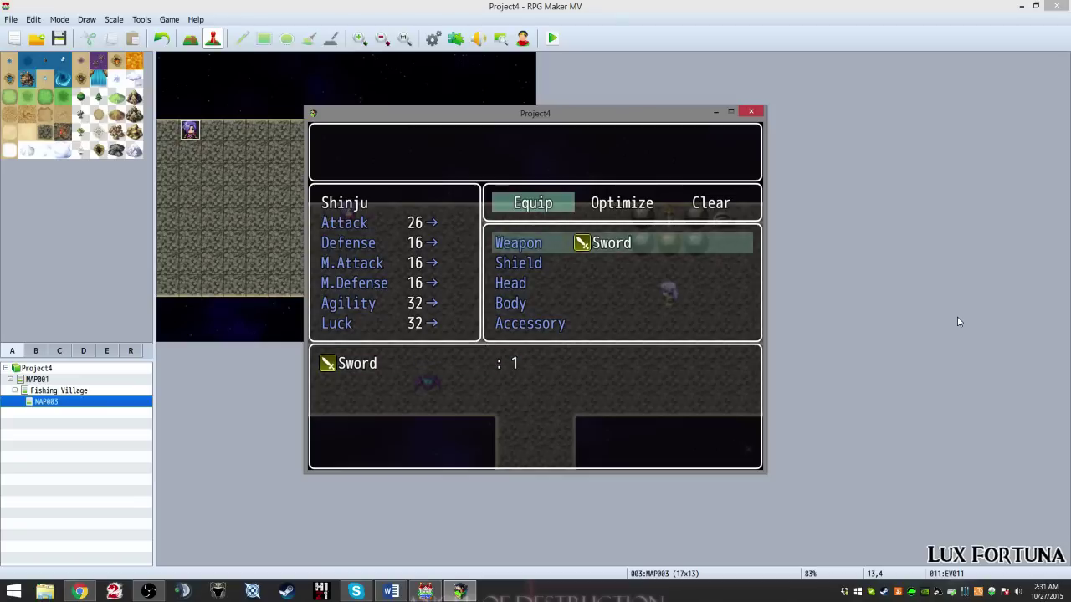
Step: Leave the game menu and walk the hero across the stone room near the roaming bat
{"action": "key", "text": "Escape"}
{"action": "key", "text": "Escape"}
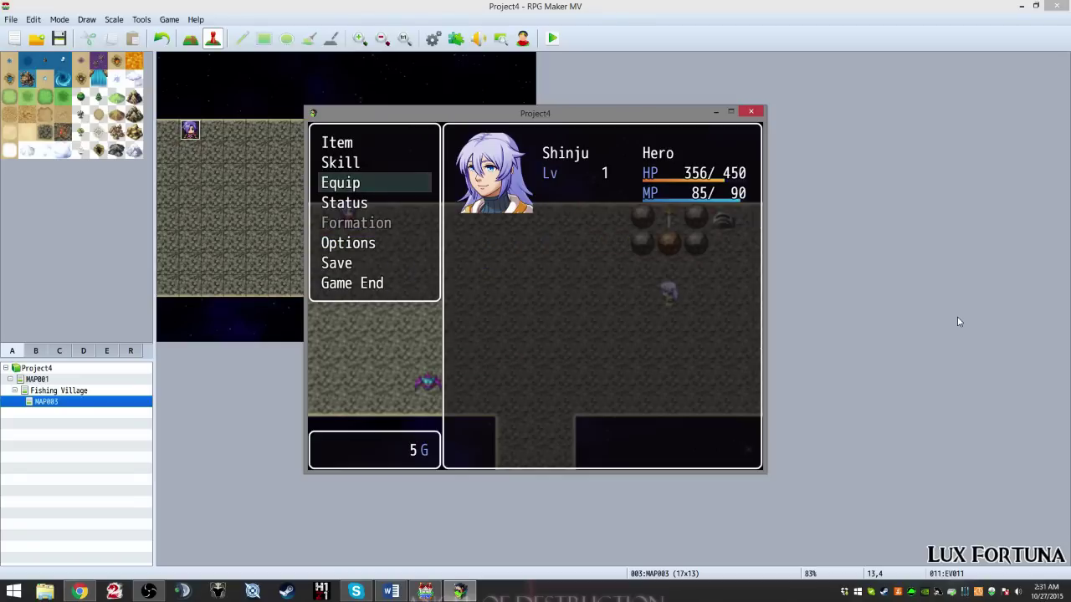
{"action": "key", "text": "Escape"}
{"action": "key", "text": "Left"}
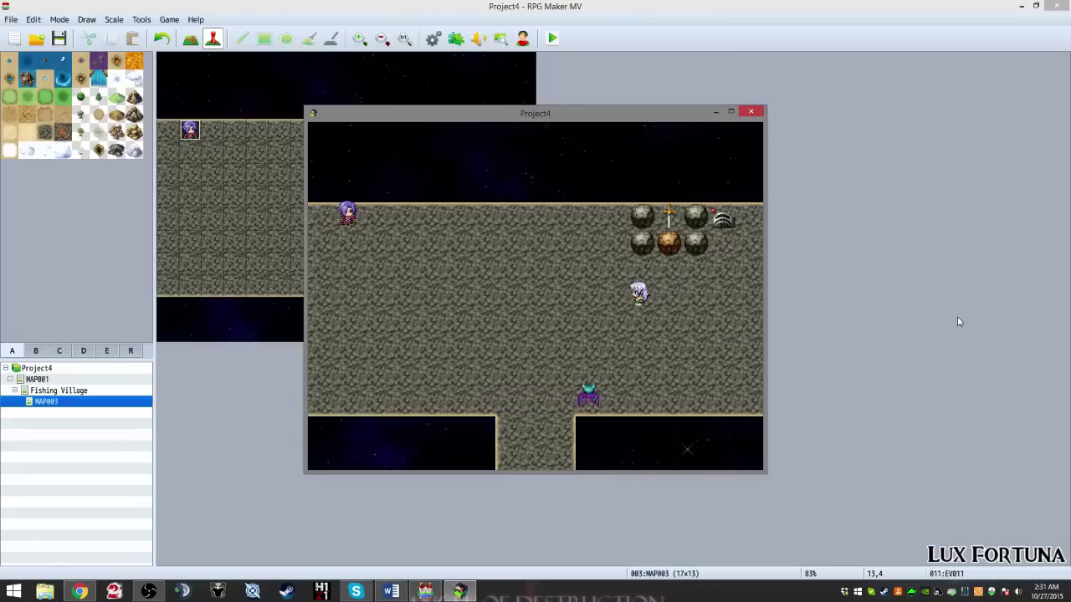
{"action": "key", "text": "Up"}
{"action": "key", "text": "Left"}
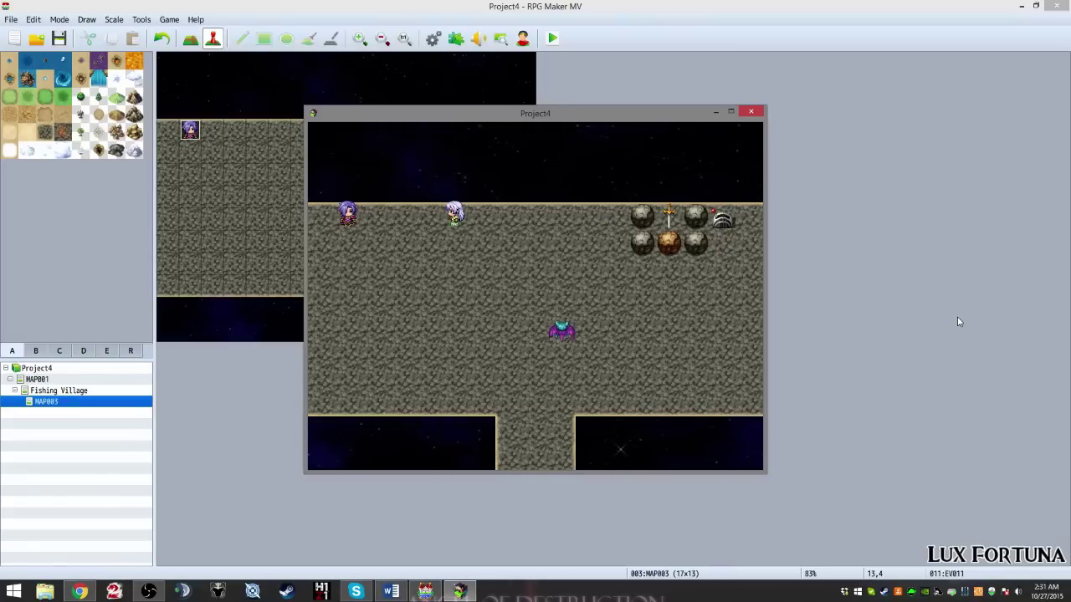
{"action": "key", "text": "Down"}
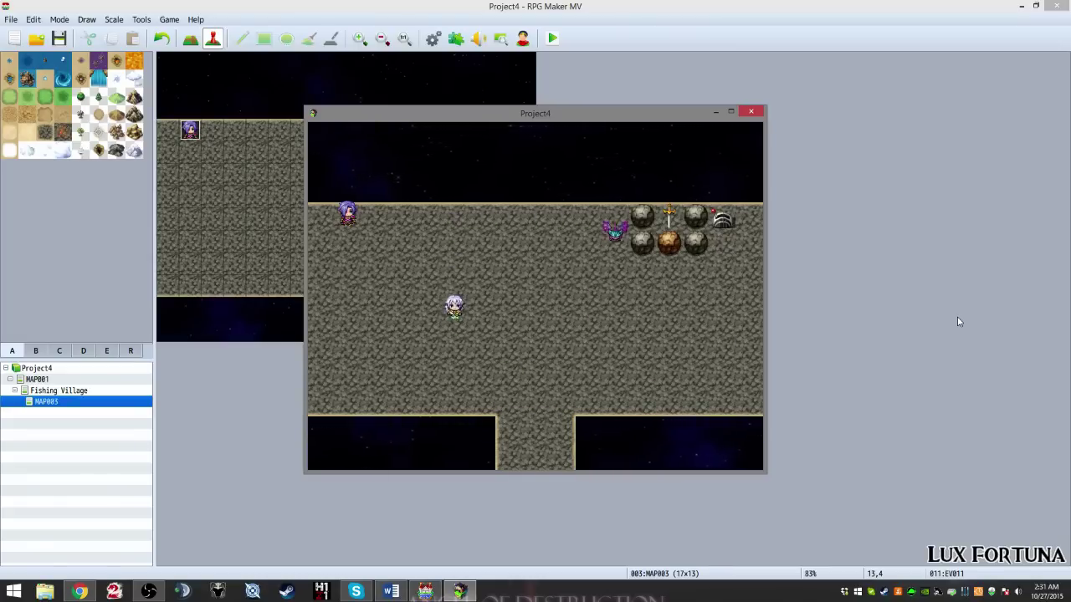
{"action": "key", "text": "Right"}
{"action": "key", "text": "Up"}
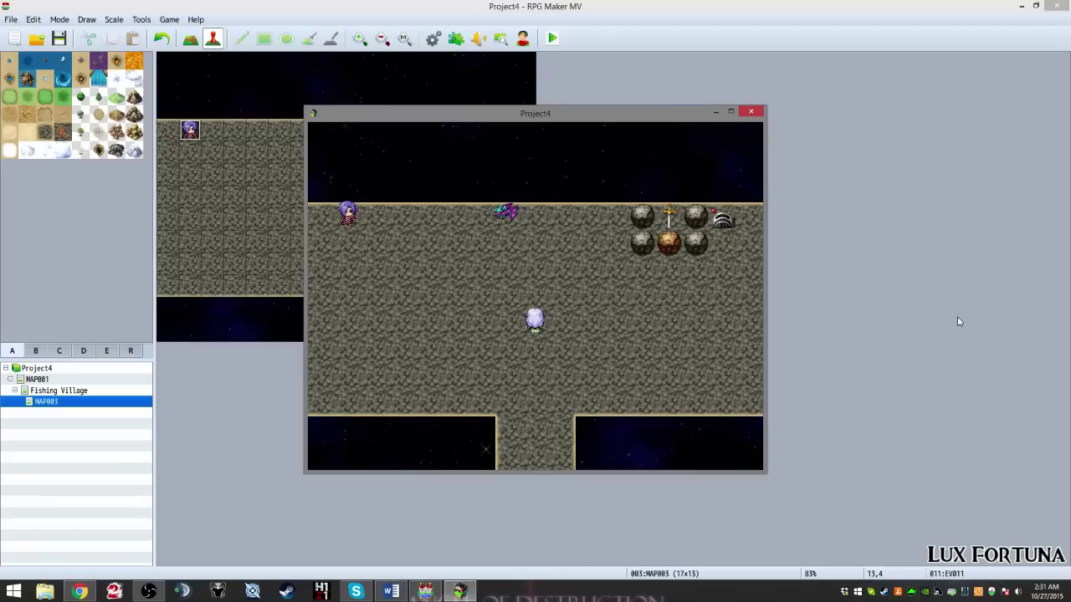
{"action": "key", "text": "Left"}
{"action": "key", "text": "Left"}
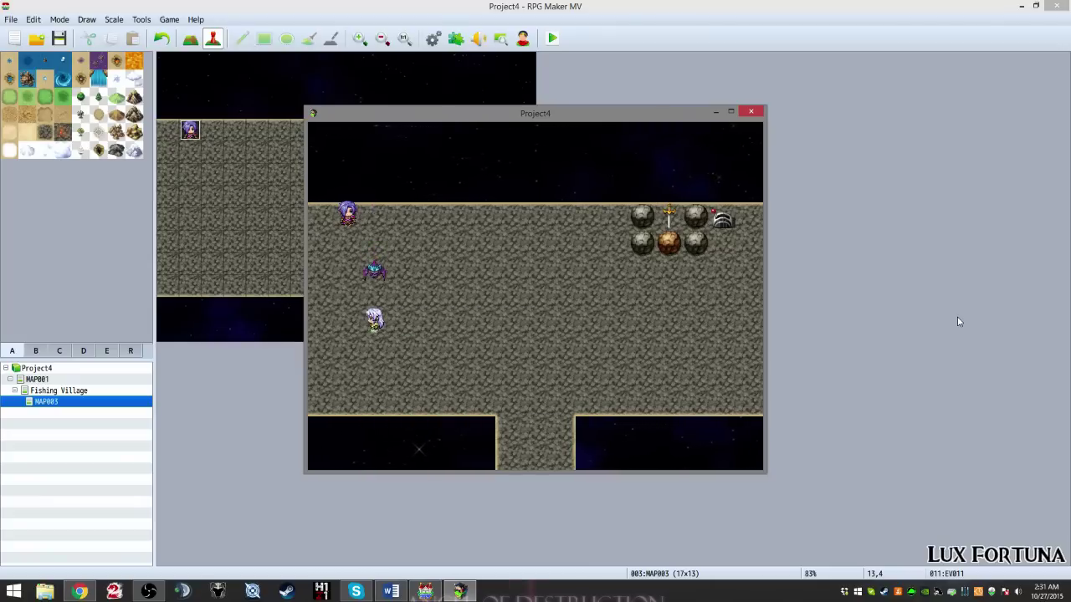
Step: Walk up to the purple-haired NPC, talk to him and answer "I don't know"
{"action": "key", "text": "Right"}
{"action": "key", "text": "Up"}
{"action": "key", "text": "Left"}
{"action": "key", "text": "Up"}
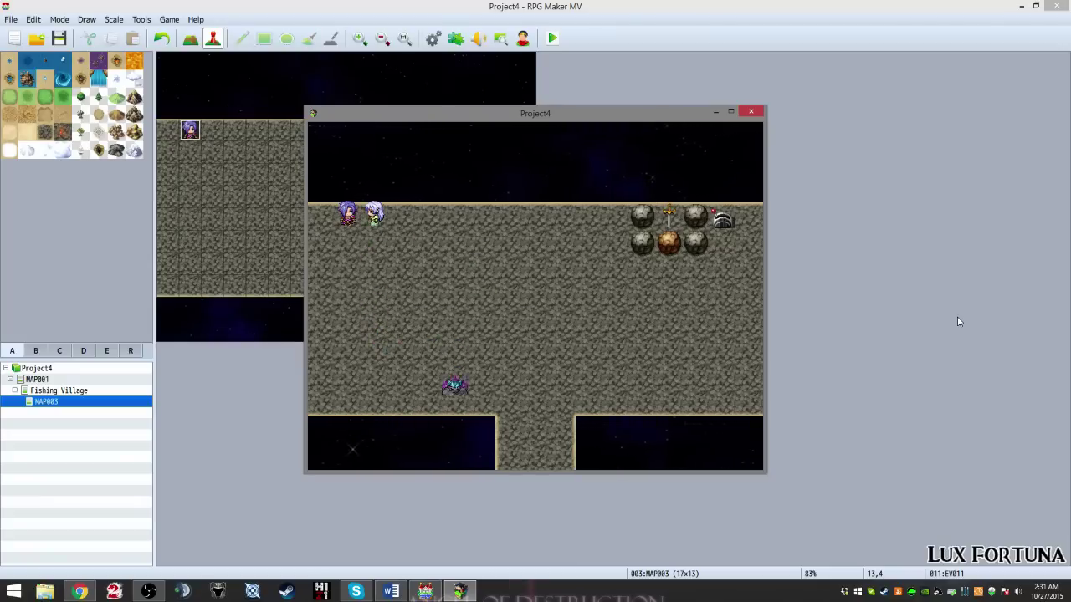
{"action": "key", "text": "Left"}
{"action": "key", "text": "Return"}
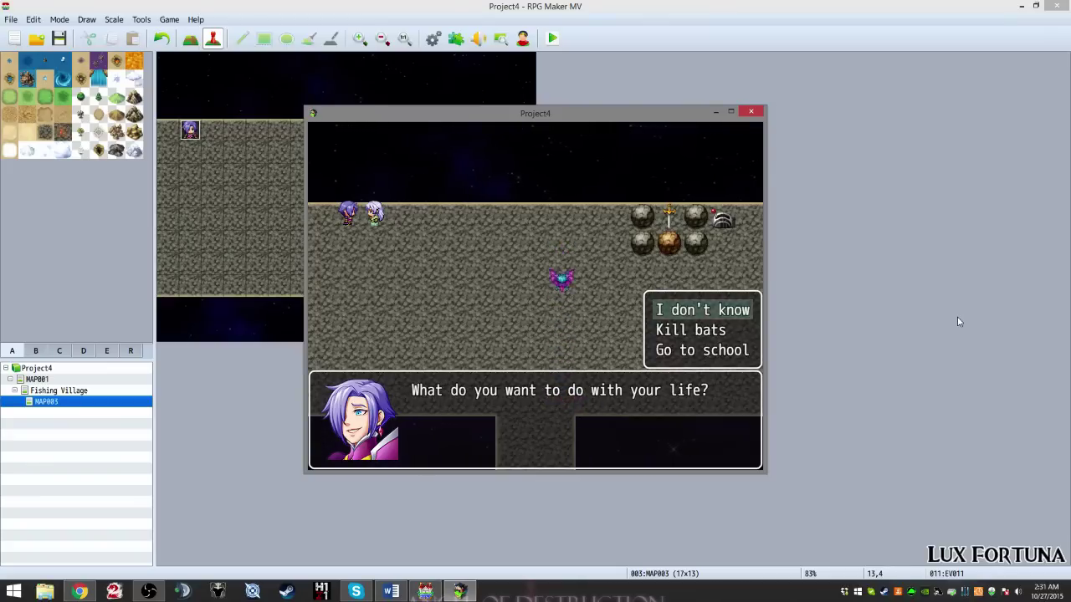
{"action": "key", "text": "Return"}
Step: Walk the hero around the purple-haired NPC to the room's upper-left corner
{"action": "key", "text": "Down"}
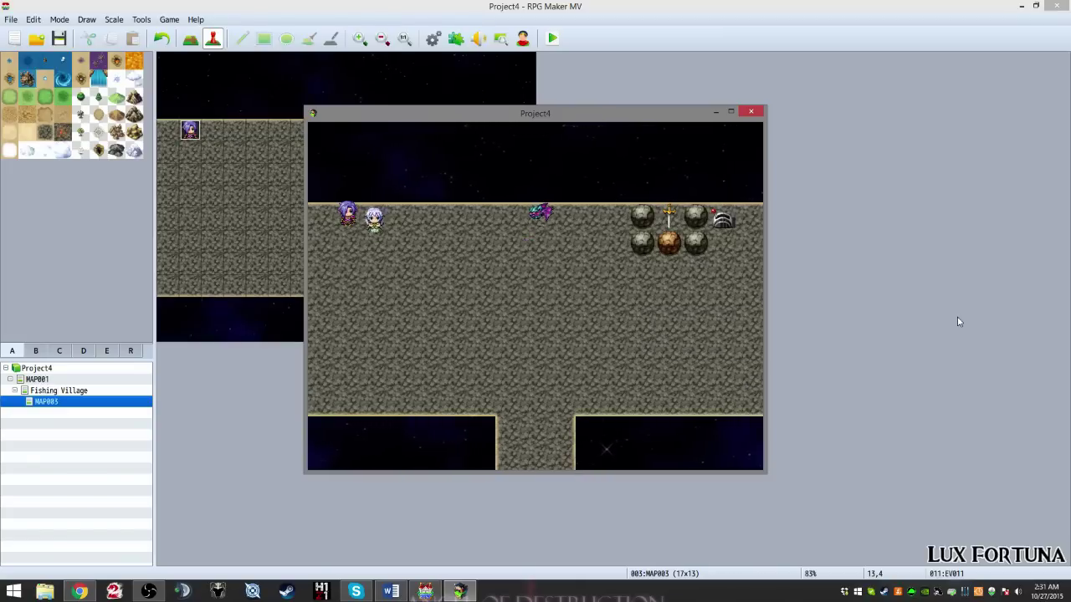
{"action": "key", "text": "Up"}
{"action": "key", "text": "Left"}
{"action": "key", "text": "Up"}
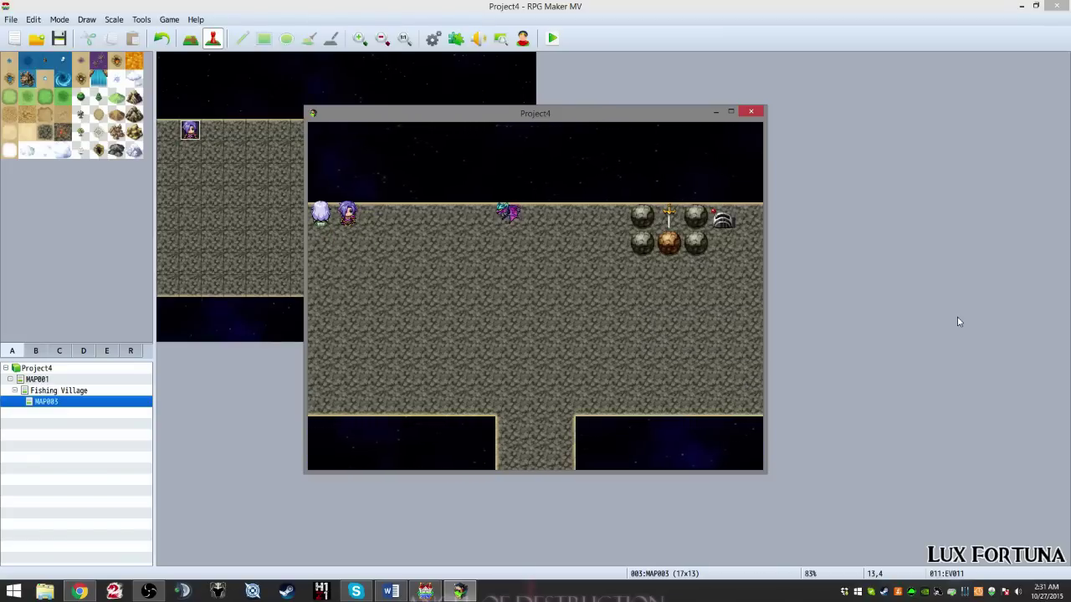
{"action": "key", "text": "Down"}
{"action": "key", "text": "Up"}
{"action": "key", "text": "Down"}
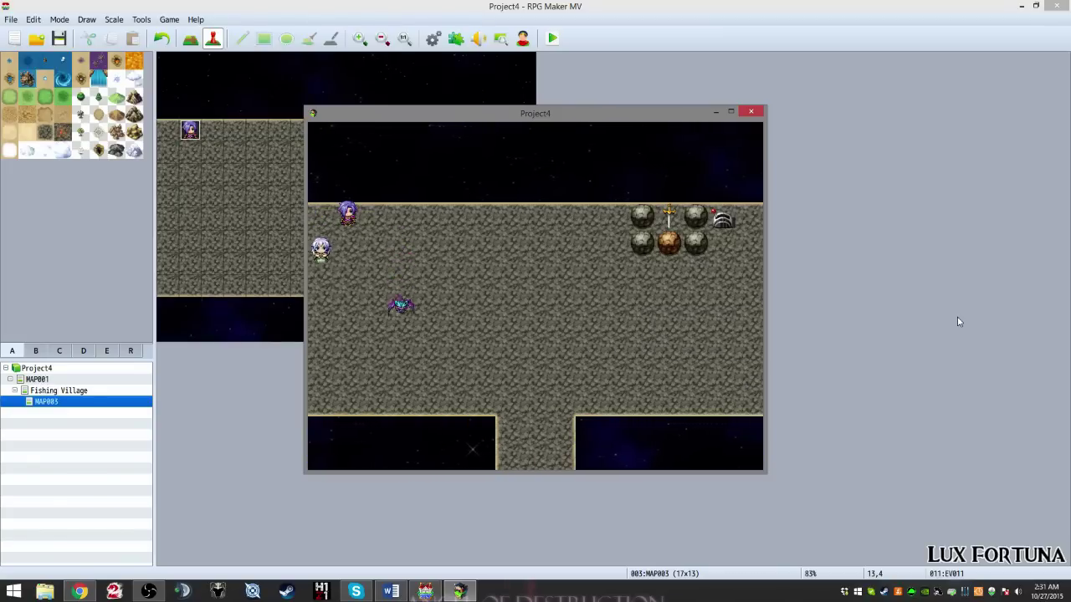
Step: Roam the hero through the stone room, ending just above the south passage
{"action": "key", "text": "Right"}
{"action": "key", "text": "Up"}
{"action": "key", "text": "Right"}
{"action": "key", "text": "Right"}
{"action": "key", "text": "Right"}
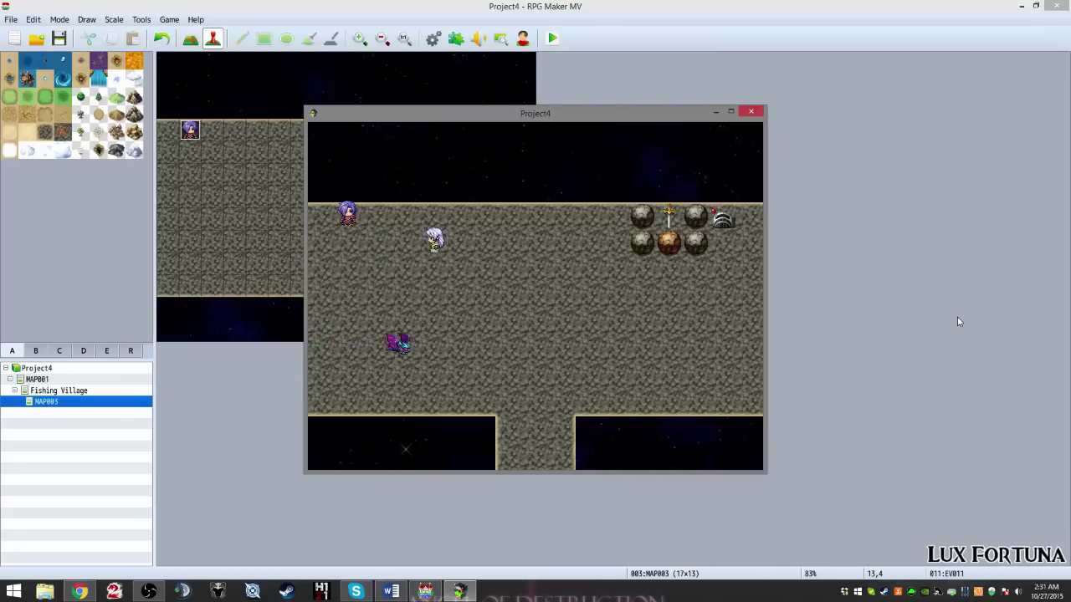
{"action": "key", "text": "Left"}
{"action": "key", "text": "Up"}
{"action": "key", "text": "Down"}
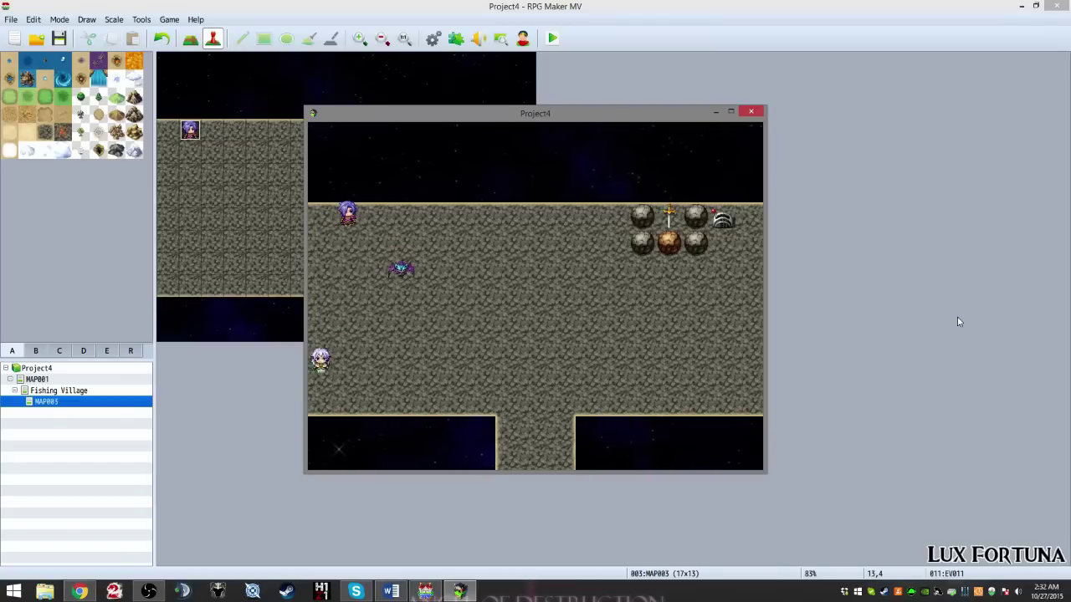
{"action": "key", "text": "Right"}
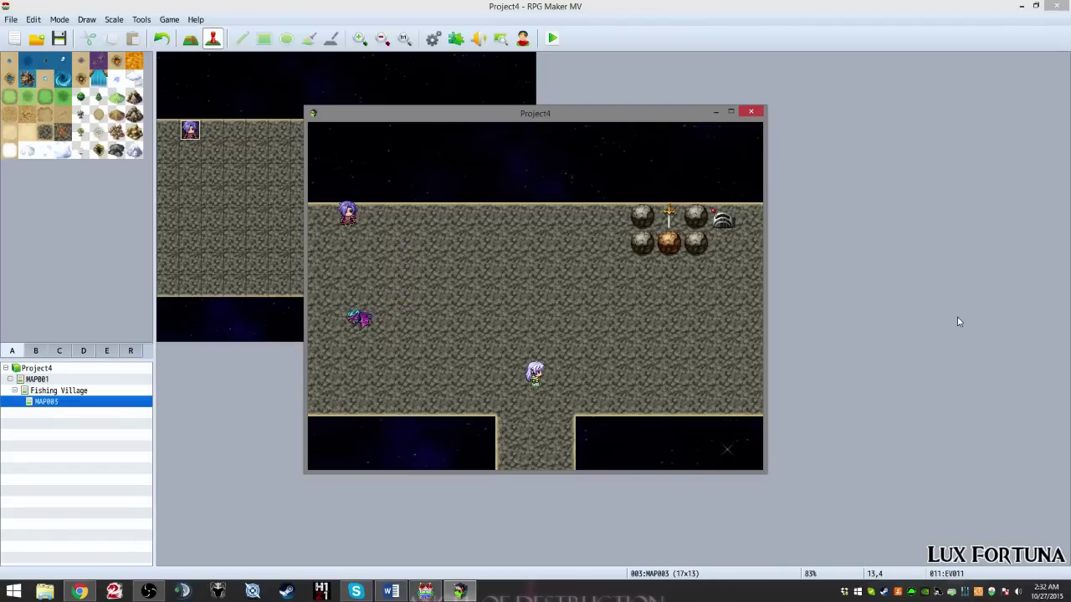
Step: Maximize the playtest window and walk the hero around the middle of the room
{"action": "double_click", "coordinate": [625, 111]}
{"action": "key", "text": "Up"}
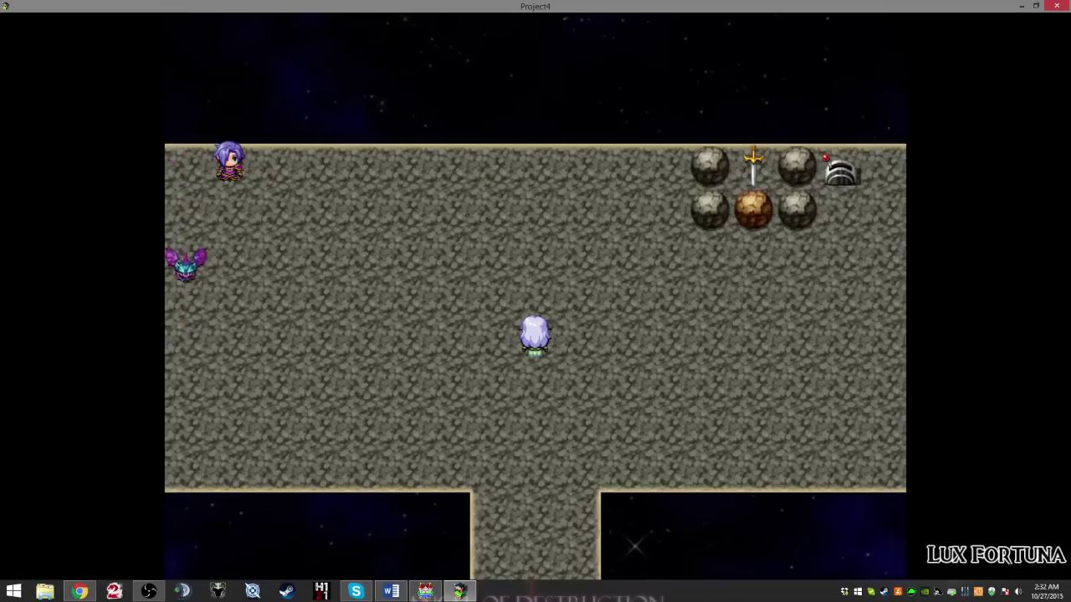
{"action": "key", "text": "Right"}
{"action": "key", "text": "Left"}
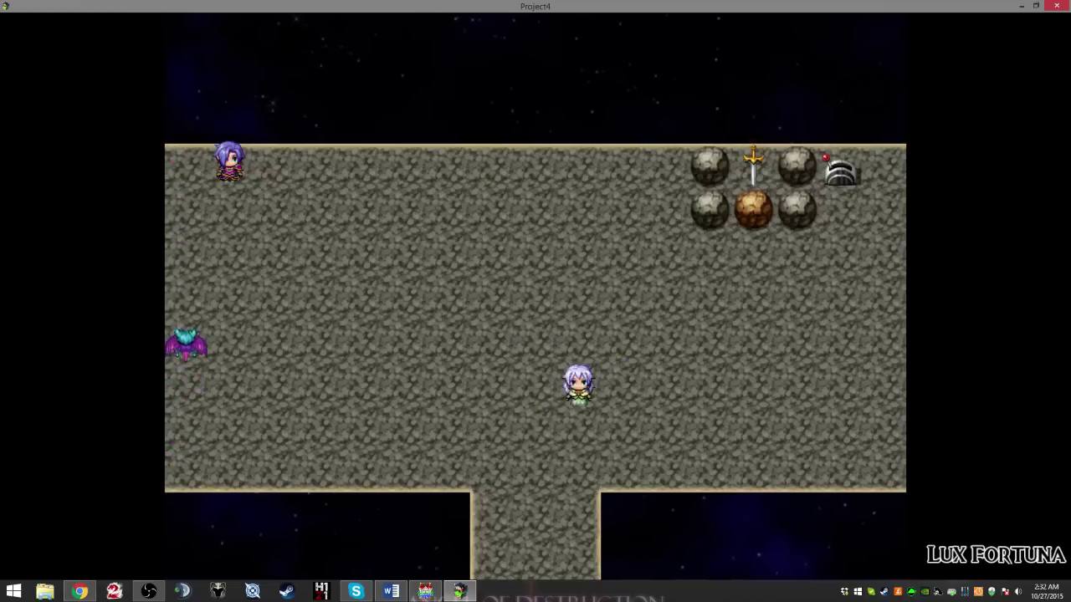
{"action": "key", "text": "Down"}
{"action": "key", "text": "Right"}
{"action": "key", "text": "Up"}
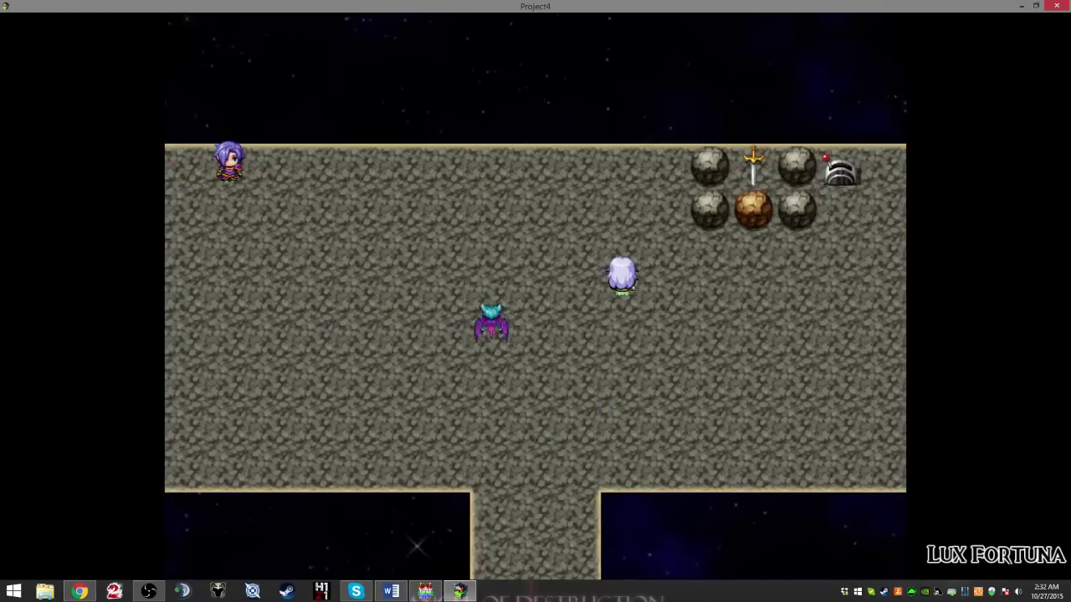
Step: Walk the hero to the north wall and back down through the south passage to the village map
{"action": "key", "text": "Left"}
{"action": "key", "text": "Up"}
{"action": "key", "text": "Right"}
{"action": "key", "text": "Left"}
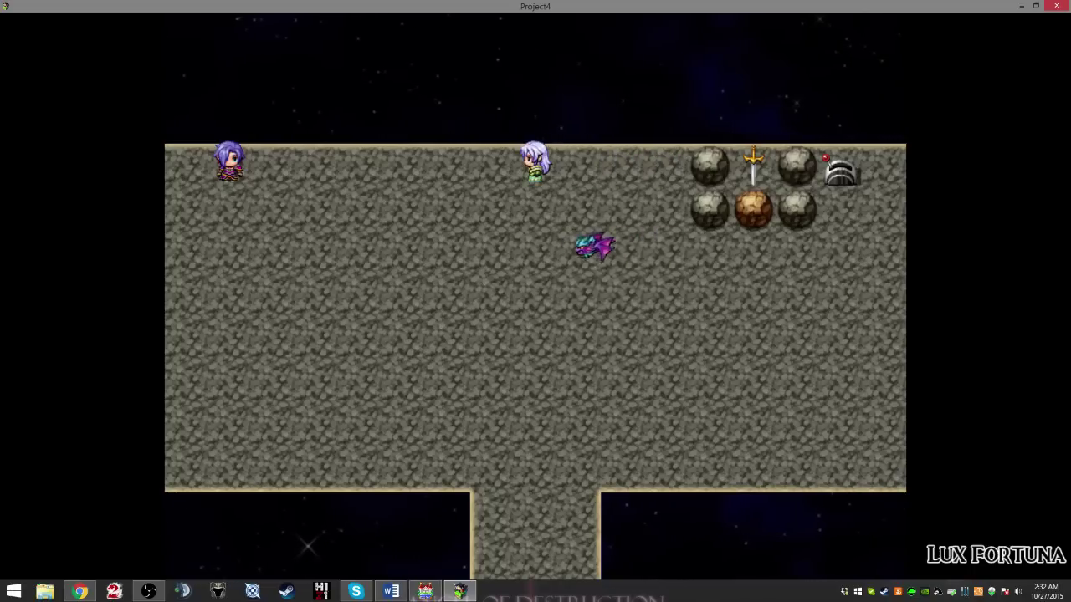
{"action": "key", "text": "Right"}
{"action": "key", "text": "Down"}
{"action": "key", "text": "Left"}
{"action": "key", "text": "Down"}
{"action": "key", "text": "Down"}
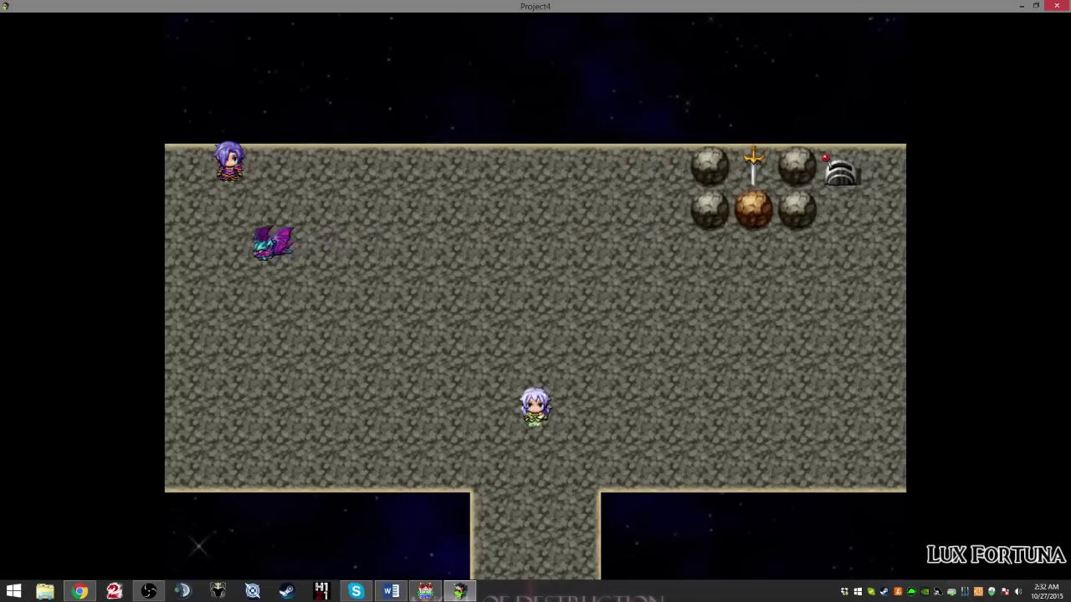
{"action": "key", "text": "Down"}
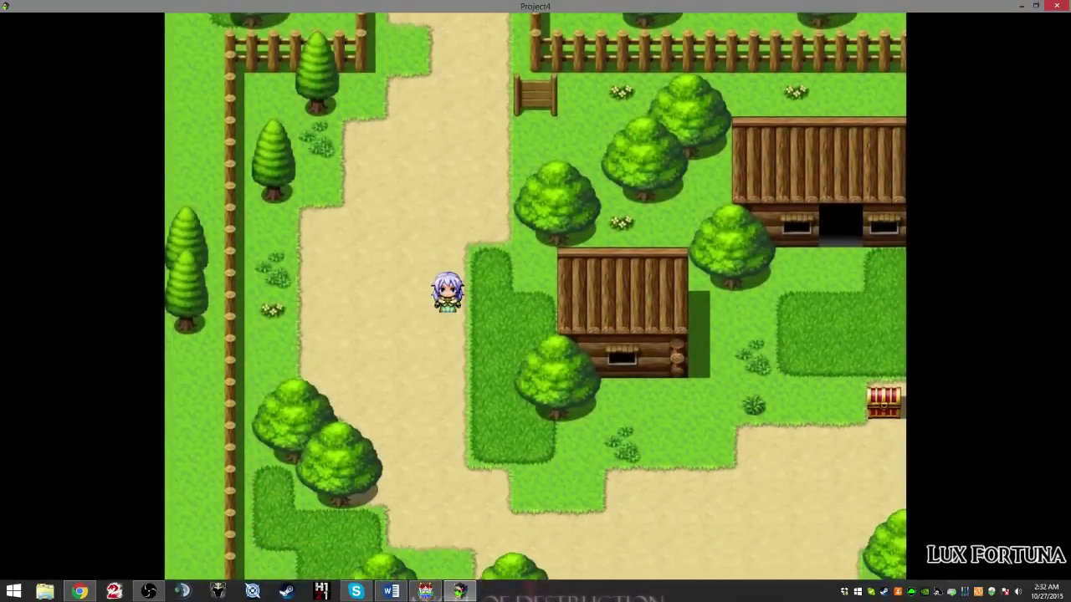
Step: Walk the hero through the village past the tall grass and down to the beach
{"action": "key", "text": "Right"}
{"action": "key", "text": "Left"}
{"action": "key", "text": "Up"}
{"action": "key", "text": "Left"}
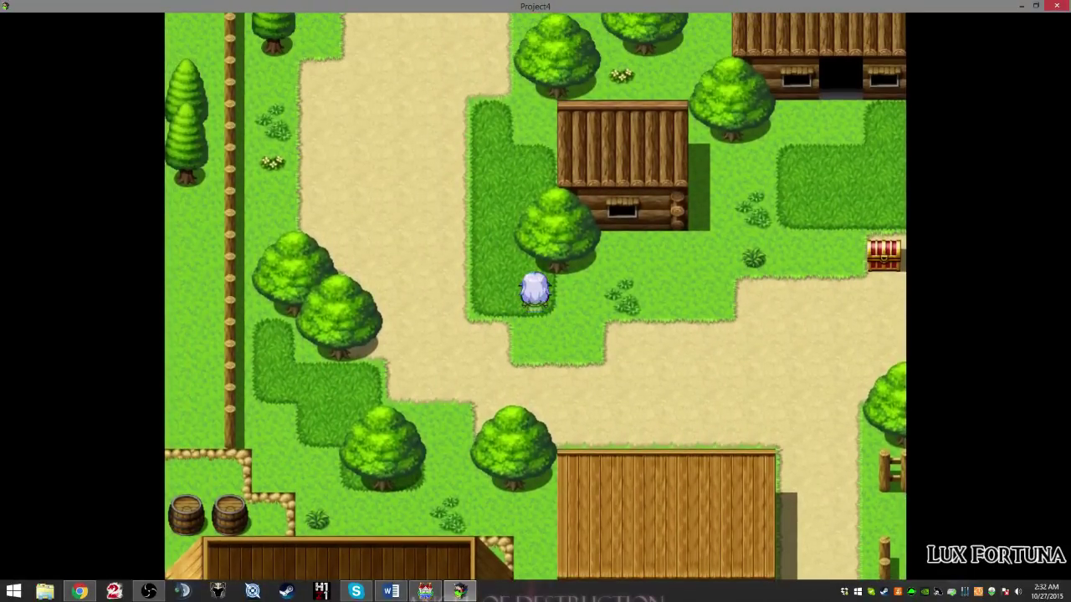
{"action": "key", "text": "Up"}
{"action": "key", "text": "Down"}
{"action": "key", "text": "Left"}
{"action": "key", "text": "Right"}
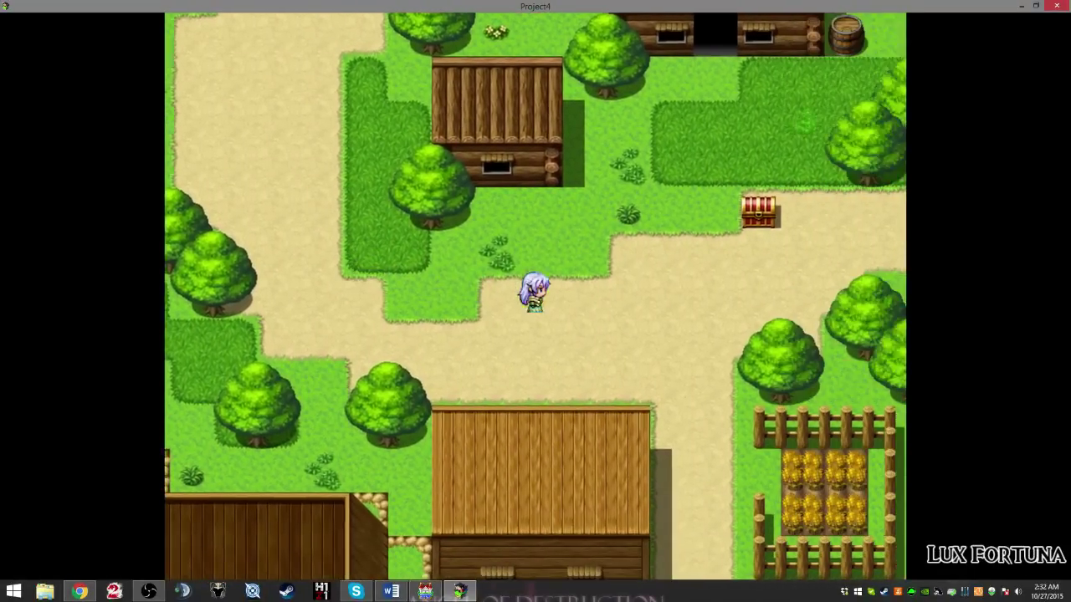
{"action": "key", "text": "Down"}
{"action": "key", "text": "Right"}
{"action": "key", "text": "Down"}
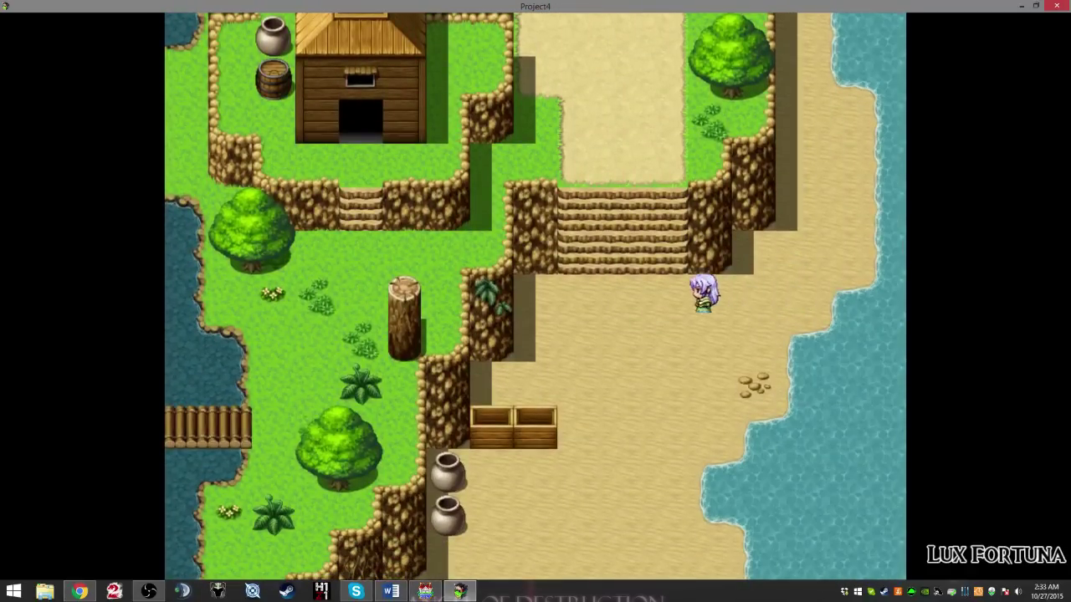
Step: Walk the hero west along the beach, over the wooden bridge below the waterfall, to the dock
{"action": "key", "text": "Left"}
{"action": "key", "text": "Down"}
{"action": "key", "text": "Left"}
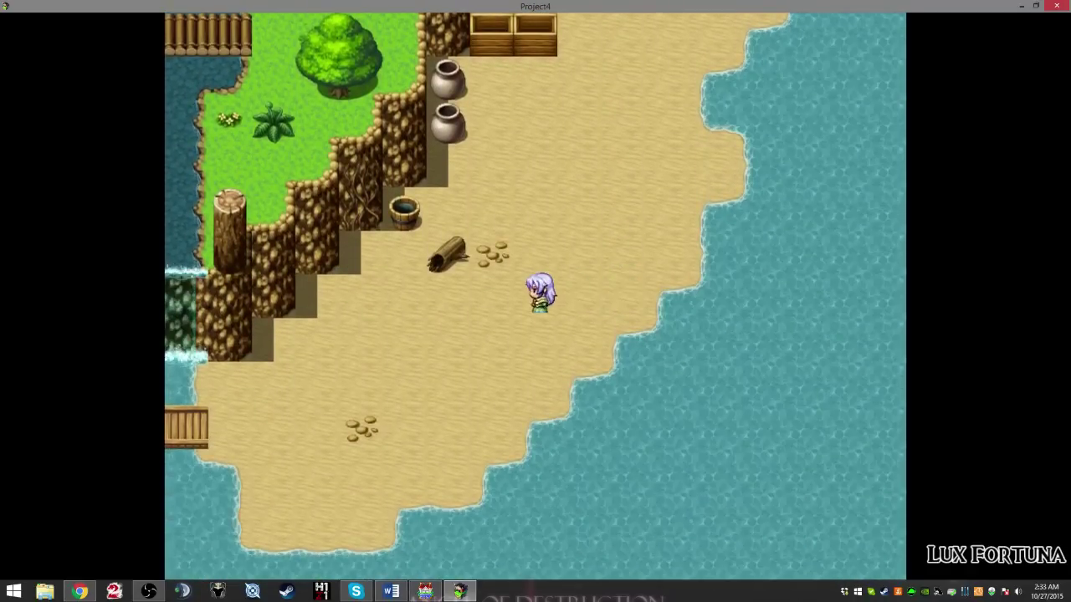
{"action": "key", "text": "Left"}
{"action": "key", "text": "Down"}
{"action": "key", "text": "Left"}
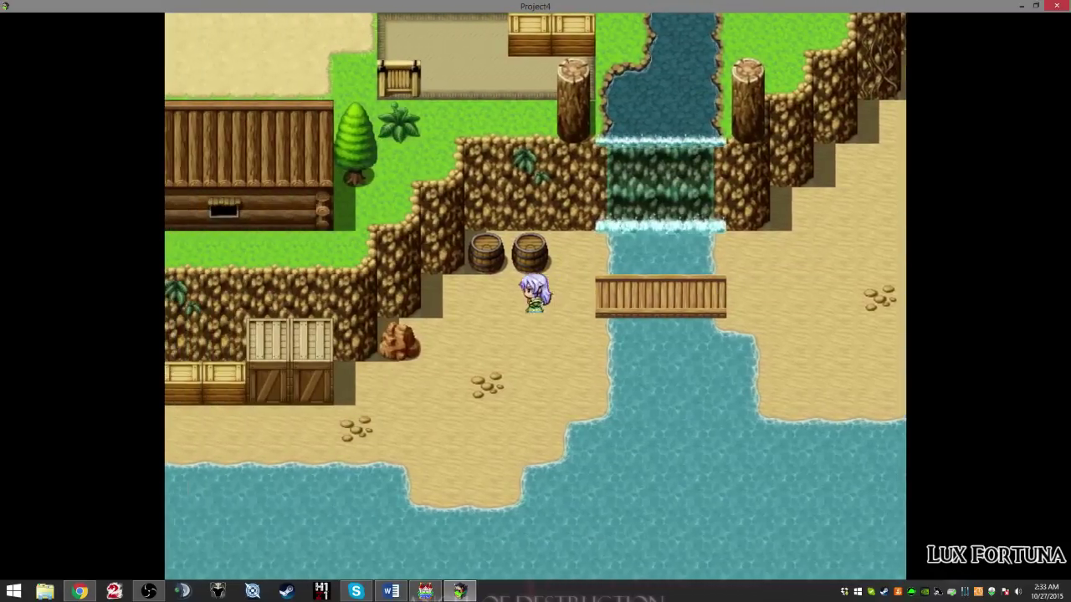
{"action": "key", "text": "Down"}
{"action": "key", "text": "Left"}
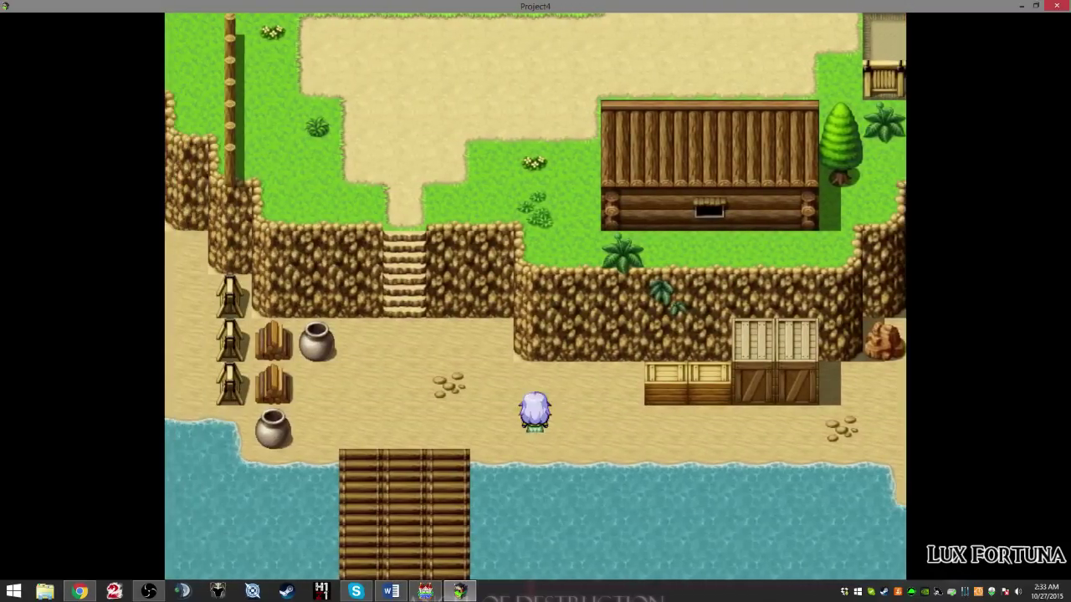
Step: Climb the stone stairs from the beach and cross the village to the tree stump near the river
{"action": "key", "text": "Up"}
{"action": "key", "text": "Left"}
{"action": "key", "text": "Up"}
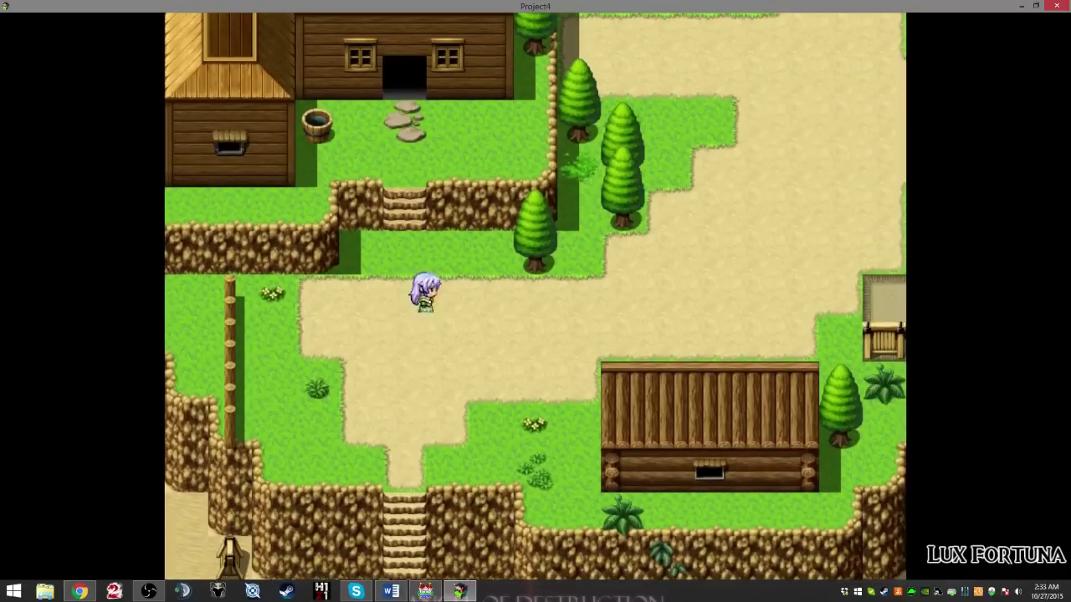
{"action": "key", "text": "Right"}
{"action": "key", "text": "Up"}
{"action": "key", "text": "Right"}
{"action": "key", "text": "Up"}
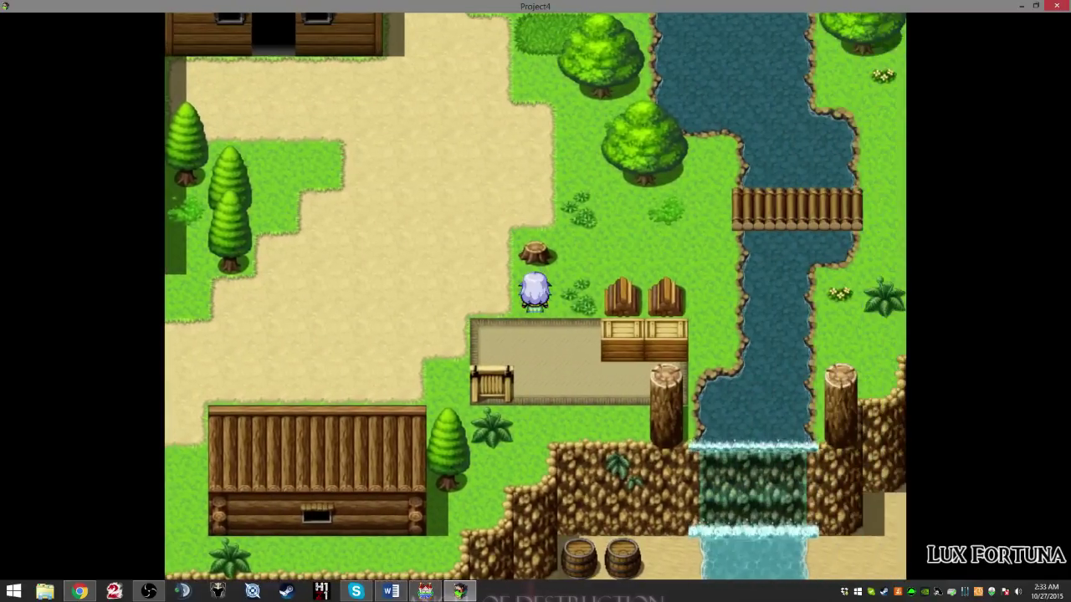
{"action": "key", "text": "Left"}
Step: View the hero's HP and MP in the game menu, then return to the map
{"action": "key", "text": "Escape"}
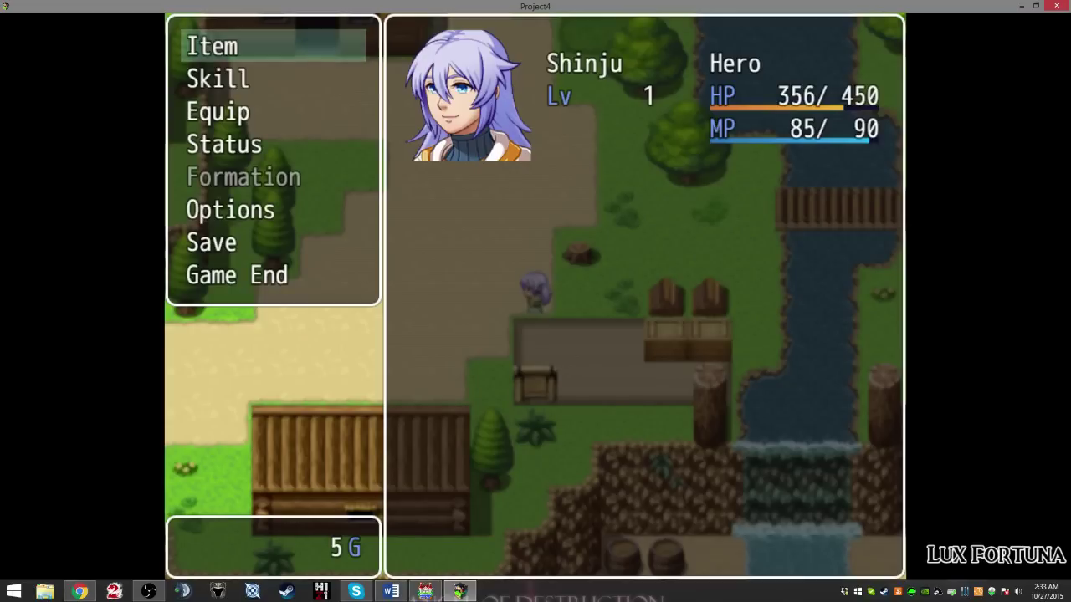
{"action": "key", "text": "Escape"}
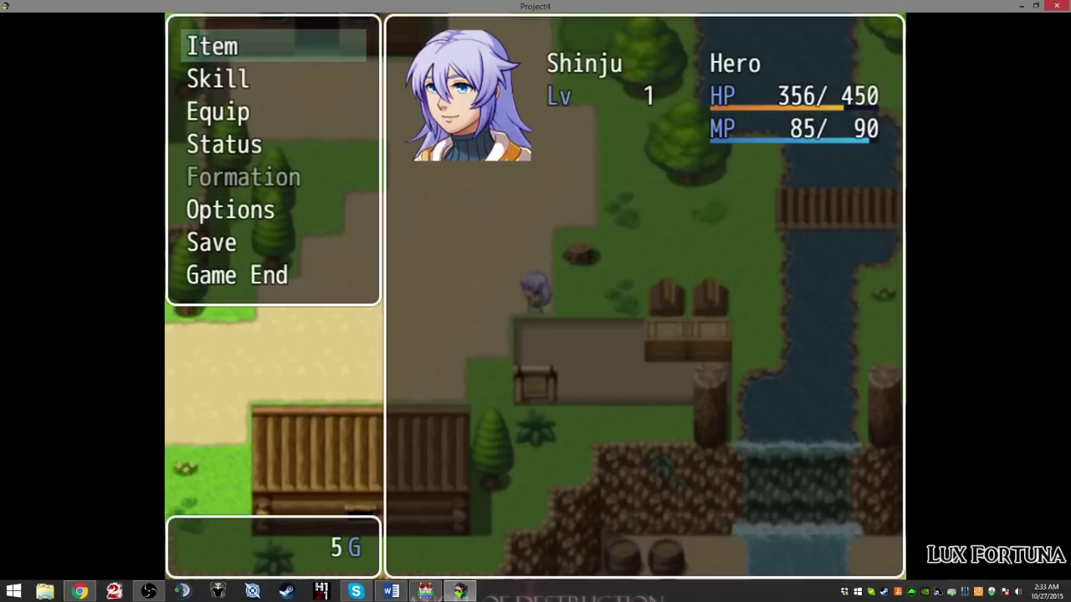
{"action": "key", "text": "Escape"}
Step: Walk the hero north through the village and across the tall grass to the western dirt path
{"action": "key", "text": "Up"}
{"action": "key", "text": "Up"}
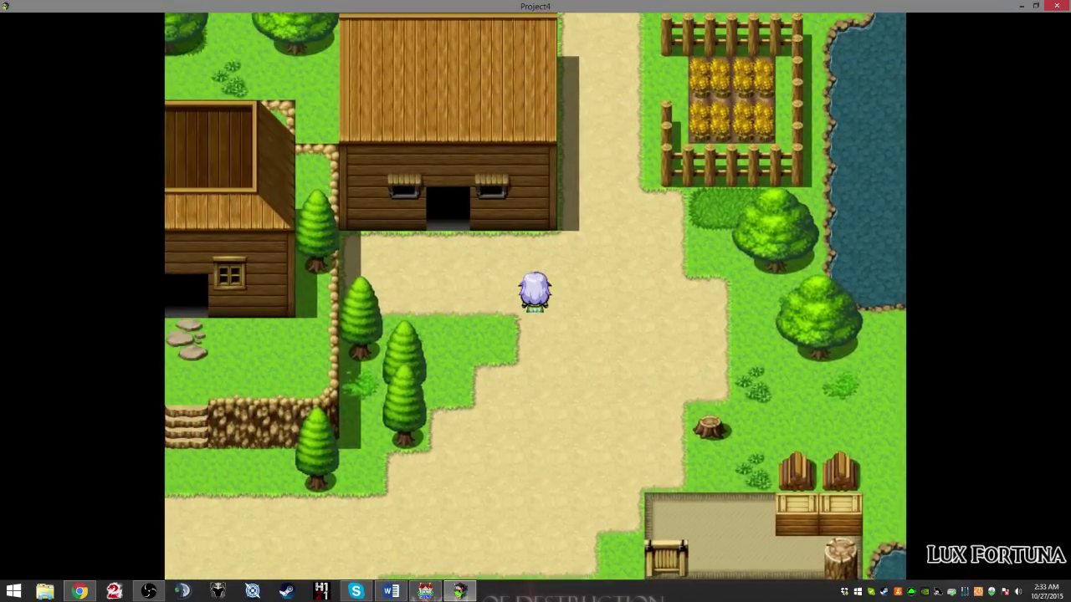
{"action": "key", "text": "Left"}
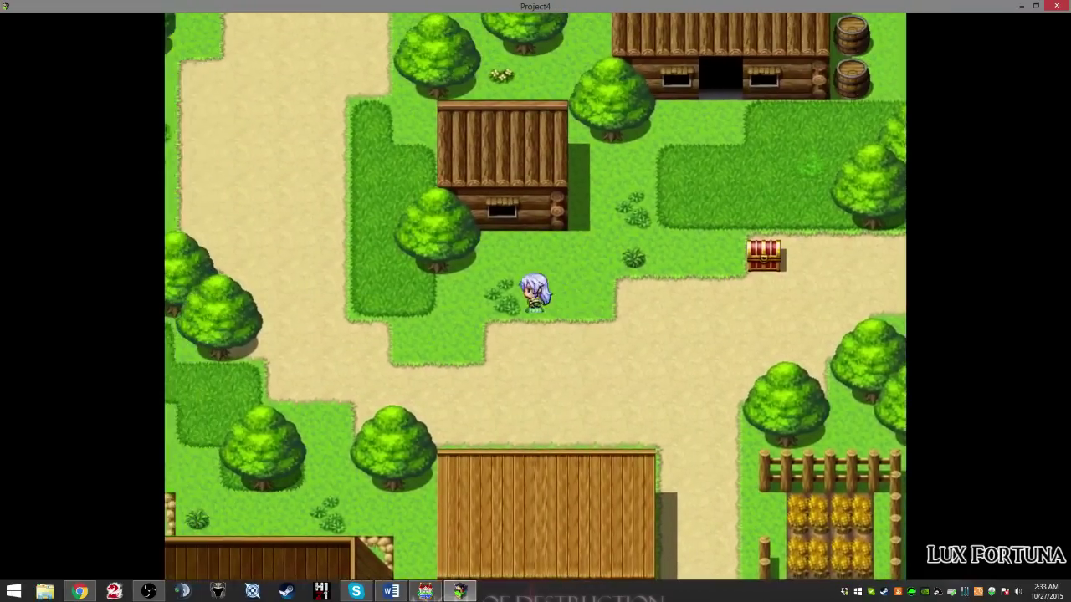
{"action": "key", "text": "Right"}
{"action": "key", "text": "Right"}
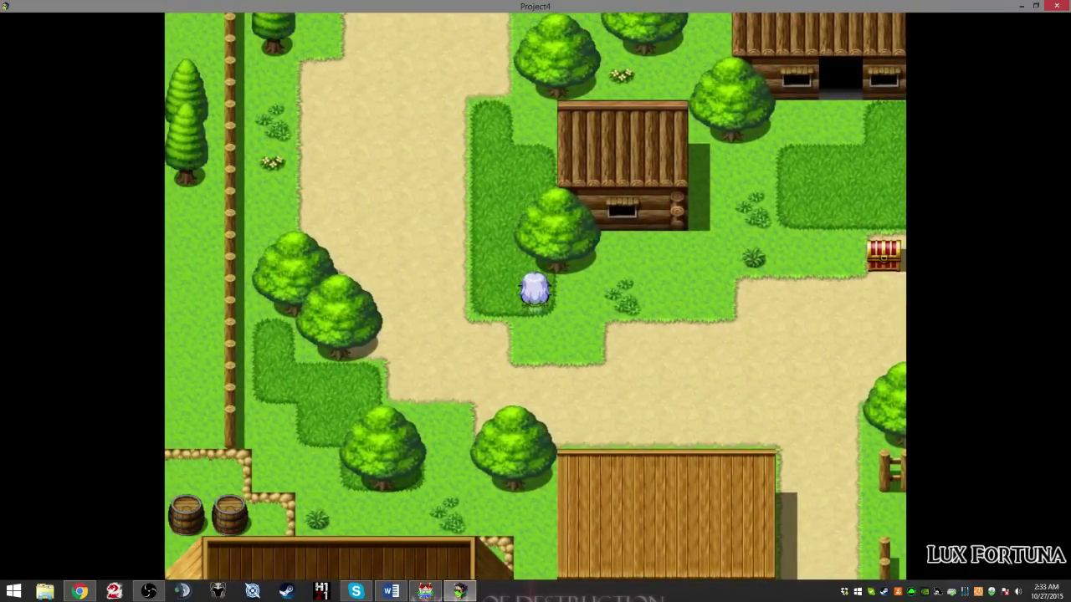
{"action": "key", "text": "Left"}
{"action": "key", "text": "Up"}
{"action": "key", "text": "Down"}
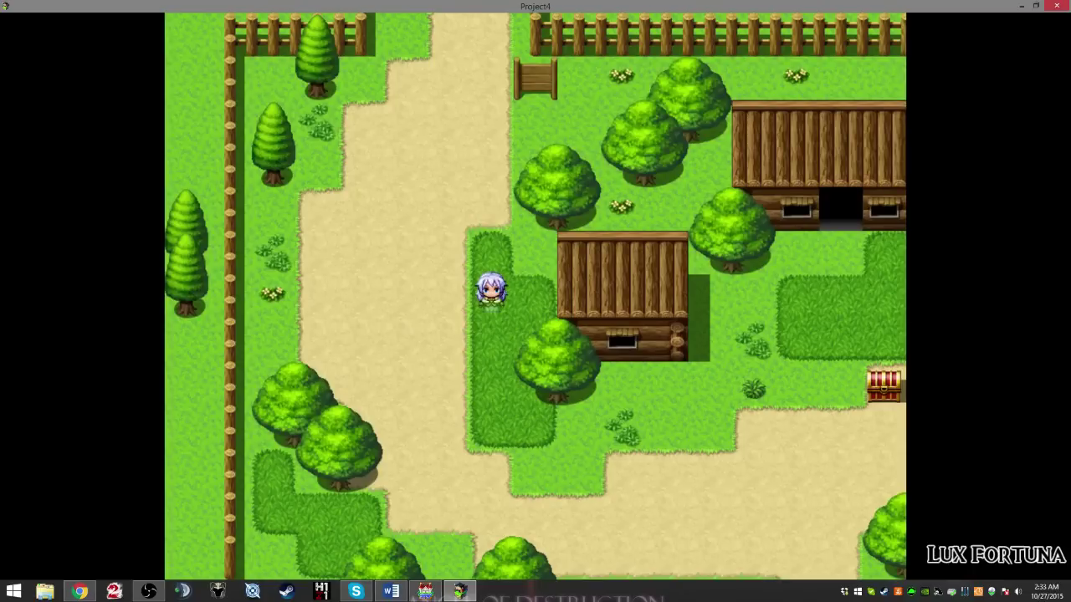
{"action": "key", "text": "Left"}
{"action": "key", "text": "Up"}
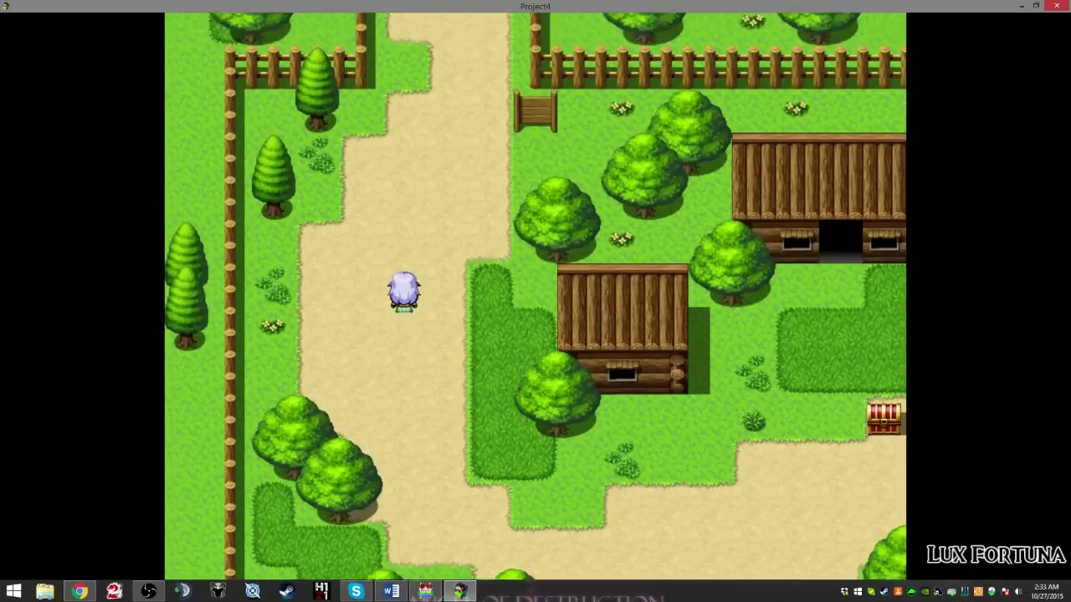
{"action": "key", "text": "Down"}
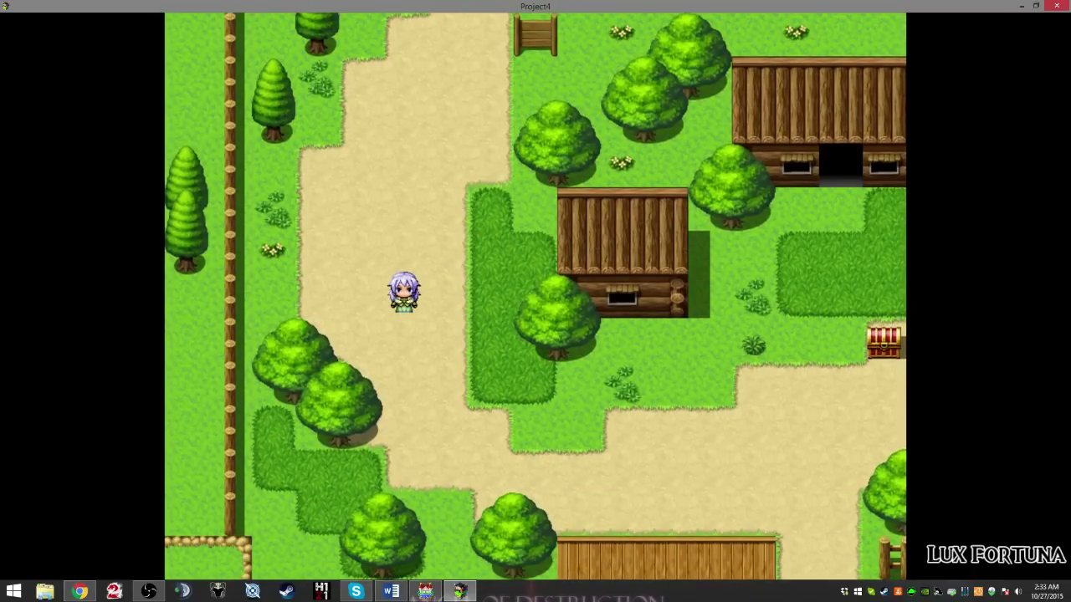